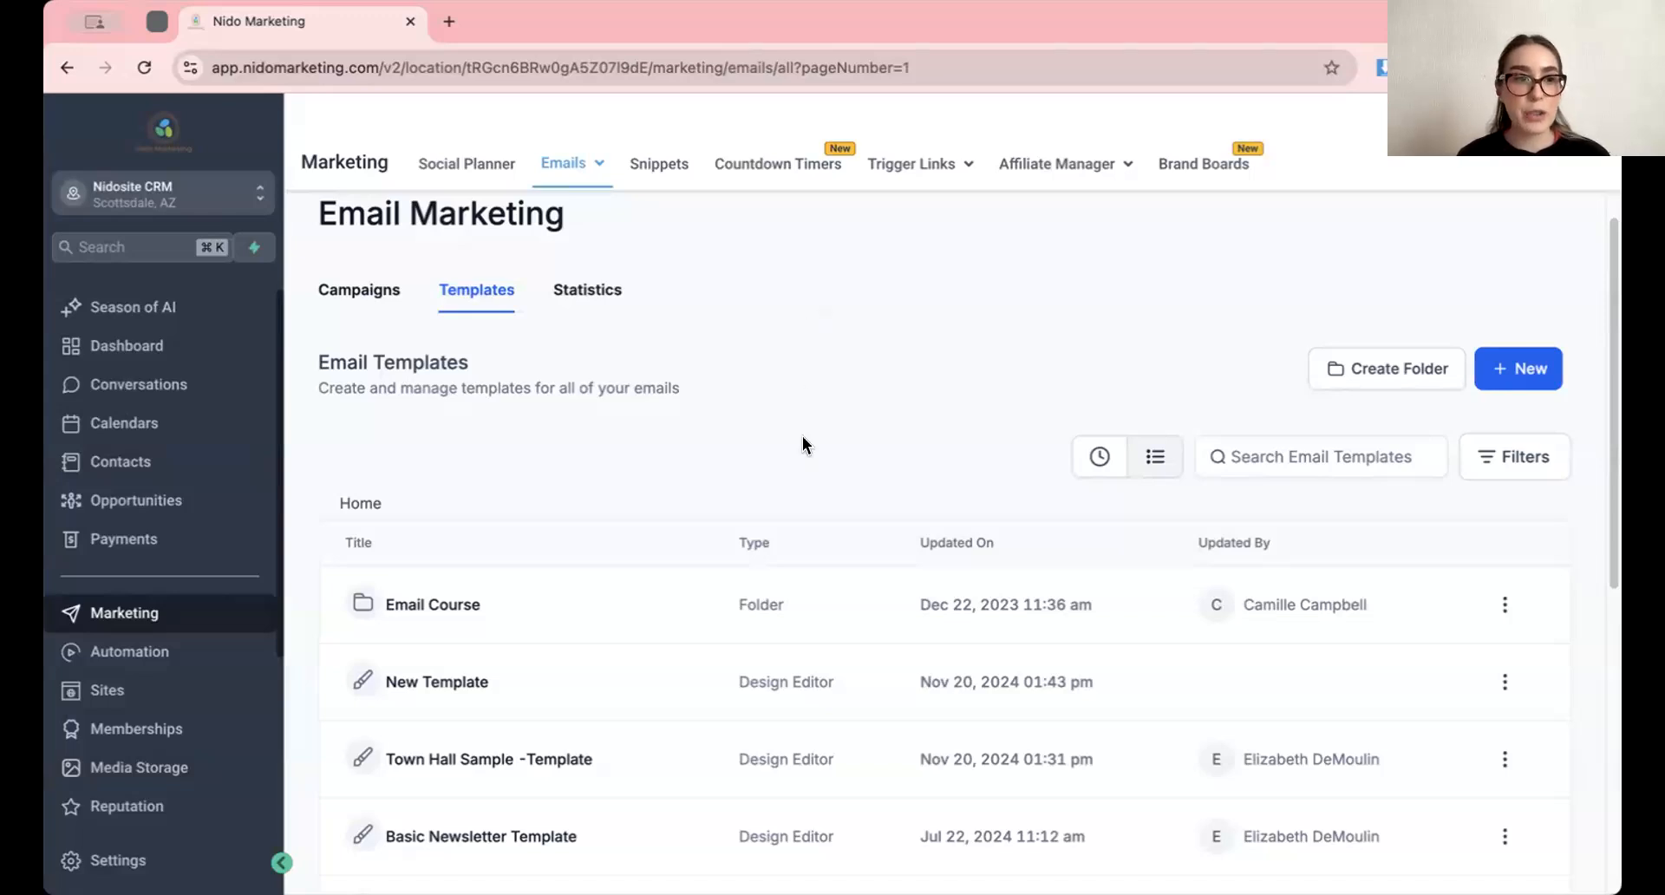
scroll(798, 445, "down", 3)
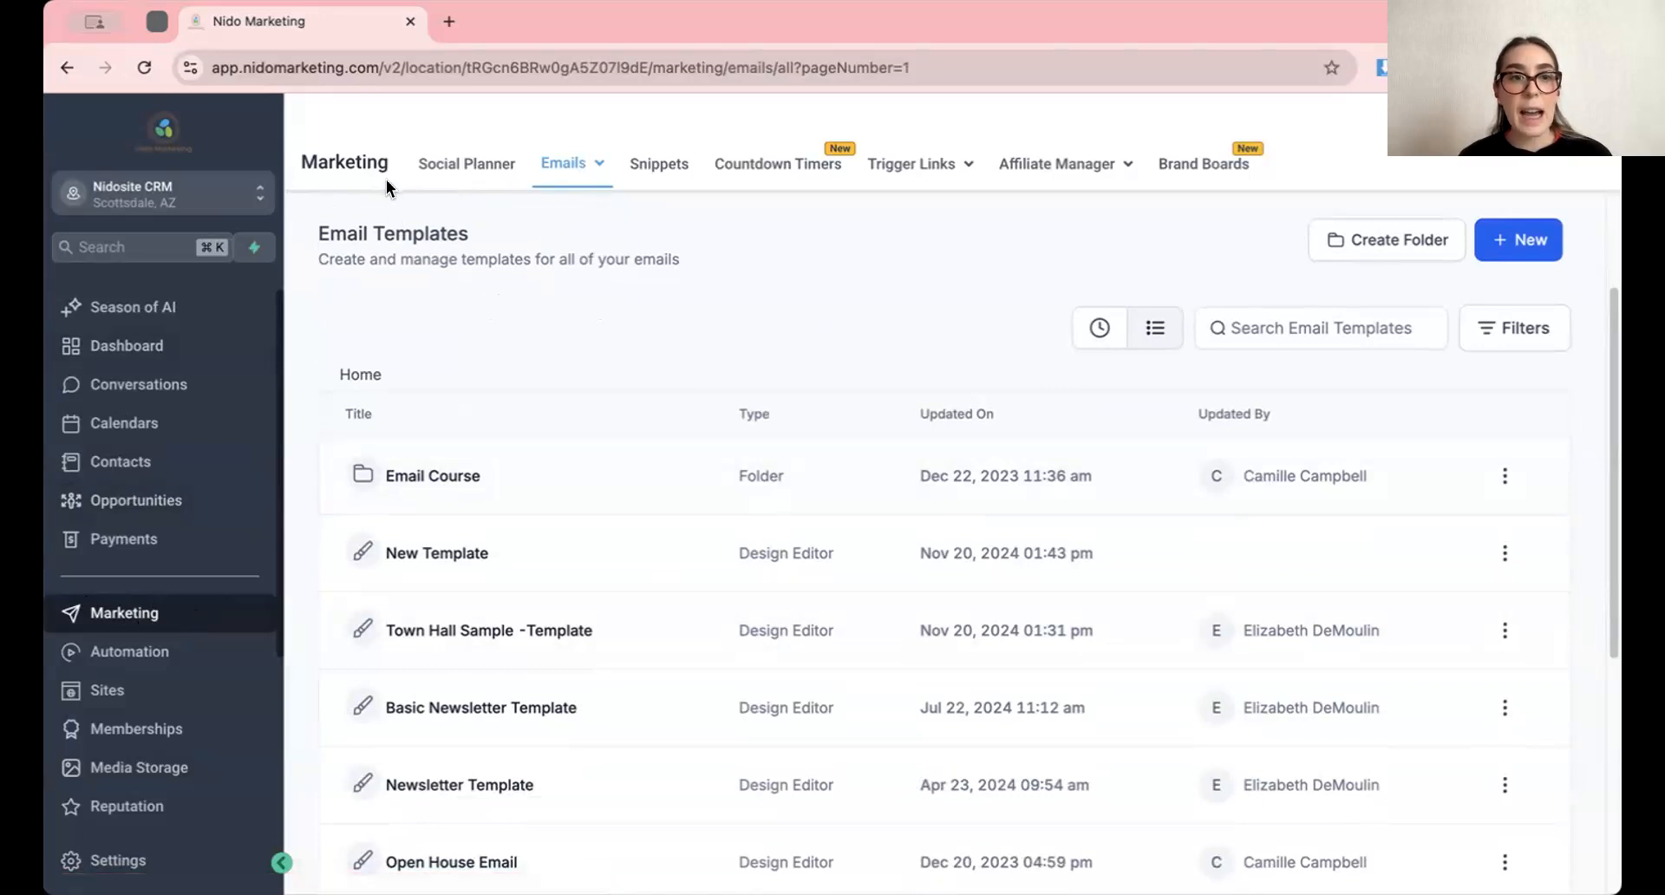
mouse_move(577, 164)
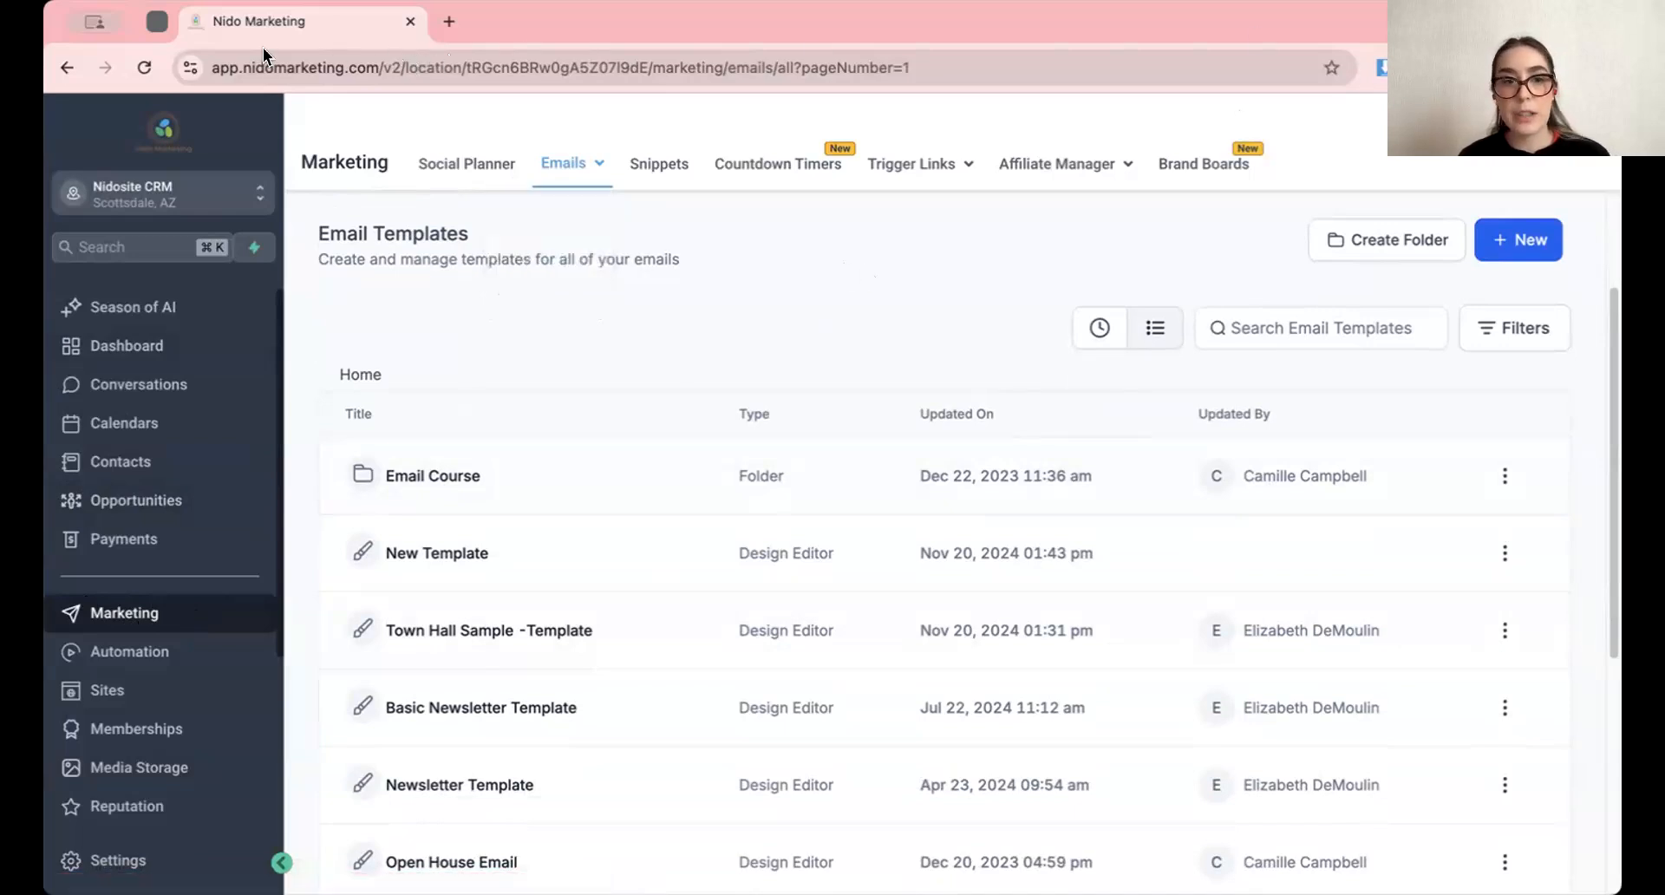
left_click(1523, 246)
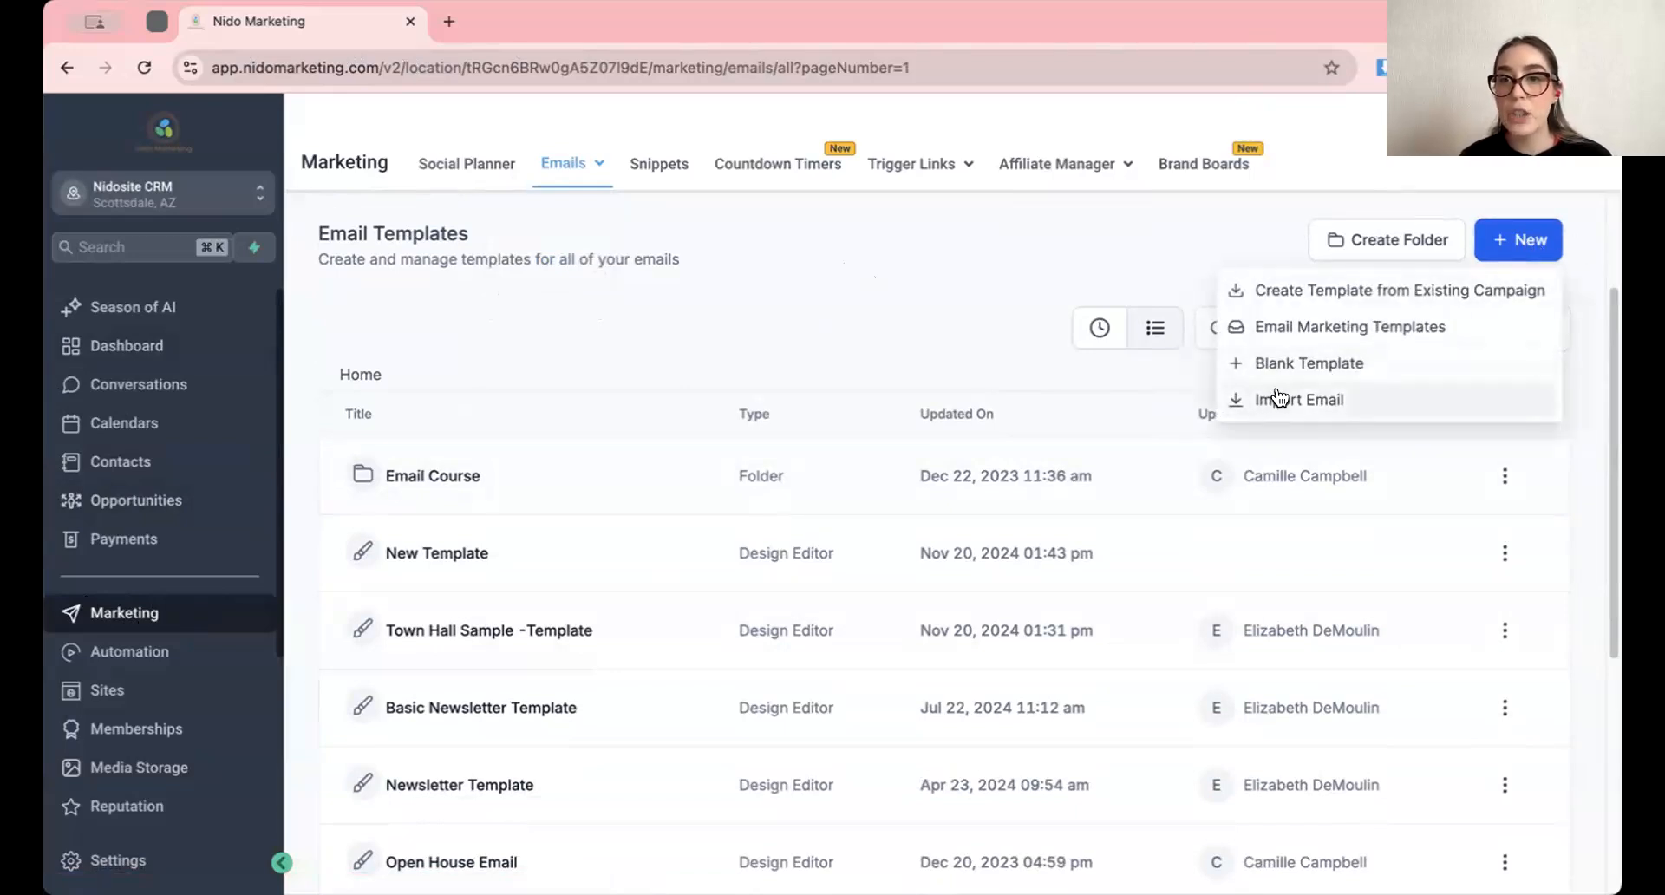
left_click(1326, 382)
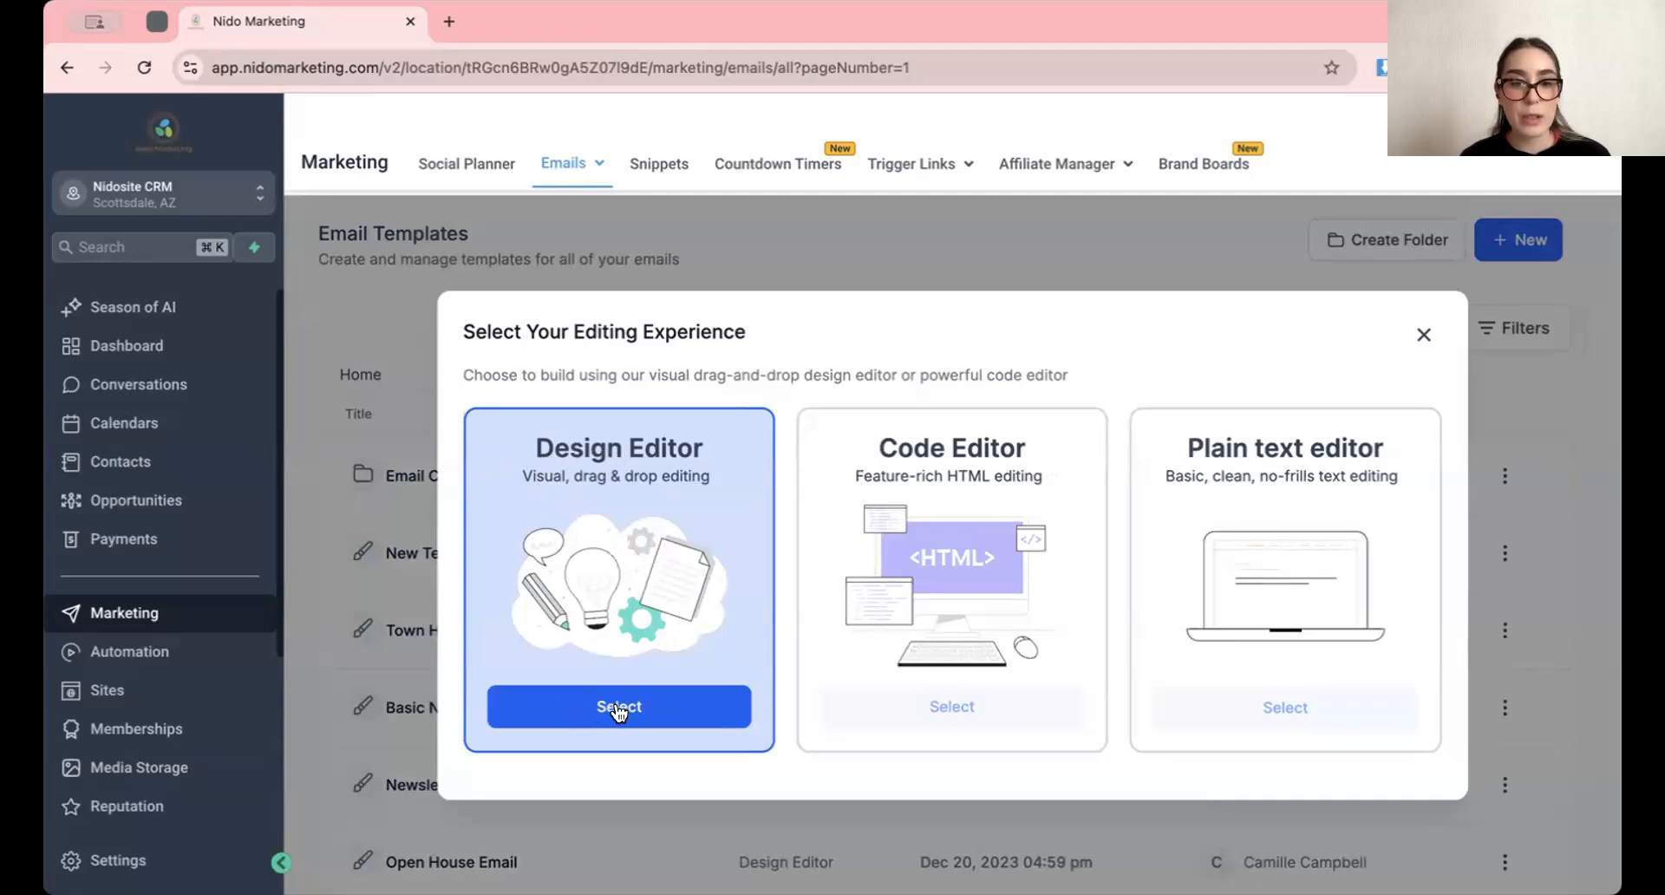
left_click(1419, 338)
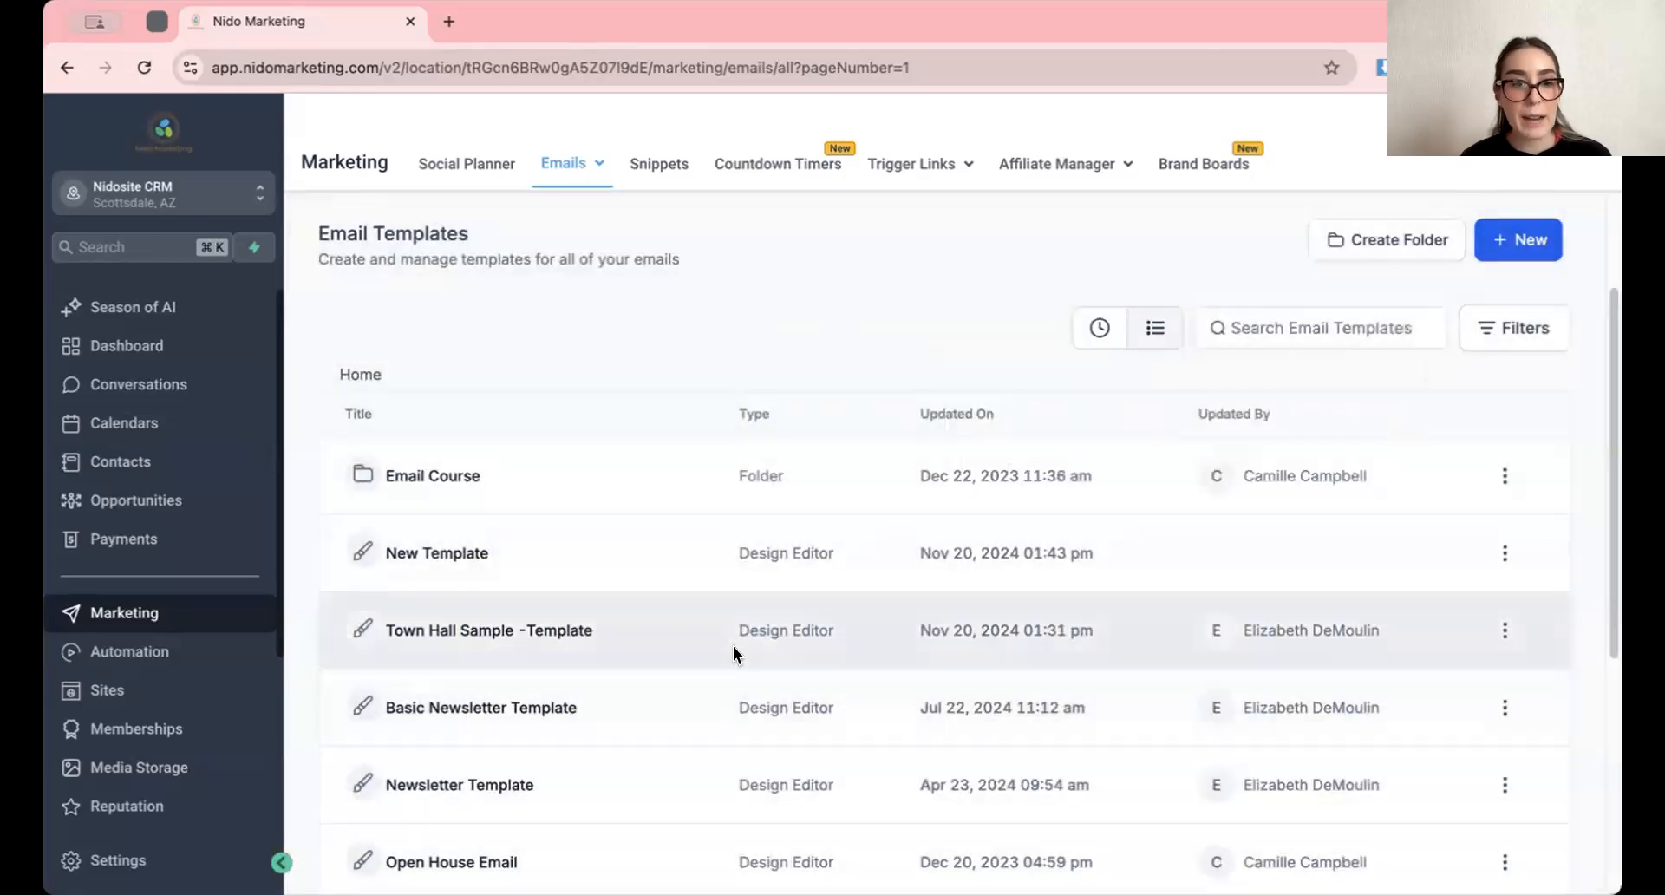
Open the Town Hall Sample -Template from the email templates list for editing
scroll(736, 655, "down", 1)
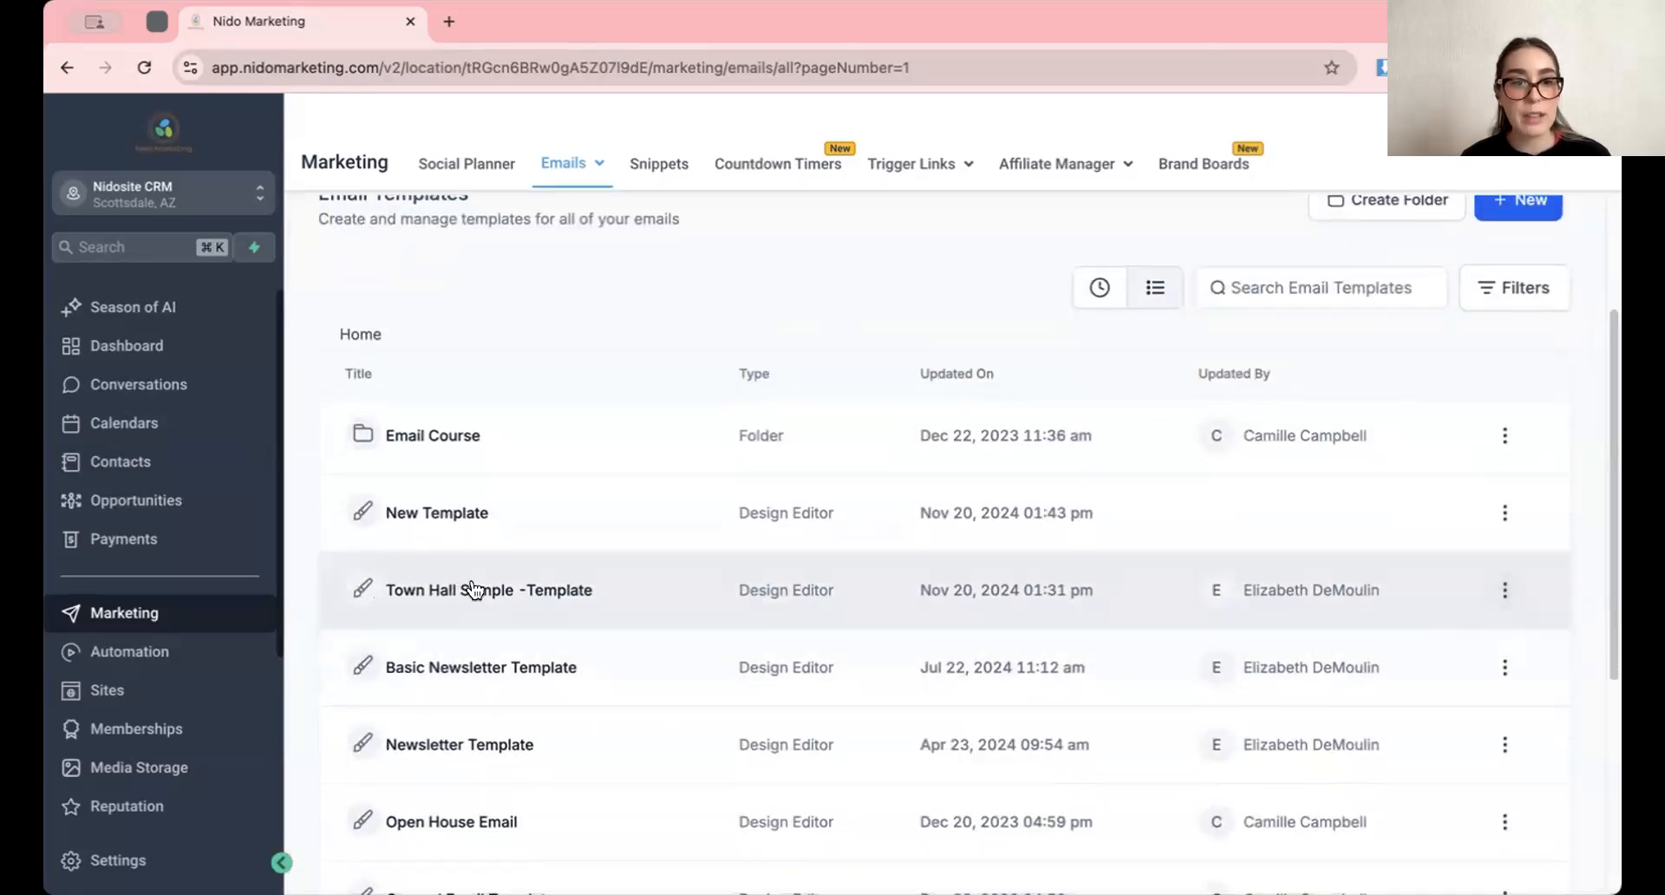
left_click(1504, 591)
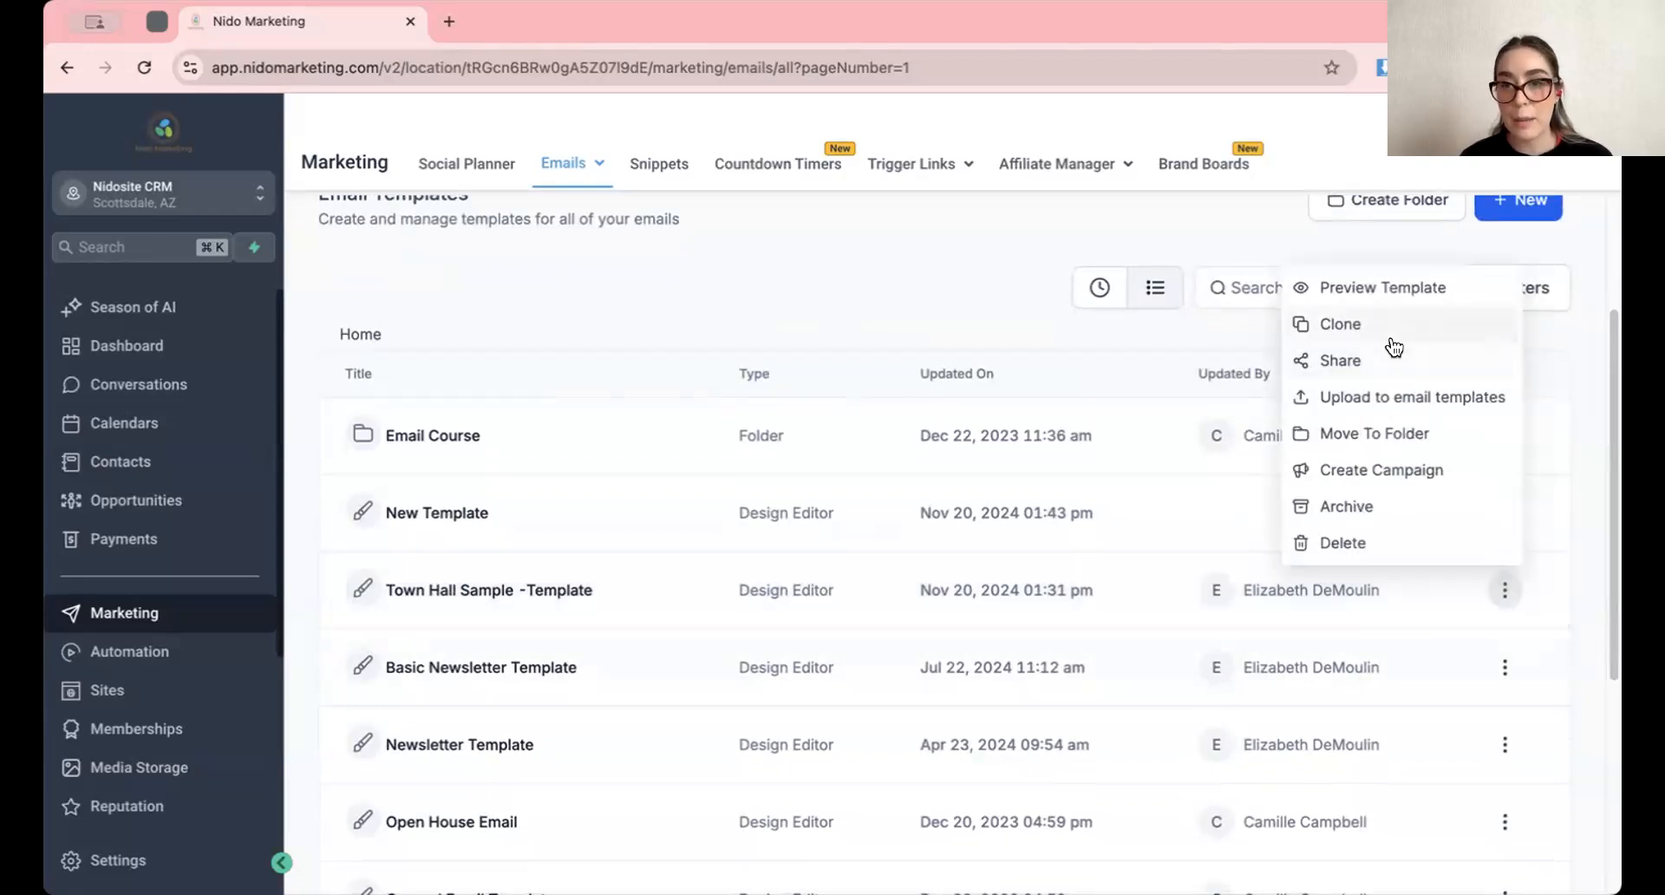
left_click(379, 597)
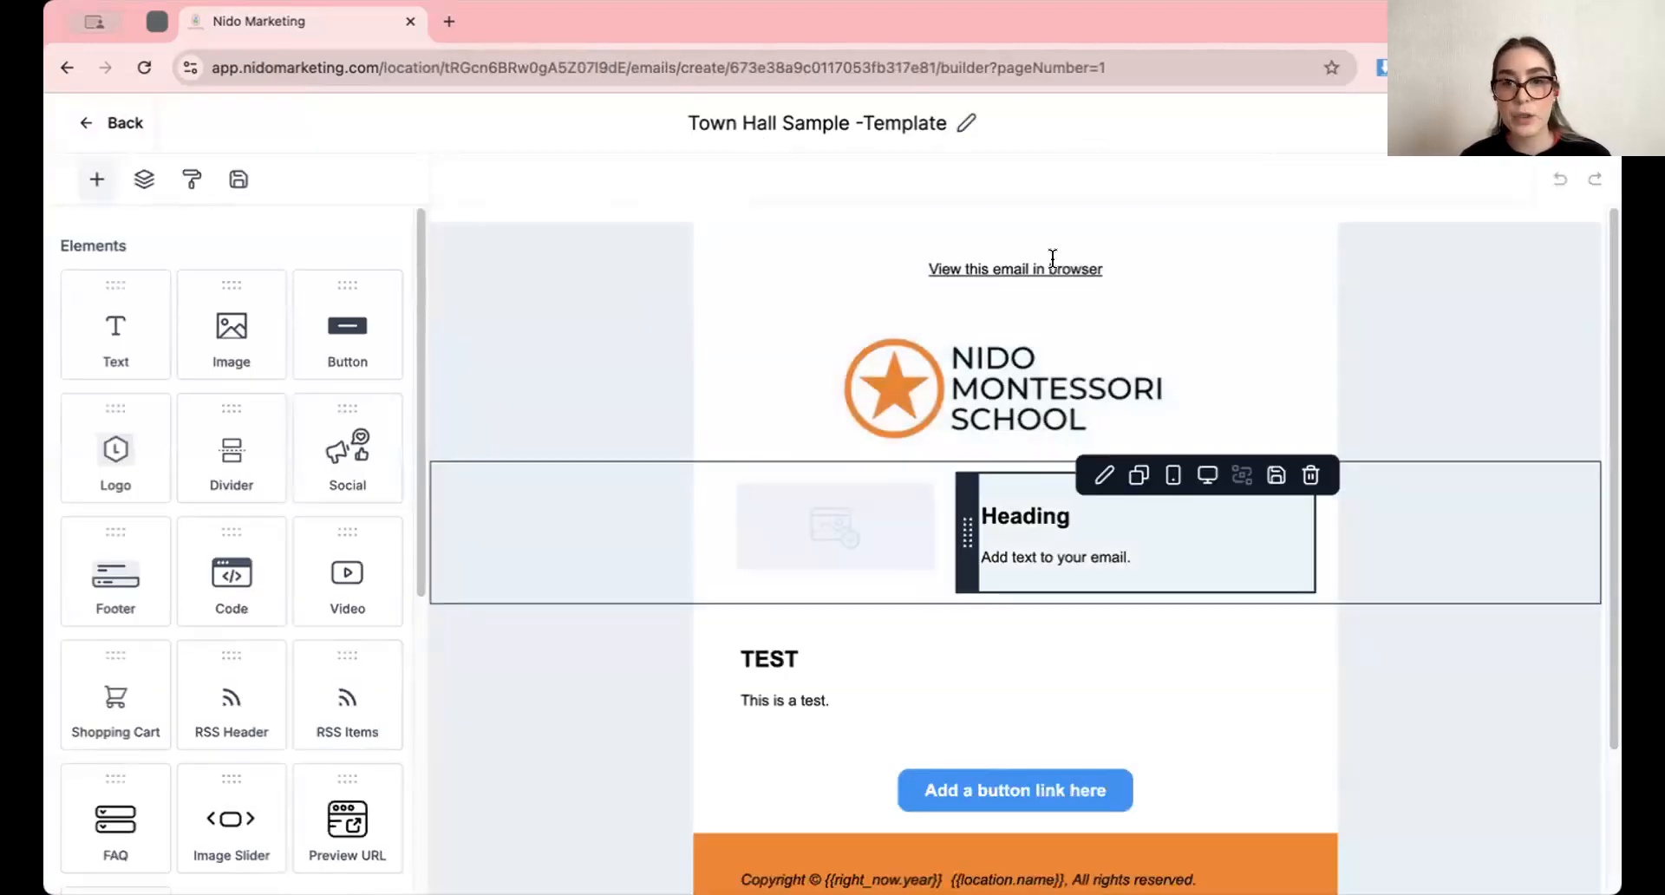
Delete the TEST text block above the button in the email template
left_click(1026, 380)
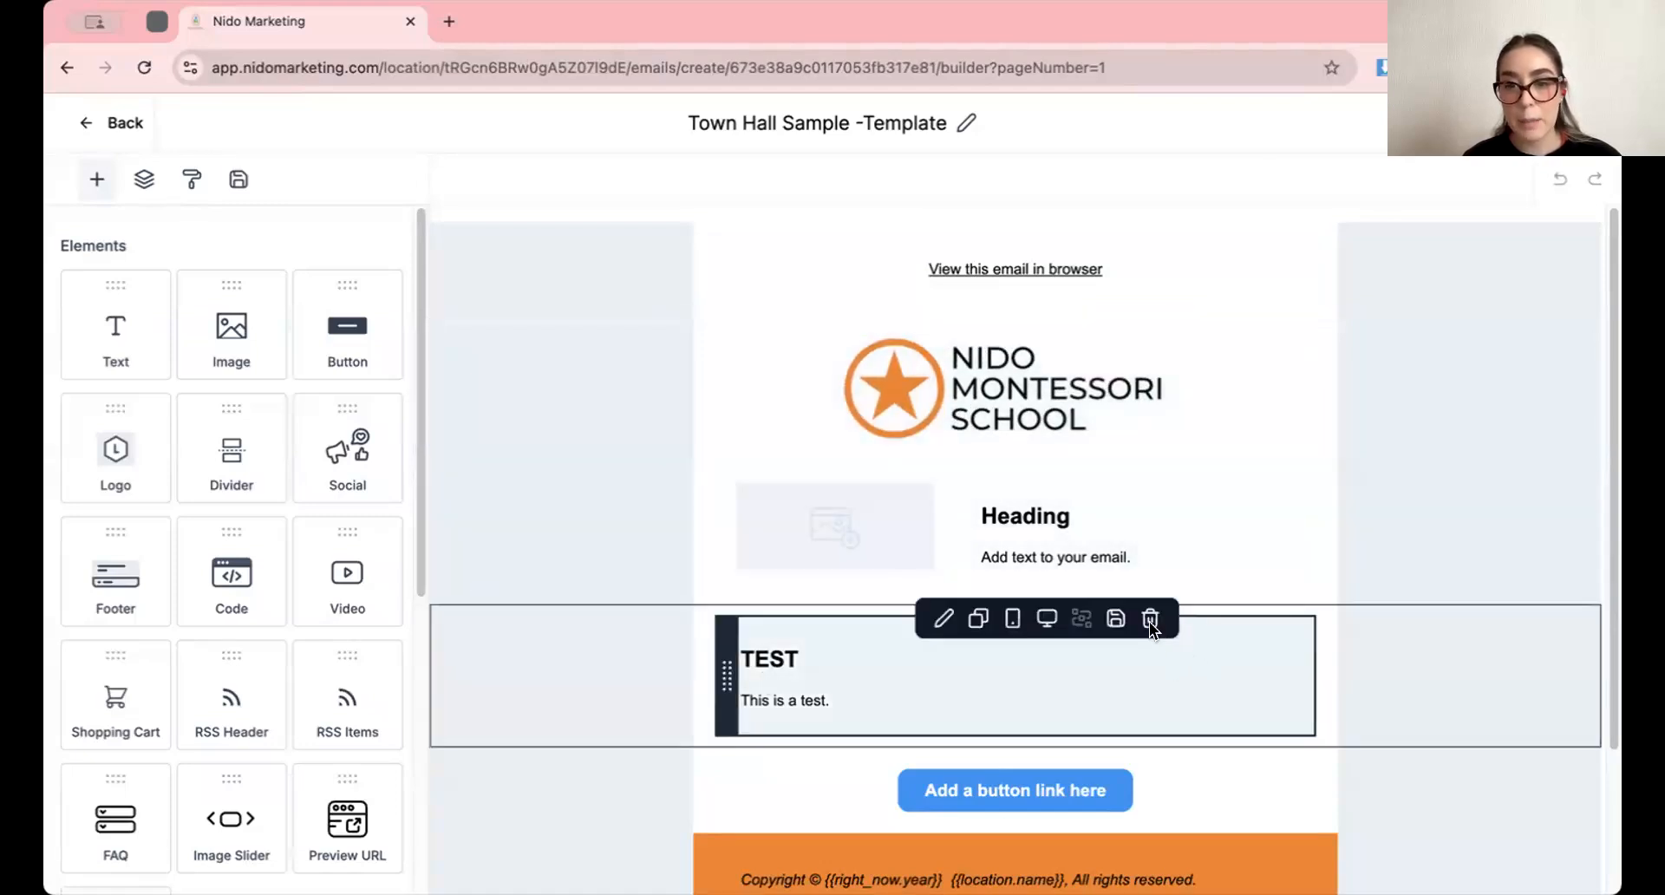
left_click(1150, 621)
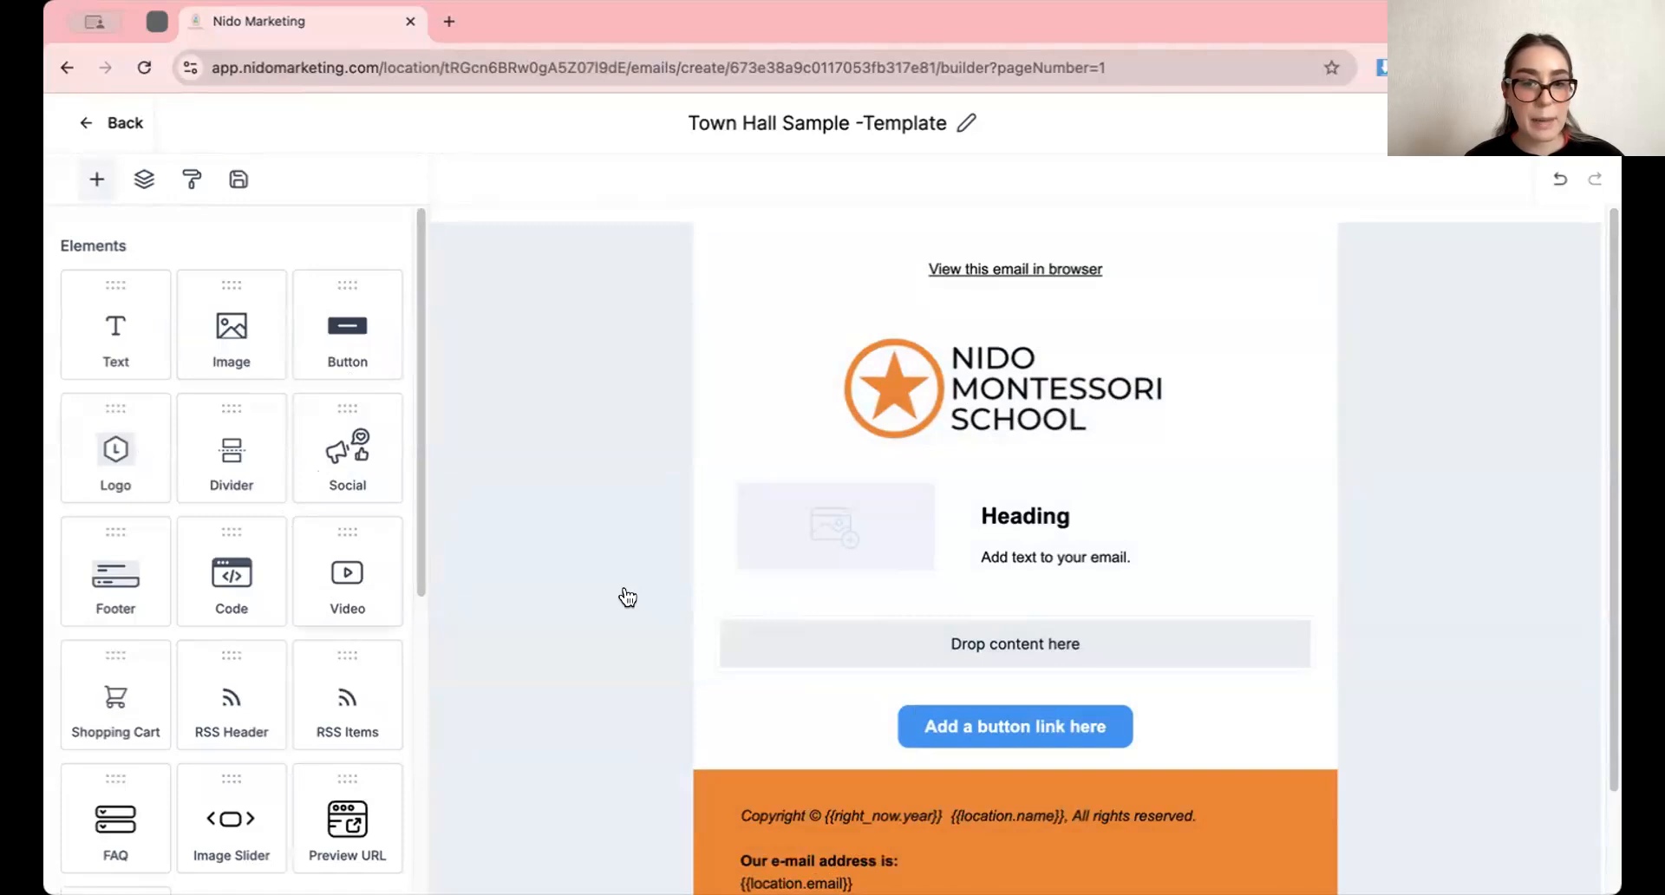
Add an image element to the empty content area above the button and close its settings
scroll(199, 484, "down", 1)
scroll(200, 484, "up", 1)
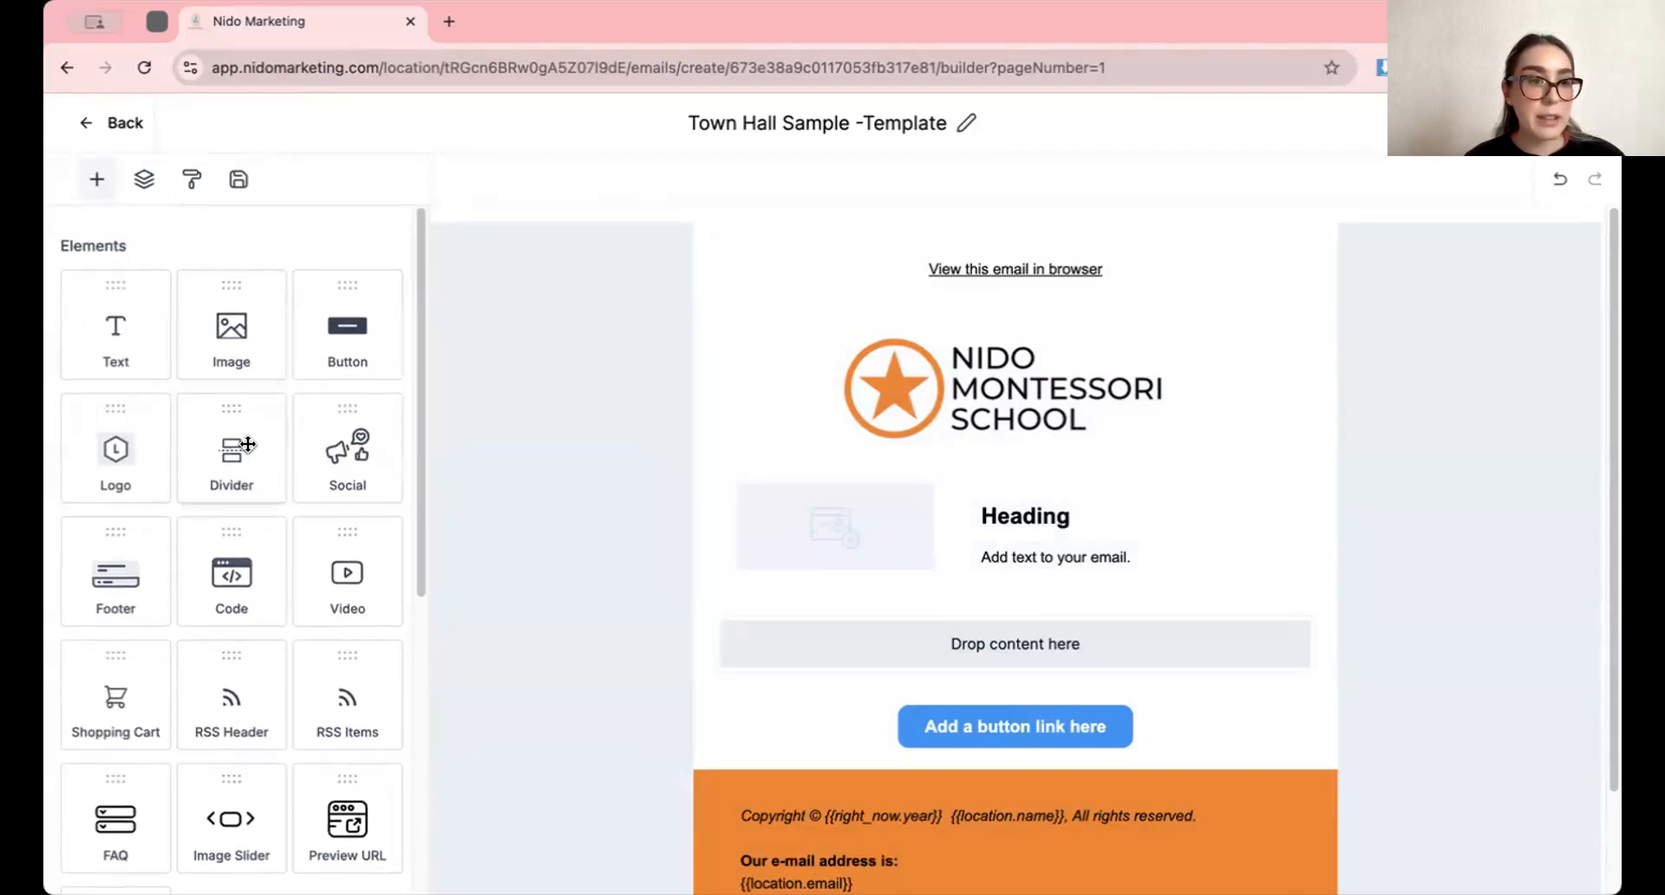
scroll(248, 446, "down", 3)
scroll(248, 446, "down", 3)
scroll(247, 455, "up", 6)
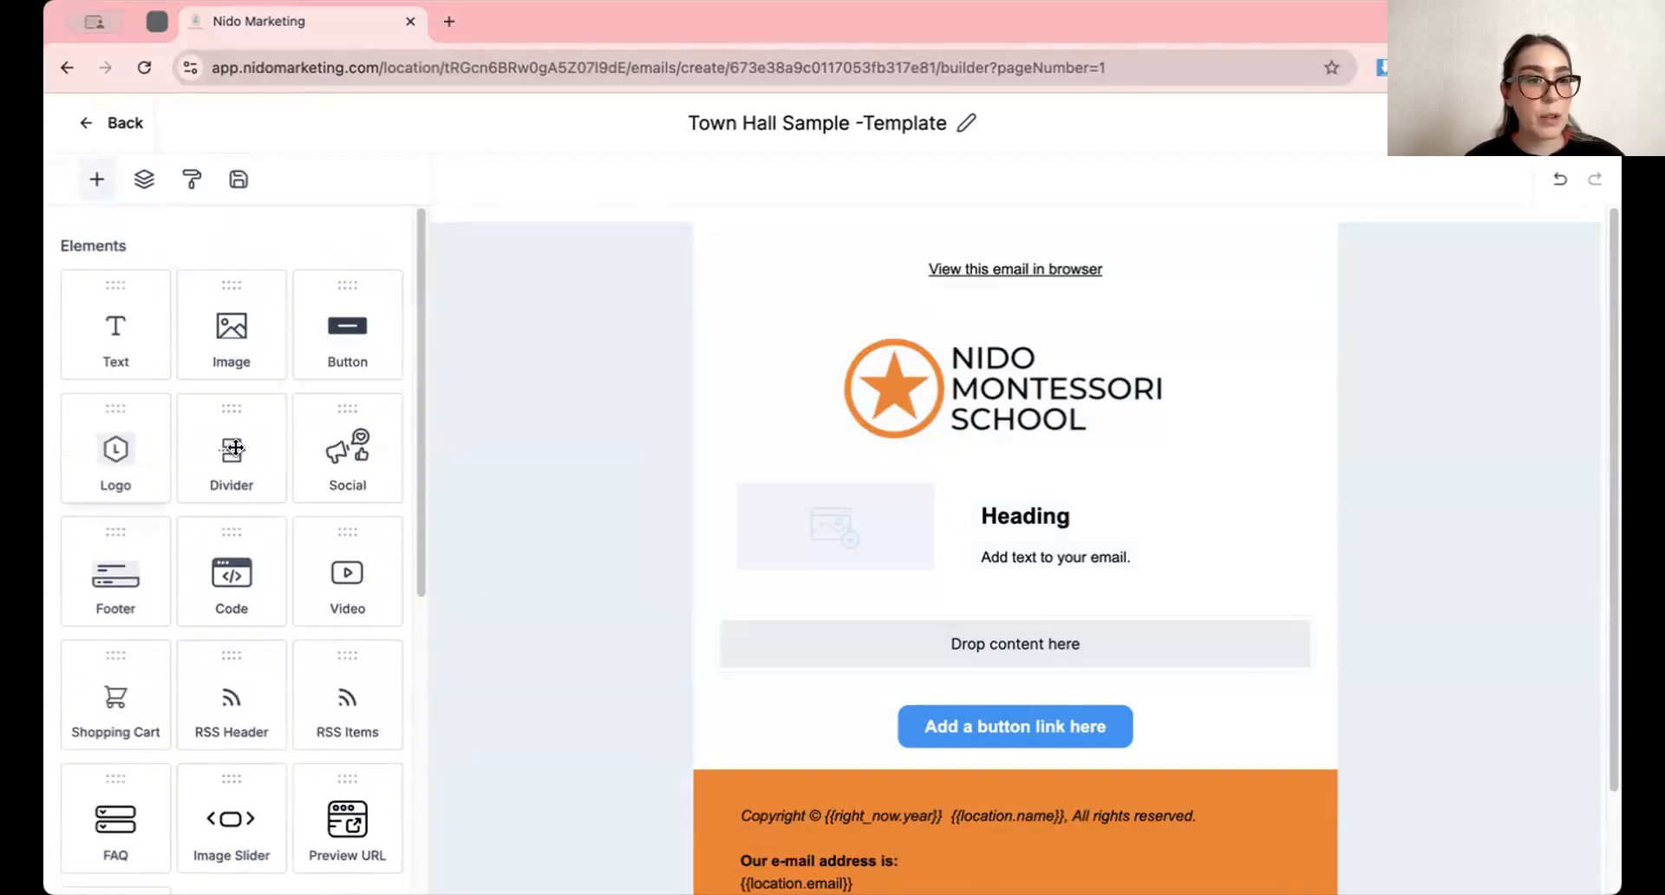
scroll(366, 451, "down", 1)
scroll(366, 451, "down", 1)
scroll(212, 428, "up", 3)
left_click_drag(225, 334, 925, 626)
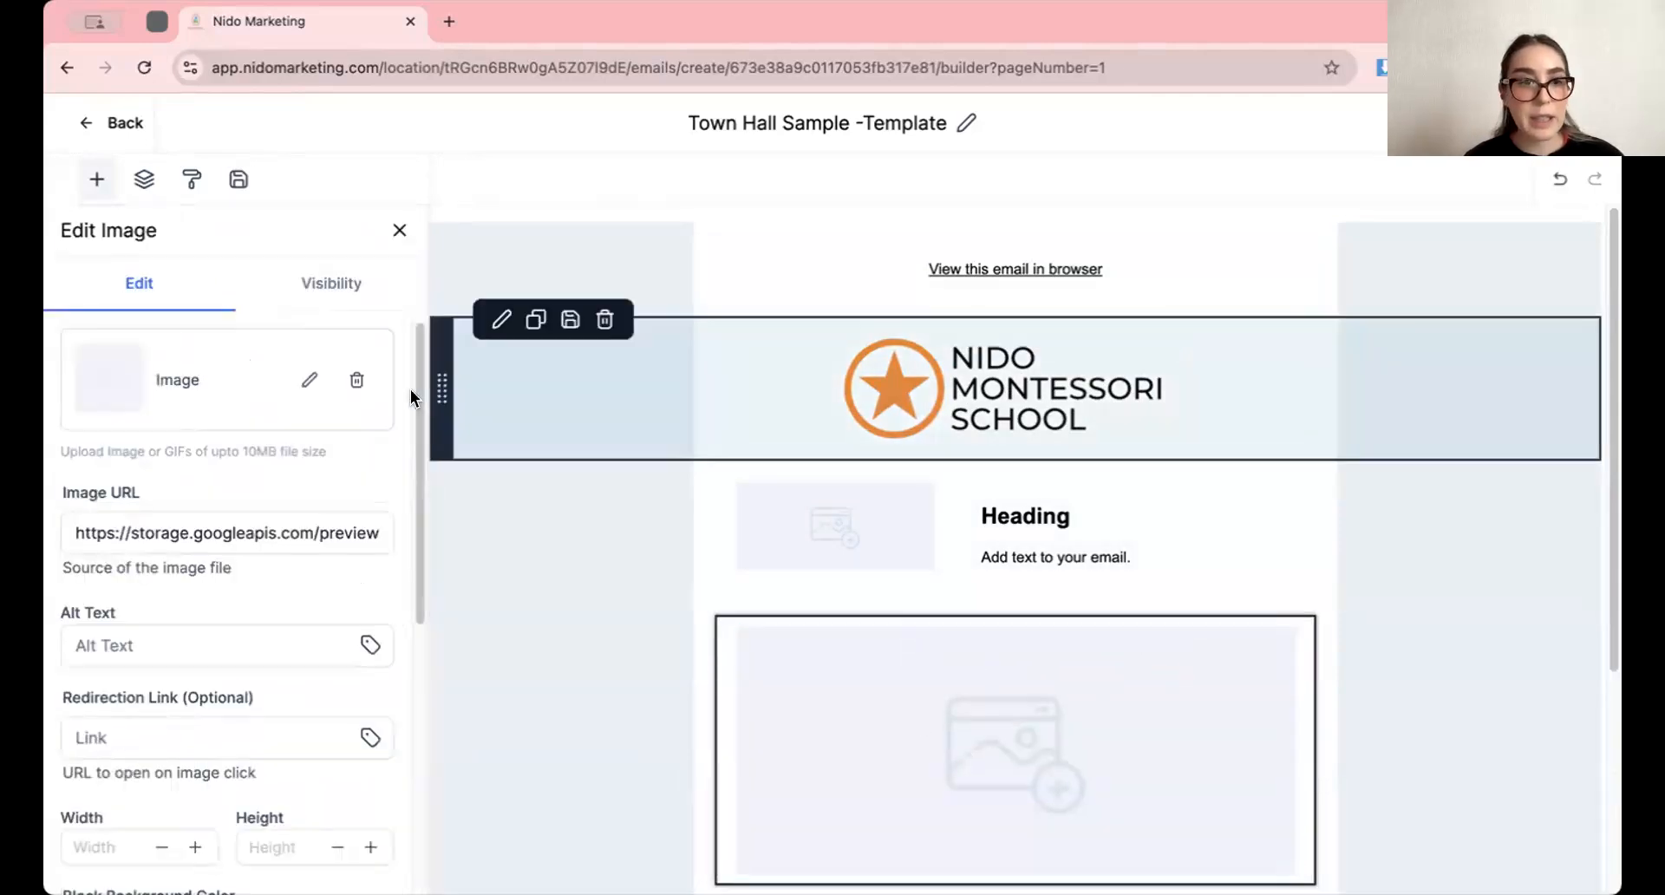
scroll(1037, 641, "down", 1)
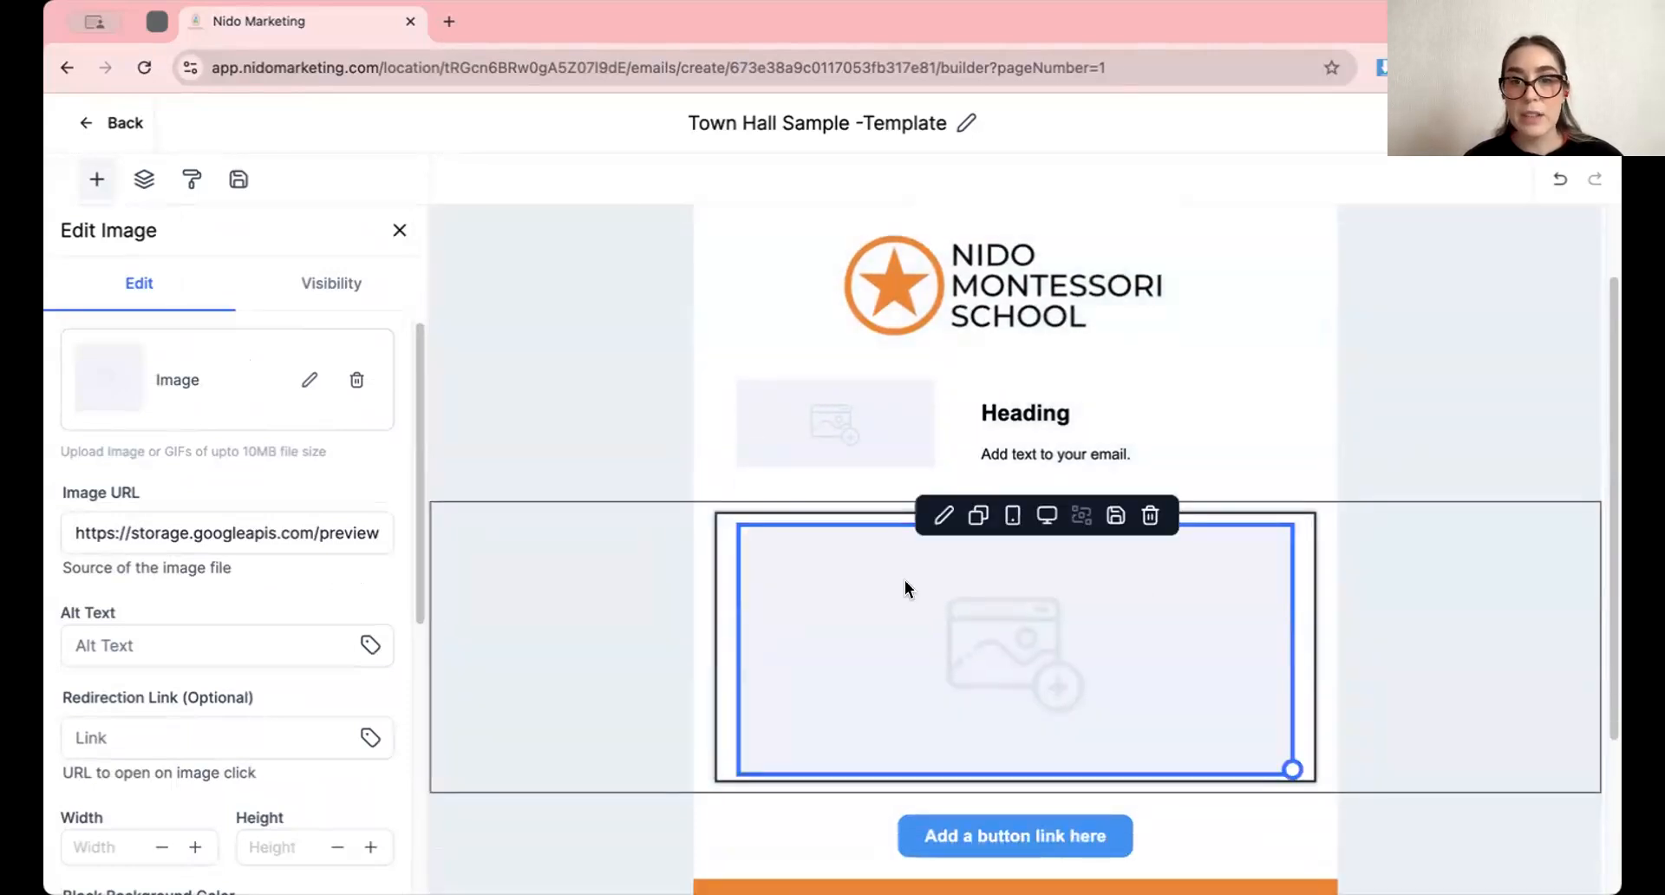
scroll(825, 597, "down", 2)
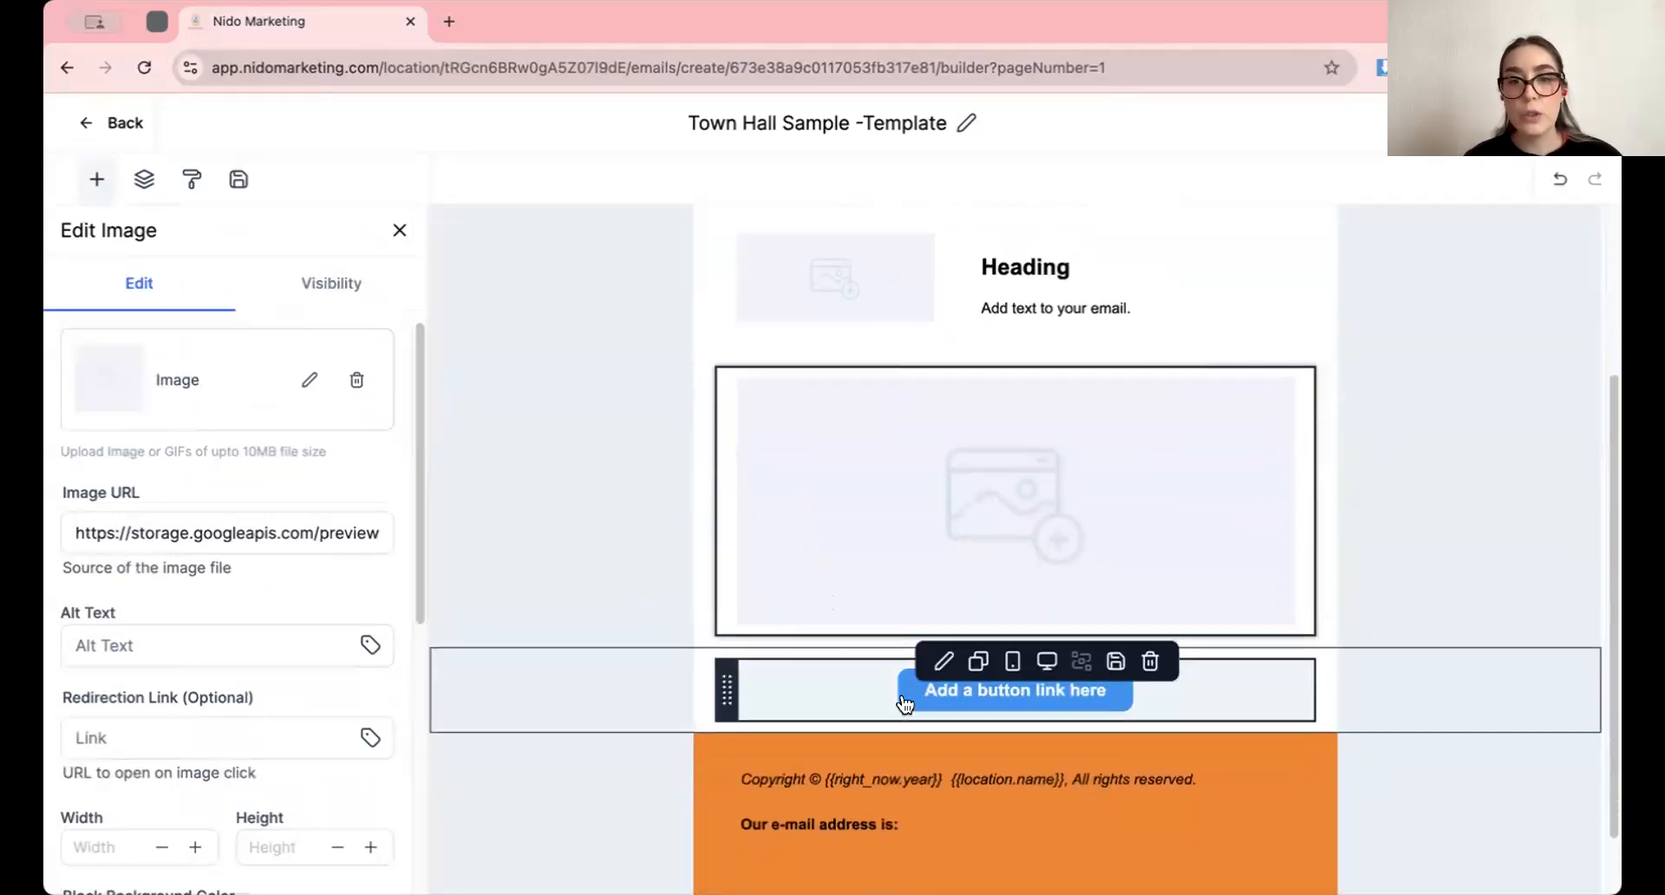
scroll(1089, 508, "down", 1)
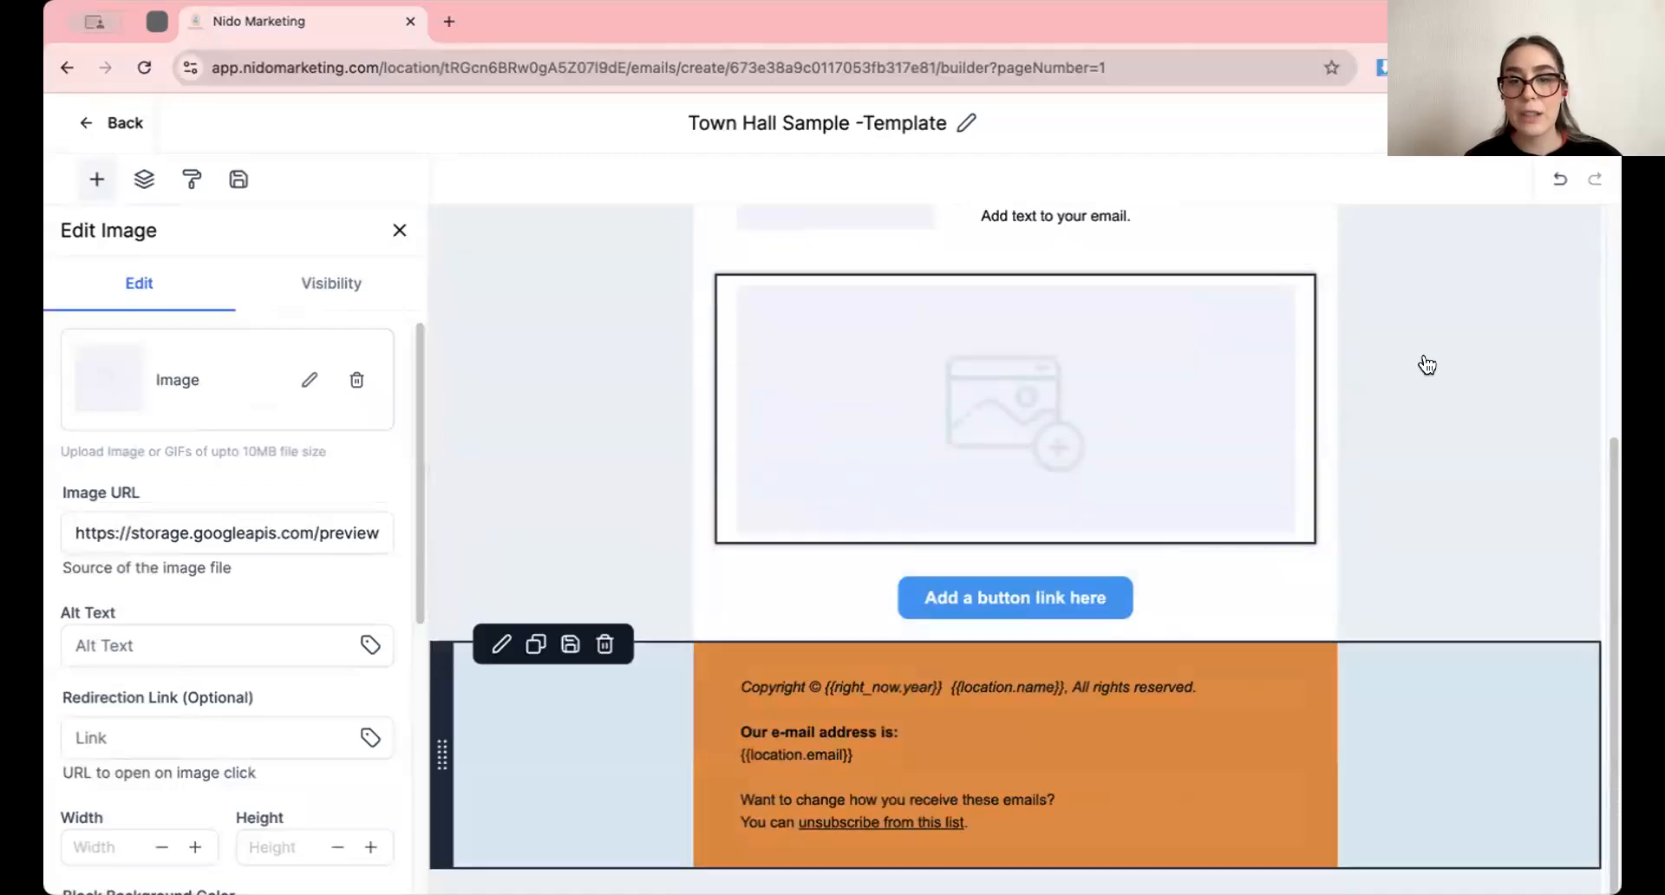
scroll(926, 694, "up", 4)
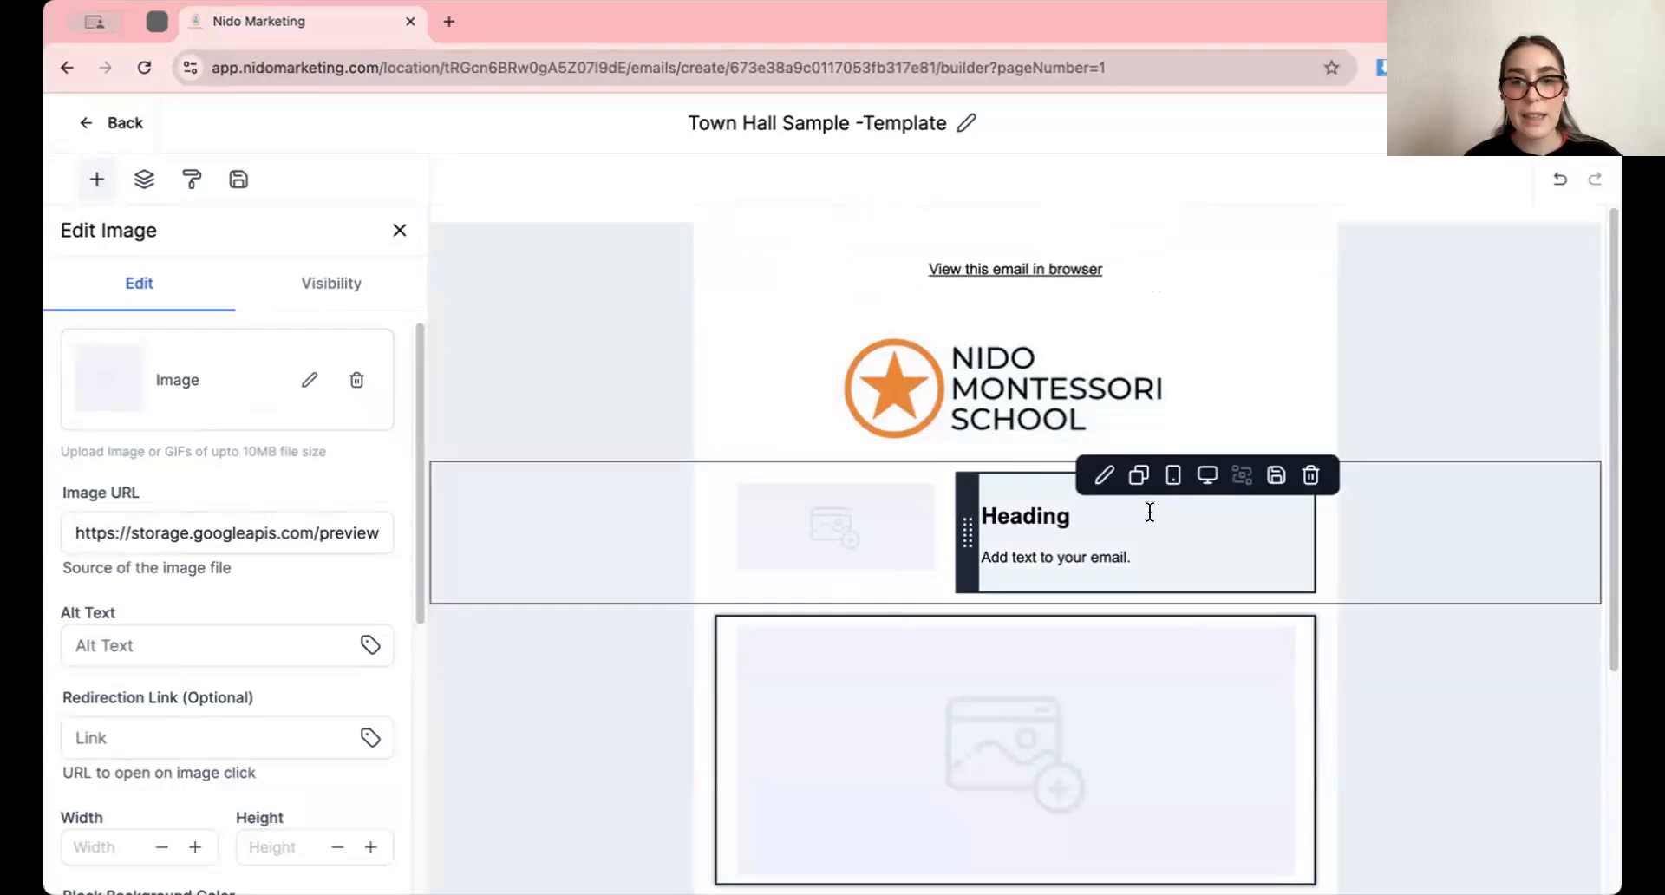
scroll(991, 517, "down", 4)
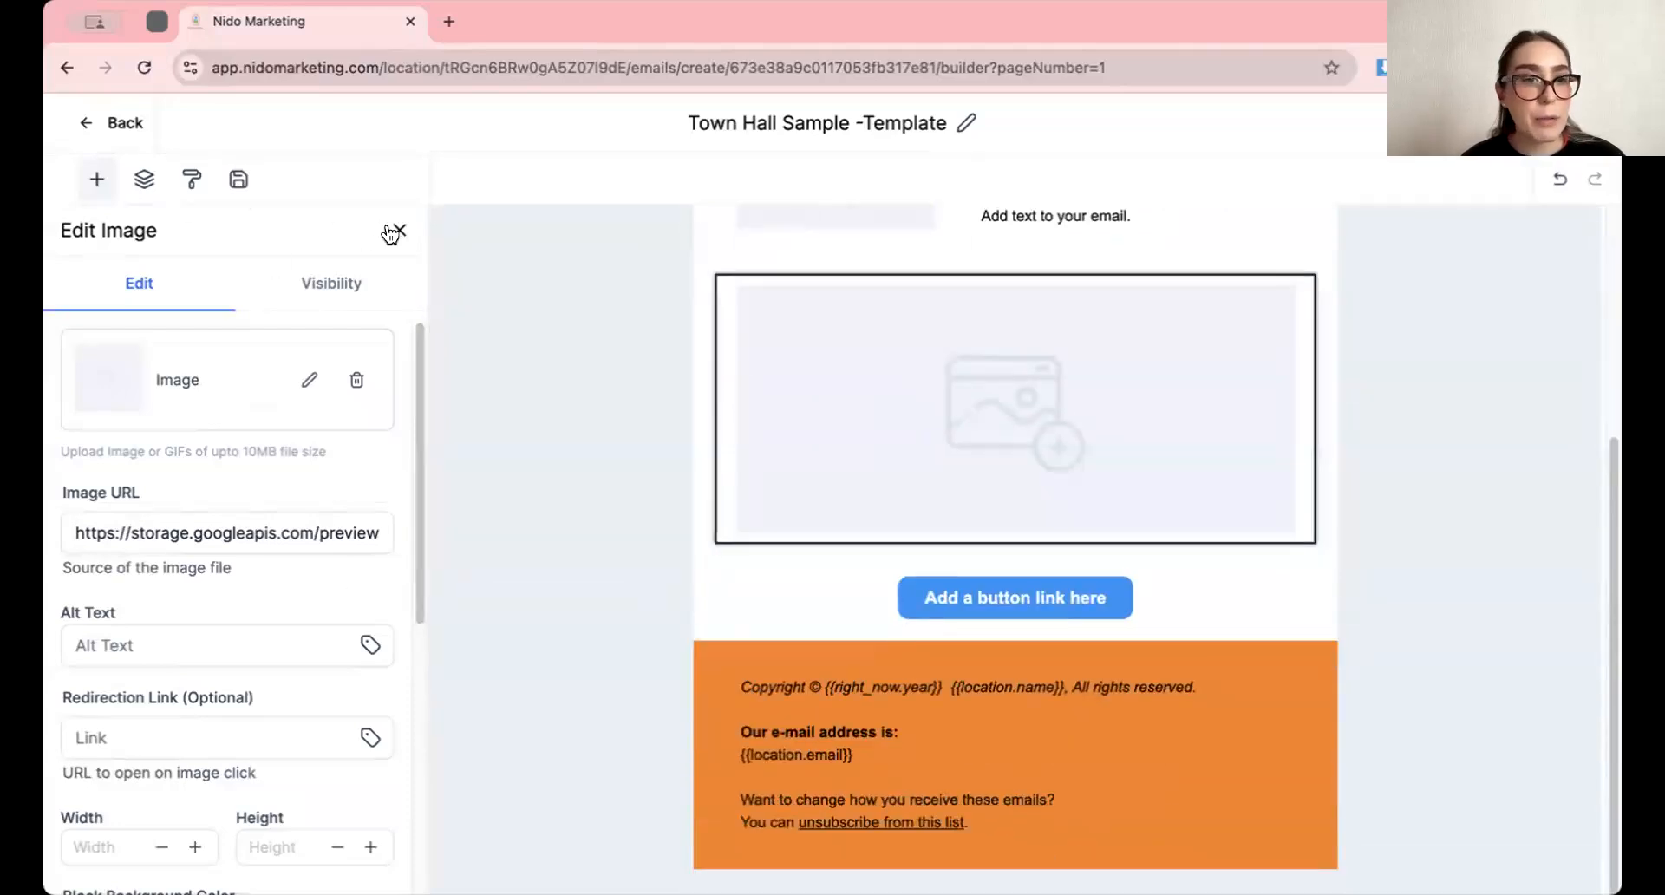
left_click(398, 230)
Try a two-column layout between the heading row and the large image placeholder, and remove it
scroll(298, 633, "down", 6)
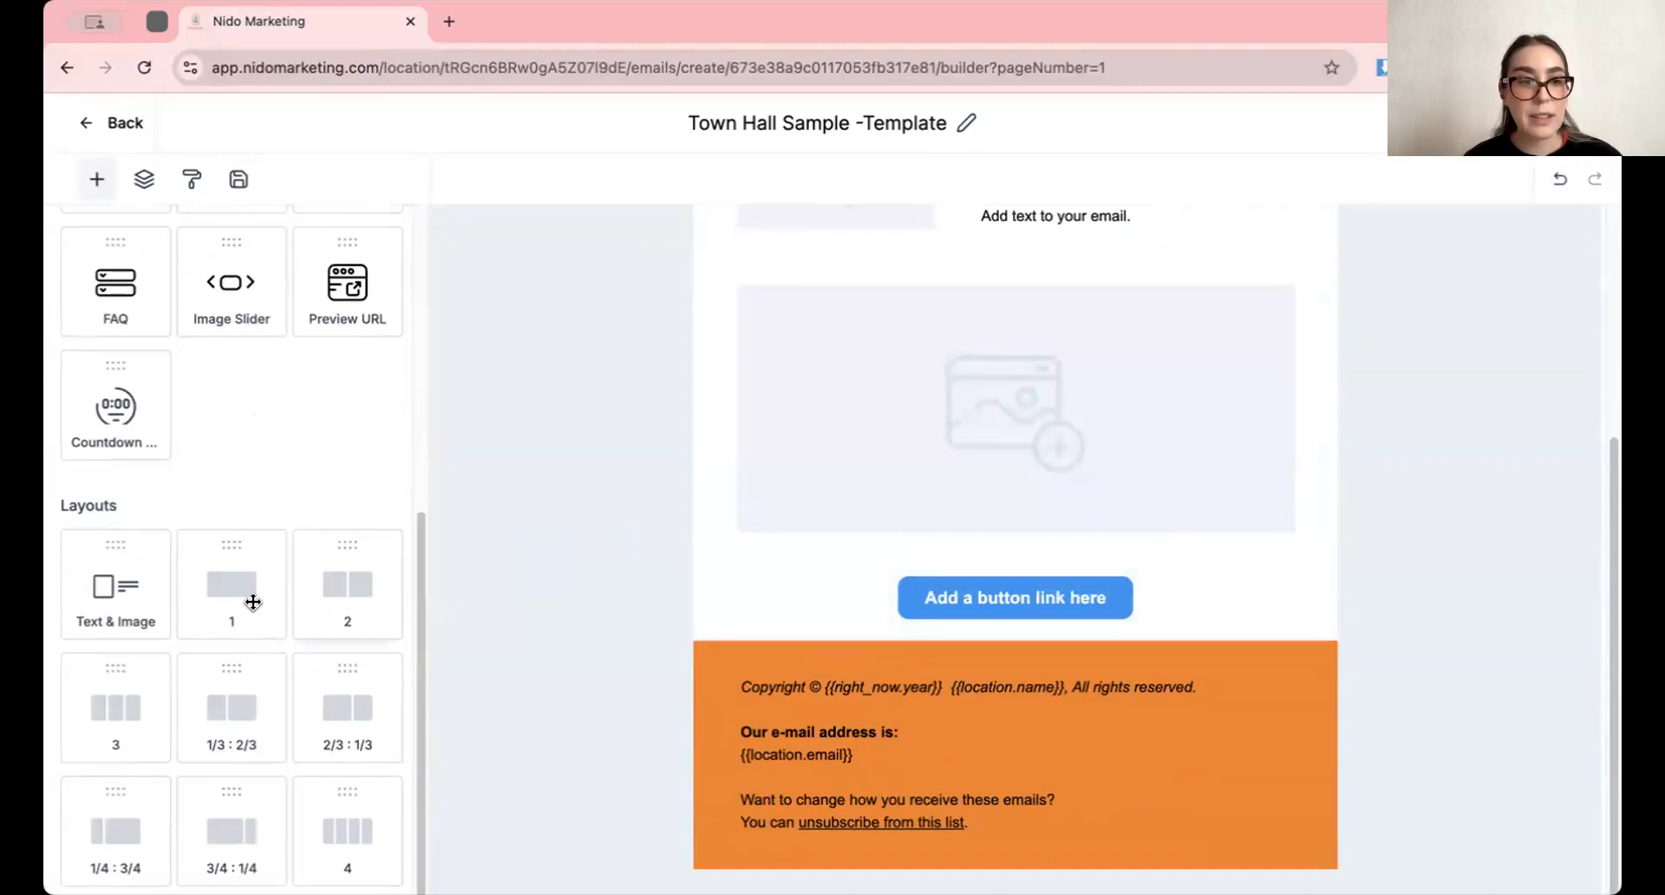
scroll(893, 382, "up", 2)
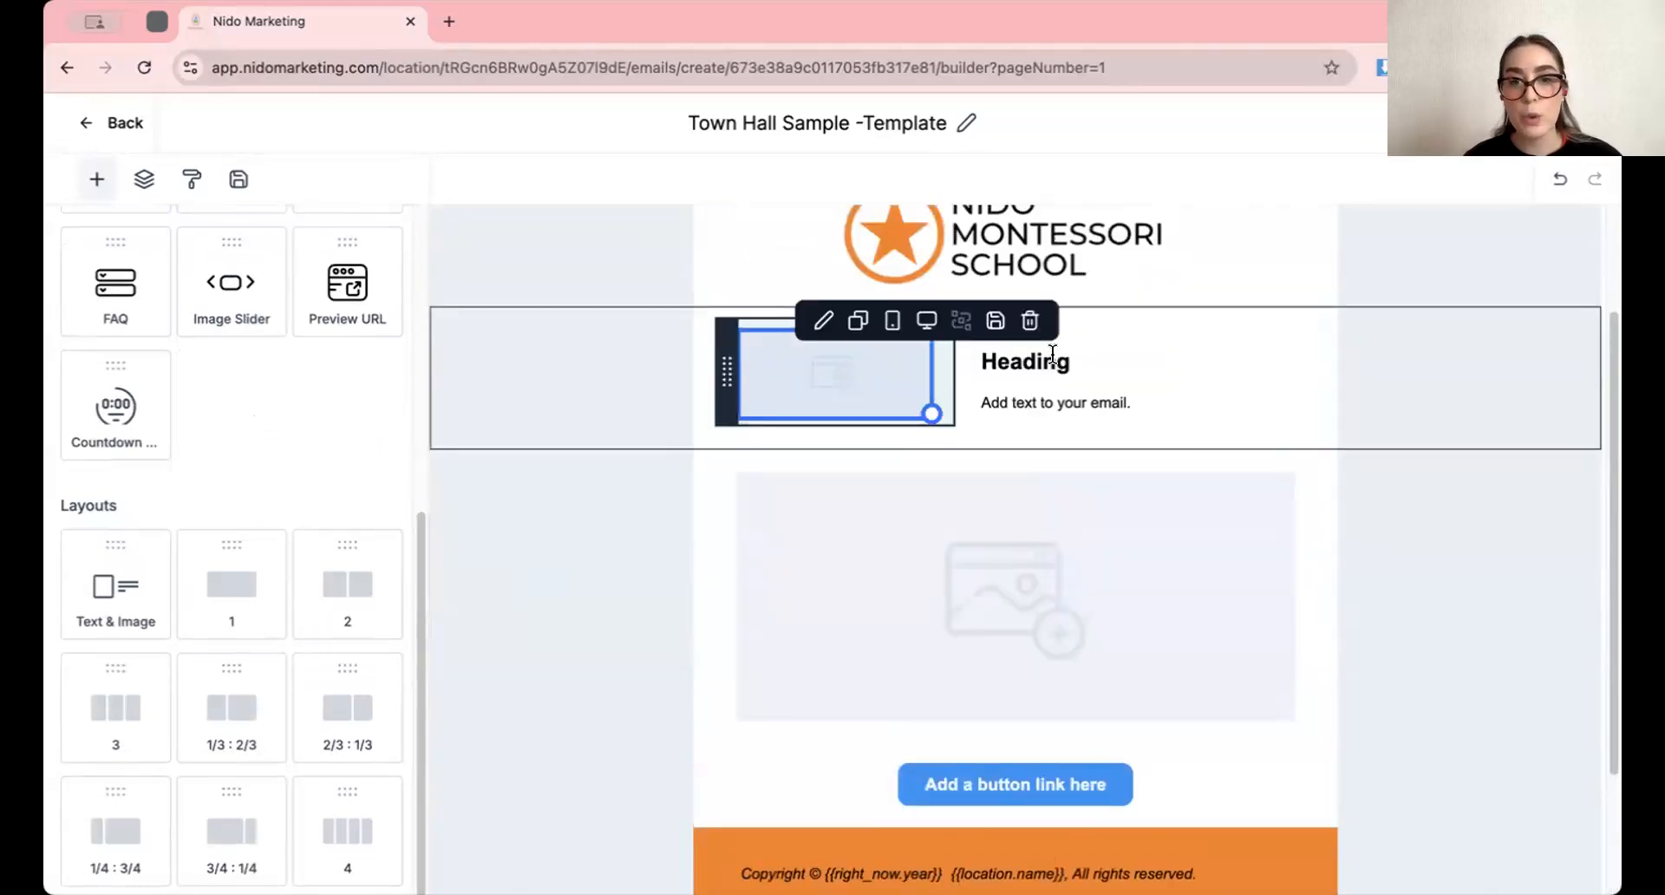
left_click_drag(364, 577, 872, 459)
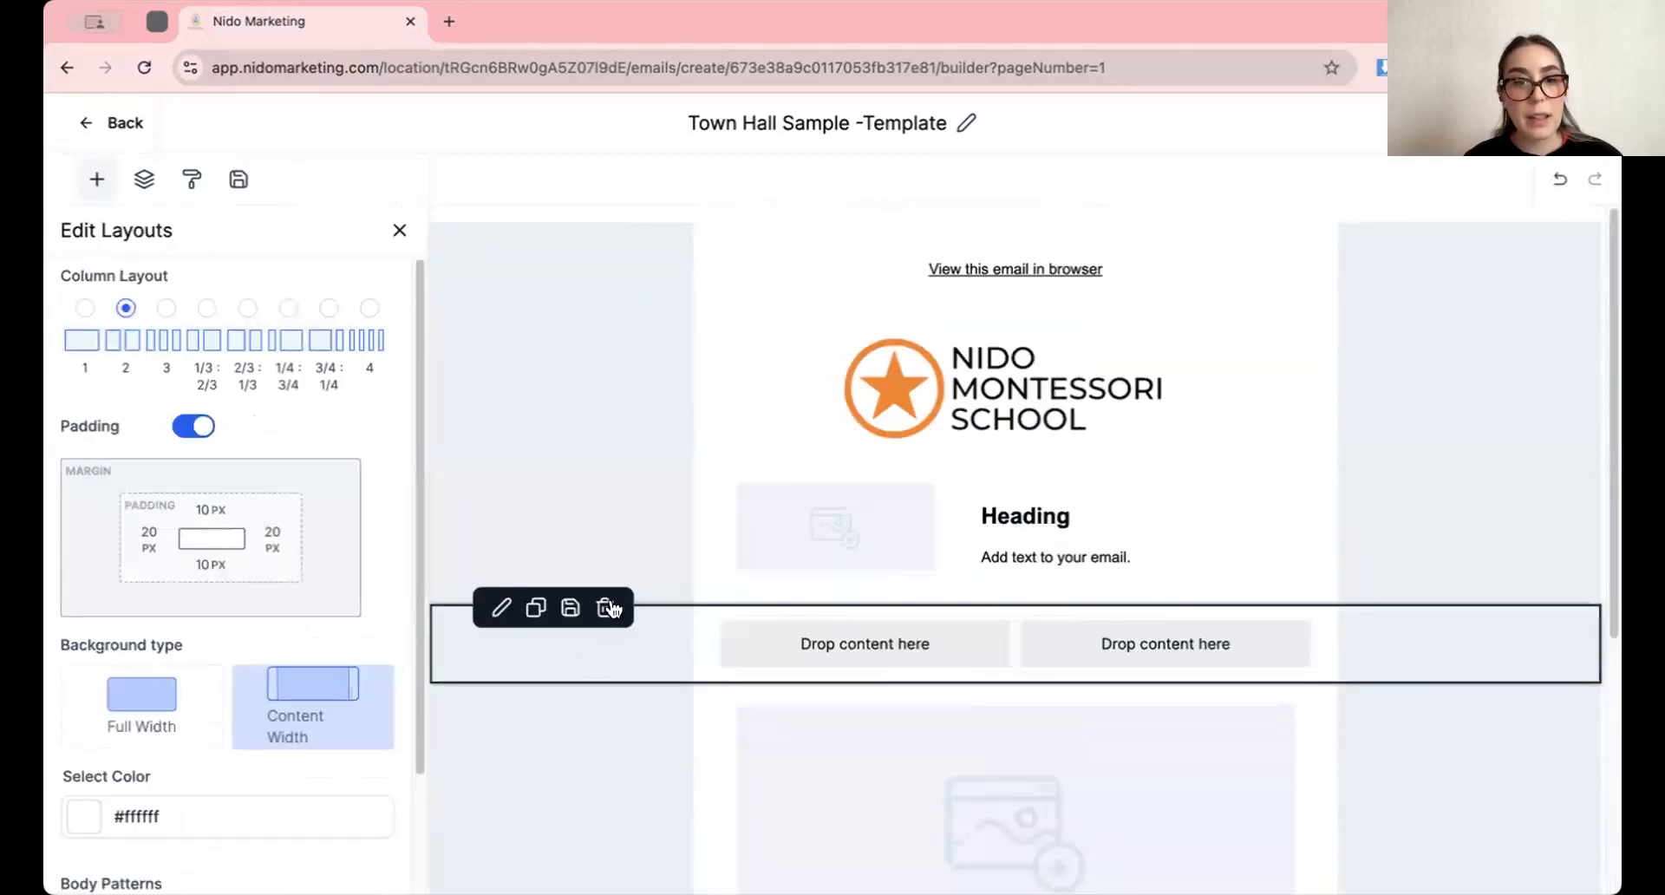
left_click(605, 609)
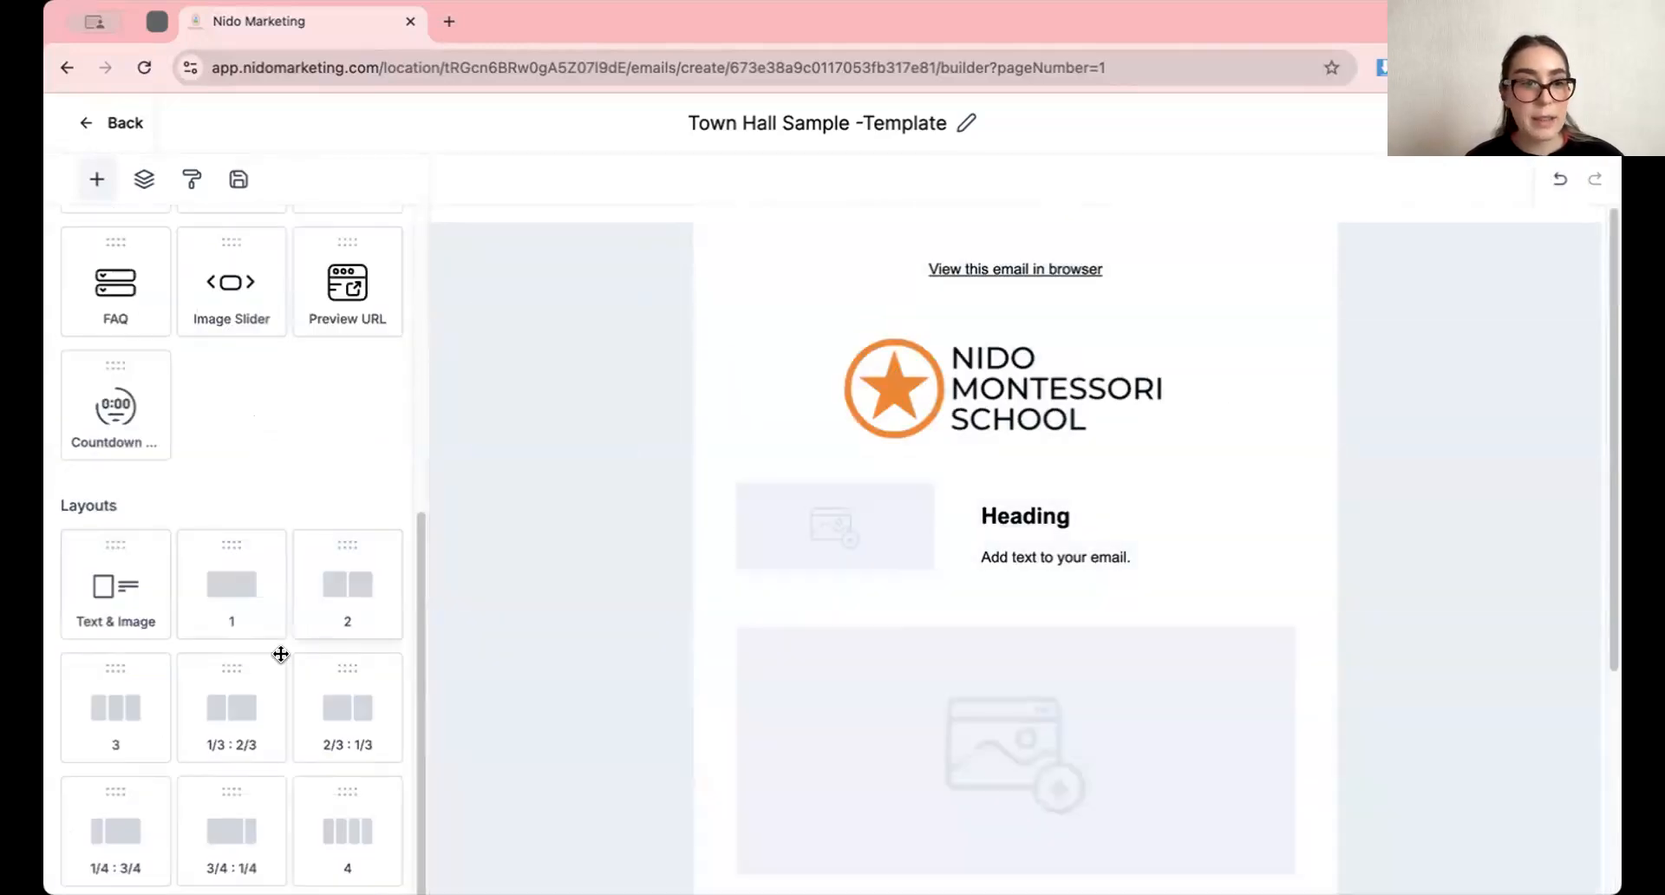
Look over the edited template and return to the email templates list
scroll(912, 544, "down", 1)
scroll(912, 544, "down", 2)
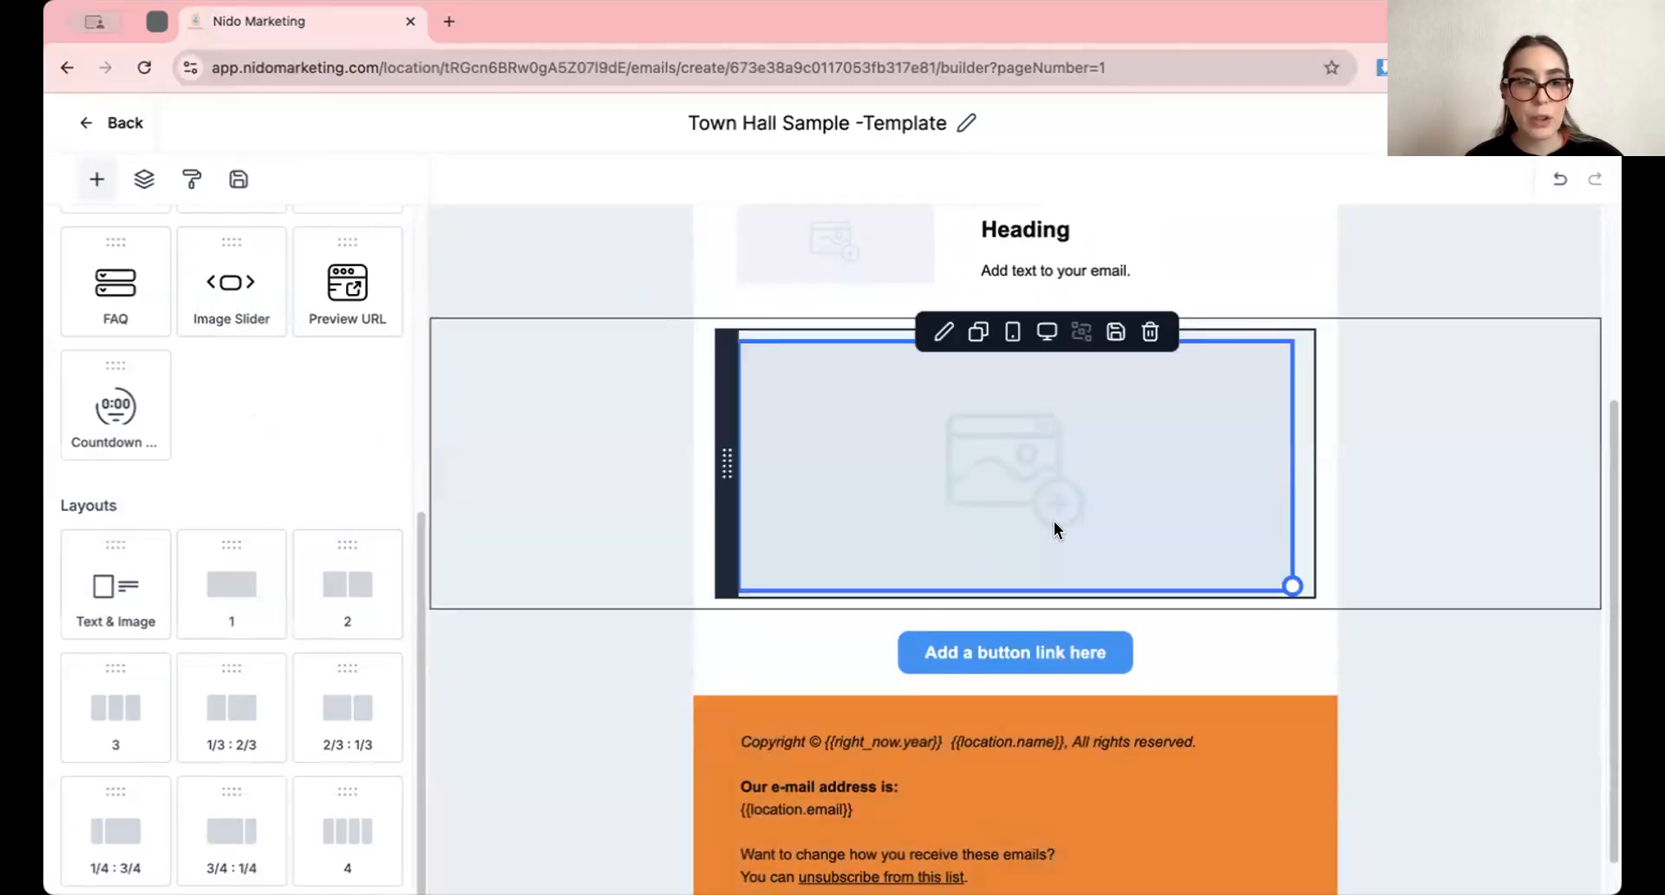
scroll(1059, 528, "up", 1)
scroll(970, 724, "up", 3)
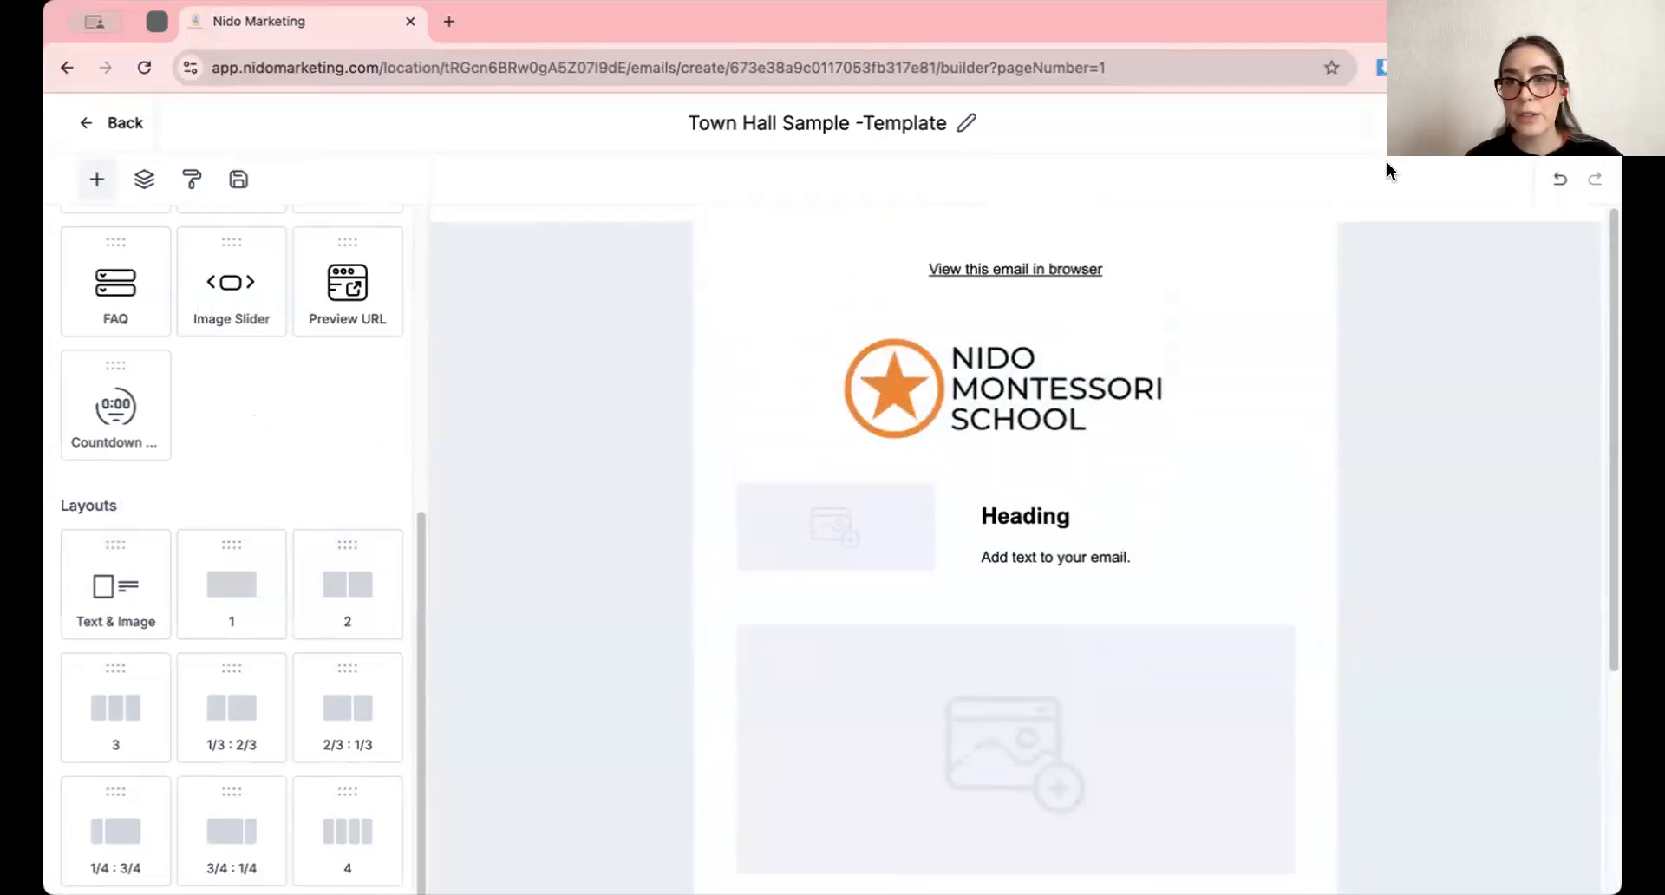
left_click(122, 137)
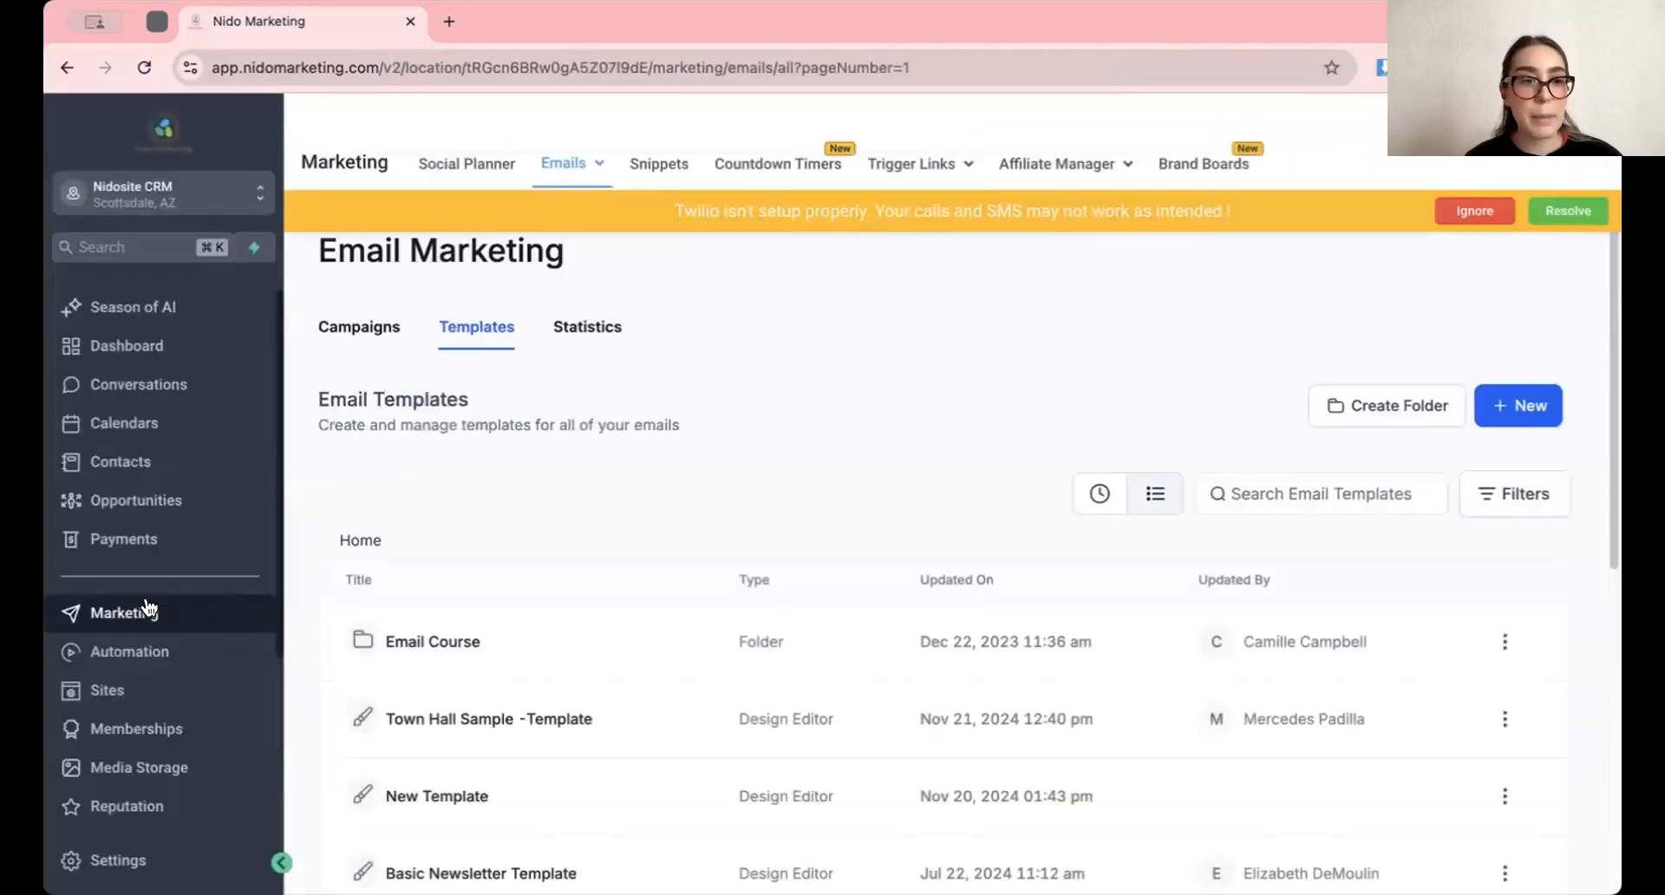
Create a new email campaign from the saved Town Hall Sample -Template
mouse_move(572, 166)
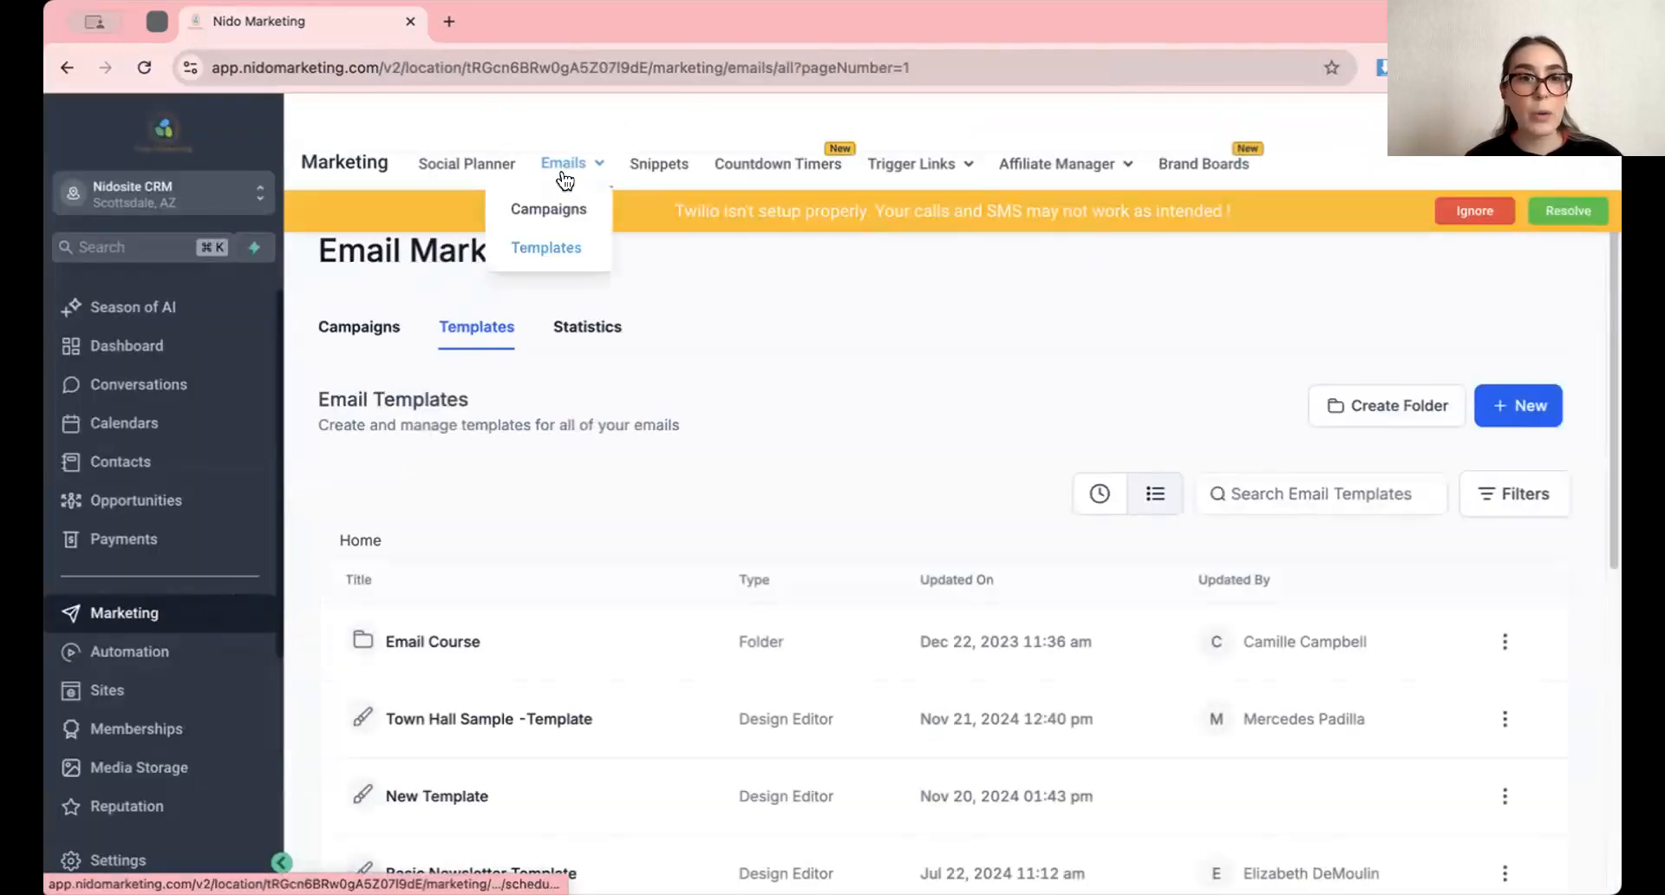
left_click(548, 209)
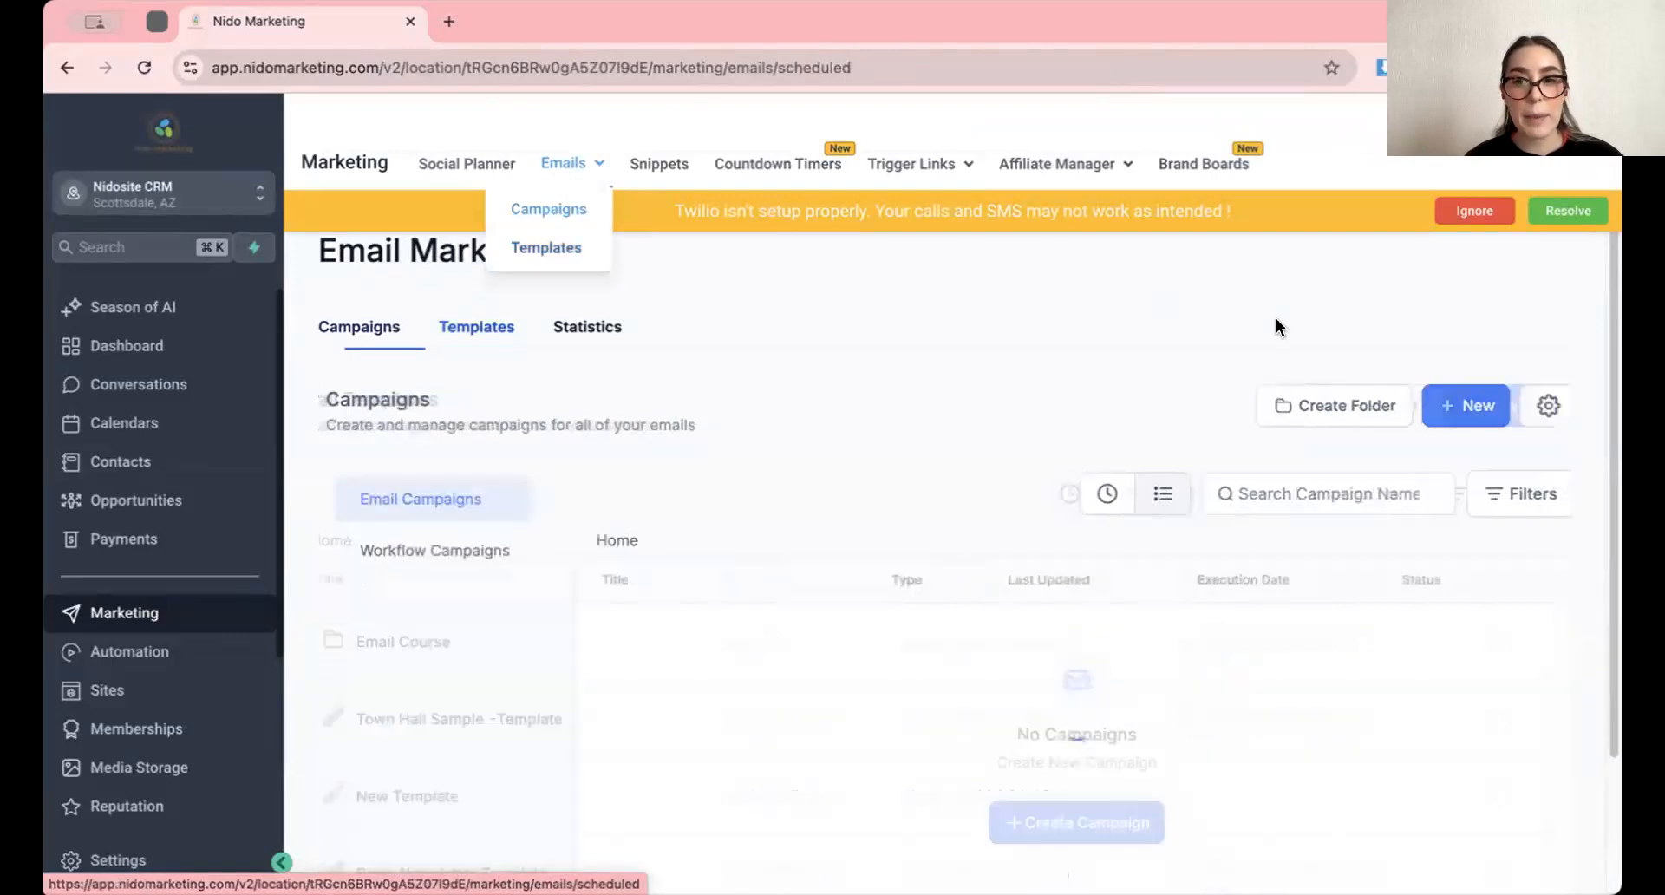
left_click(1452, 415)
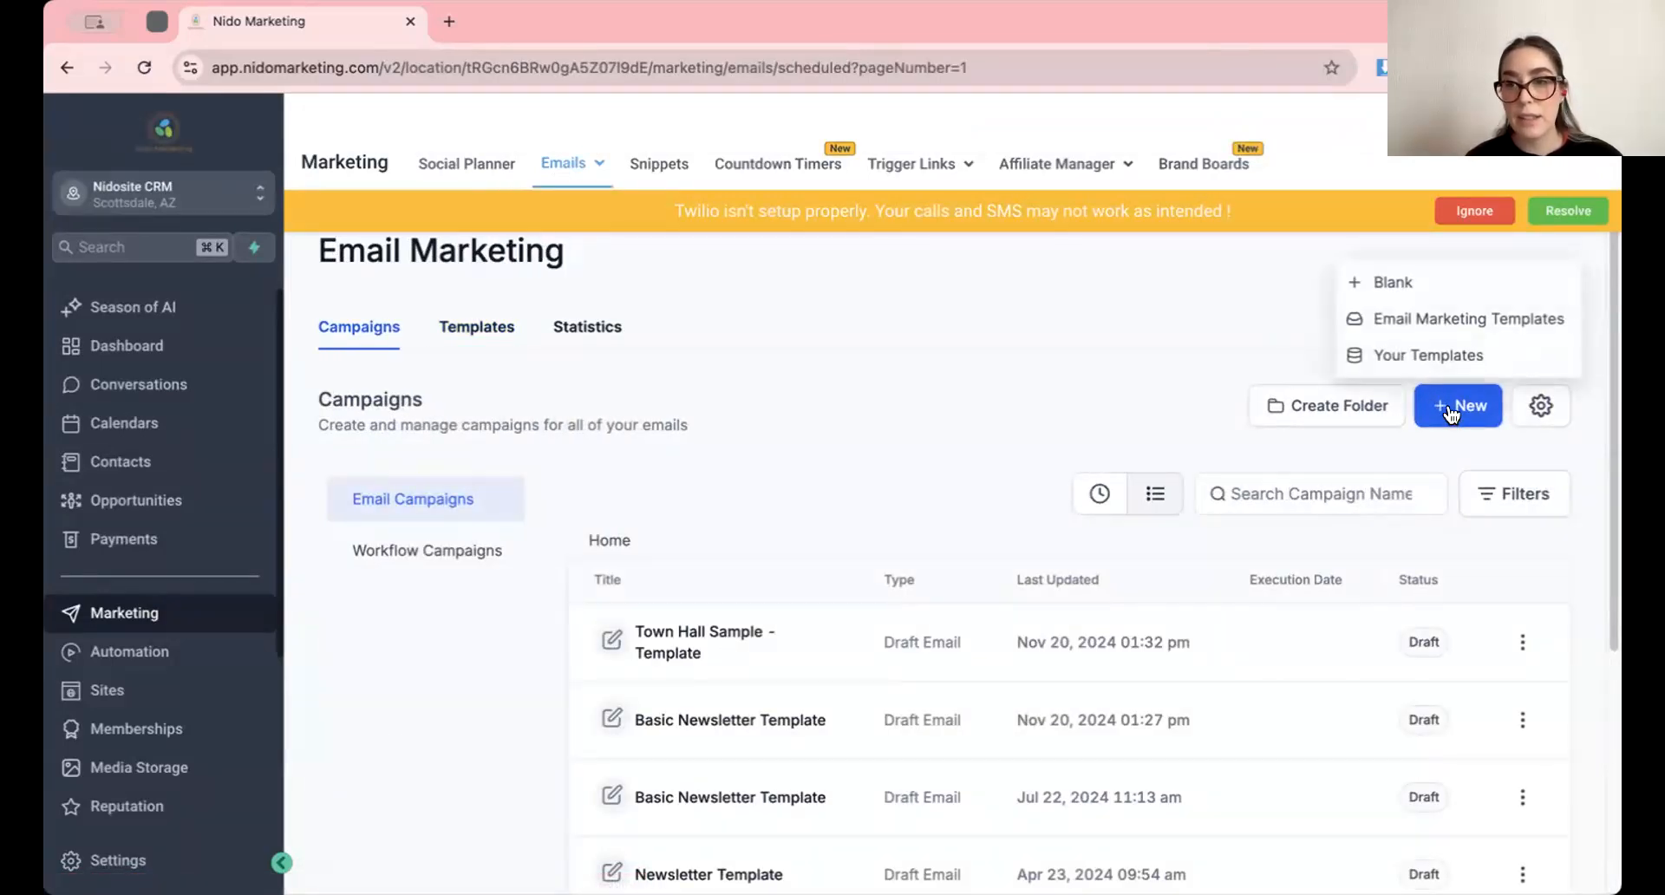
left_click(1422, 358)
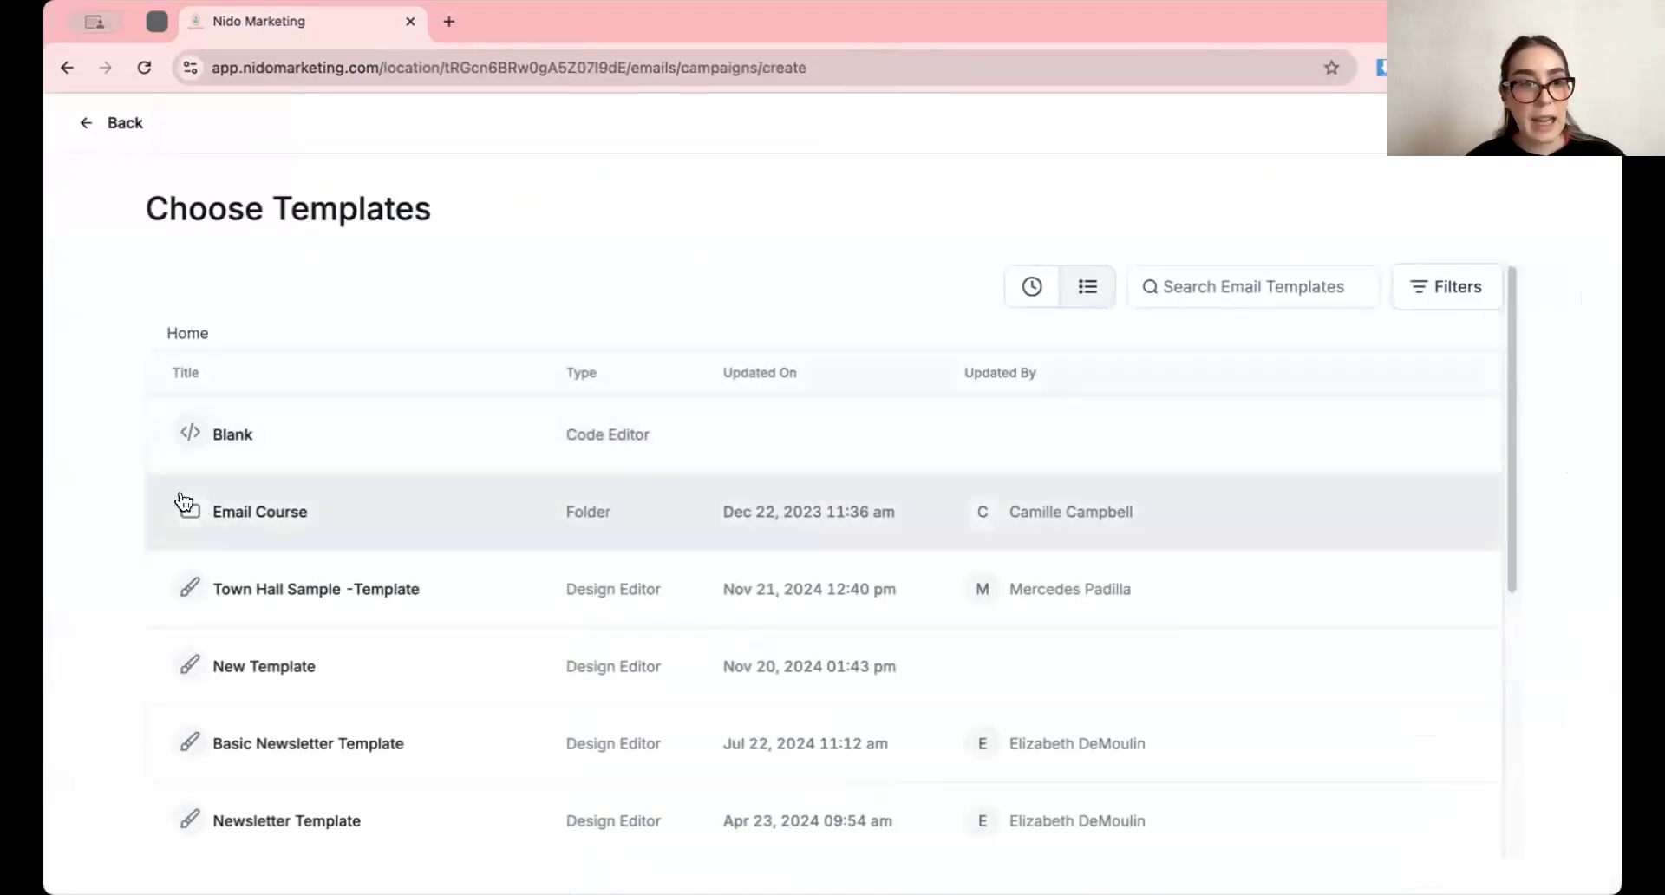
scroll(240, 545, "down", 1)
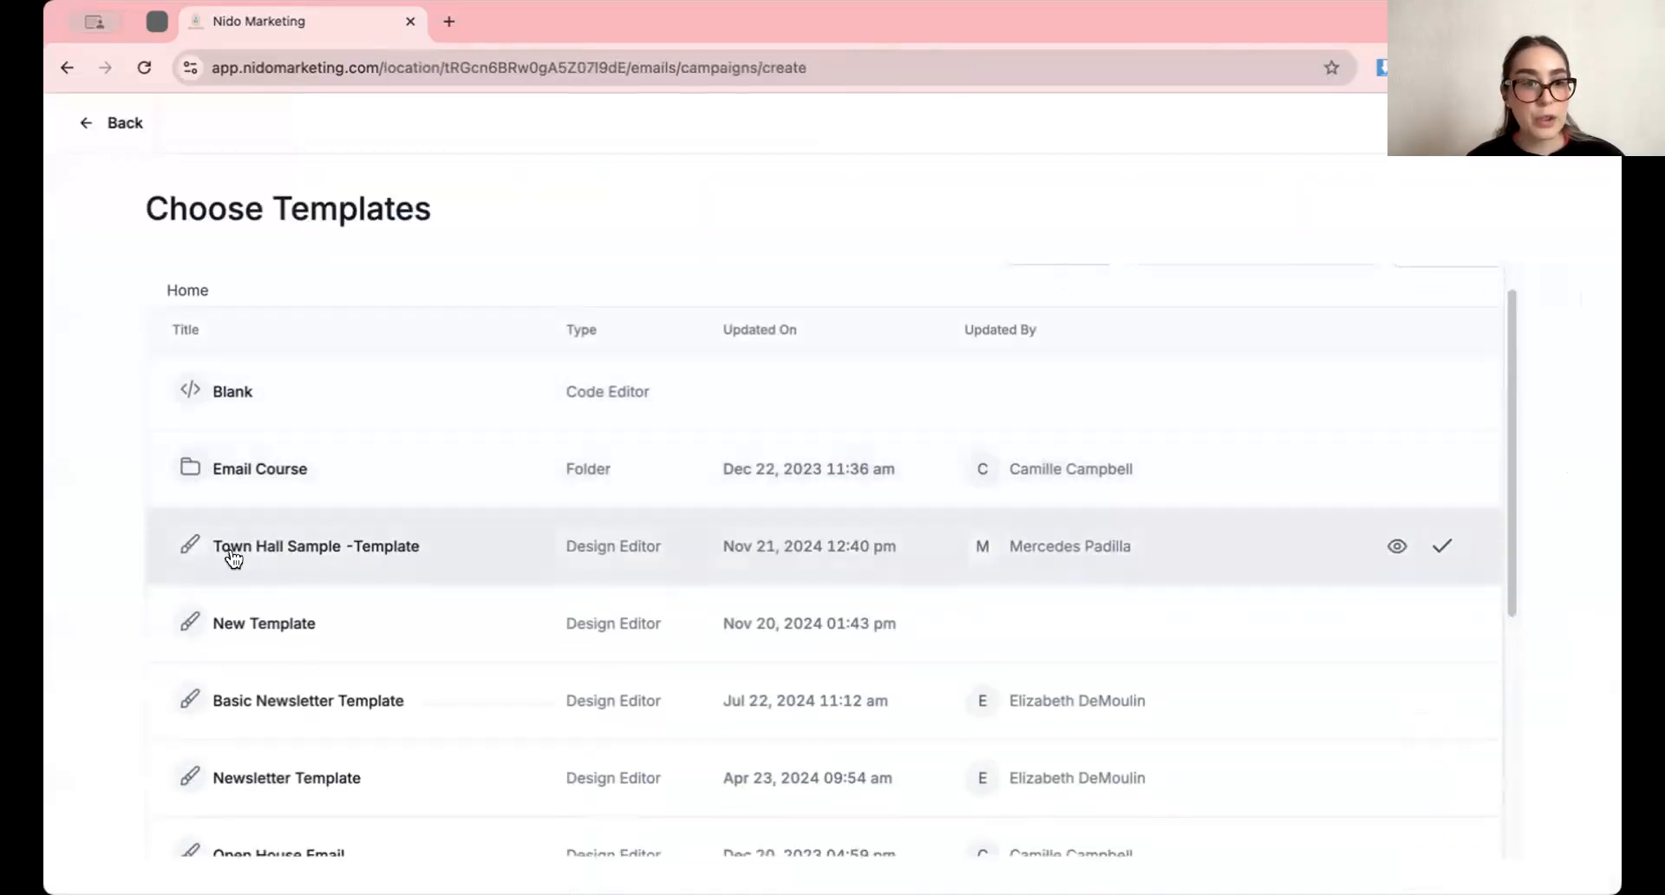
left_click(342, 548)
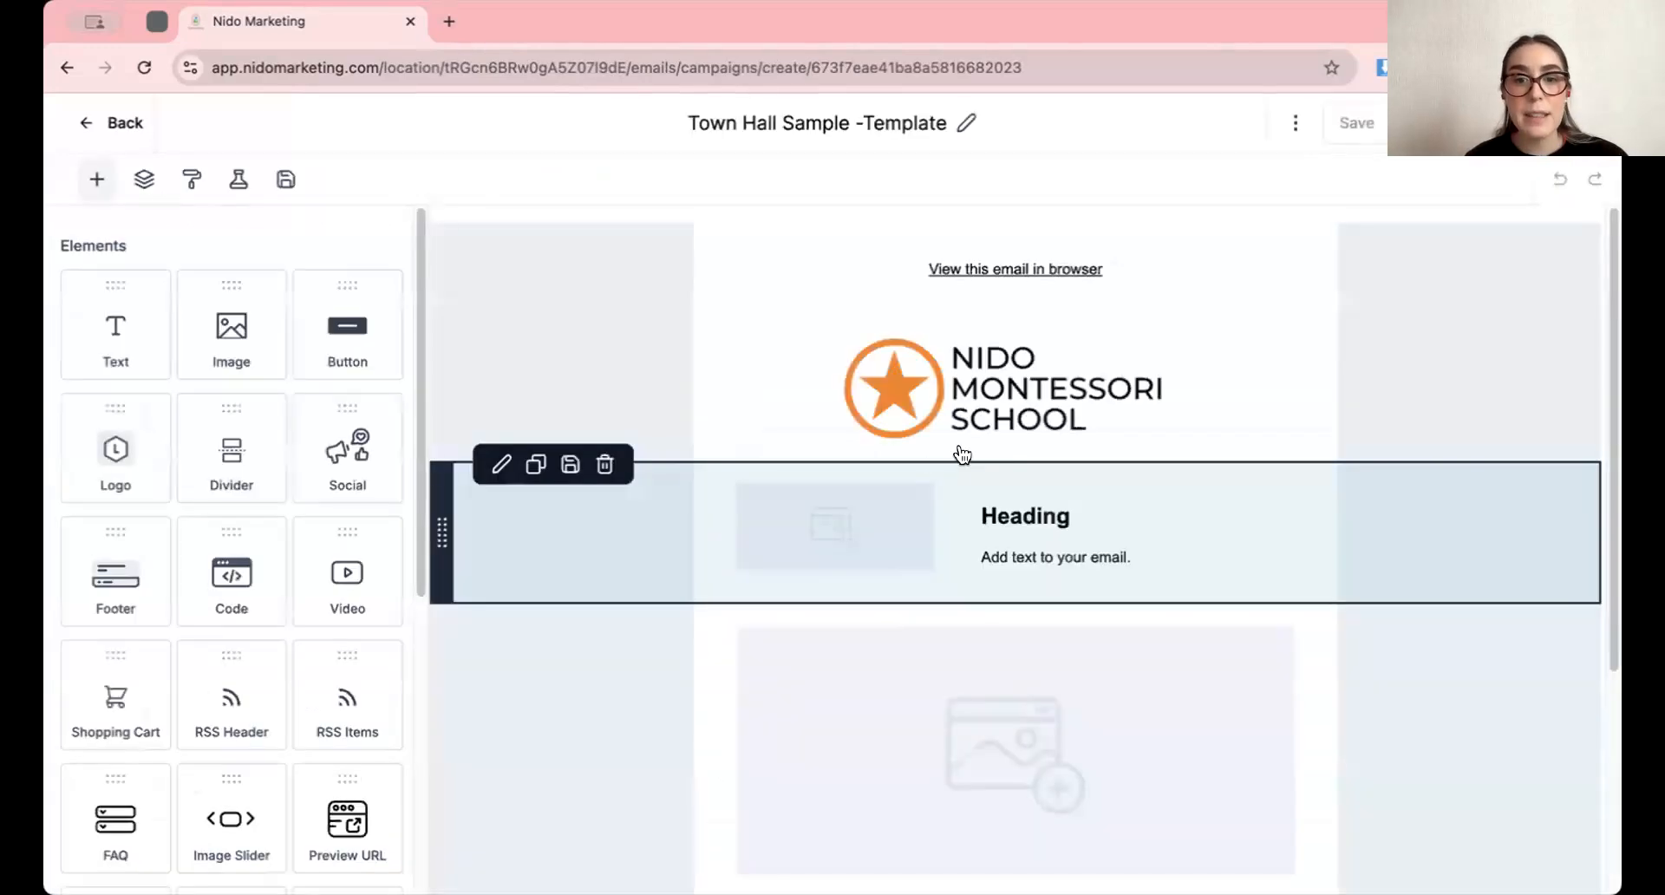
Upload the Pexels JPG photo of the child to the media library from the small image placeholder beside the heading
left_click(874, 539)
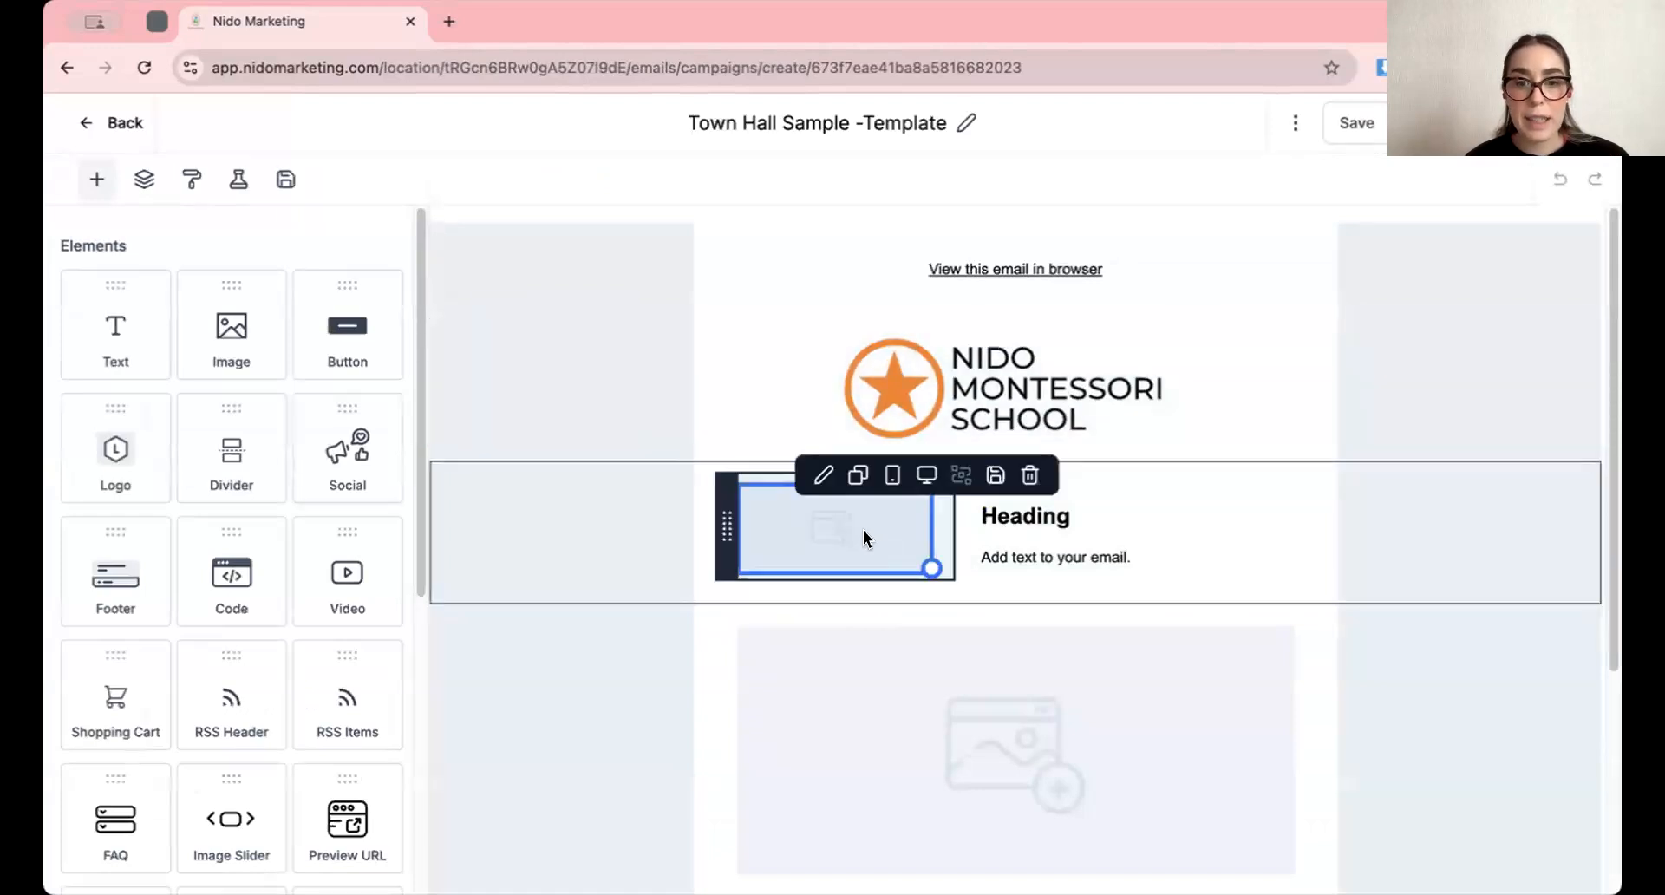
left_click(825, 536)
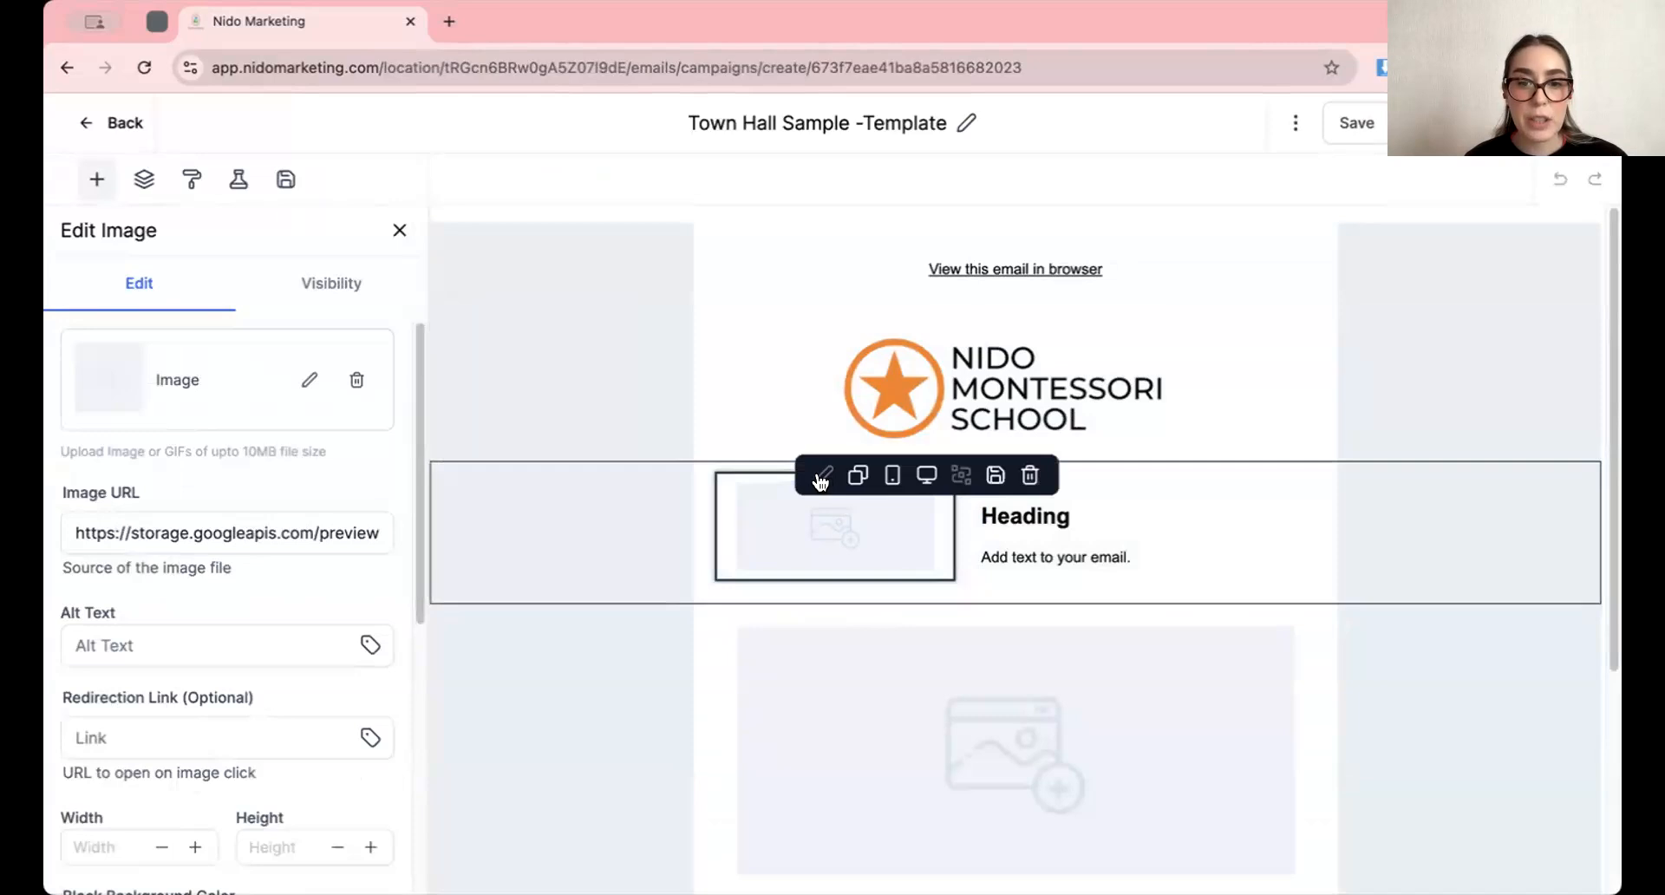
left_click(308, 381)
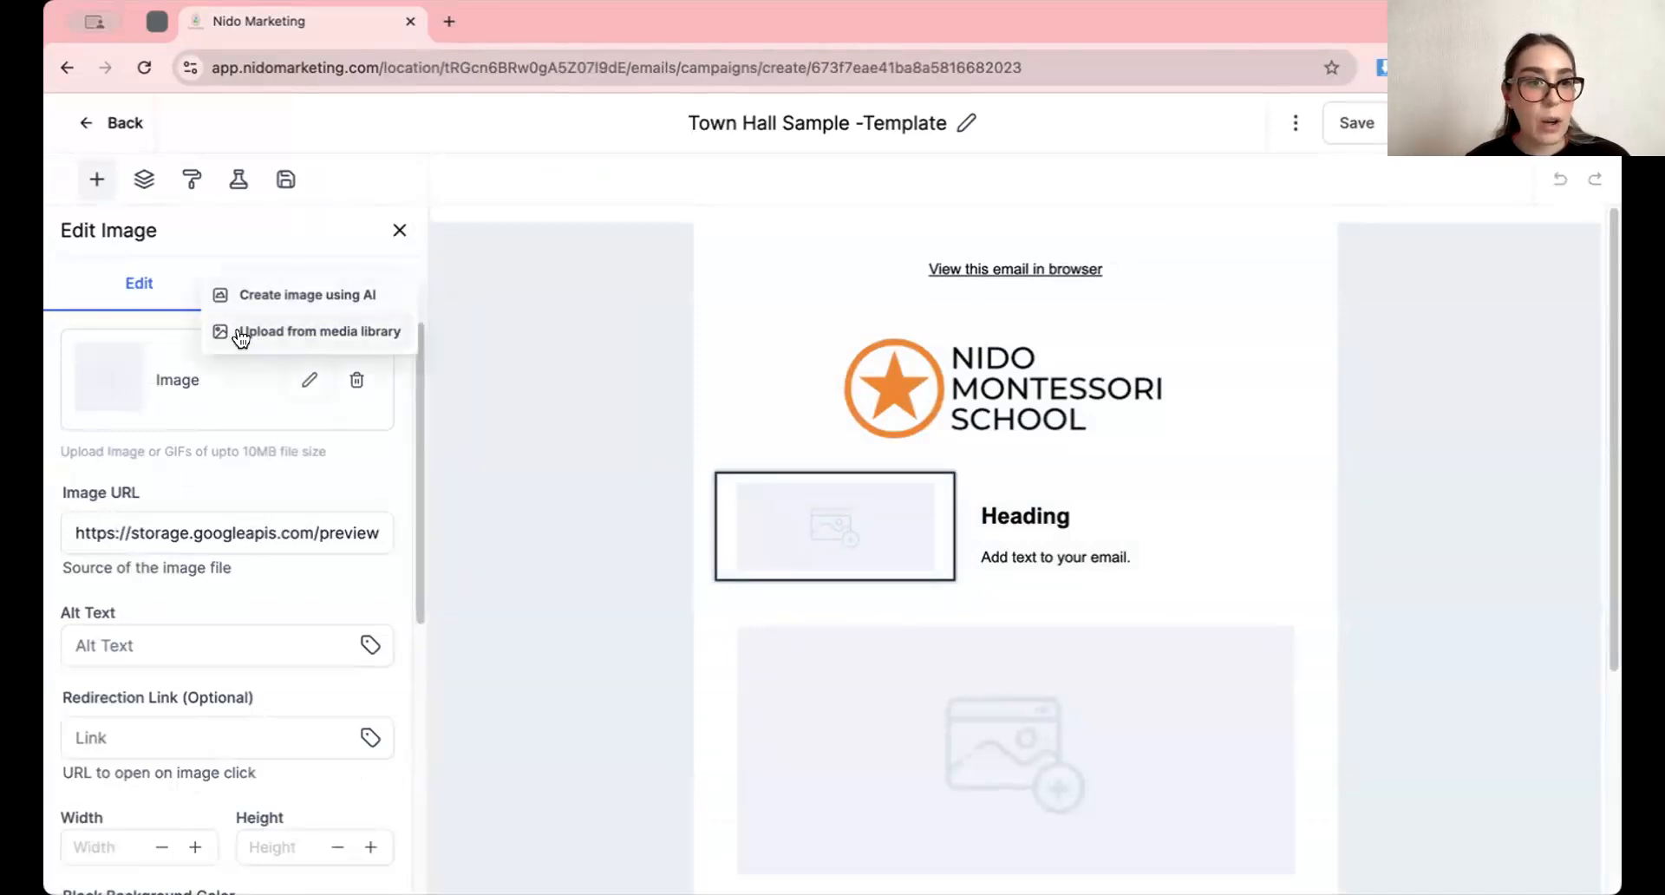
left_click(296, 334)
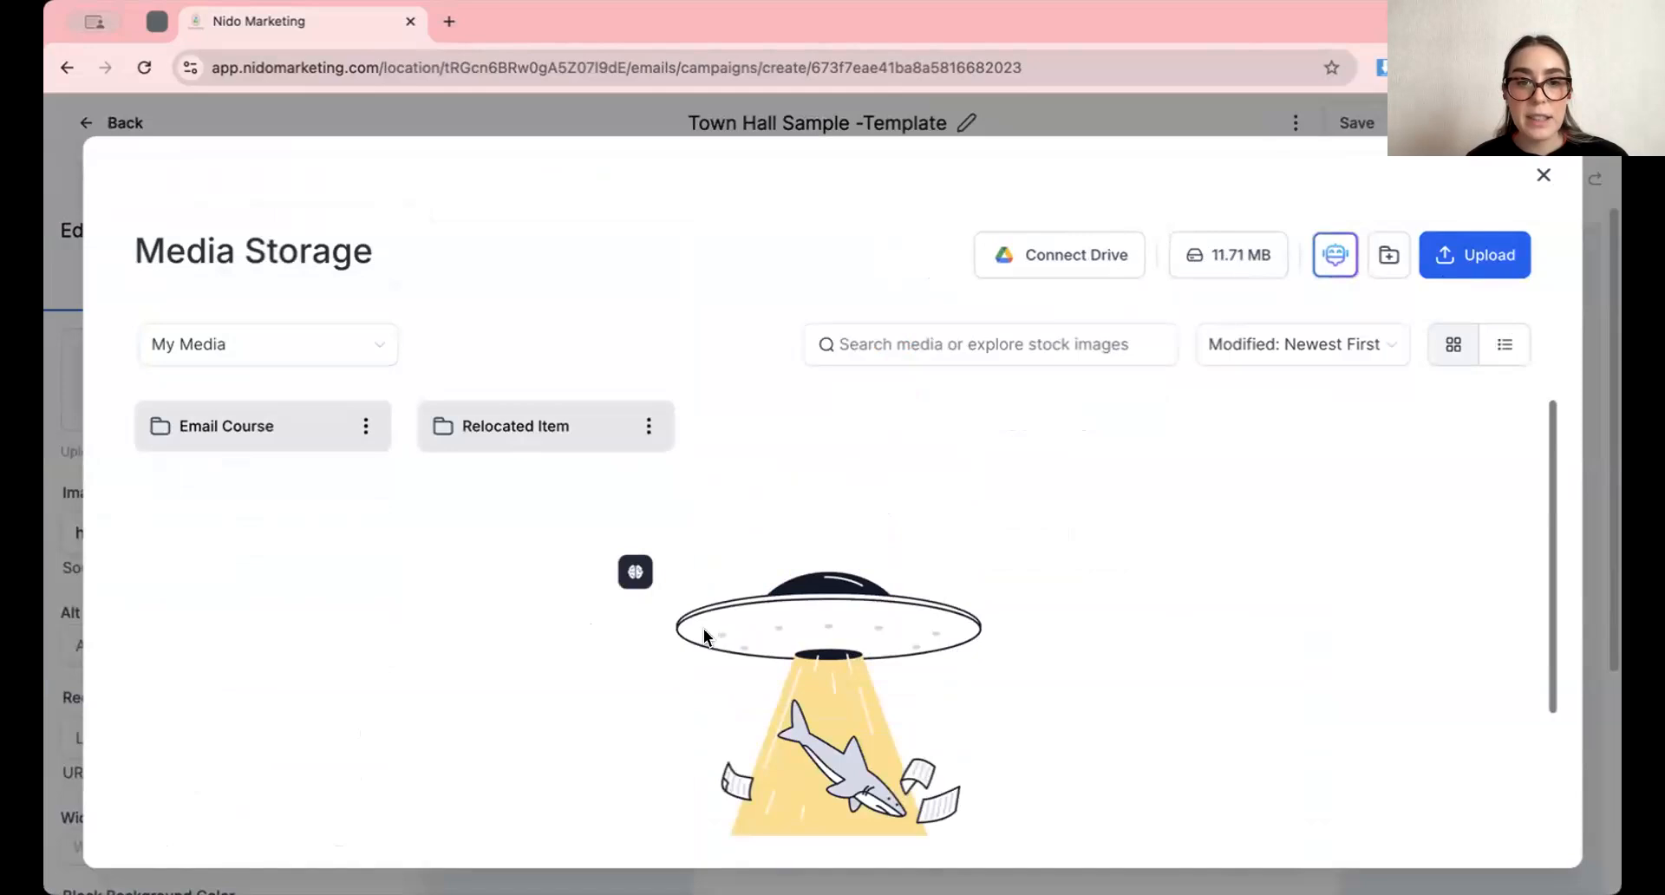
left_click(1448, 259)
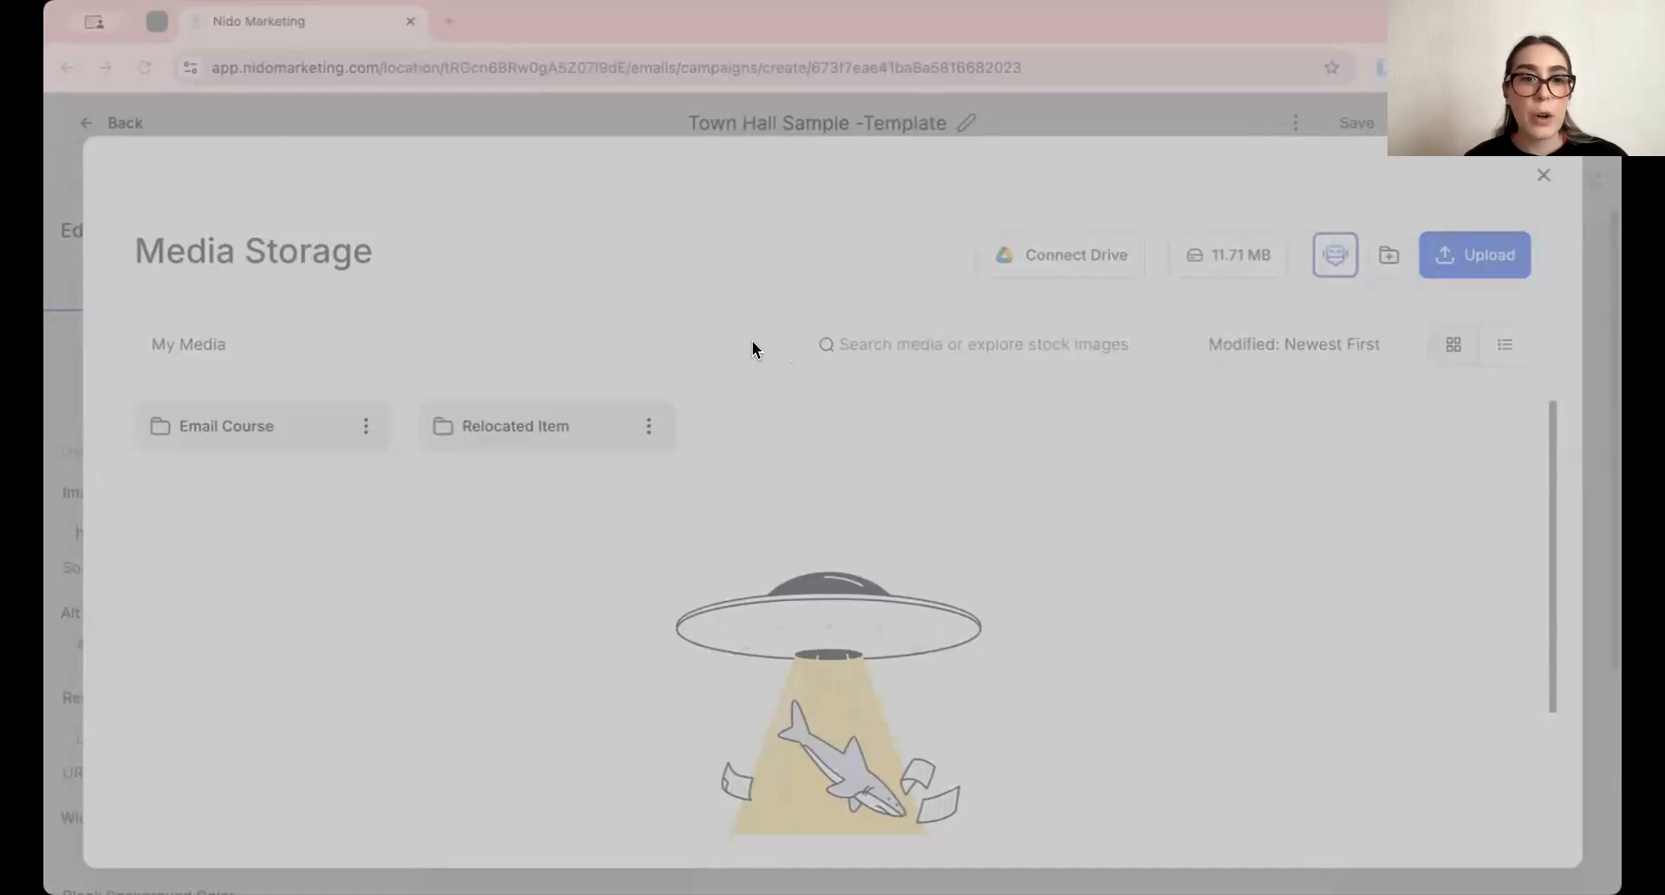
double_click(757, 342)
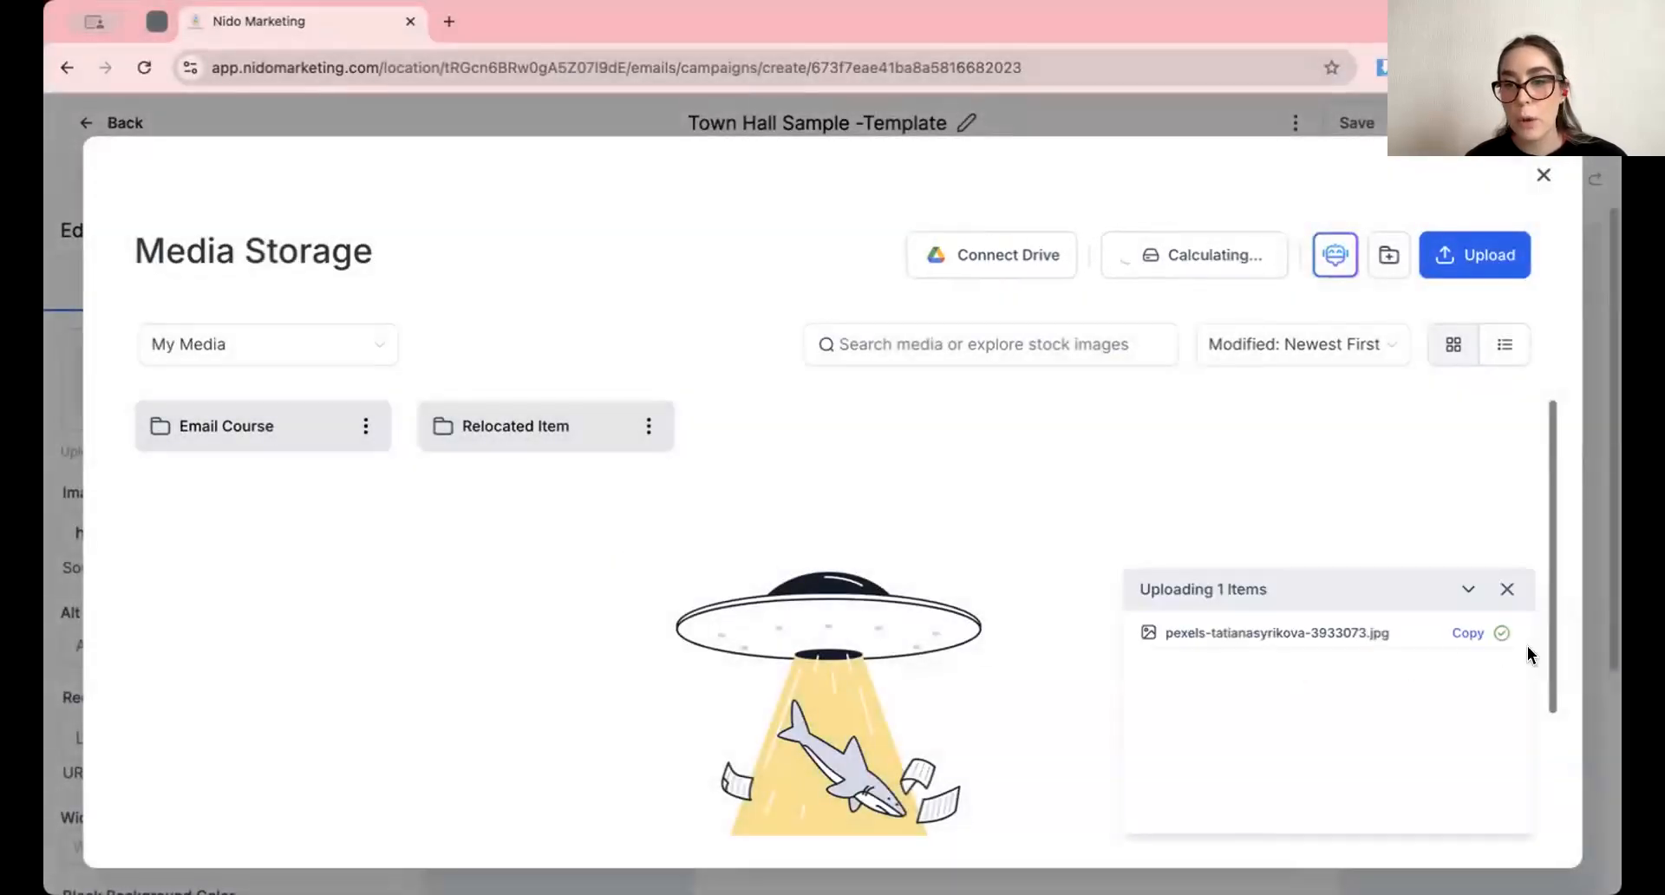
Copy the link of the uploaded child photo and close the media library
left_click(304, 655)
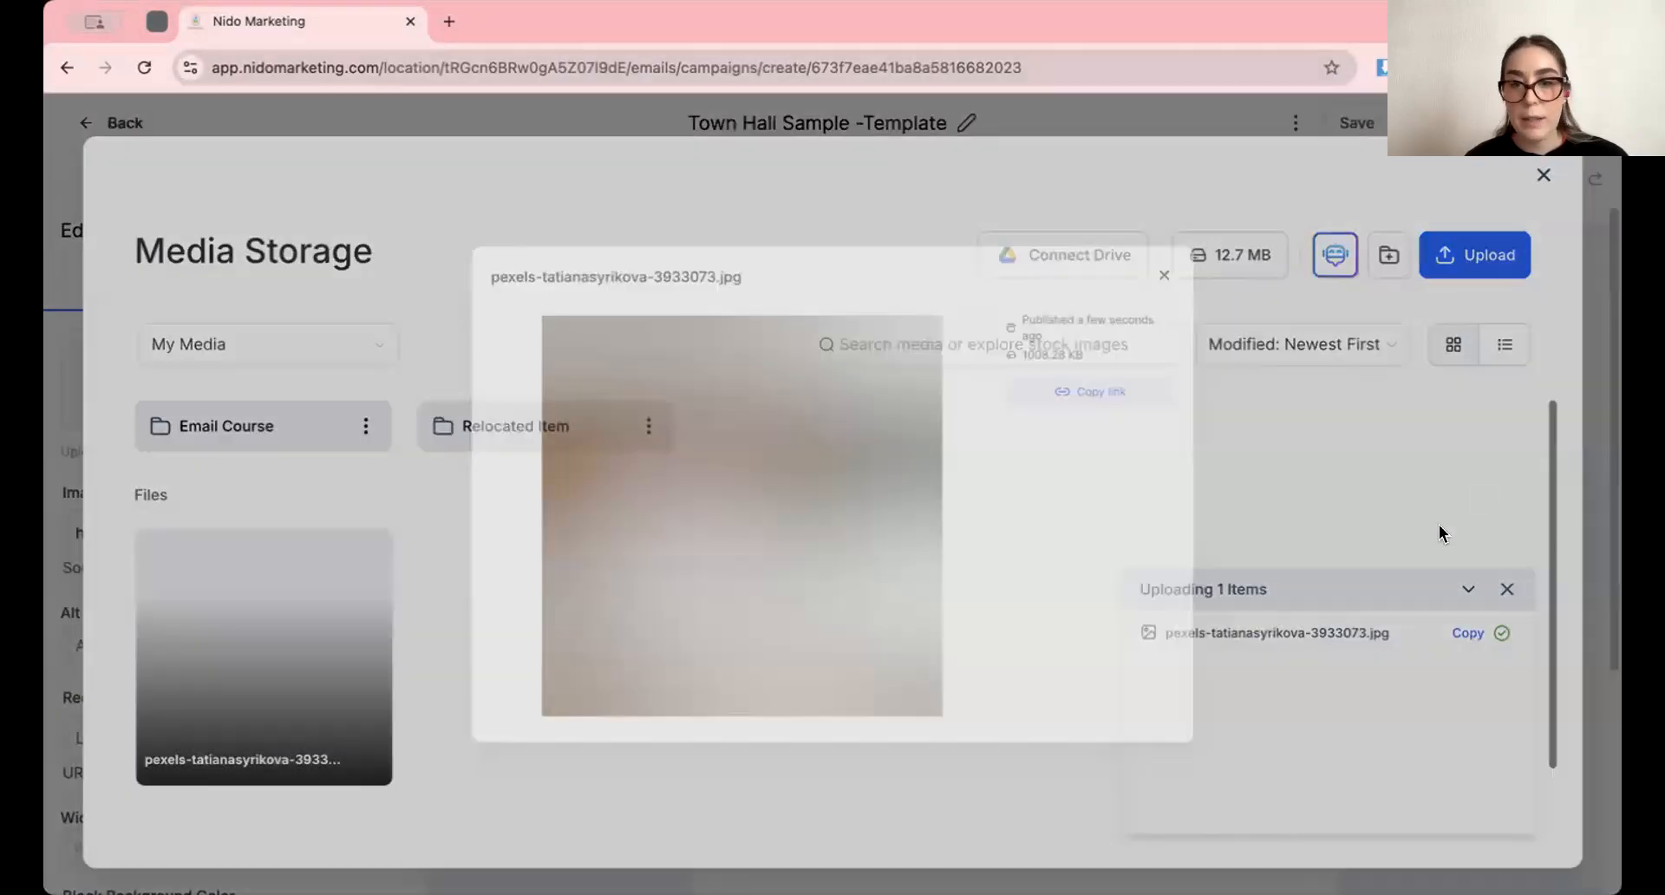
left_click(1179, 436)
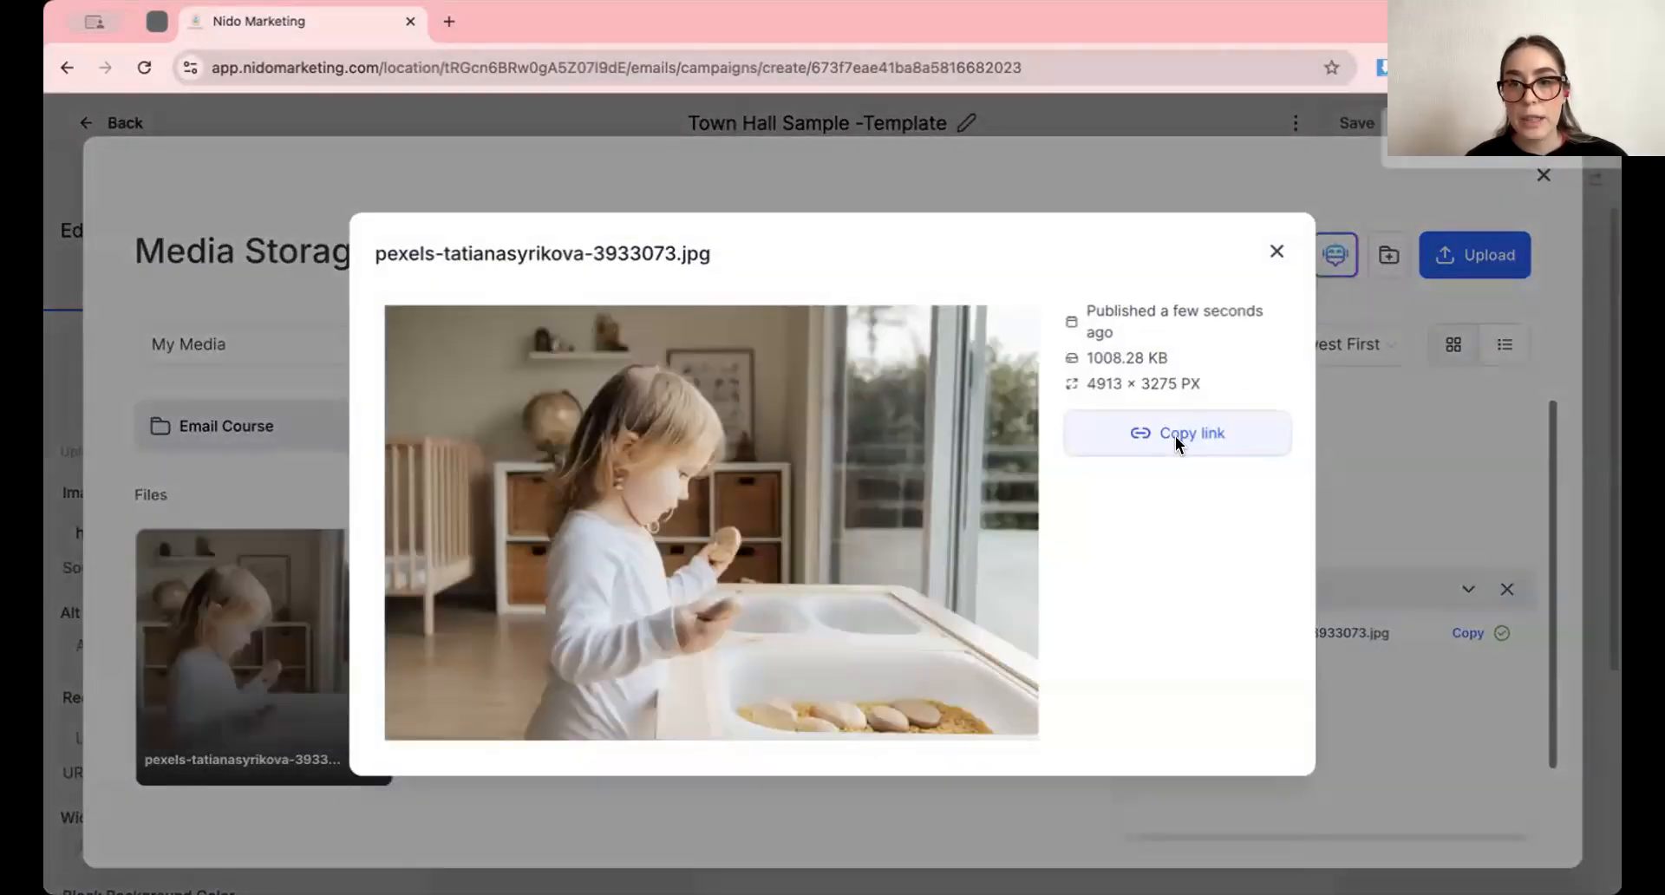
left_click(1270, 254)
left_click(1506, 587)
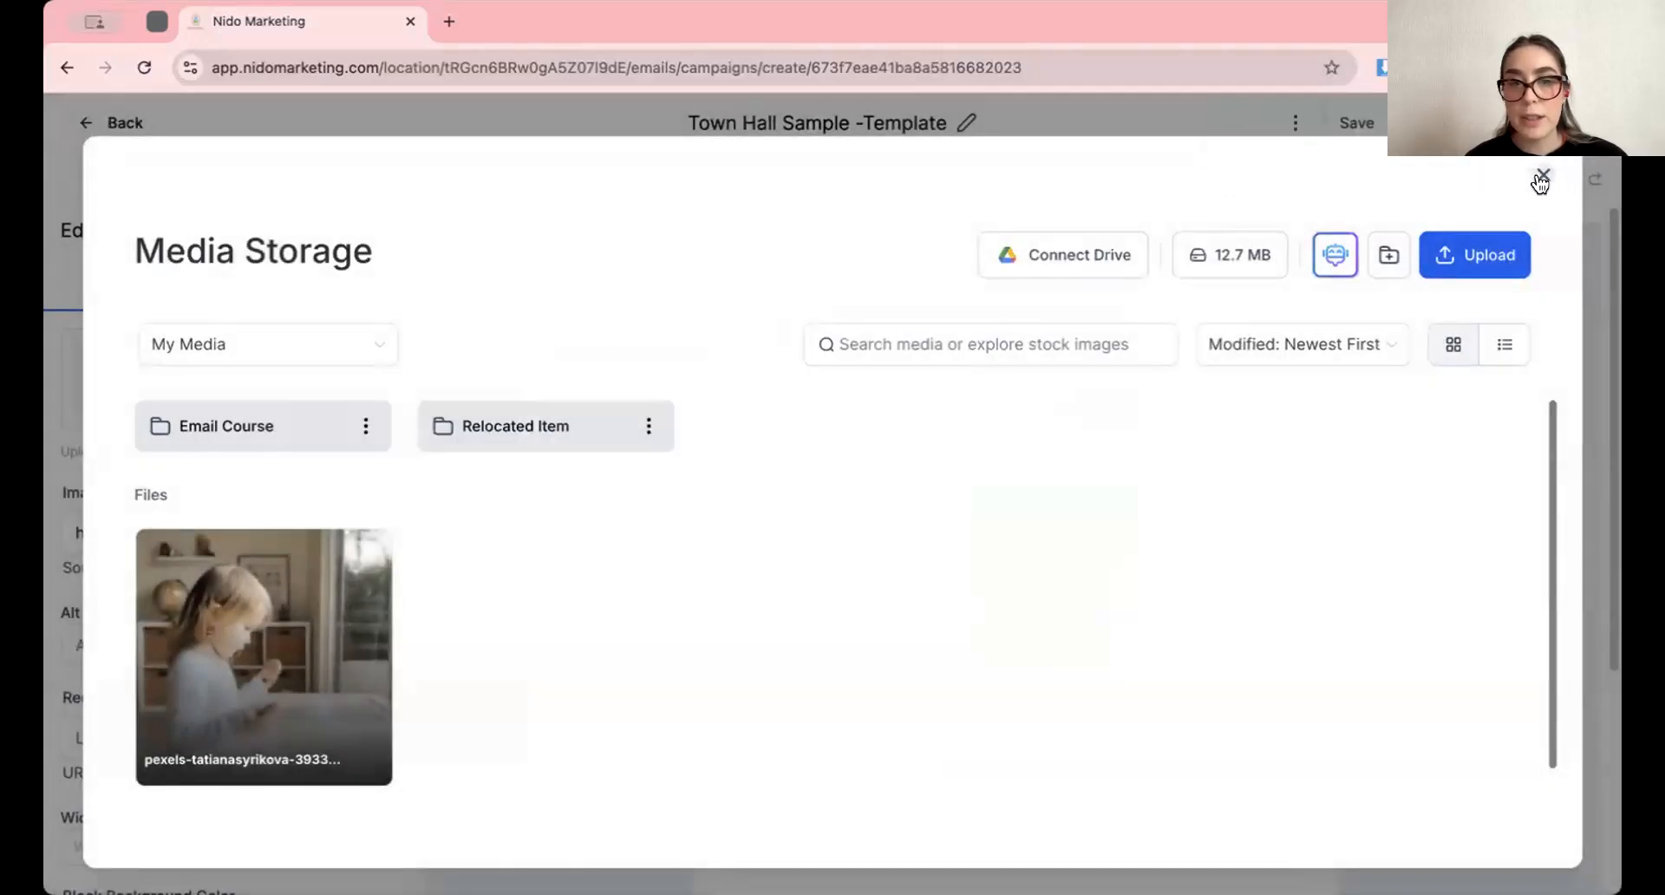
left_click(1540, 179)
Replace the small placeholder's image URL with the copied photo link
left_click(274, 533)
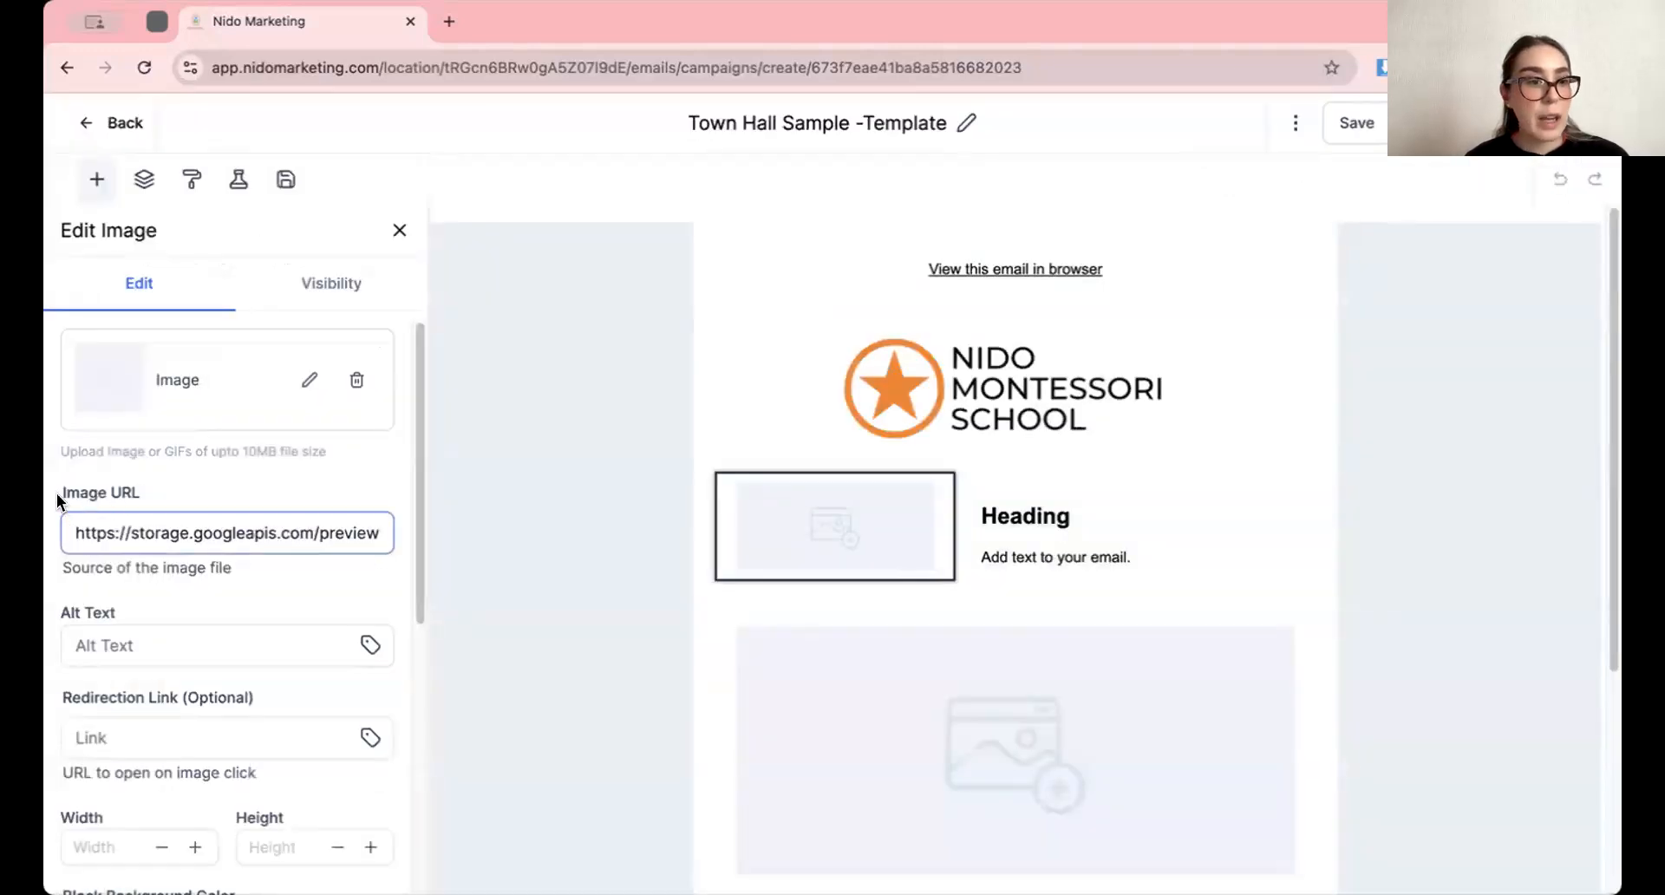
double_click(210, 531)
key("super+a")
key("BackSpace")
key("super+v")
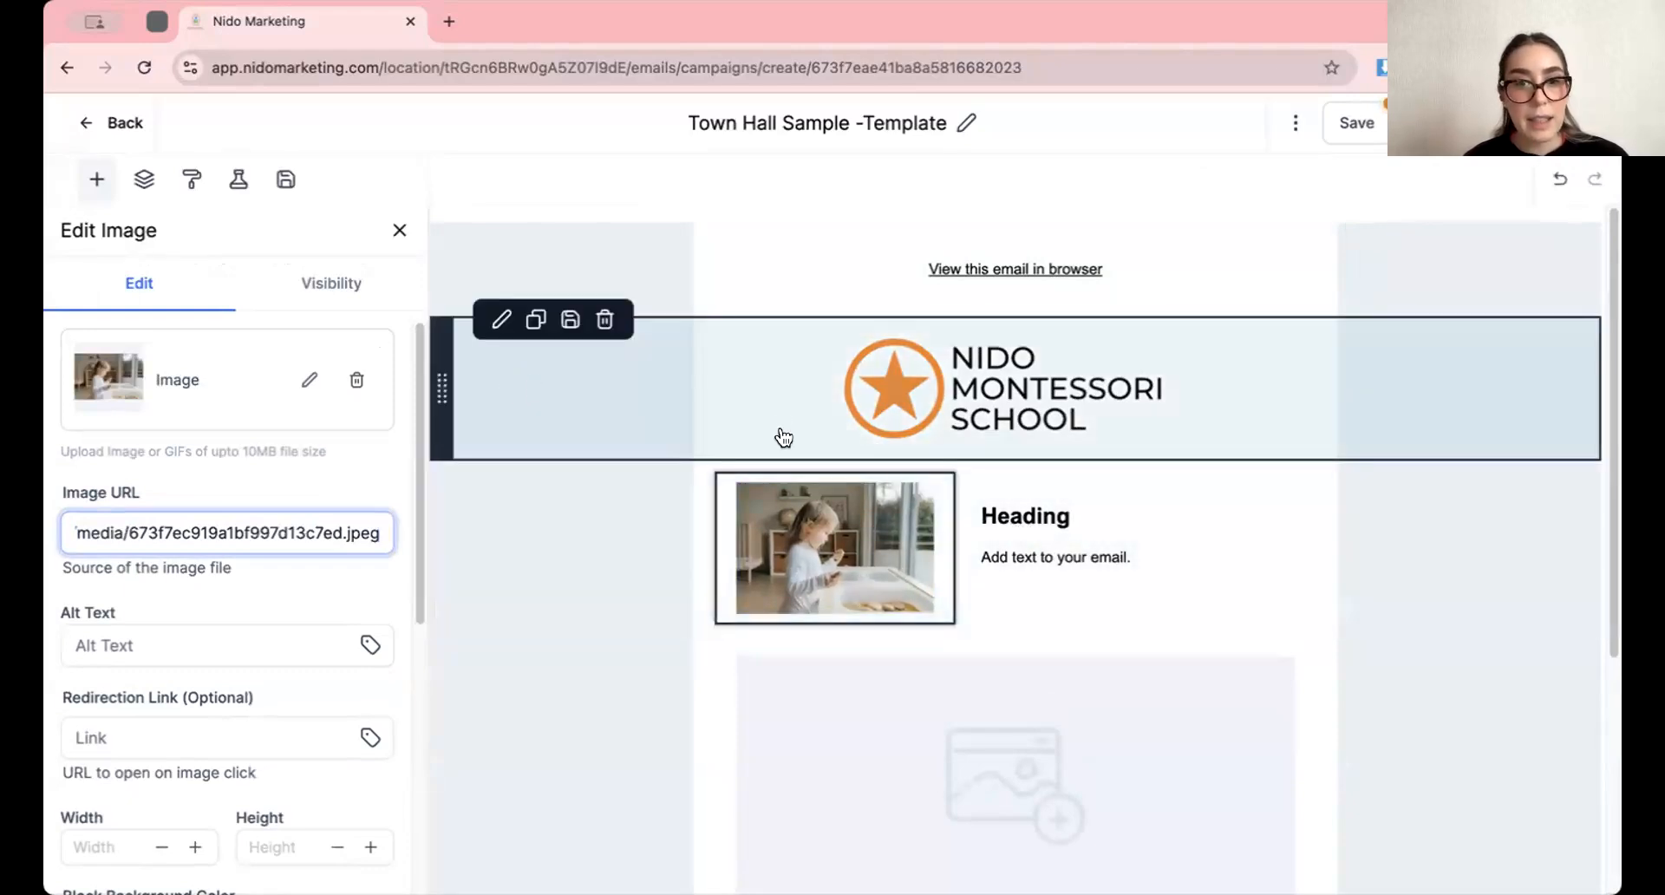
Replace the paragraph under the heading with "Add you text here"
left_click(1086, 554)
double_click(1033, 511)
left_click(1063, 555)
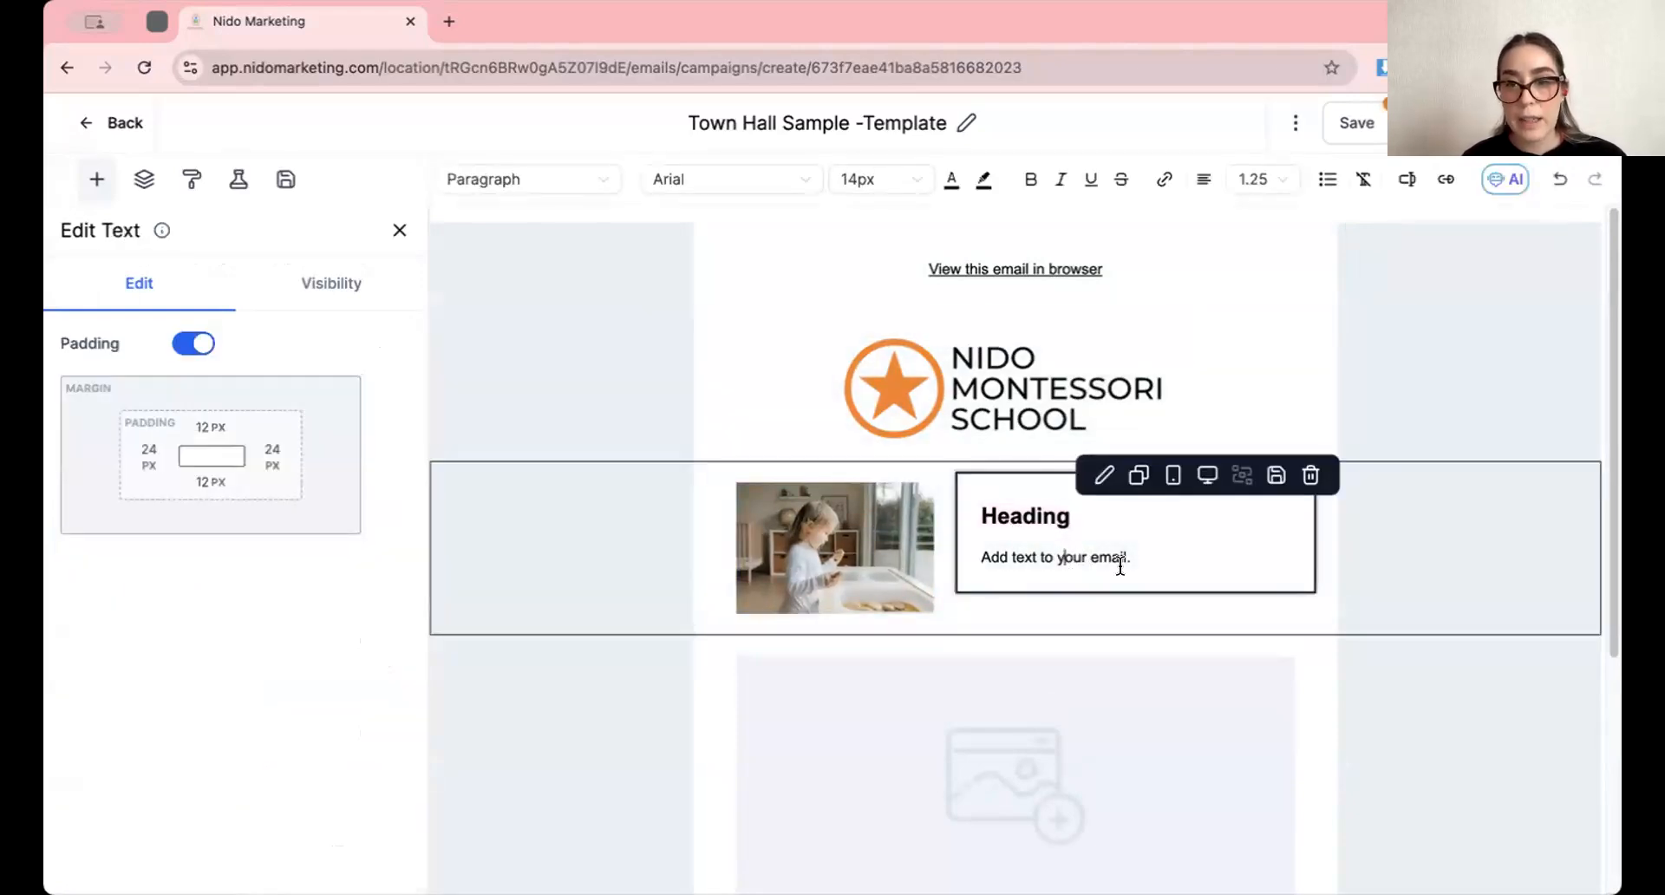
triple_click(972, 570)
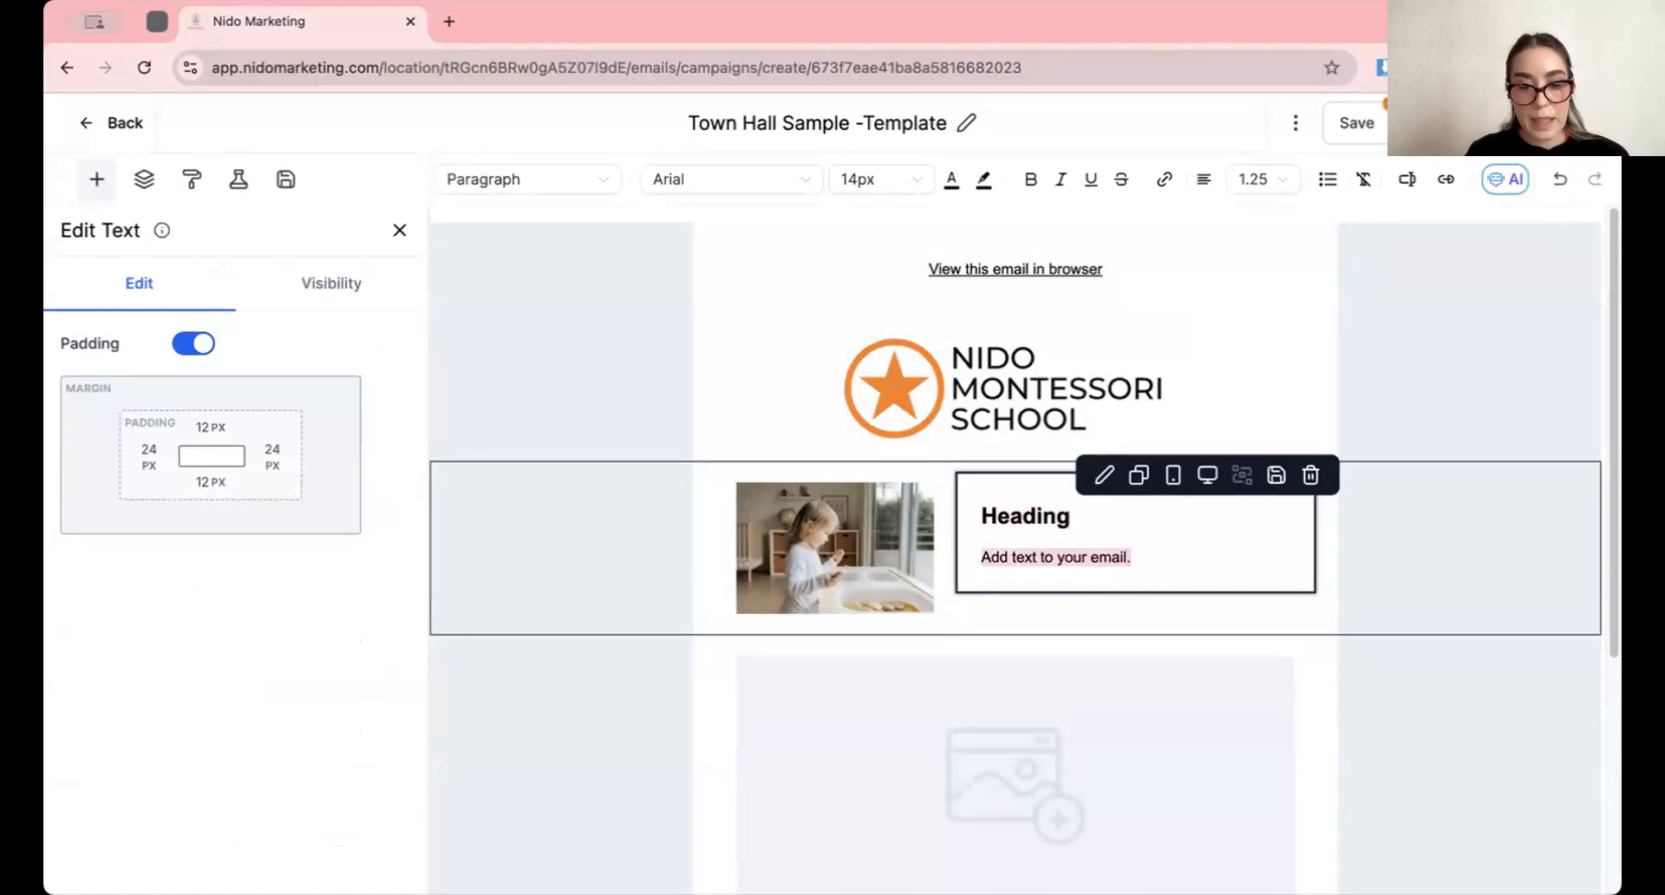
type("Add you text here")
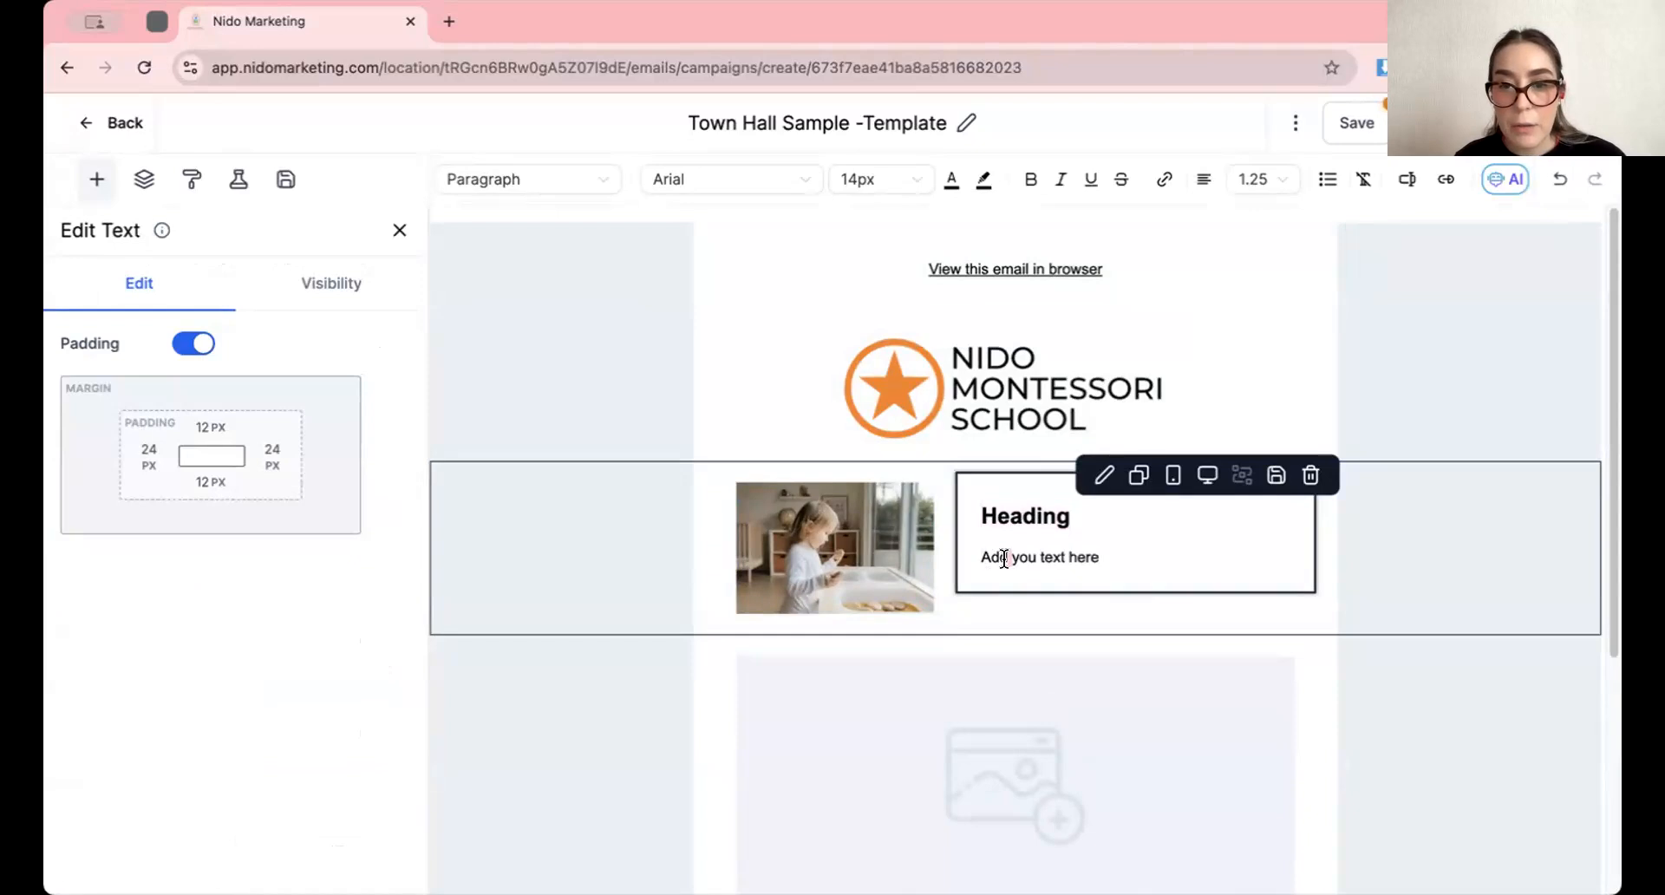
triple_click(1004, 558)
Change the font of the "Heading" text beside the small photo to Arial black
double_click(1007, 520)
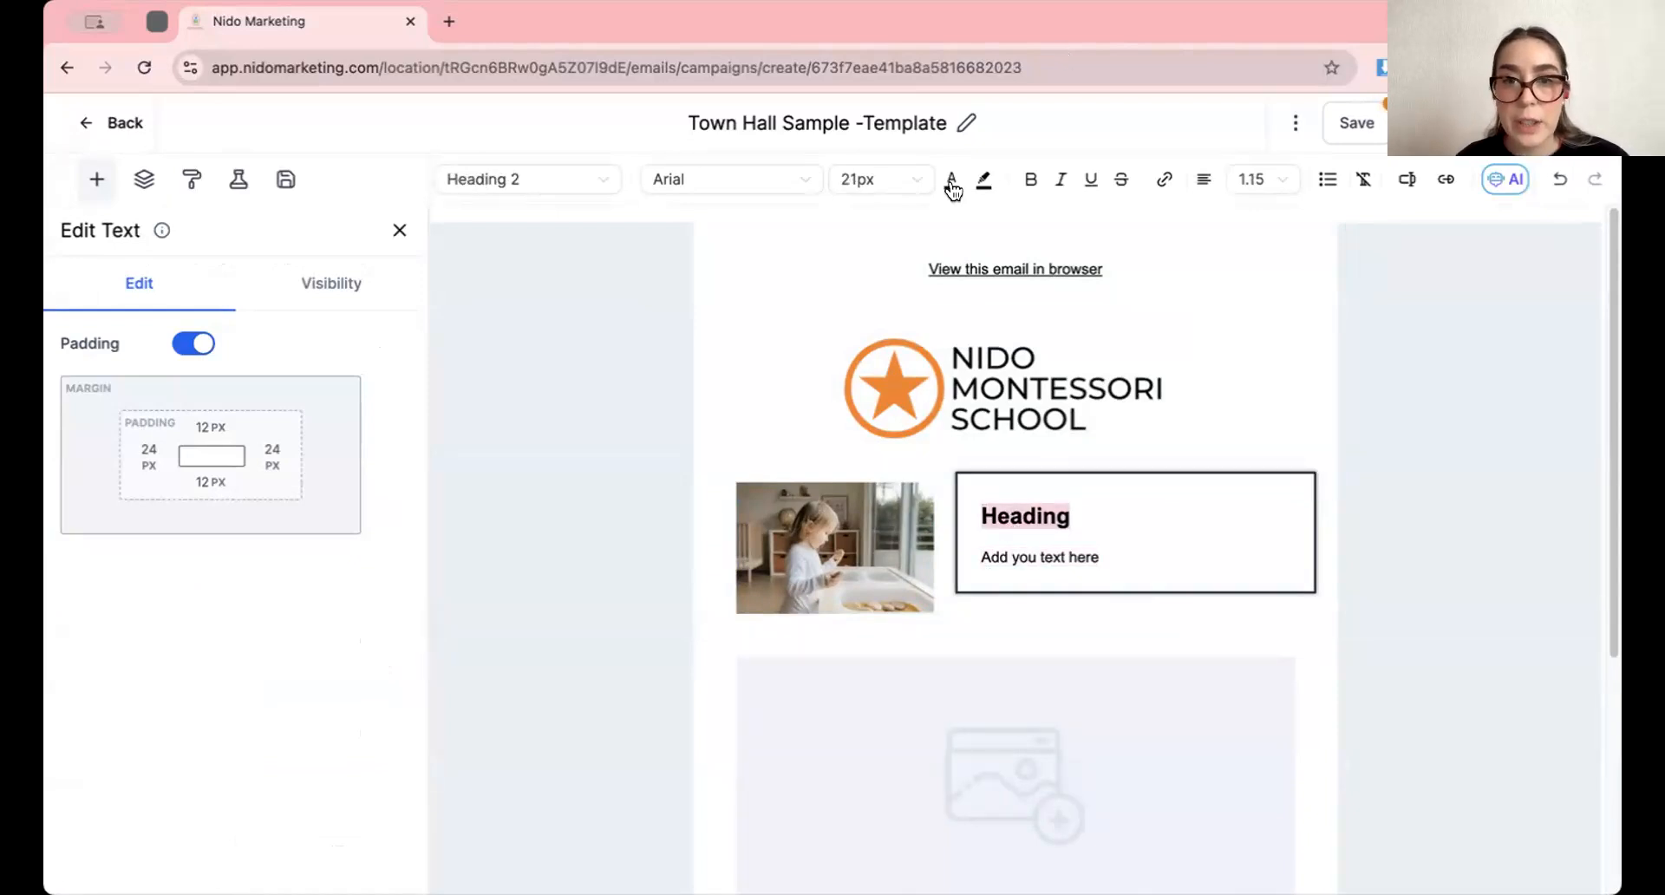
left_click(755, 182)
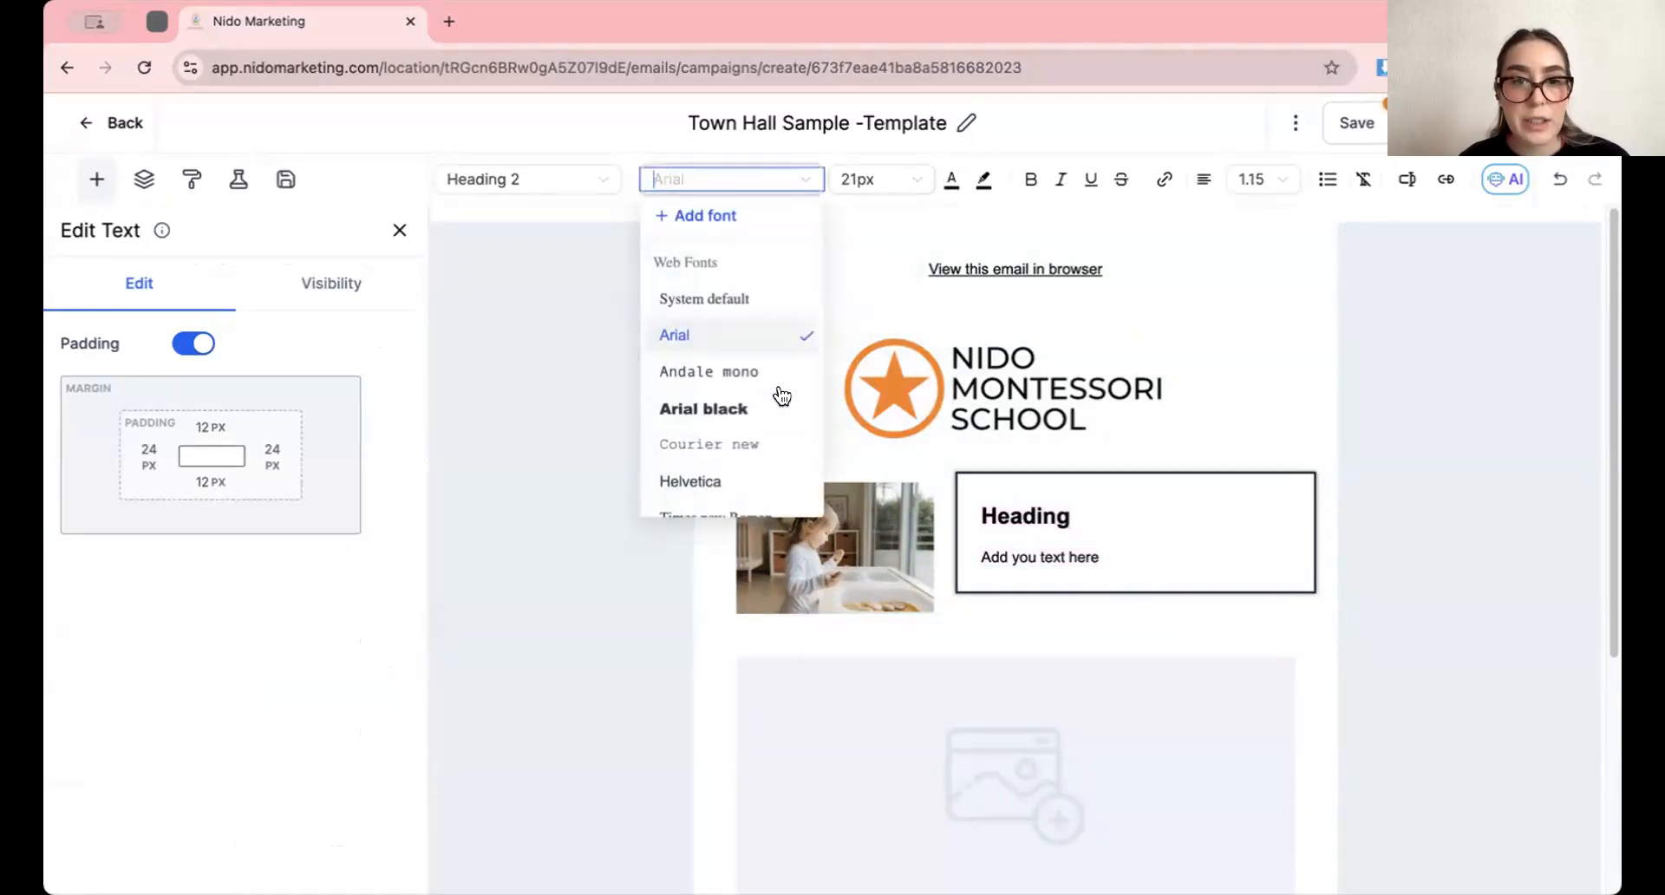
left_click(694, 386)
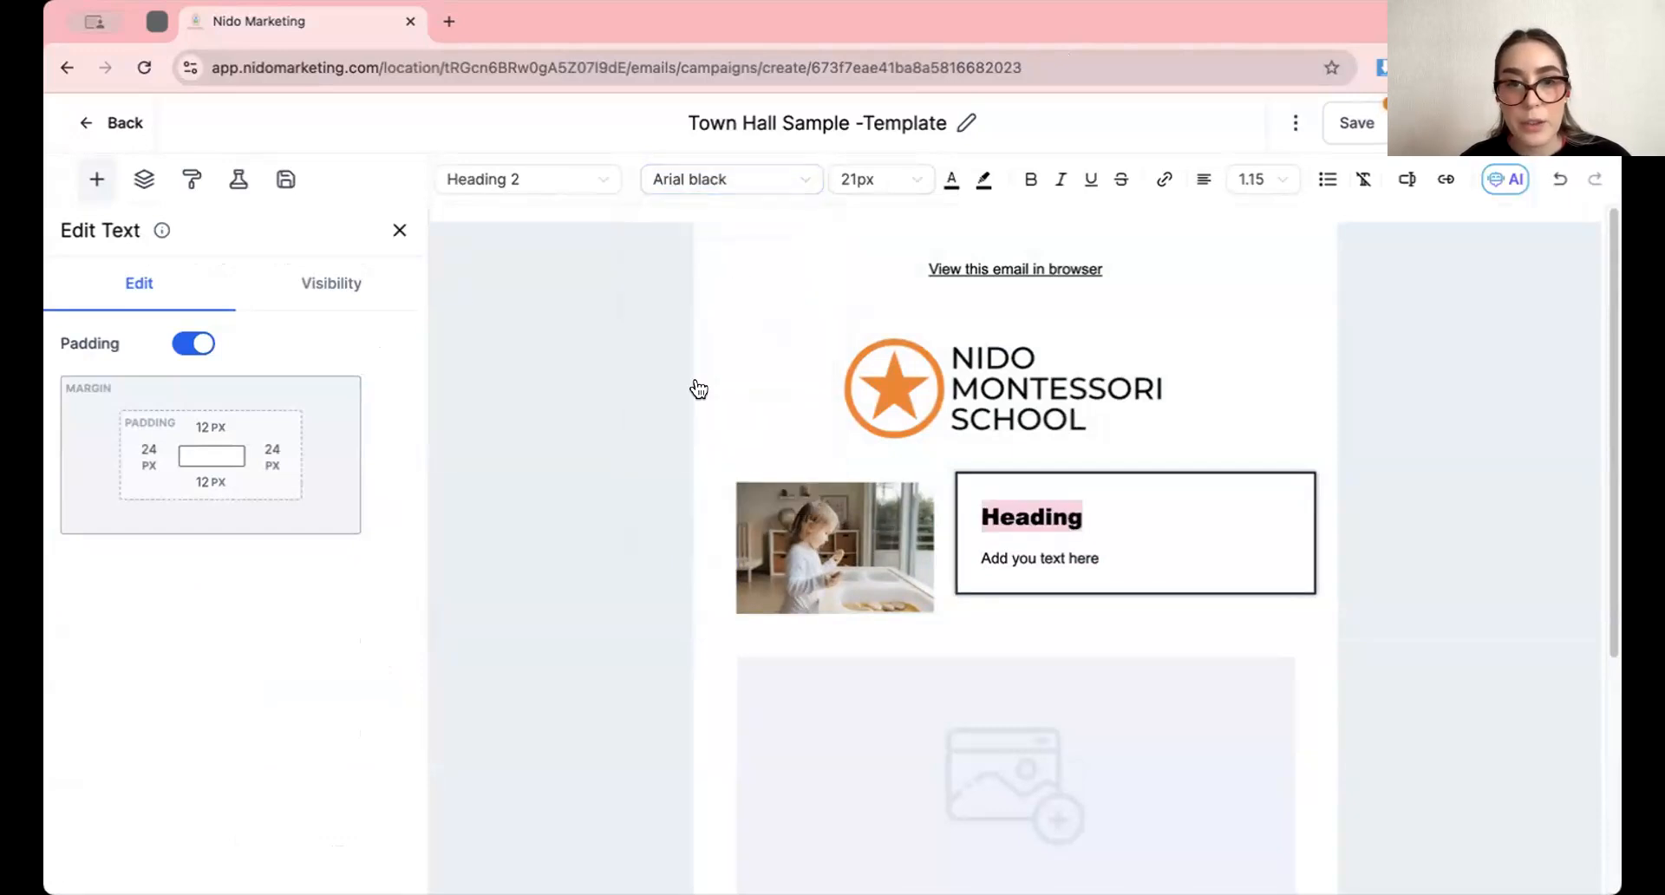
Add a new red color, #e80202, and apply it to the "Heading" text
left_click(951, 180)
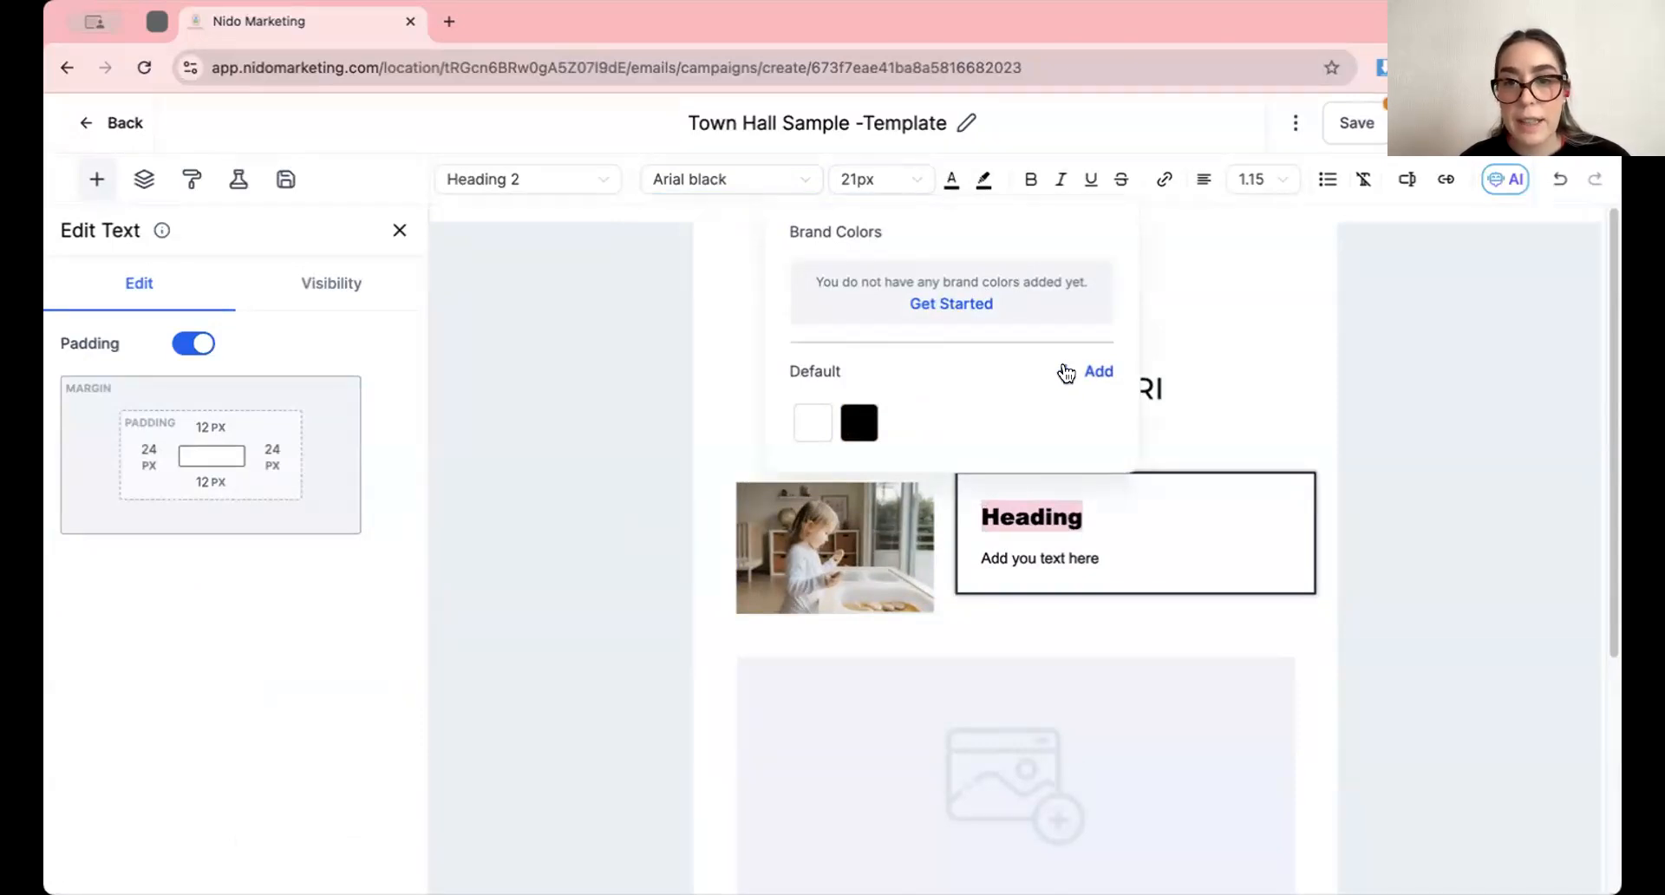
left_click(1066, 373)
left_click_drag(954, 382, 1102, 304)
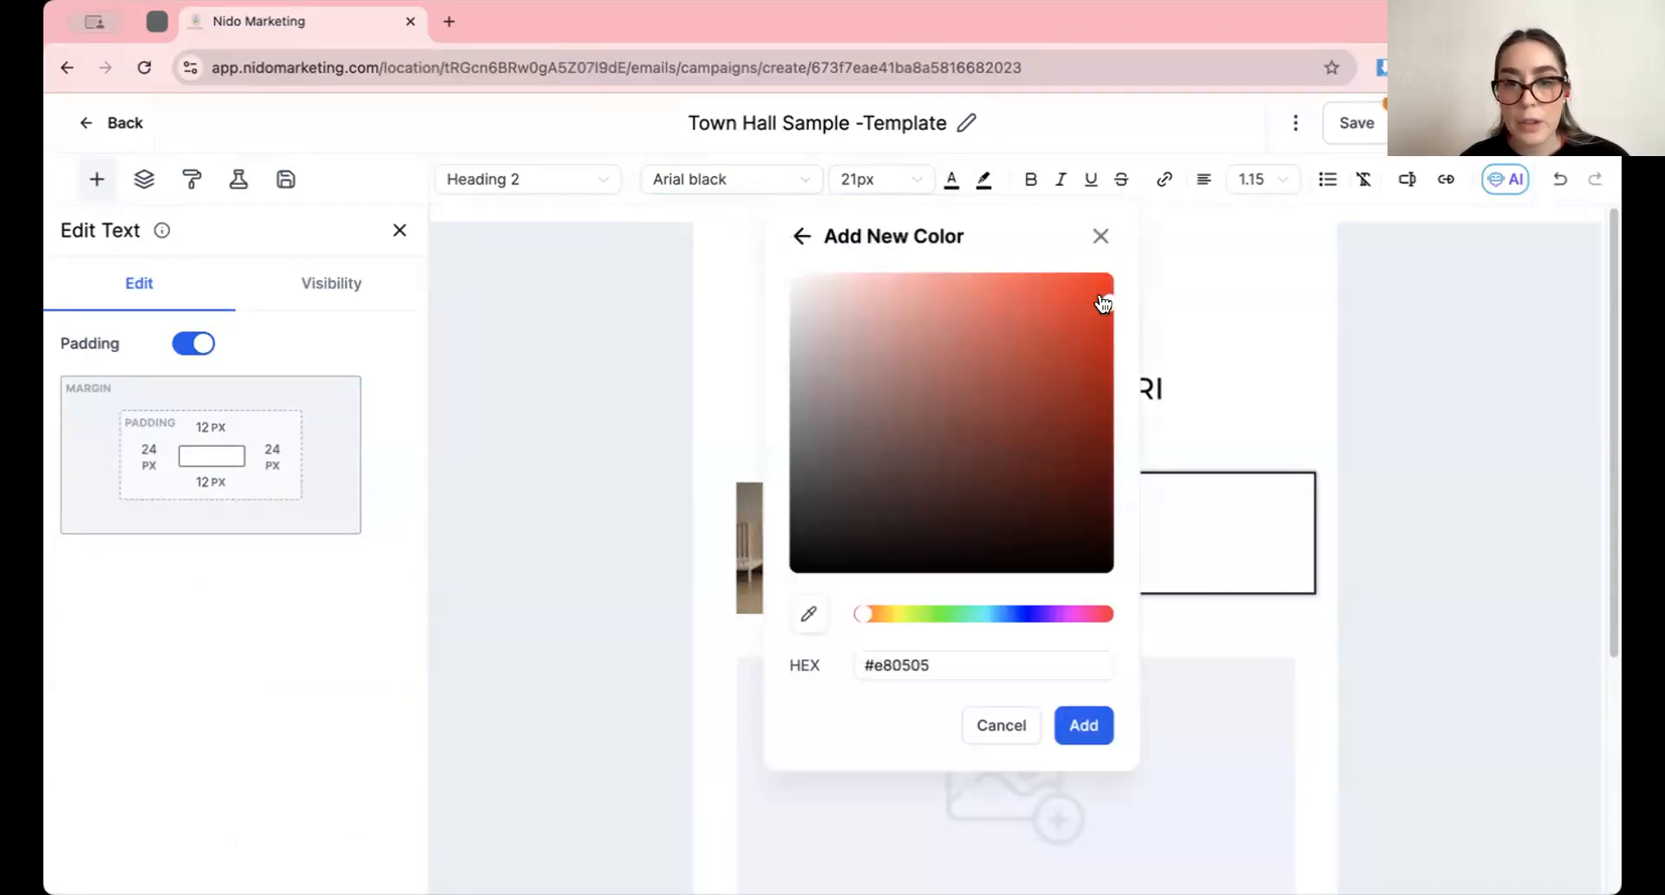
left_click(1079, 726)
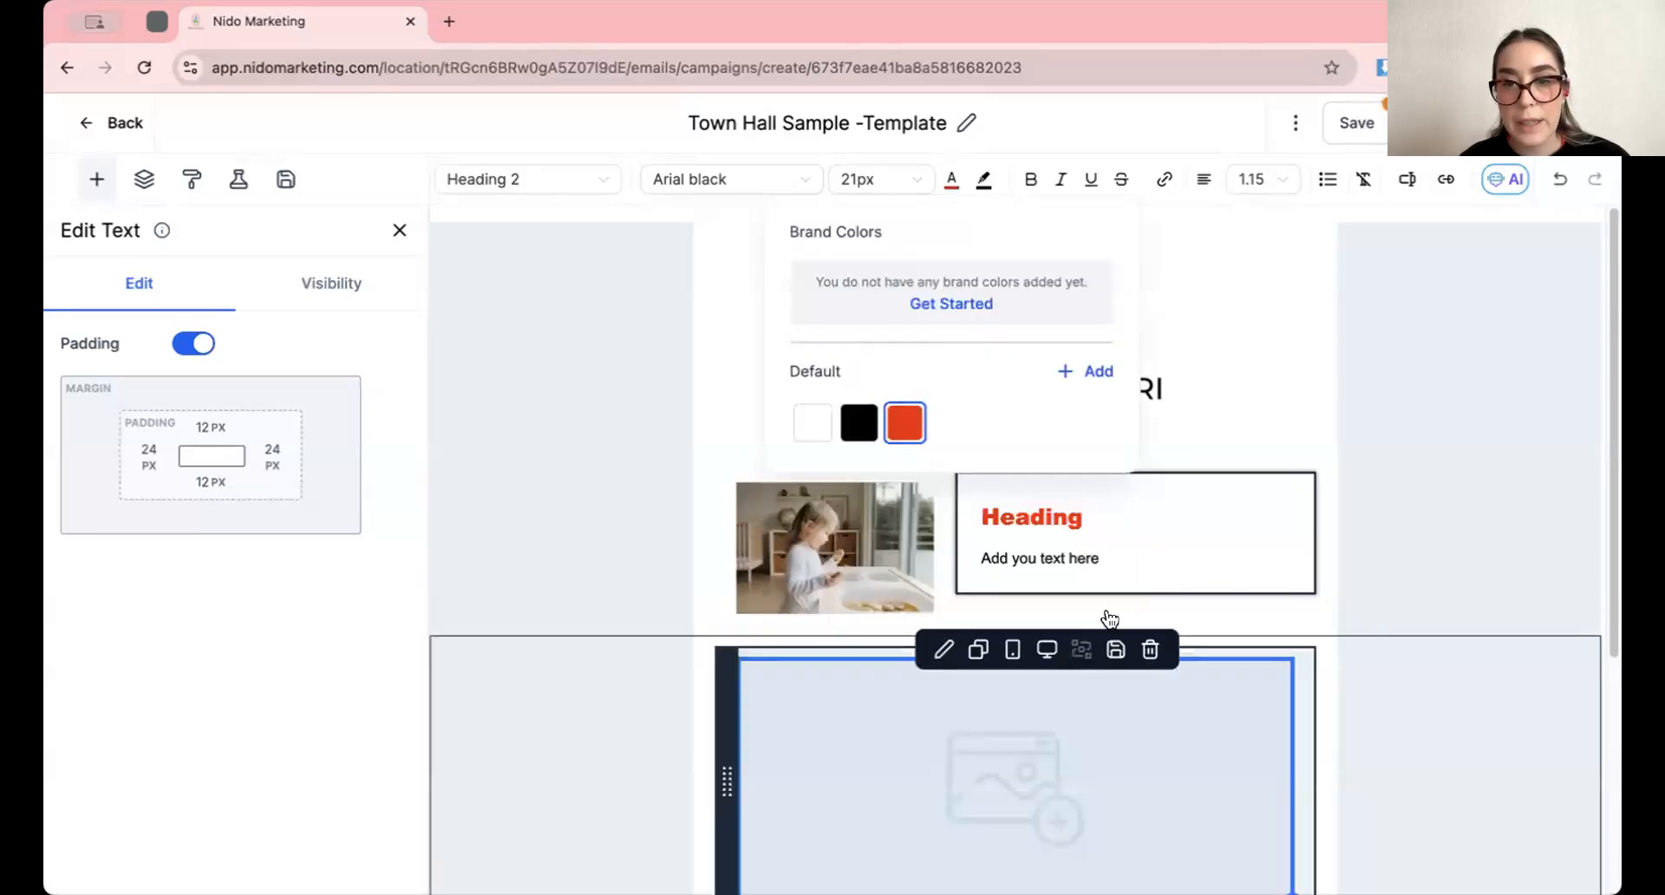
left_click(1396, 437)
Copy the child photo's link from the media library for the large image placeholder above the button
scroll(1132, 533, "down", 3)
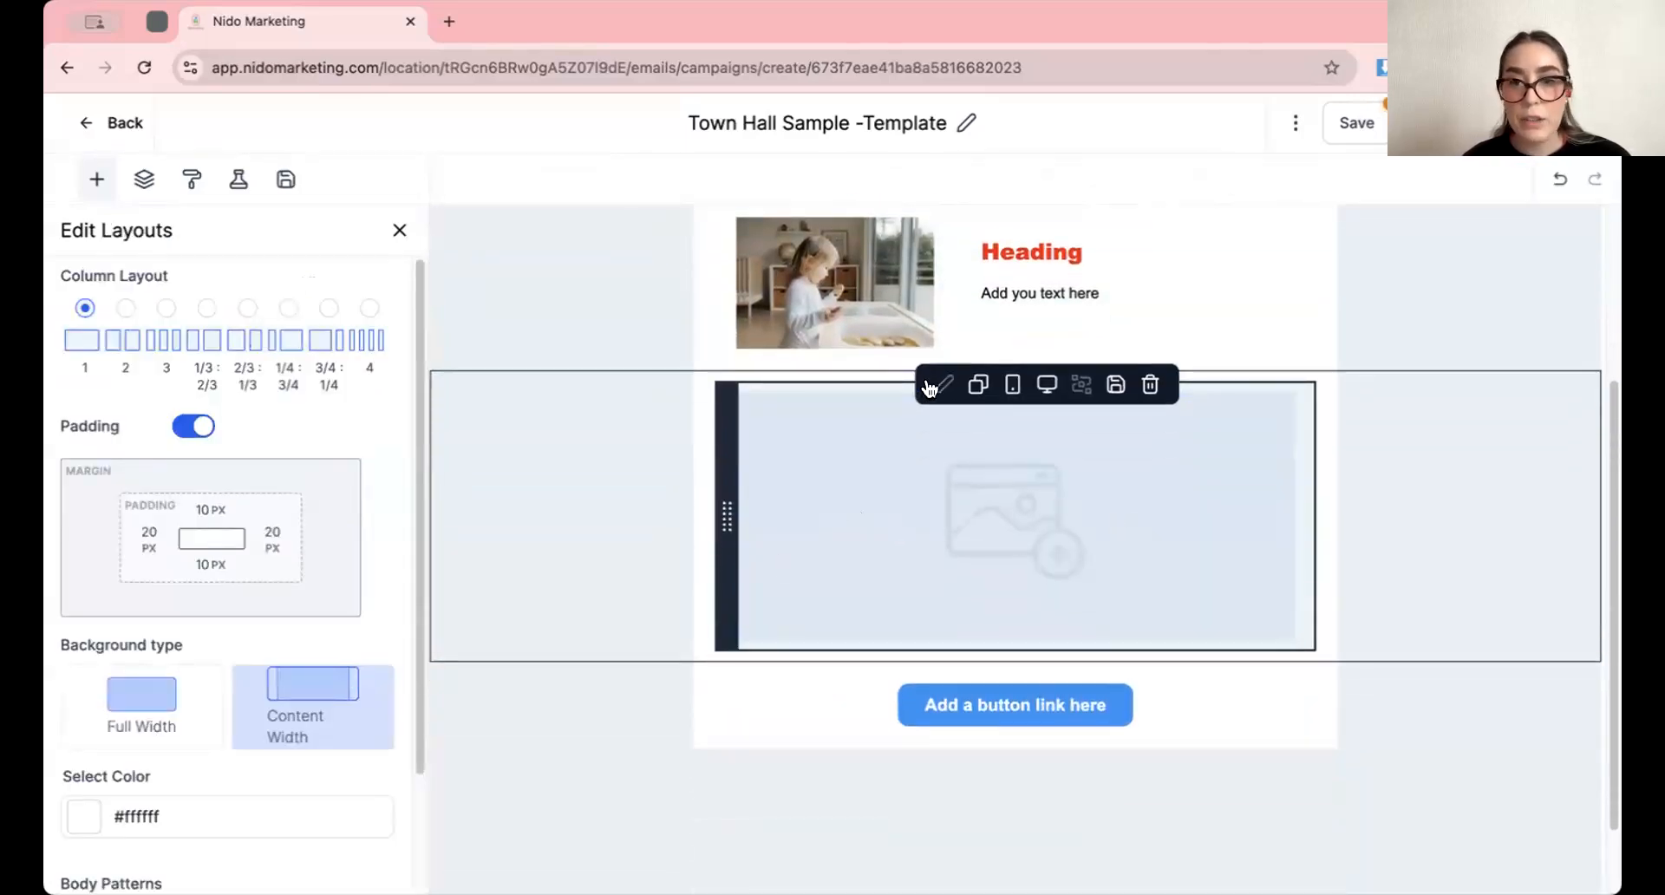
left_click(928, 388)
left_click(307, 380)
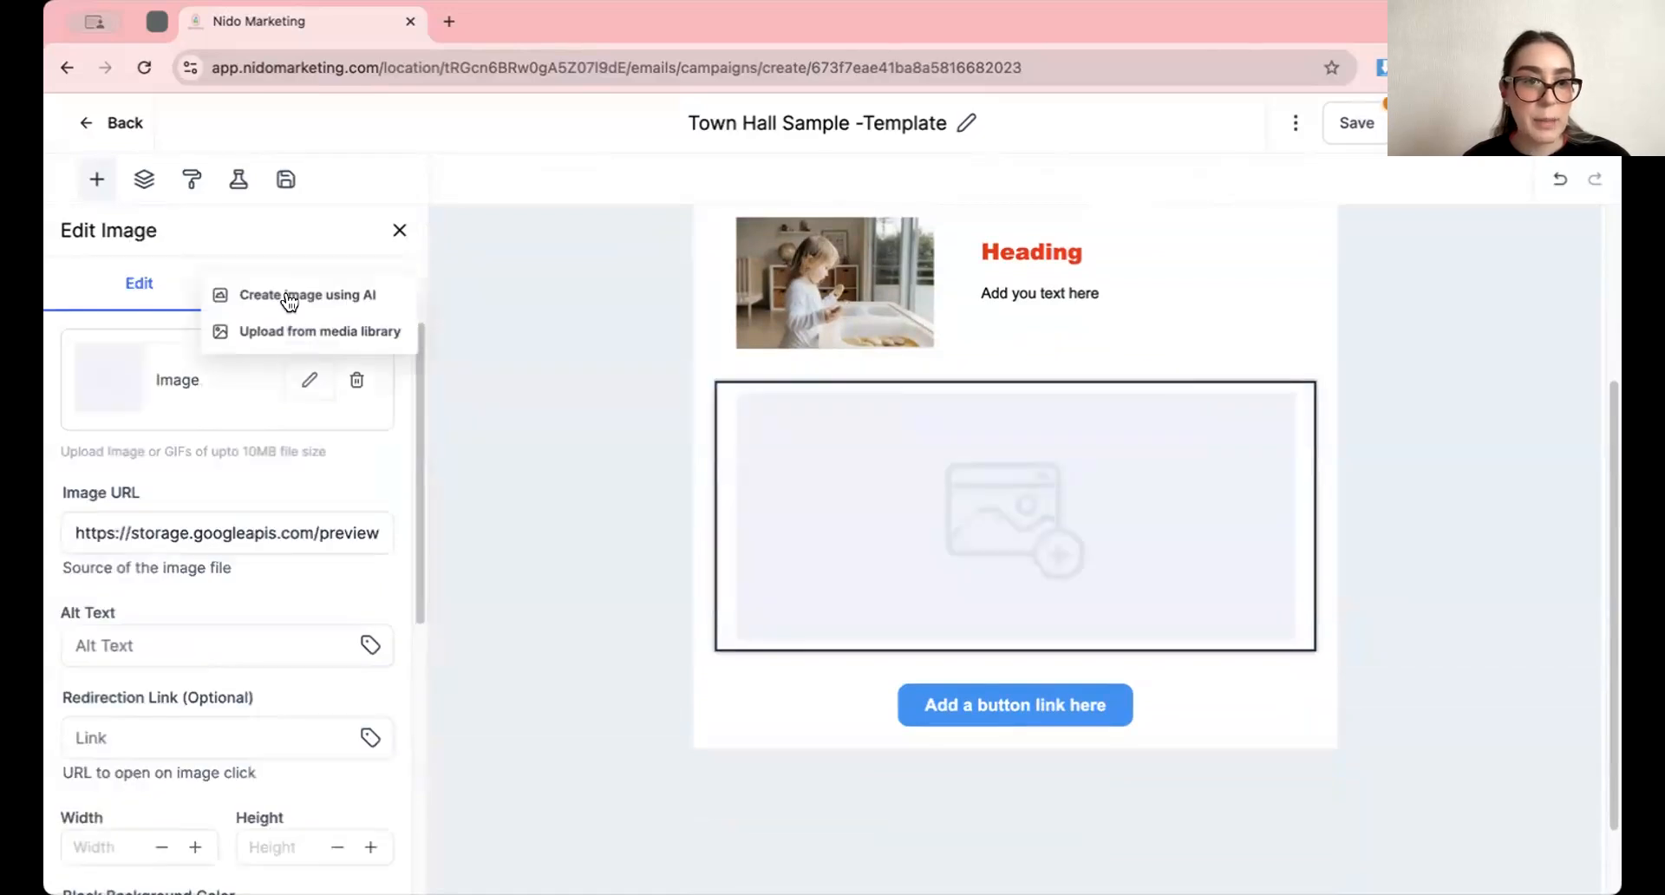
left_click(323, 333)
left_click(357, 657)
left_click(1162, 408)
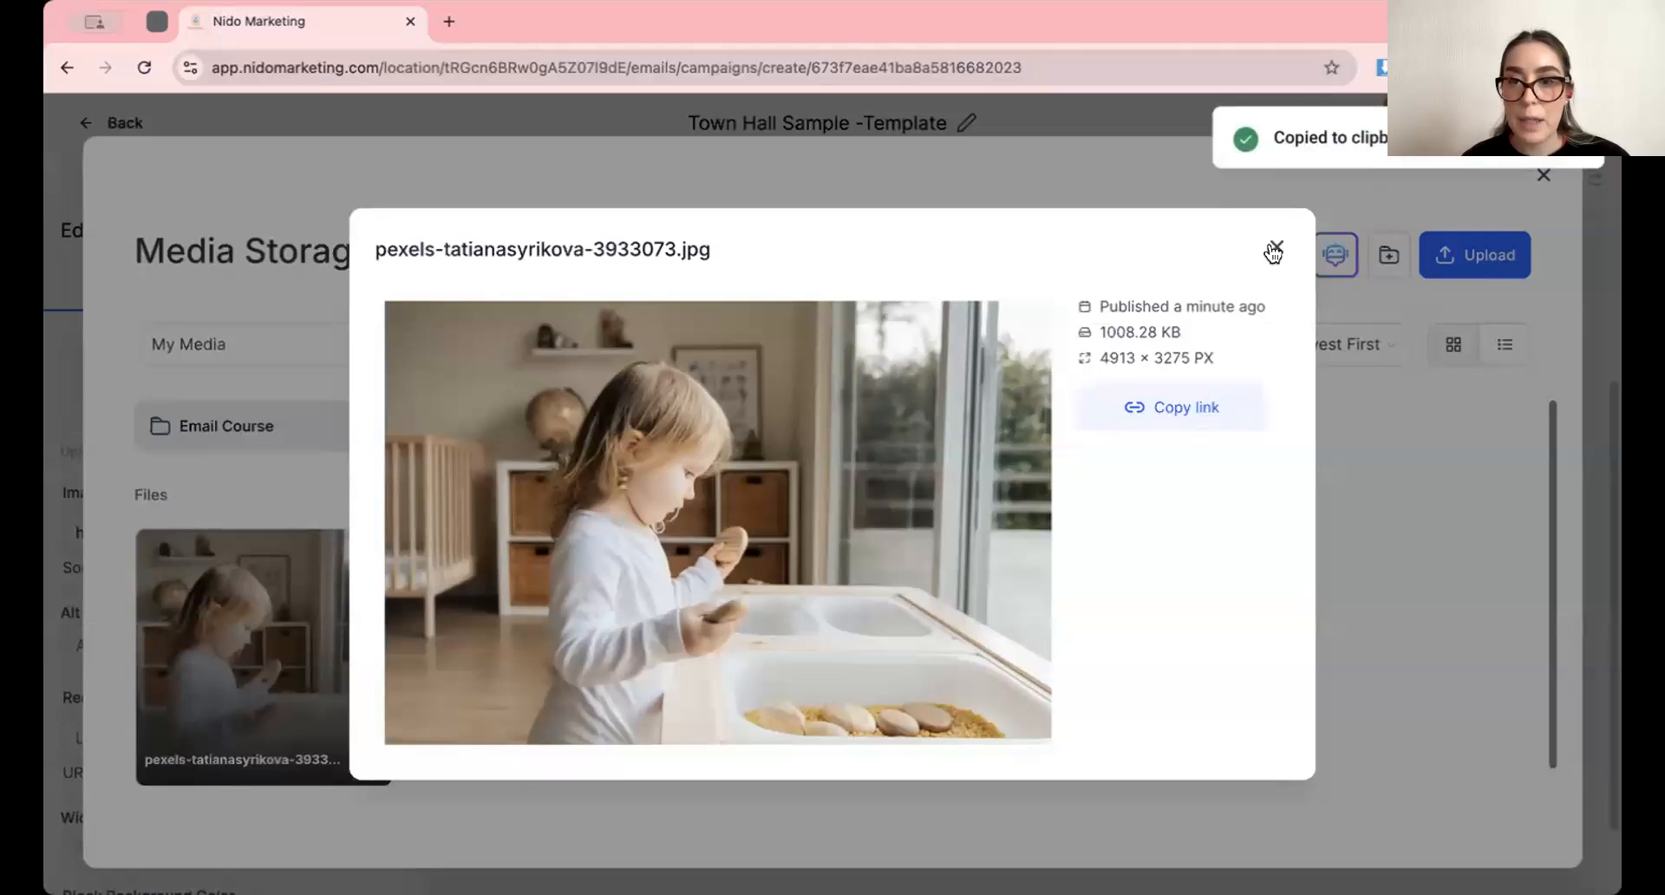
left_click(1272, 252)
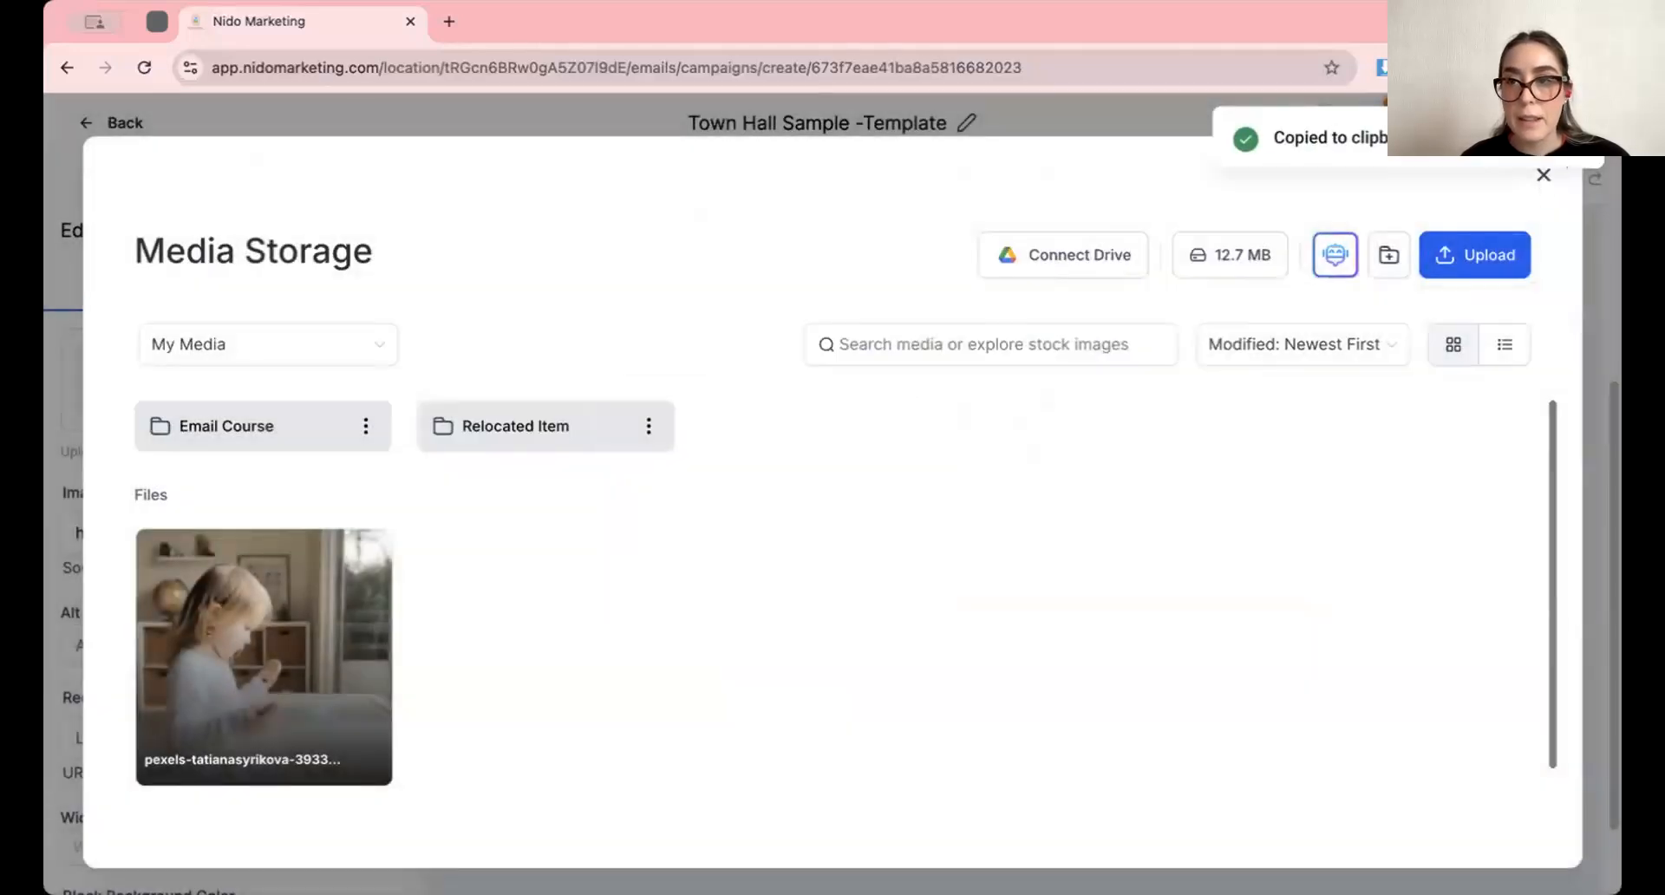
left_click(1543, 174)
Replace the large placeholder's image URL with the copied photo link
triple_click(223, 517)
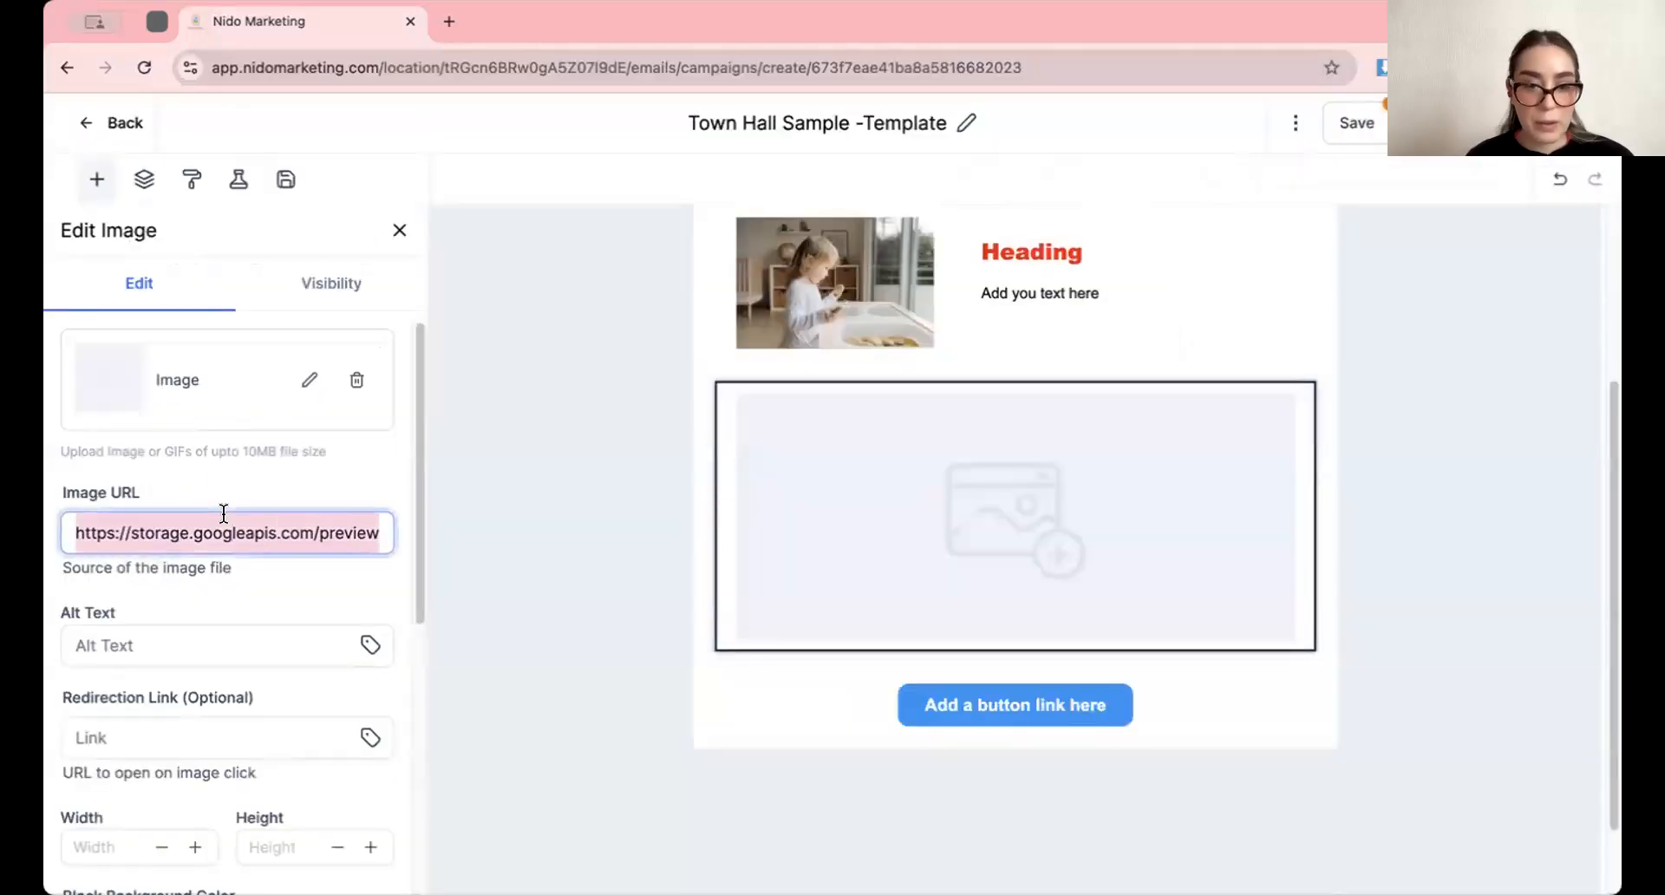
key("BackSpace")
key("ctrl+v")
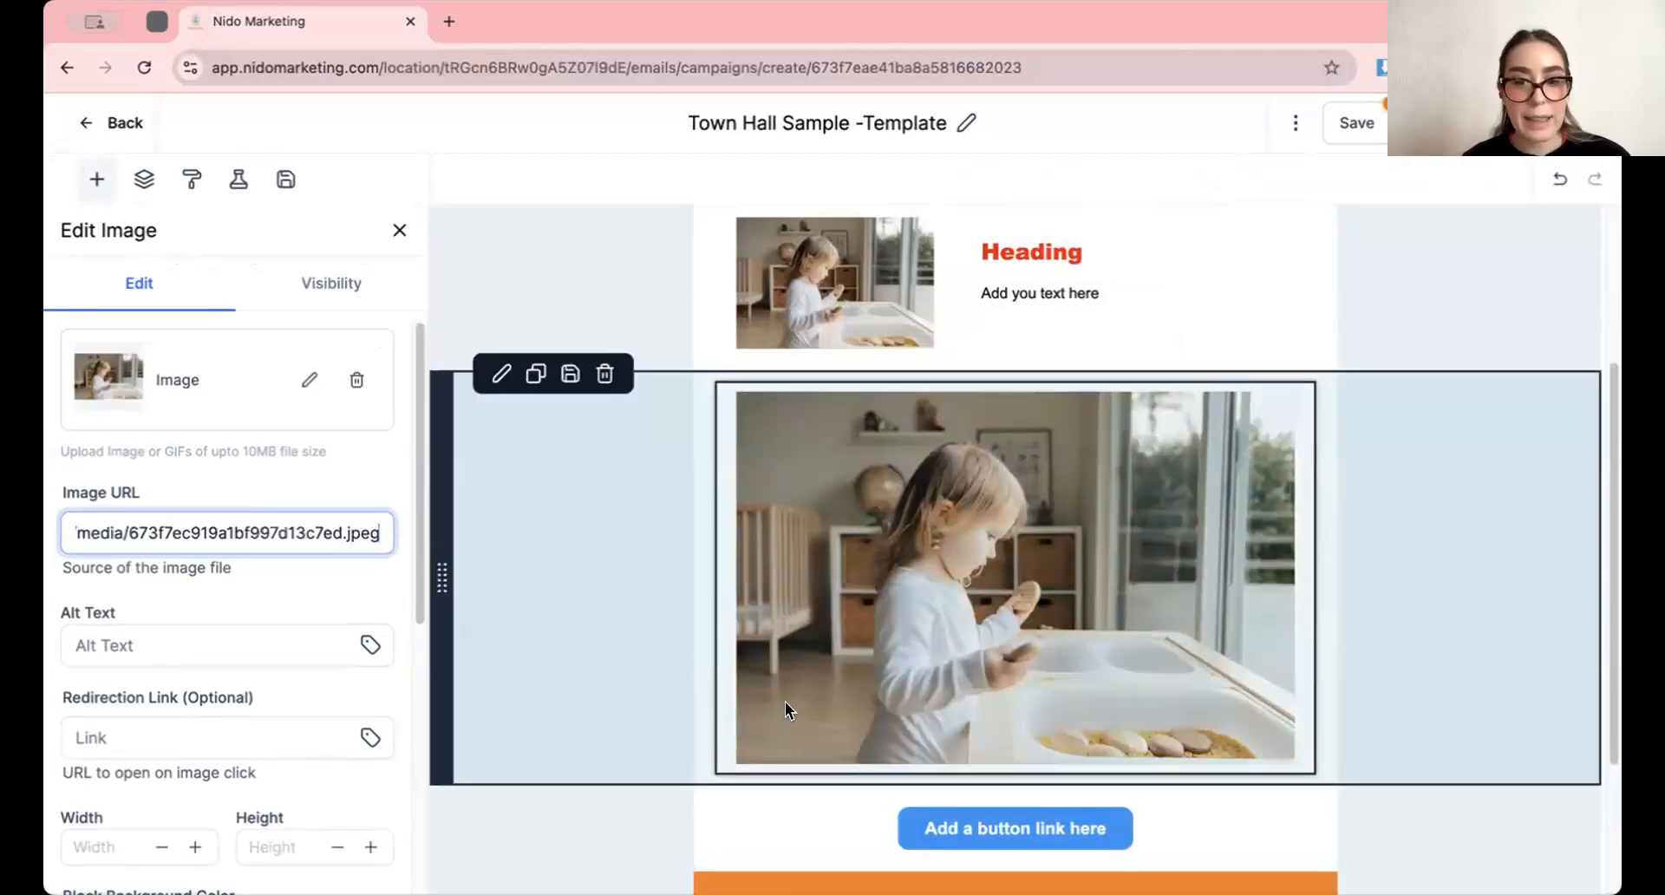
Set the link URL of the button below the large photo to nidomarketing.com
scroll(780, 704, "down", 2)
left_click(886, 704)
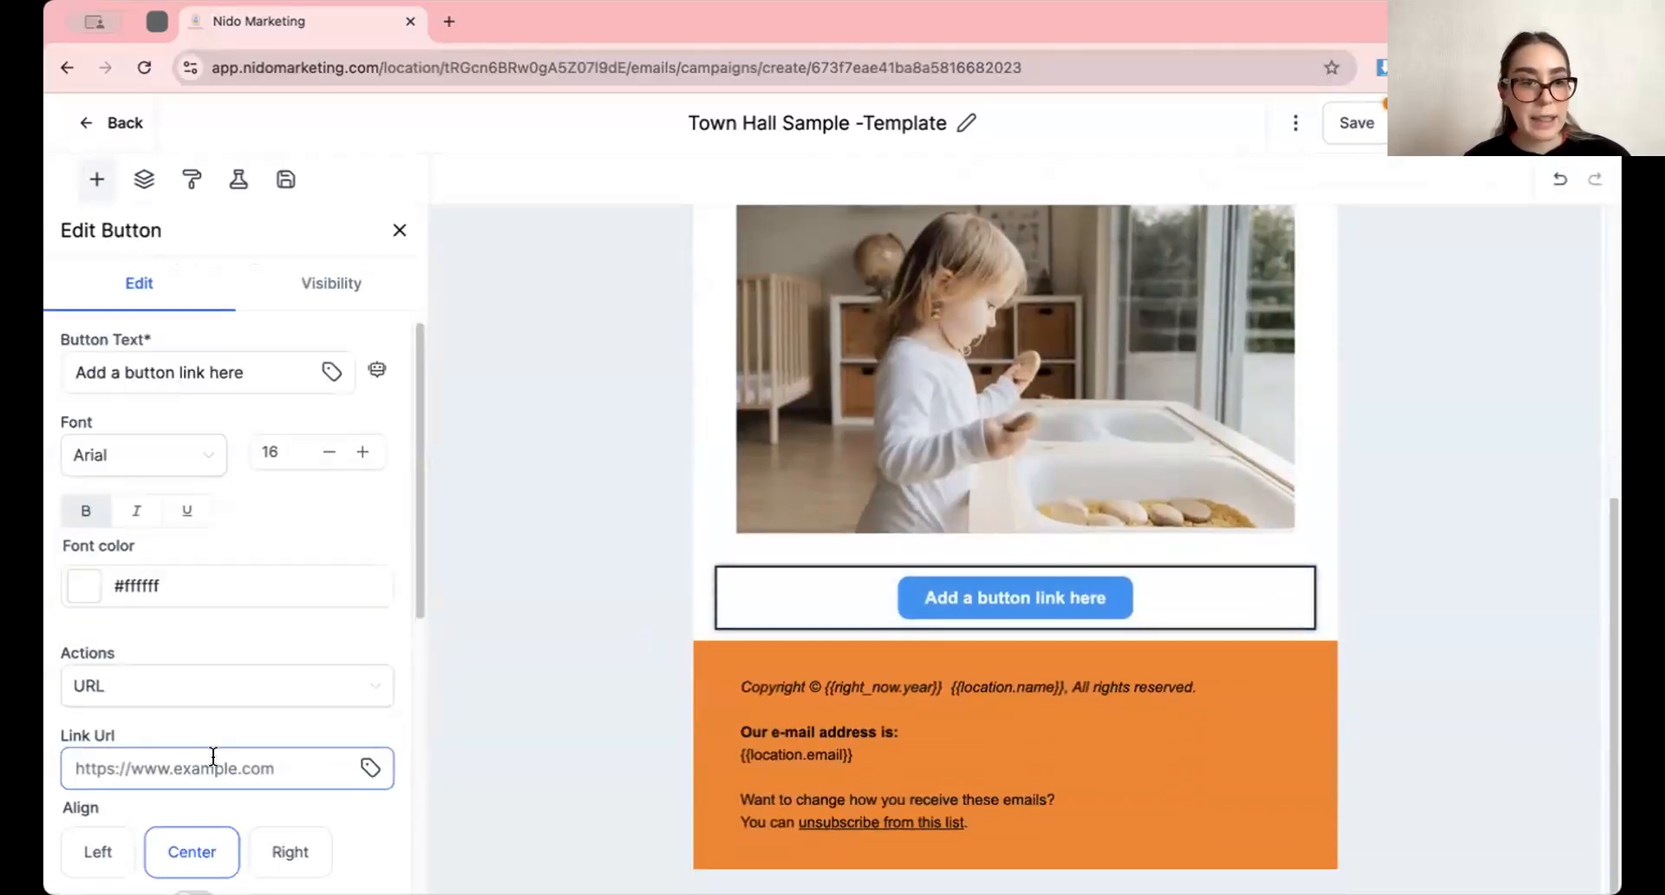
scroll(208, 779, "down", 3)
left_click(188, 617)
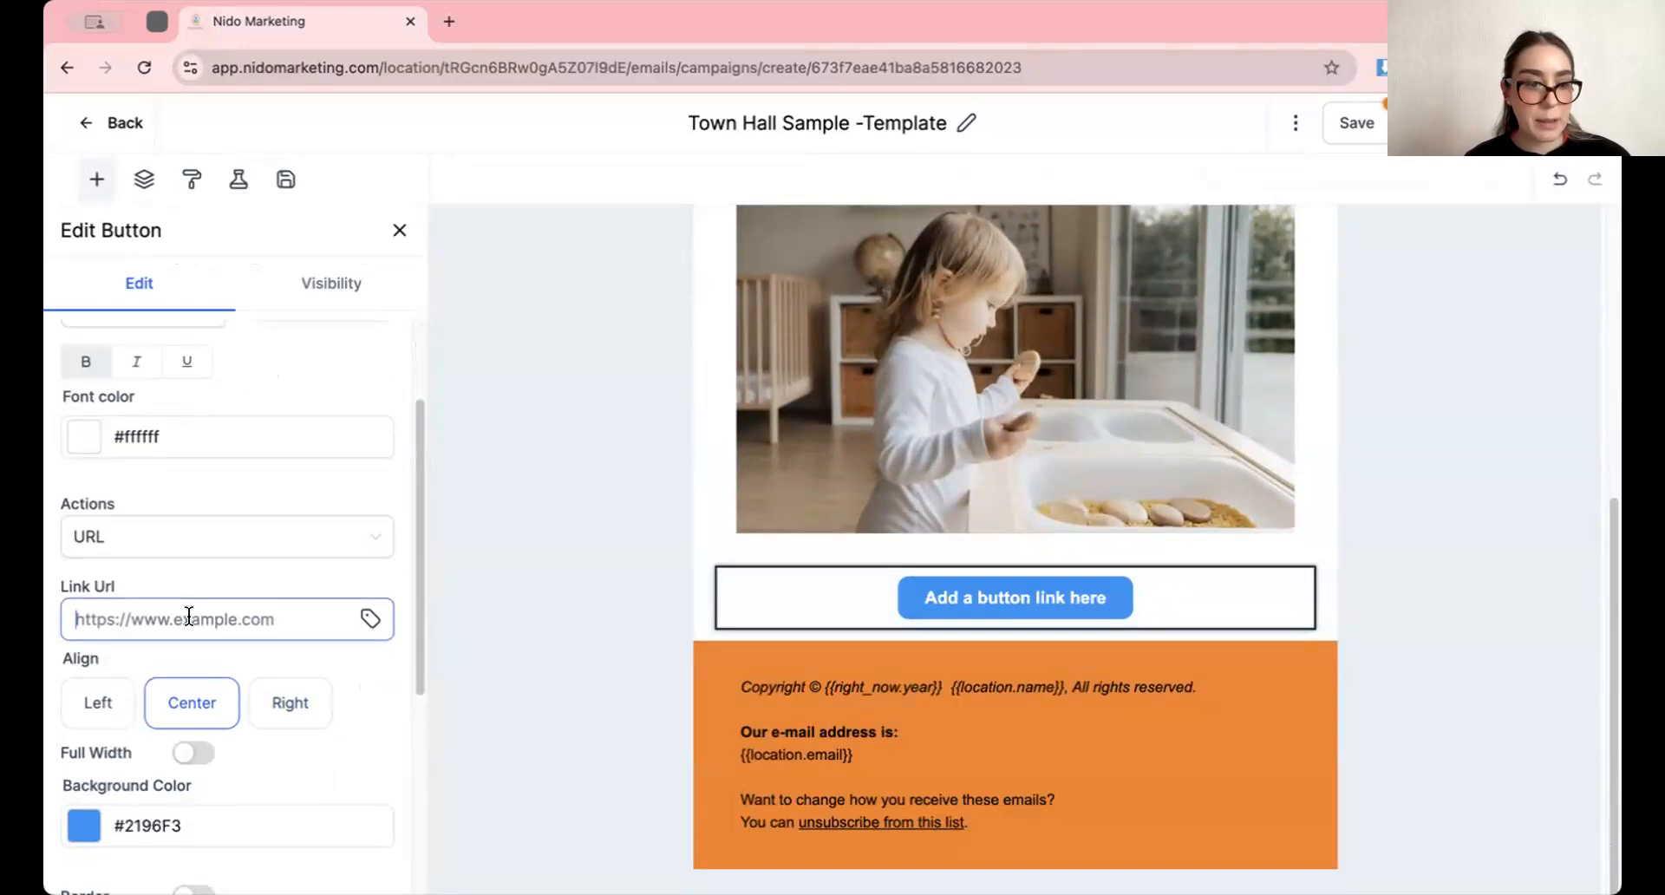
type("nidomarketing.com")
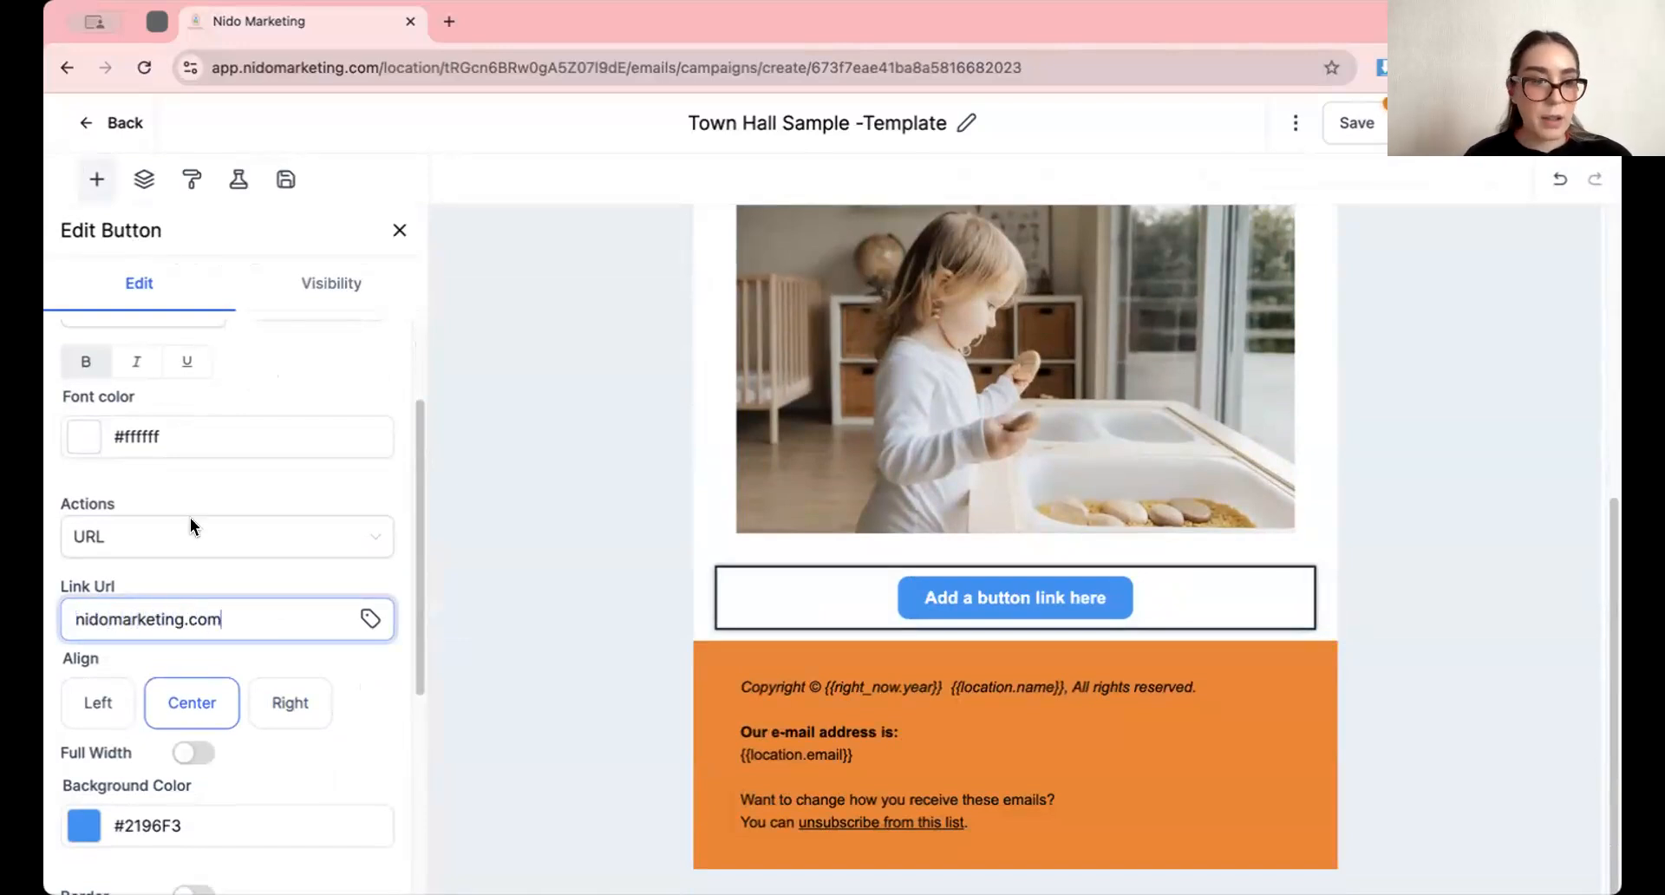
Change the button text to "Website"
scroll(204, 527, "up", 3)
triple_click(224, 368)
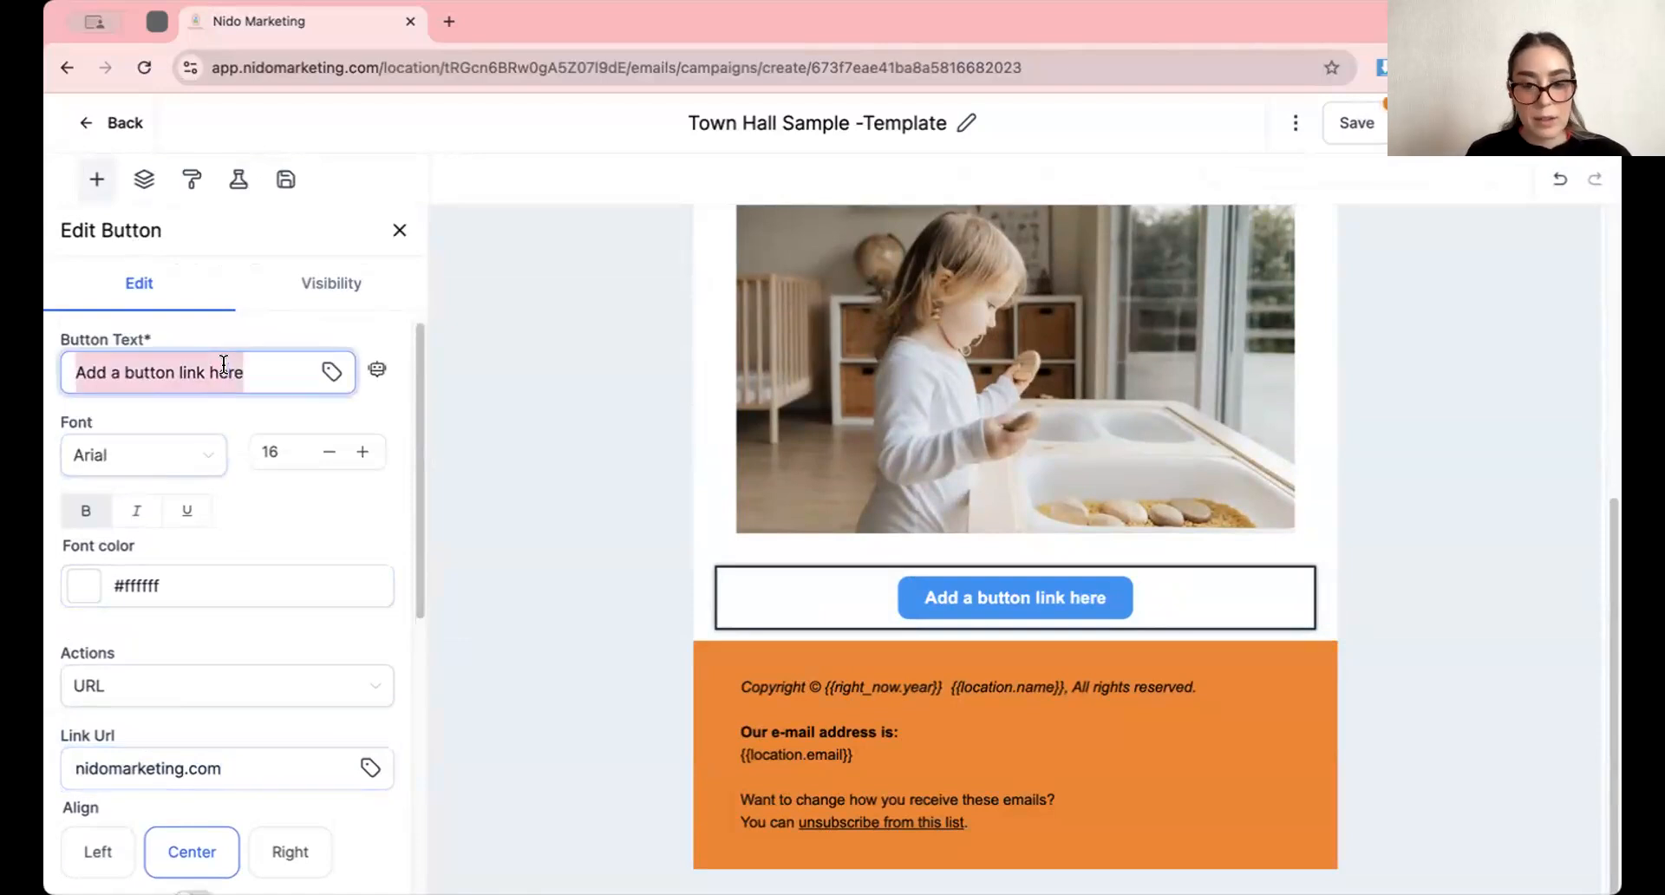
type("Webs")
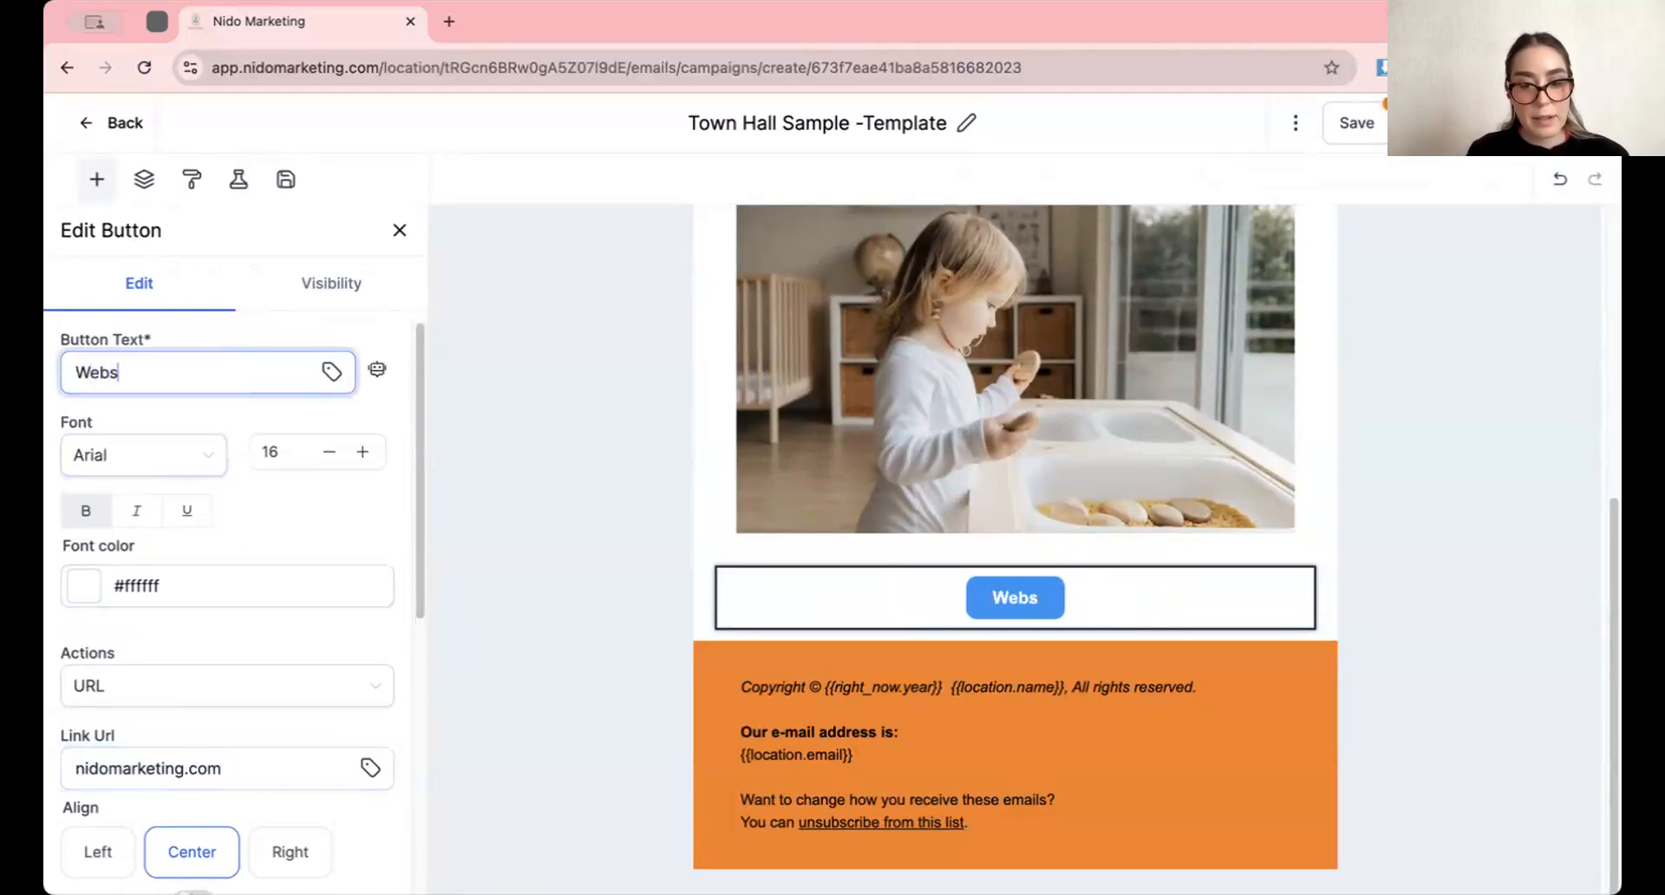
type("ite")
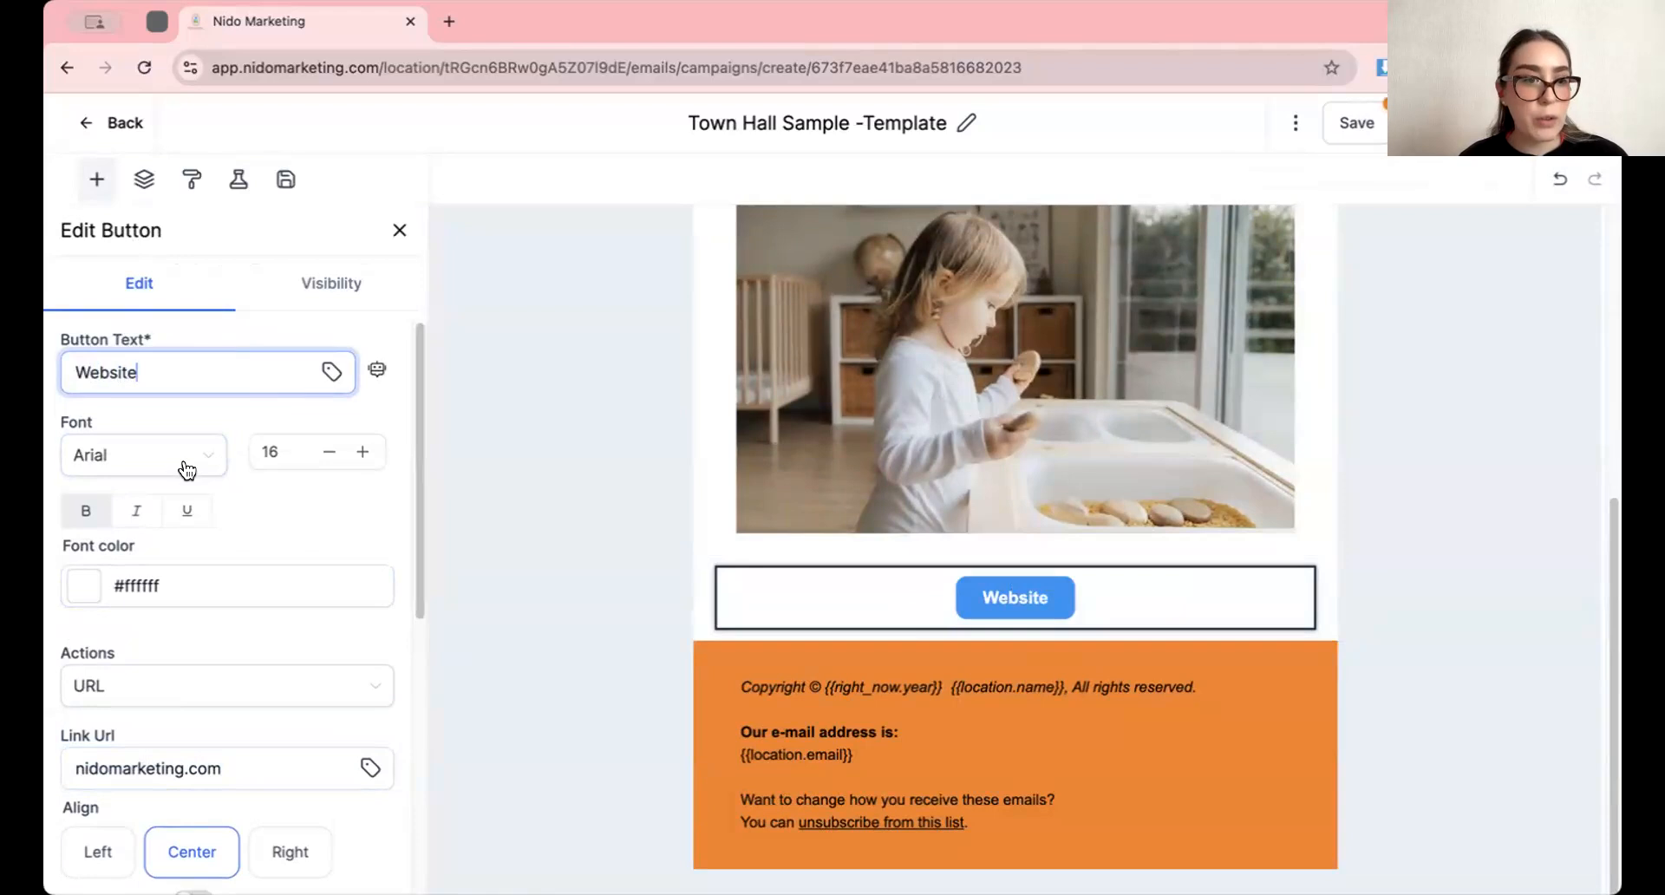
Set the button text's font to Arial black and its size to 22
left_click(184, 459)
left_click(157, 646)
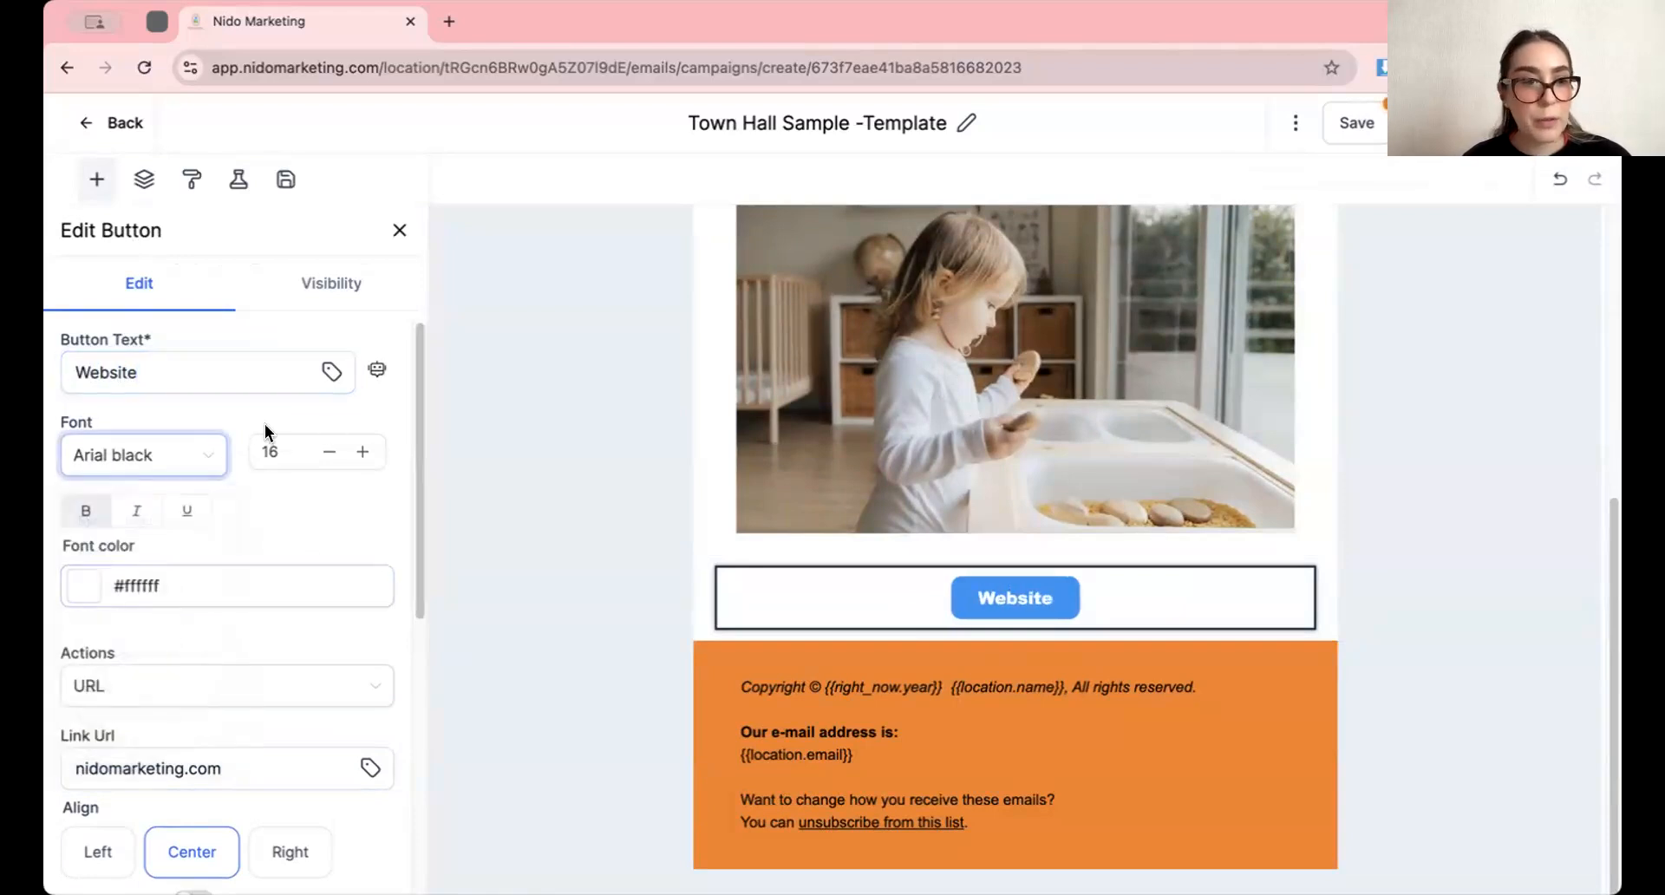
left_click(370, 453)
left_click(370, 453)
left_click(370, 452)
left_click(370, 452)
left_click(370, 452)
left_click(370, 453)
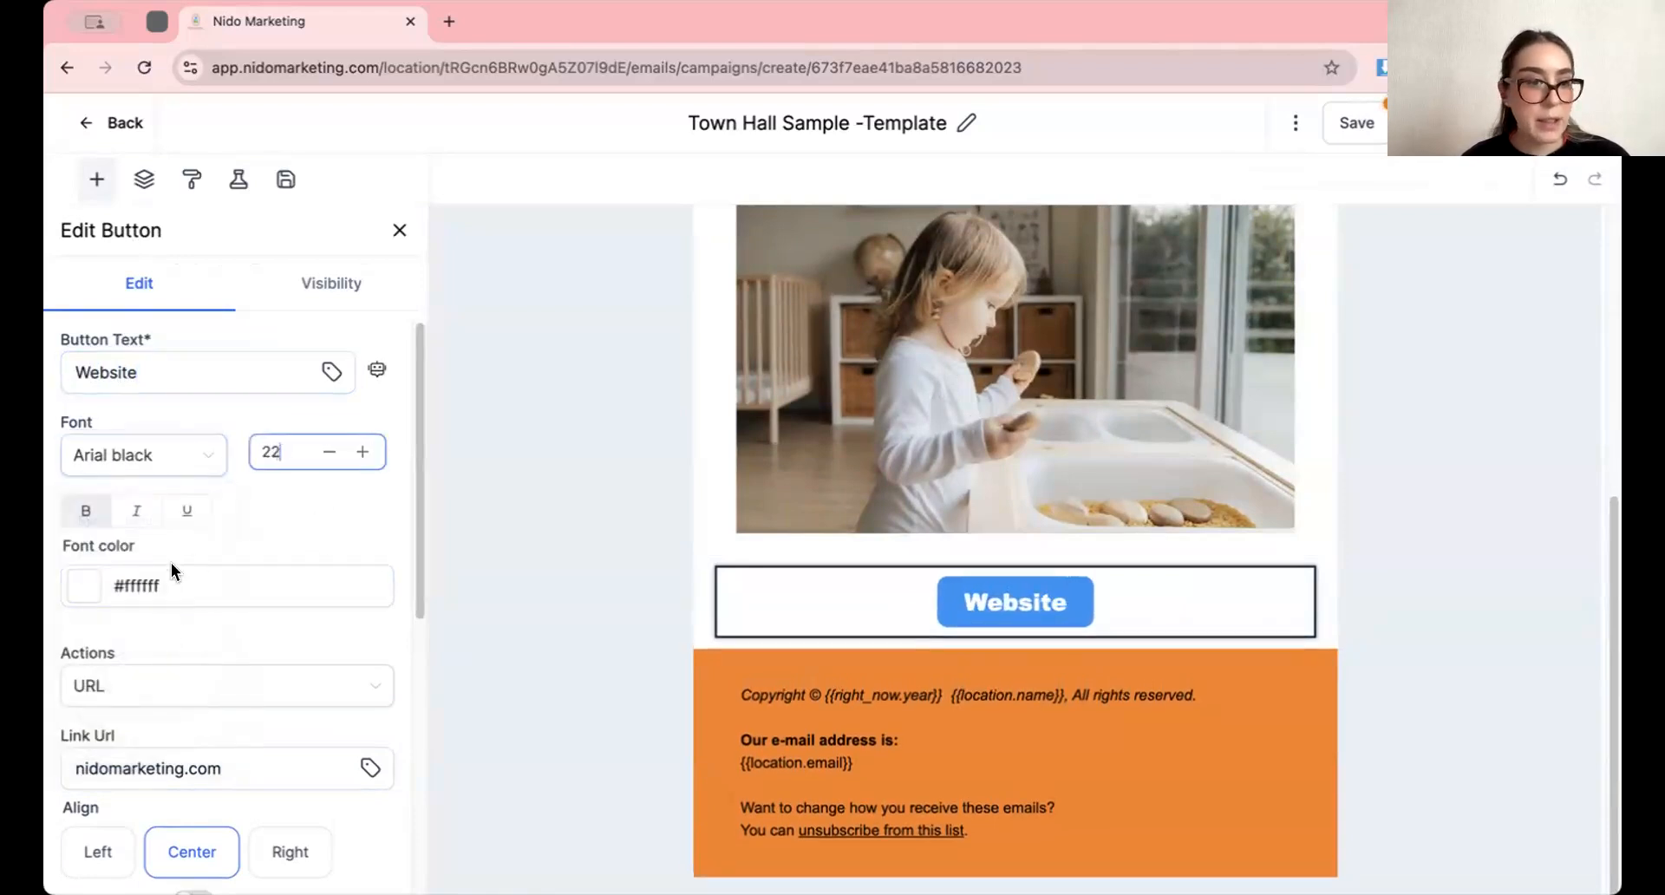
Set the website button's font color to black (#000000)
scroll(156, 555, "down", 2)
left_click(79, 442)
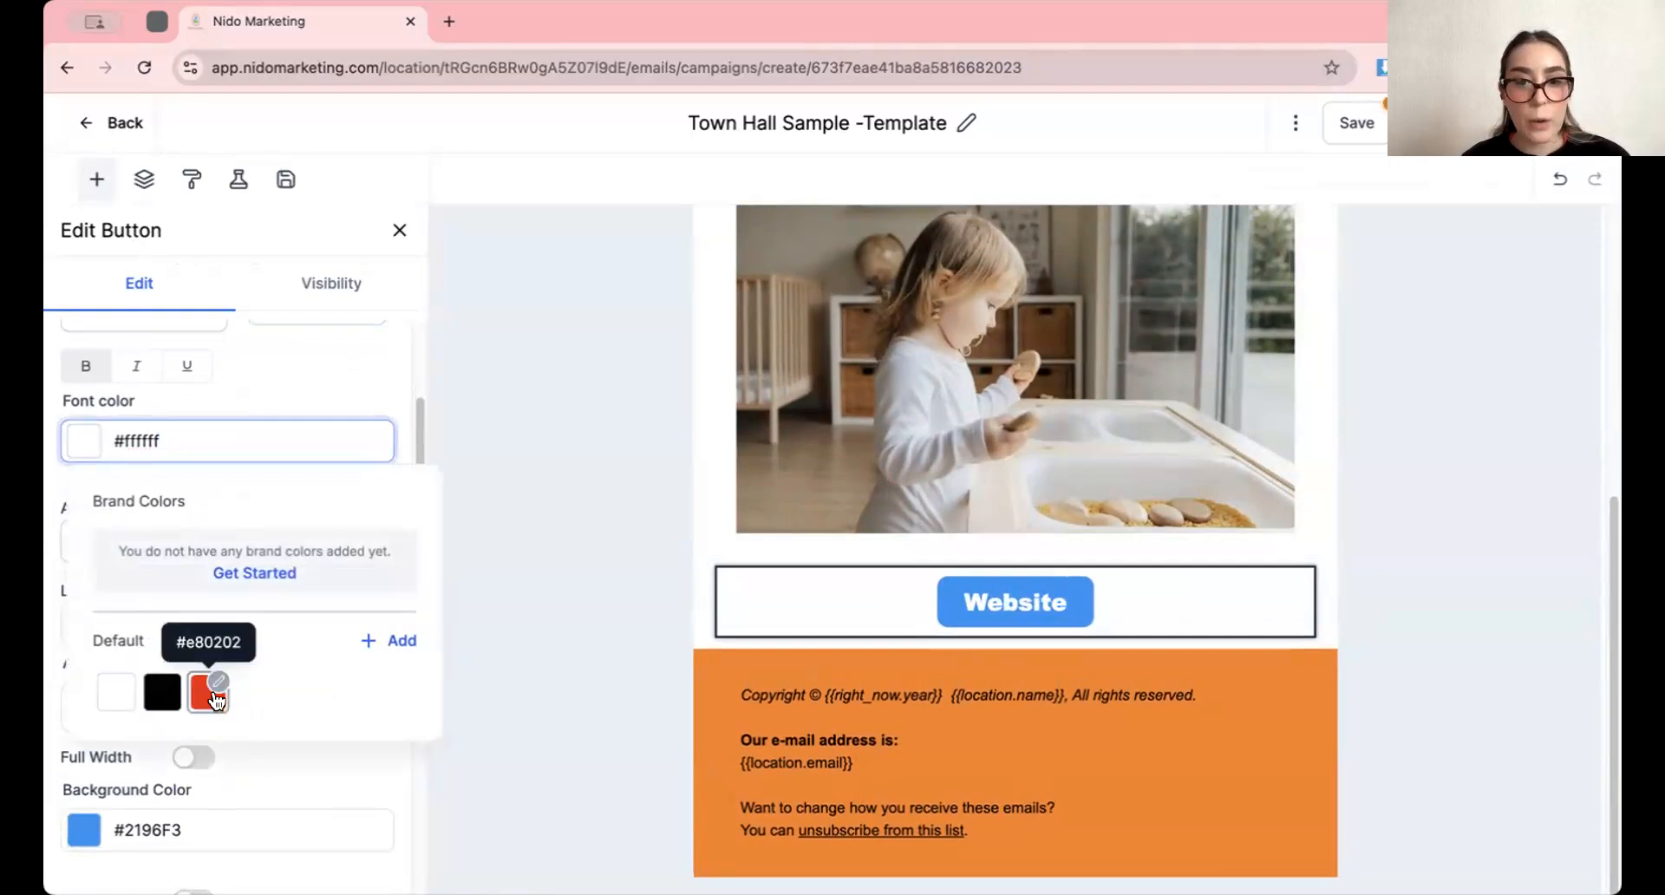
left_click(208, 692)
left_click(162, 692)
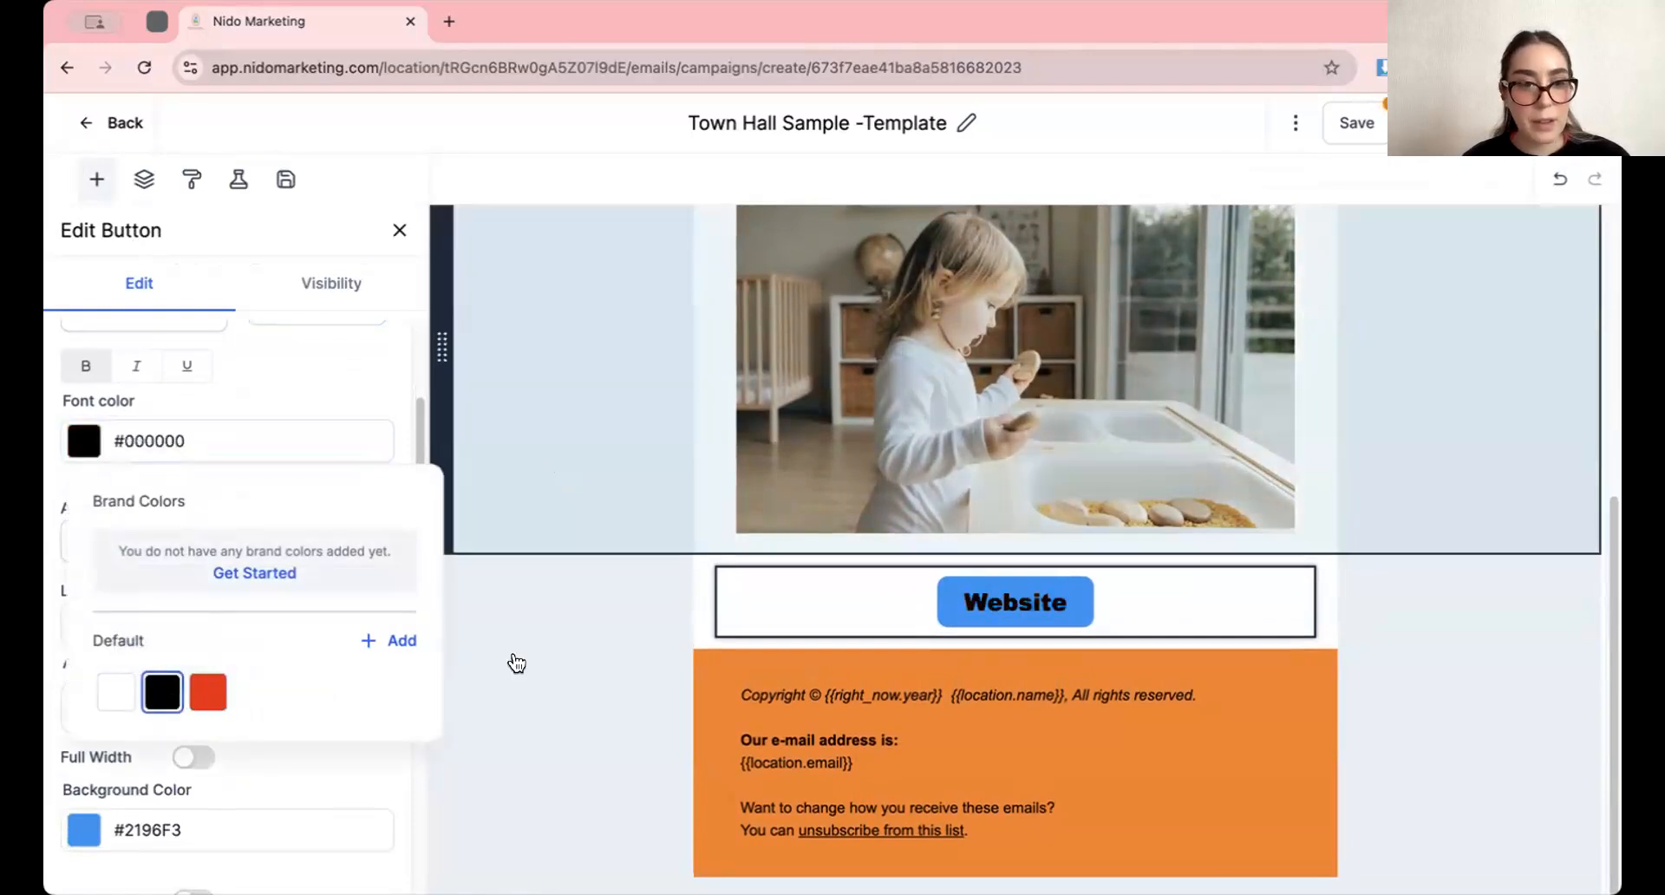
left_click(394, 638)
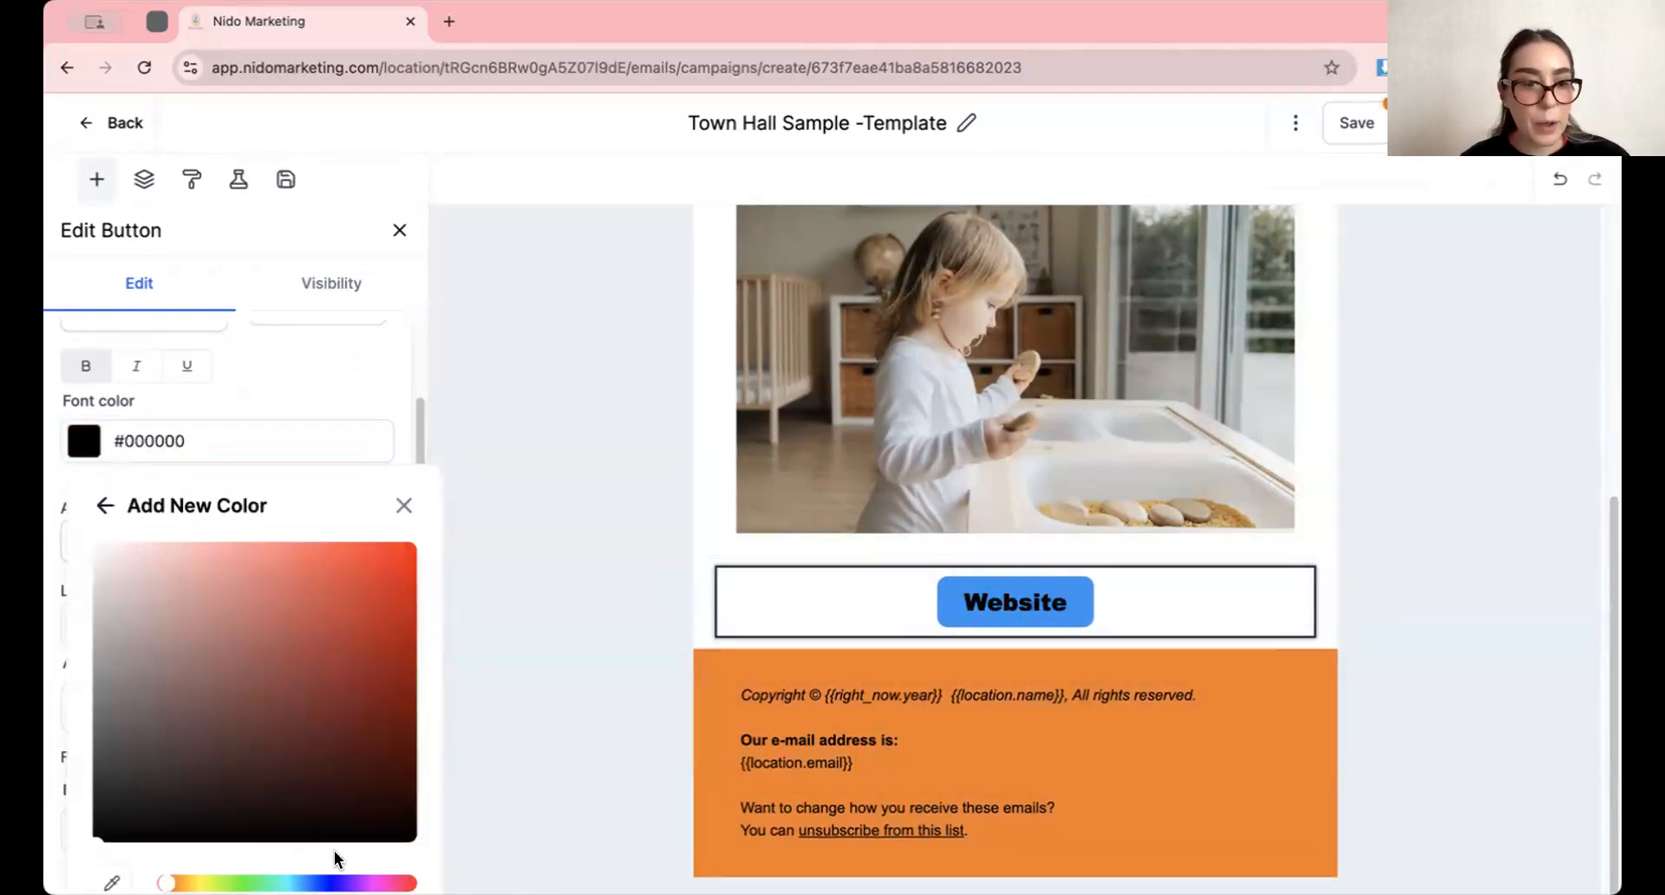
left_click(364, 883)
left_click(373, 588)
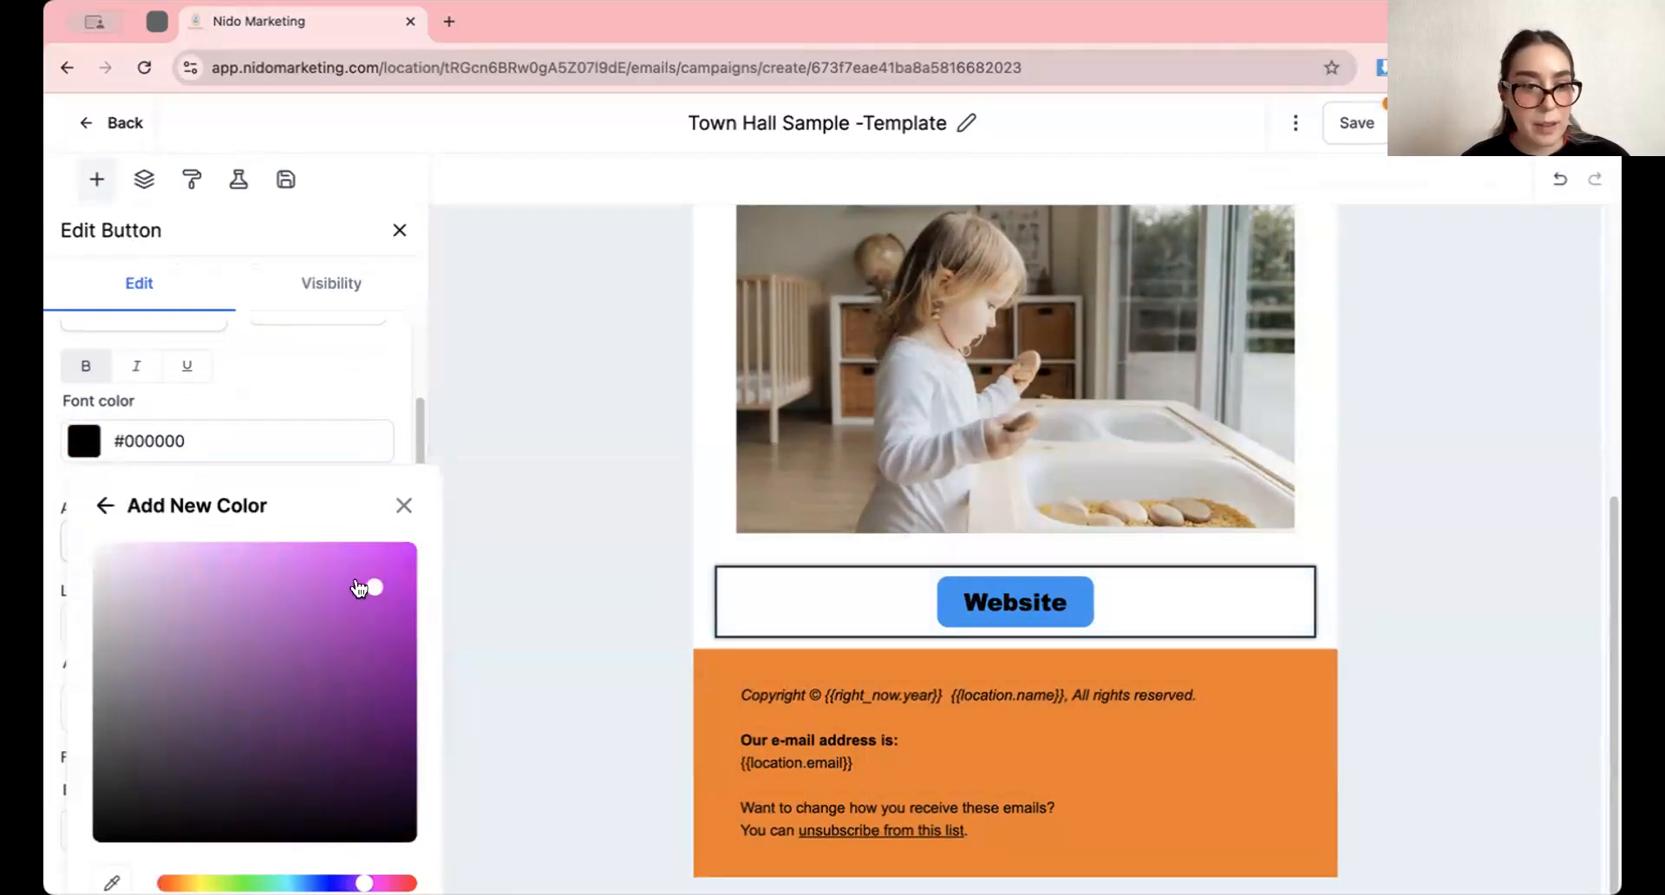
left_click(401, 506)
Look over the button's remaining style settings, close its editor and browse the available content elements
scroll(316, 631, "down", 6)
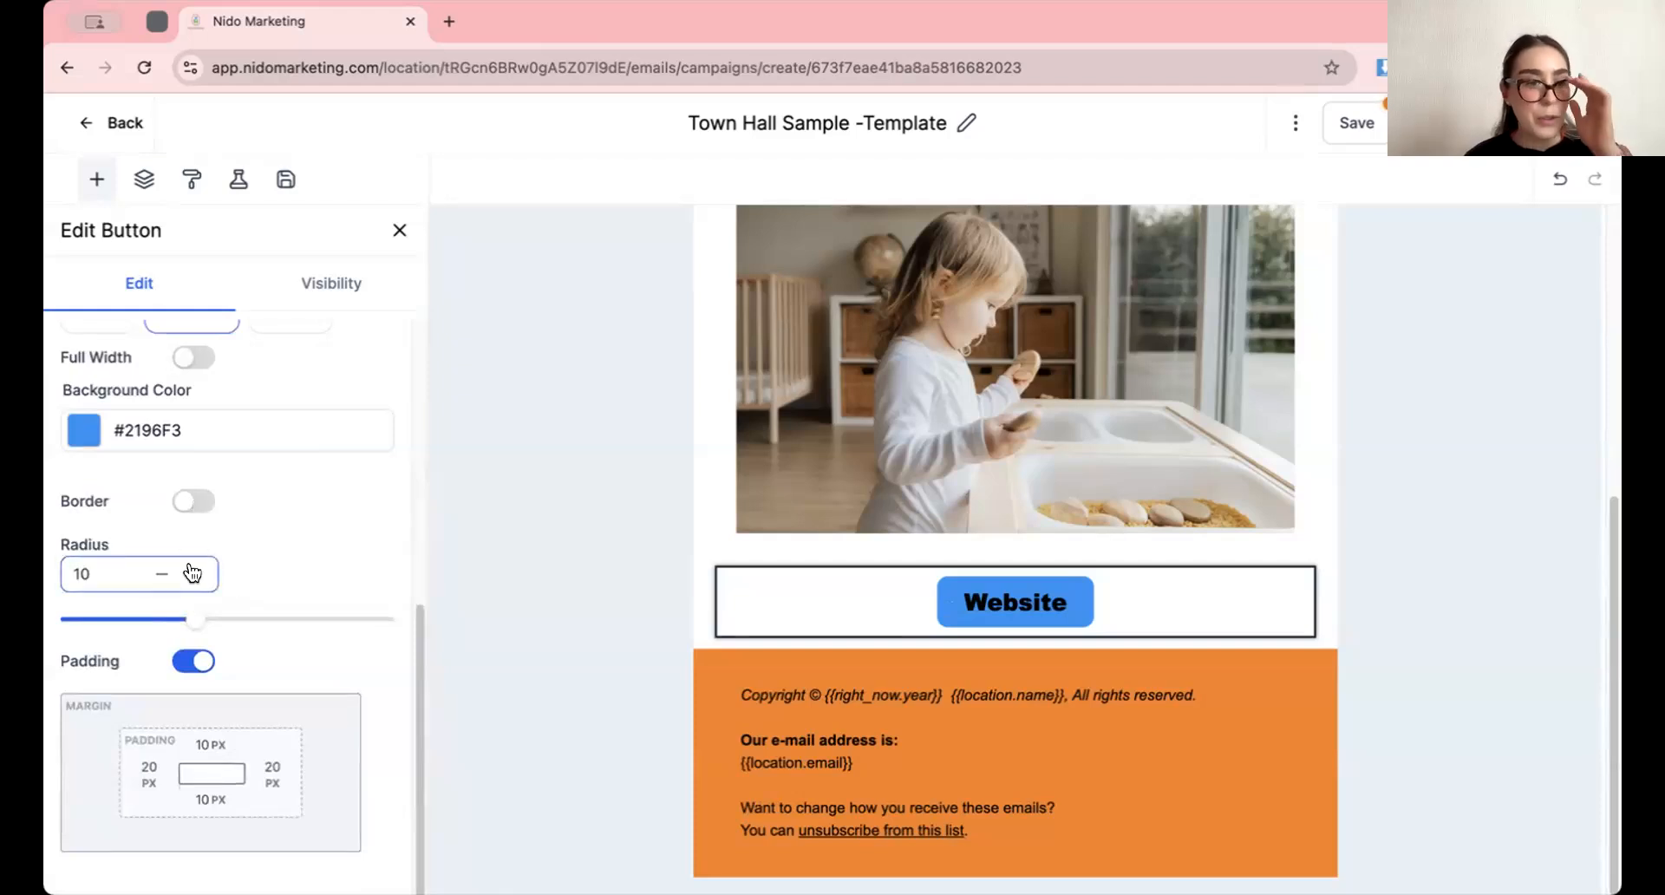
left_click(399, 231)
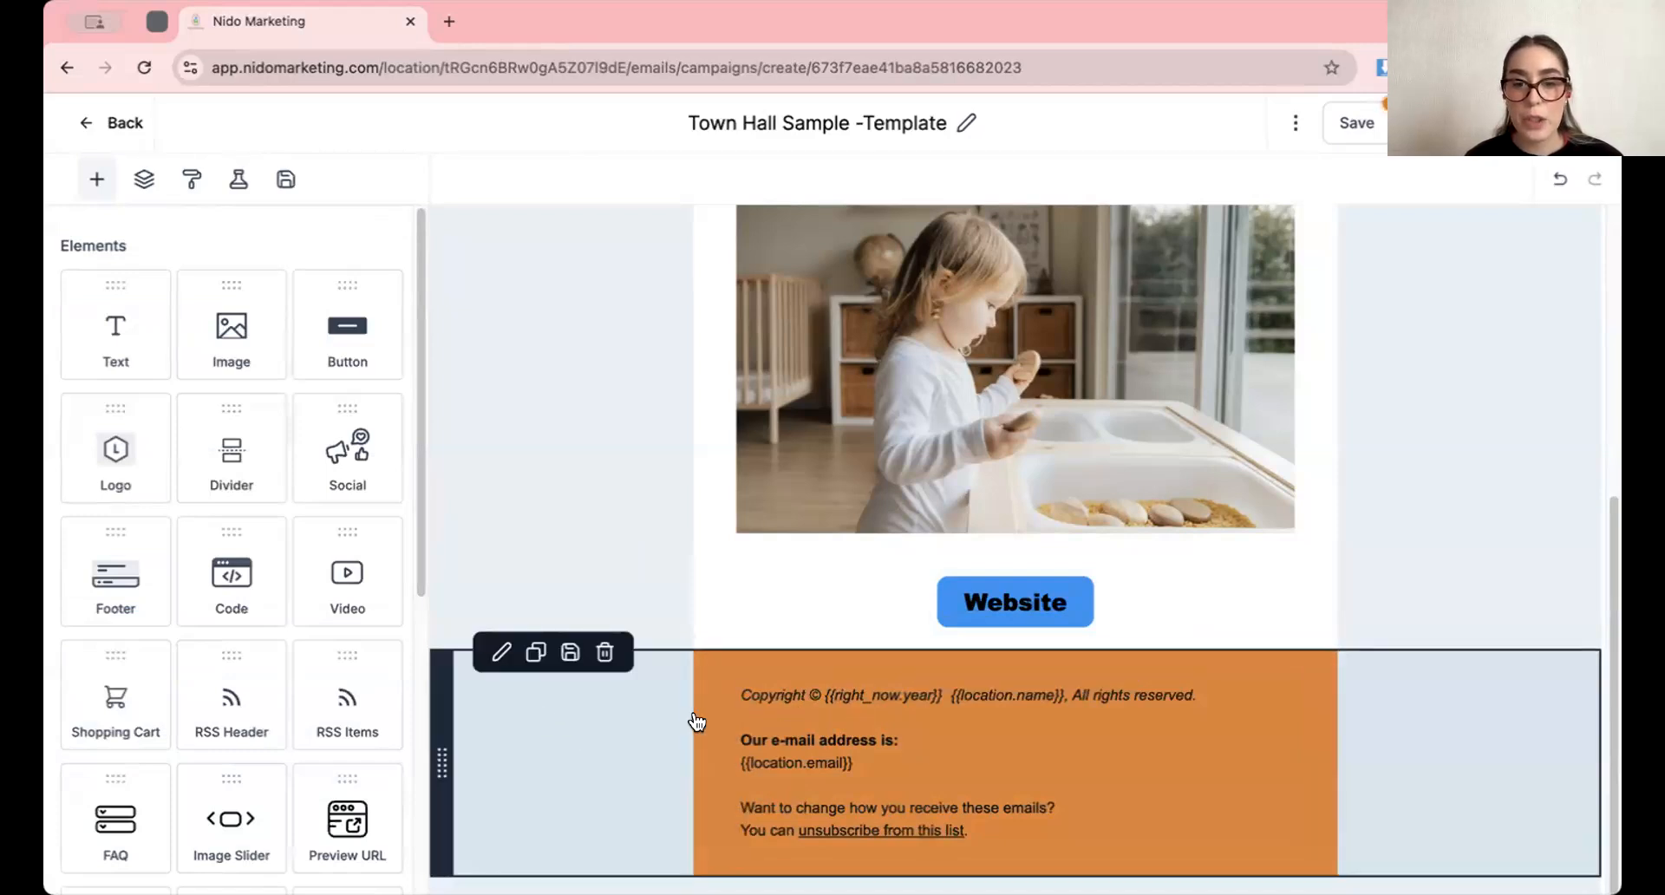
left_click_drag(383, 479, 214, 385)
scroll(212, 385, "down", 2)
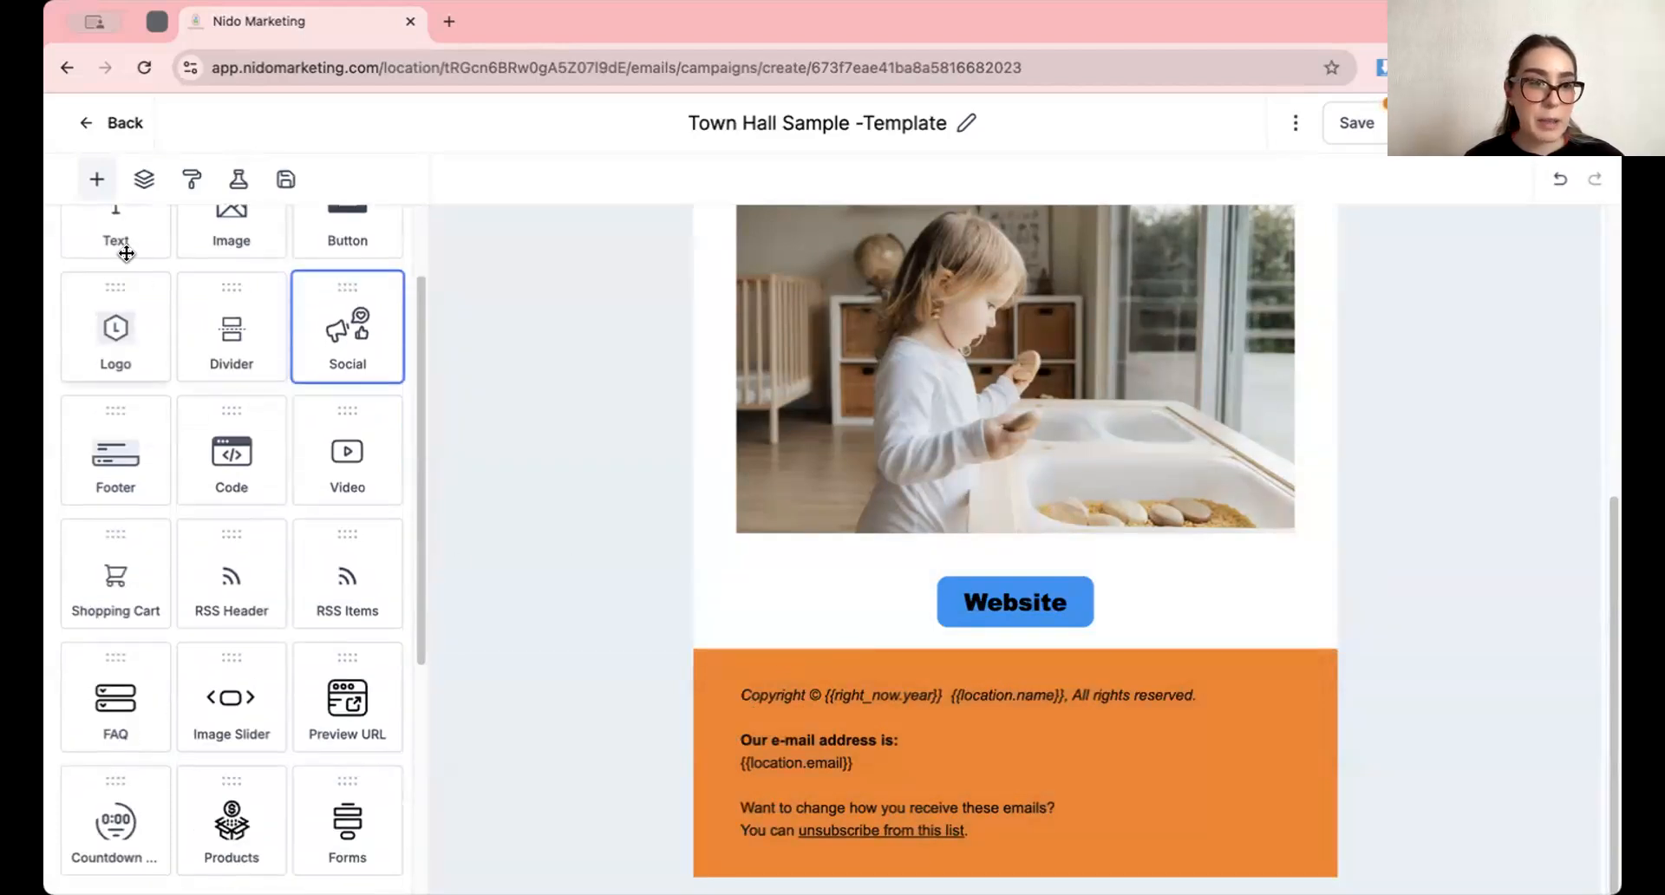
left_click_drag(112, 231, 856, 640)
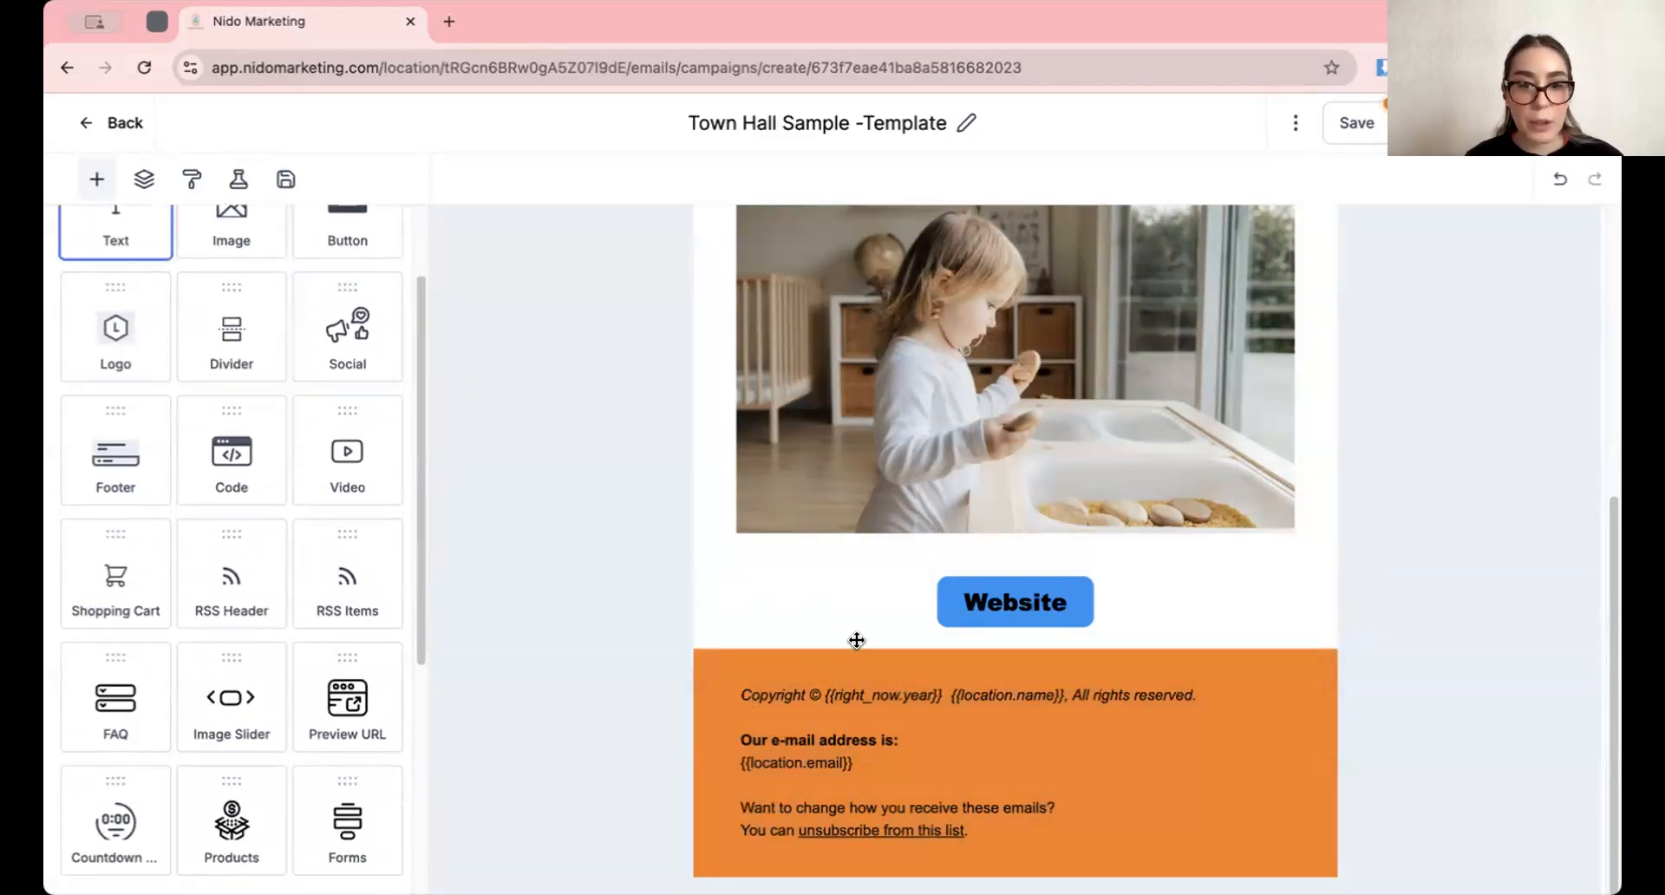
Review the email layout from the website button up to the logo and browser-view link
left_click(1205, 518)
scroll(1127, 610, "up", 5)
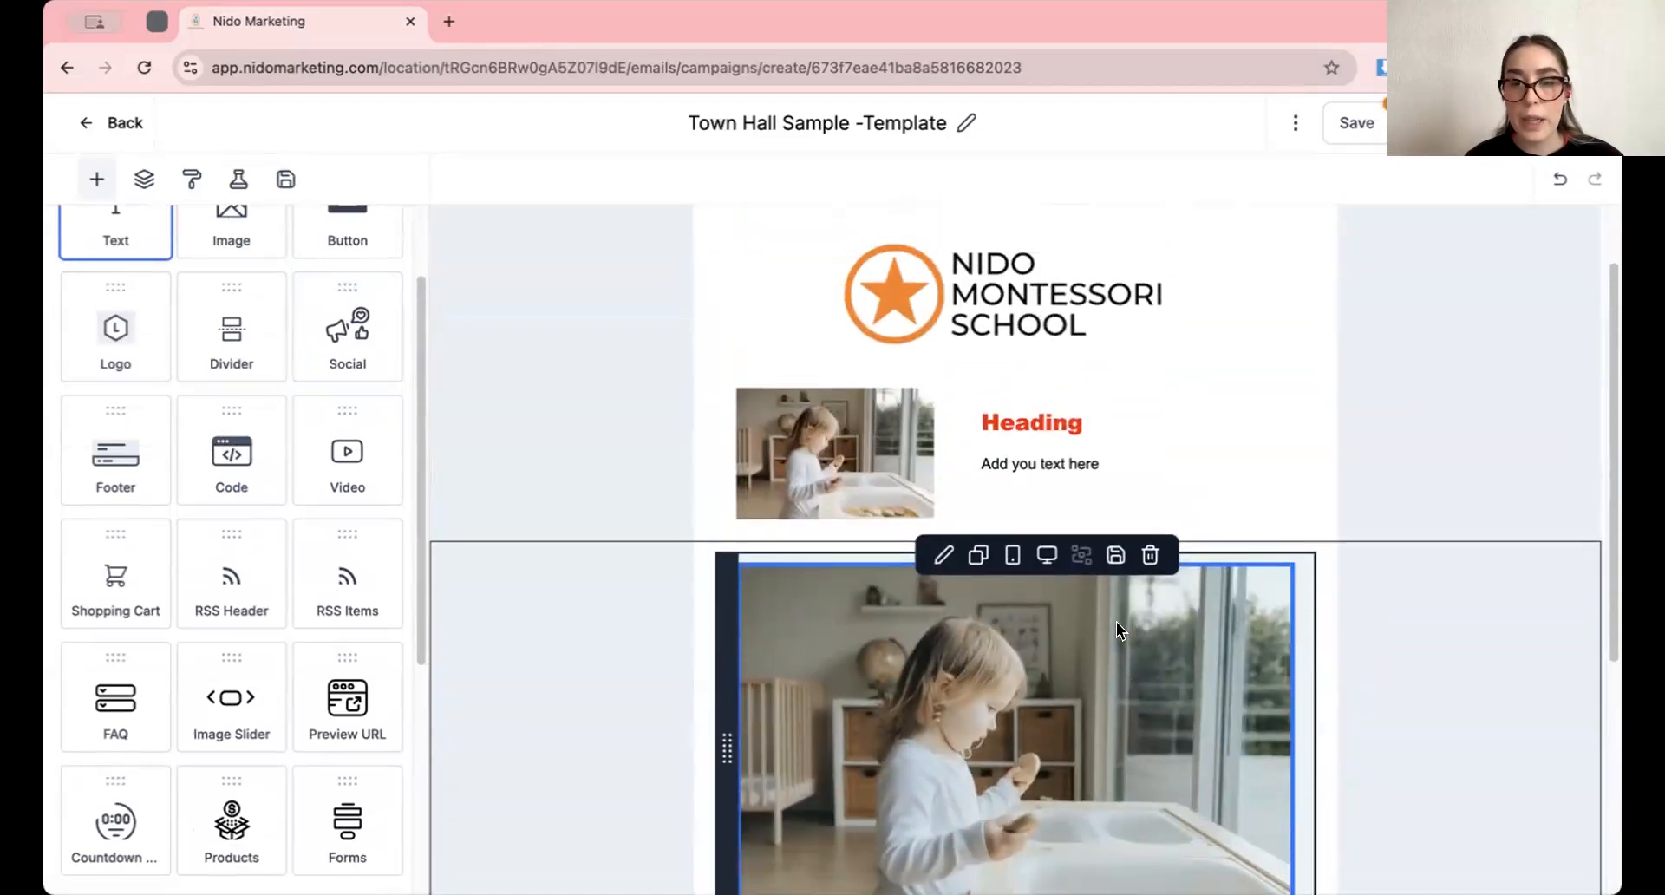
scroll(1116, 620, "down", 3)
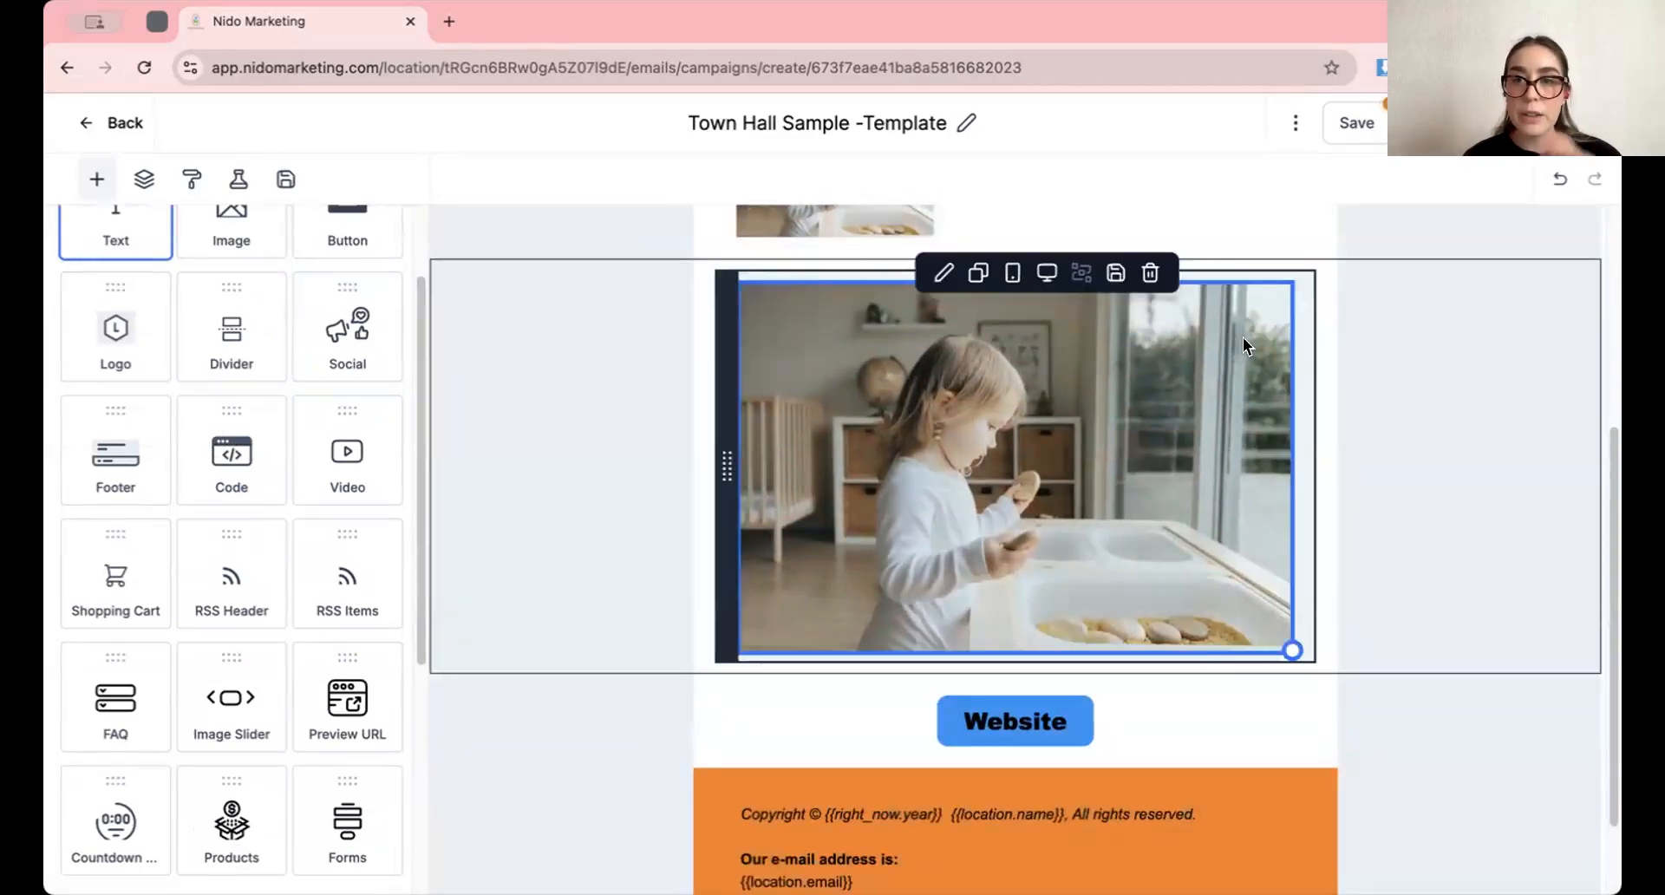
scroll(997, 364, "up", 1)
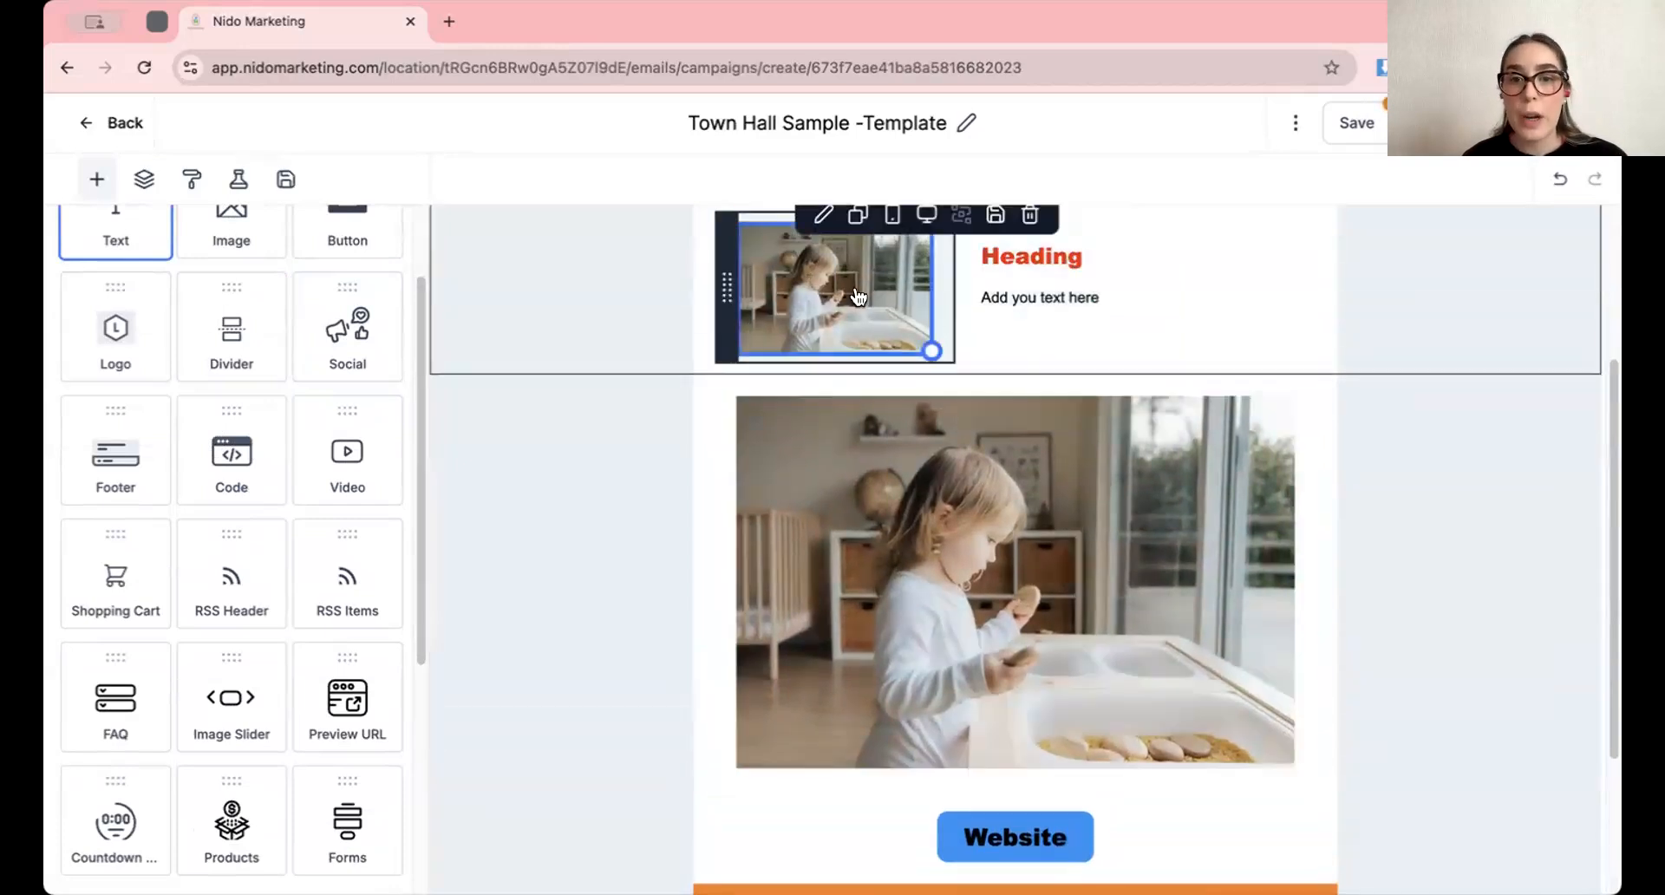
scroll(858, 296, "up", 2)
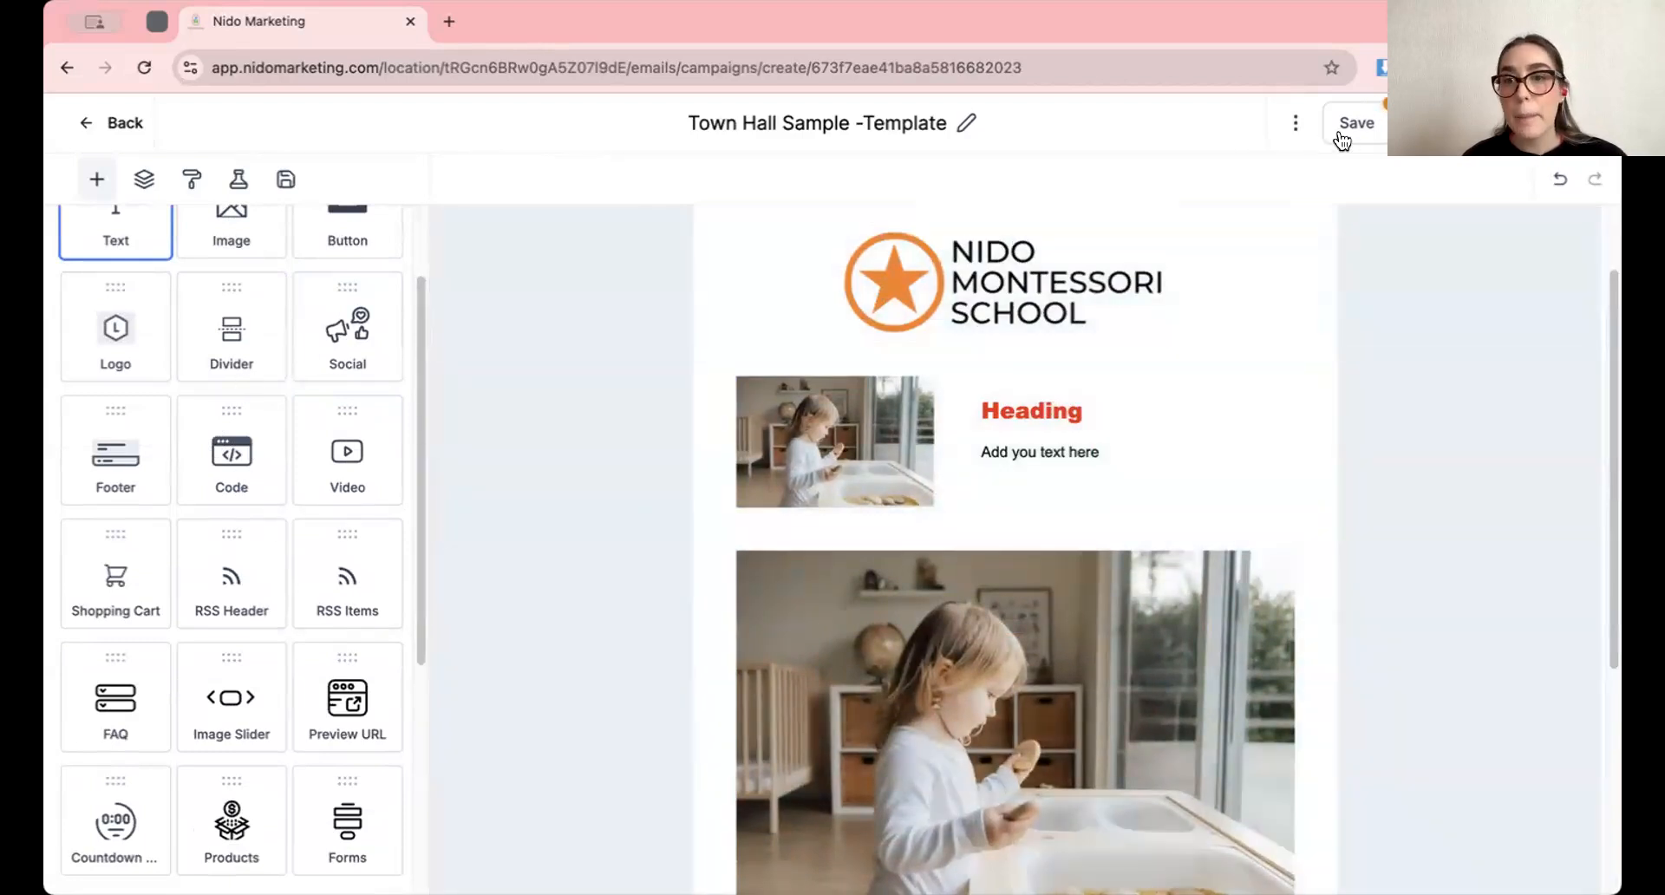
scroll(1067, 438, "up", 1)
scroll(1006, 494, "up", 1)
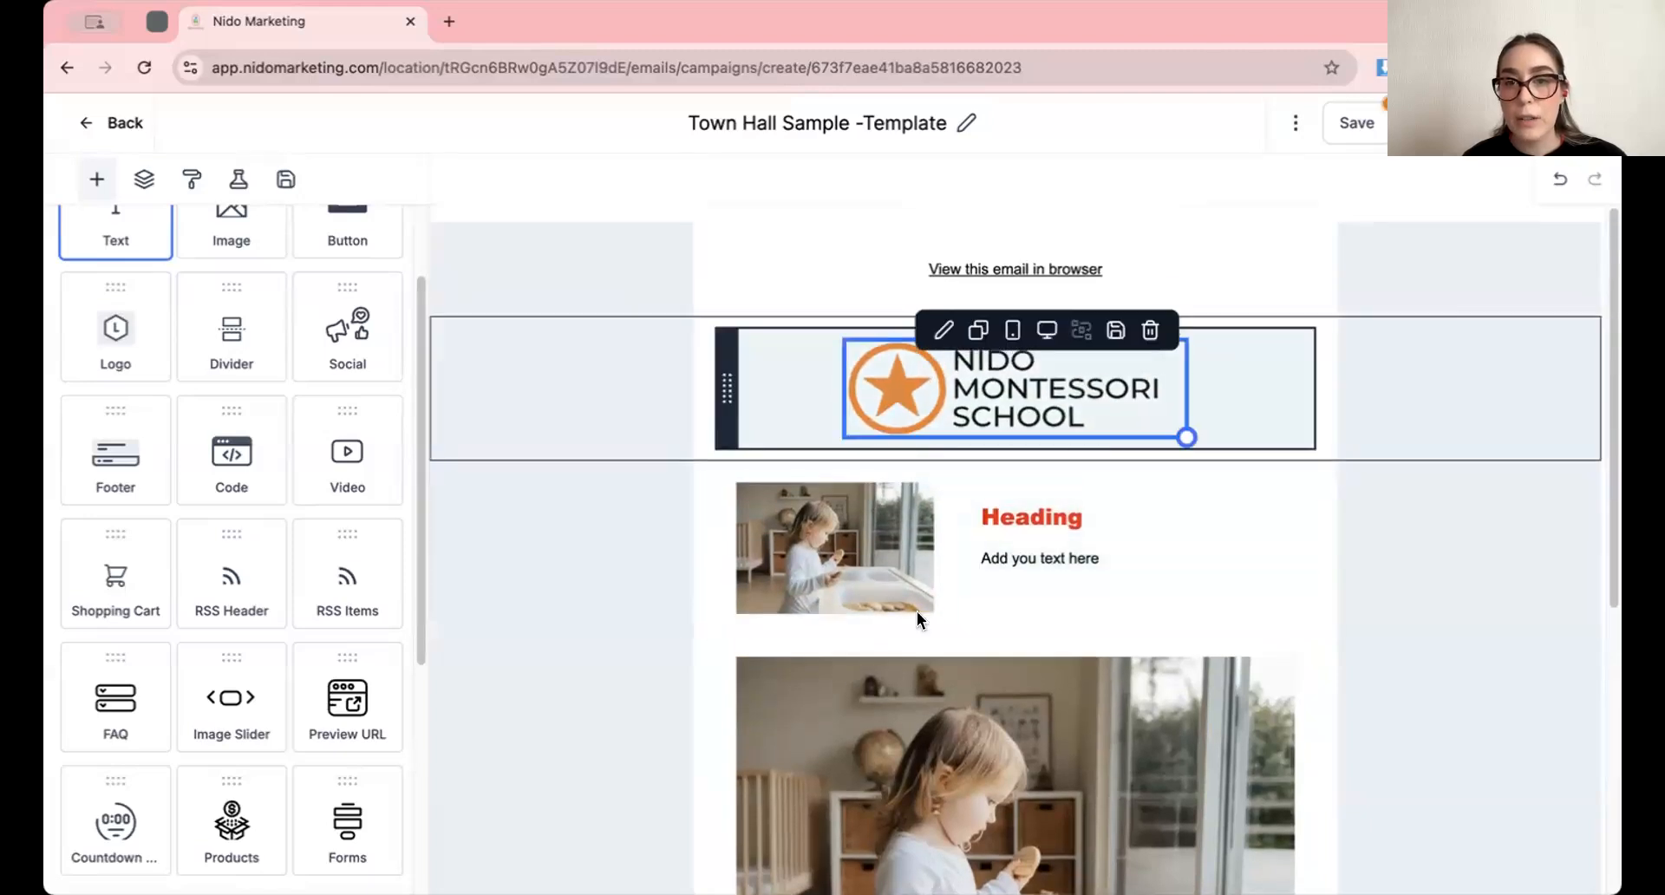
Save the campaign and proceed to its Send or Schedule settings
left_click(1349, 126)
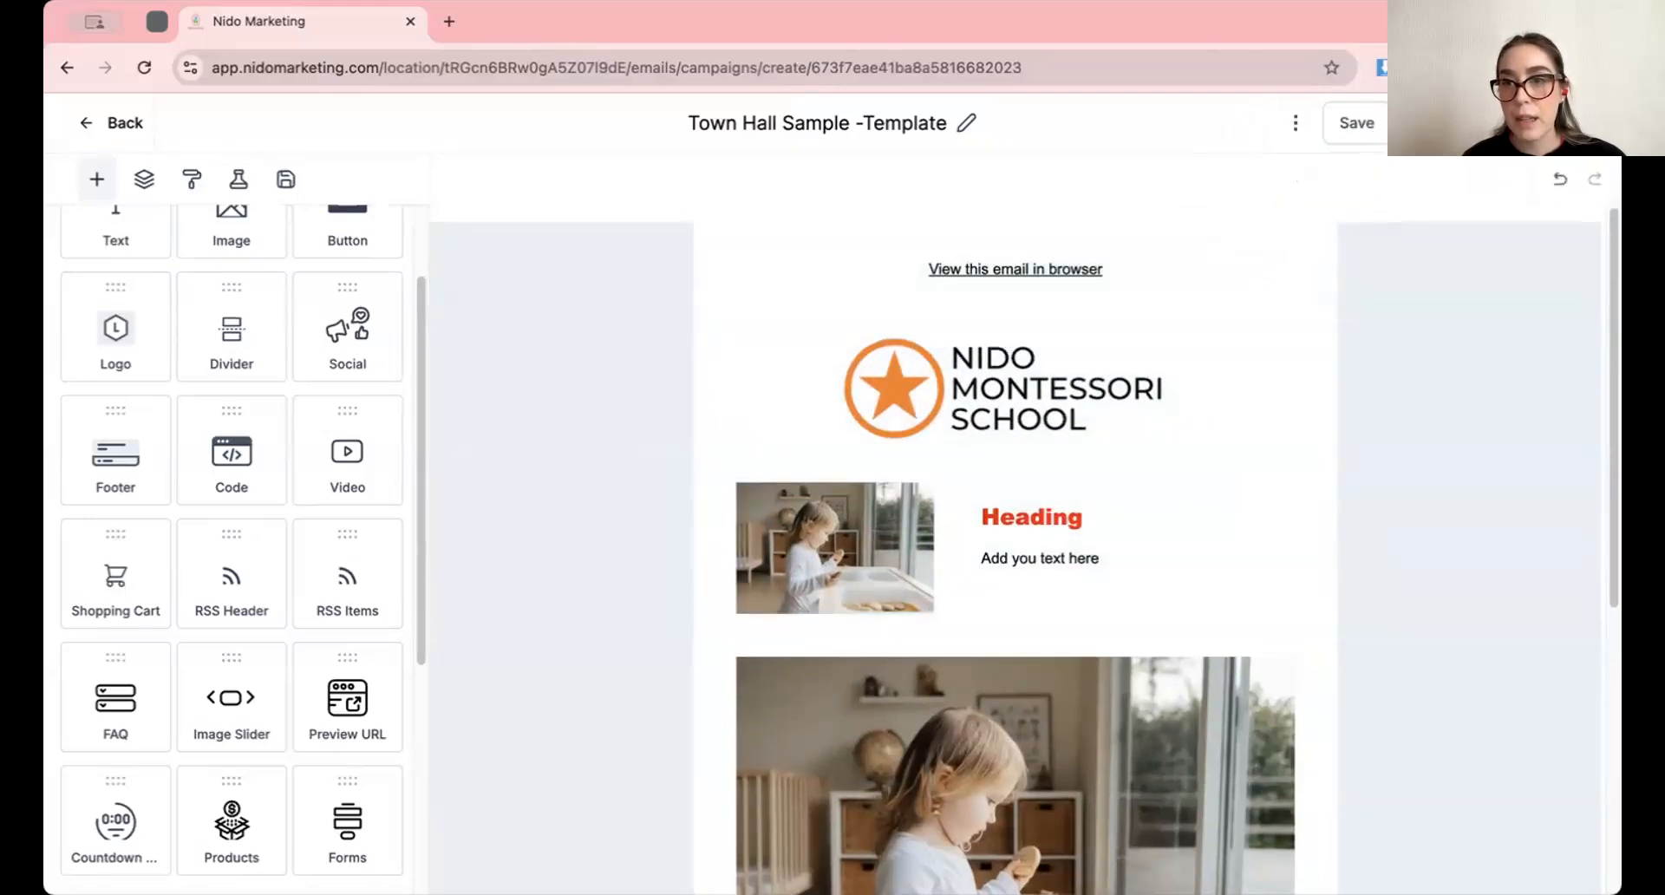
left_click(1428, 126)
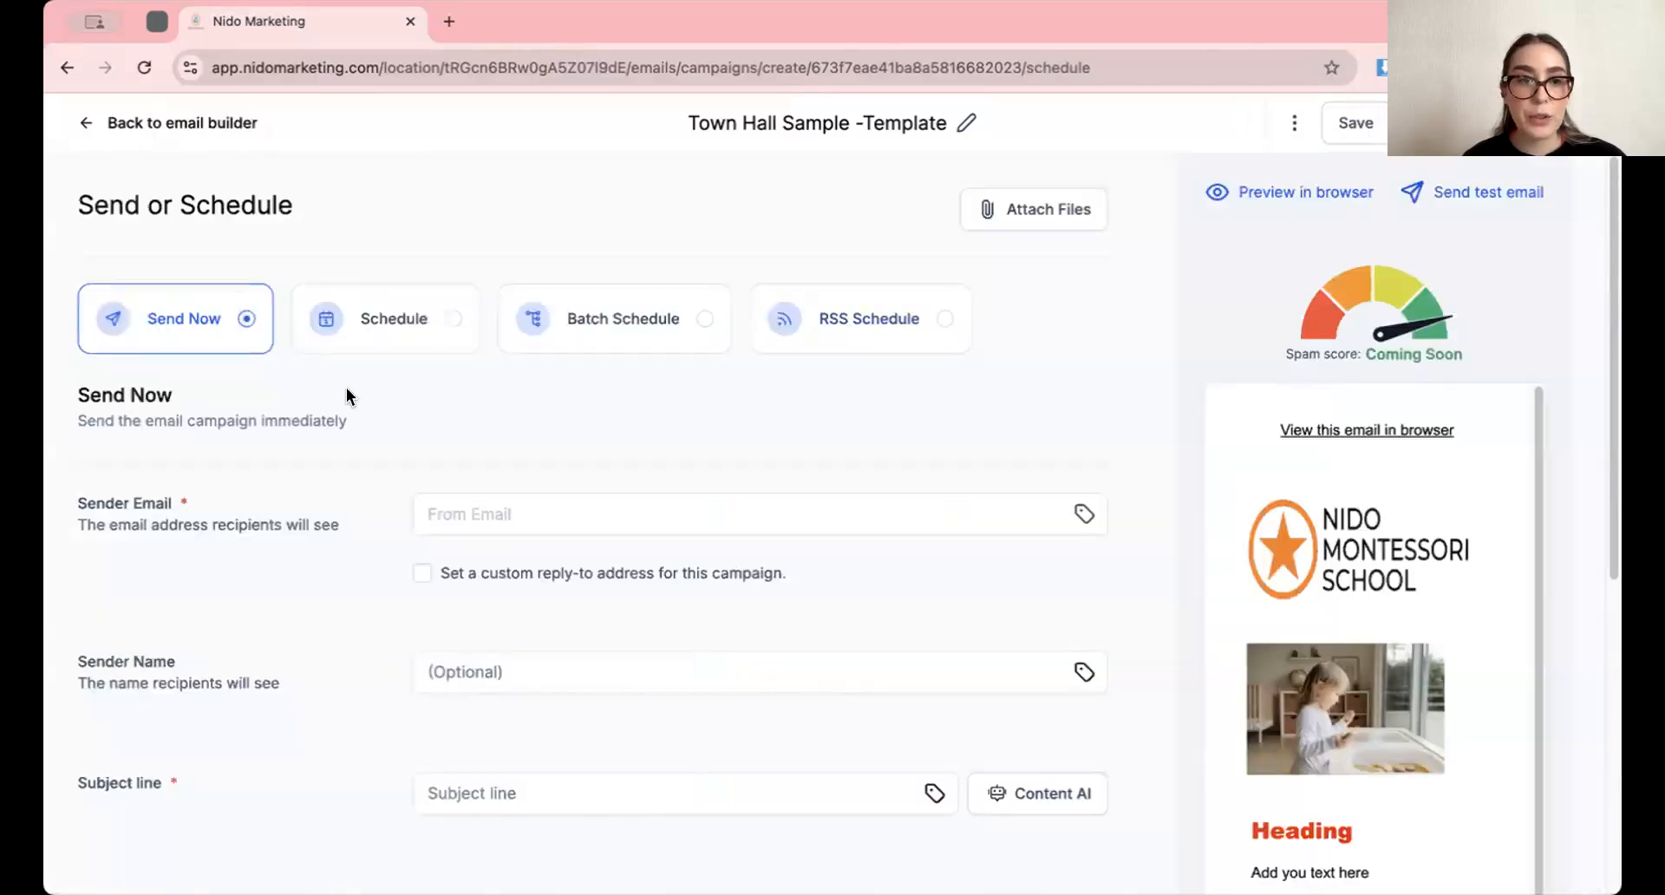
Compare the Schedule and Batch Schedule sending options and return to Send Now
left_click(399, 343)
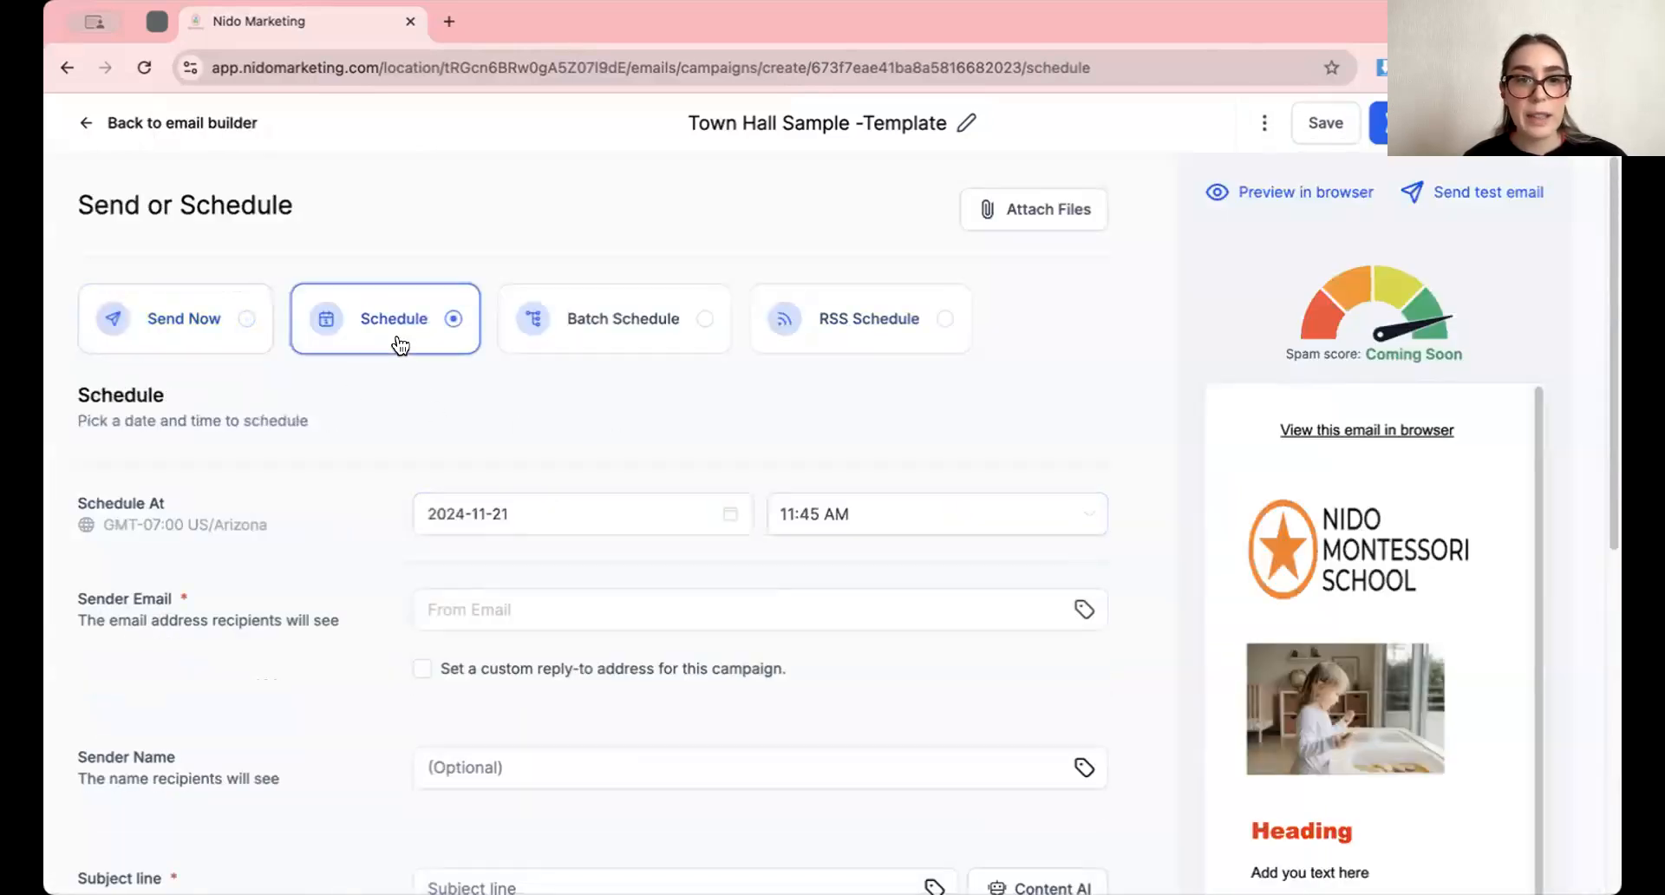
left_click(607, 337)
left_click(170, 339)
Examine the Sender Email and Sender Name fields of the campaign
scroll(542, 398, "down", 4)
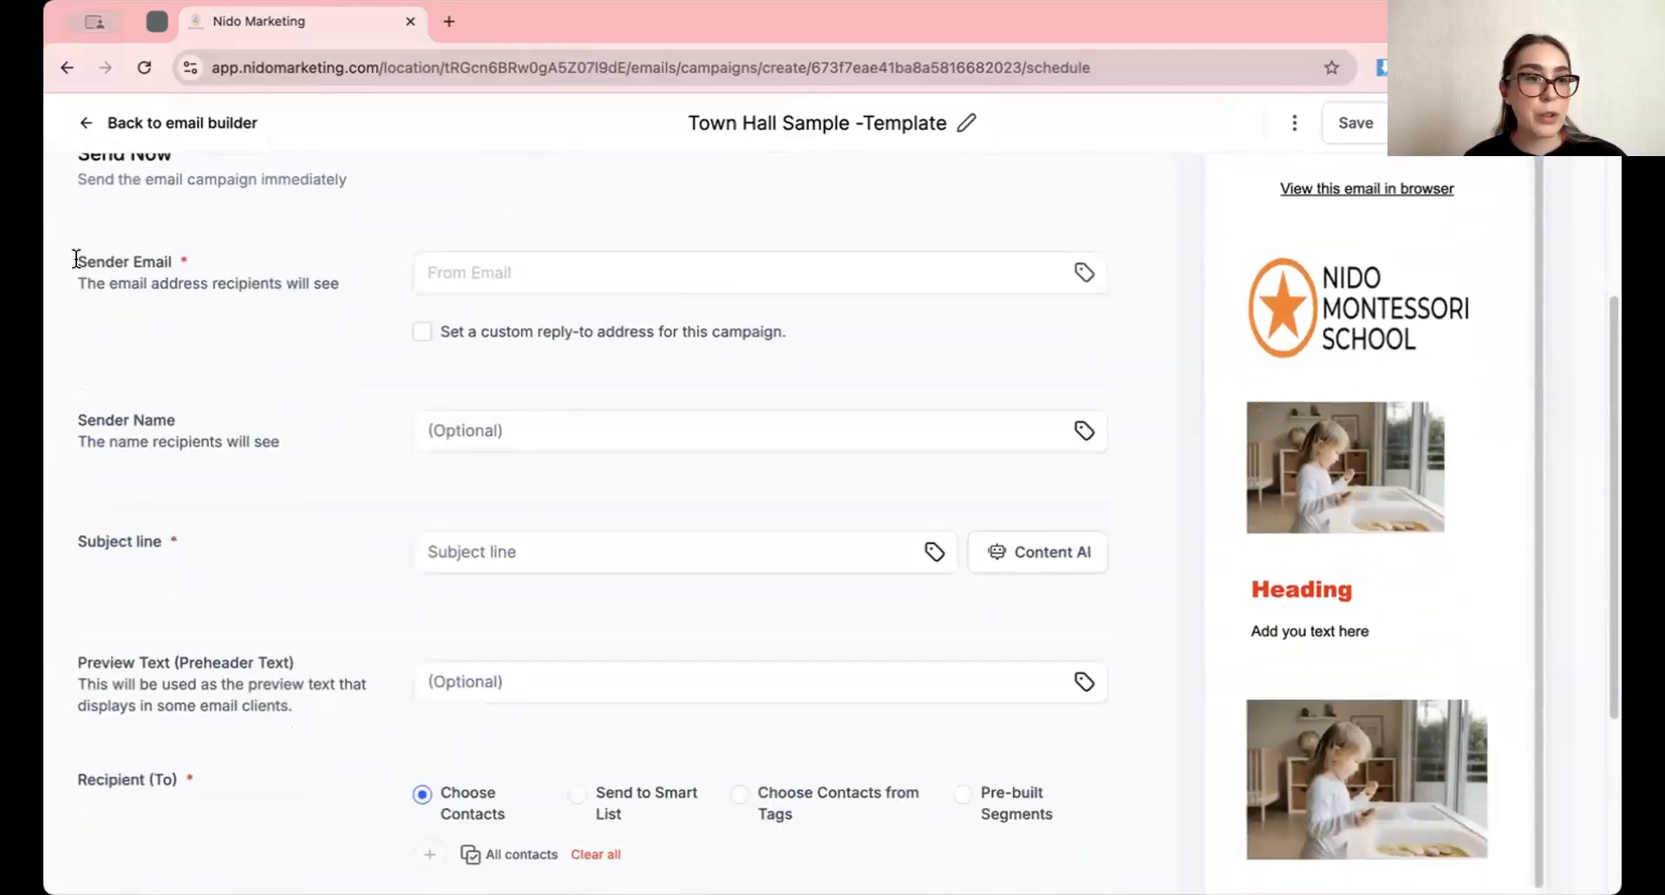
left_click_drag(76, 258, 169, 261)
left_click_drag(76, 418, 176, 420)
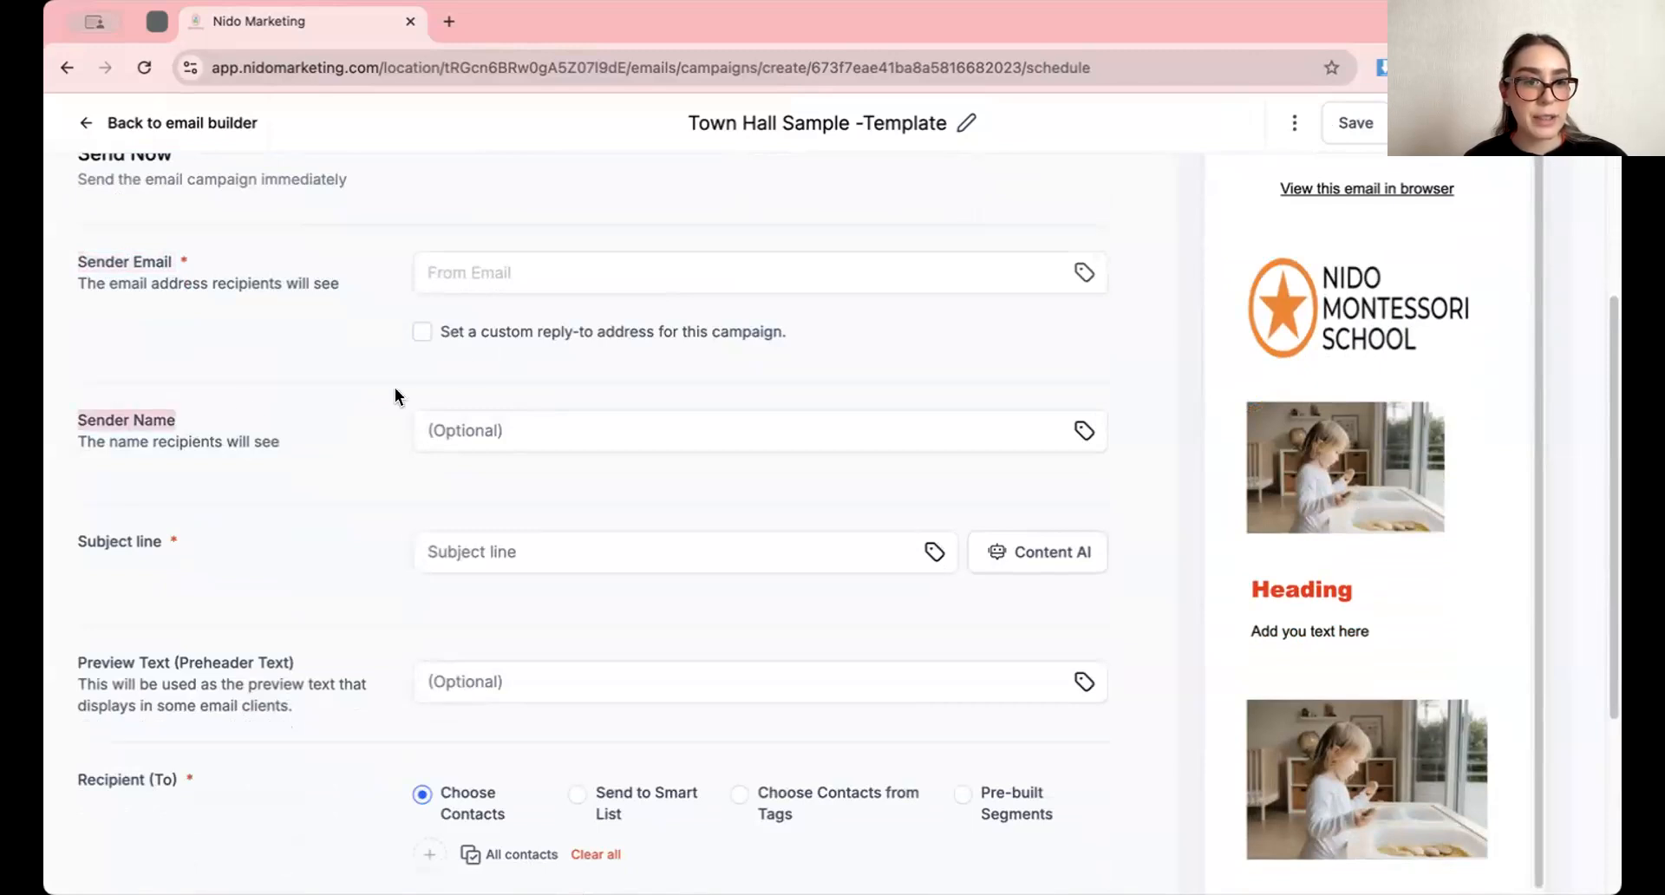
left_click(500, 270)
left_click(504, 432)
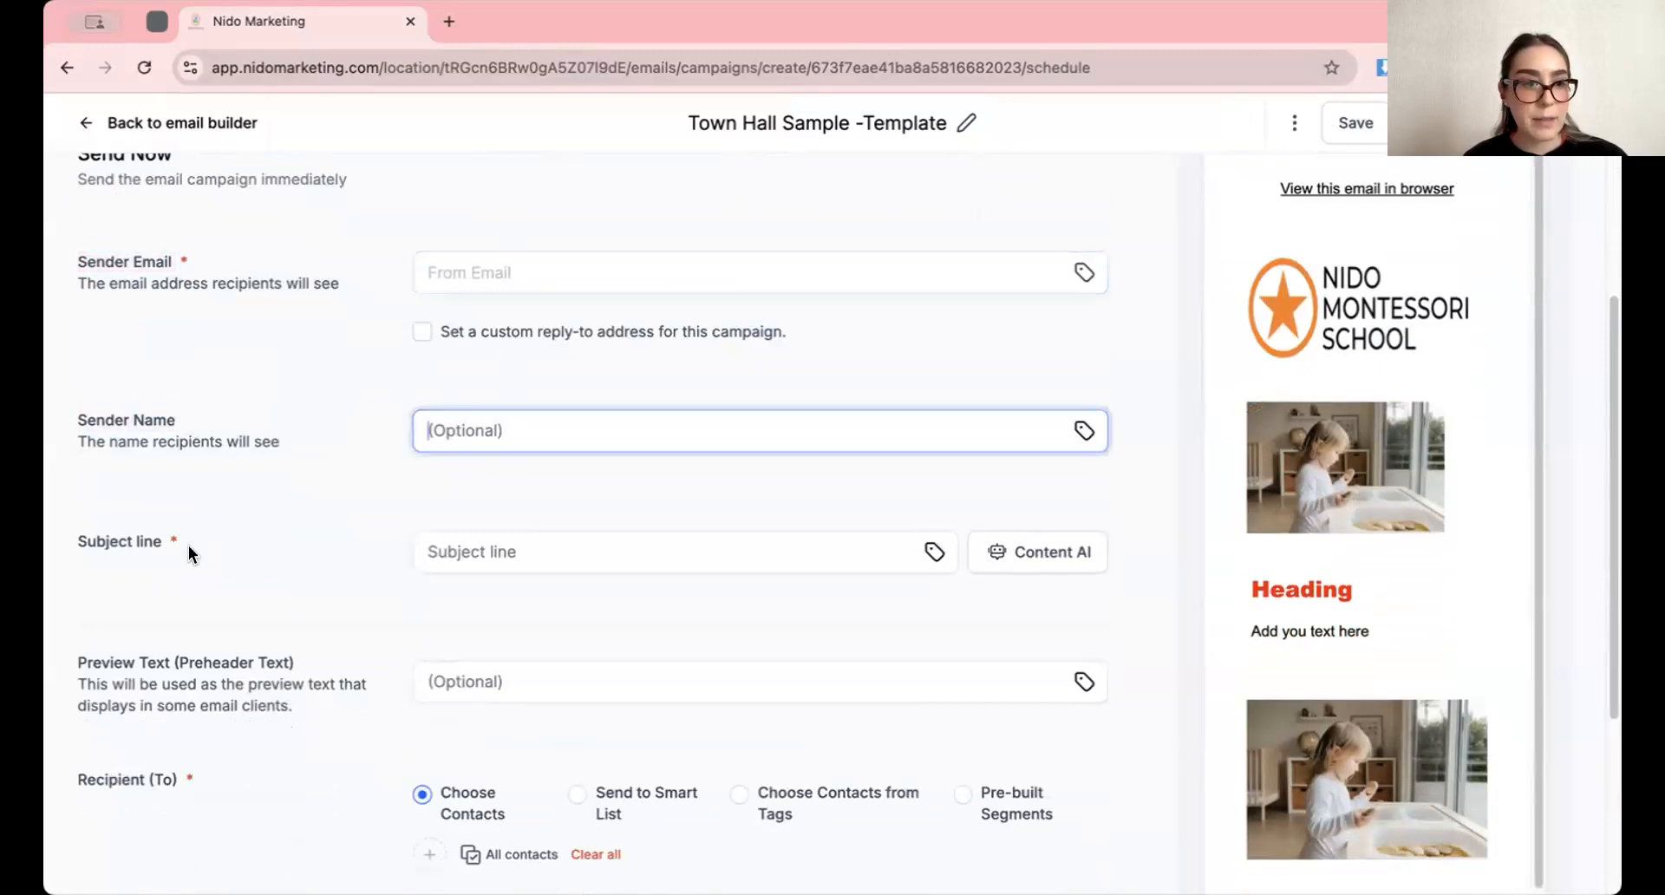
Enter "Subject" as the campaign's subject line
left_click_drag(189, 544, 78, 542)
left_click(486, 533)
type("Su")
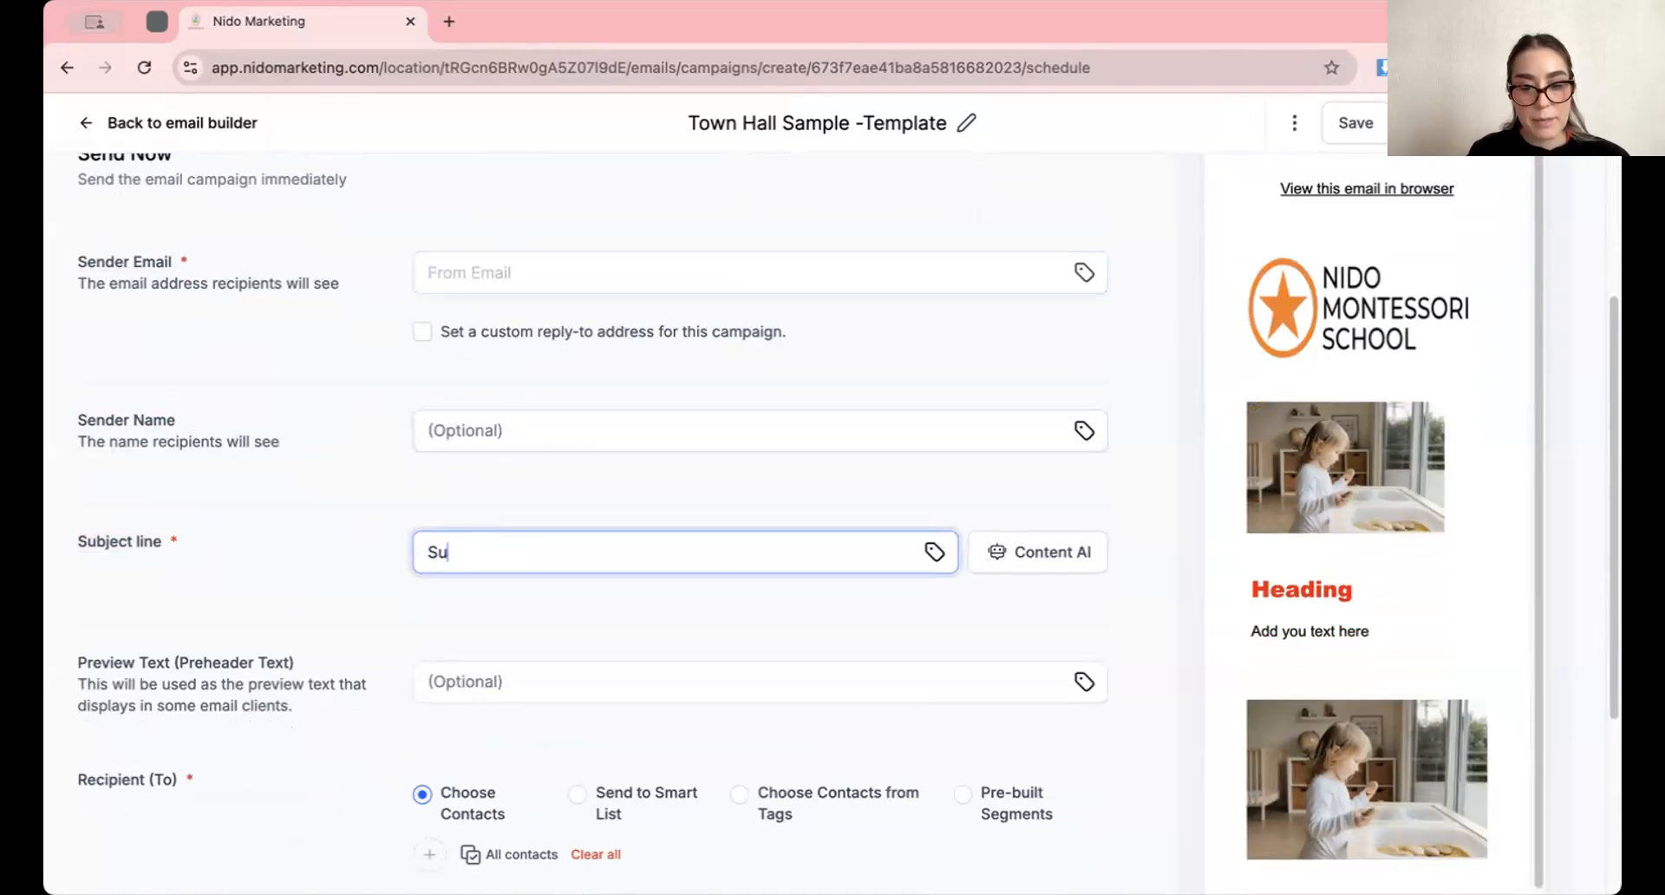
type("bject")
Try the Send to Smart List and Choose Contacts from Tags recipient options
scroll(499, 530, "down", 5)
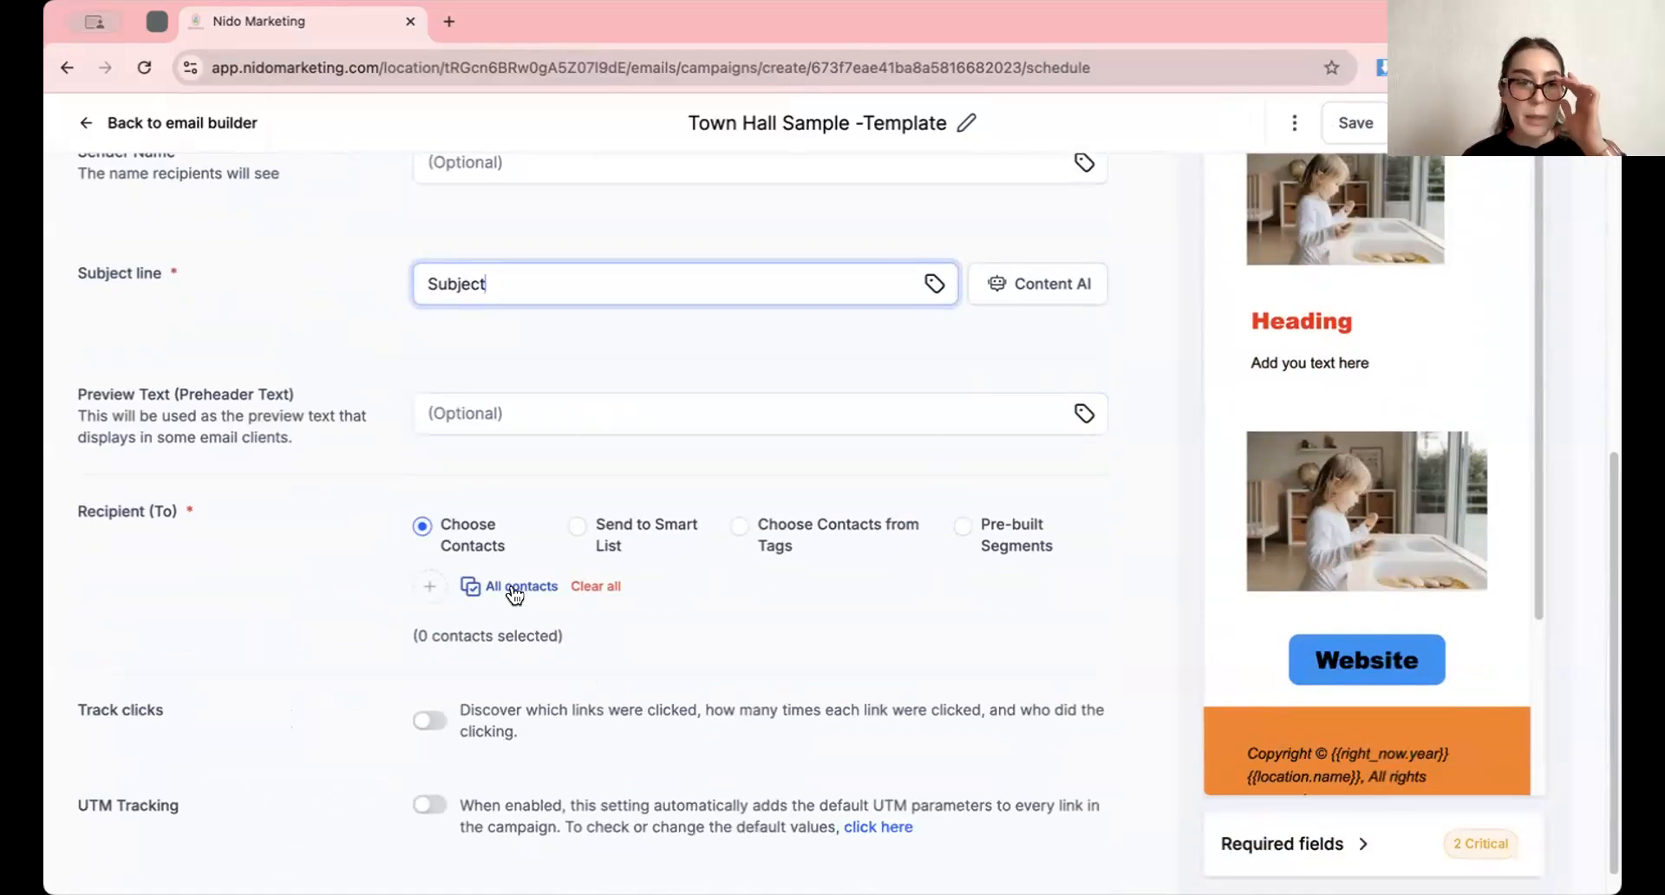
left_click(598, 530)
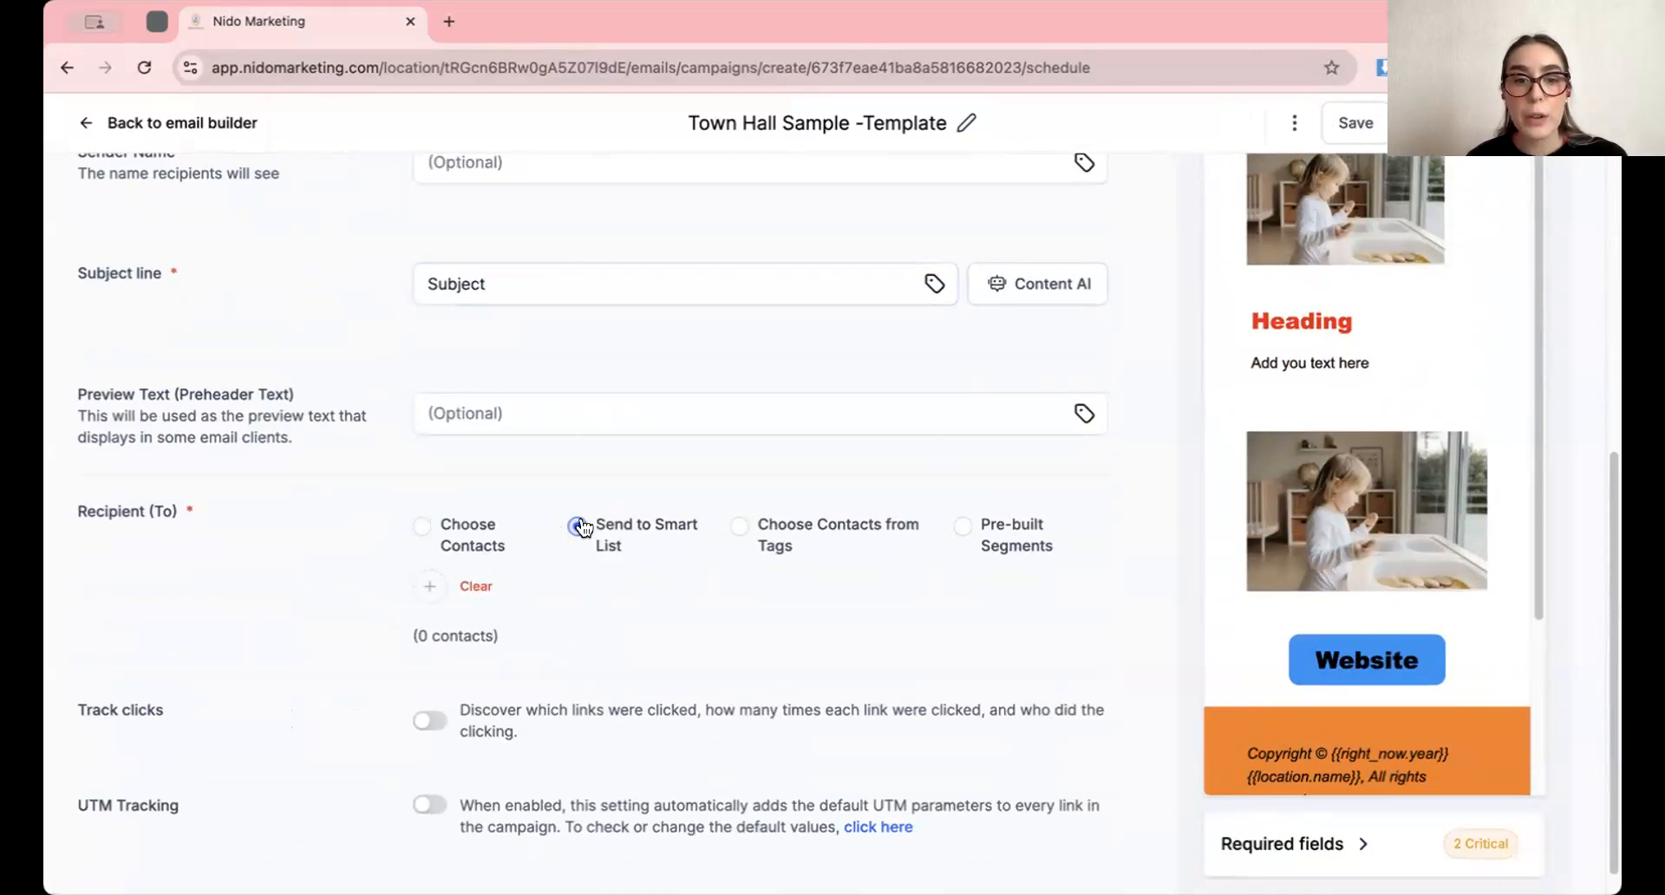
left_click(774, 552)
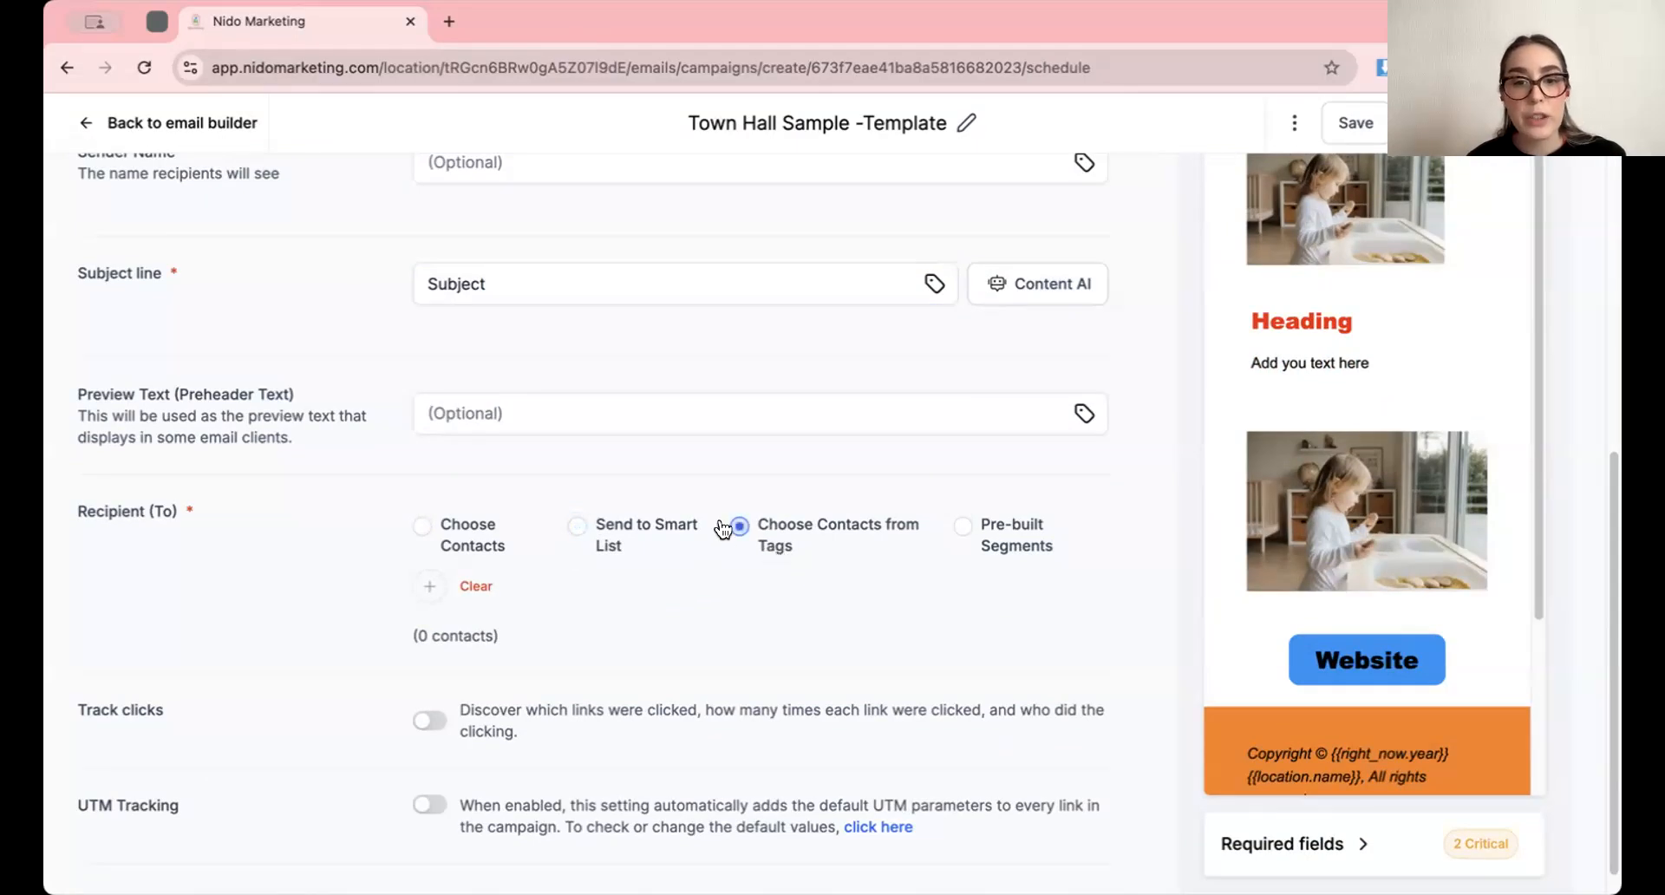
Switch sending to Schedule and set it for 2024-11-25 at 10:30 AM
scroll(727, 612, "up", 6)
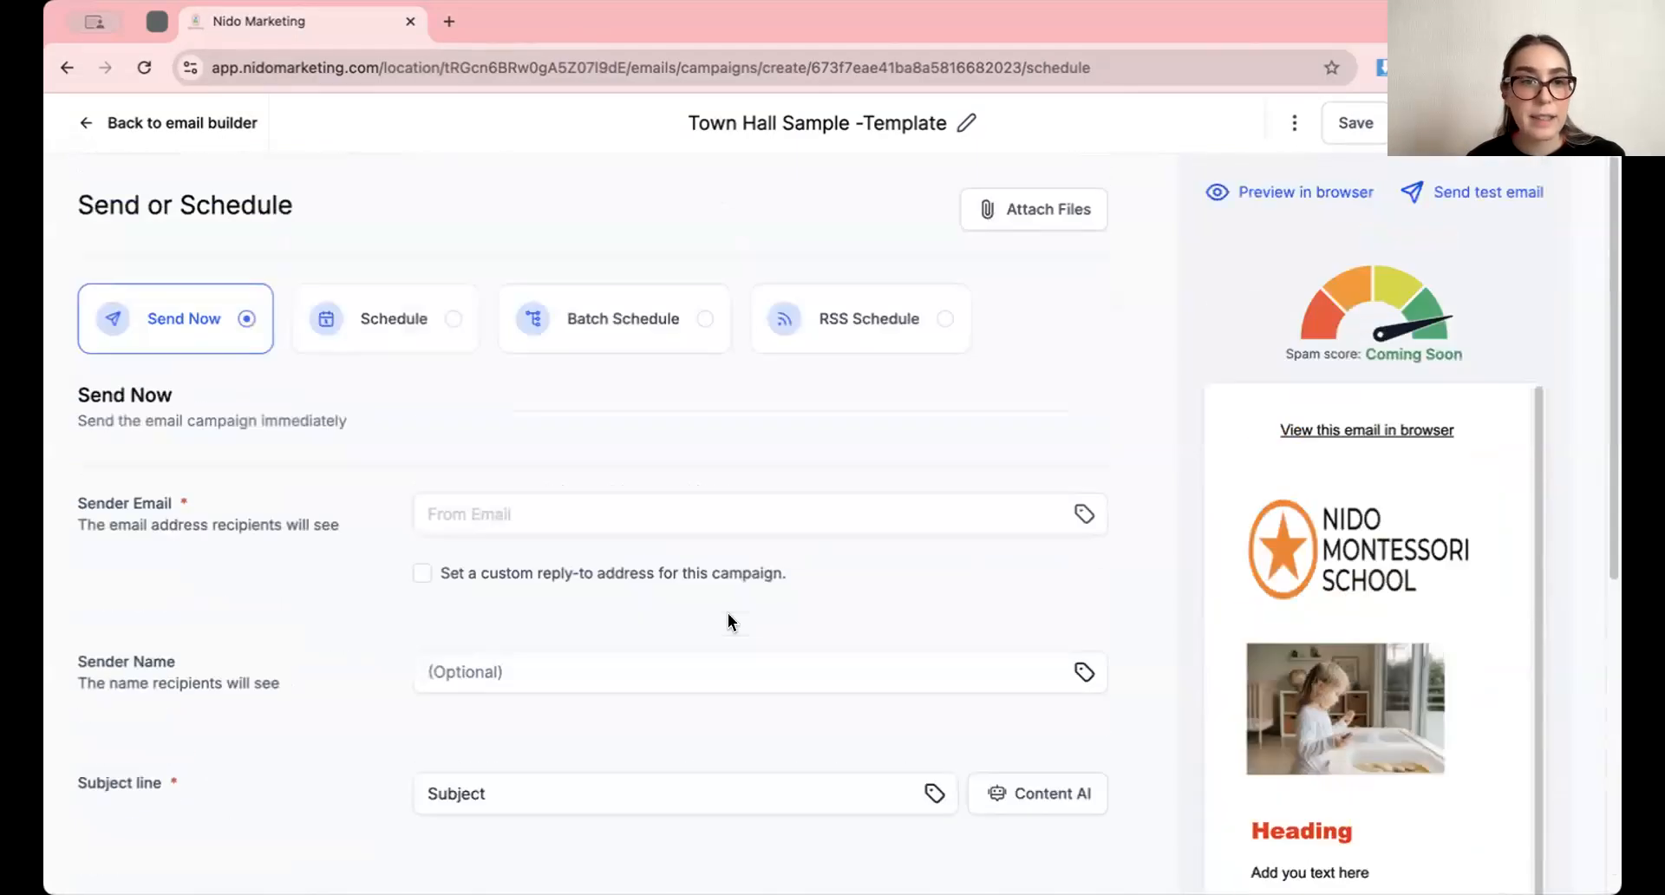
left_click(395, 321)
left_click(558, 502)
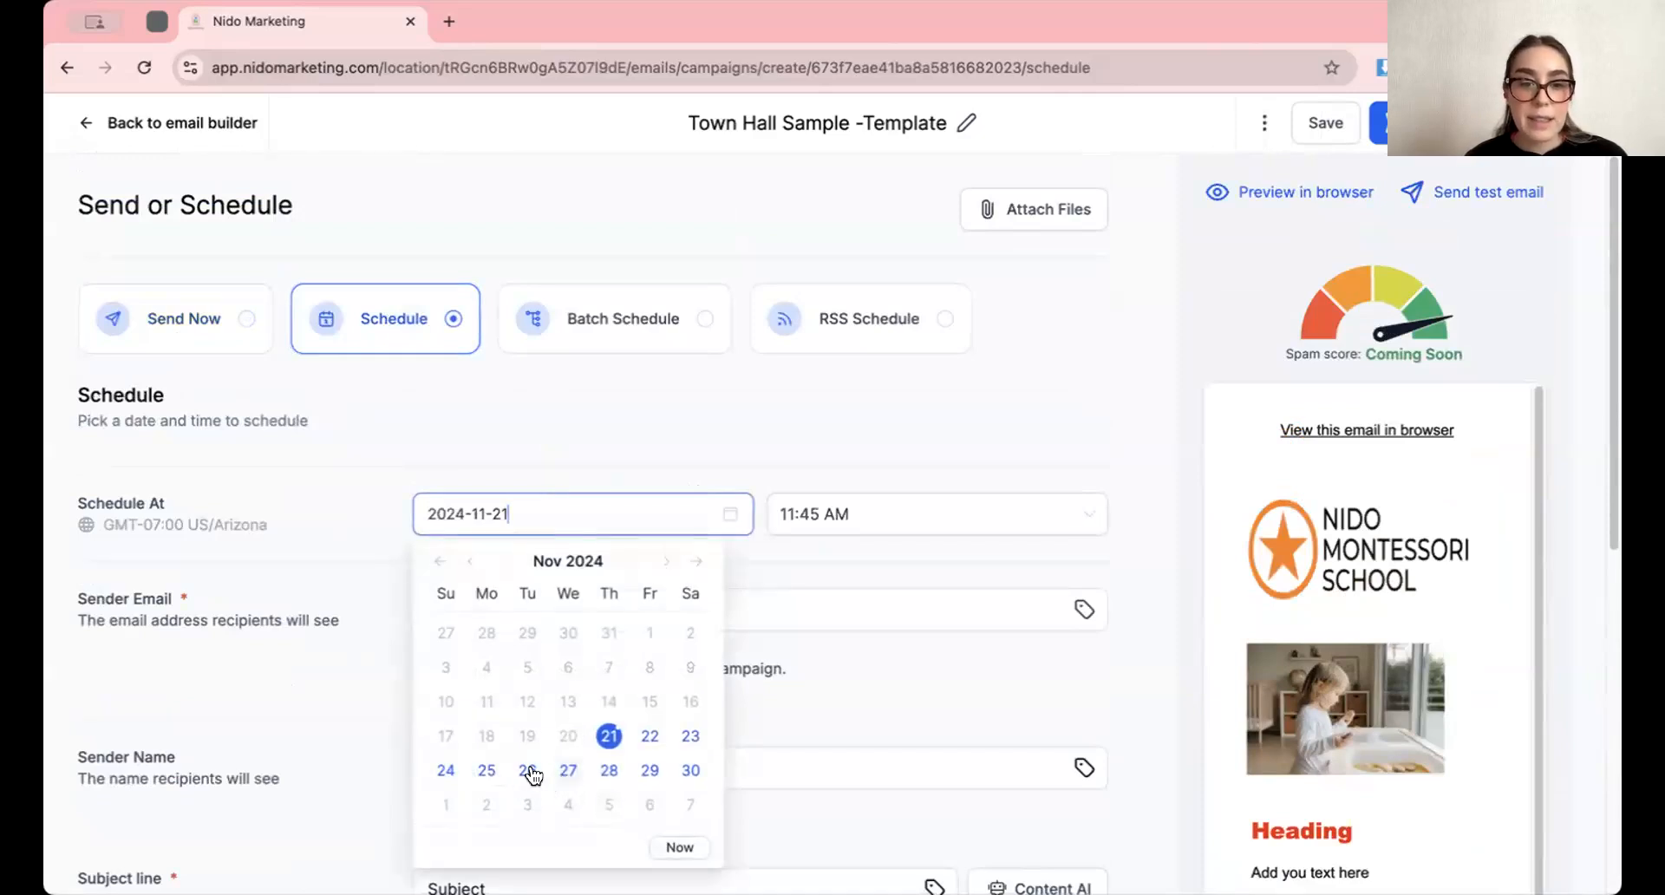
left_click(487, 770)
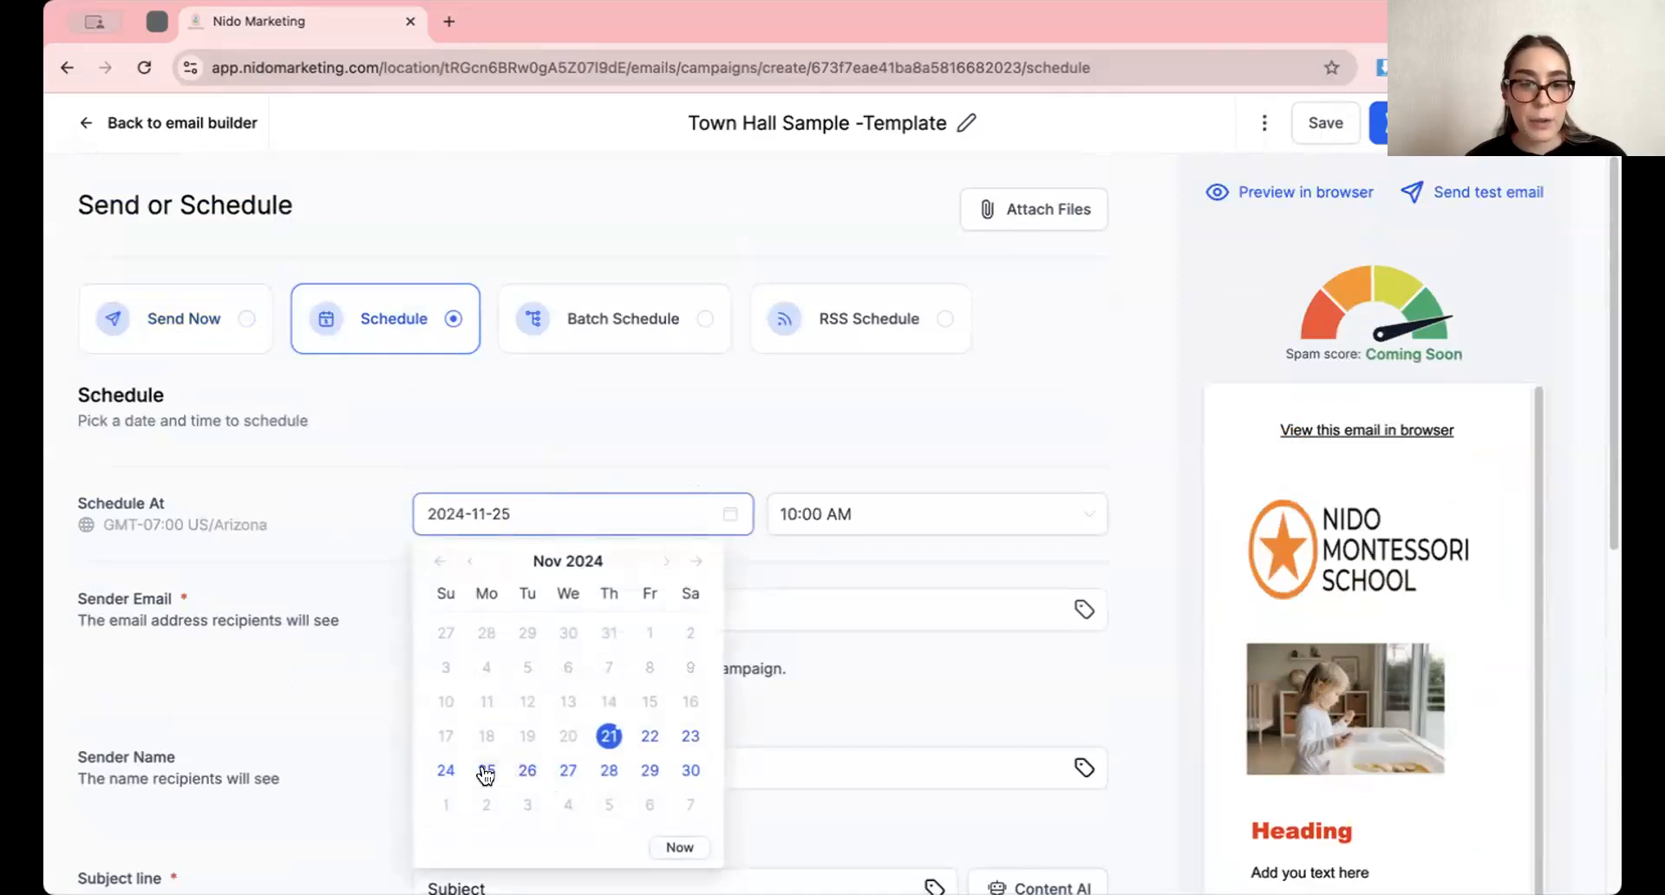
left_click(811, 513)
scroll(860, 592, "down", 3)
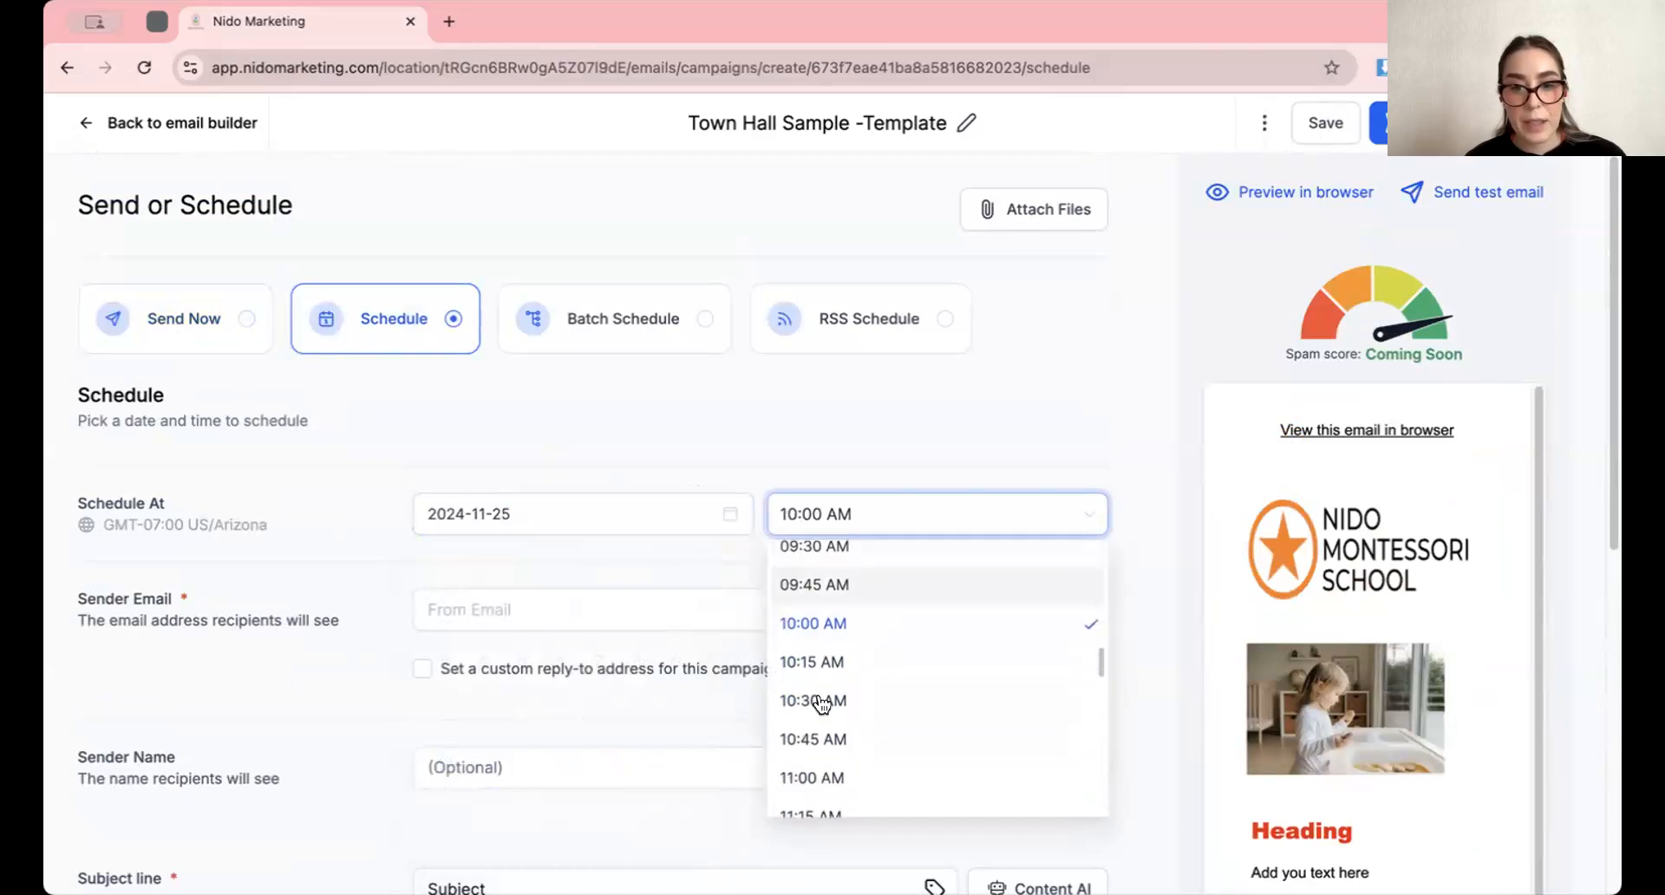
left_click(806, 681)
Review the sender email, sender name and subject line fields of the scheduled campaign
scroll(520, 546, "down", 3)
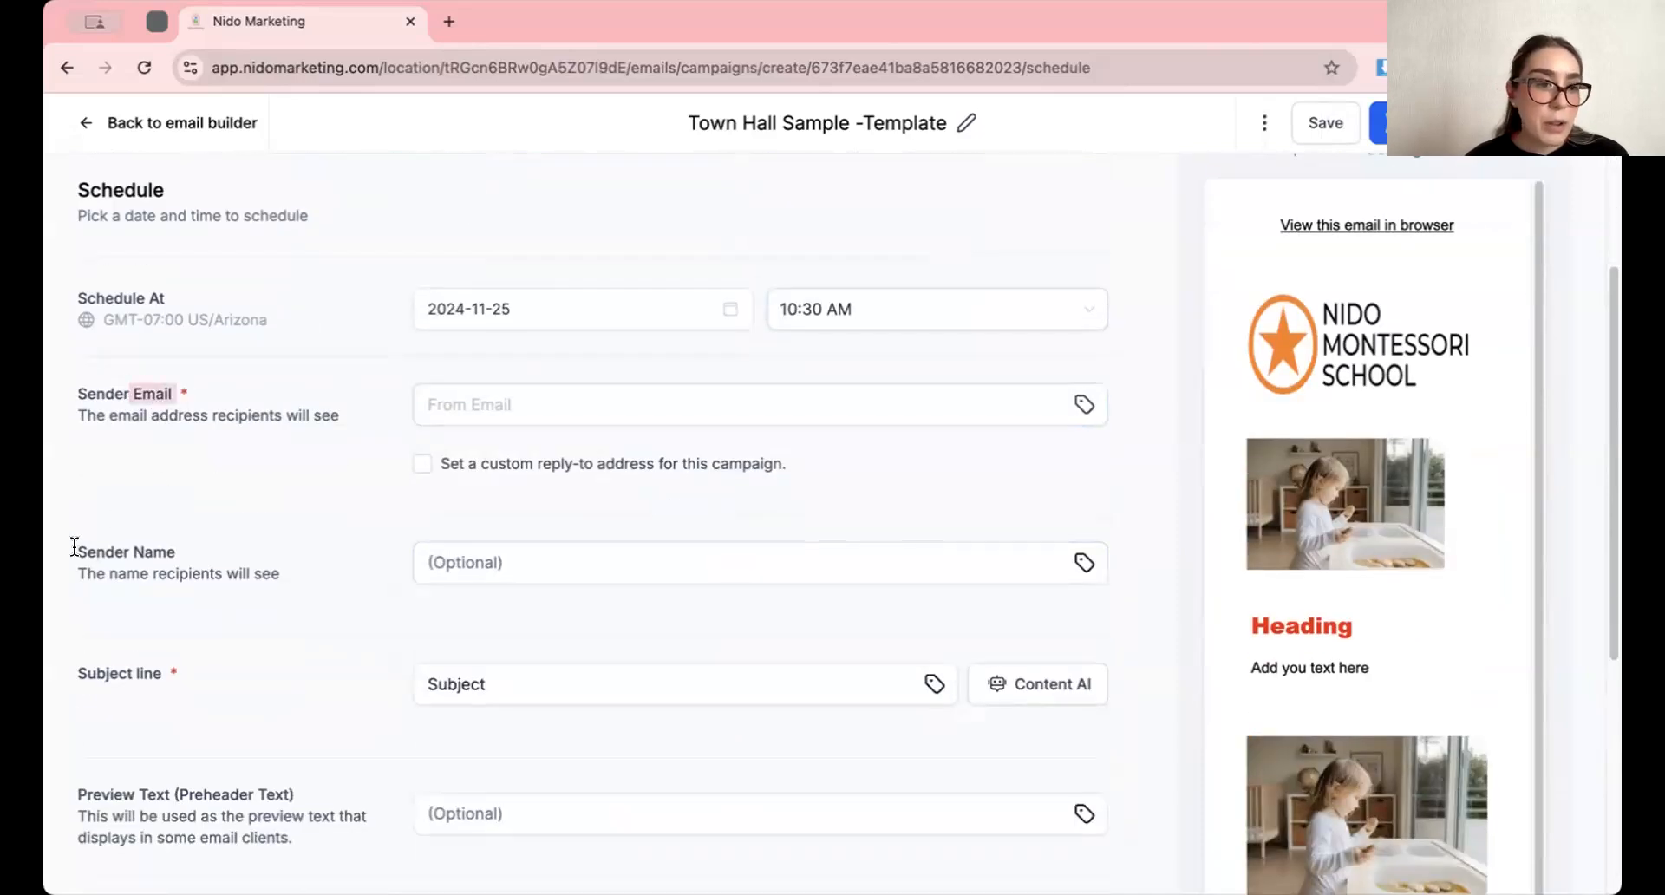
left_click_drag(75, 550, 175, 541)
left_click_drag(84, 386, 160, 393)
left_click_drag(122, 553, 200, 572)
left_click_drag(87, 670, 167, 677)
Set the recipient option to Choose Contacts and select all contacts
scroll(324, 732, "down", 5)
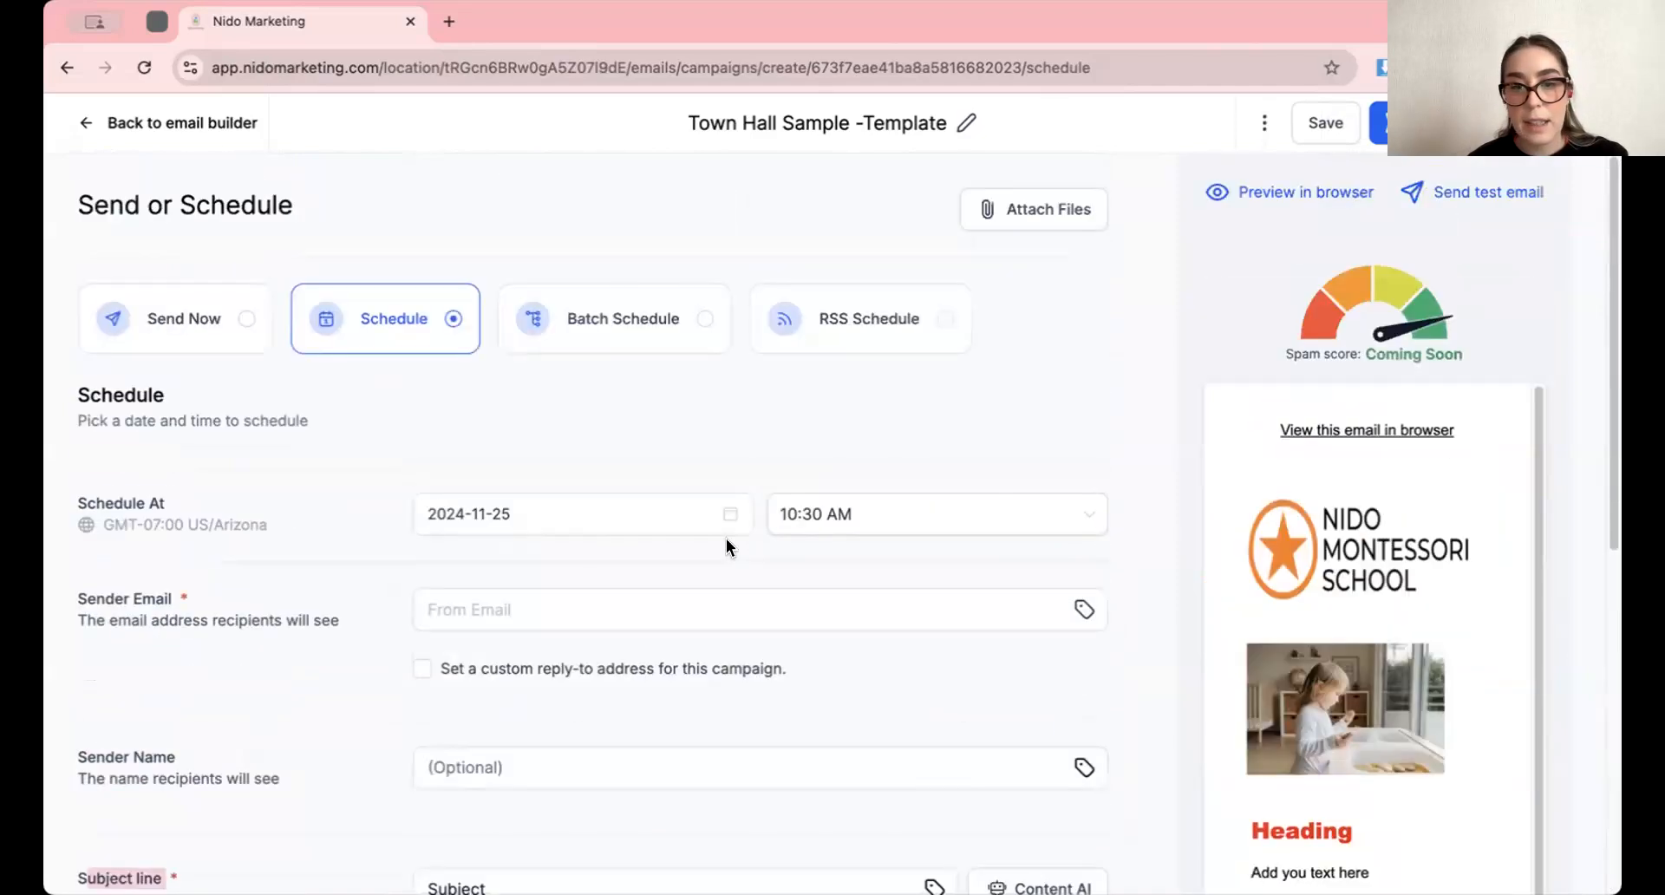
left_click(422, 496)
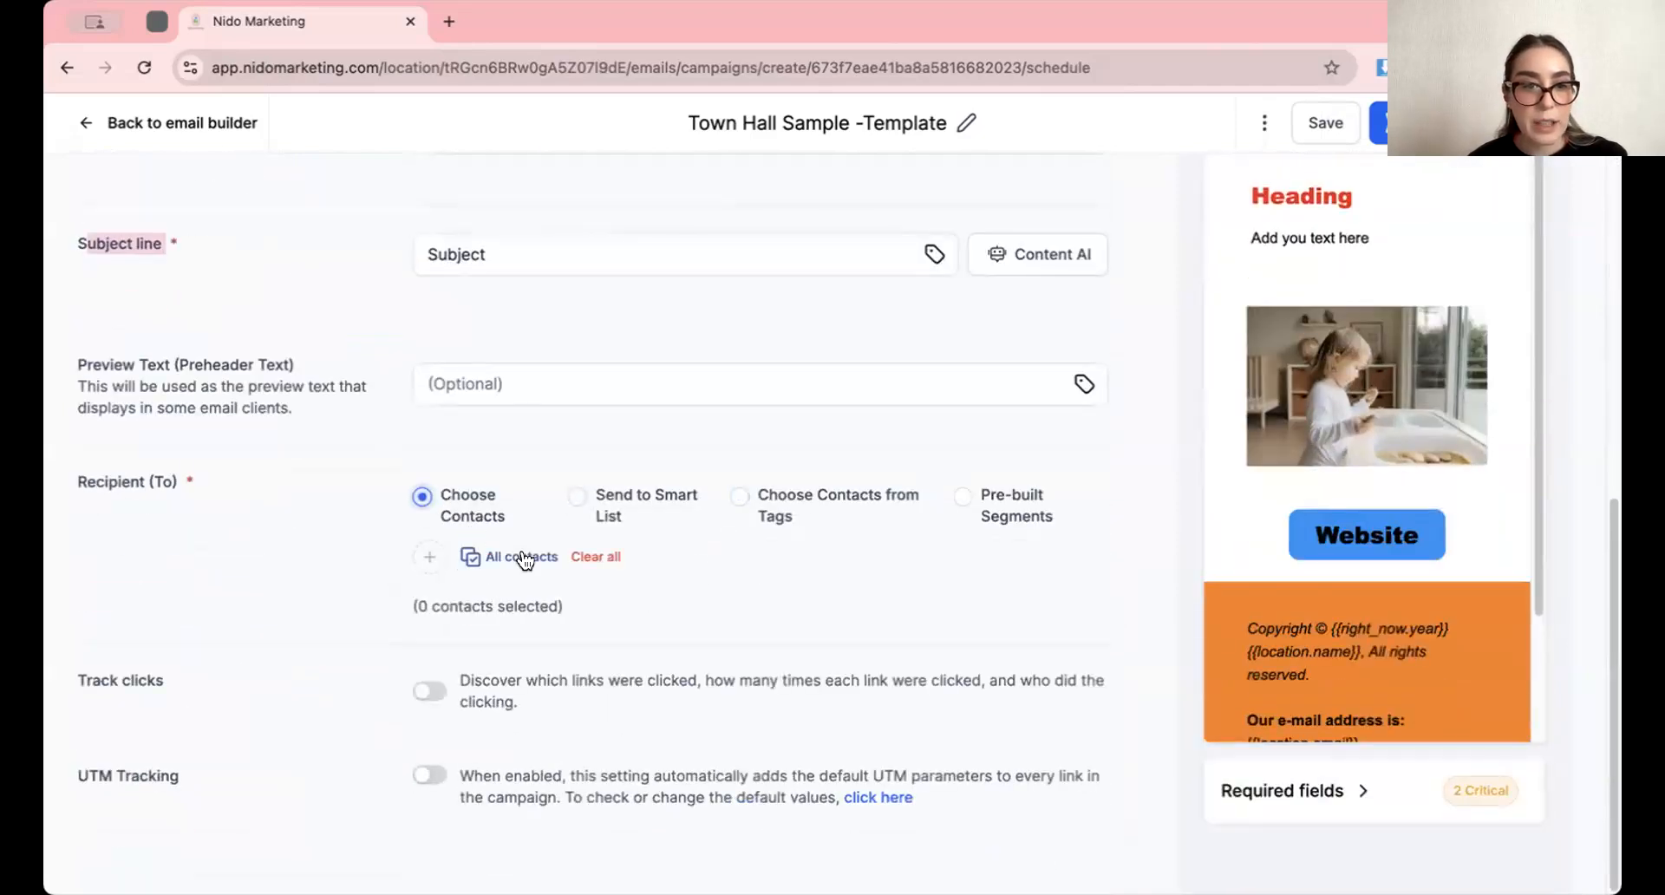
left_click(516, 560)
scroll(742, 543, "up", 7)
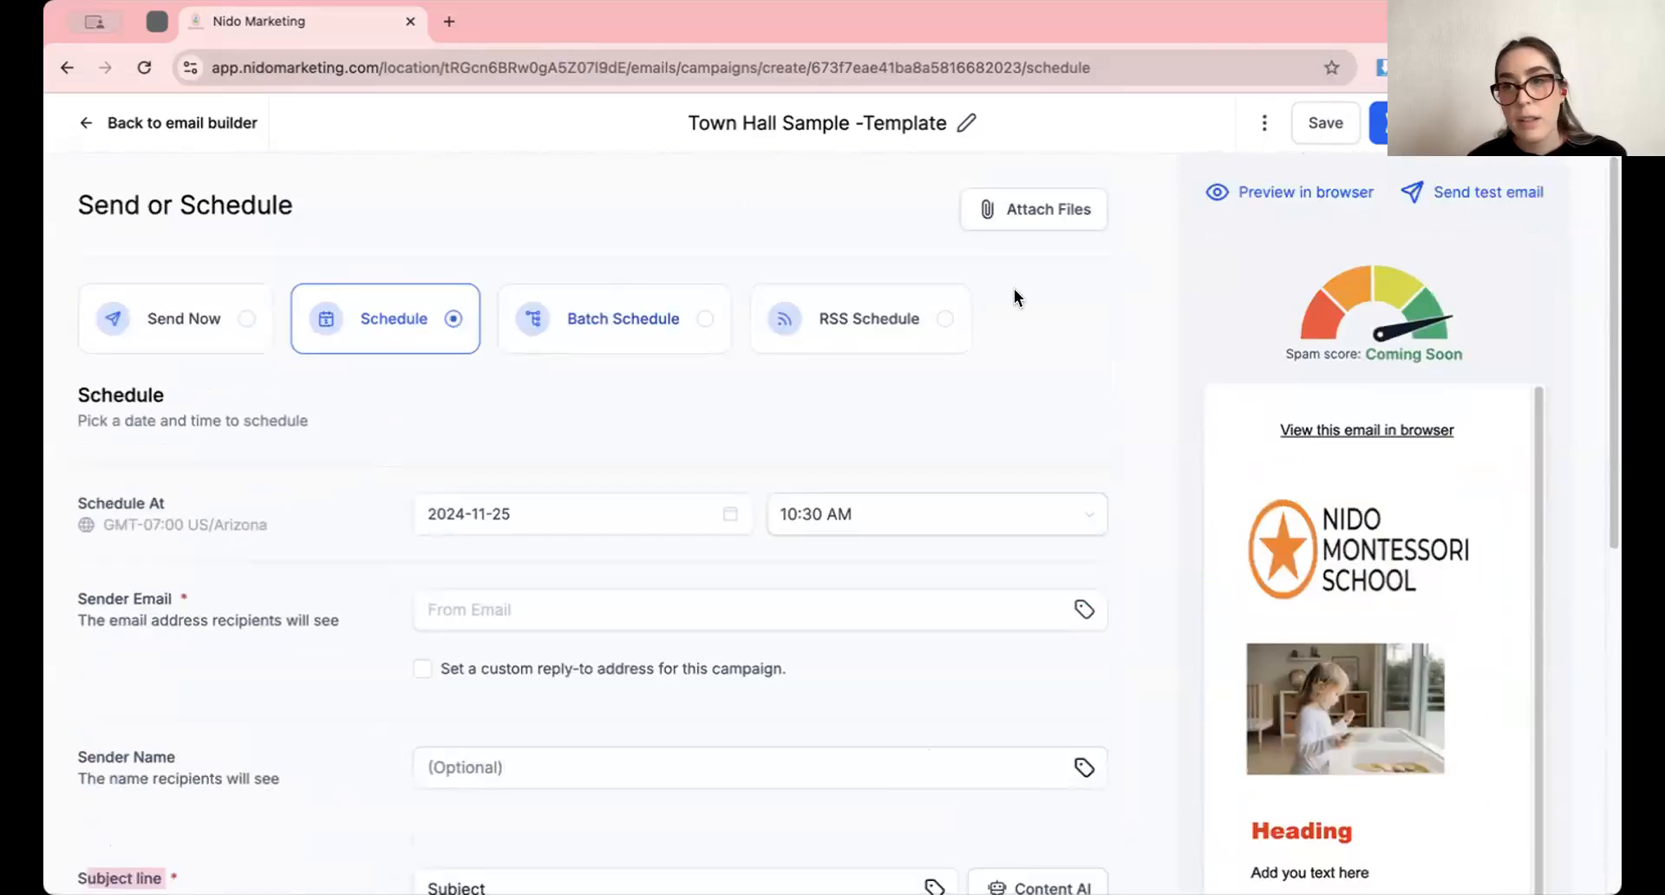
left_click(599, 332)
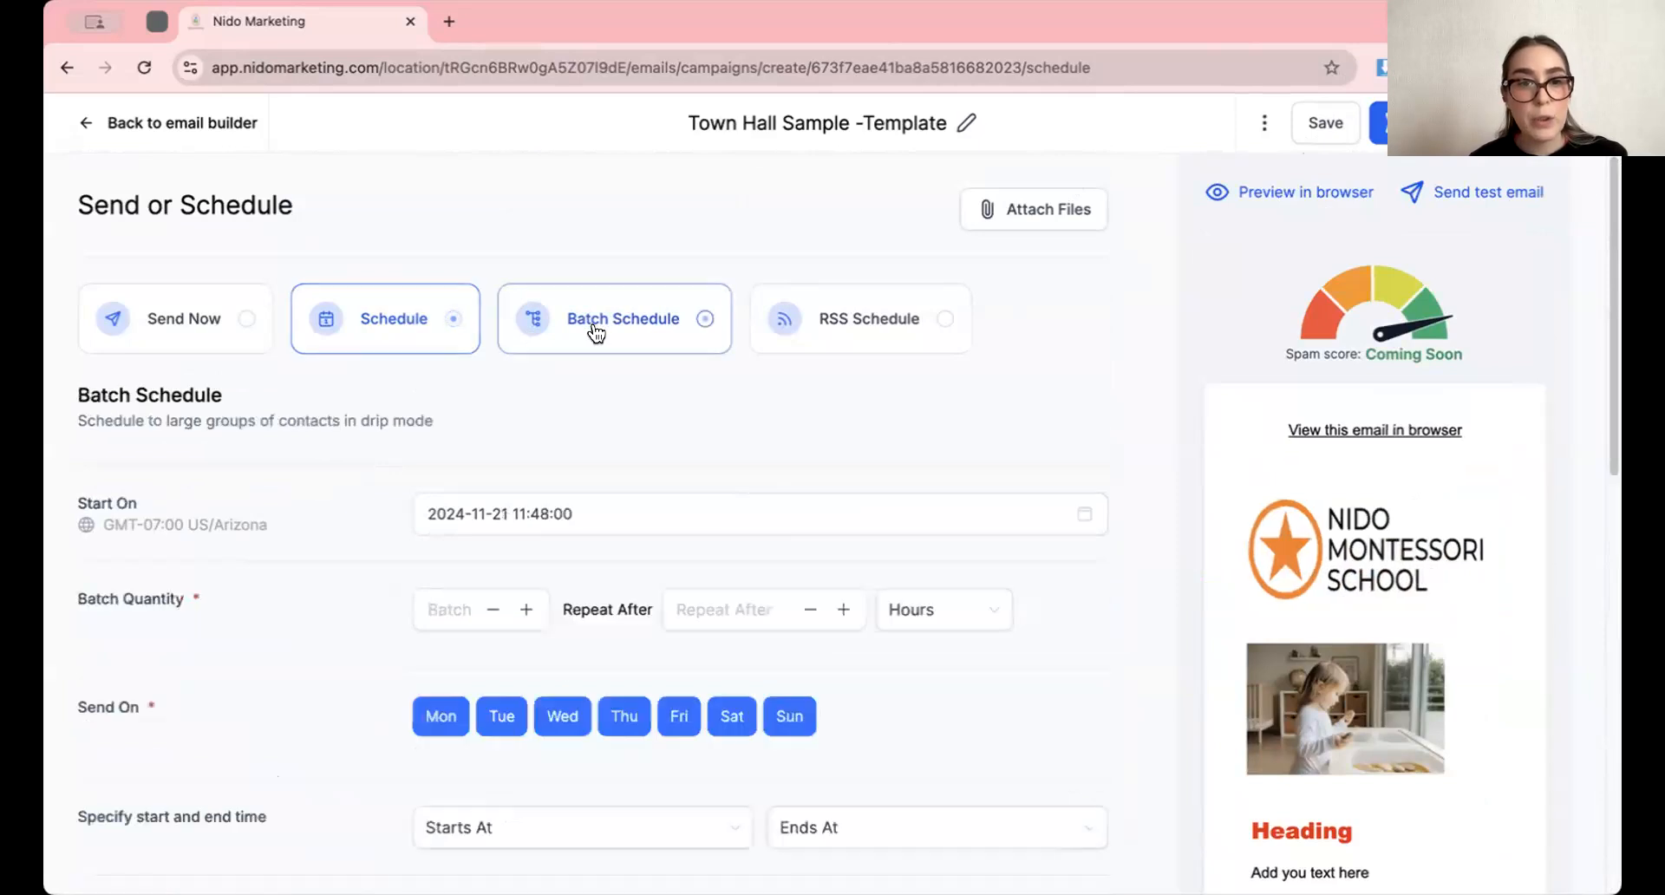
left_click(602, 509)
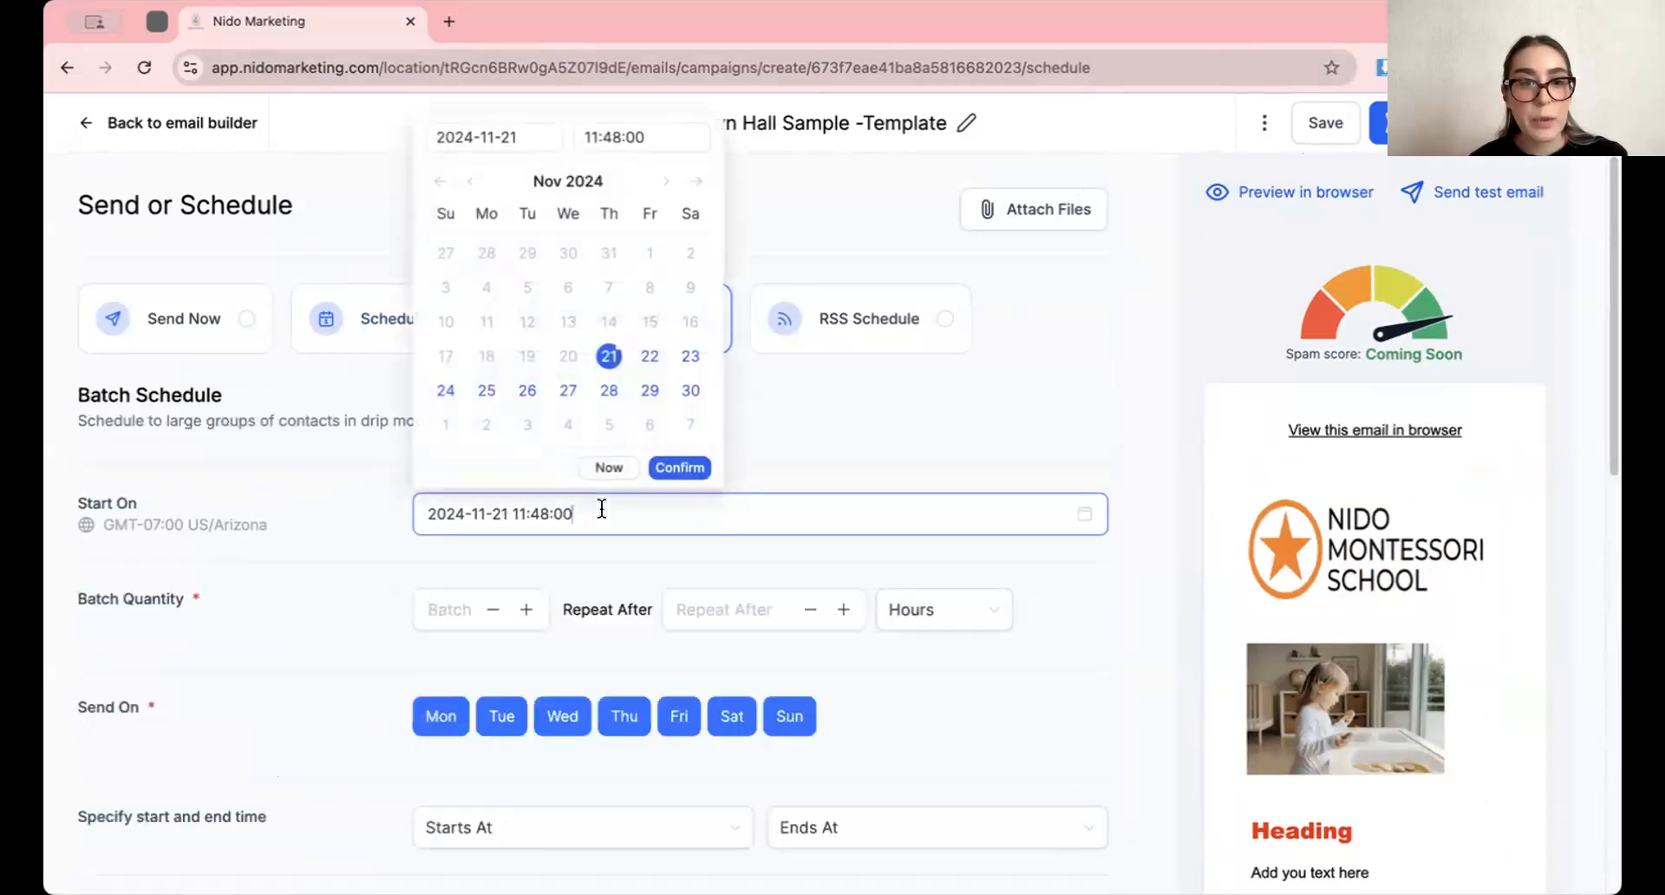
left_click(649, 357)
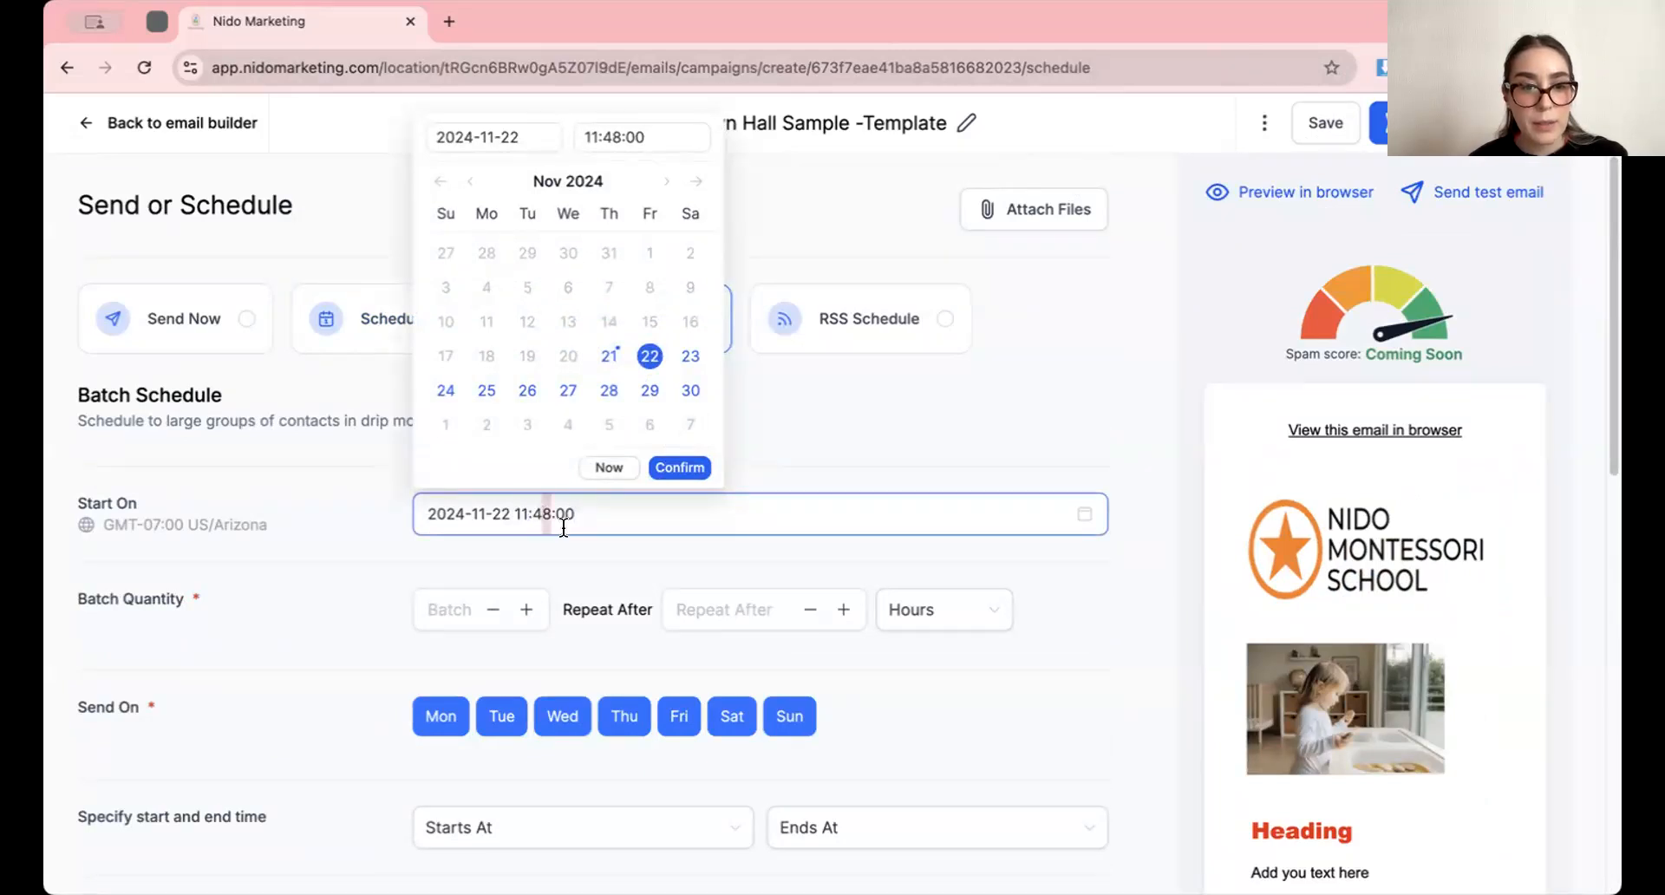
type("00")
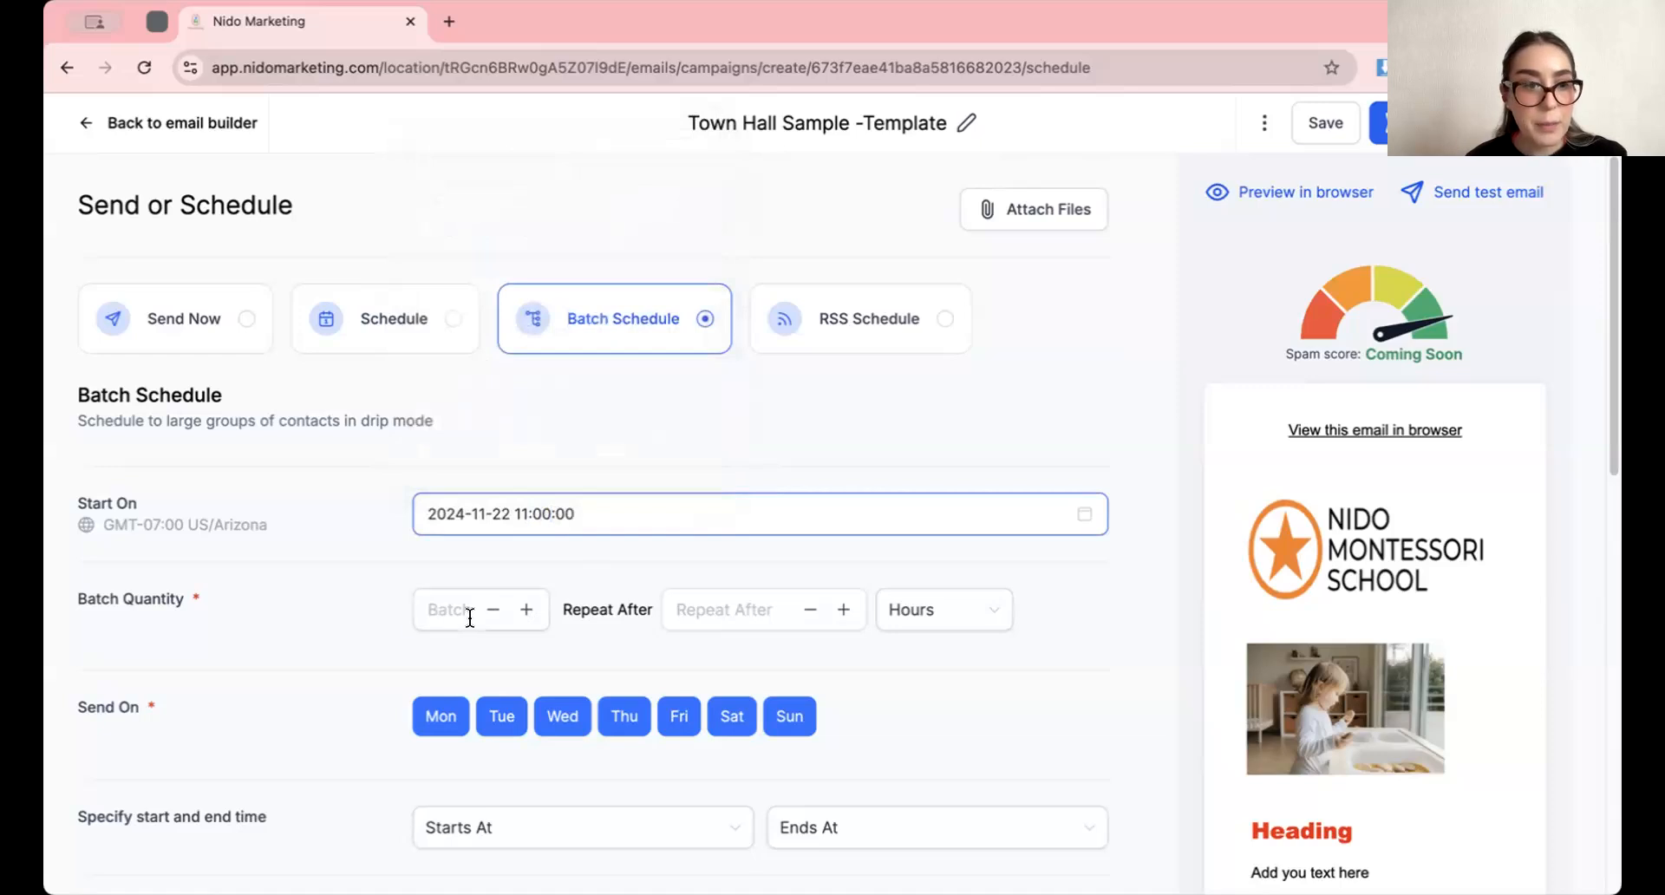
Set the batch quantity to 10 with a repeat after 1 day, and exclude Sunday from the sending days
left_click(473, 612)
type("10")
left_click(741, 613)
left_click(886, 610)
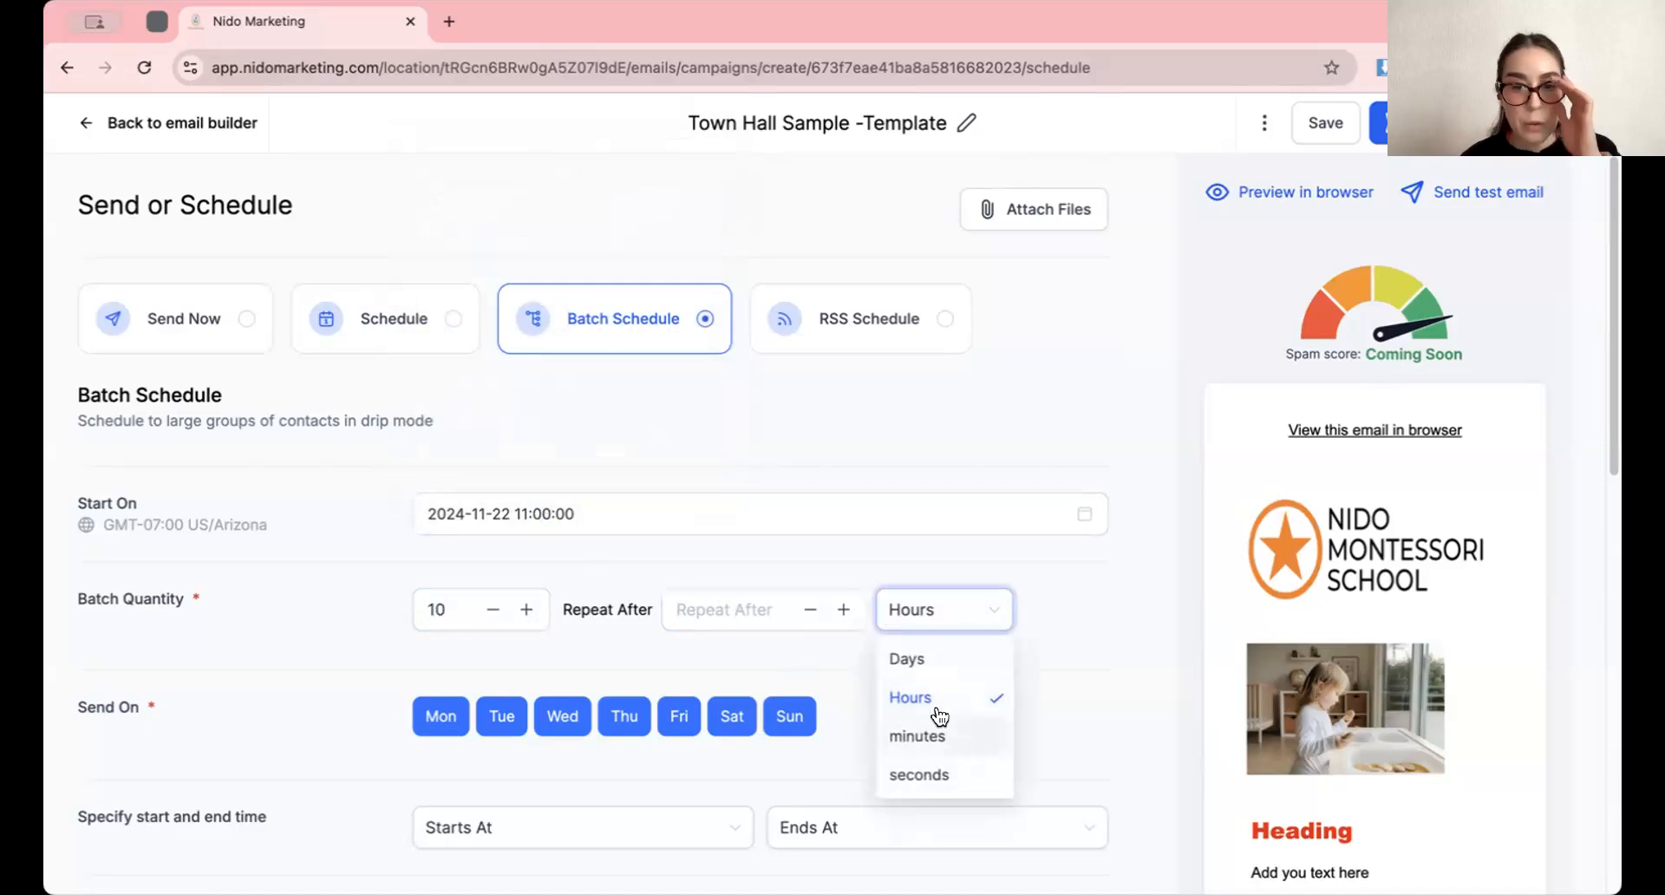
left_click(935, 664)
left_click(769, 609)
type("1")
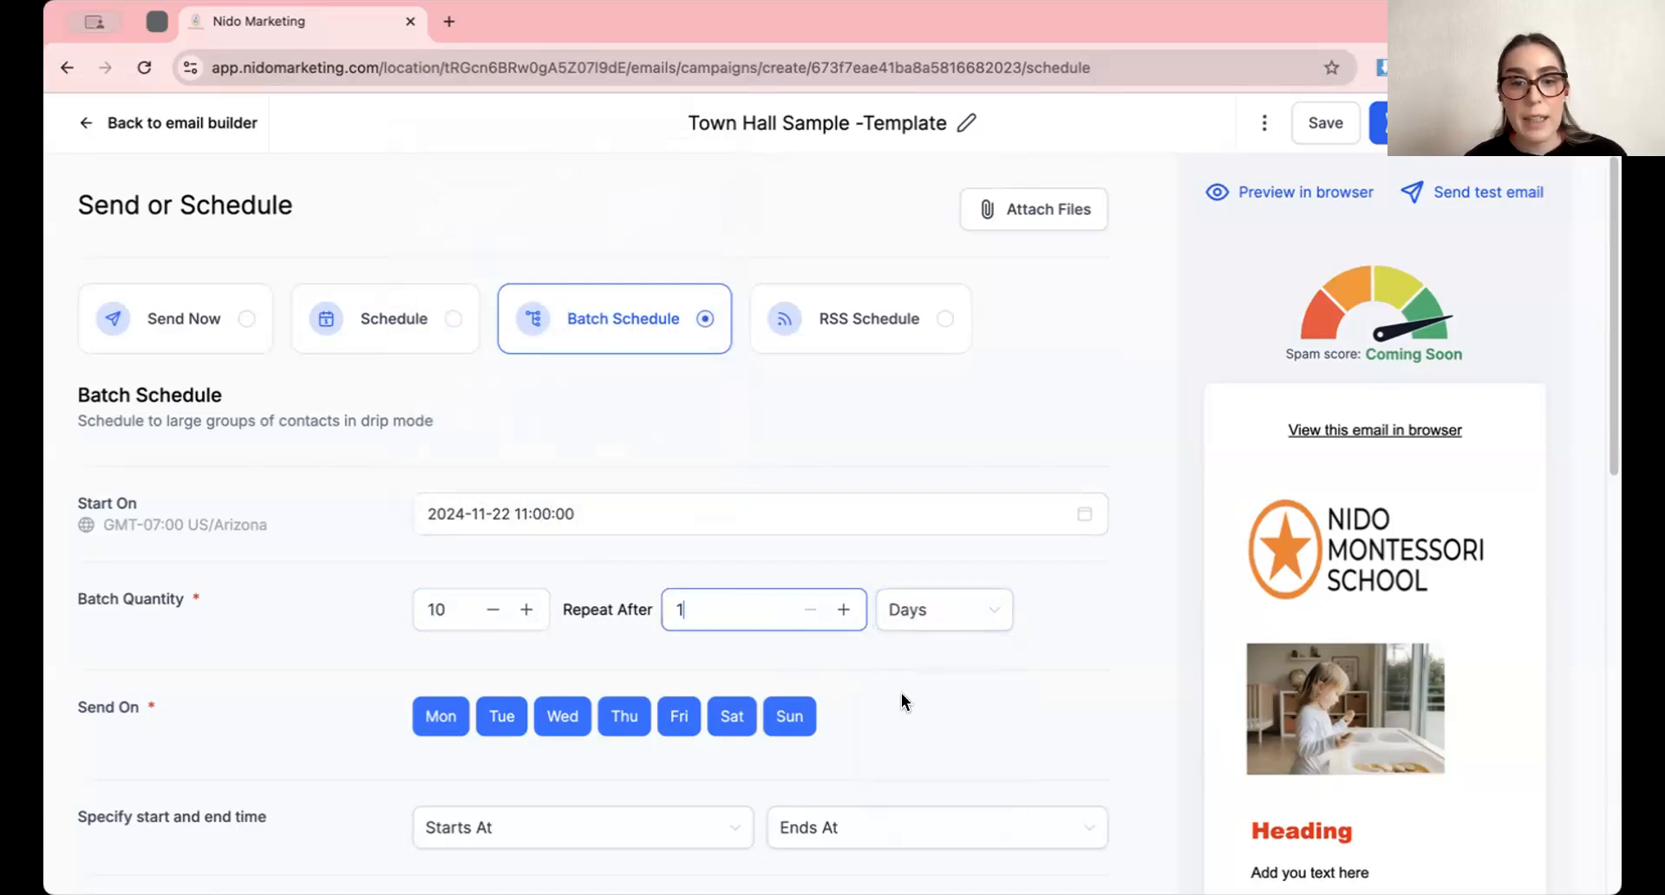
left_click(902, 694)
Review the batch campaign's sender email, sender name, subject line, recipient and tracking settings
scroll(867, 625, "down", 2)
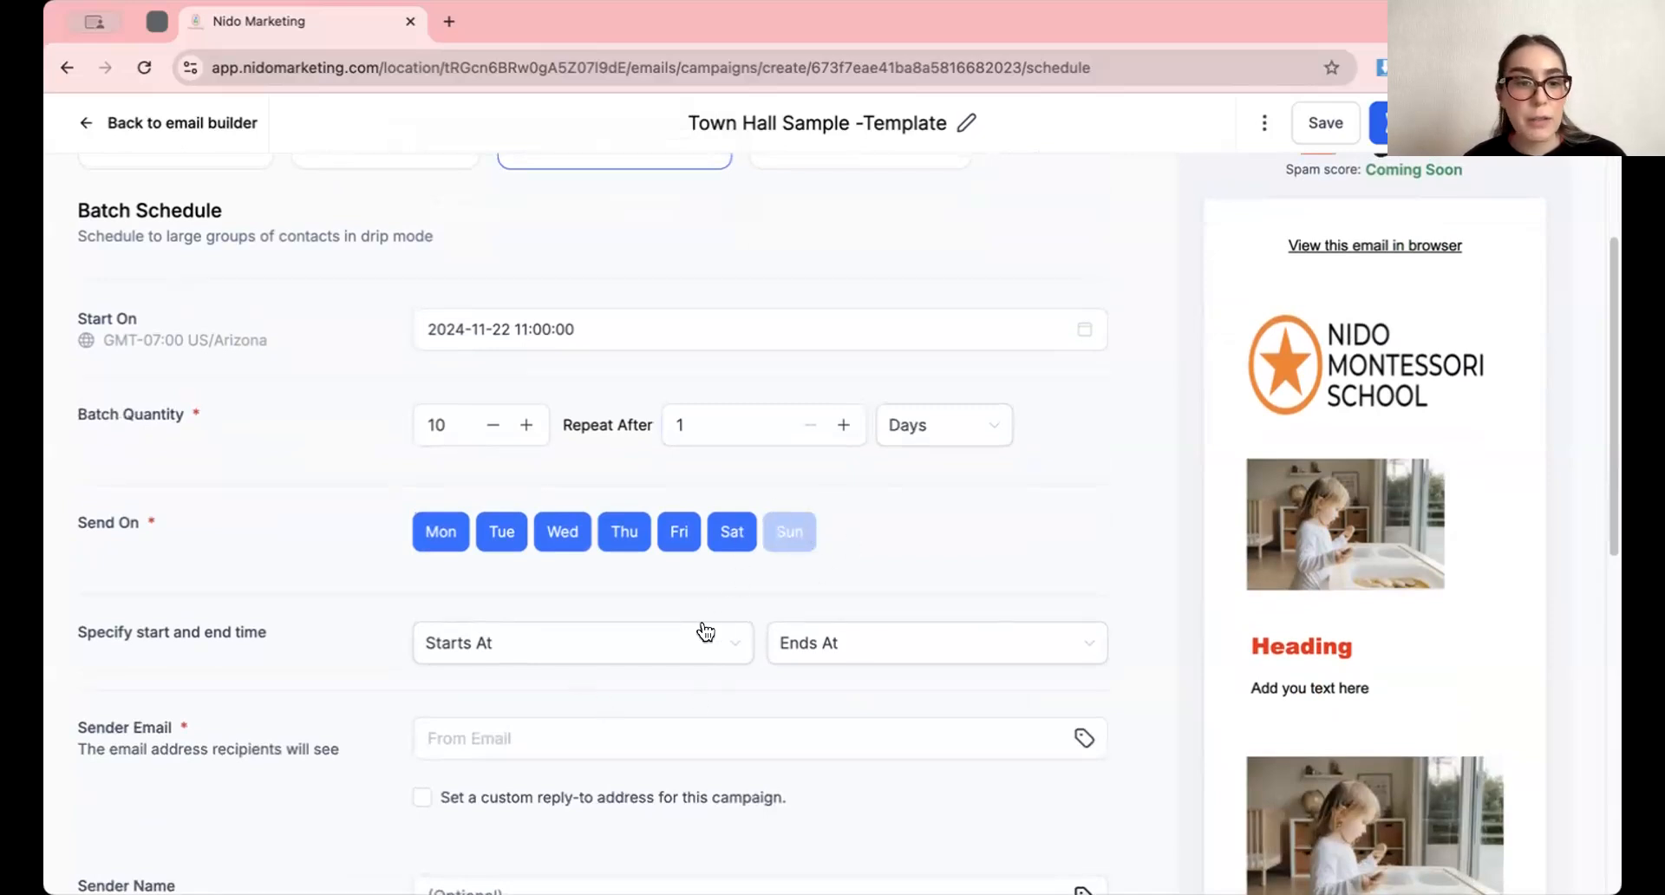
scroll(705, 631, "down", 4)
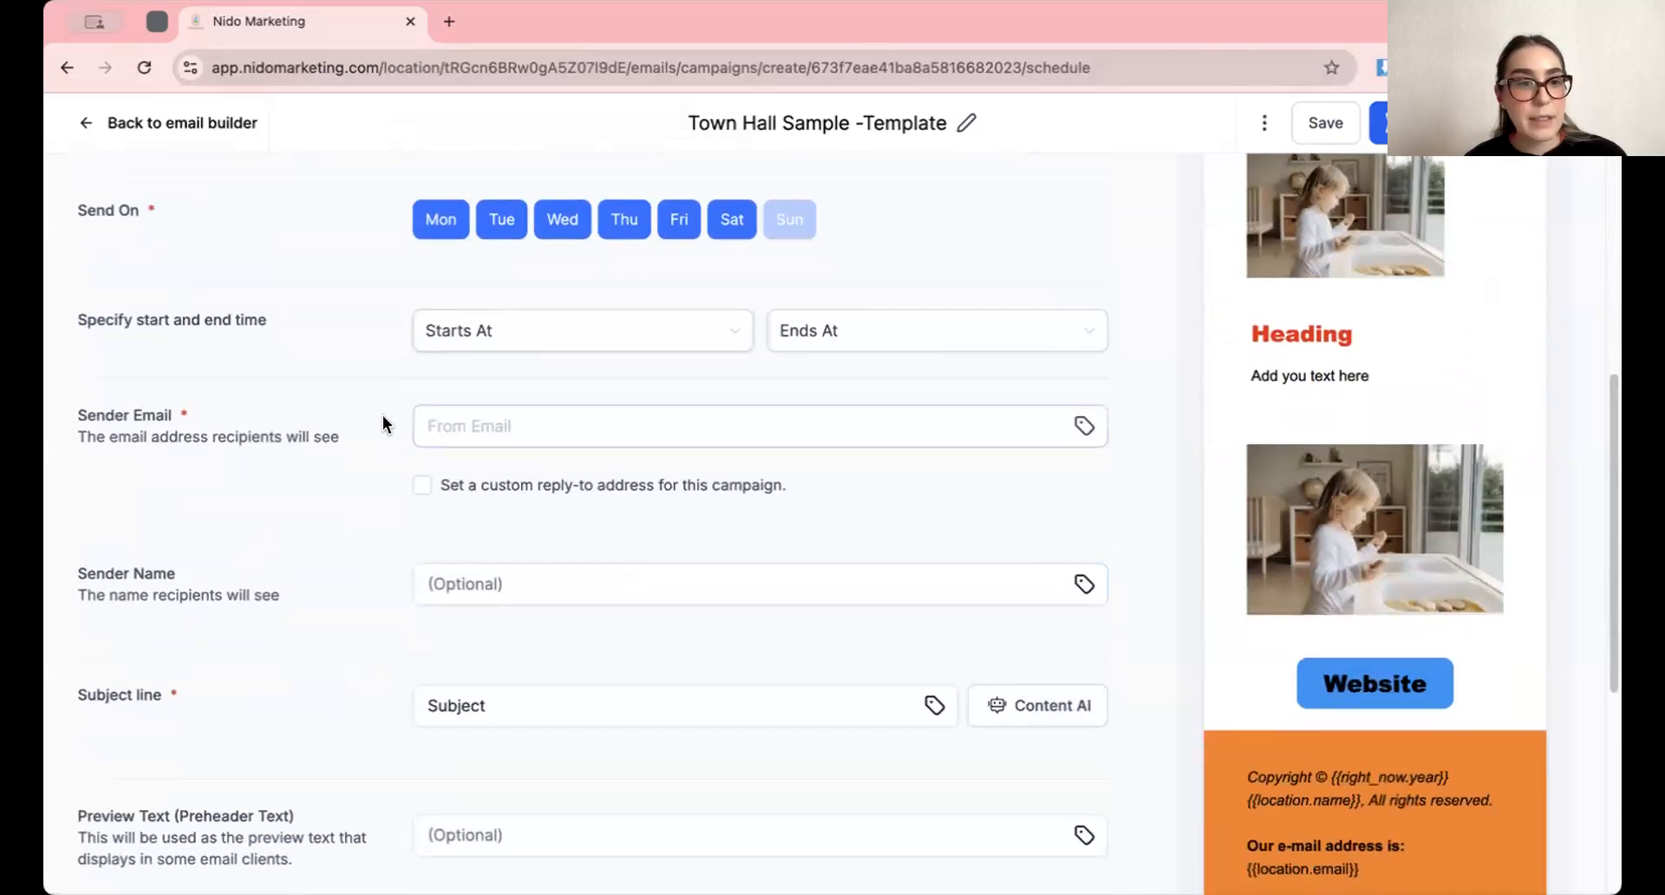
left_click_drag(75, 412, 174, 420)
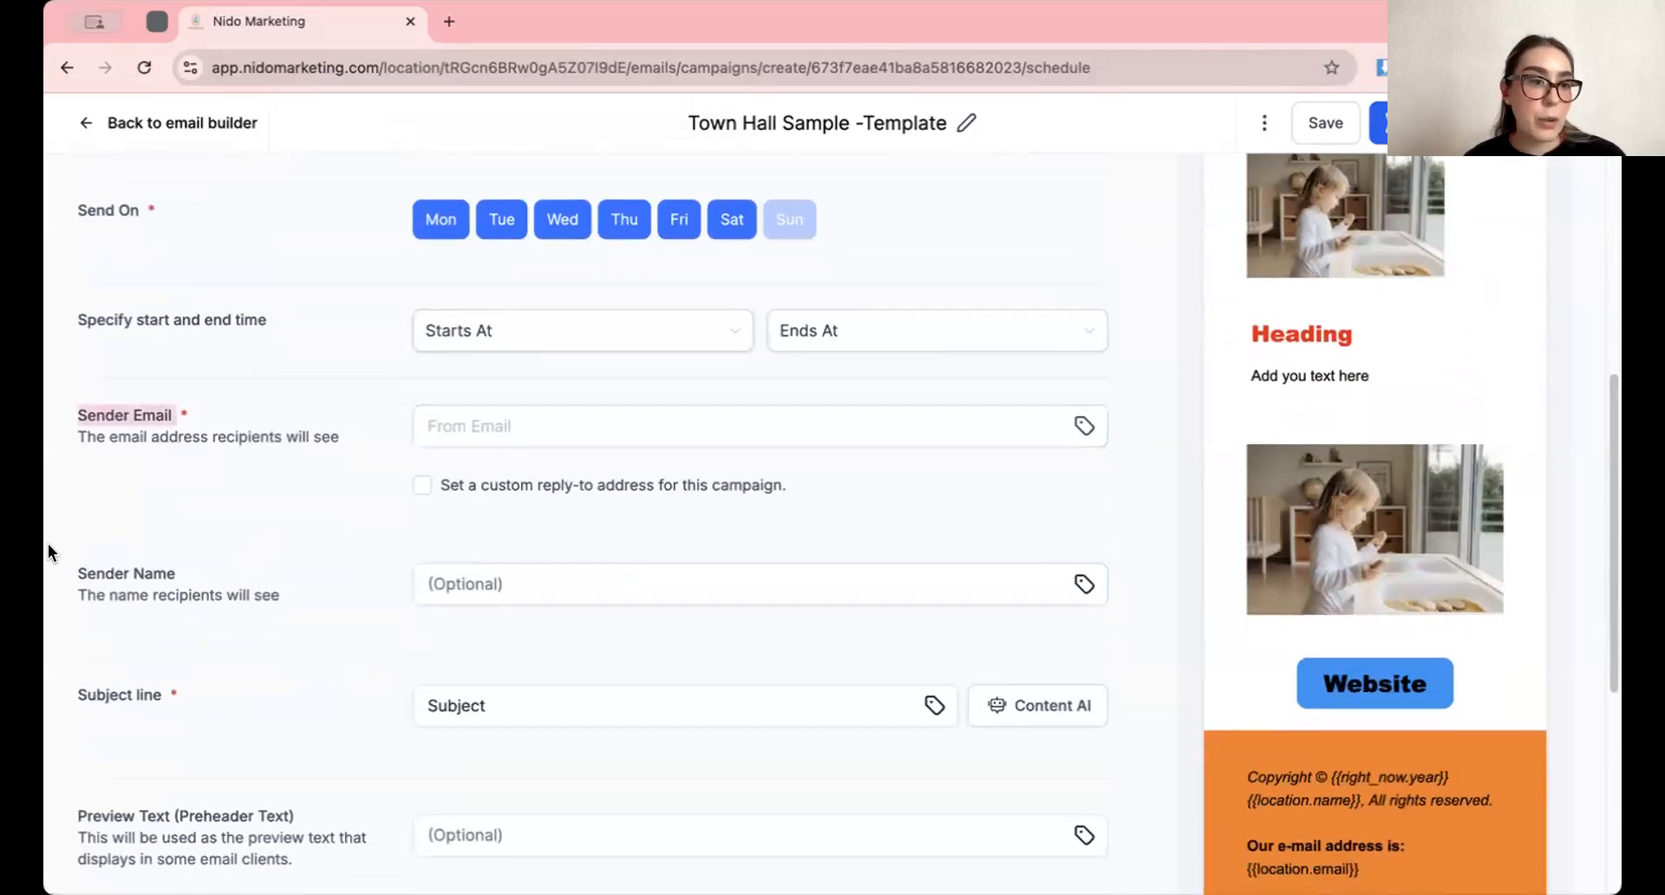
left_click_drag(71, 572, 208, 601)
scroll(80, 572, "down", 2)
scroll(208, 601, "down", 2)
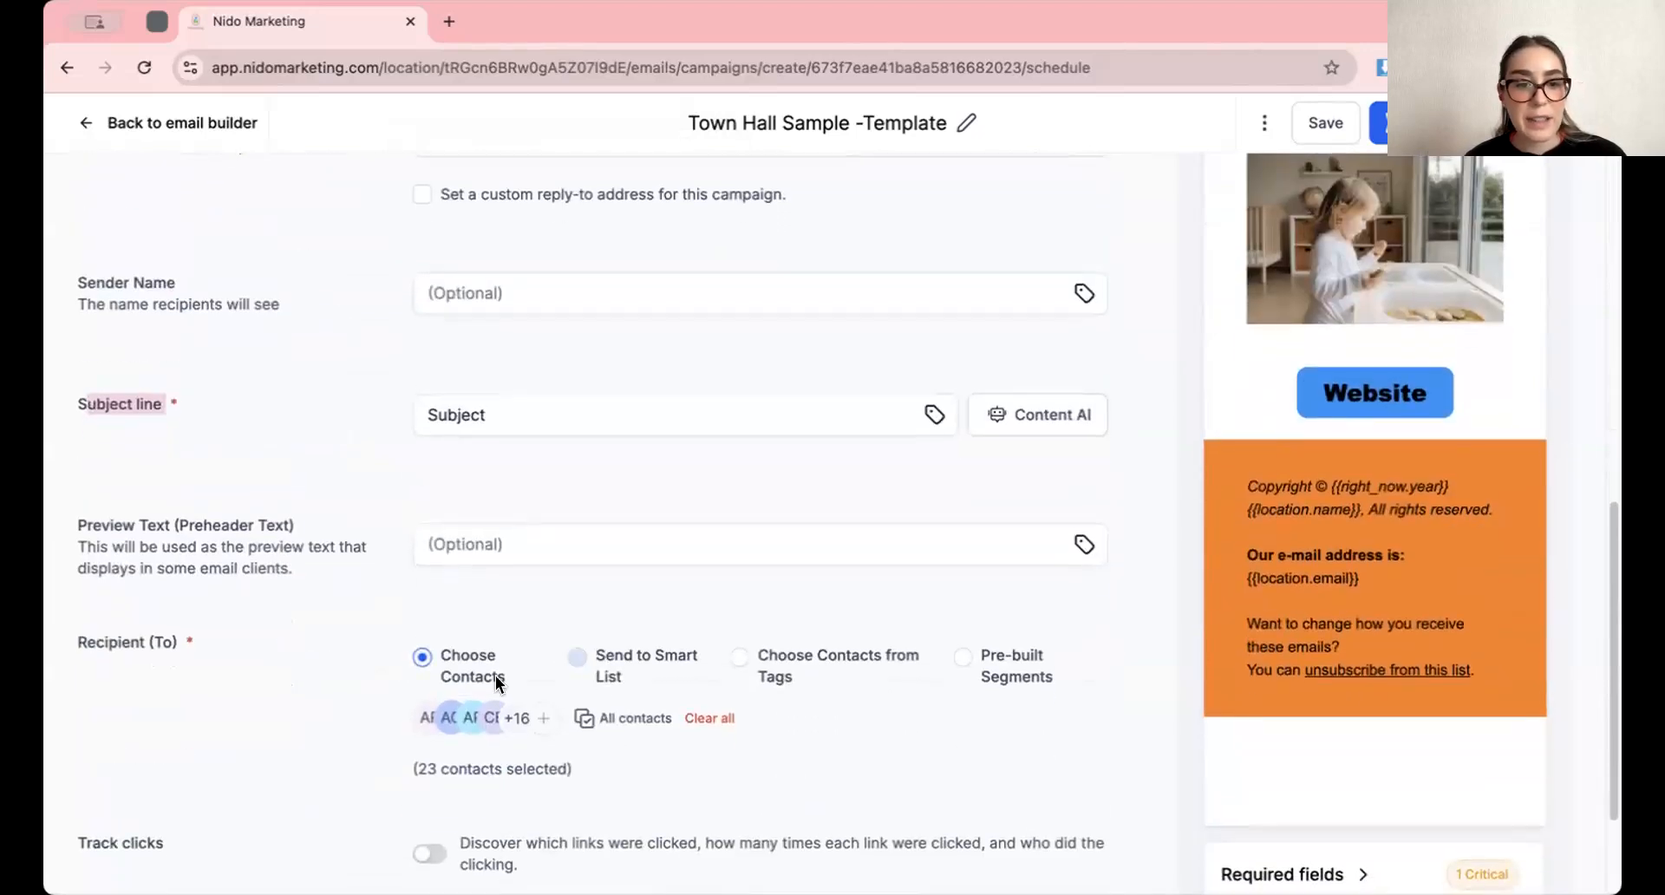
scroll(462, 706, "down", 2)
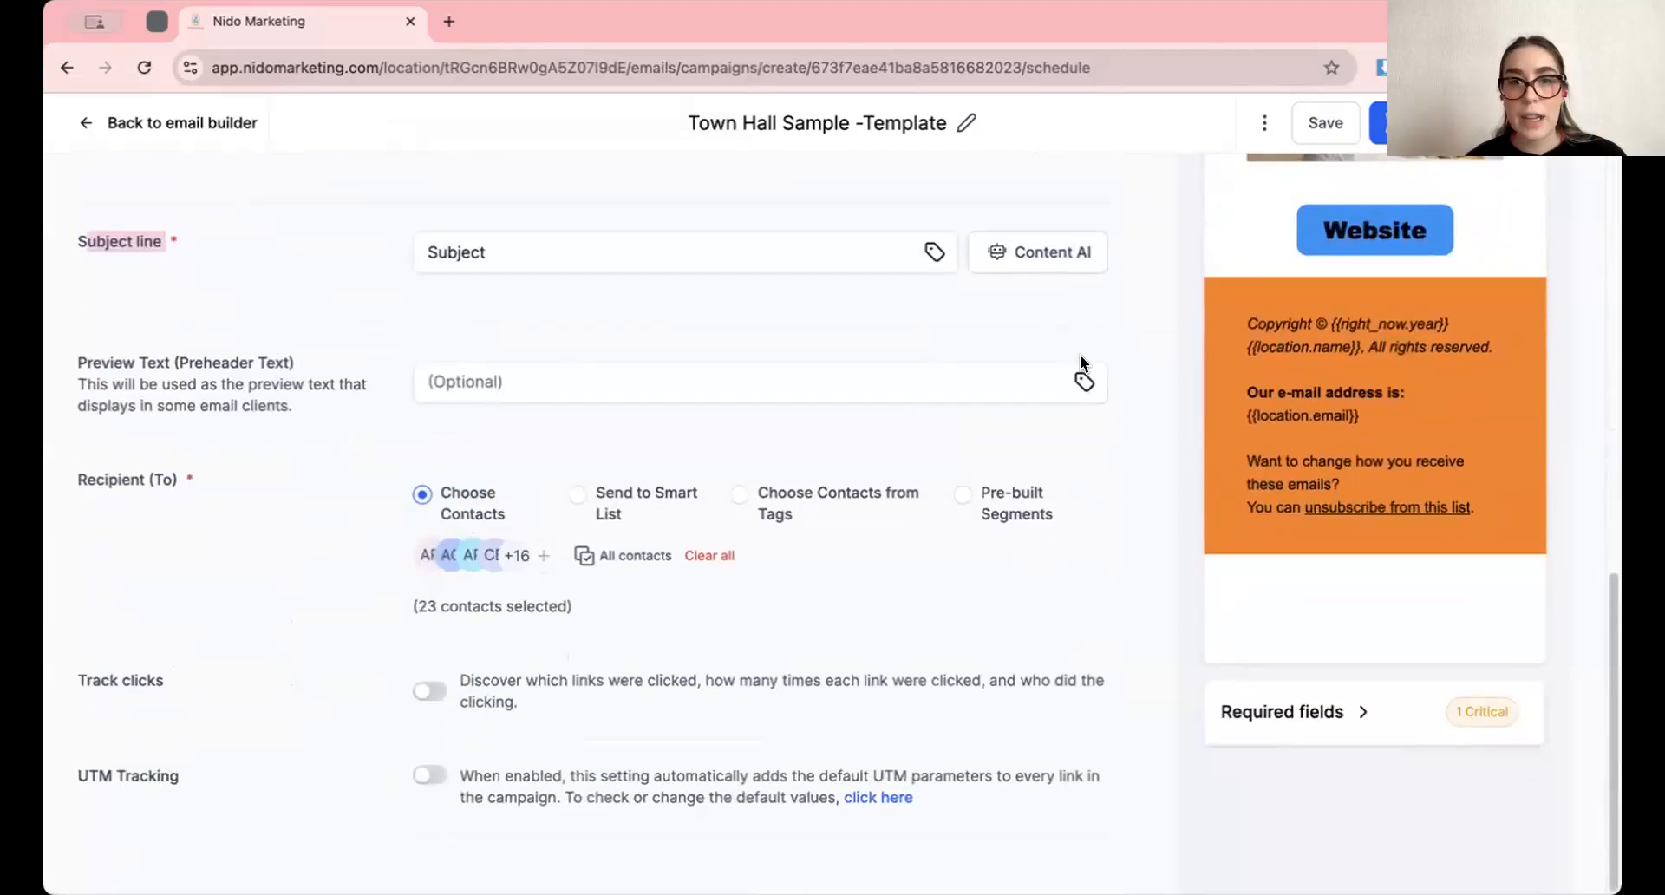
scroll(1151, 275, "up", 8)
scroll(1116, 256, "up", 2)
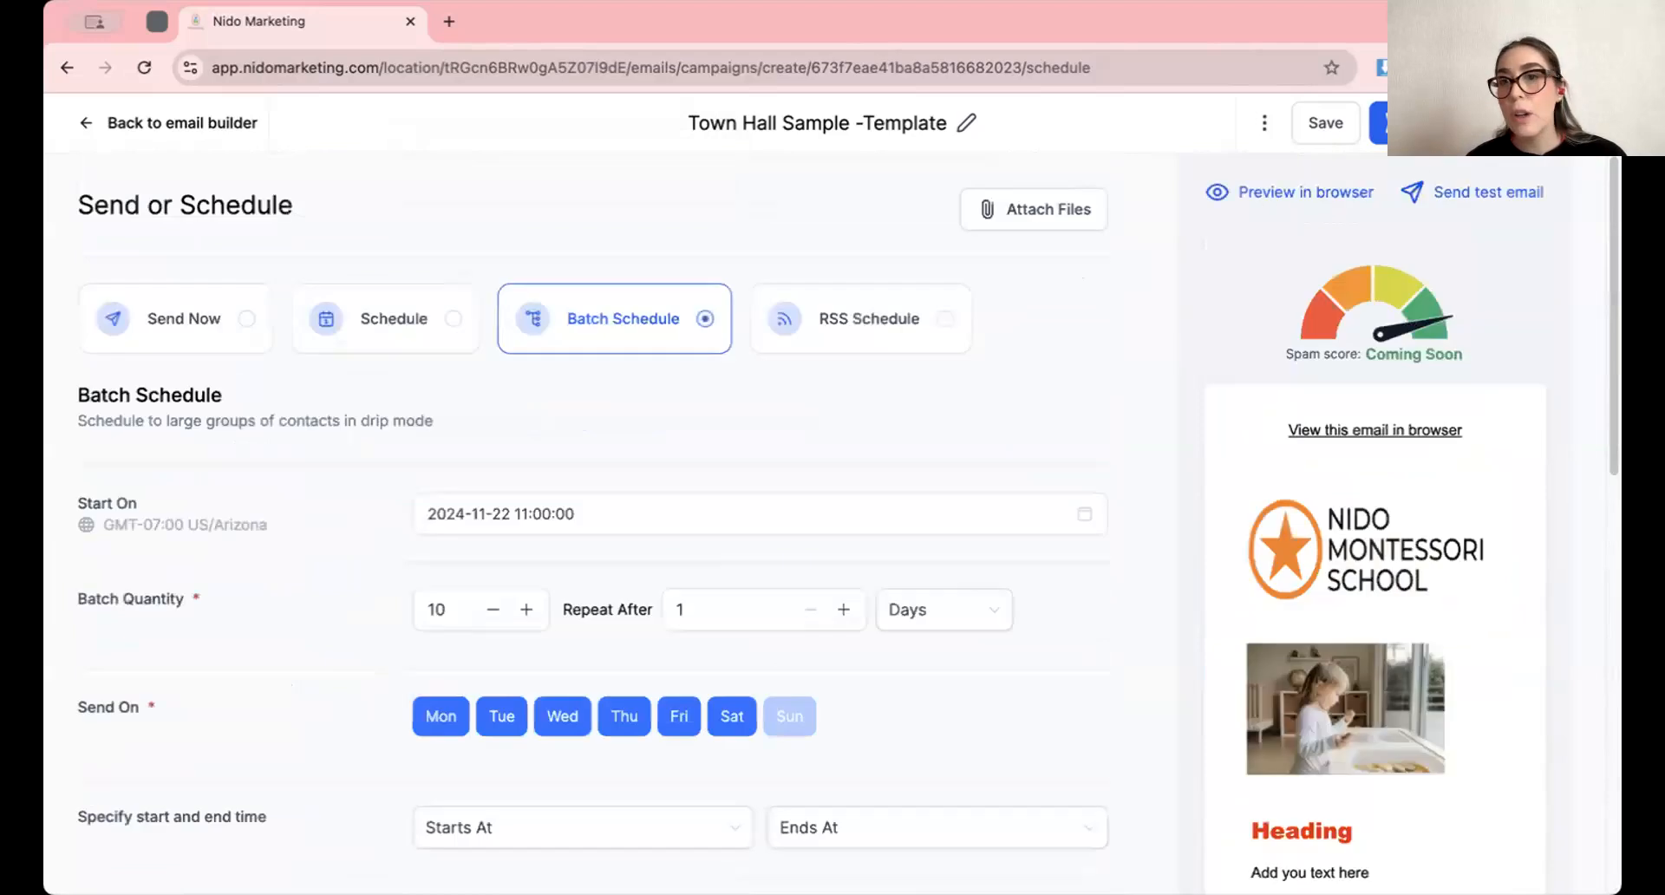
Preview the campaign email in the browser and look through its full layout
left_click(1273, 193)
scroll(809, 452, "down", 3)
scroll(810, 453, "down", 1)
scroll(809, 453, "up", 4)
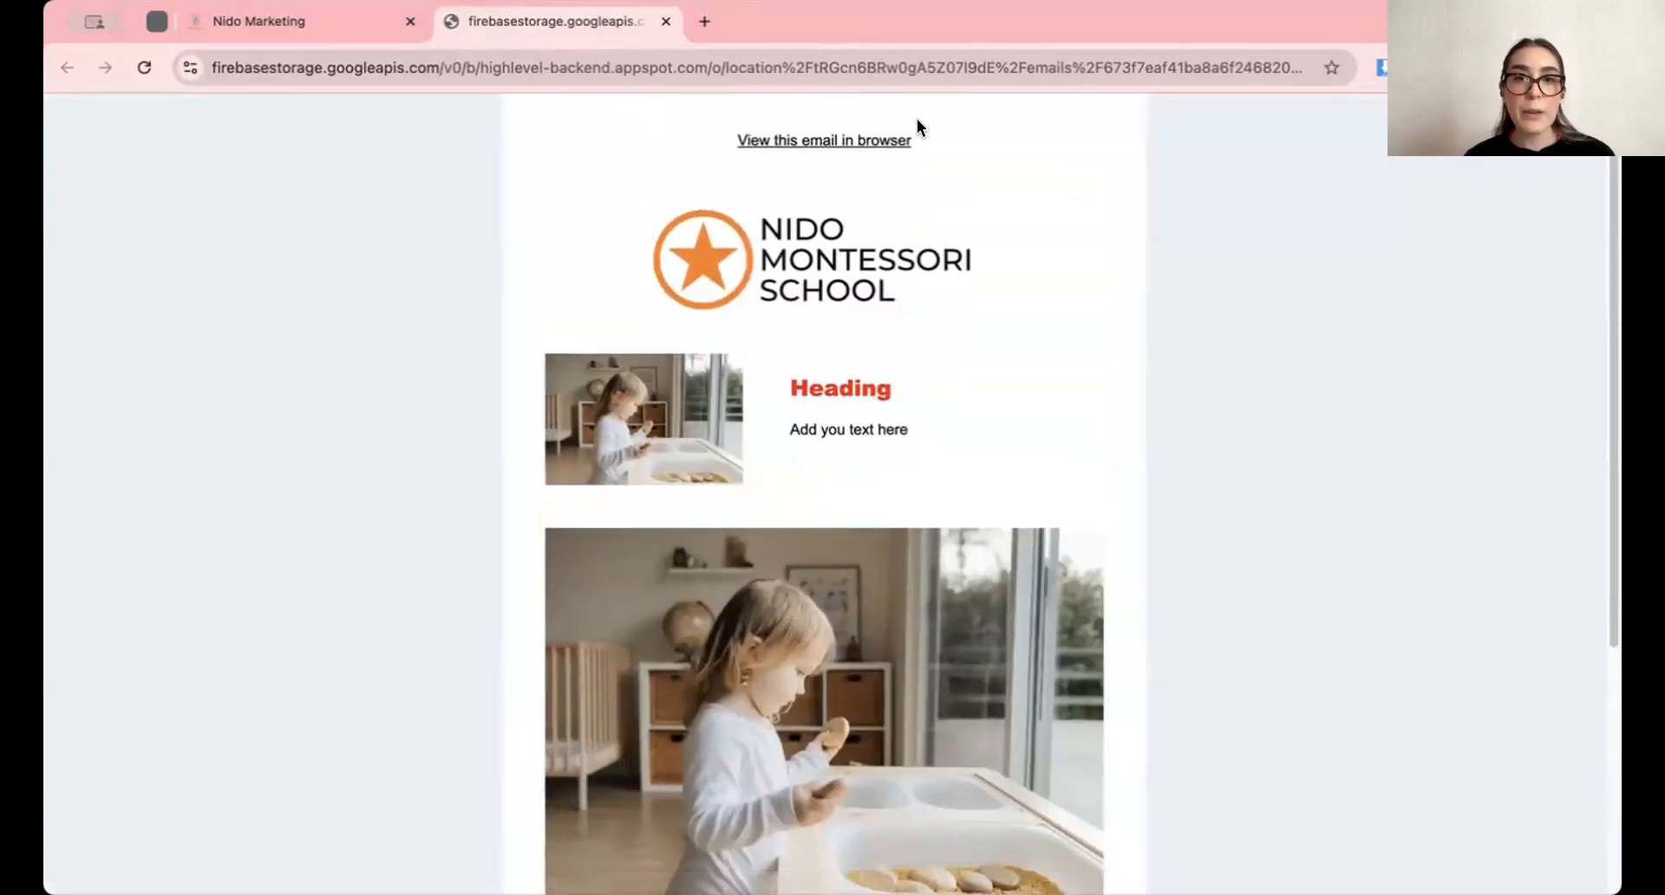
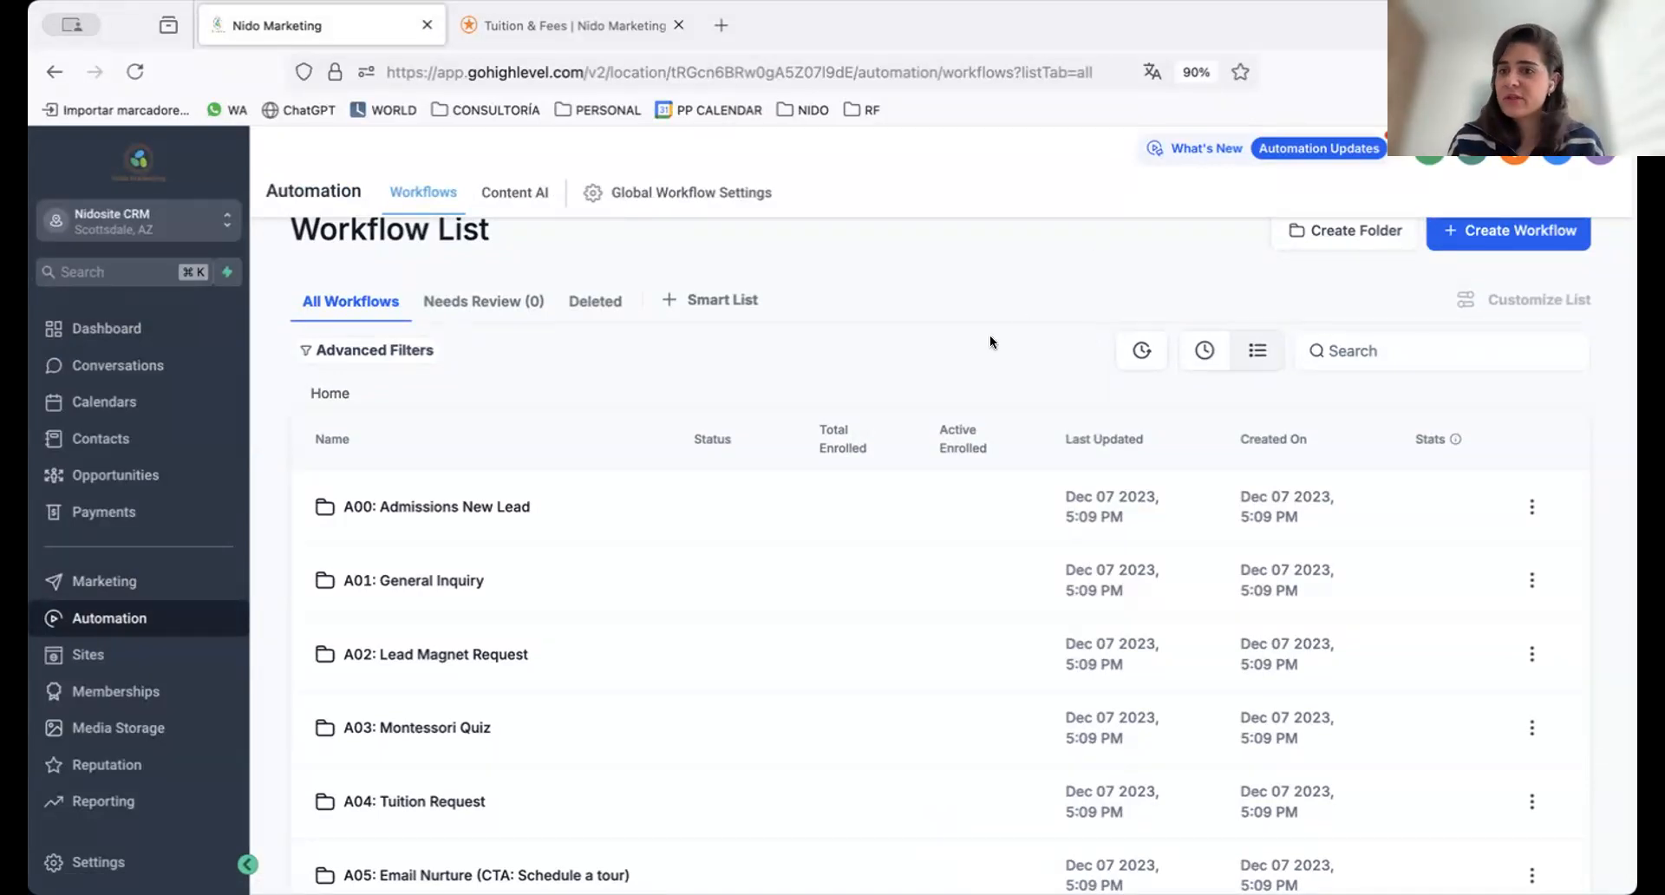
Open the A04: Tuition Request folder and its workflow that adds to nurture, tags contacts, creates an opportunity and sends a notification email
scroll(990, 341, "down", 2)
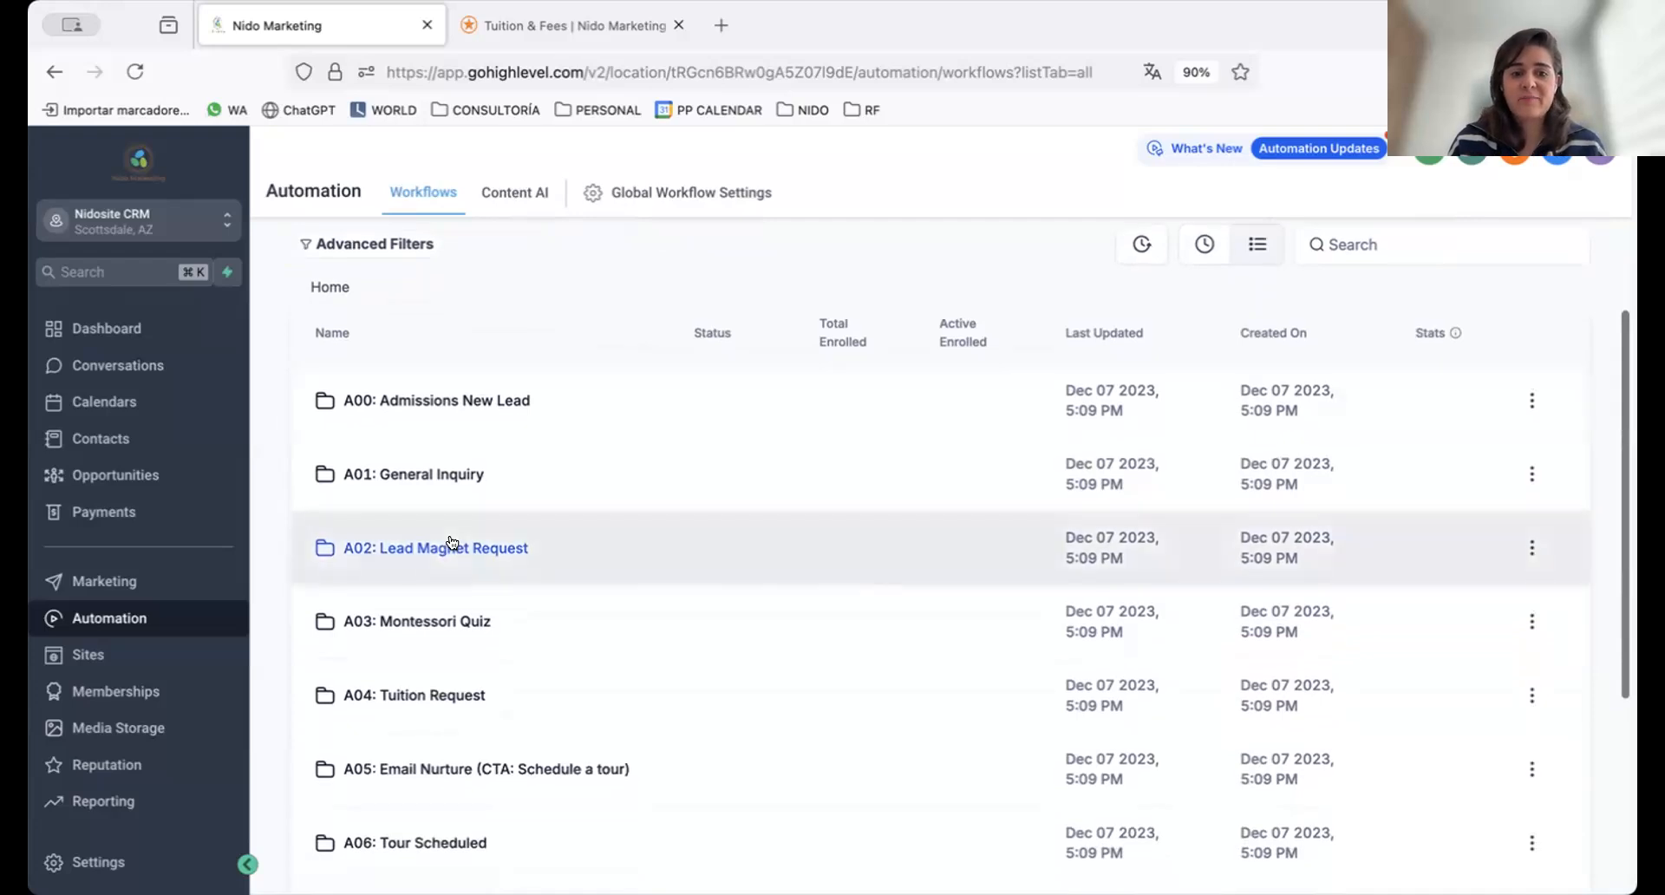
scroll(451, 542, "down", 3)
scroll(451, 542, "up", 2)
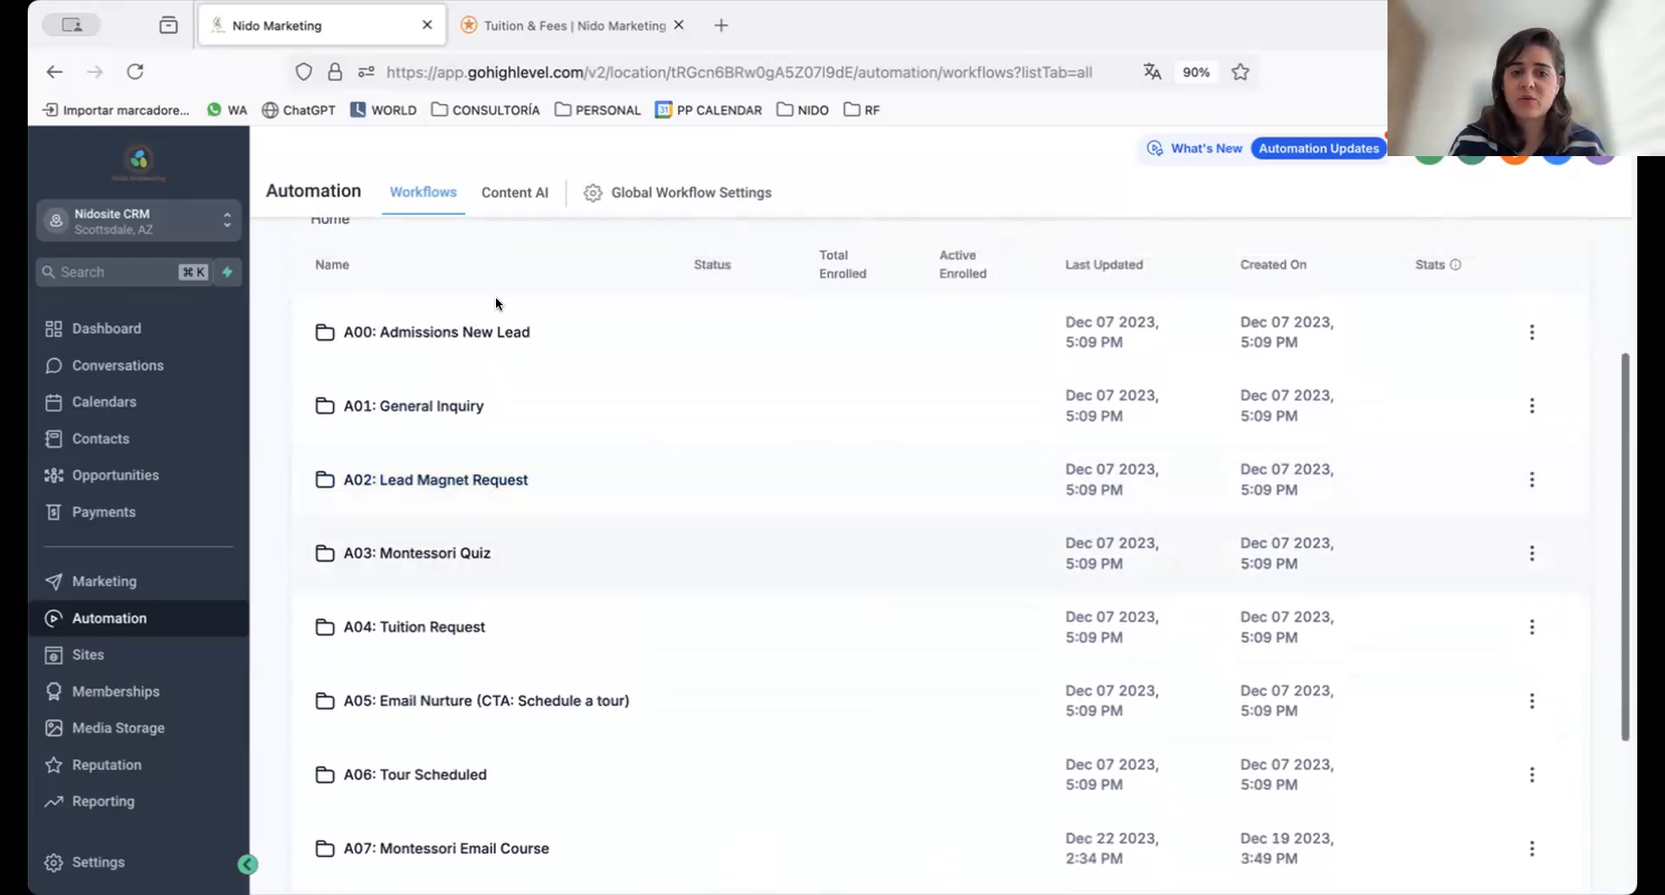
scroll(569, 286, "up", 1)
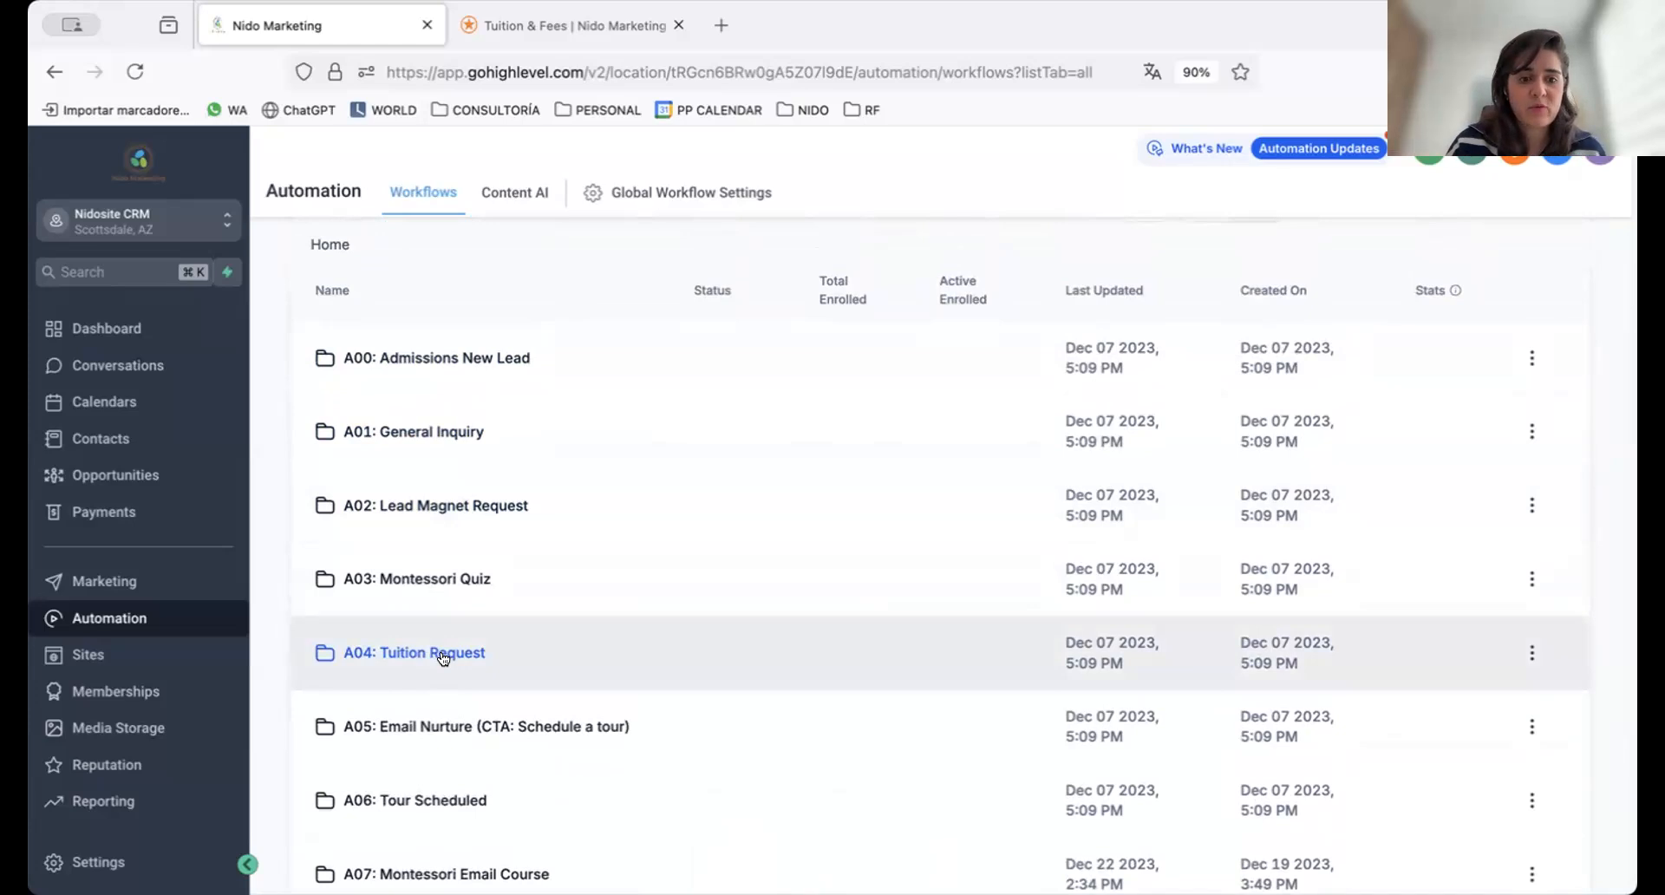
left_click(403, 655)
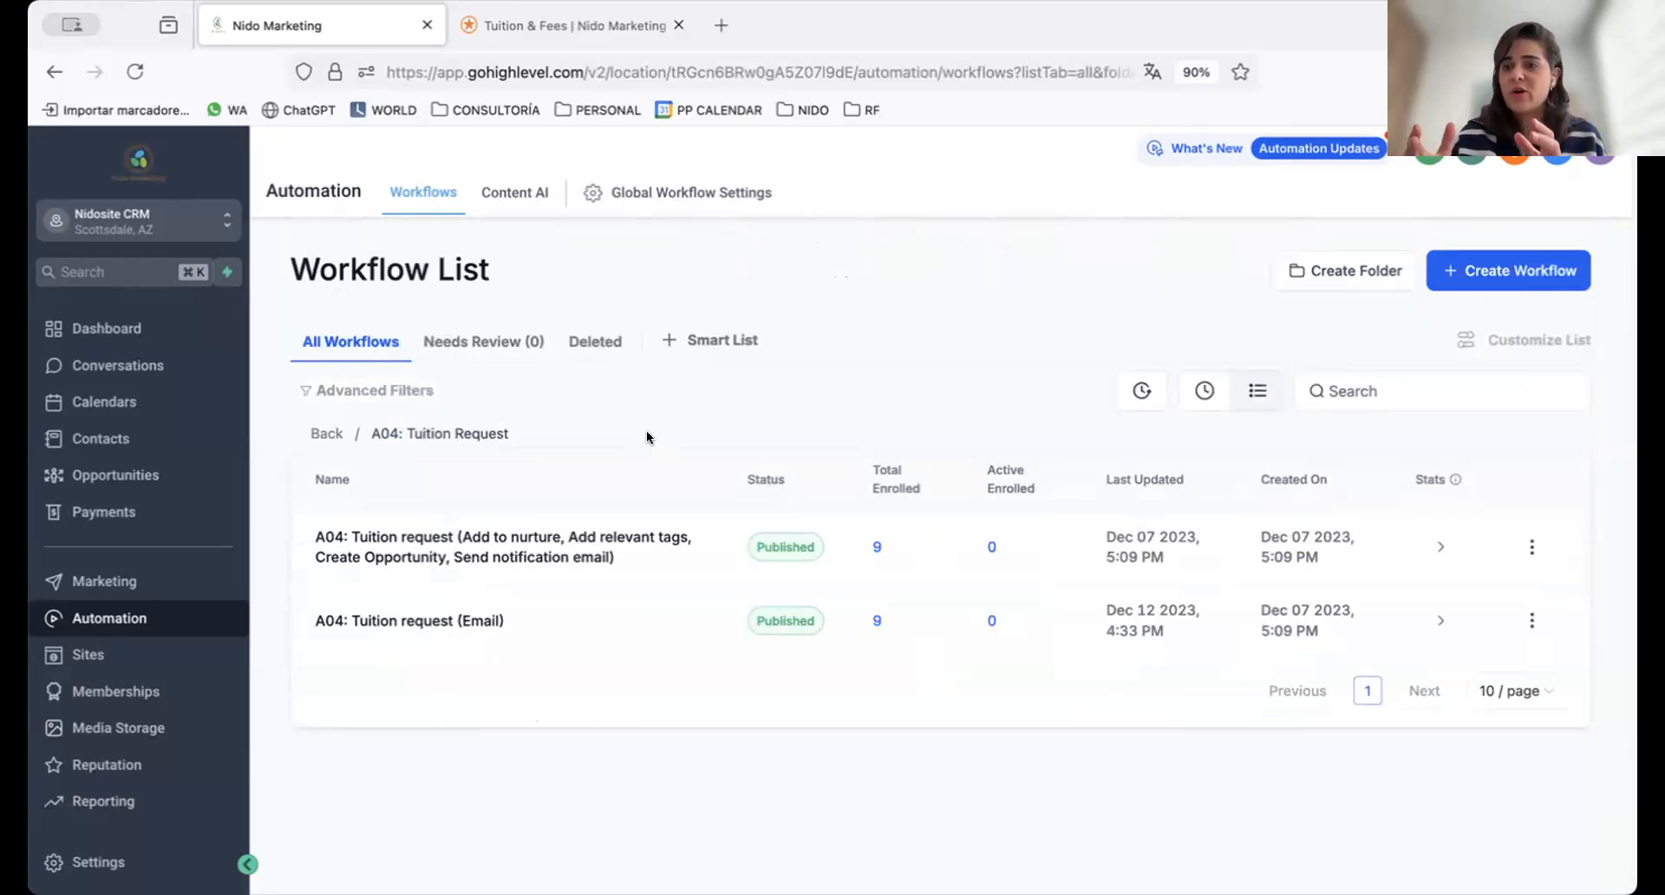
left_click(499, 536)
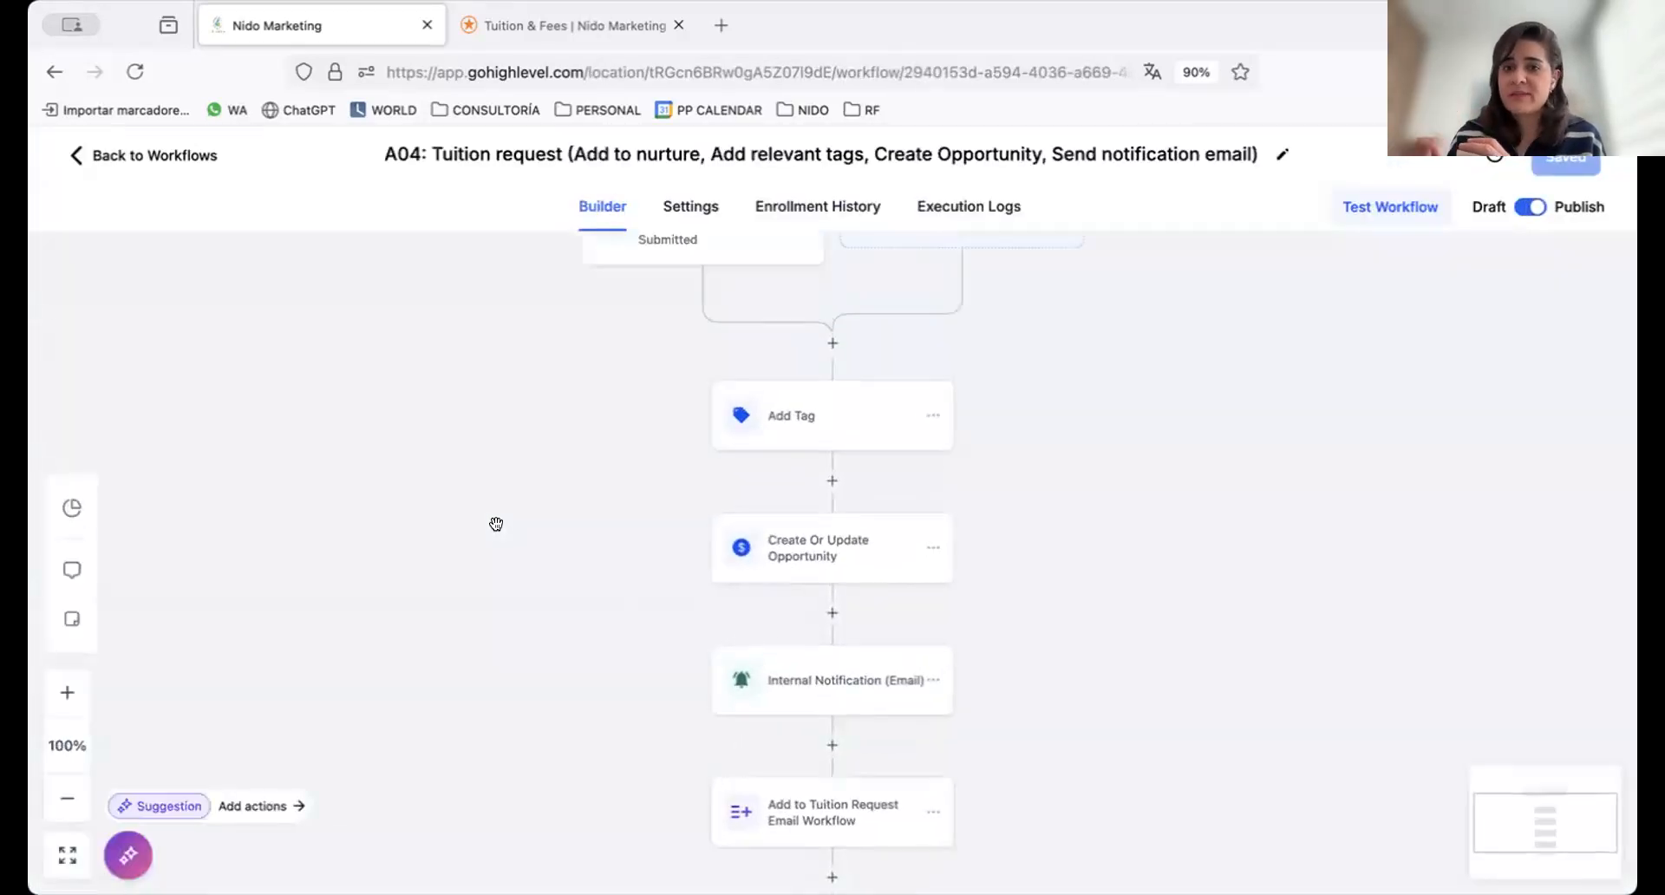
Look at the Request Tuition Information form on the Tuition & Fees page and review the workflow's Tuition request Form Submitted trigger
left_click(529, 25)
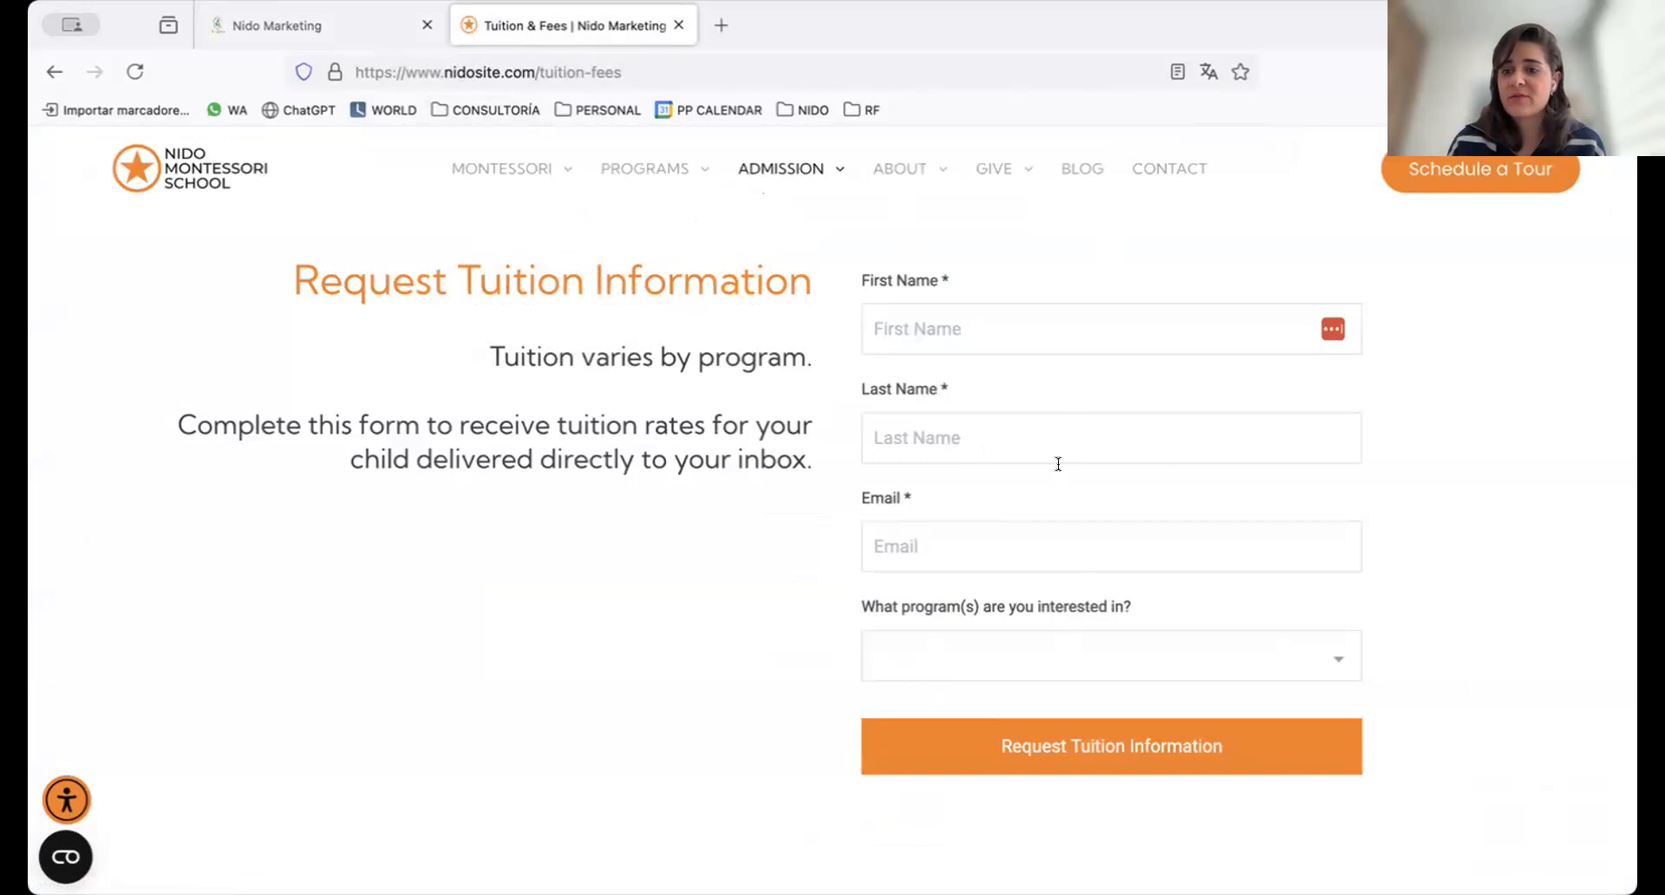
left_click(338, 26)
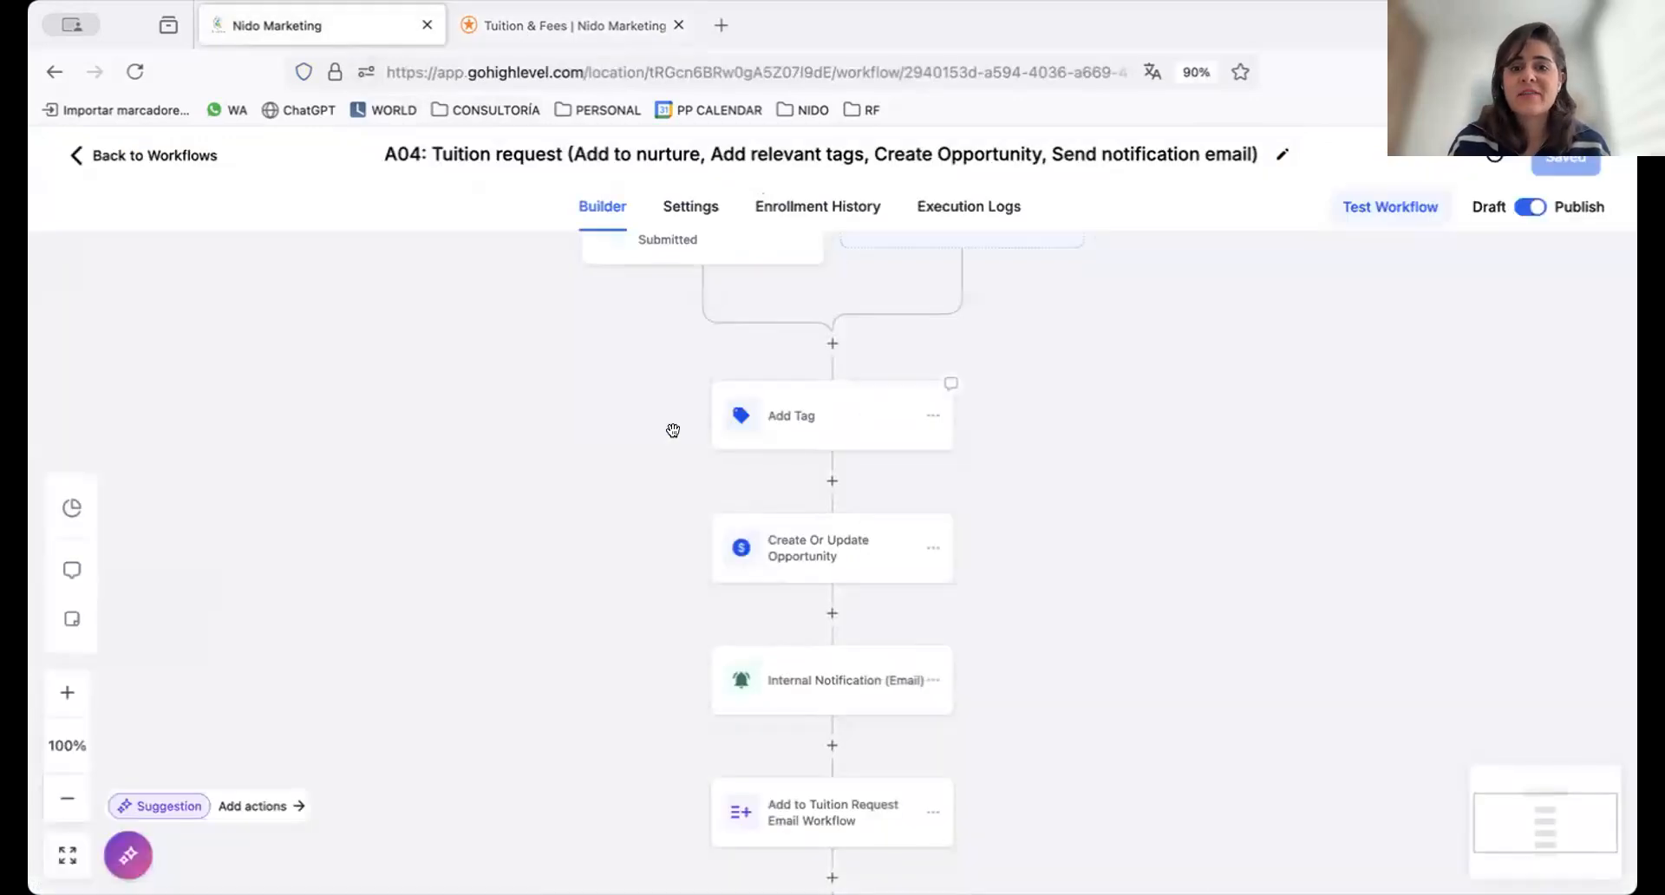
left_click_drag(673, 430, 670, 522)
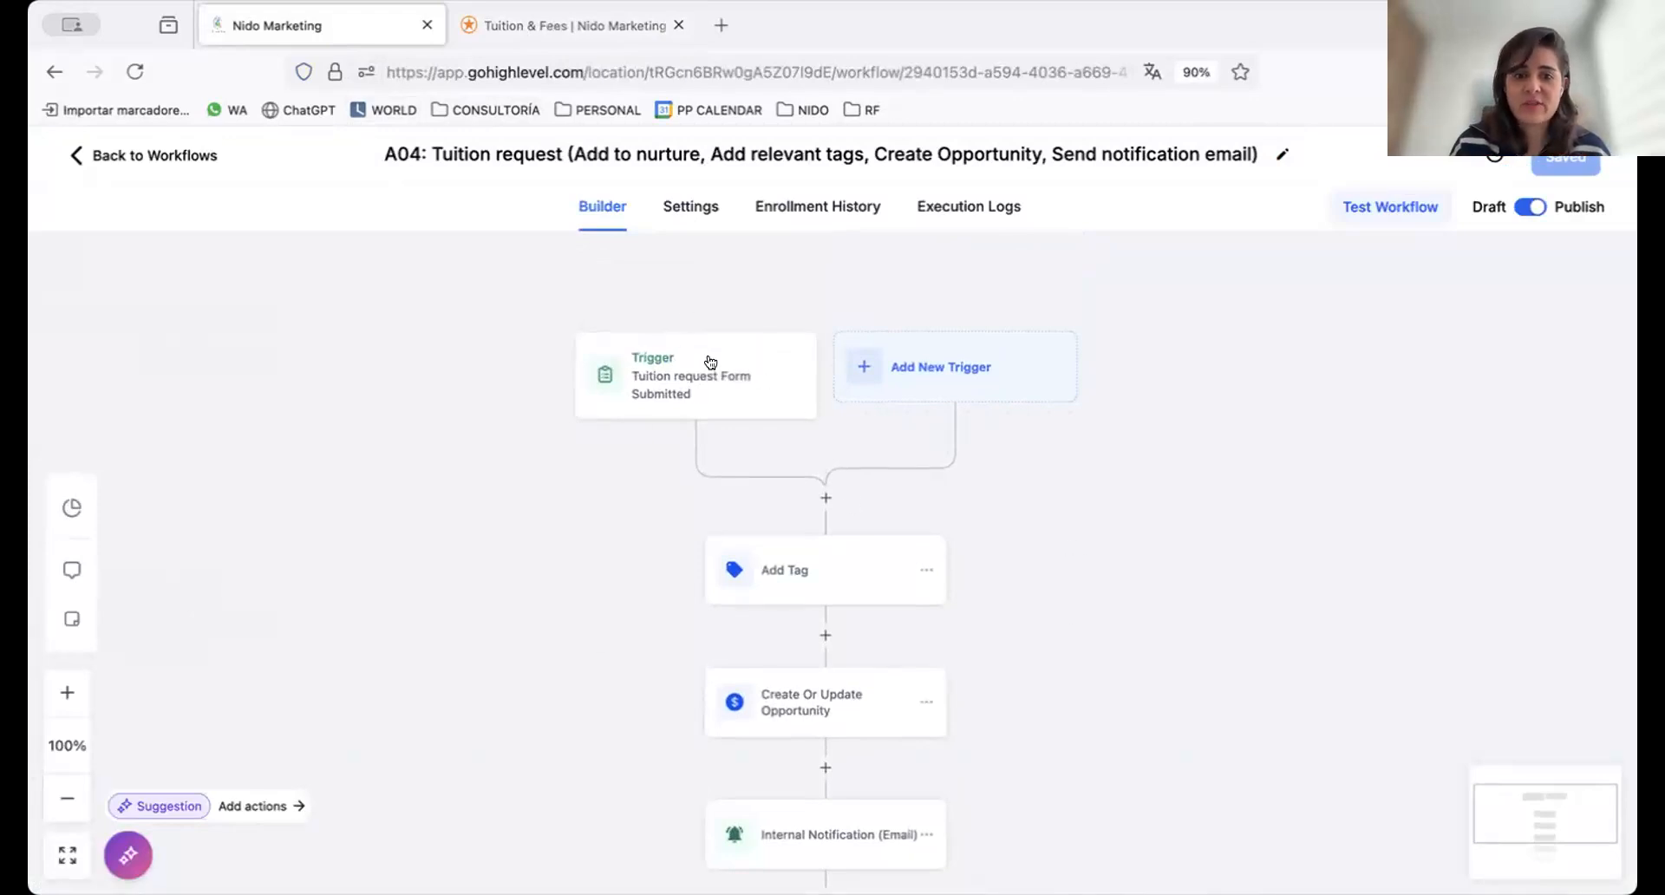
left_click(740, 363)
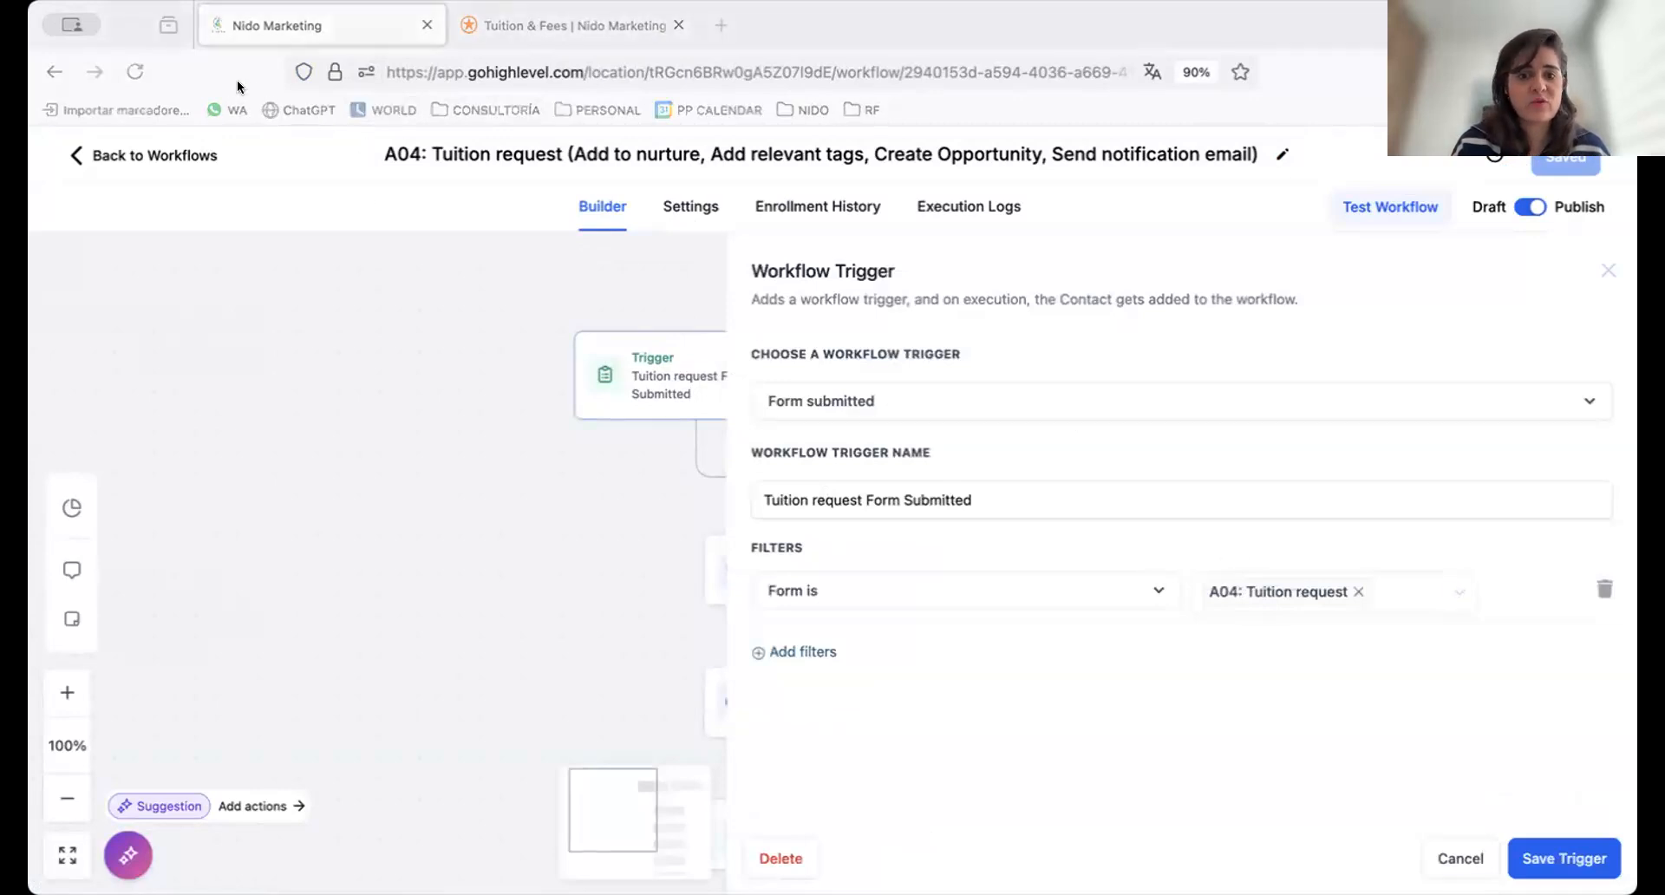
left_click(1448, 859)
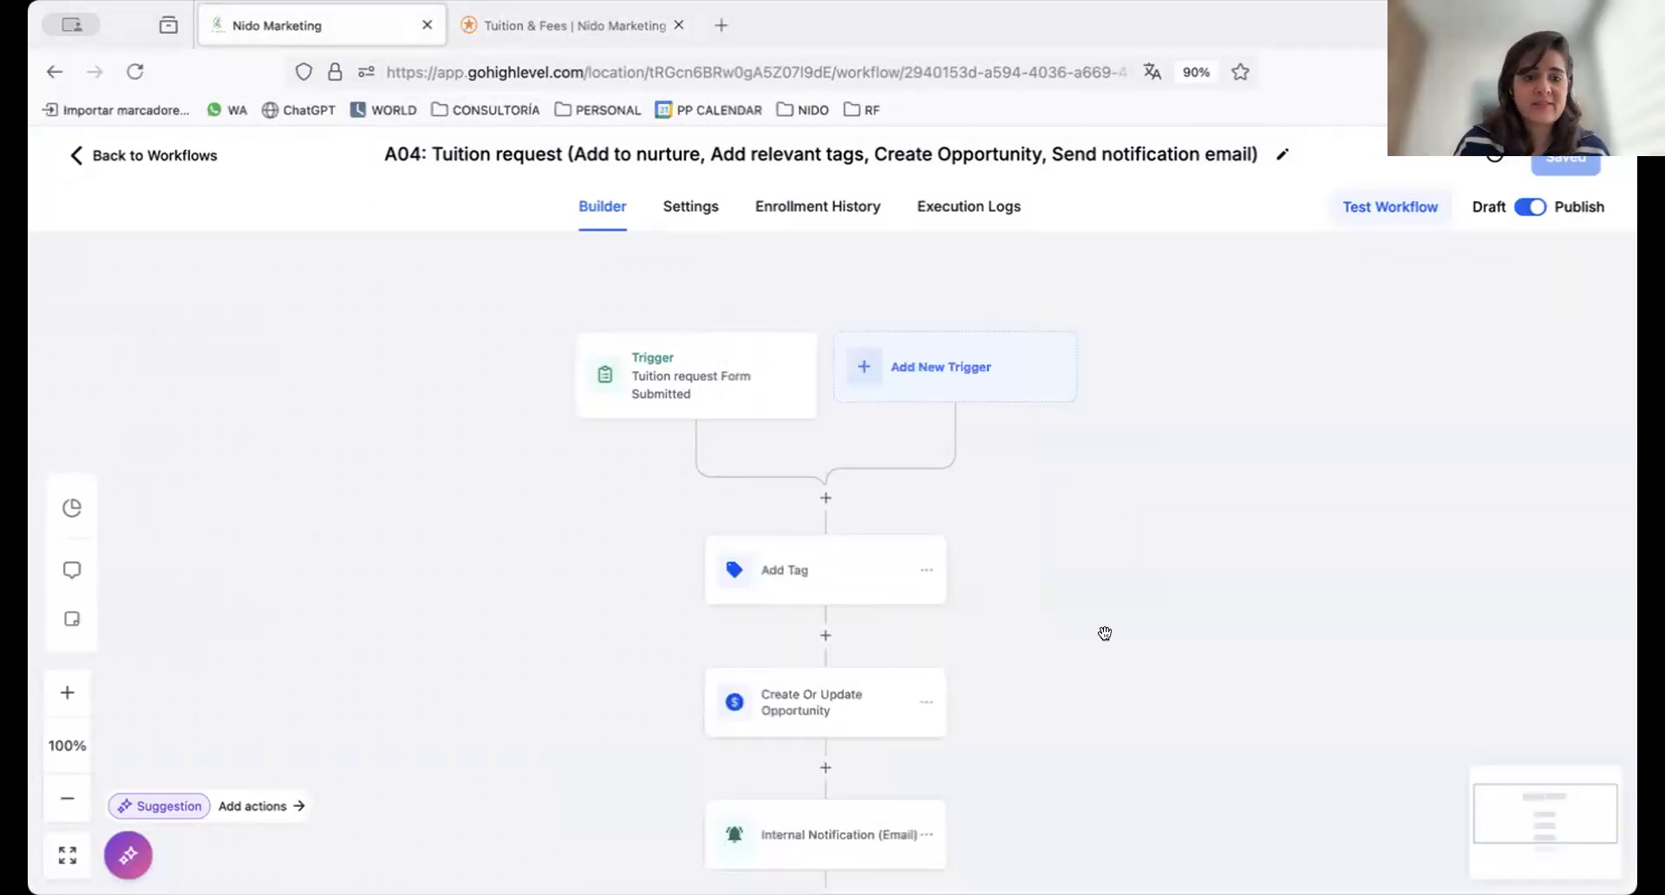
Review which tag the workflow's Add Tag action assigns, and close it without changes
scroll(1089, 607, "down", 2)
scroll(1089, 508, "down", 6)
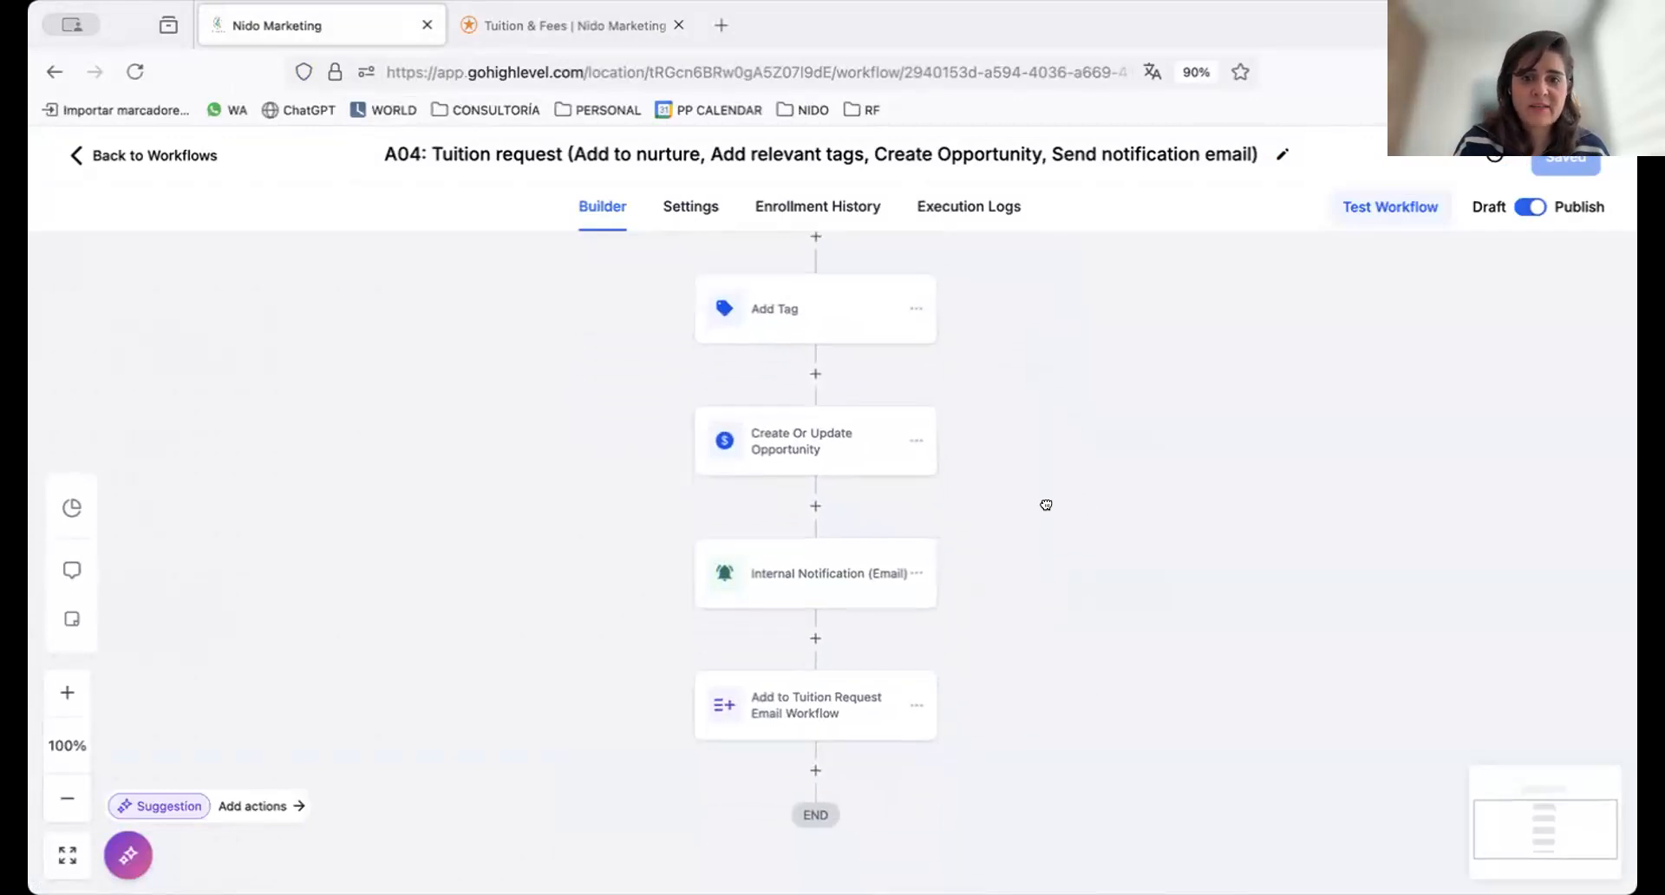
left_click(836, 302)
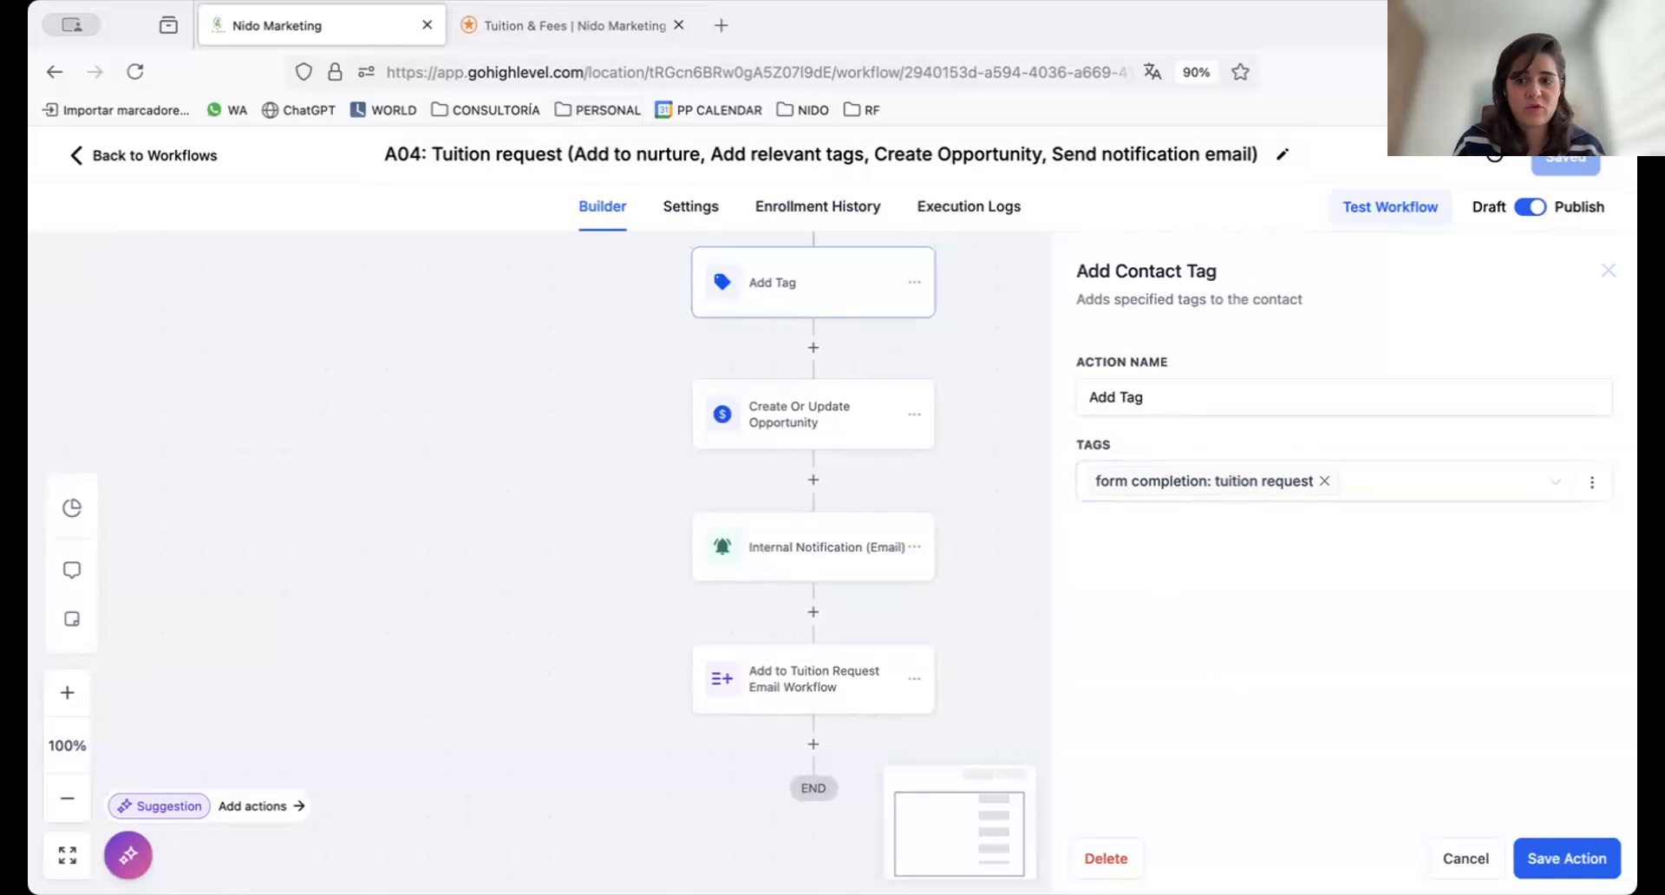
left_click(1444, 860)
Review the pipeline, stage, opportunity name and source in the Create Or Update Opportunity action without changing them
left_click(837, 433)
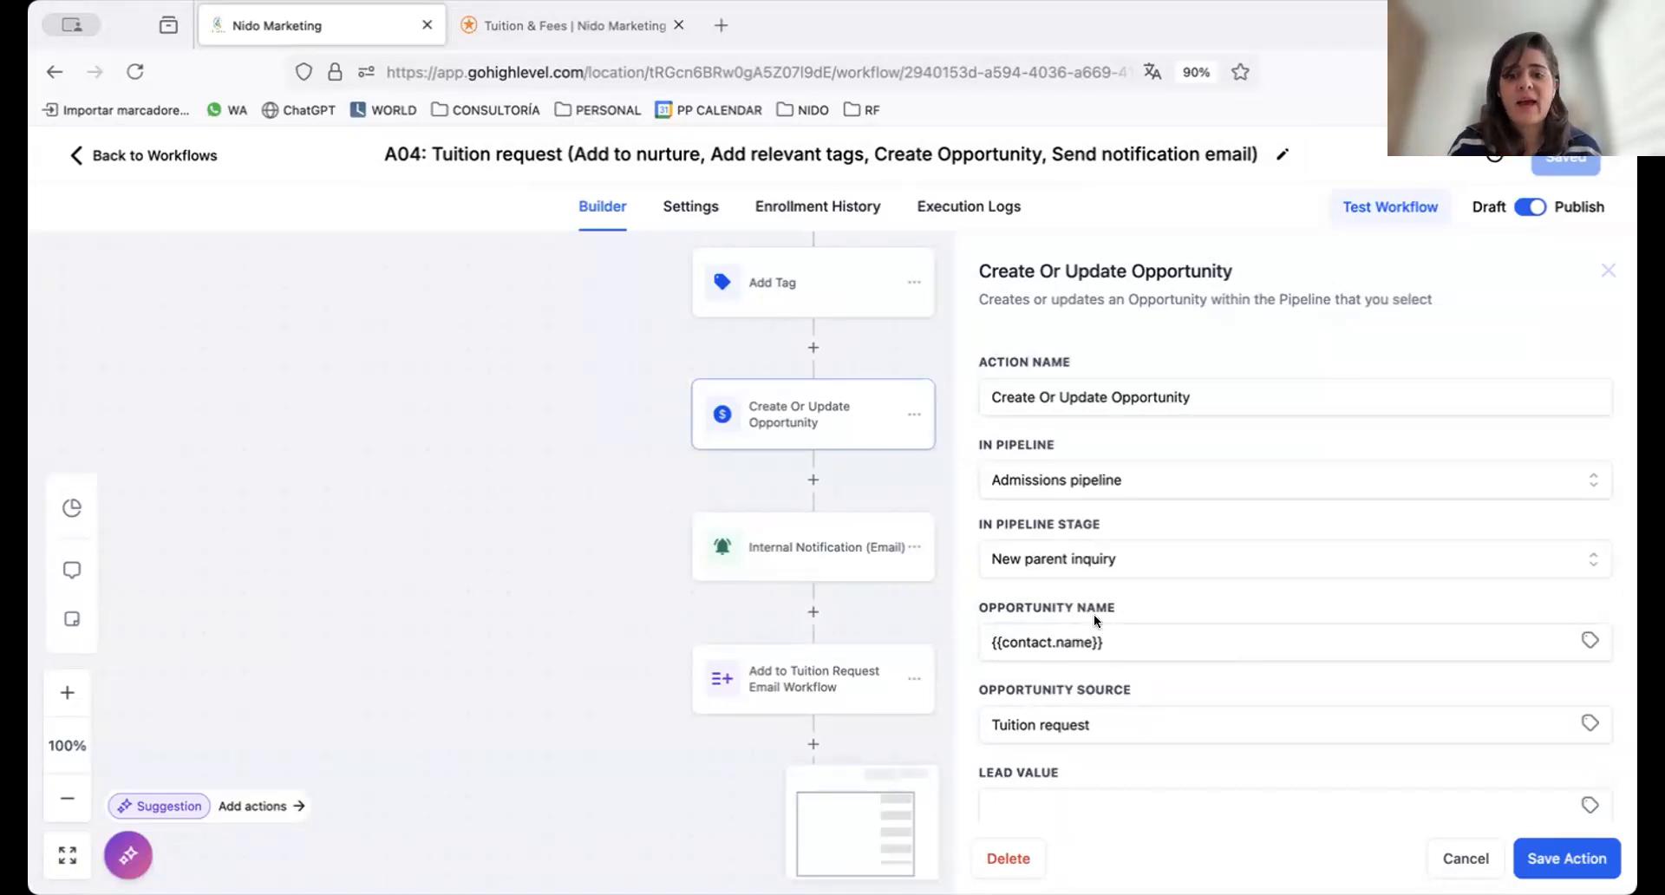
scroll(1138, 579, "down", 1)
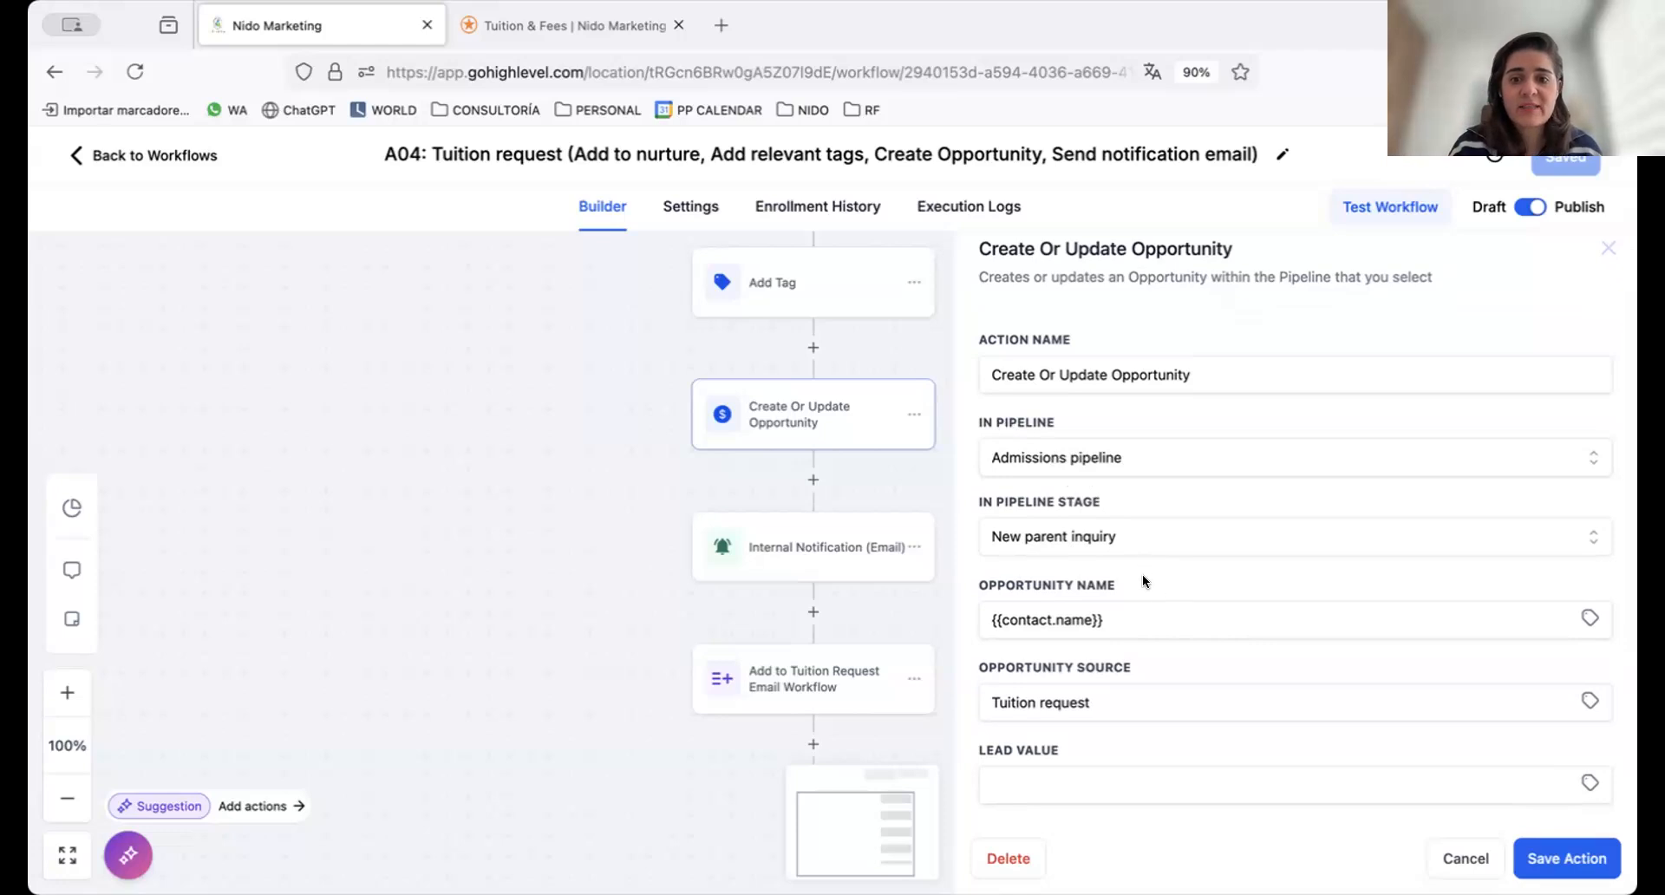
scroll(1141, 564, "down", 2)
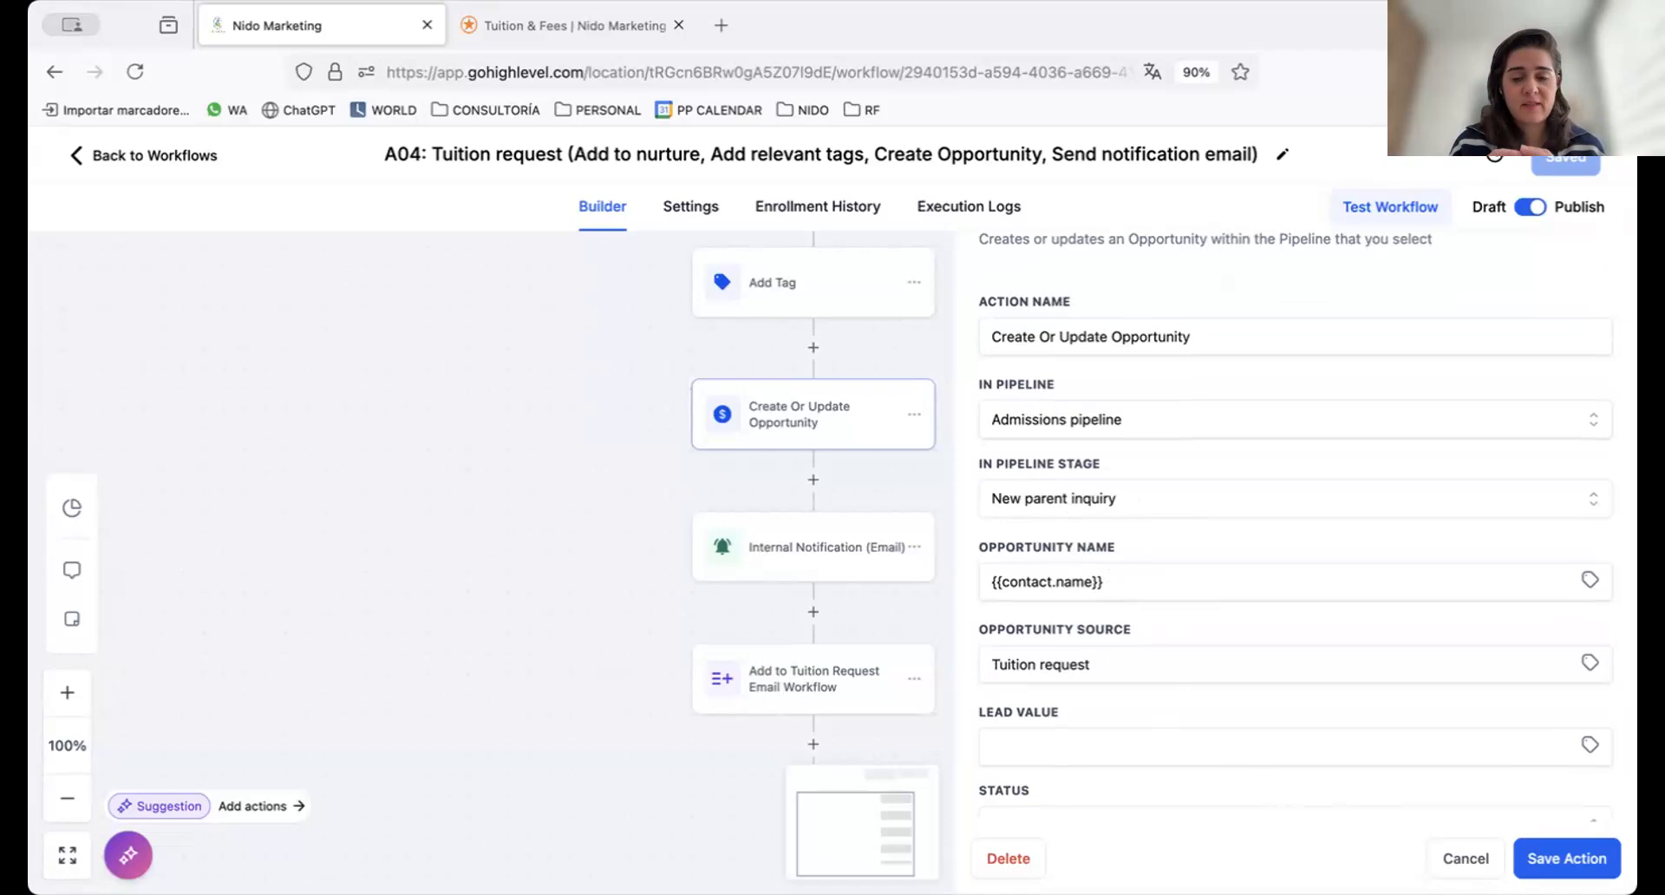
left_click(1456, 872)
Review the Internal Notification email's sender, recipient, subject and template settings, and the target of the Add to Tuition Request Email Workflow action
left_click(845, 546)
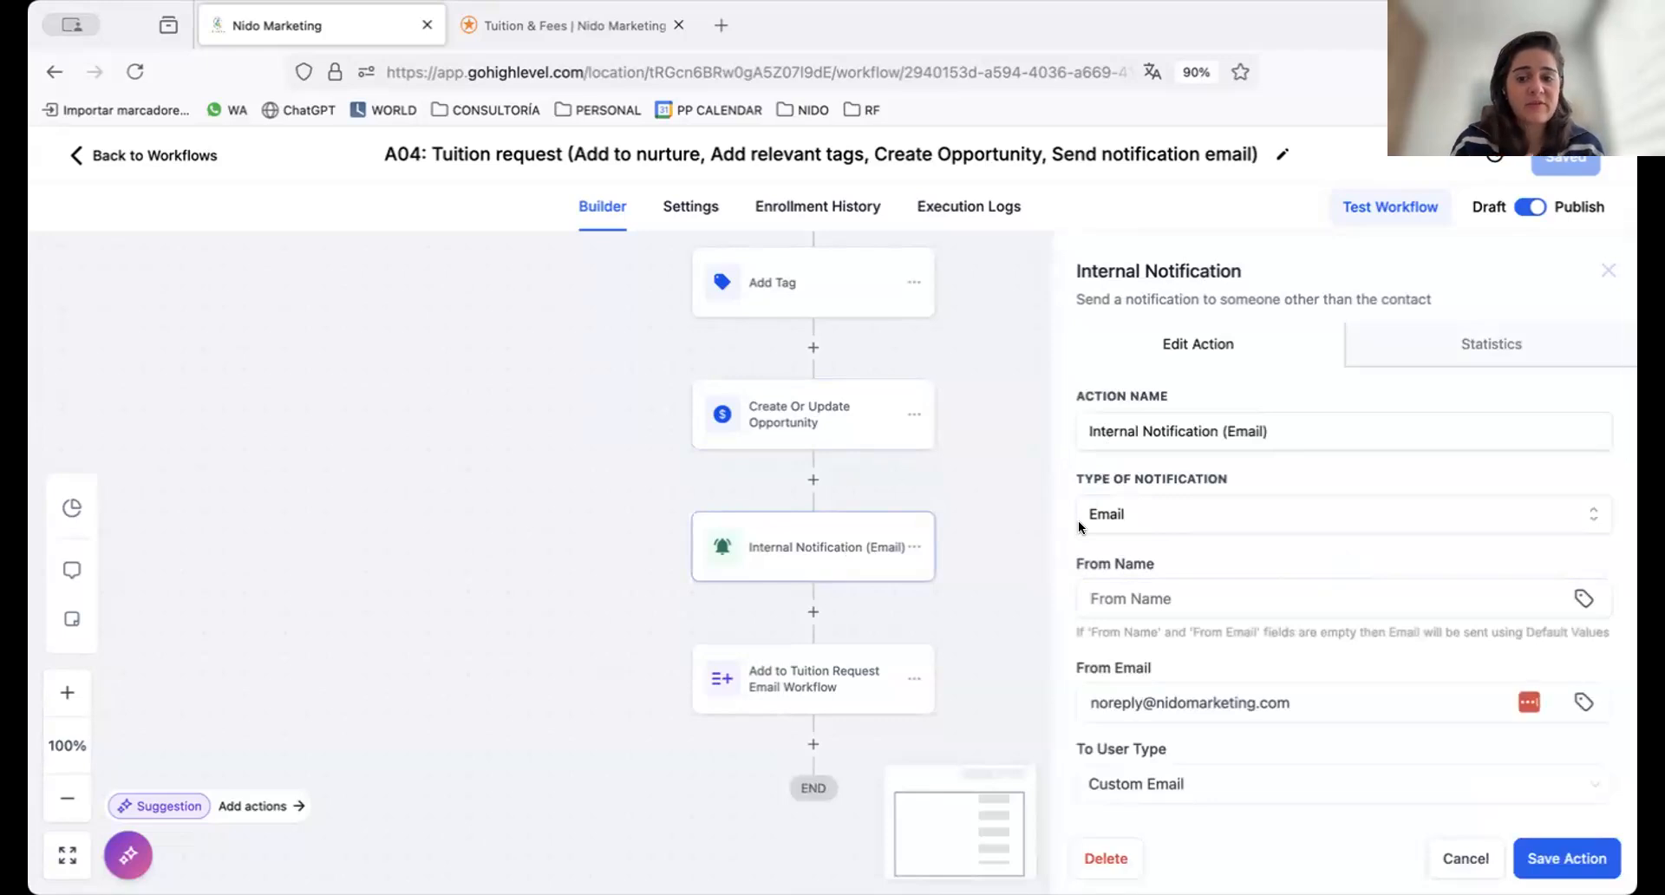
scroll(1209, 520, "down", 3)
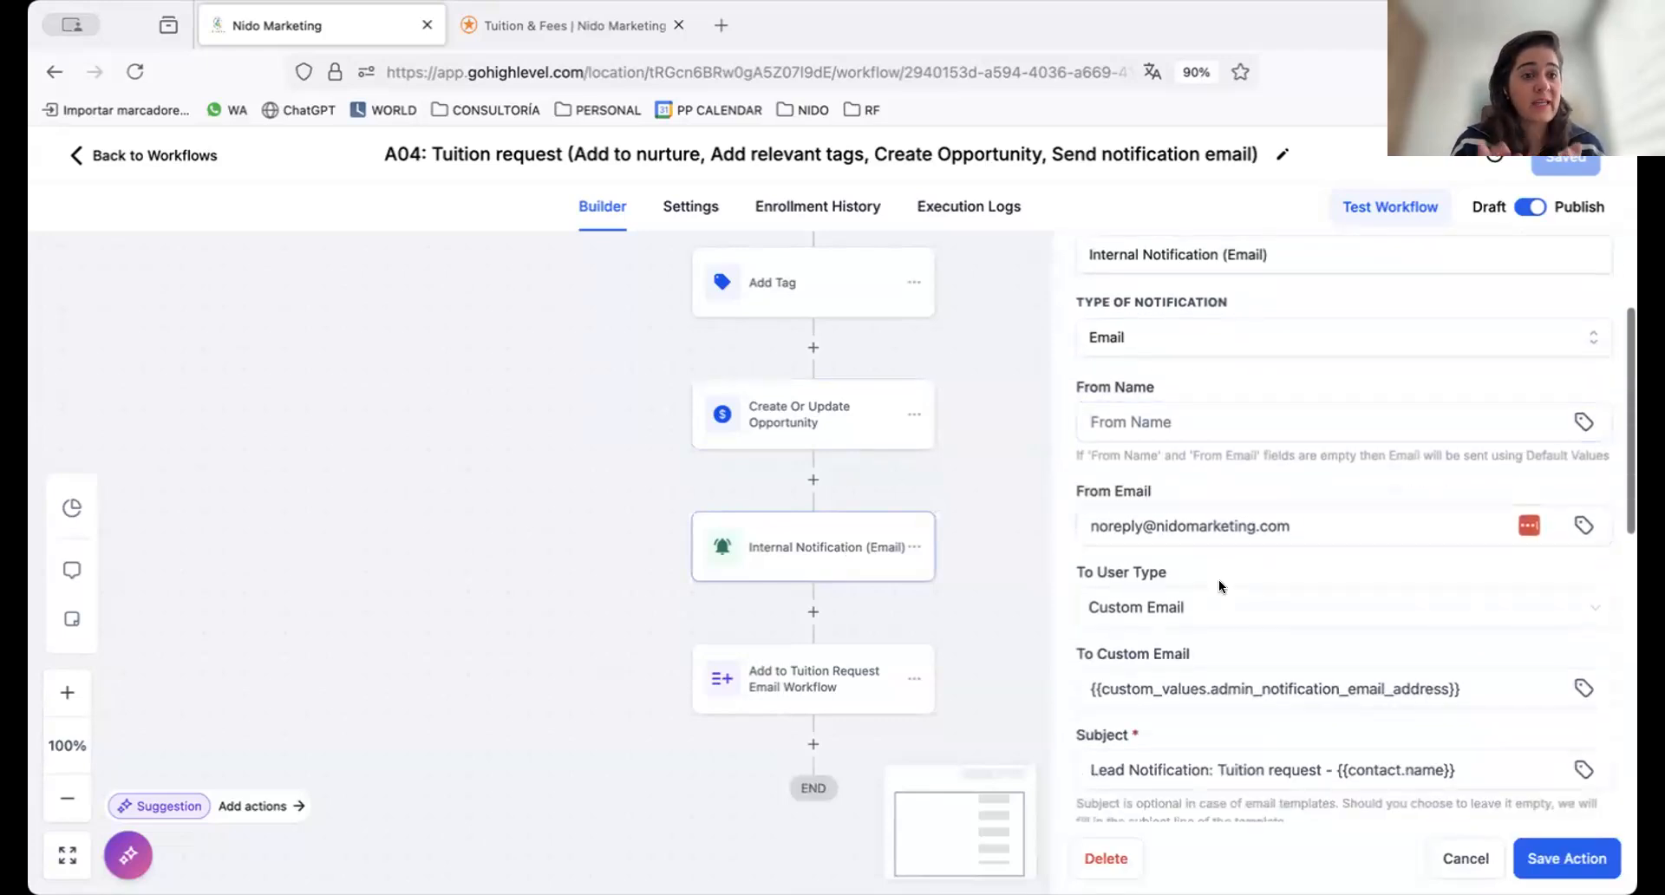
scroll(1219, 580, "down", 2)
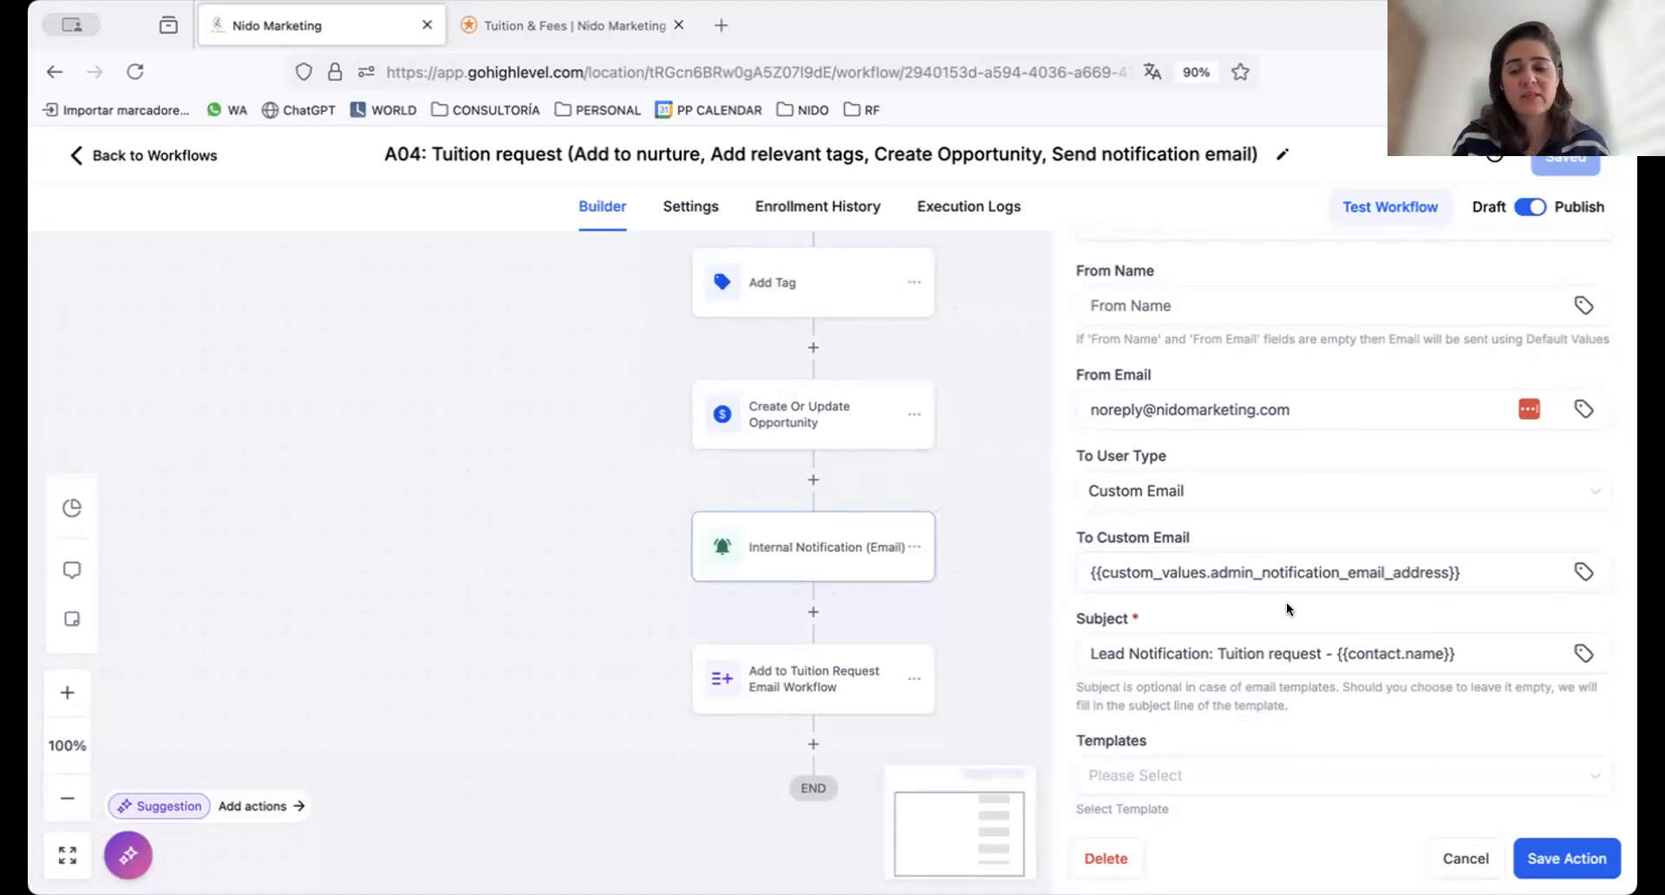
left_click(1230, 661)
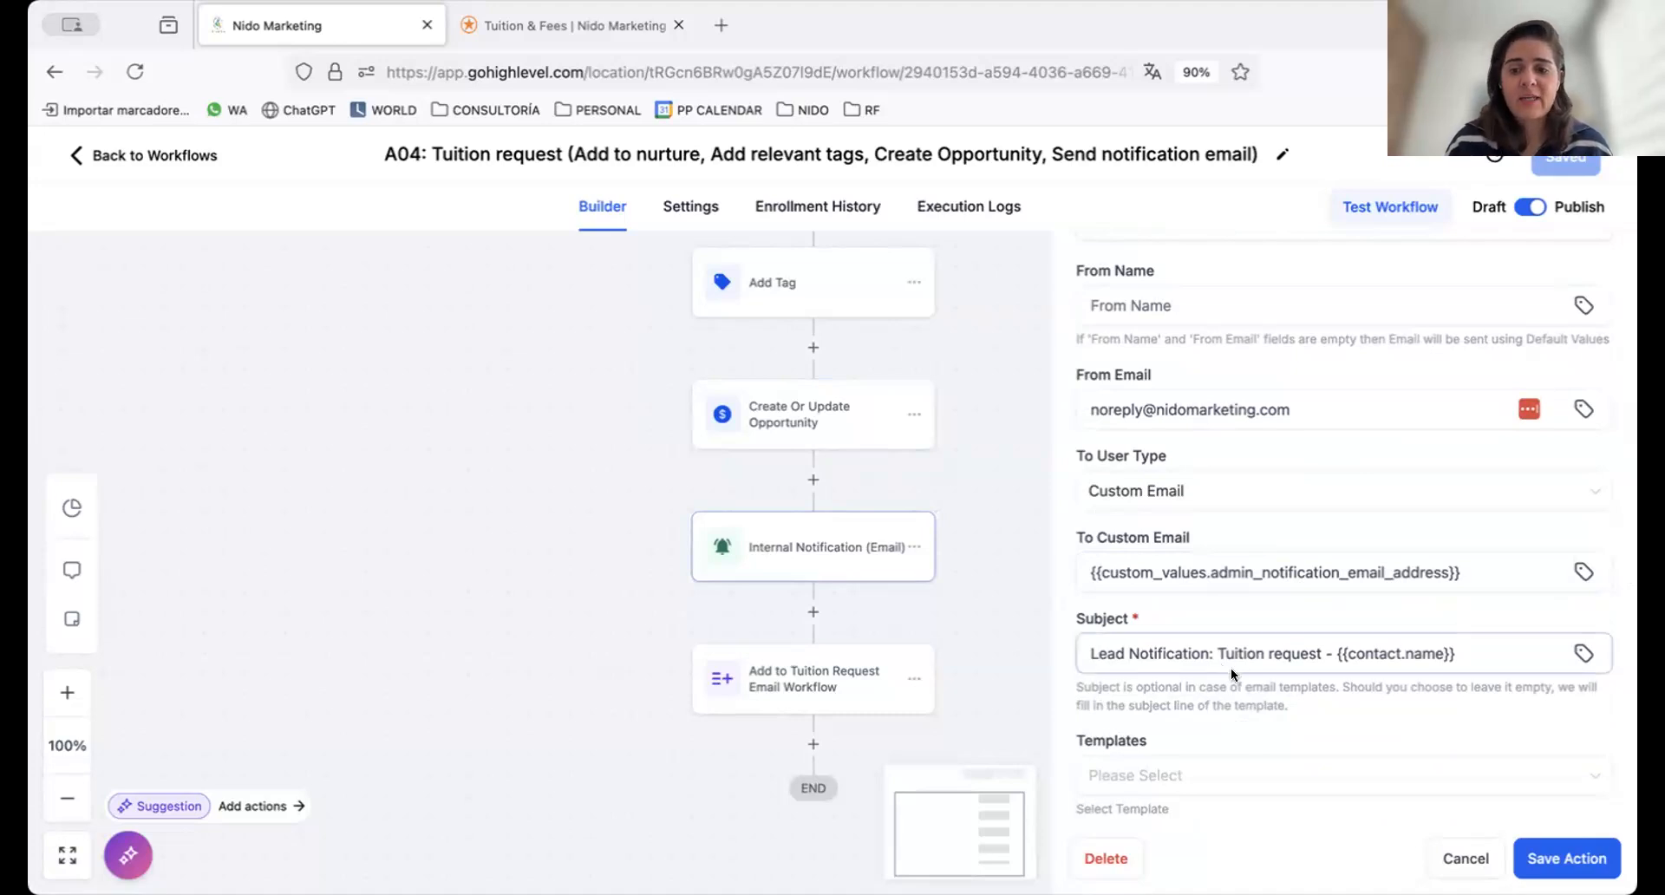
scroll(1161, 624, "down", 1)
scroll(1179, 646, "down", 2)
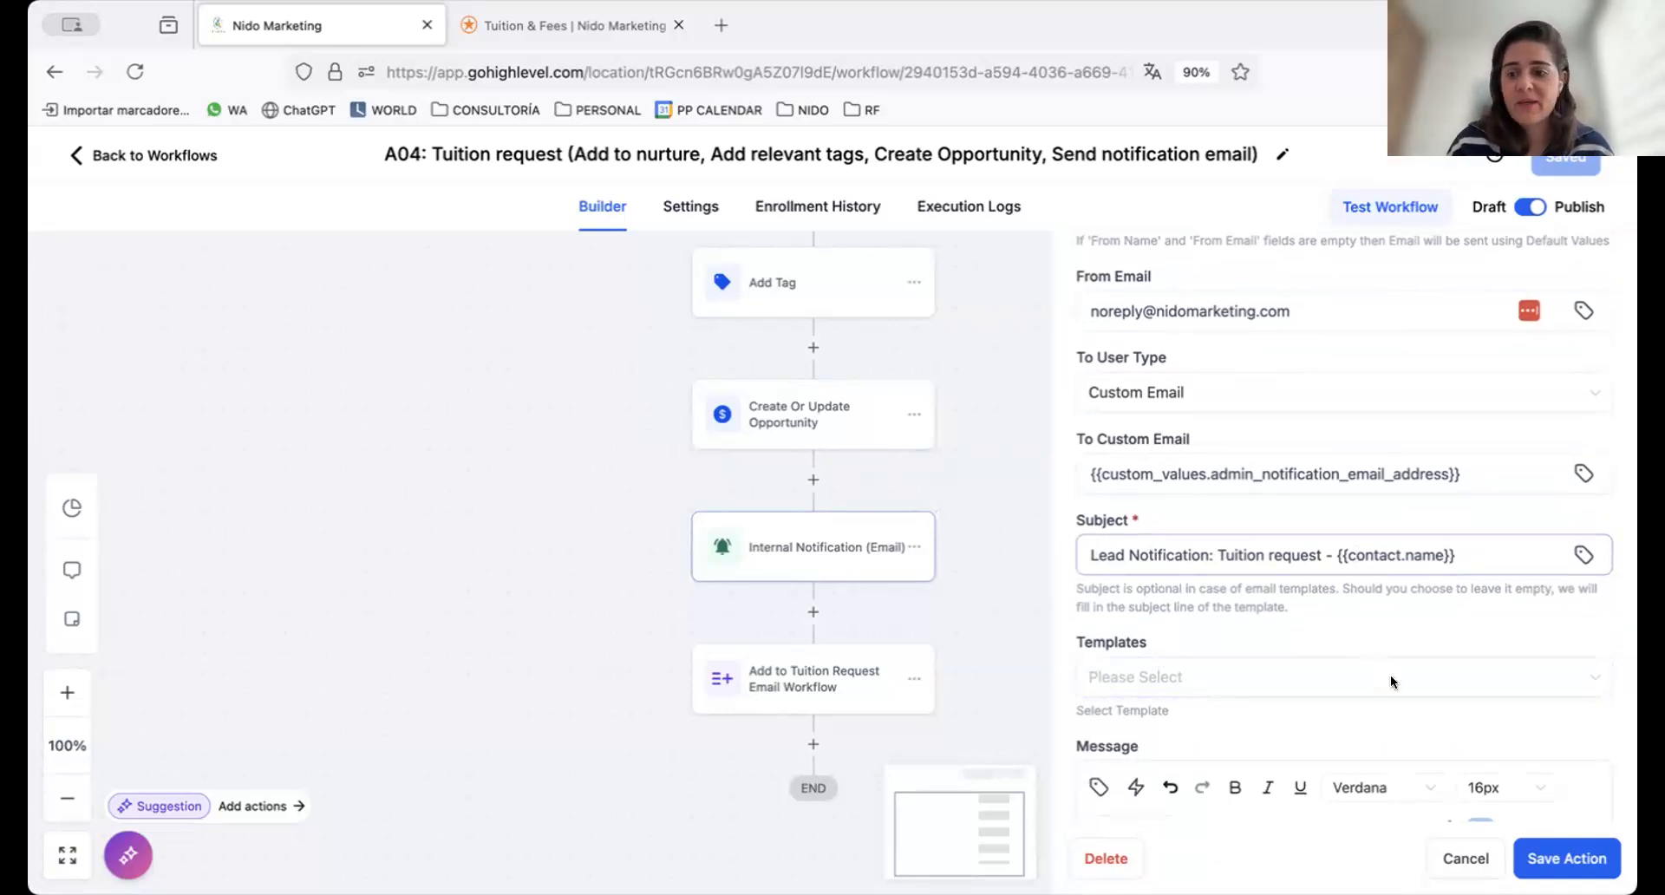
left_click(1464, 858)
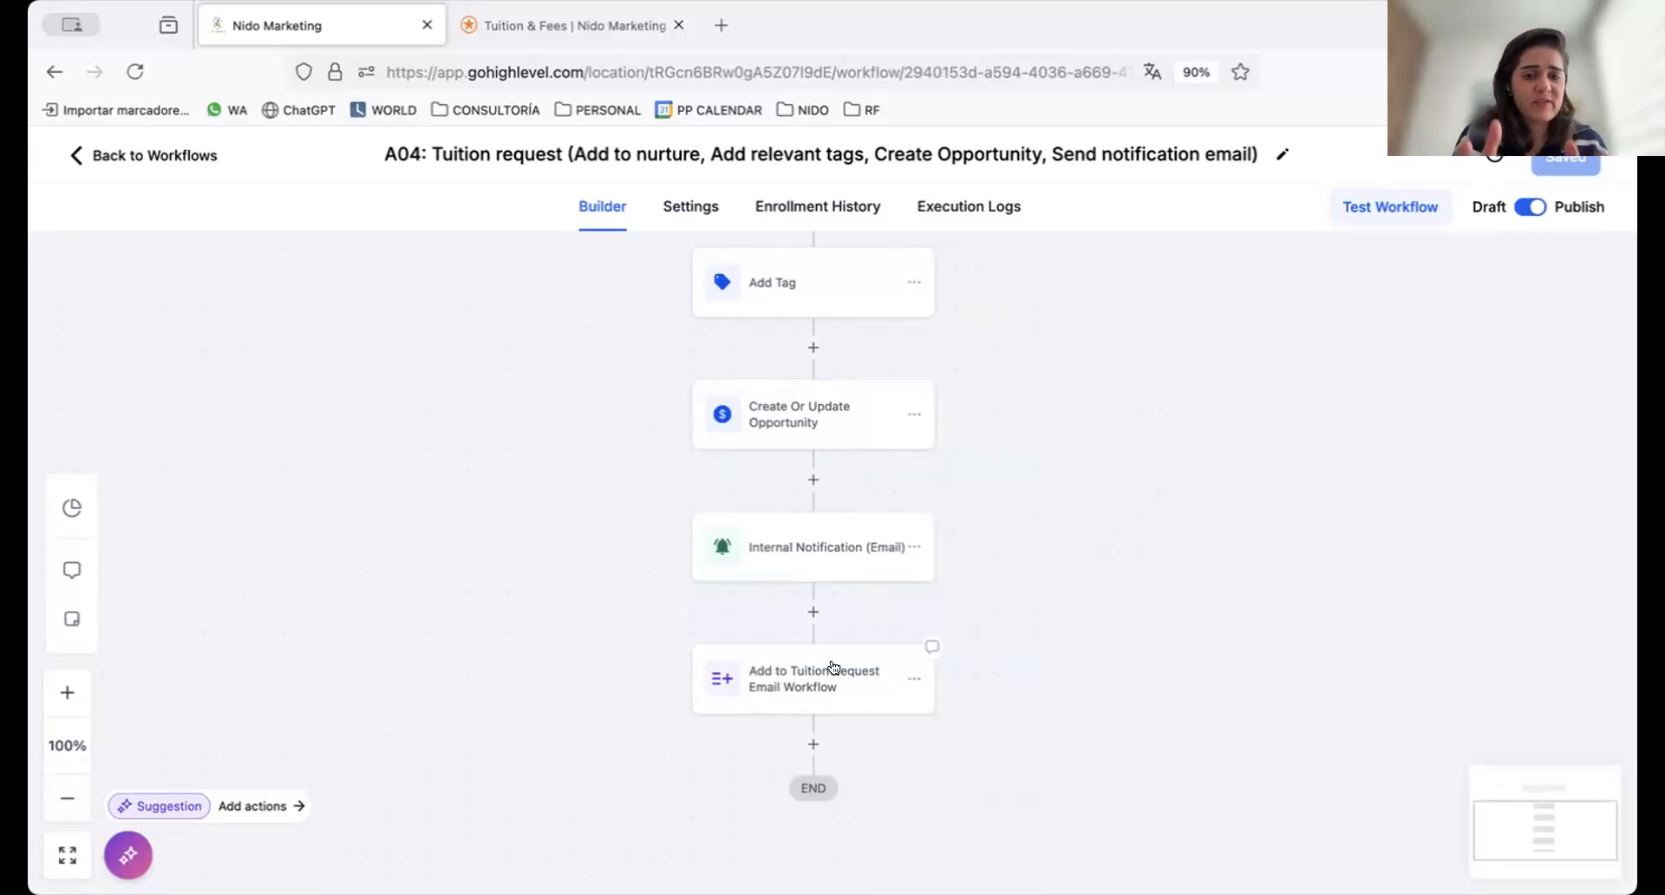
left_click(781, 691)
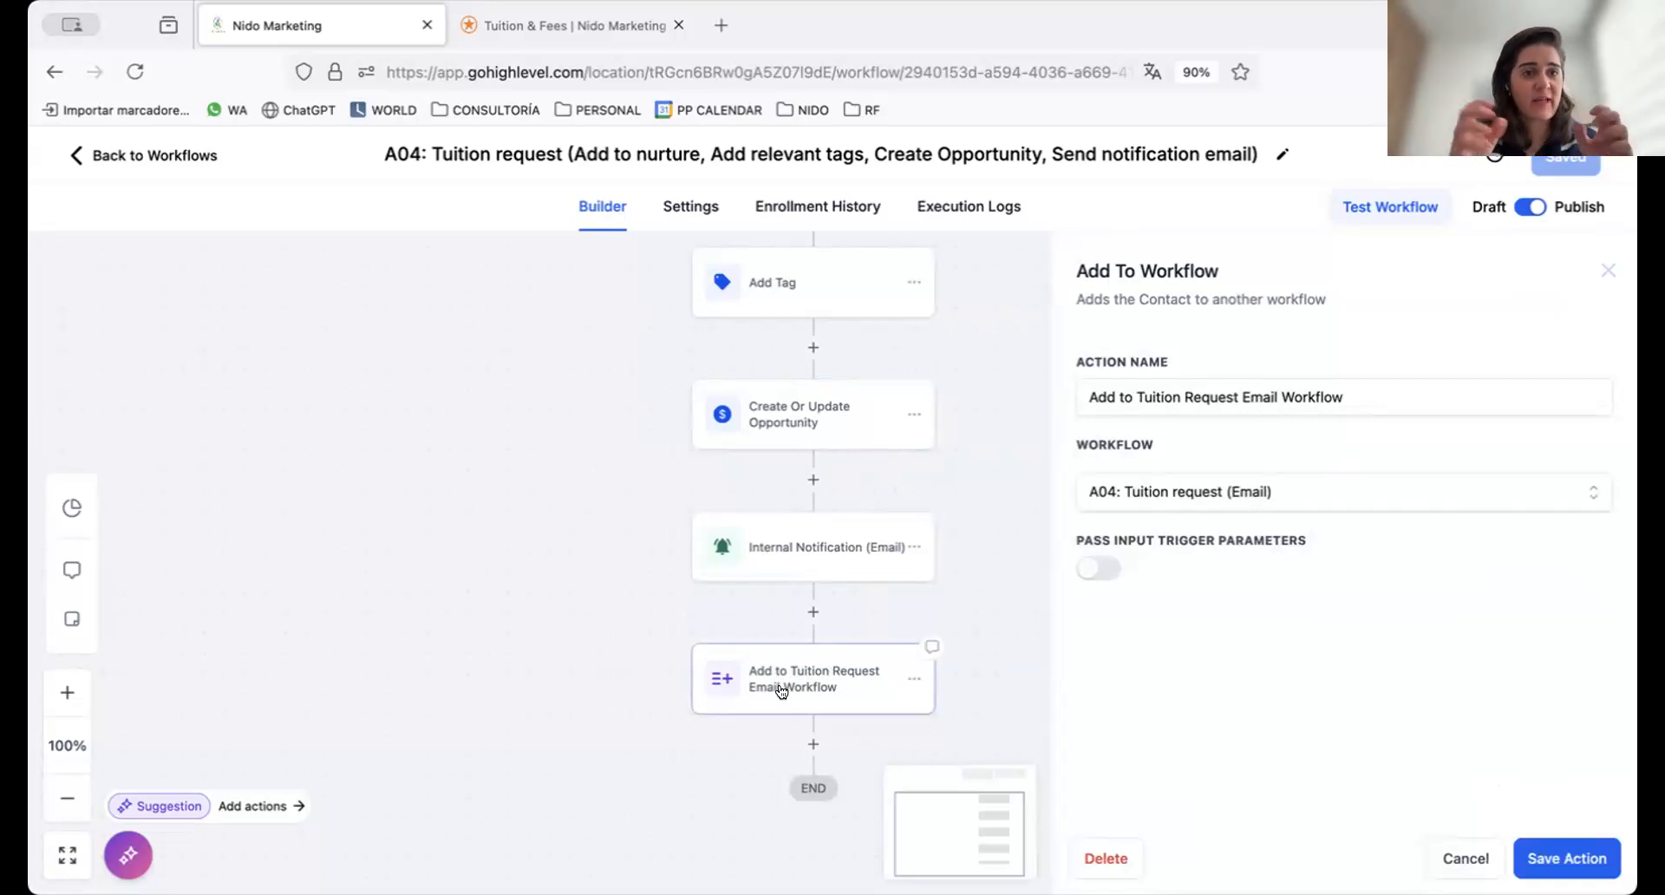
left_click(1465, 859)
Add the tag "admissions: new lead" to the Add Tag action, and save the action and the workflow
scroll(1172, 446, "up", 3)
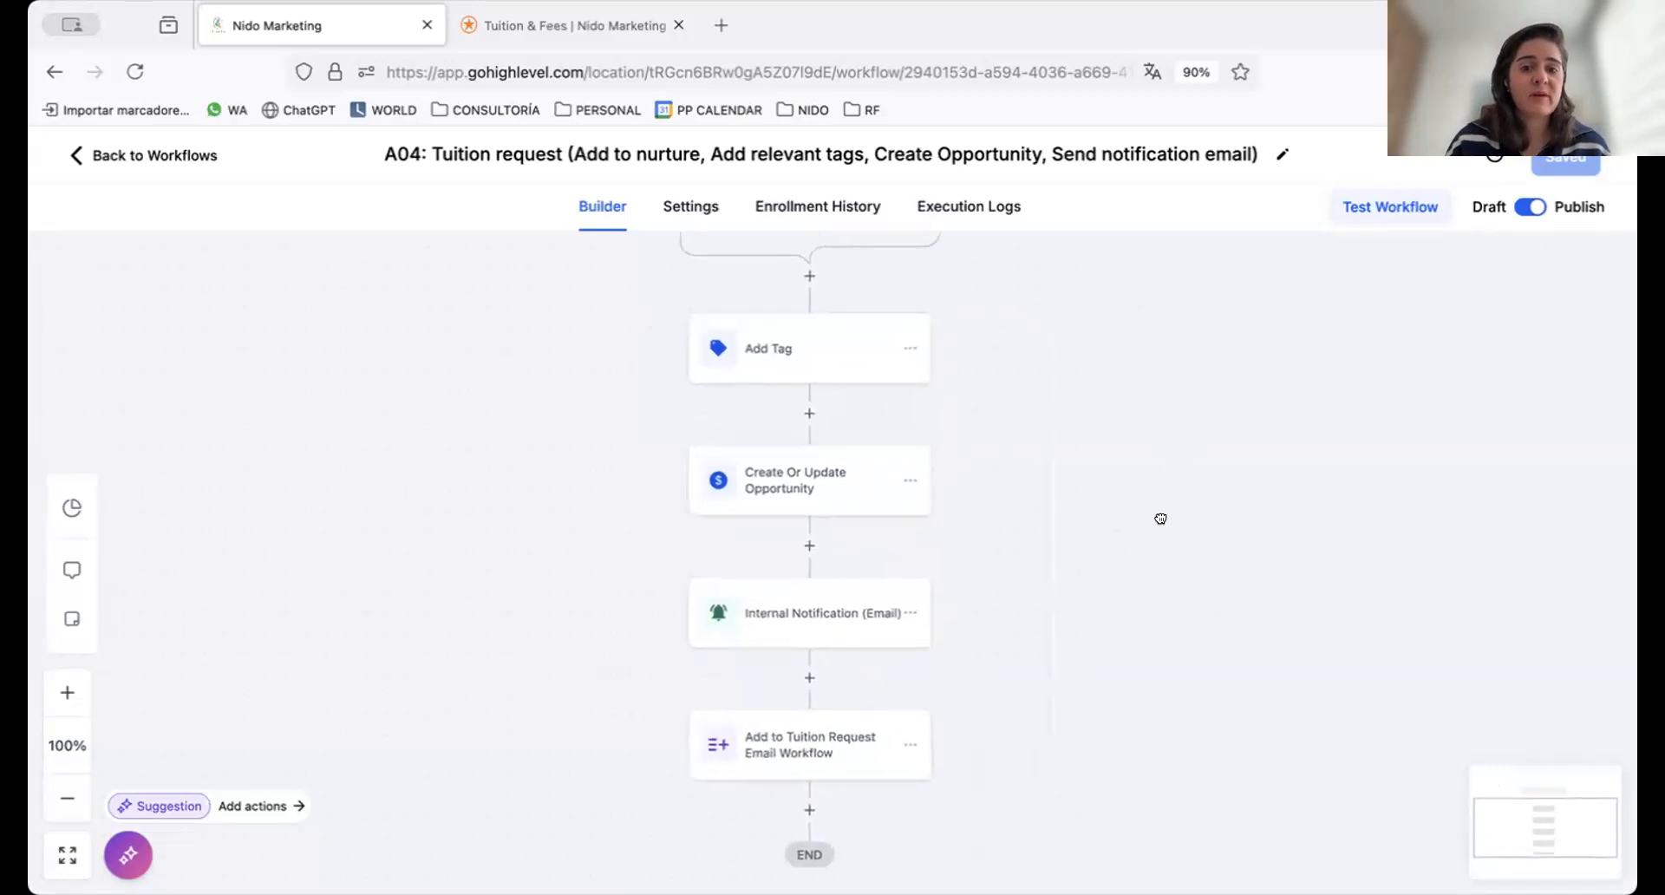
left_click_drag(1167, 607, 1172, 532)
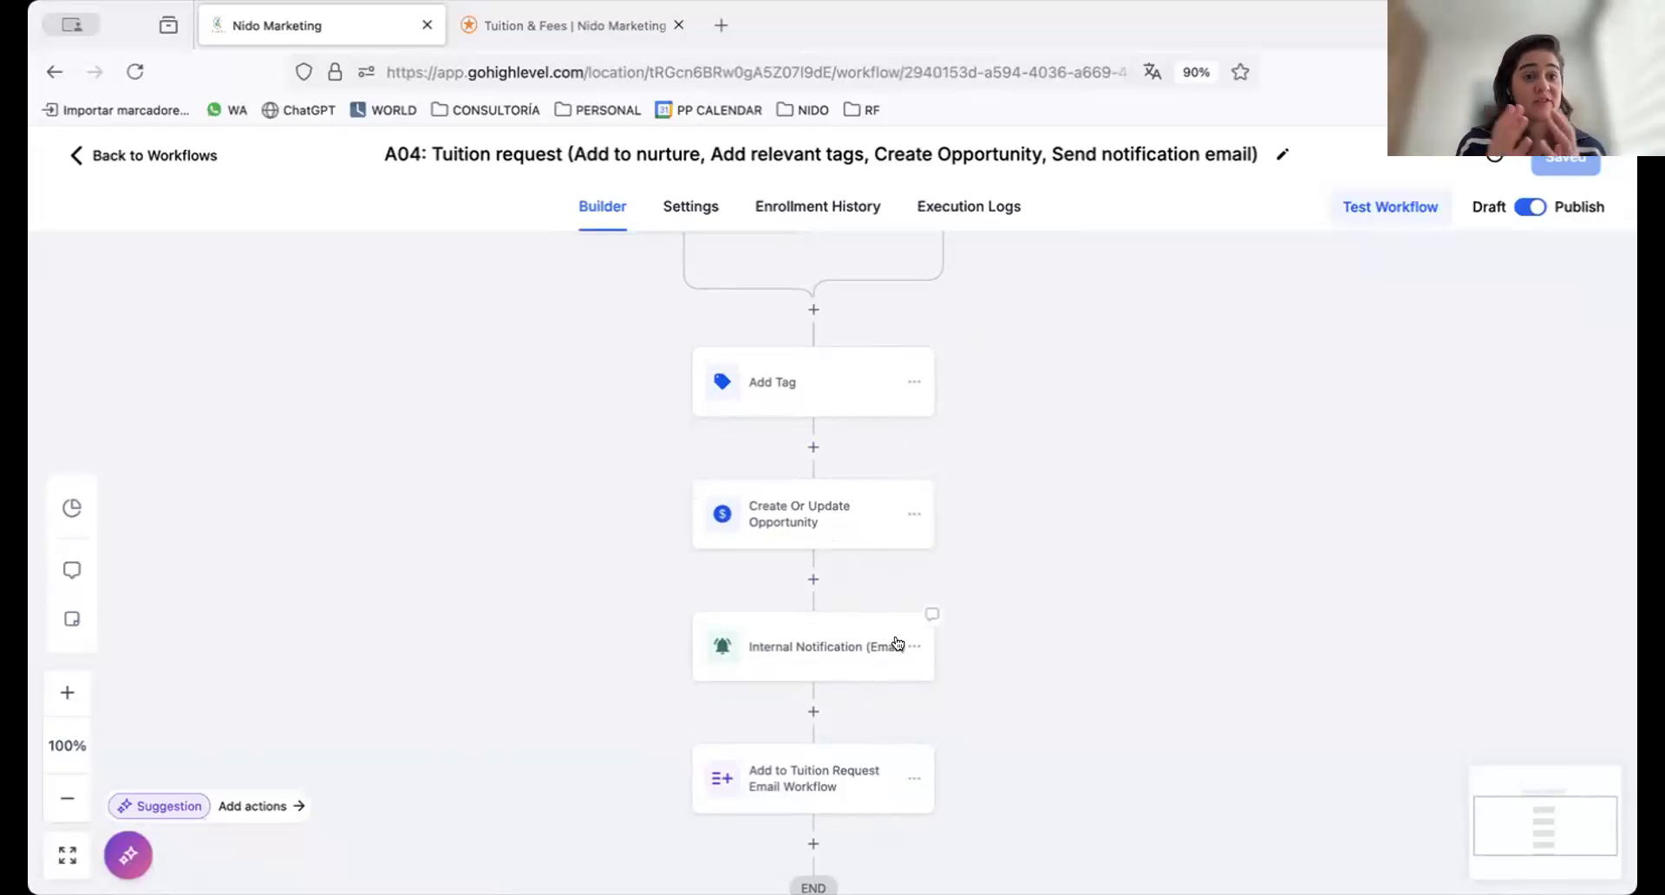
left_click(778, 384)
left_click(1415, 483)
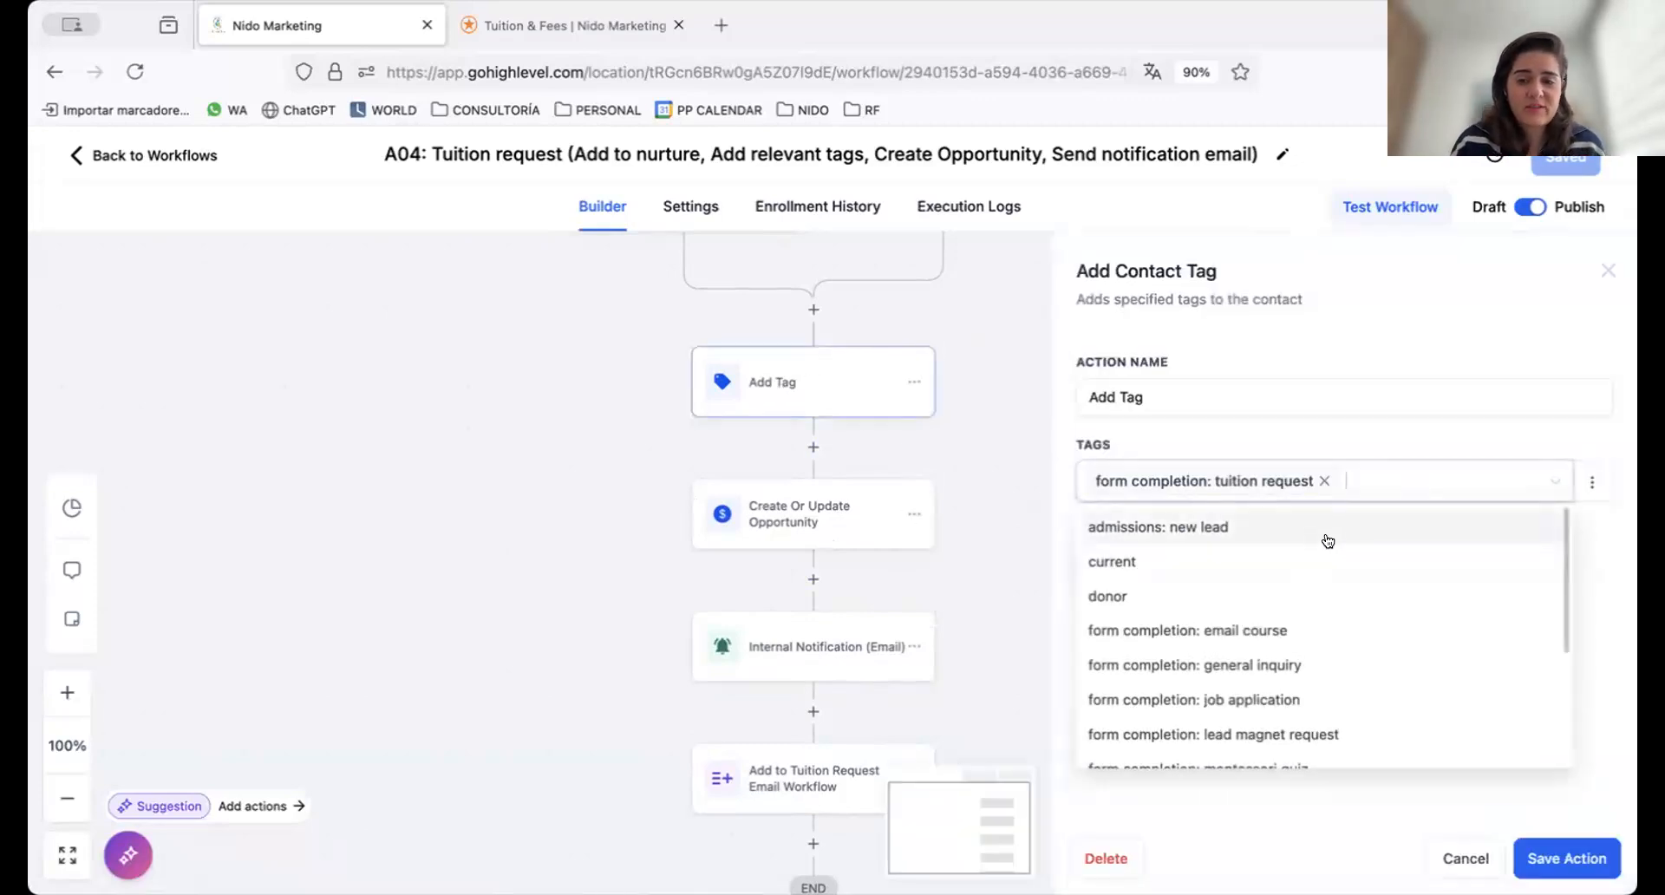
left_click(1318, 539)
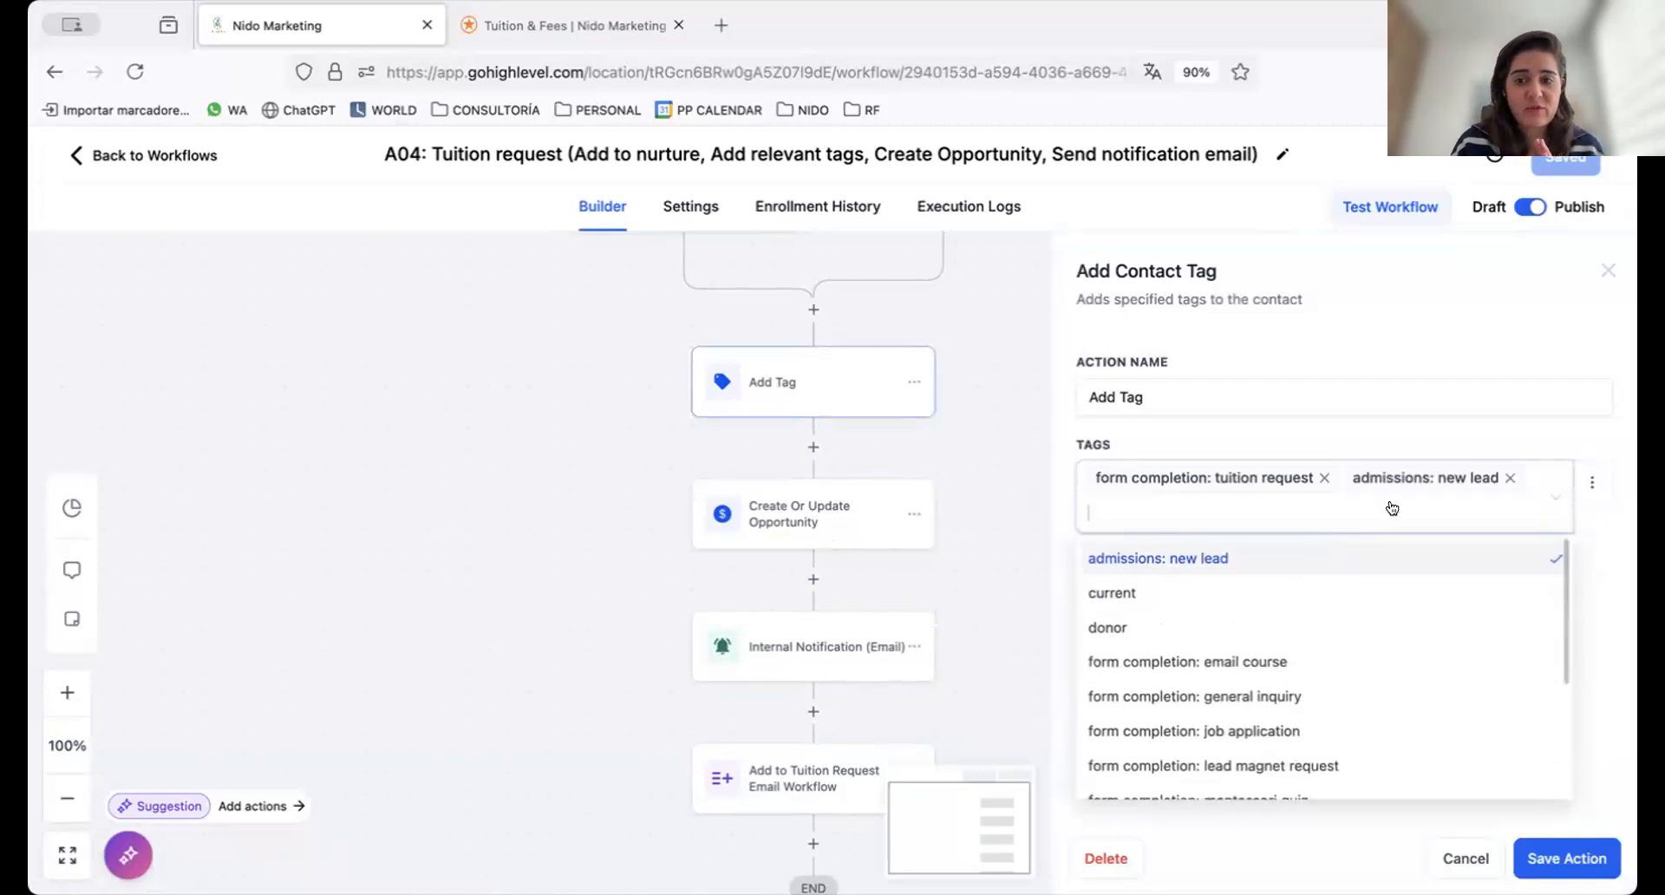
left_click(1541, 425)
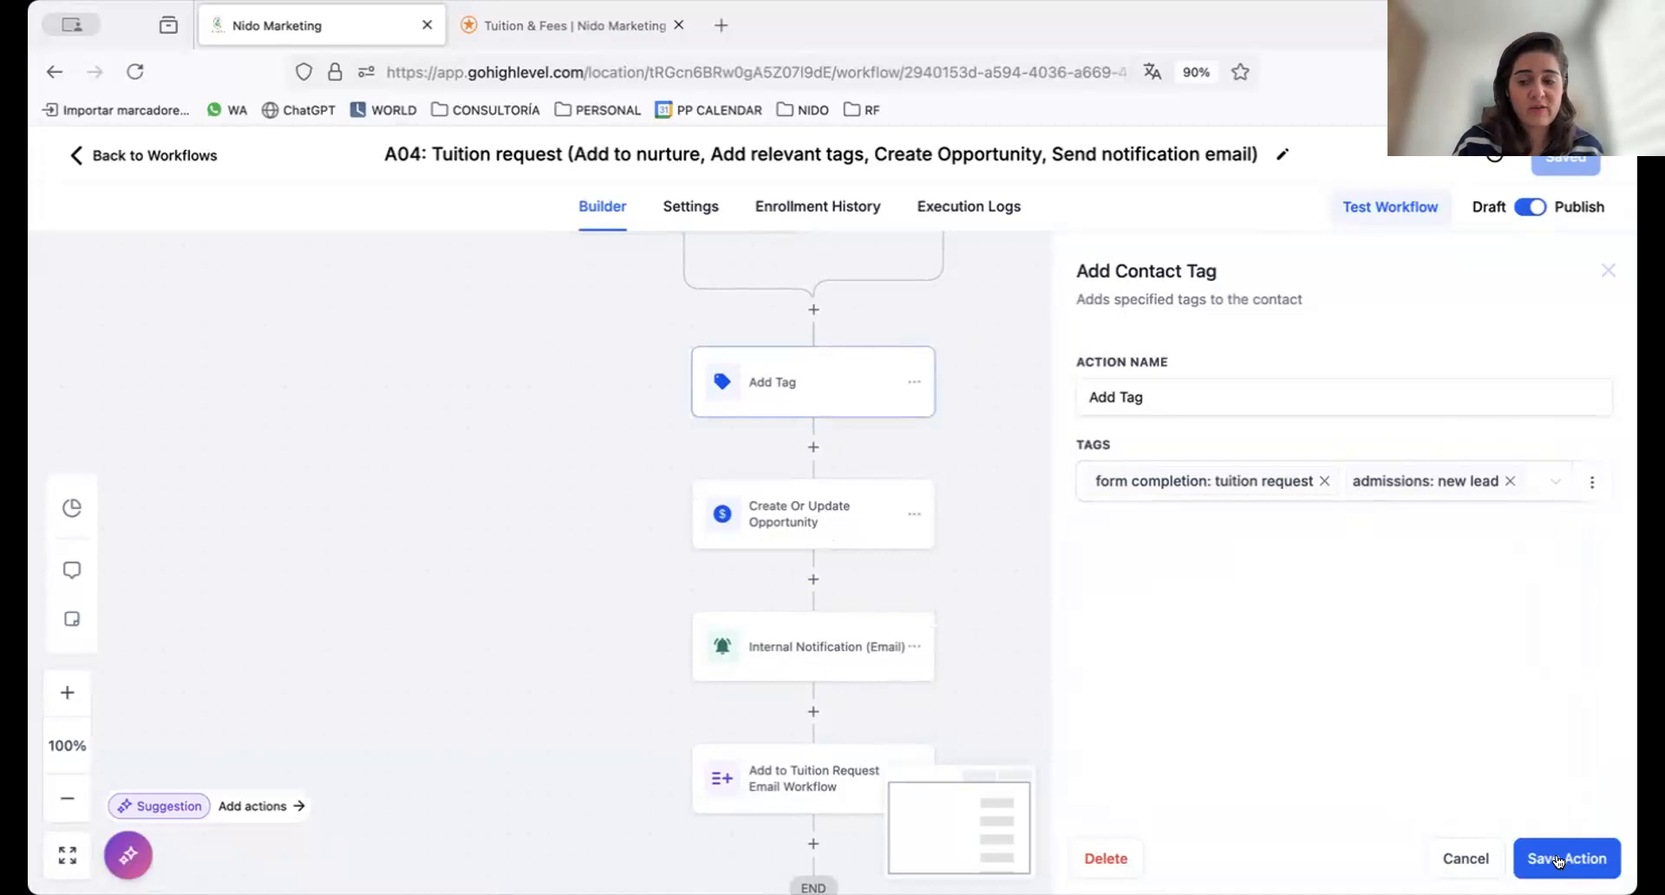
left_click(1556, 859)
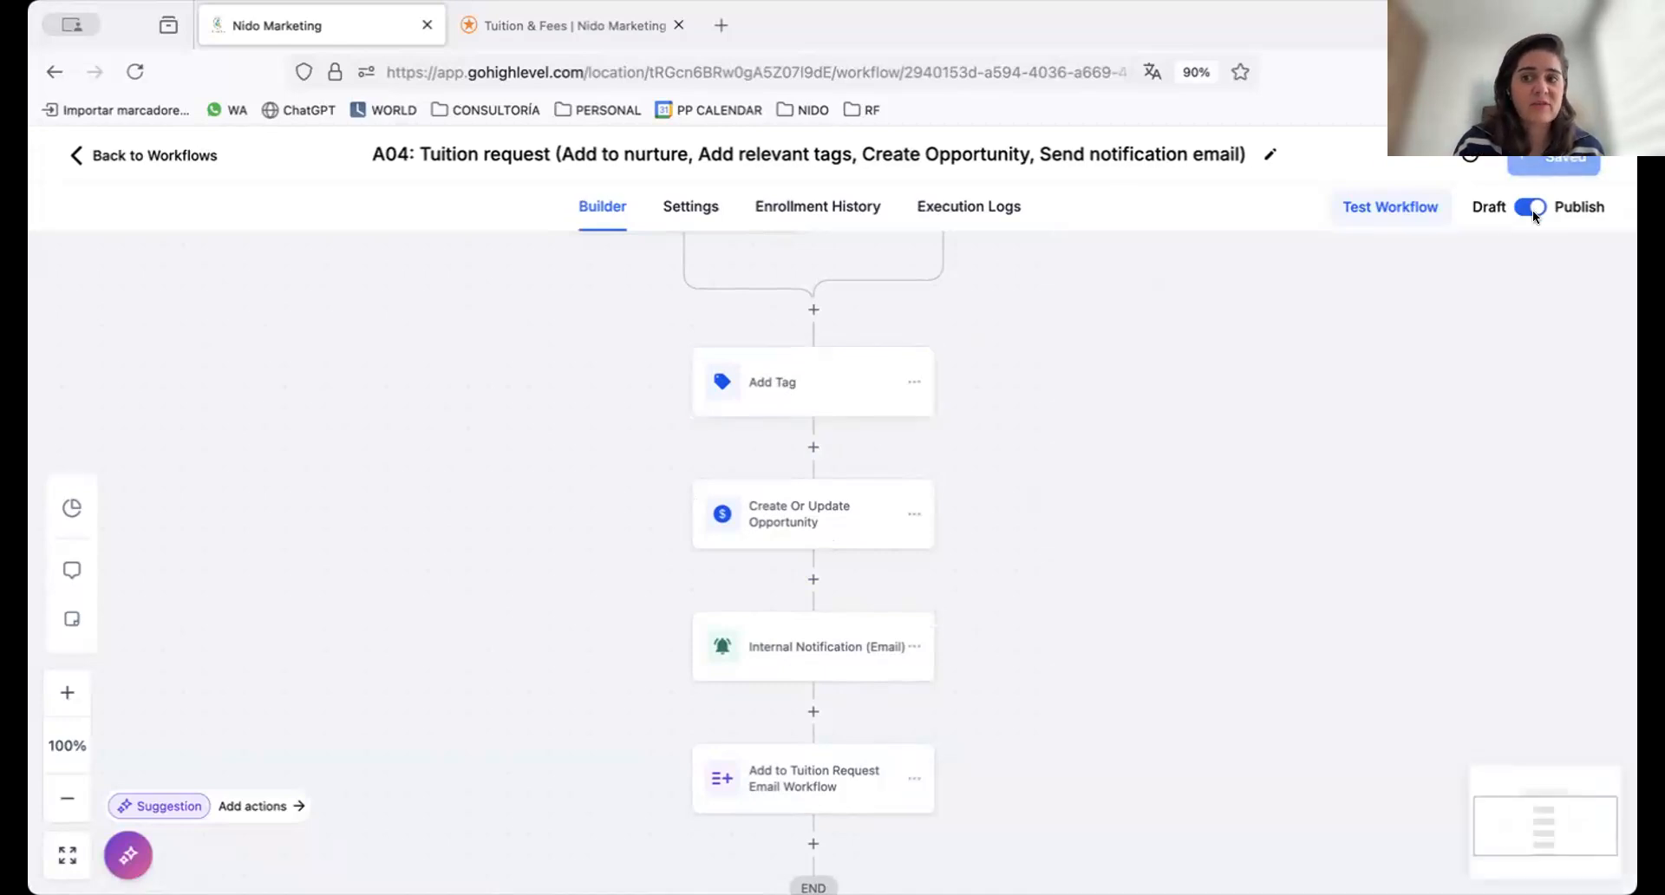
left_click(1597, 160)
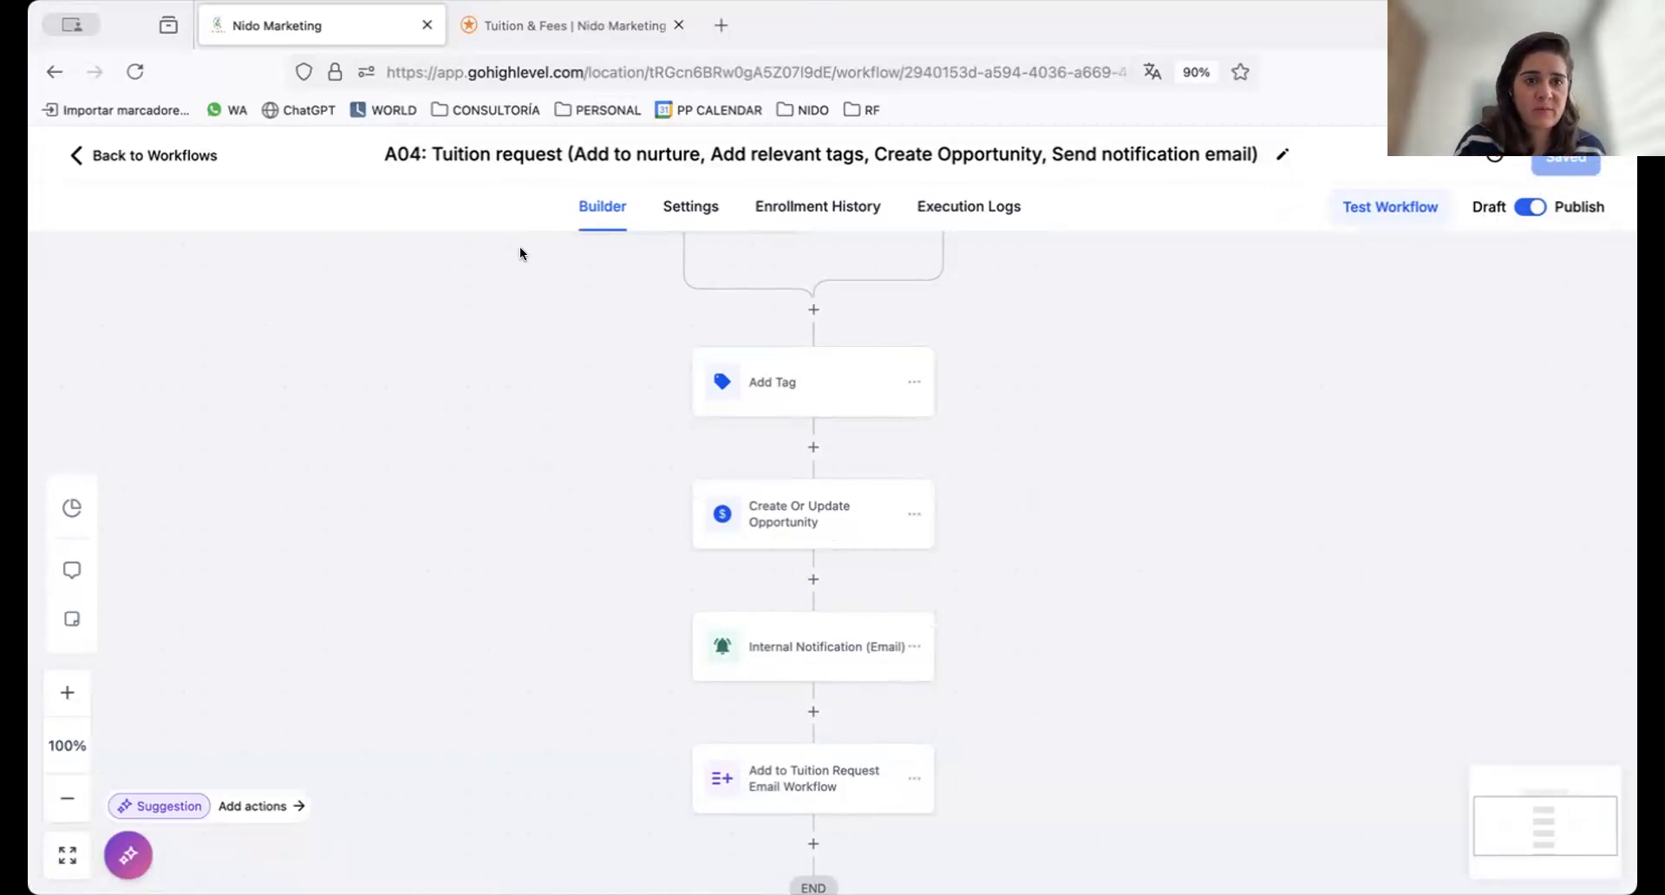
Look at the tuition request form on the Tuition & Fees page again and return to the workflow builder
left_click(575, 24)
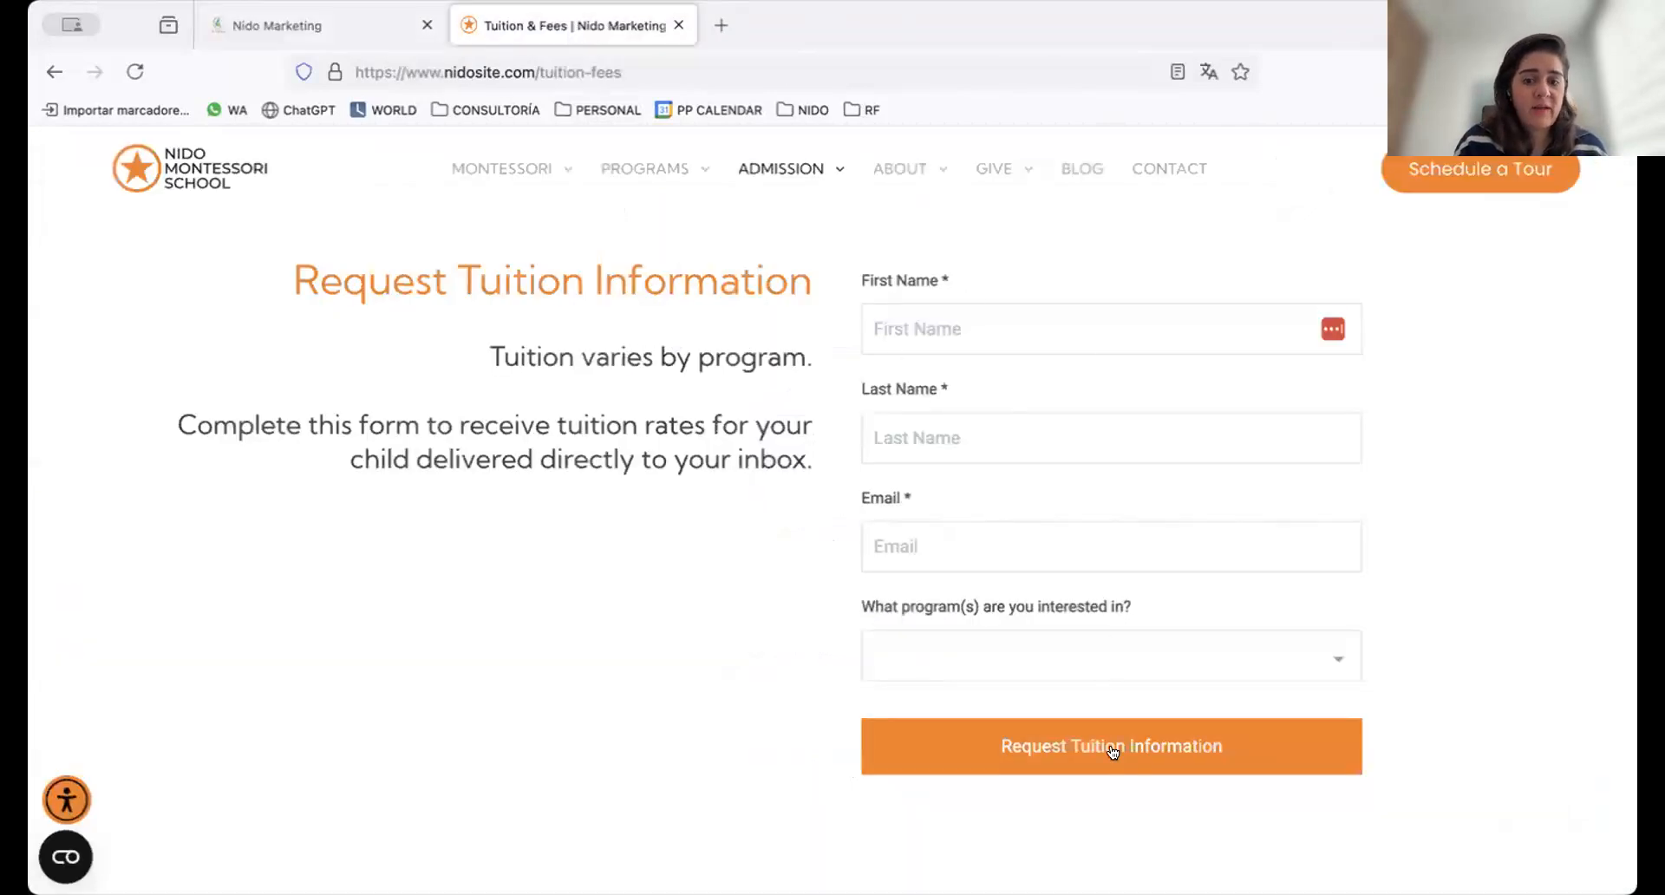
left_click(347, 25)
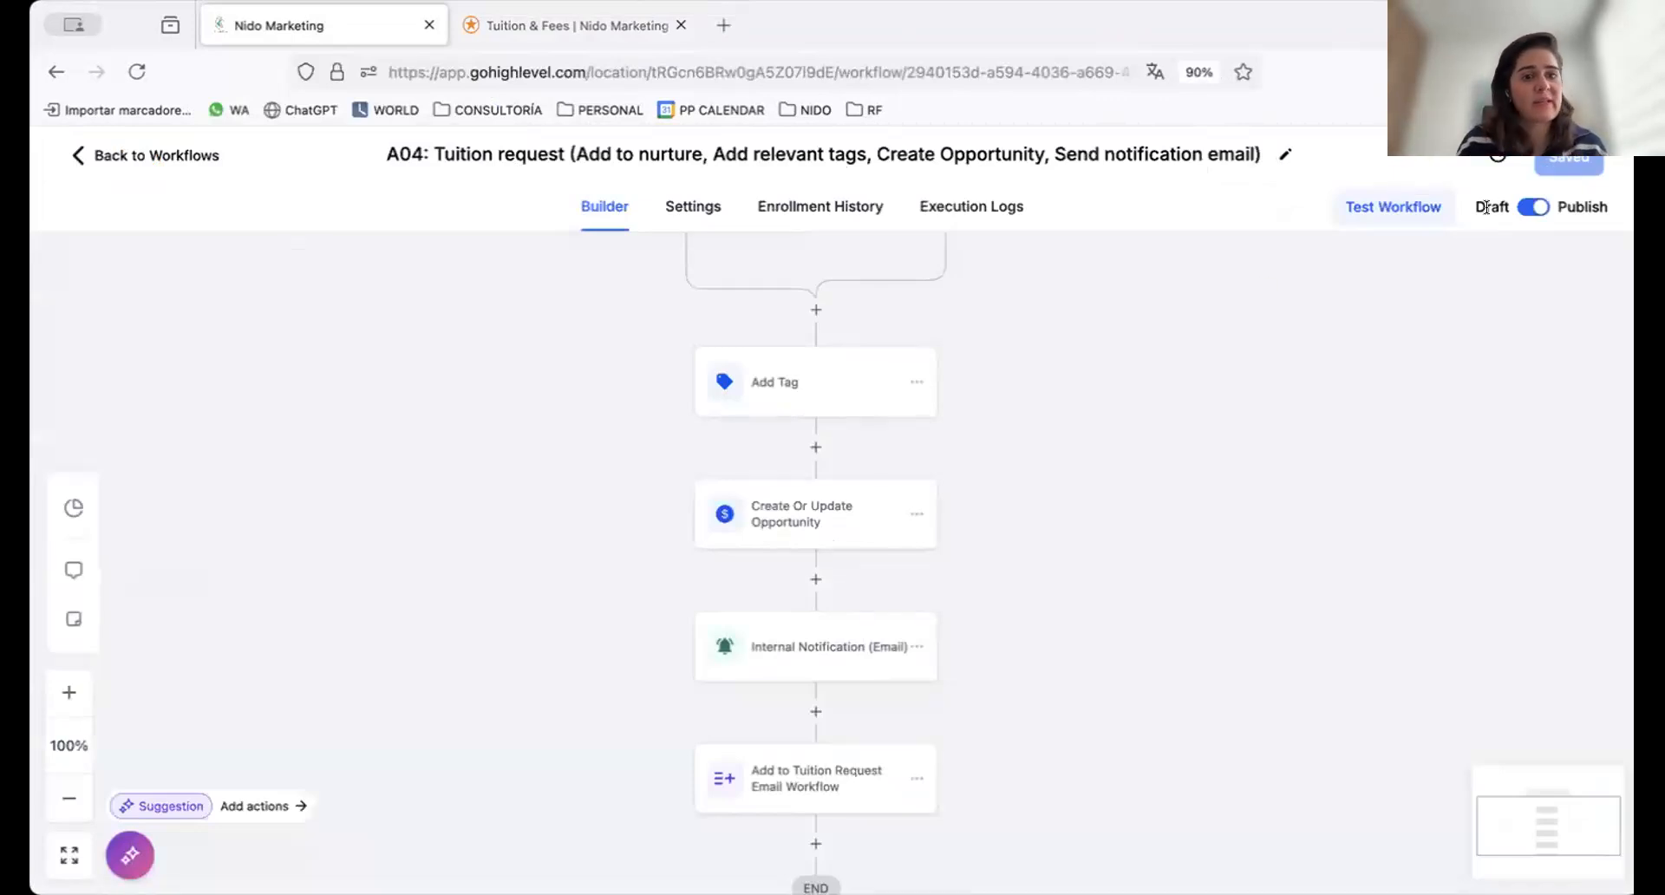
left_click(349, 80)
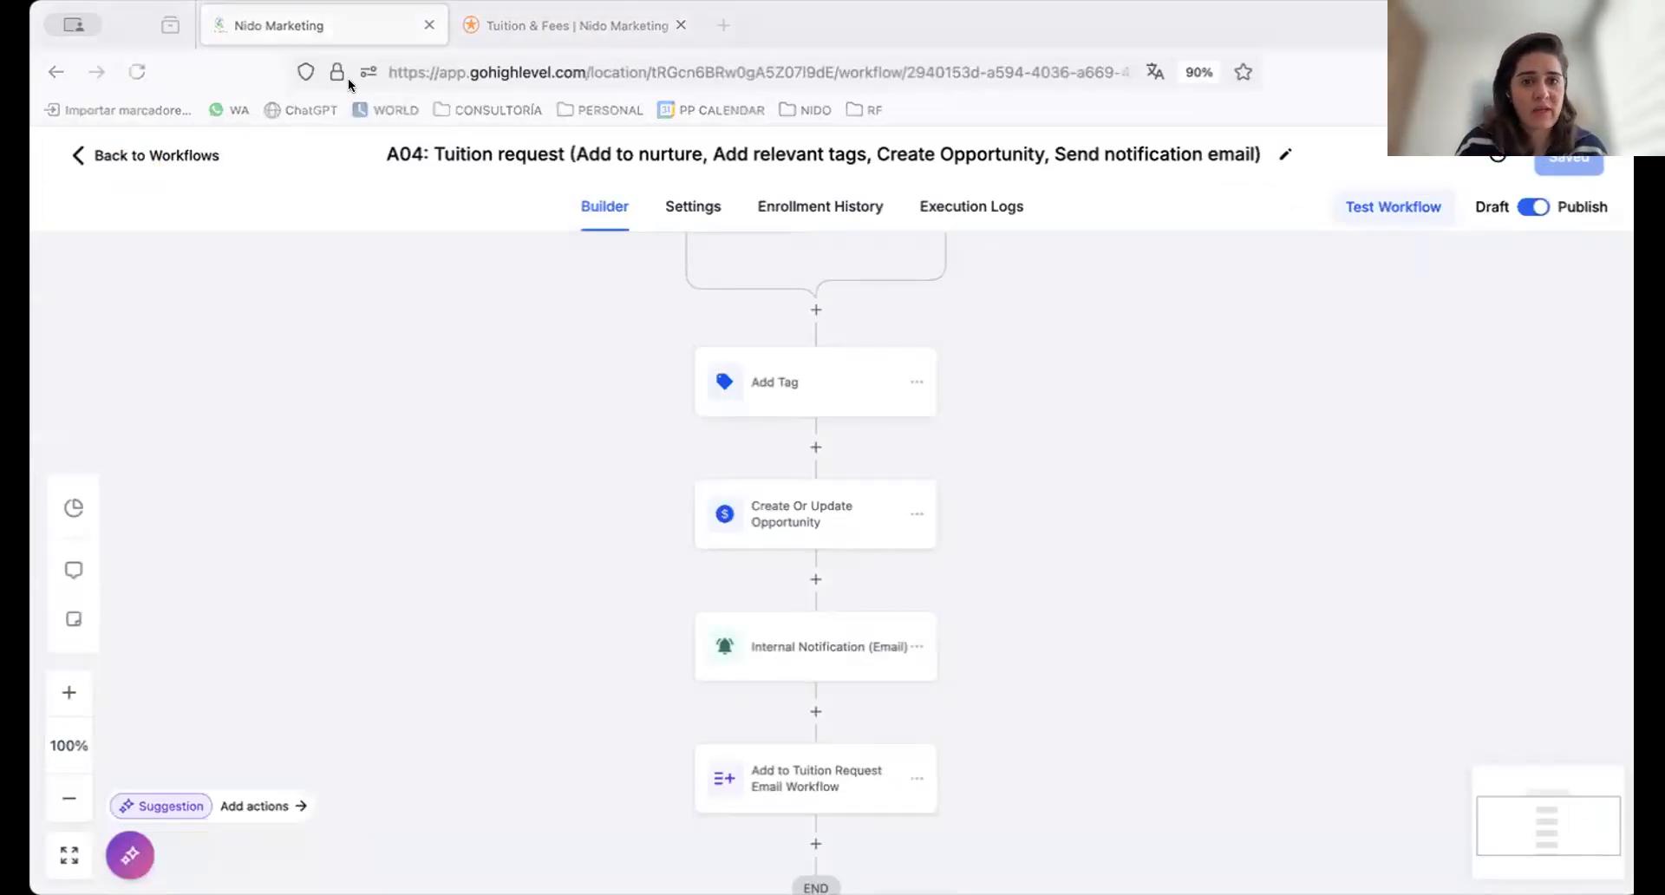
Return to the A04: Tuition Request folder and open the A04: Tuition request (Email) workflow to view its actions
left_click(107, 156)
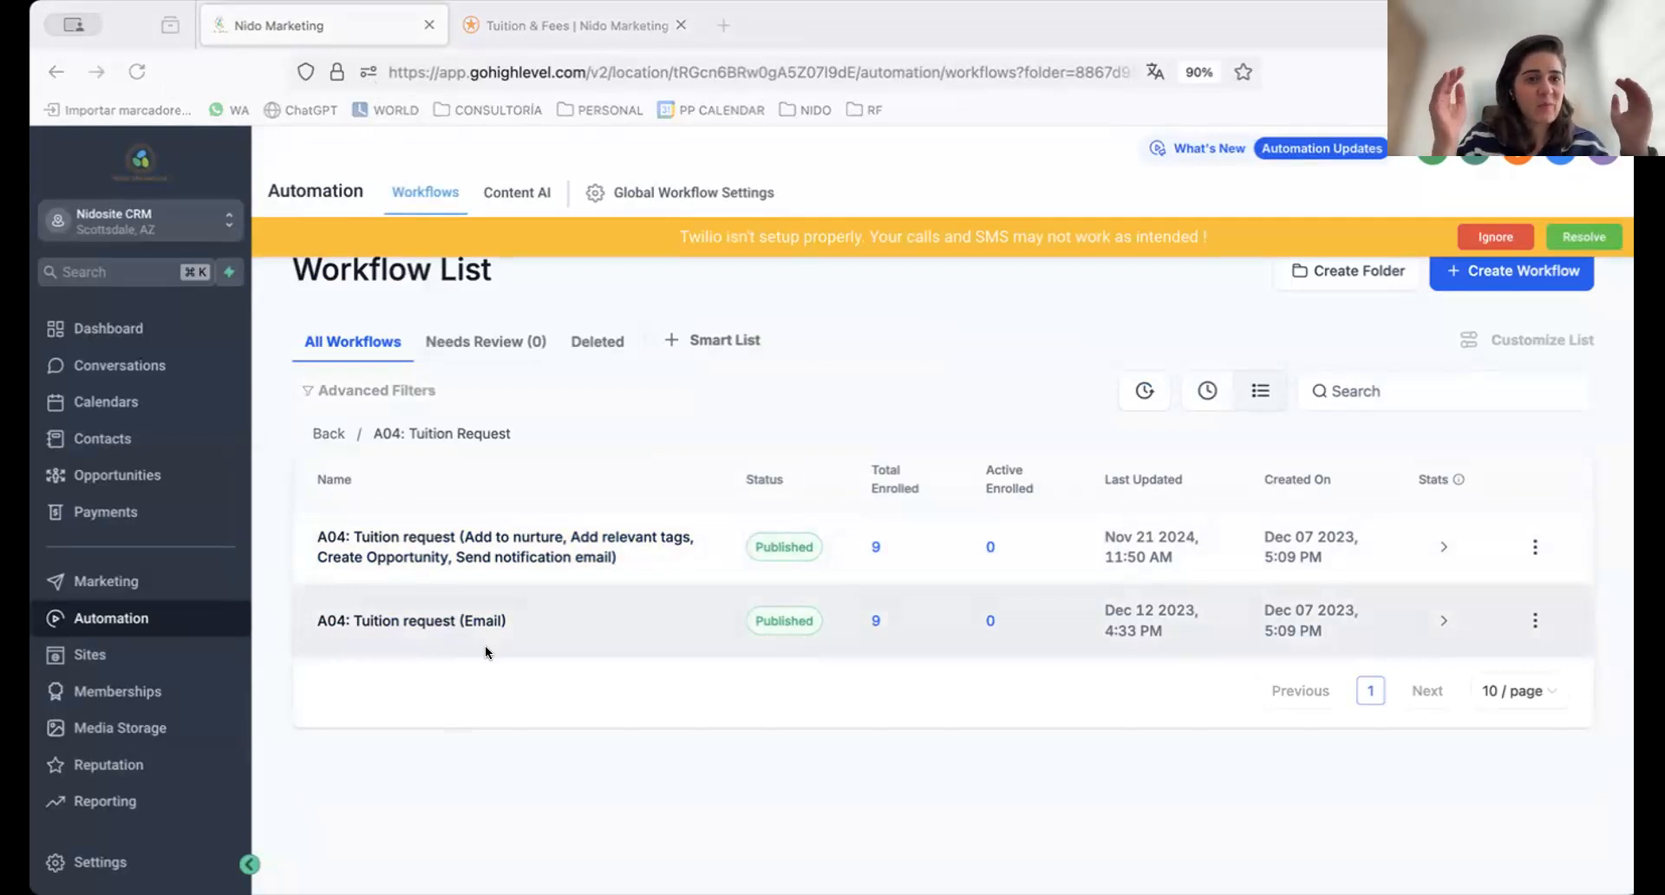
left_click(444, 619)
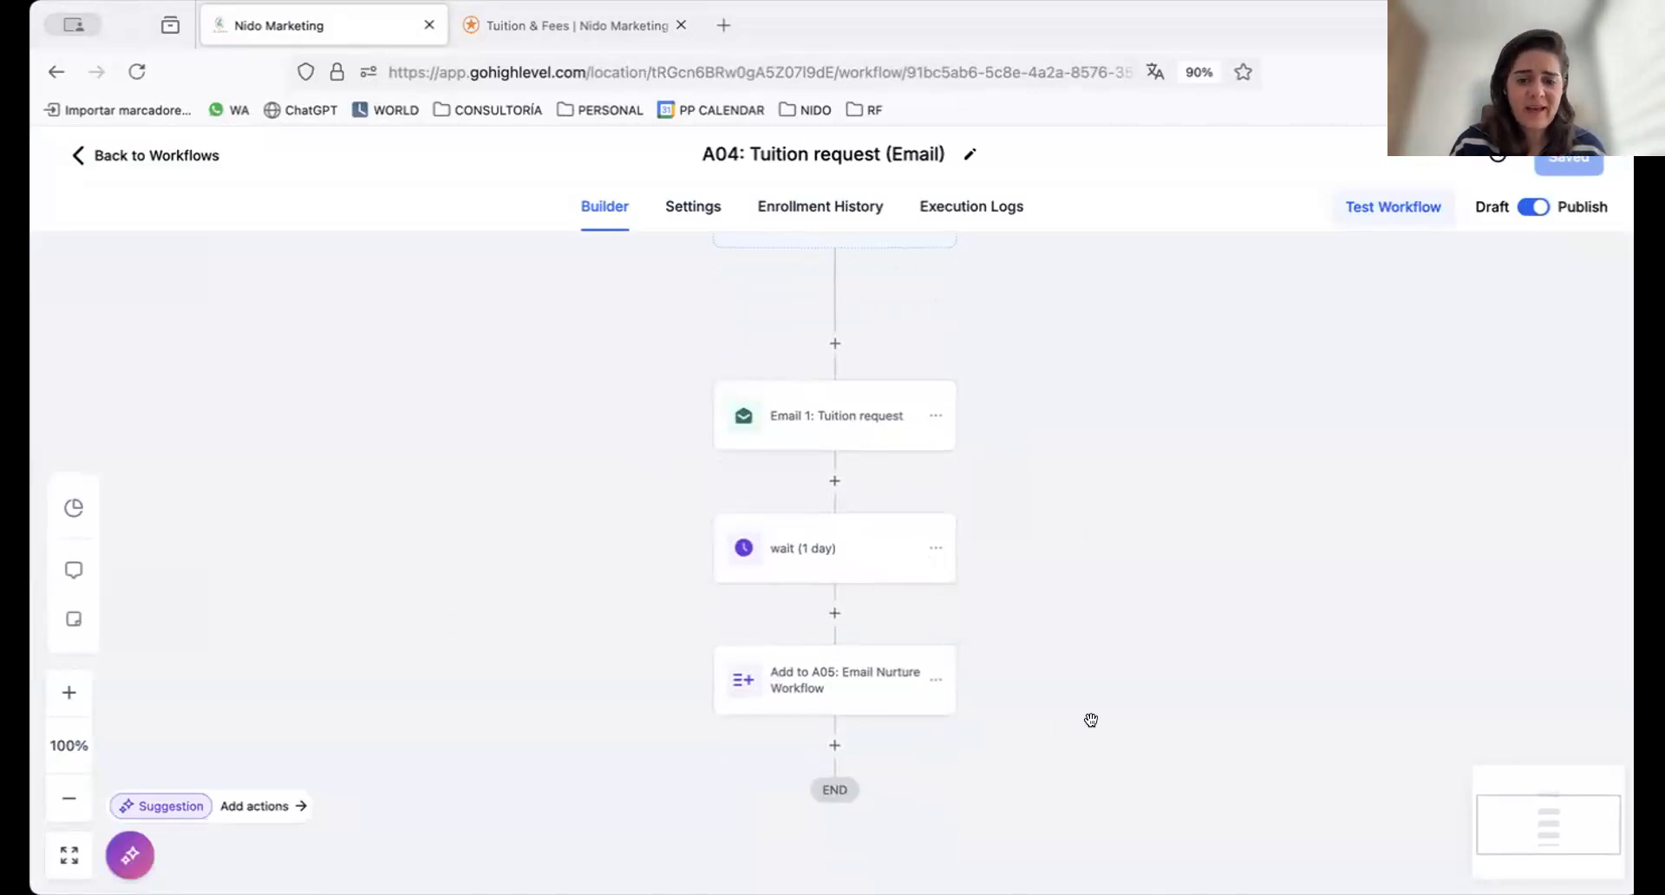
left_click_drag(1084, 661, 1032, 663)
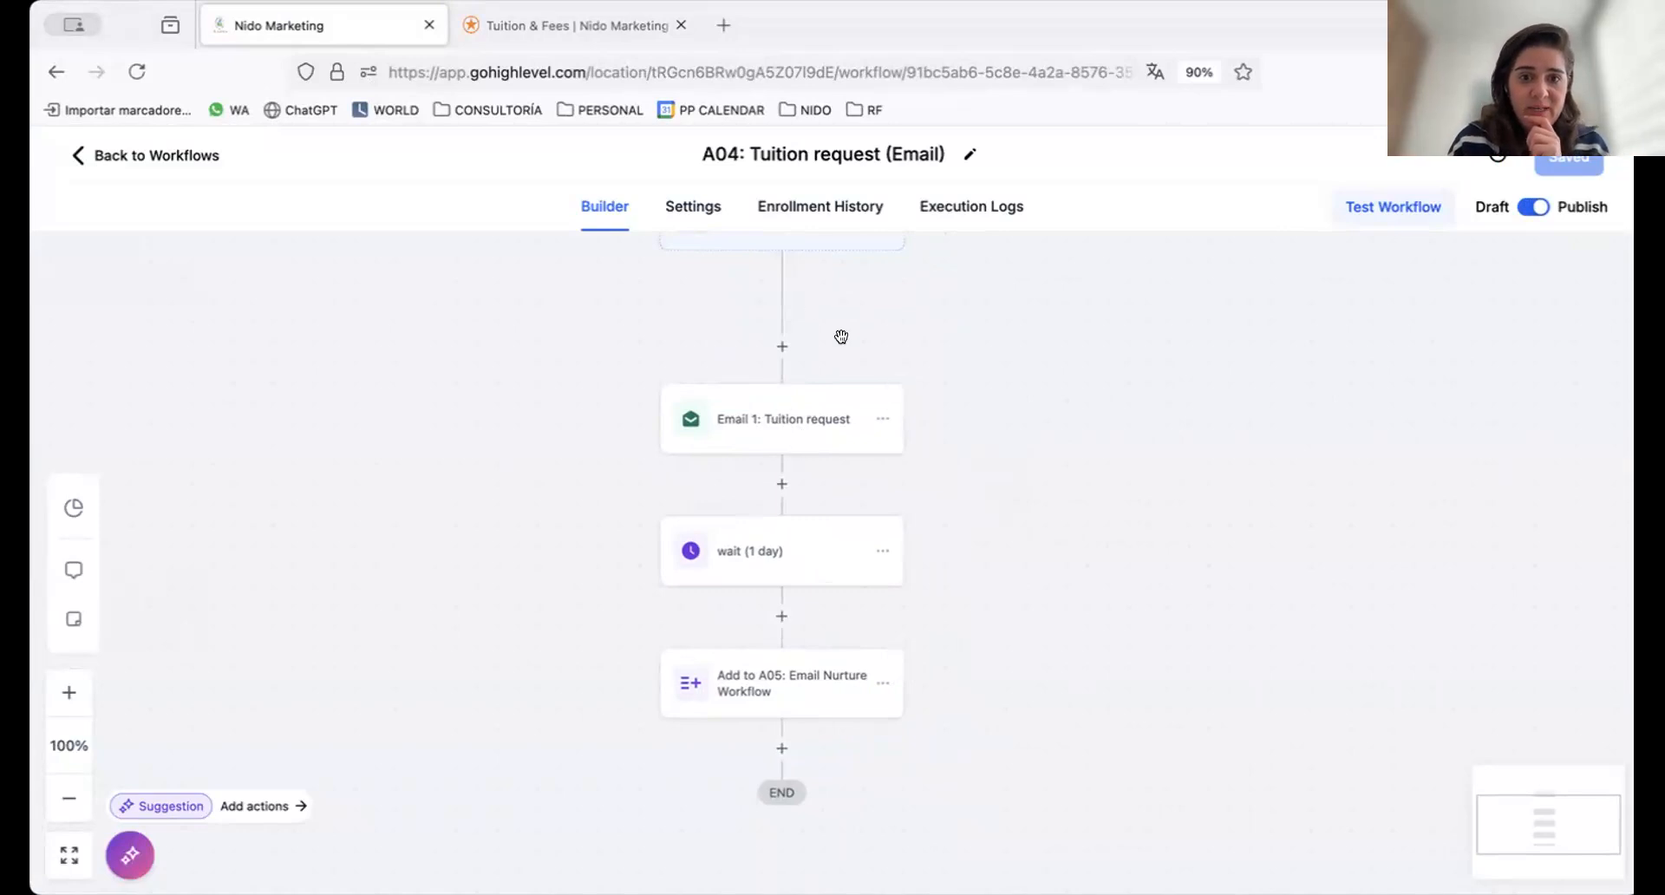
Open the Email 1: Tuition request action and review its From Name, From Email and Subject fields
left_click(816, 425)
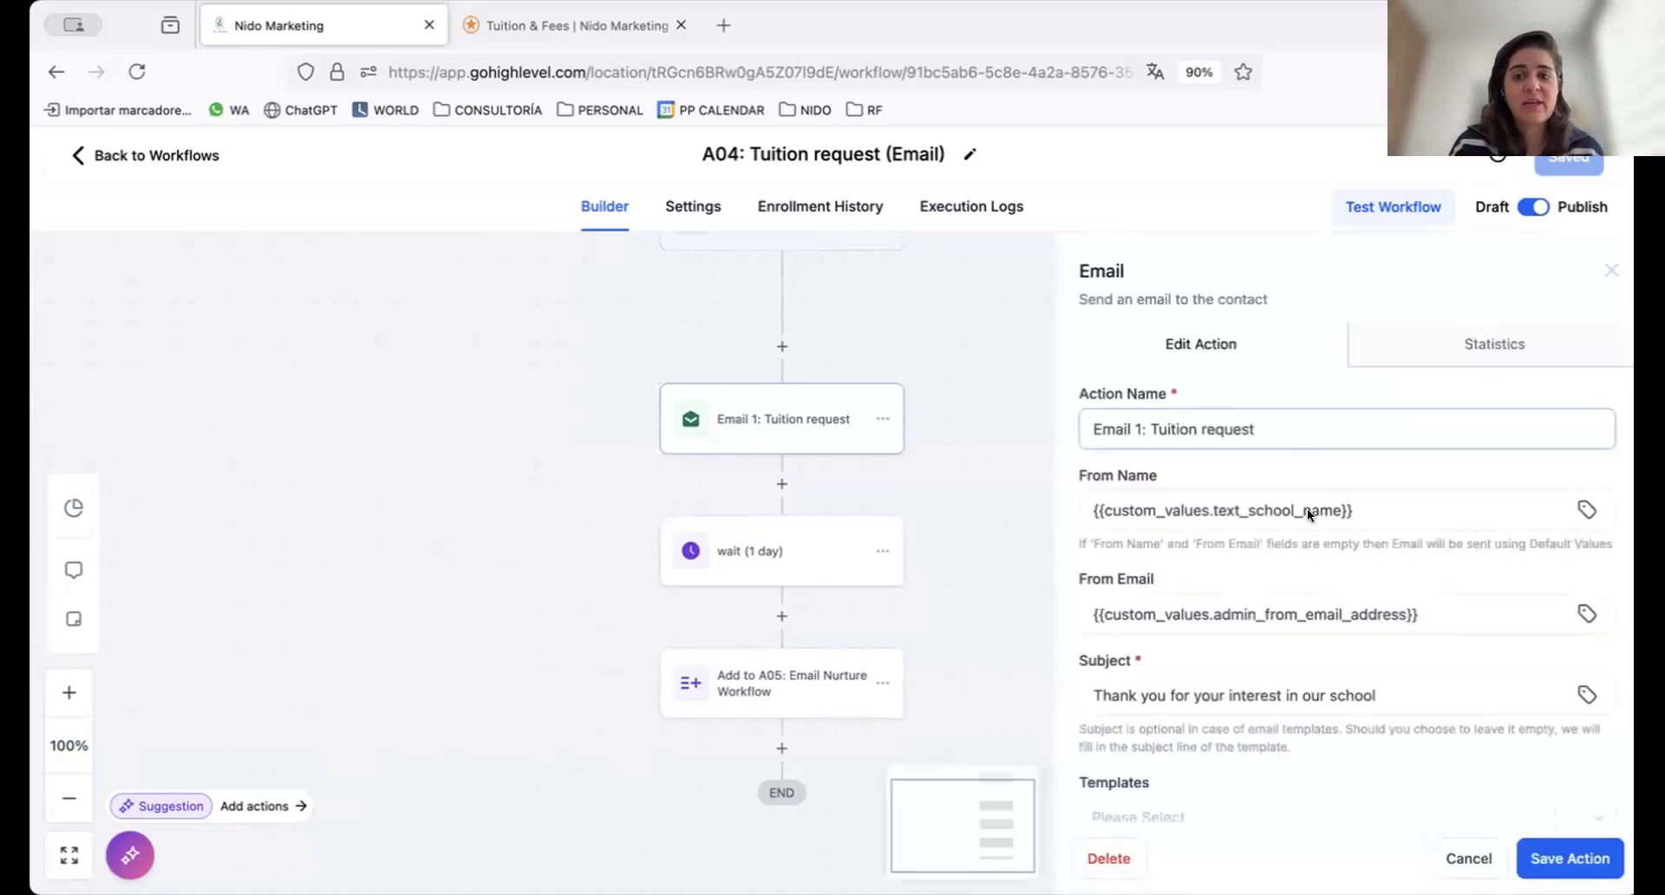
scroll(1307, 508, "down", 1)
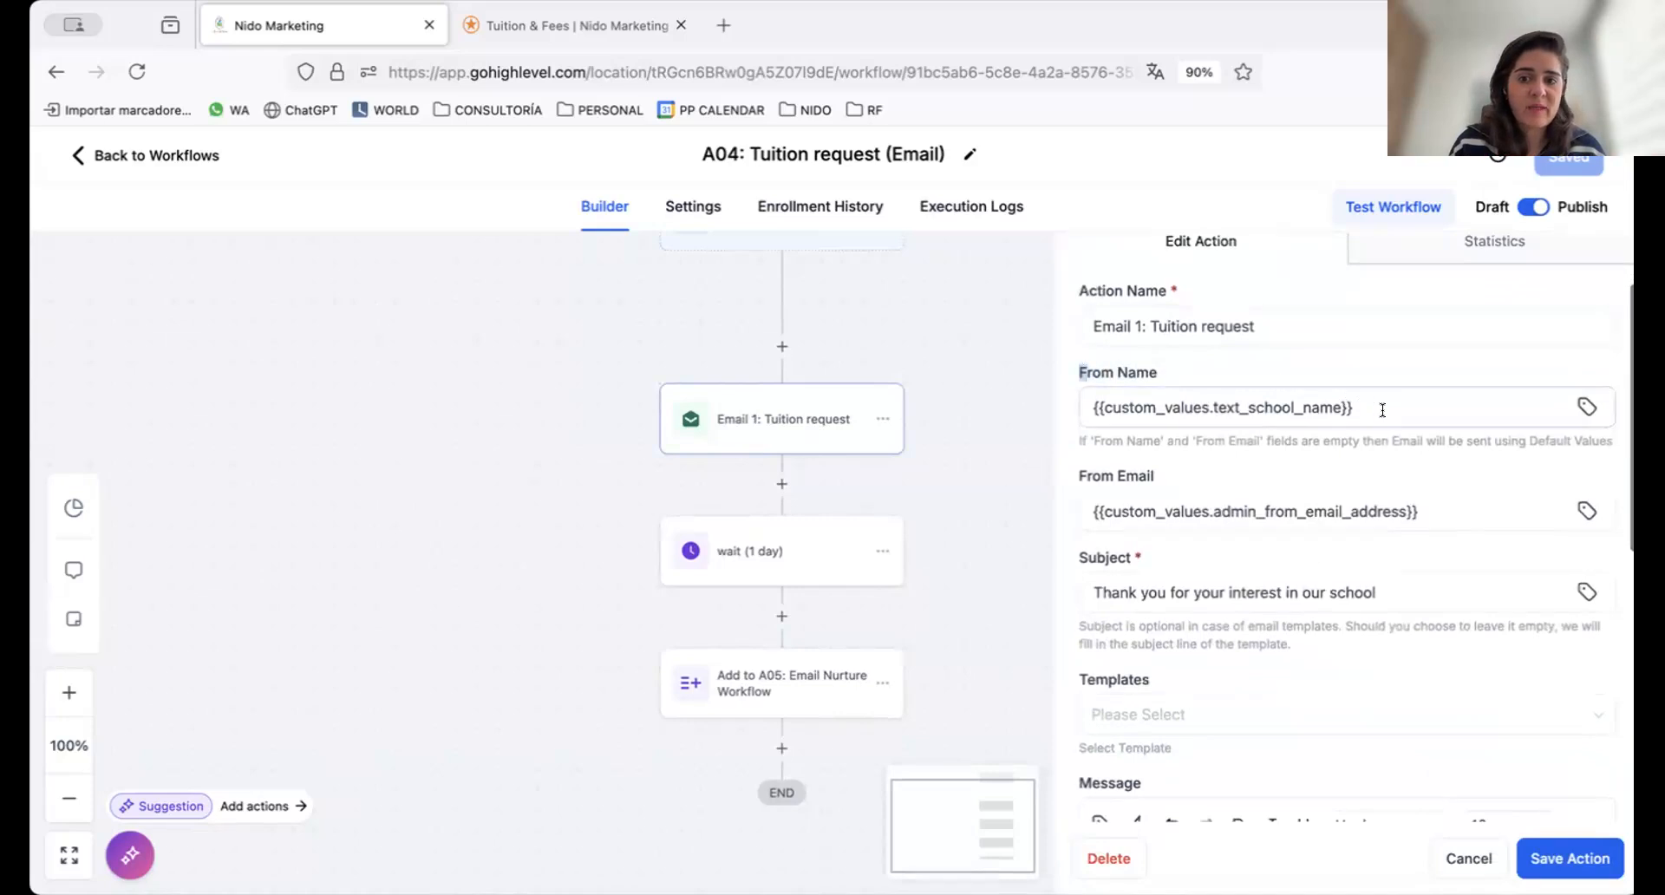
triple_click(1292, 407)
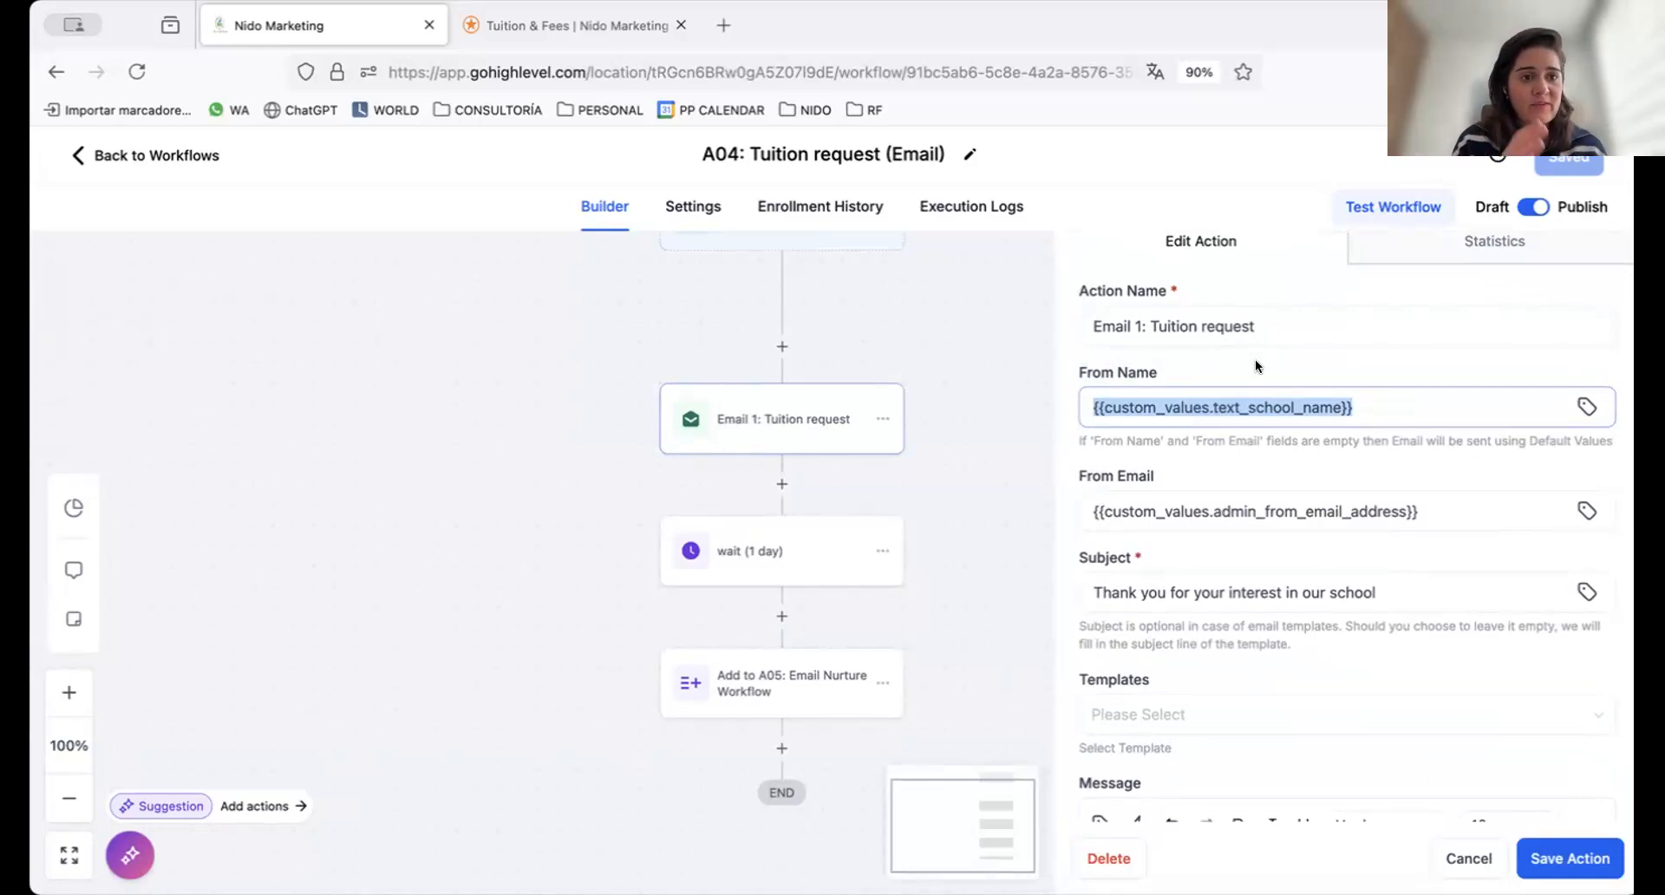
left_click(1140, 371)
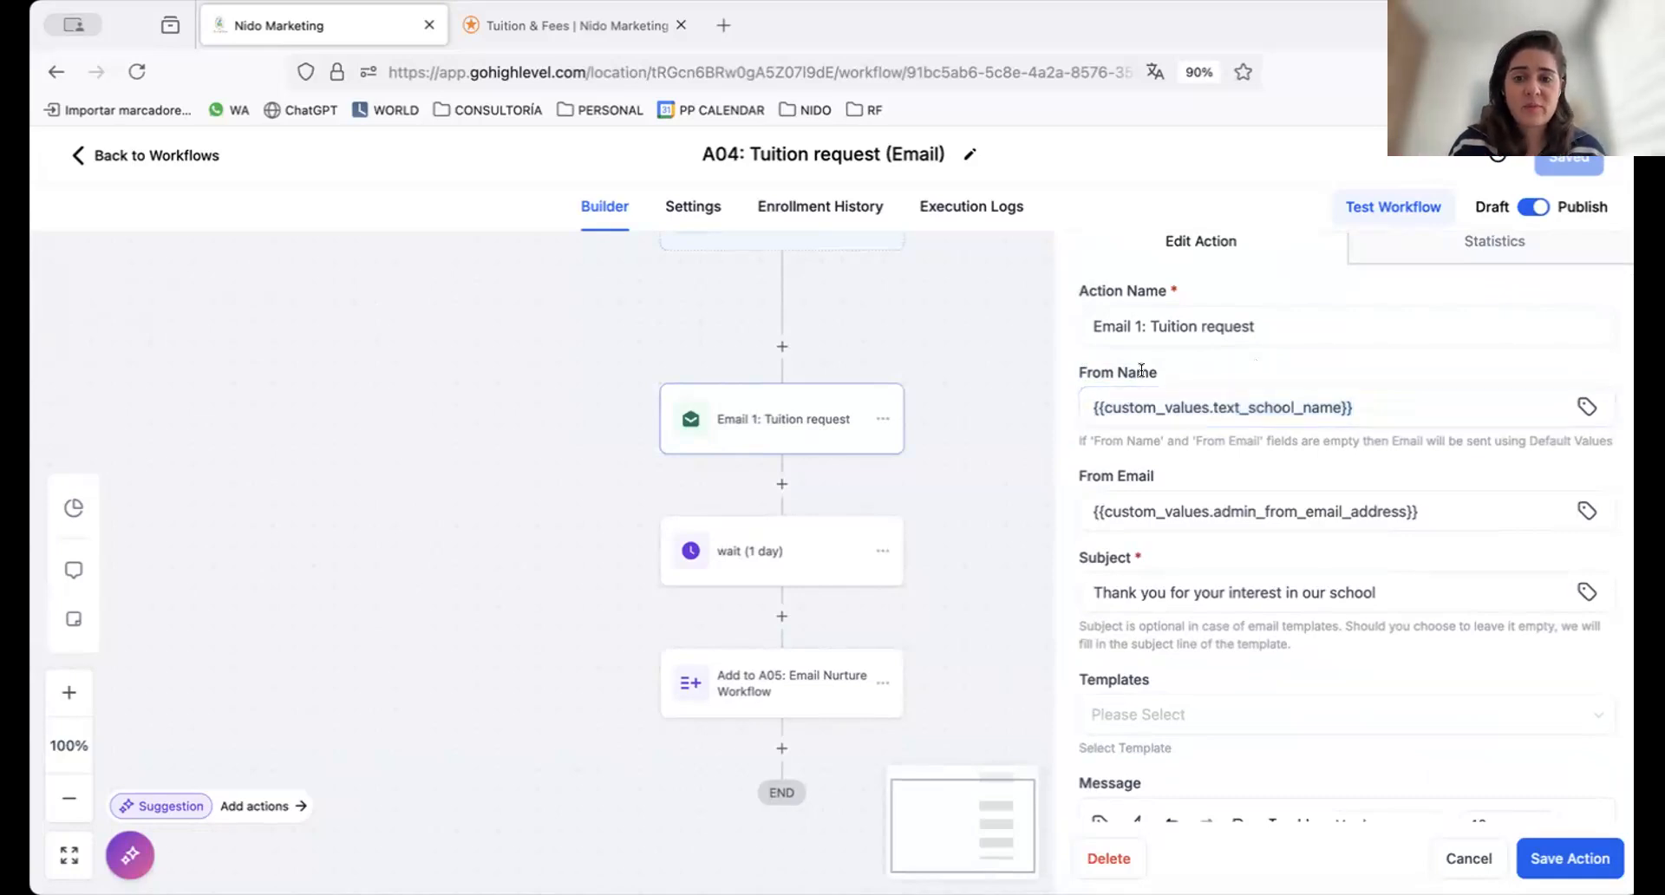
double_click(1135, 475)
left_click(1399, 513)
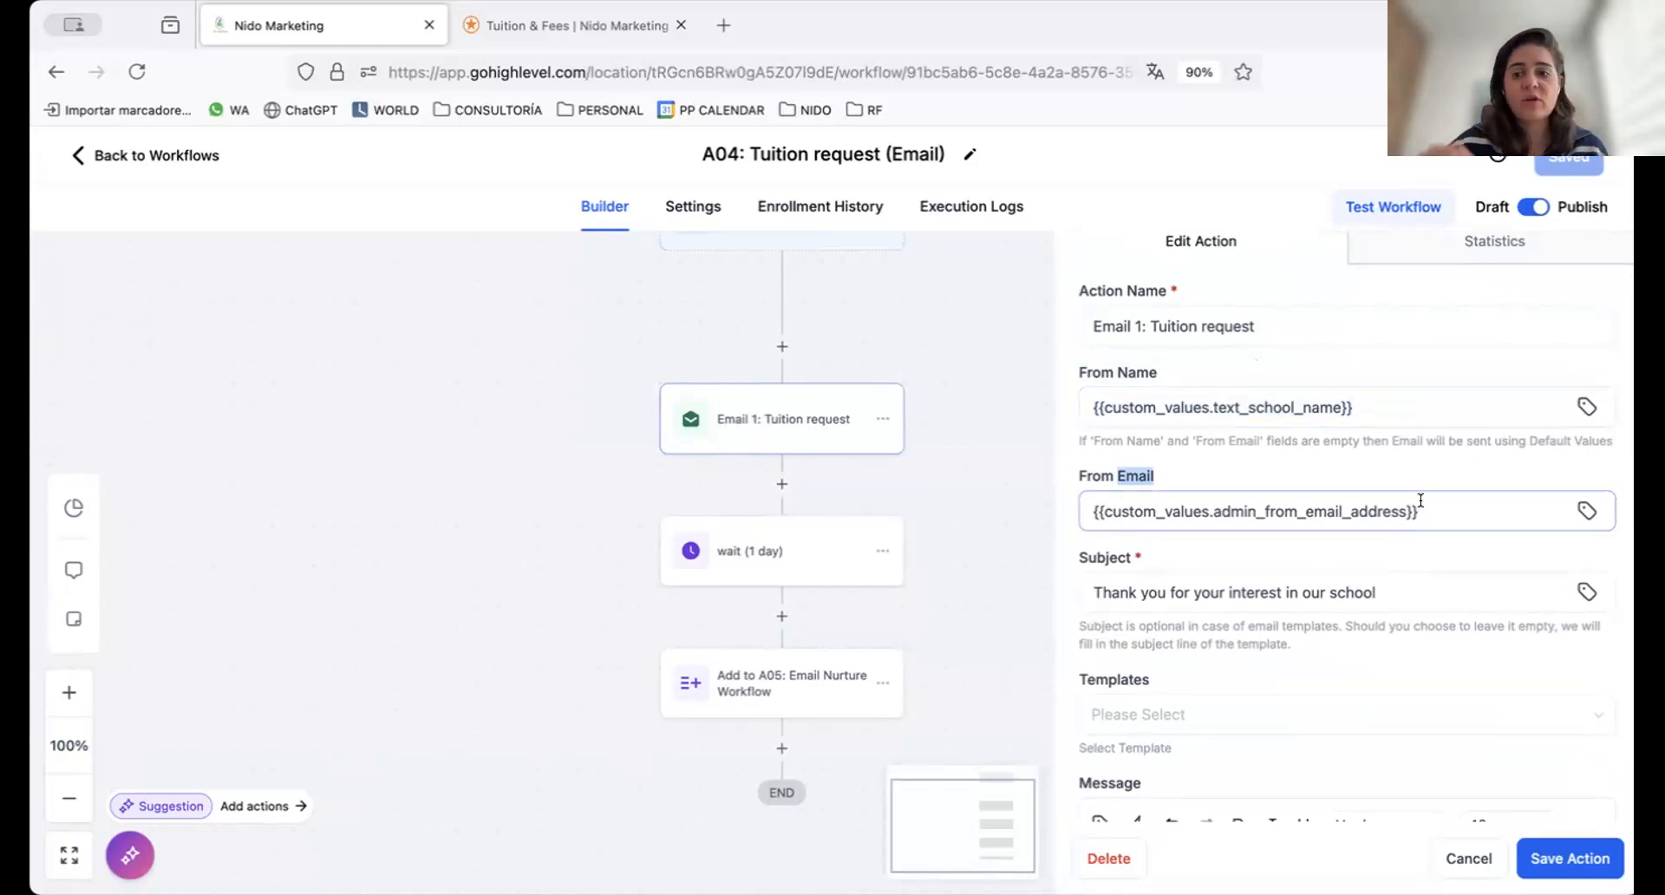
scroll(1344, 628, "down", 1)
left_click(1087, 515)
triple_click(1087, 515)
Insert a blank line in the email message between the "Book a tour today" paragraph and the "For further reading" line
scroll(1289, 614, "down", 2)
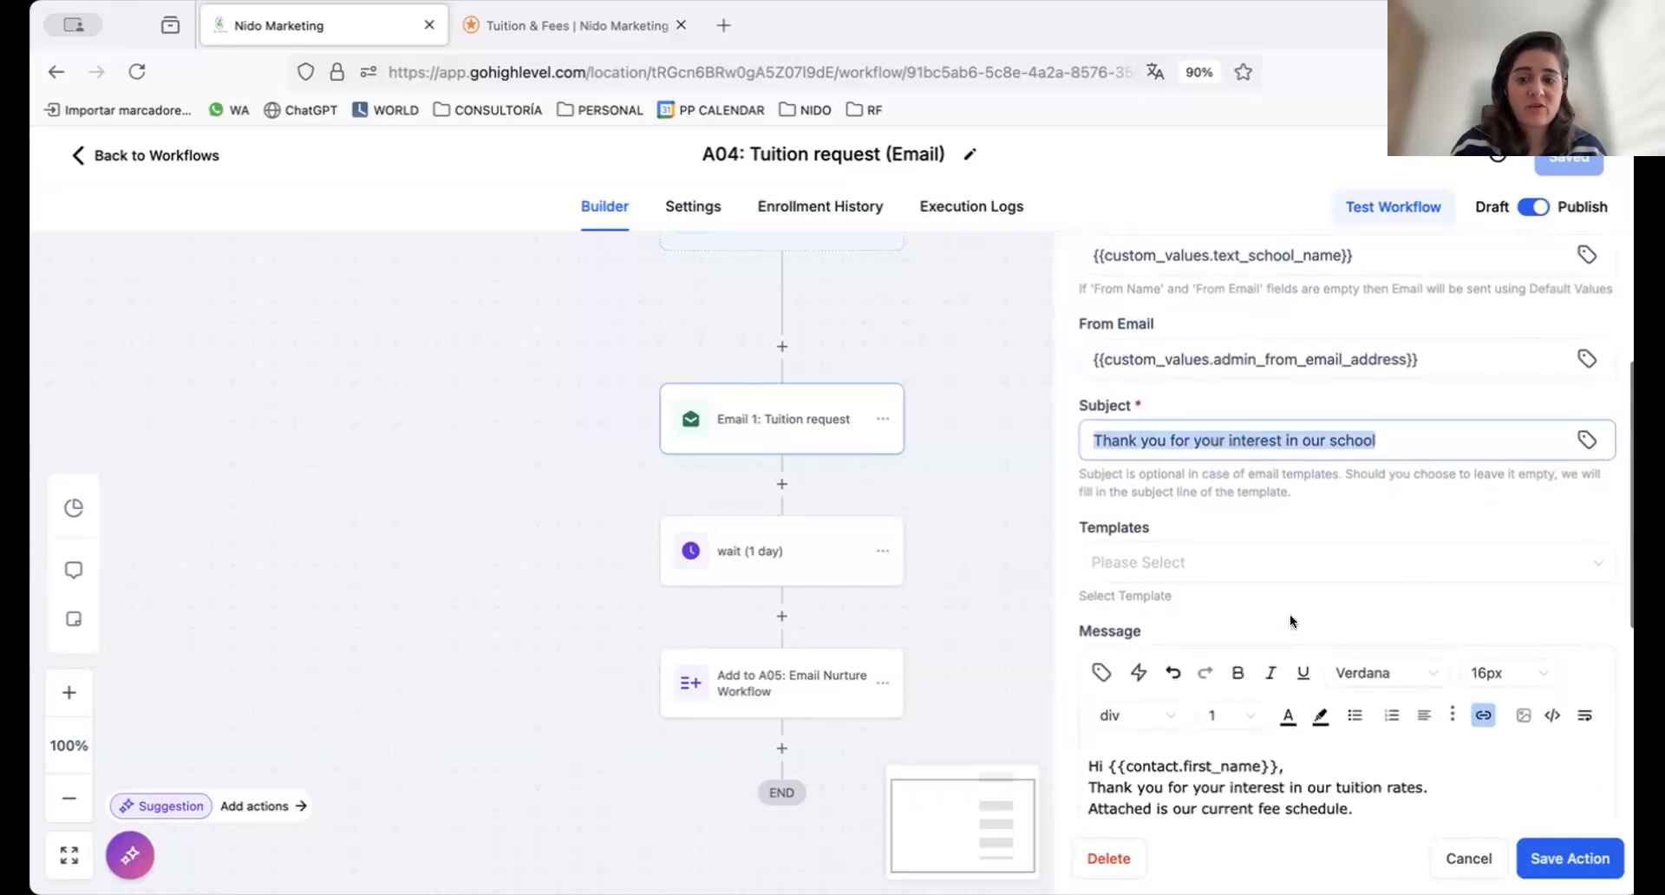
scroll(1288, 614, "down", 5)
scroll(1273, 690, "up", 2)
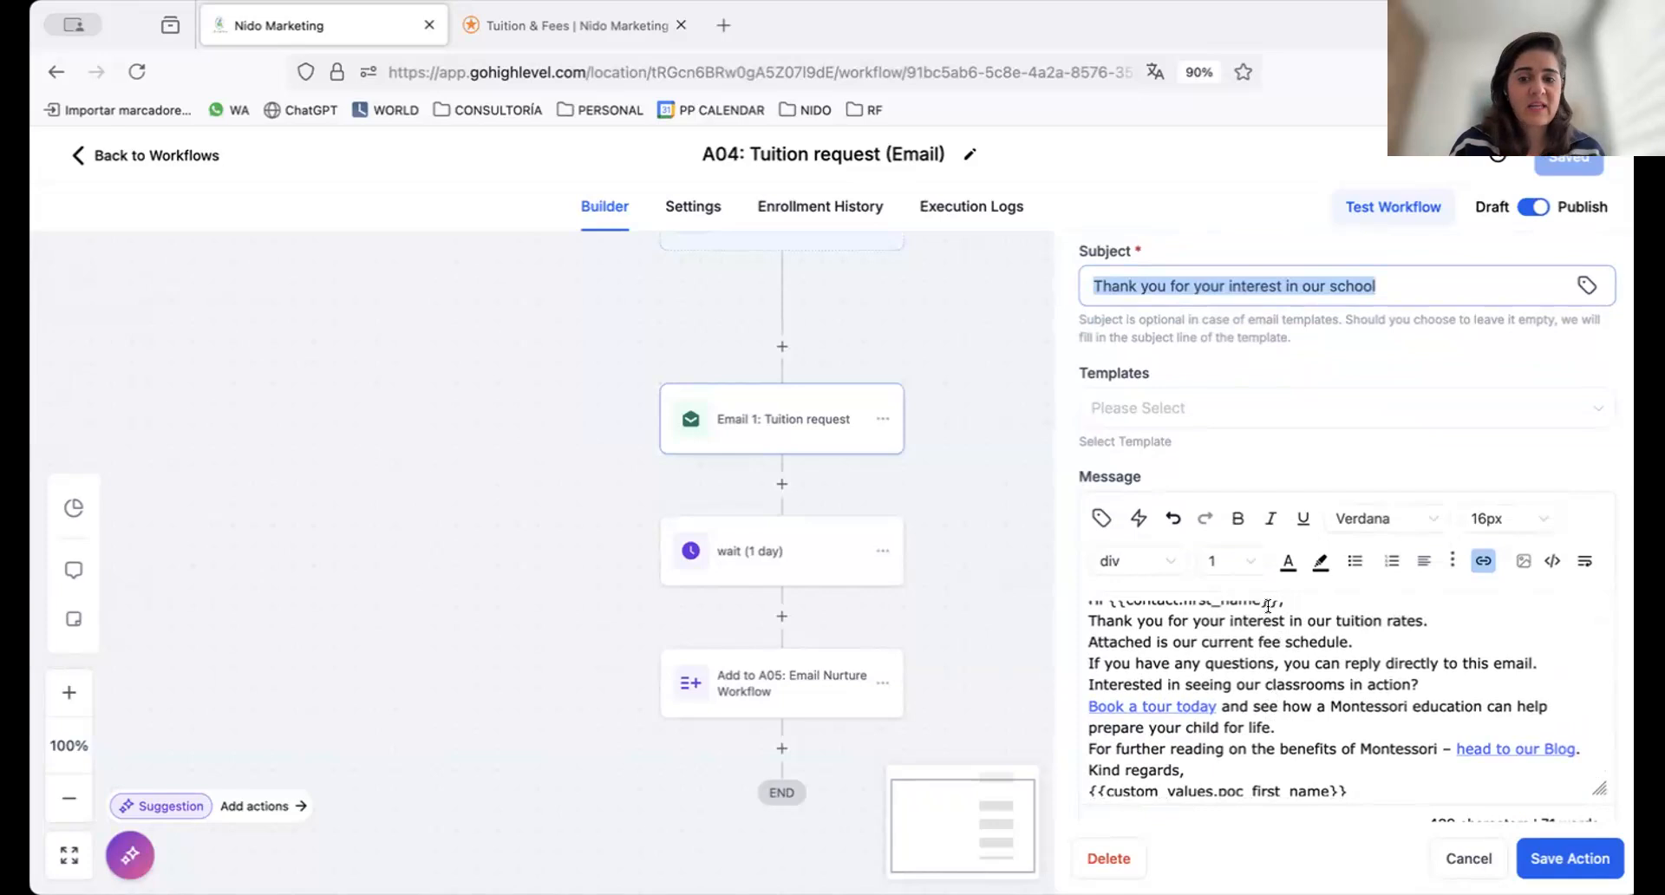
scroll(1267, 607, "up", 1)
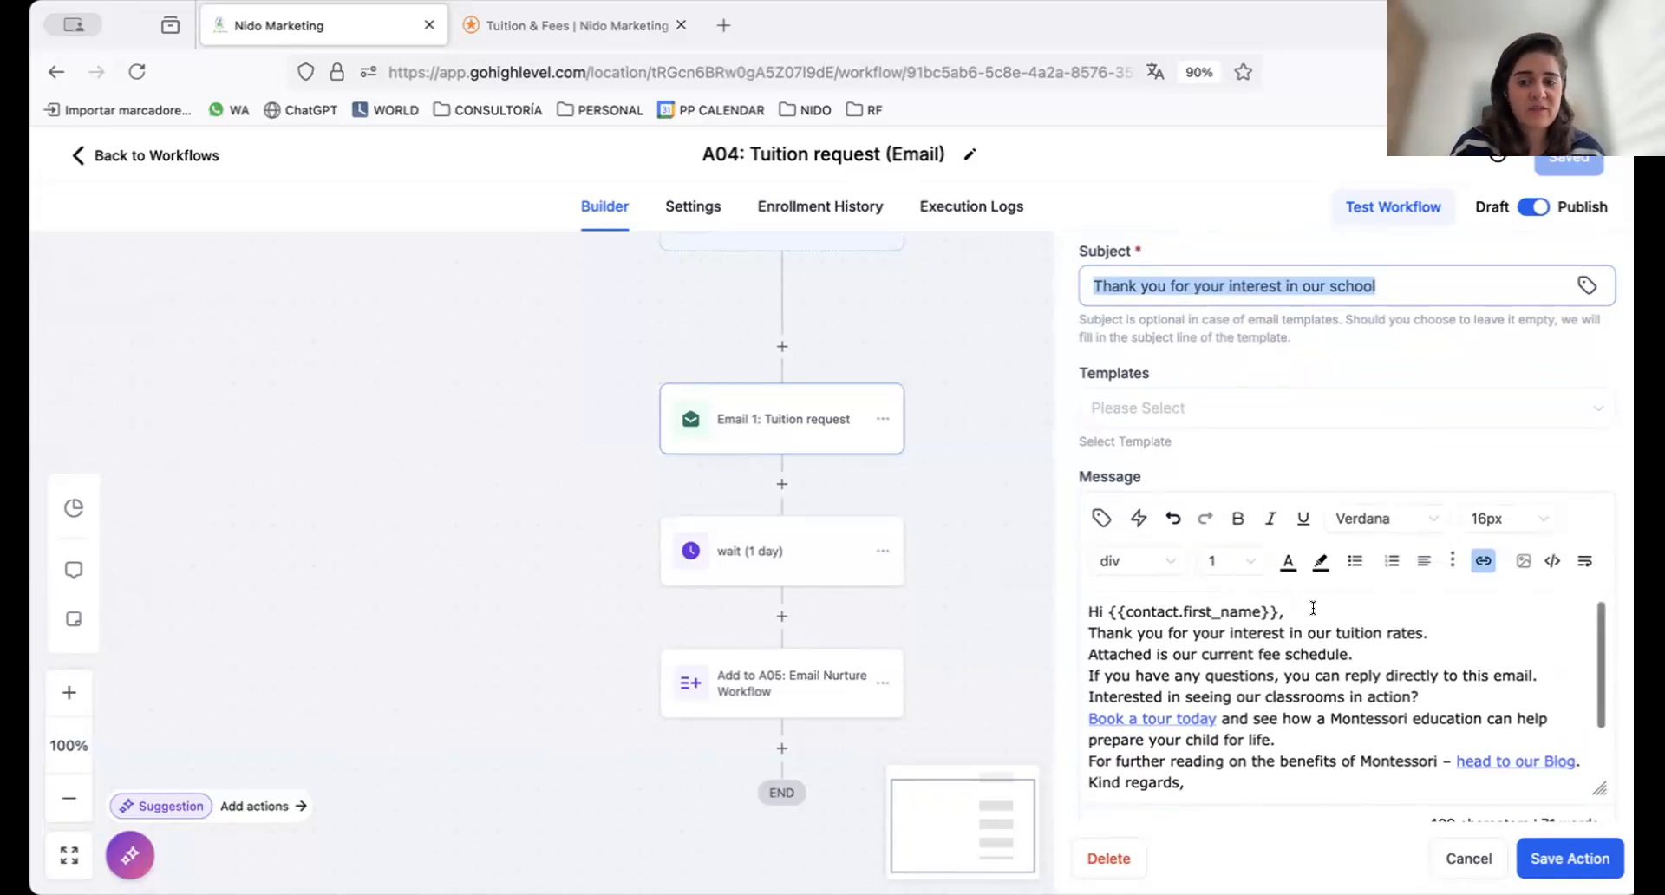
left_click(1315, 634)
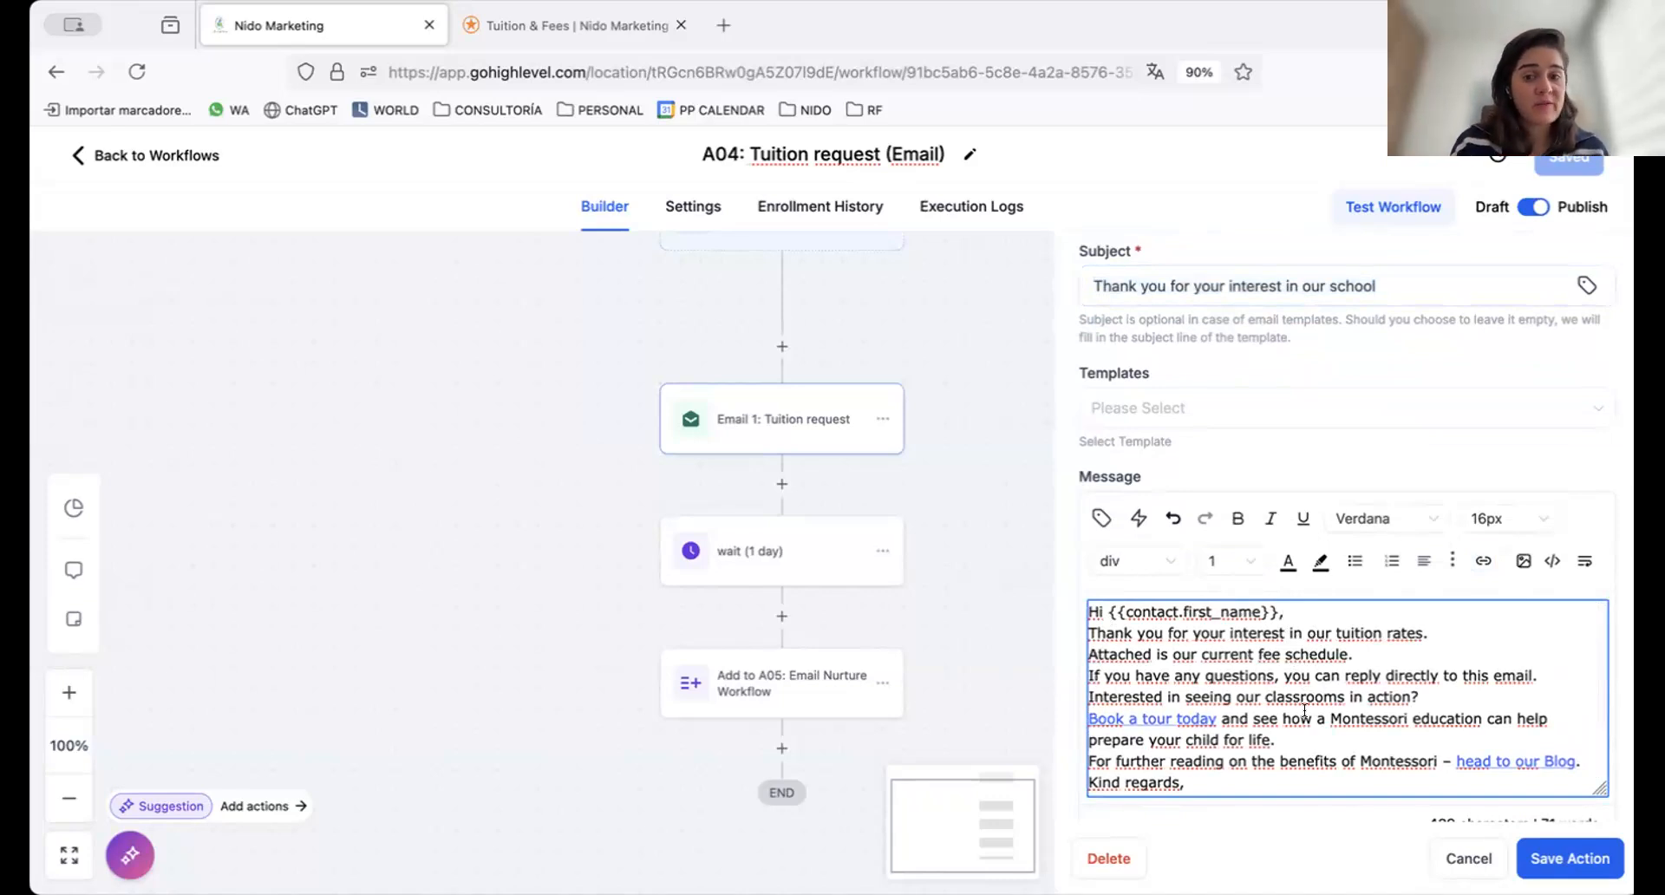
left_click(1380, 737)
key("Return")
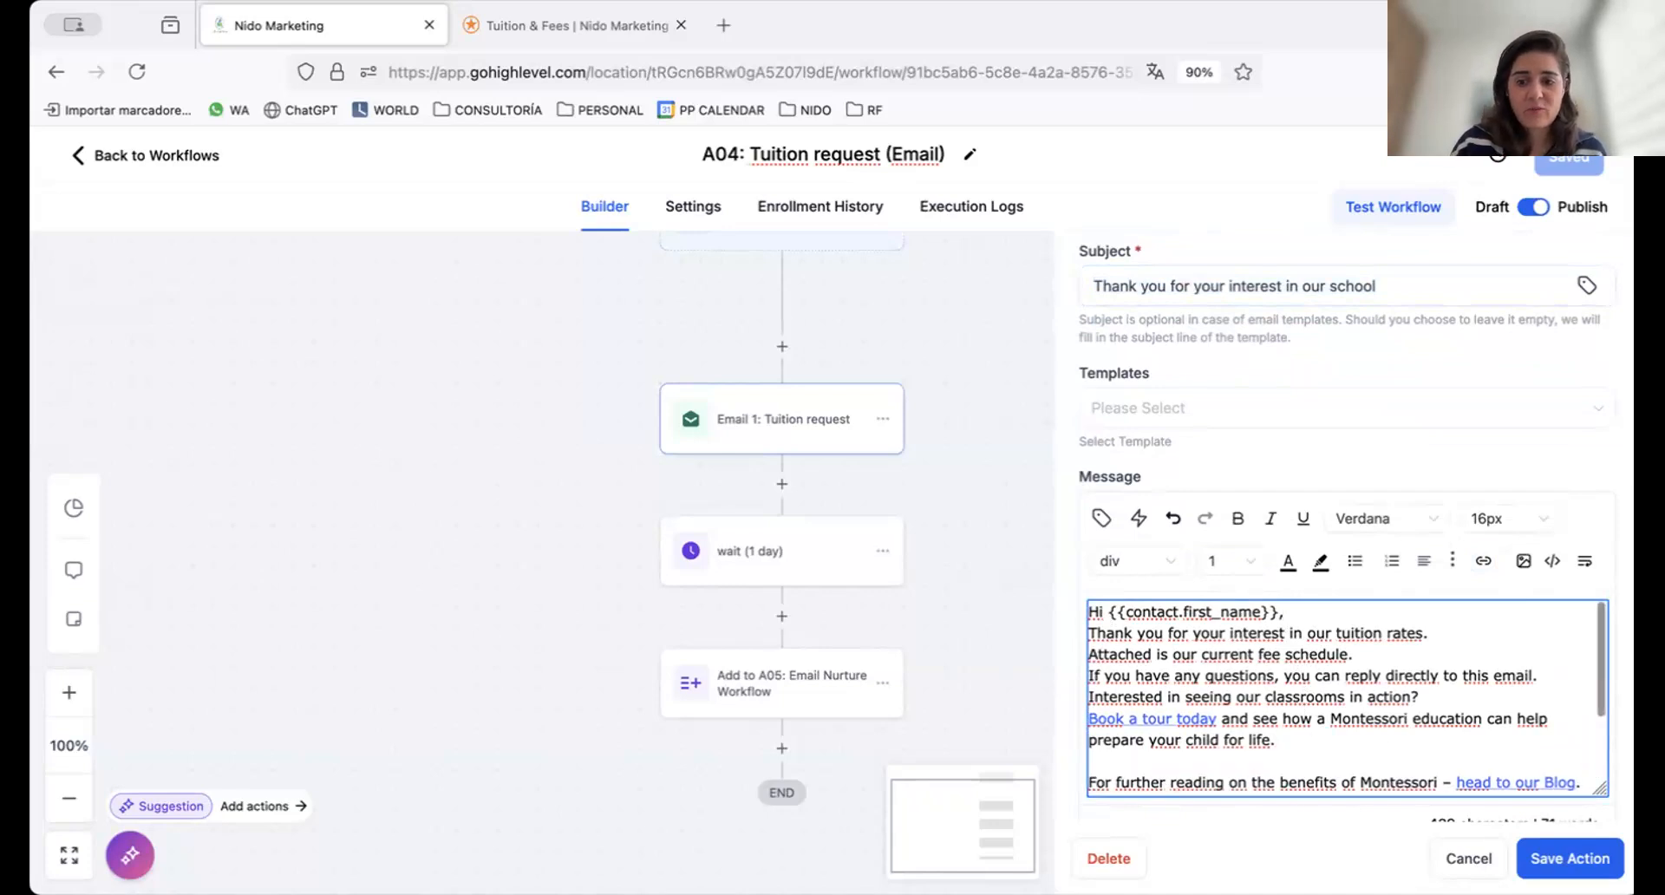
Save the Email 1: Tuition request action and the workflow, and dismiss the save notification
scroll(1380, 737, "down", 1)
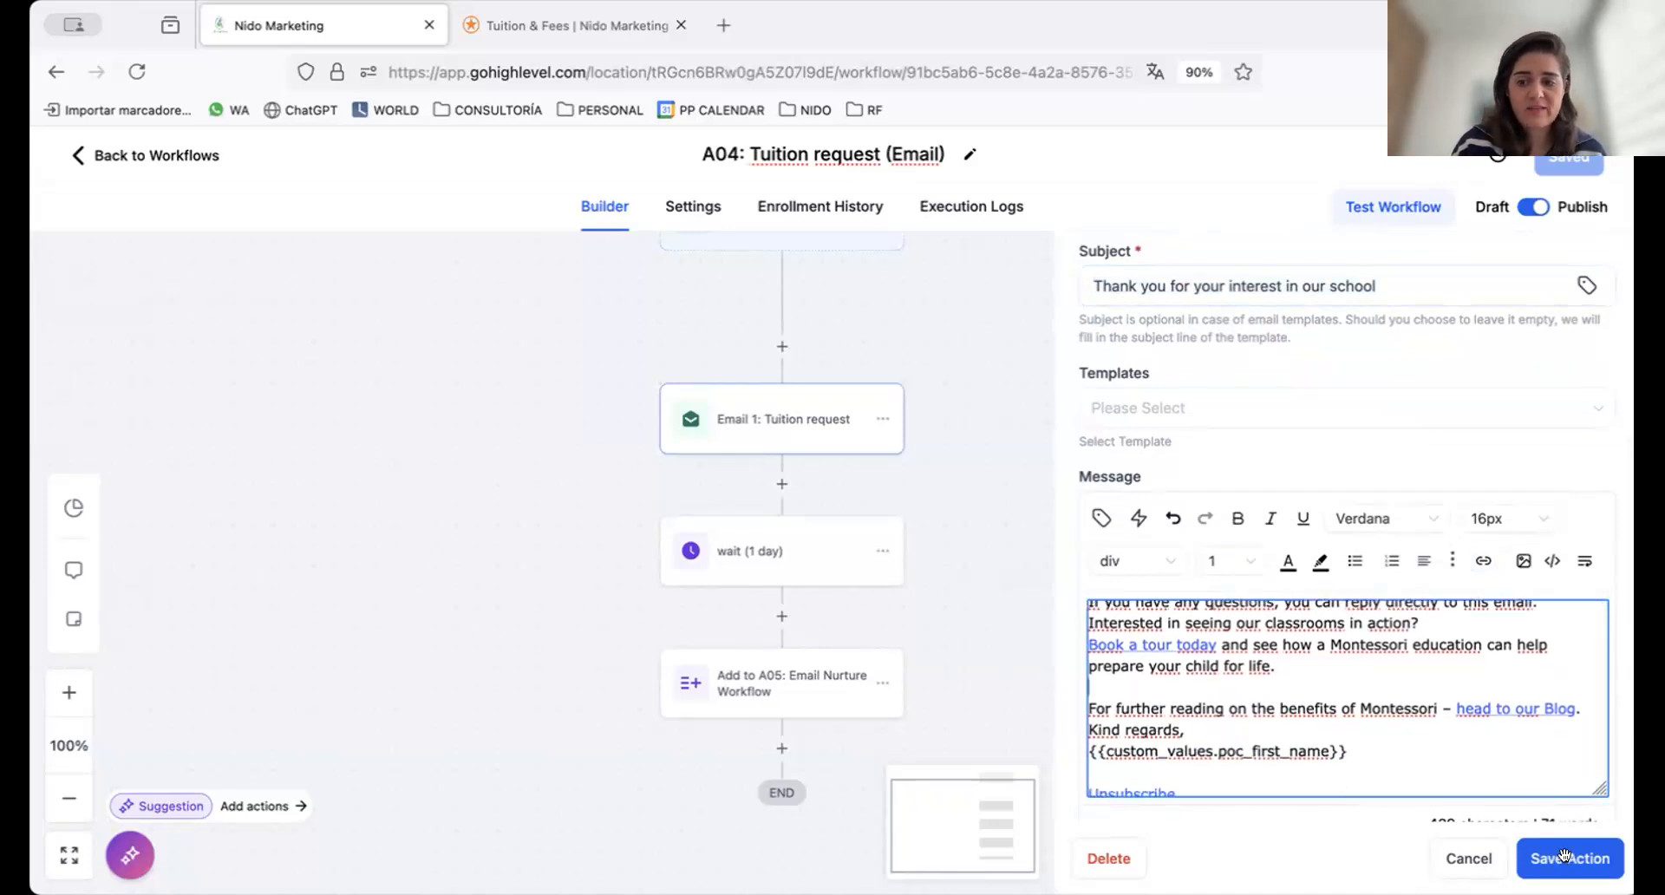
left_click(1565, 858)
left_click(1573, 160)
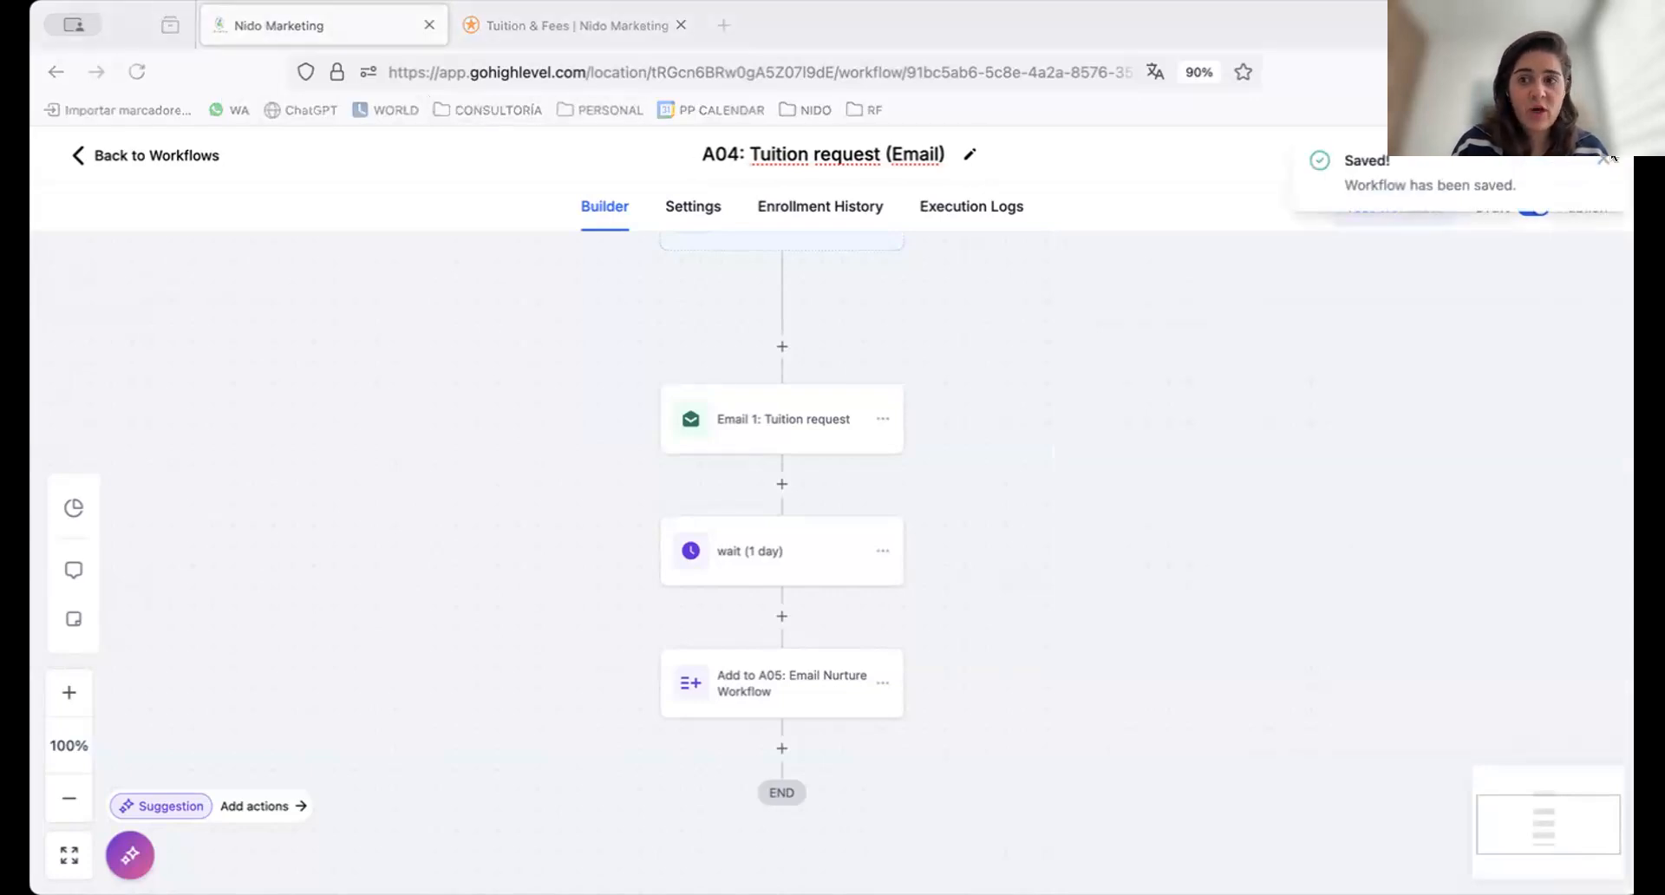
left_click(1602, 159)
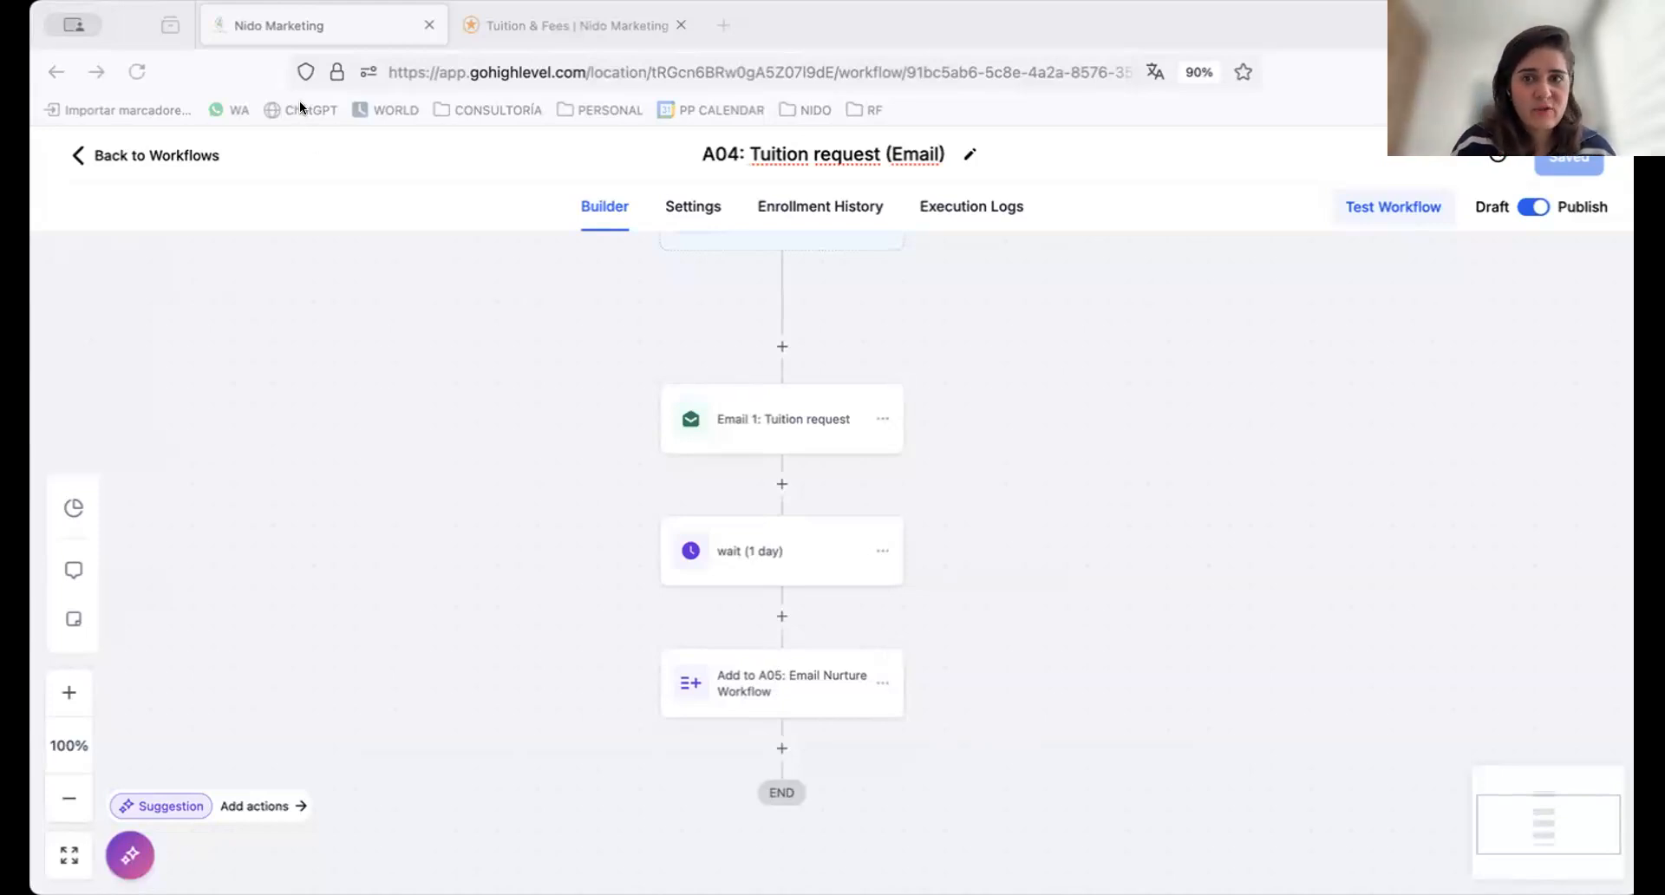
Return to the top-level workflow list, ignoring the Twilio setup warning, and look through the automation folders
left_click(117, 156)
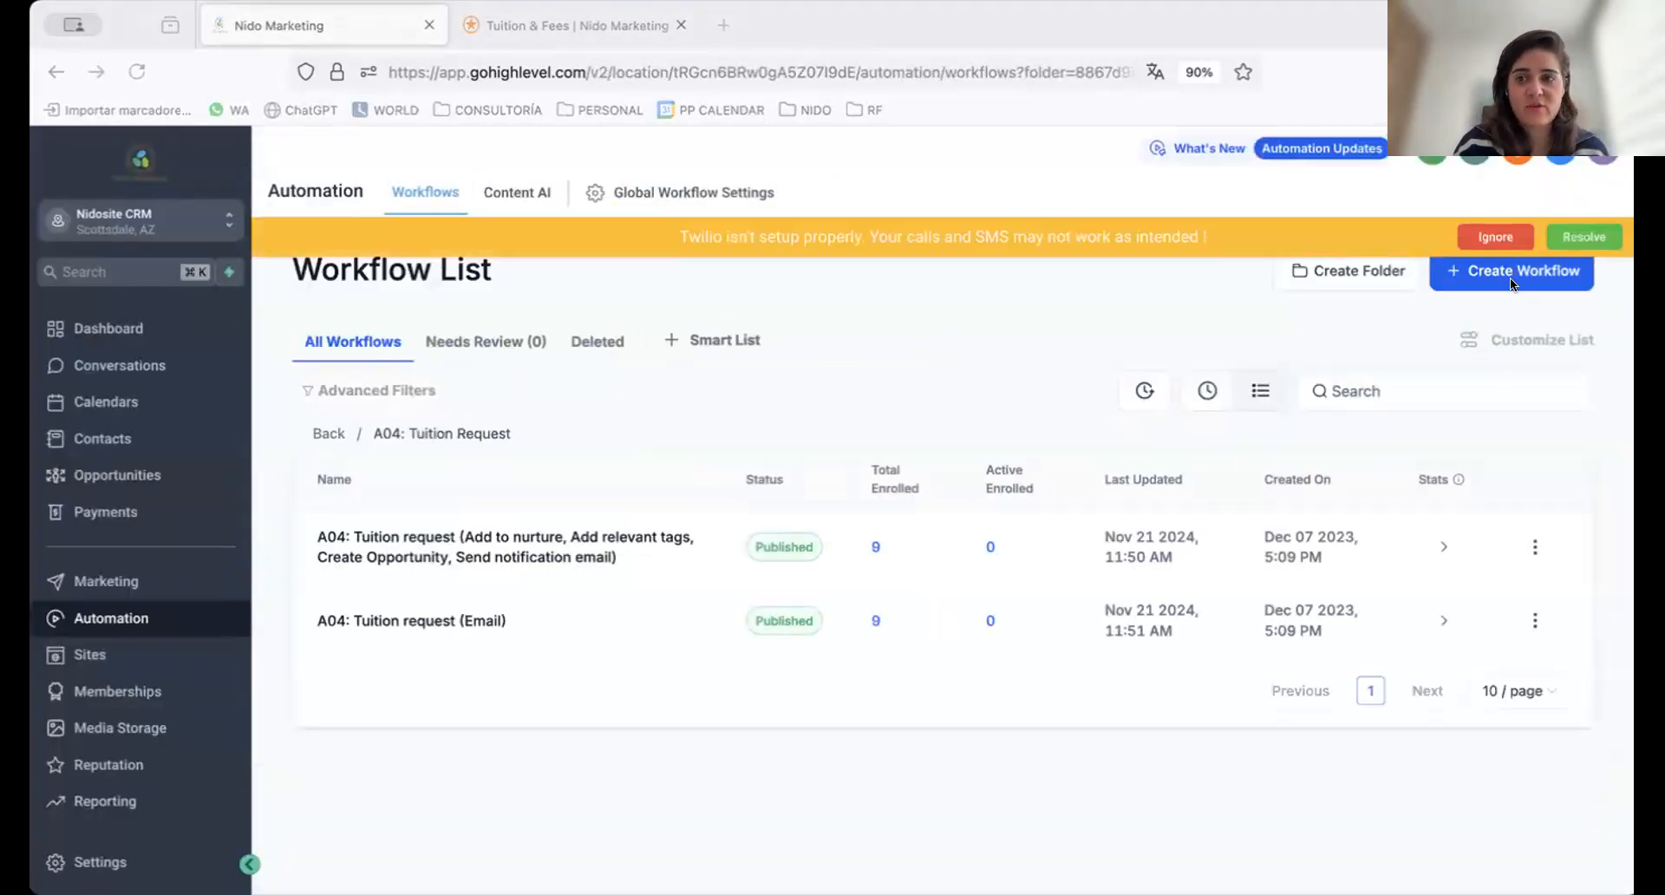
left_click(1485, 238)
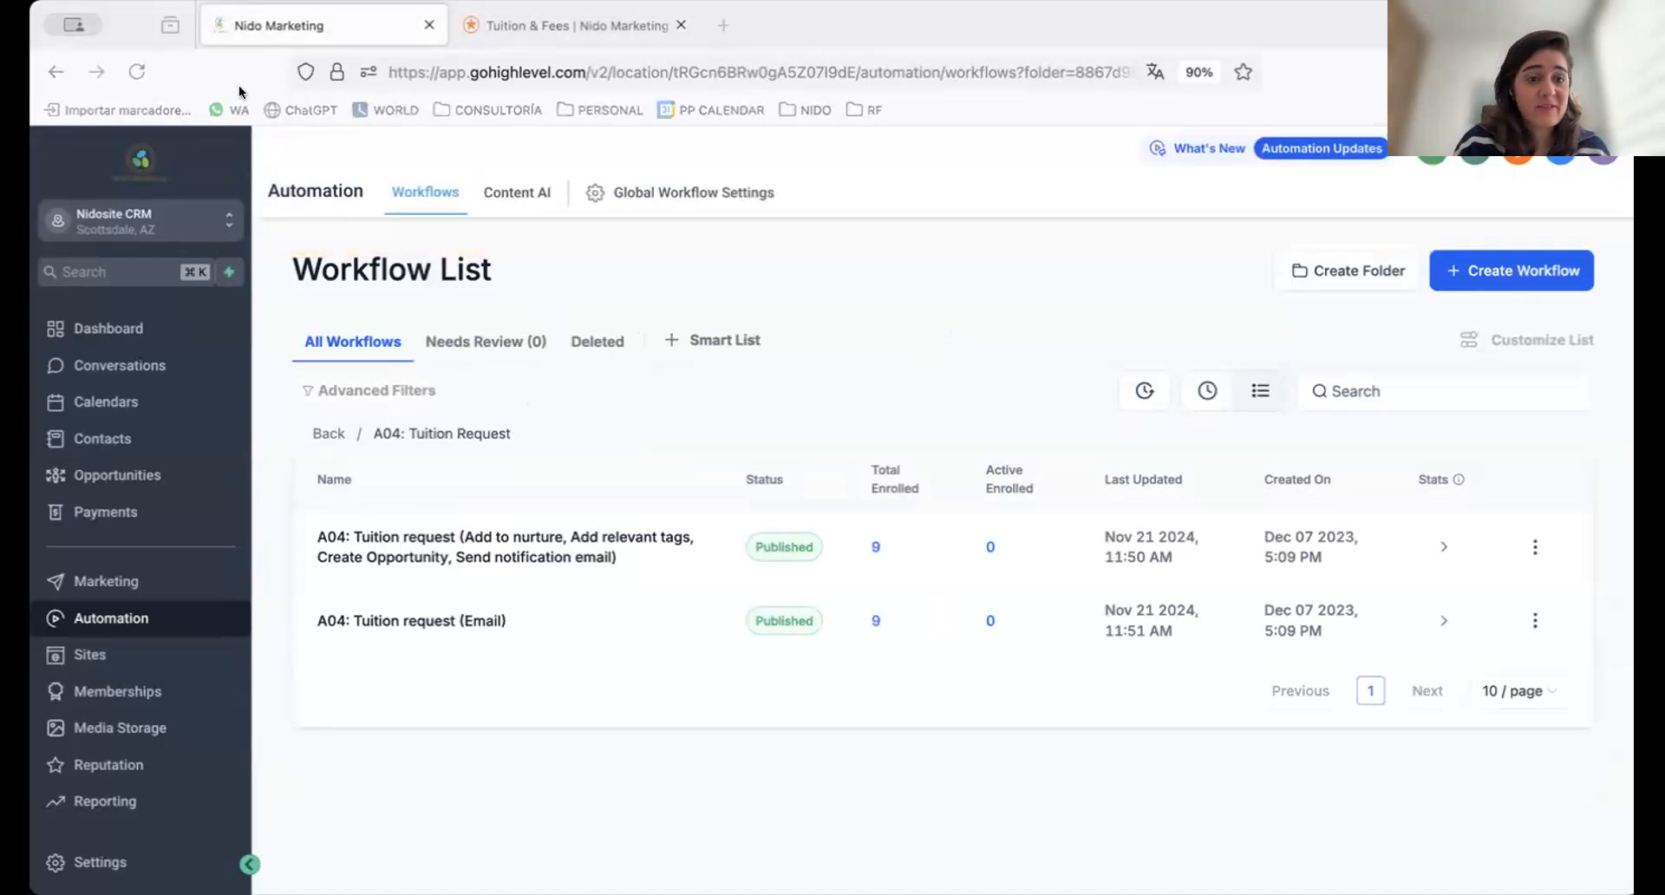
left_click(328, 433)
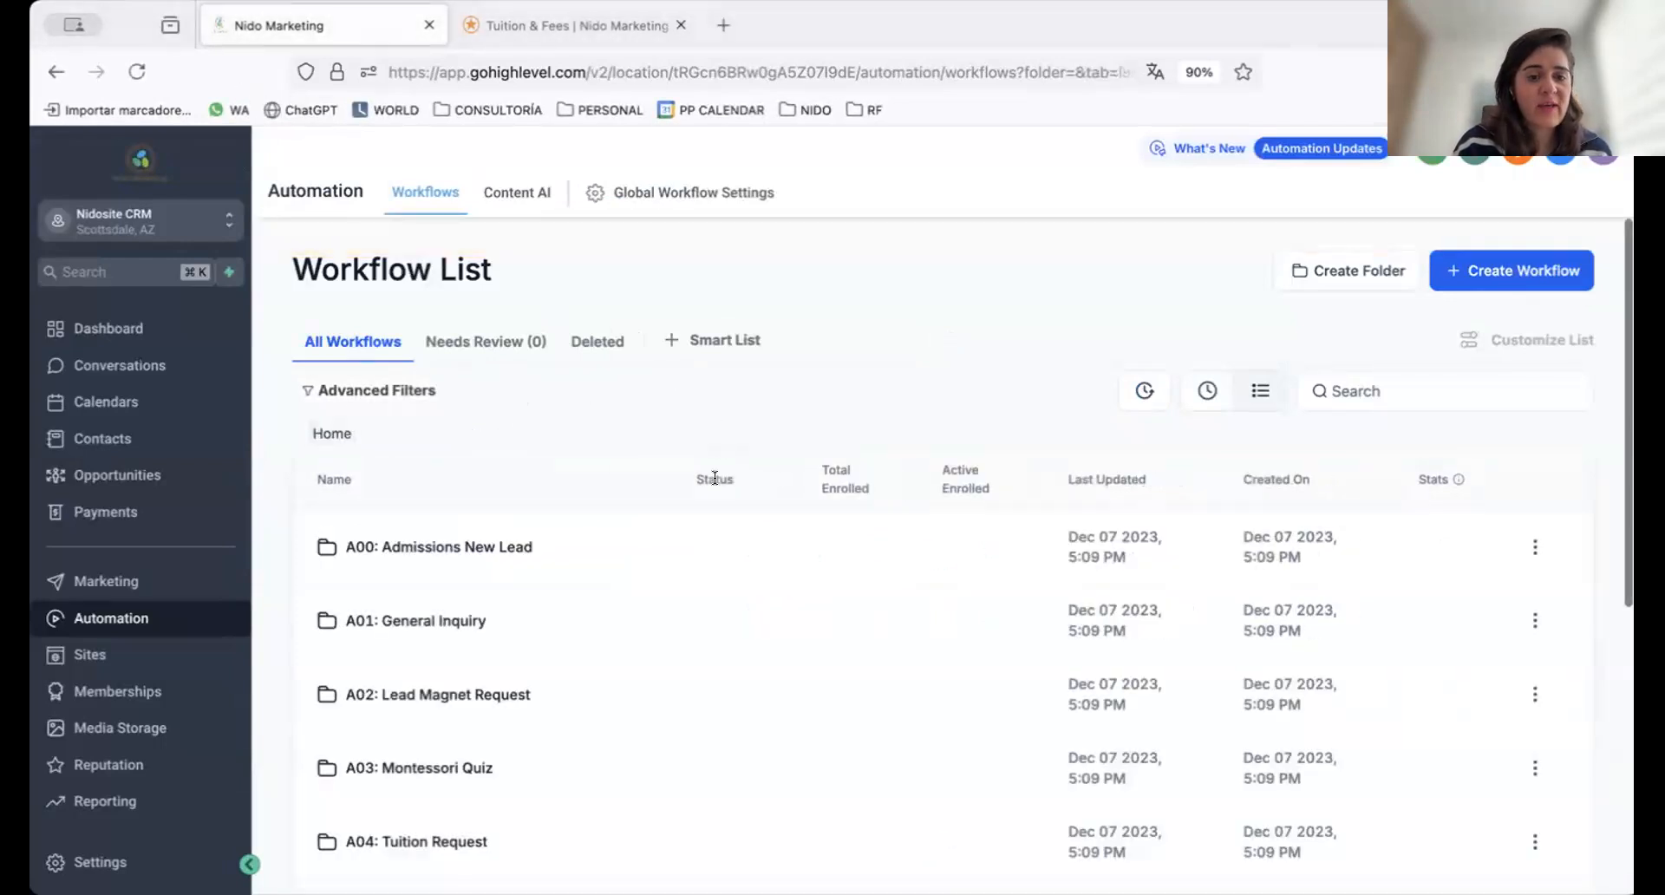
scroll(714, 478, "down", 1)
scroll(714, 478, "down", 3)
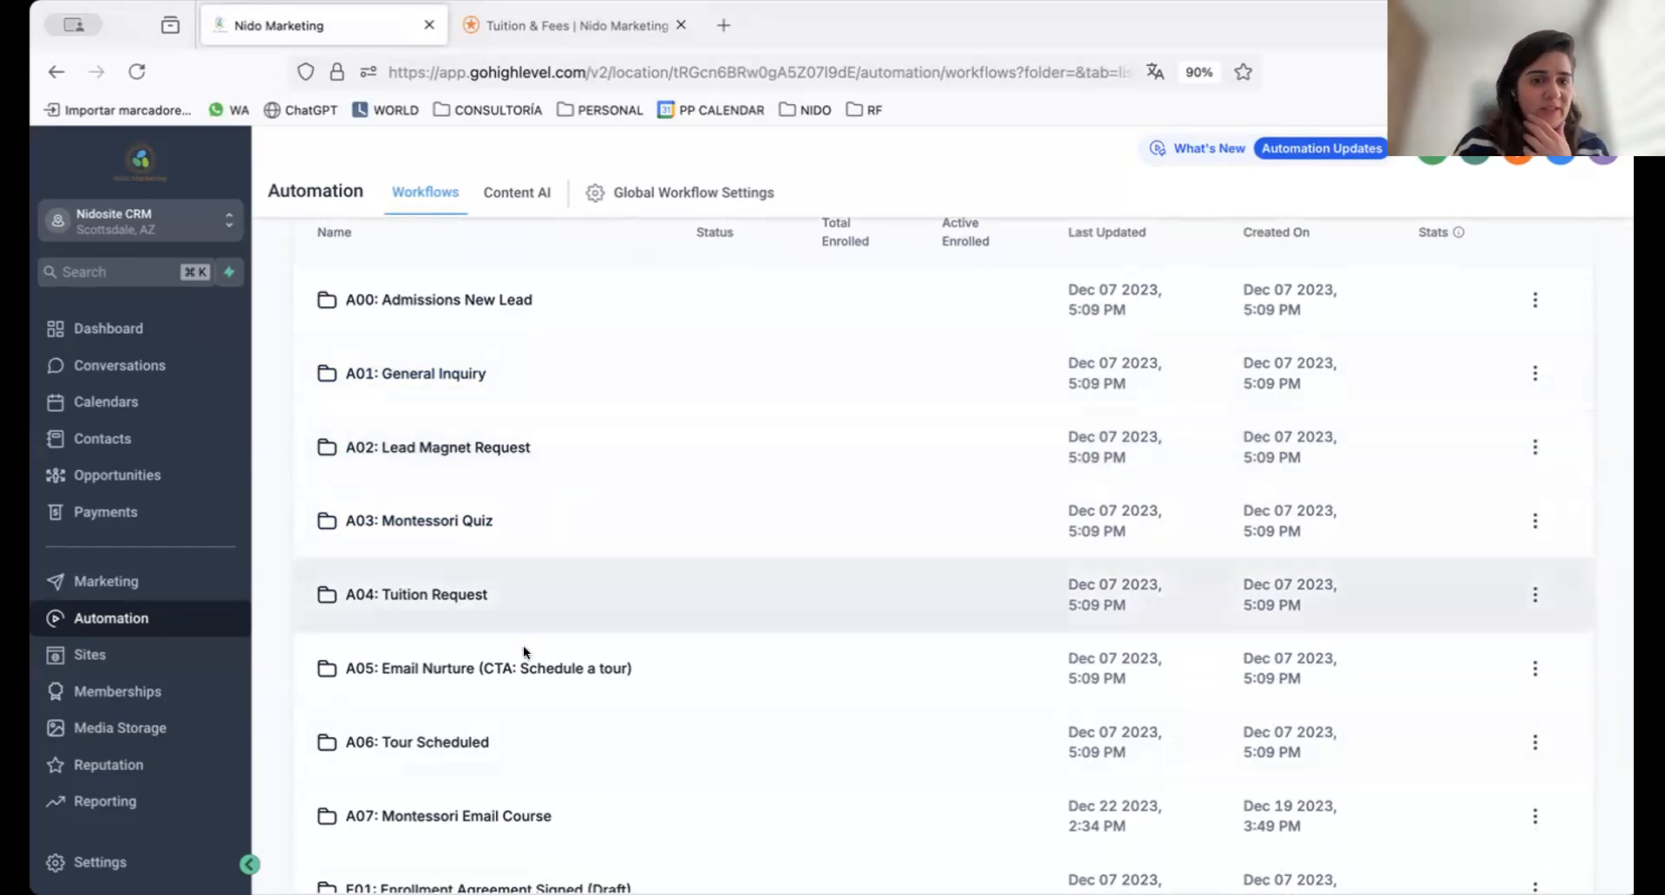
scroll(523, 645, "down", 2)
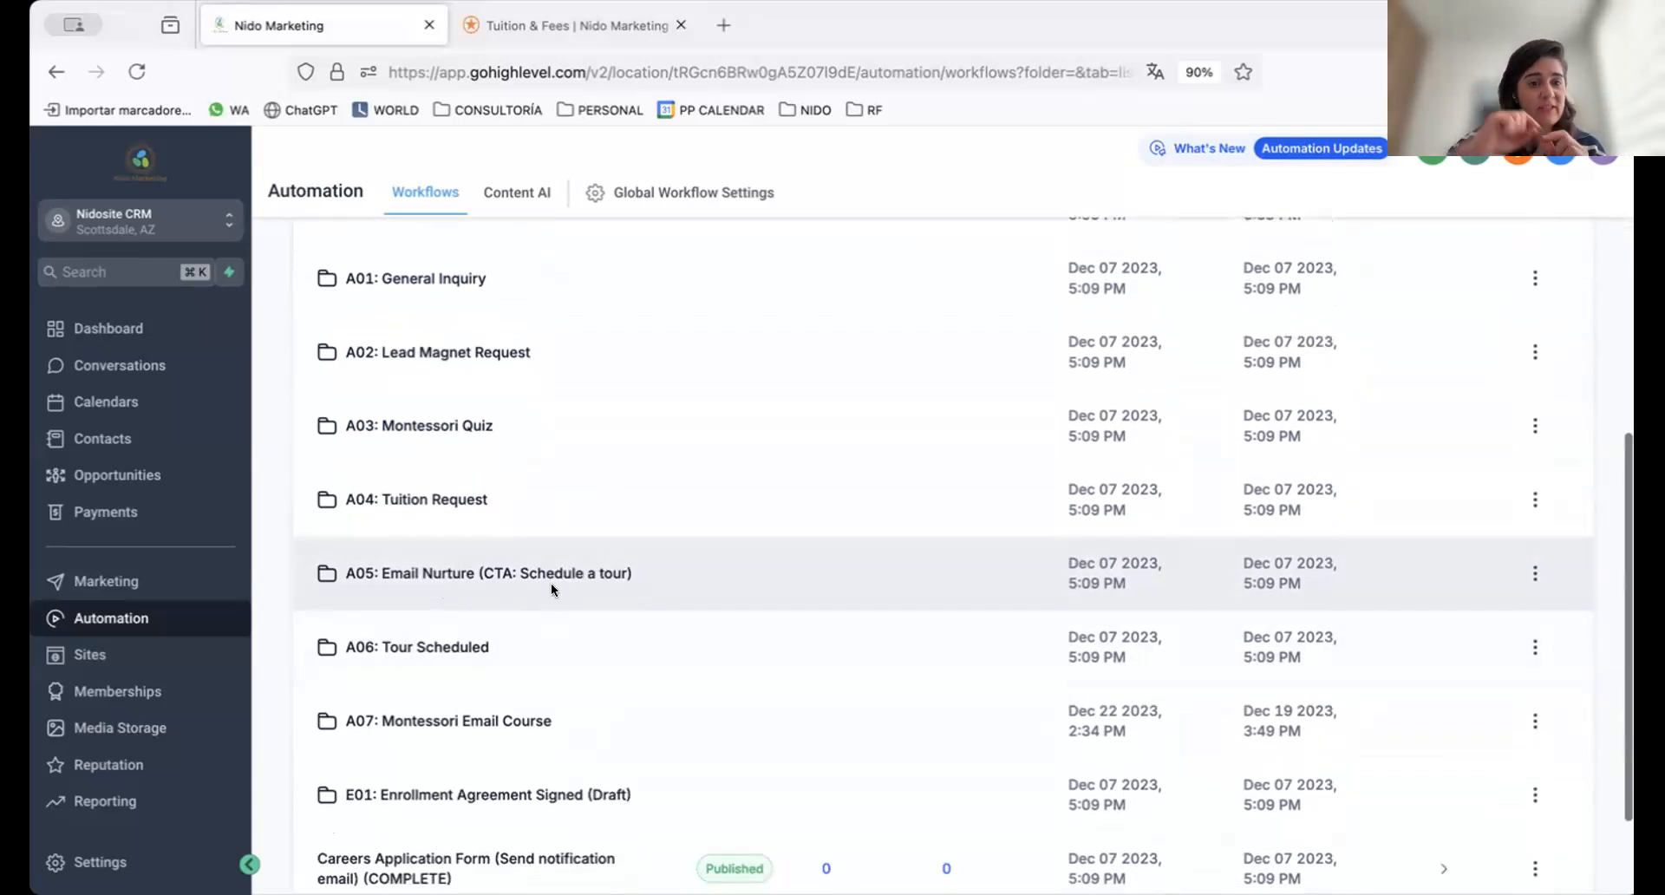
scroll(539, 588, "down", 1)
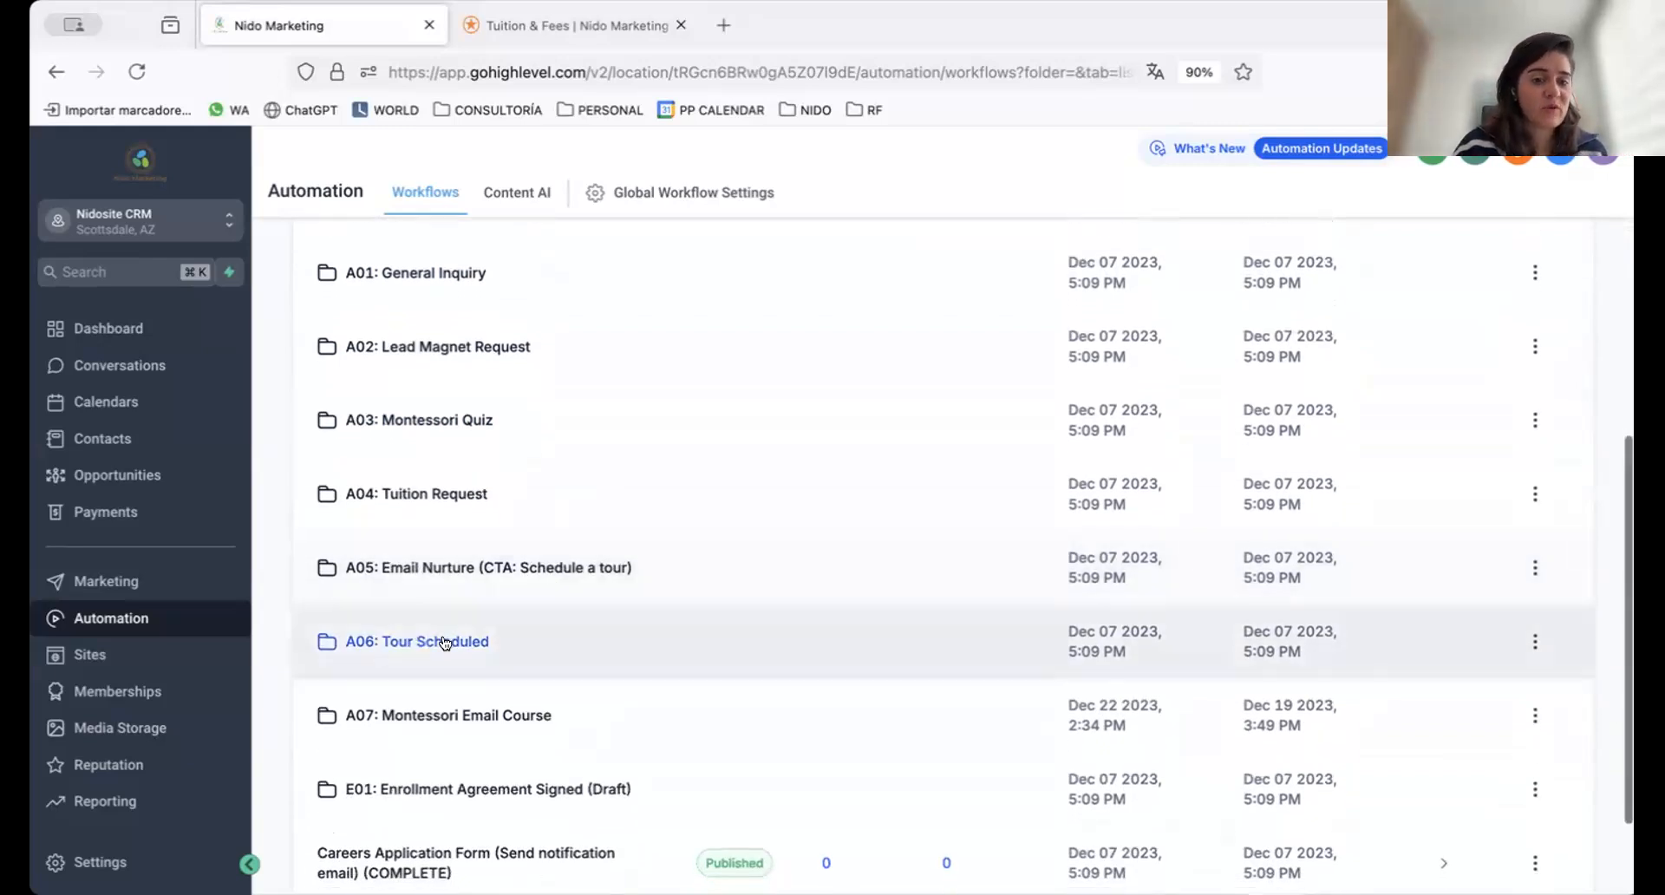
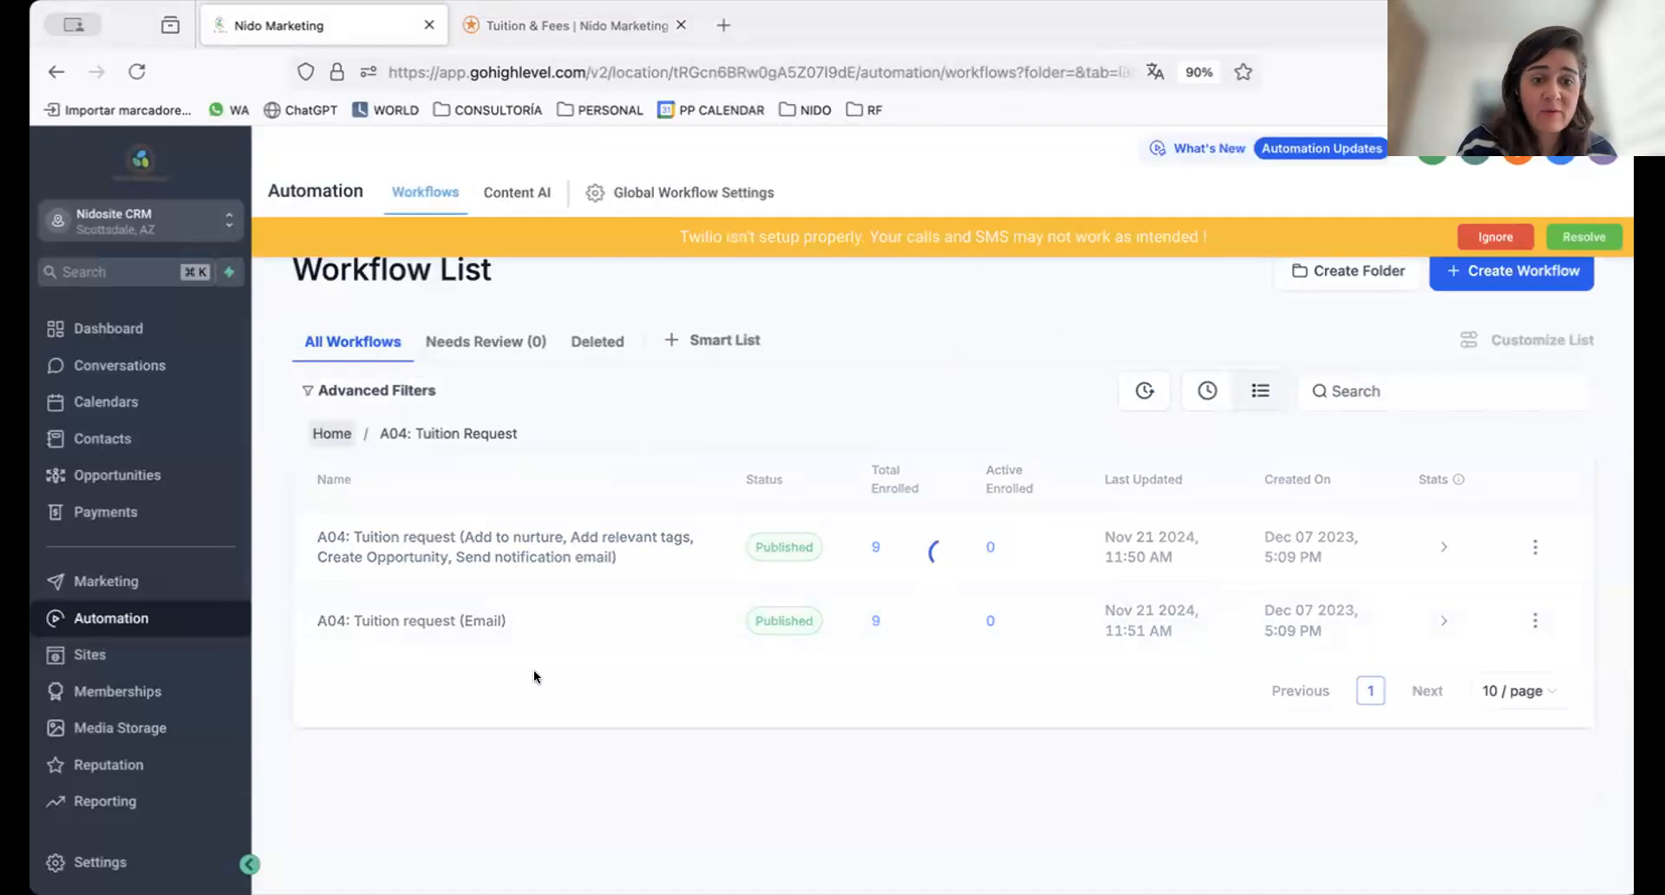
Open the A05: Email nurture (CTA: Schedule a tour) workflow and look through its sequence of emails and waits
scroll(468, 720, "down", 3)
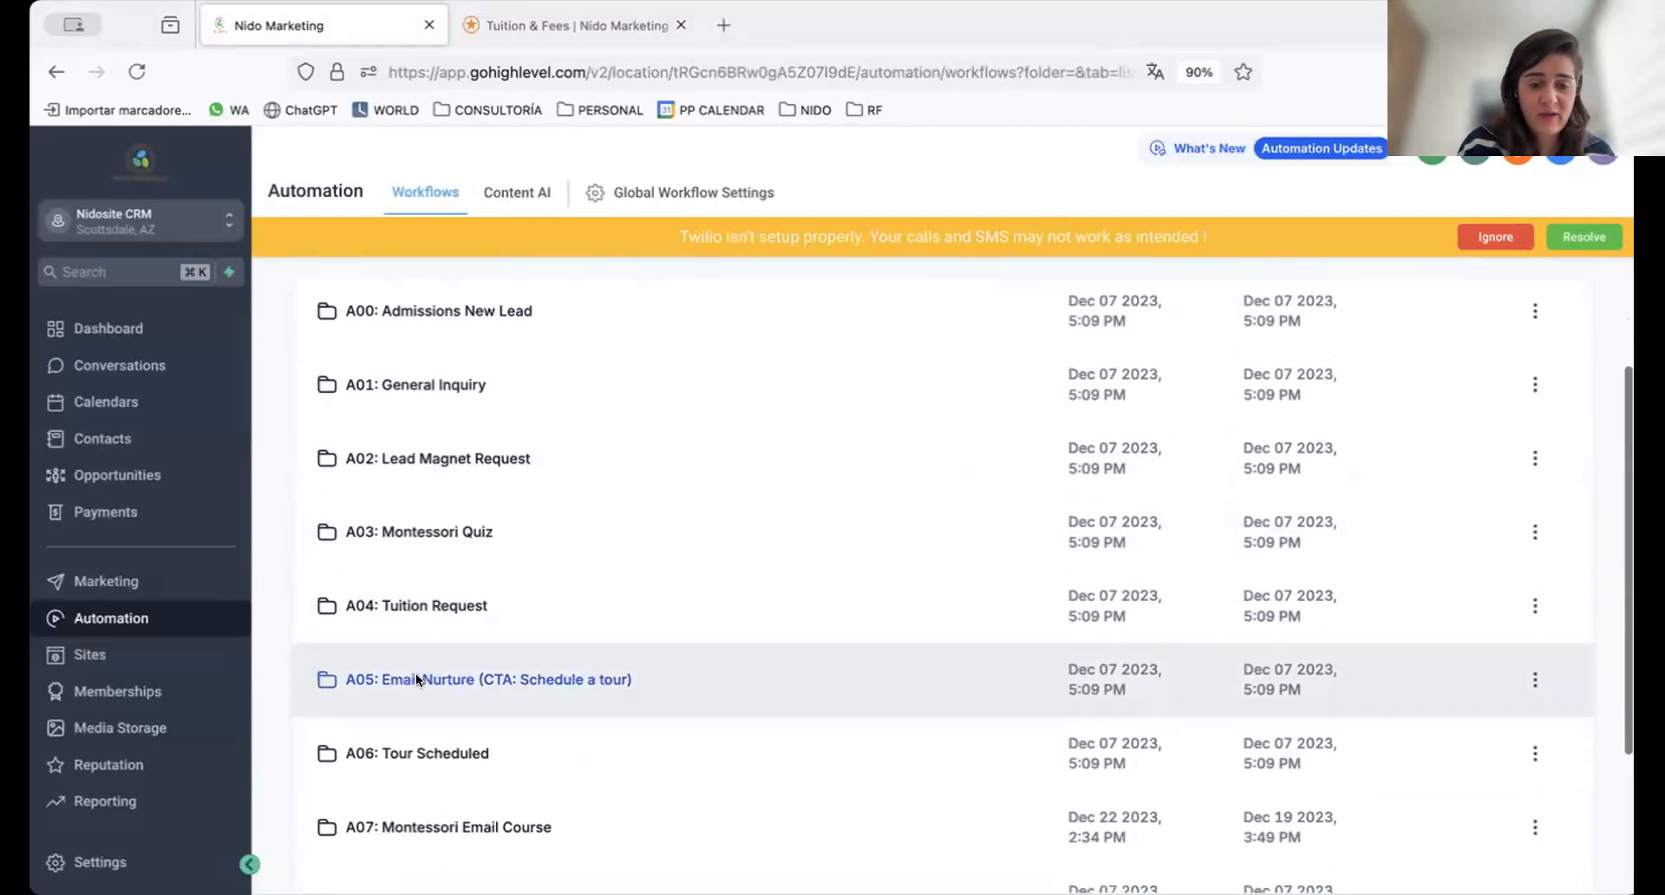
left_click(417, 680)
left_click(486, 542)
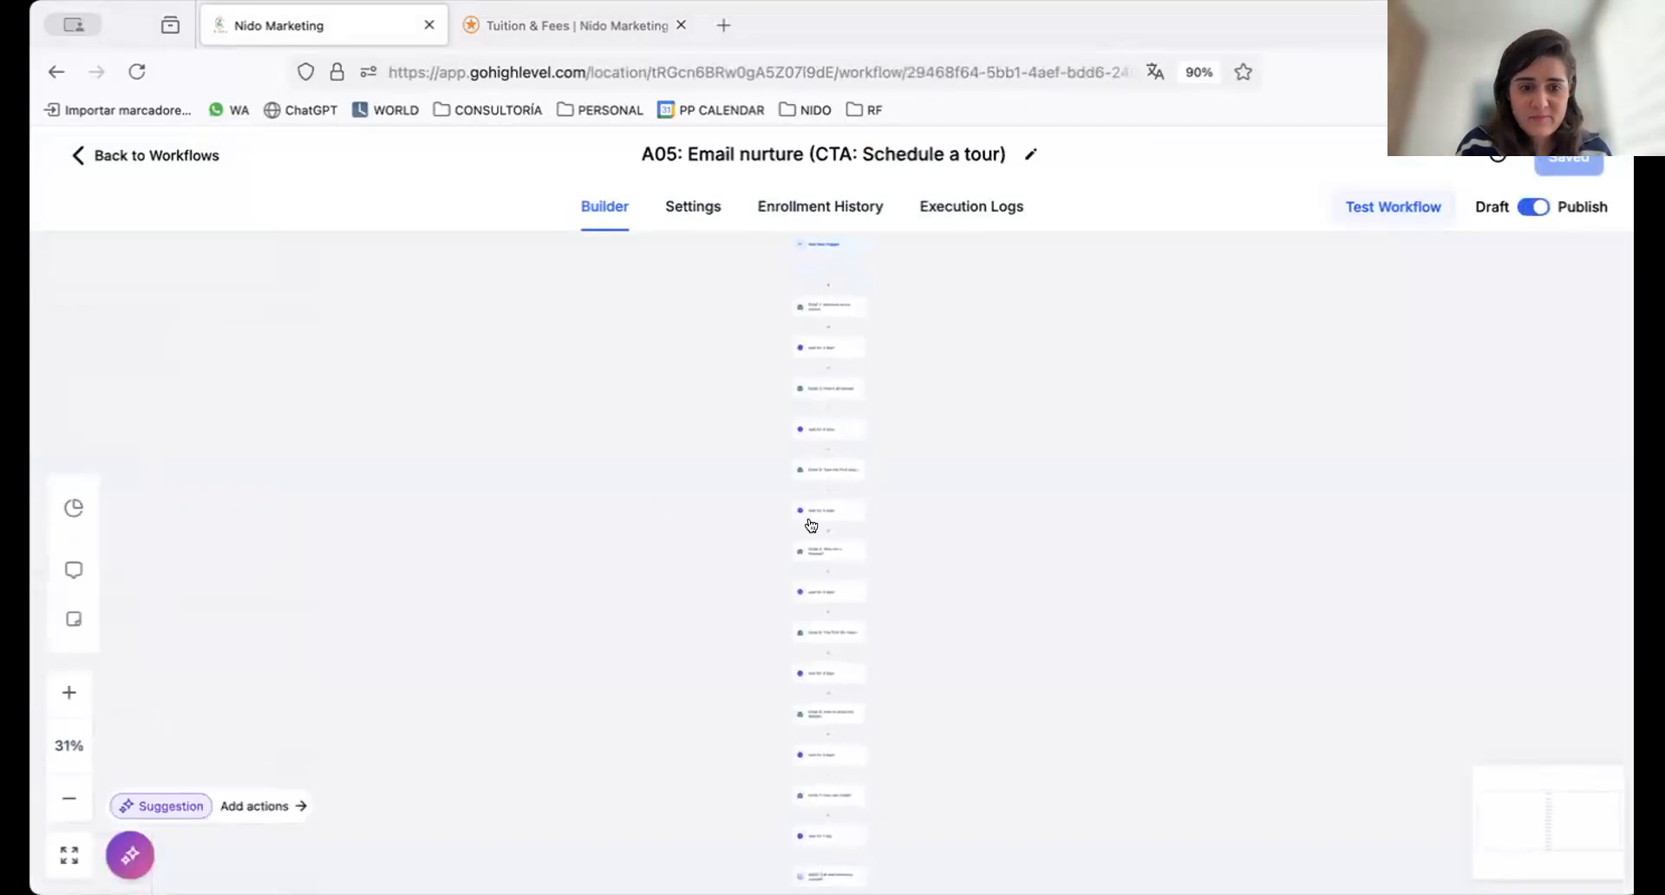
left_click(66, 686)
left_click(65, 689)
left_click(66, 689)
left_click(66, 689)
left_click(66, 689)
left_click(66, 690)
scroll(384, 569, "up", 3)
scroll(387, 570, "up", 2)
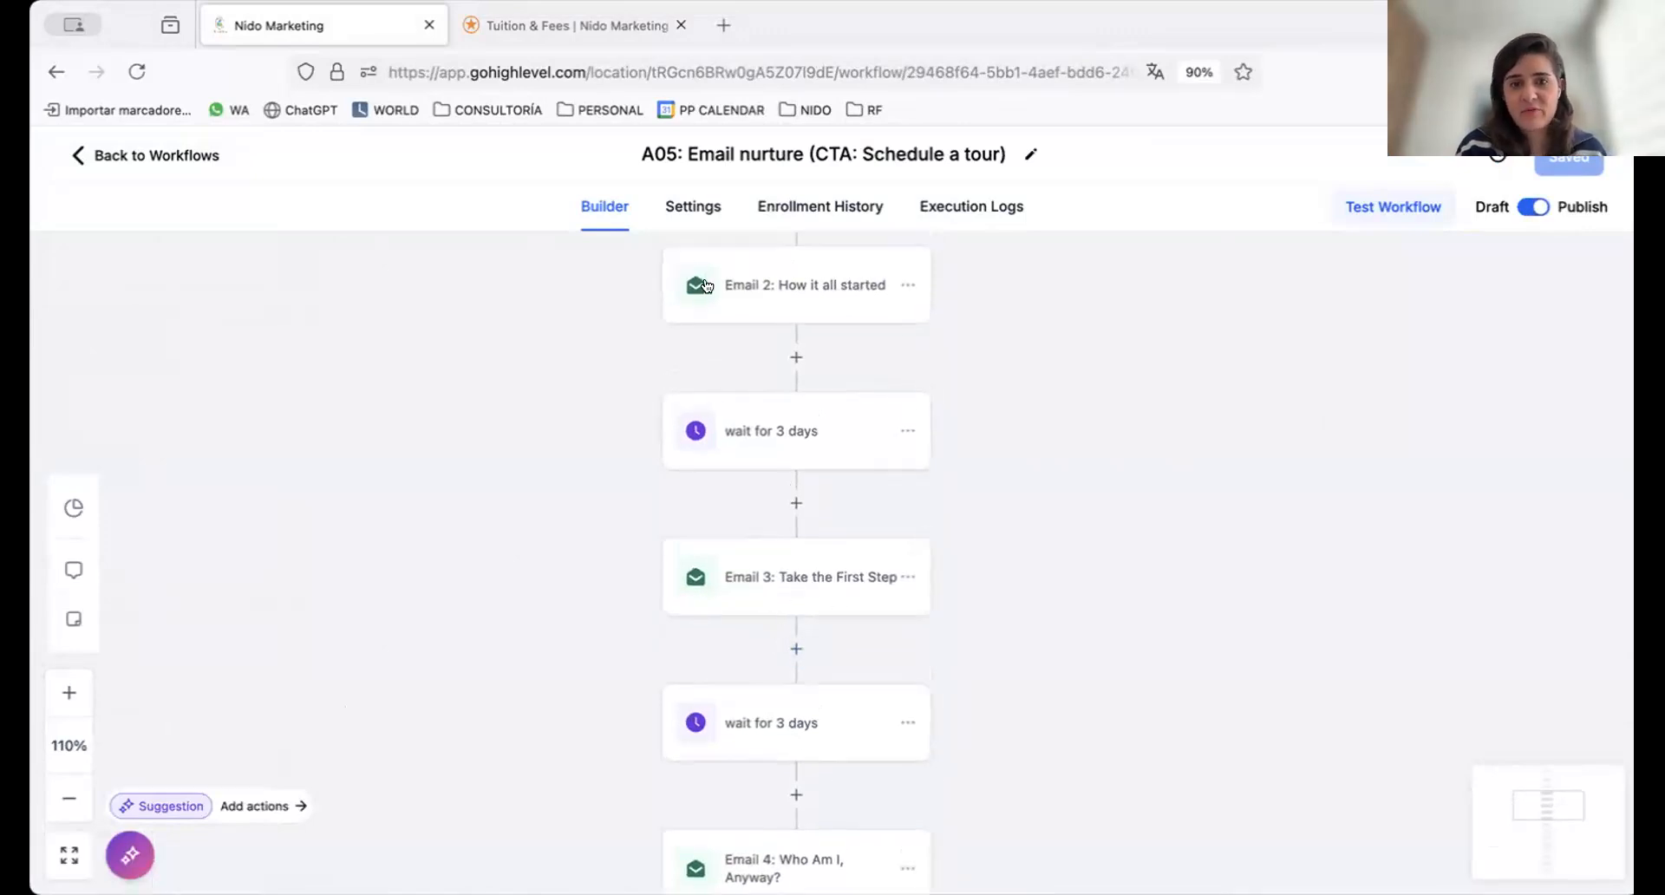
Try out the Stop on response option in the workflow settings, switching it on and back off
left_click(695, 208)
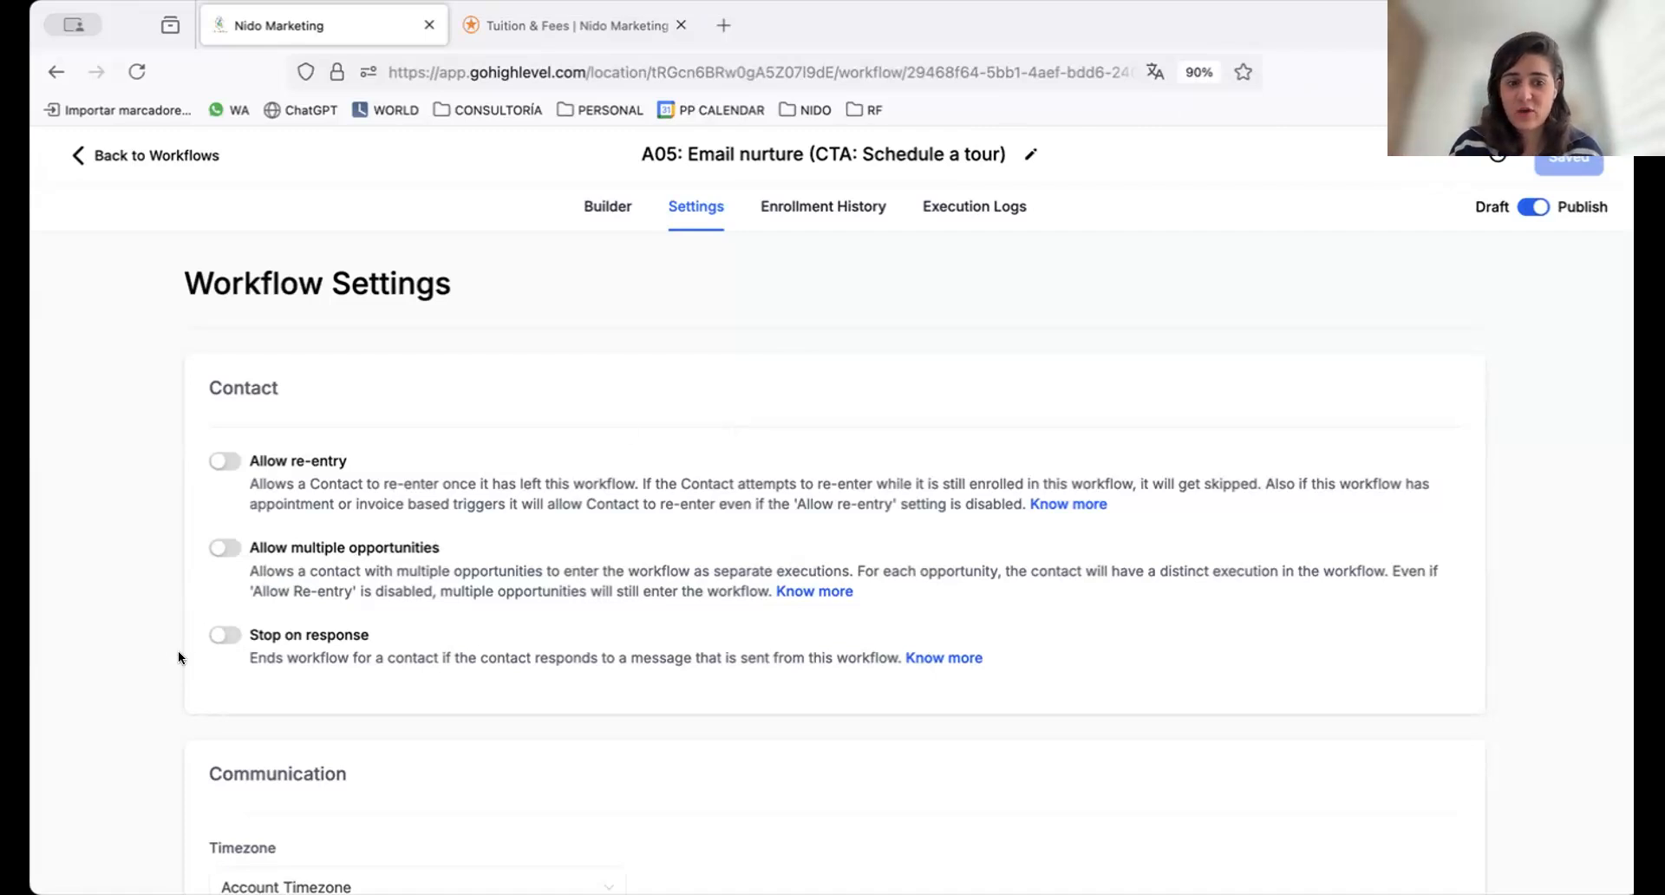
left_click(223, 638)
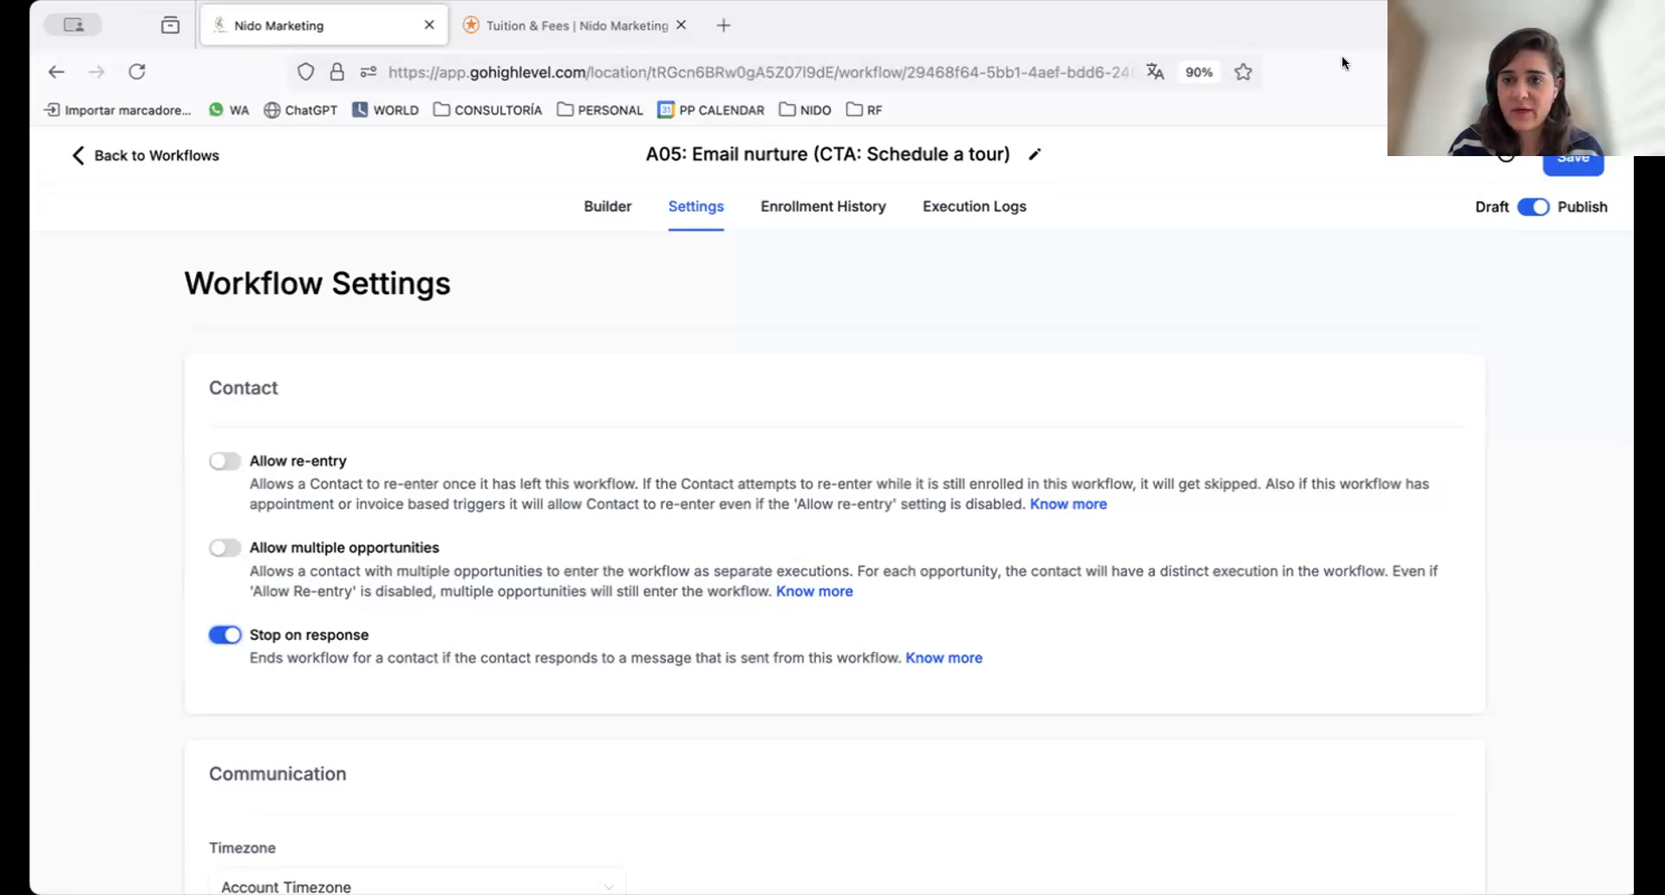
key("super+Tab")
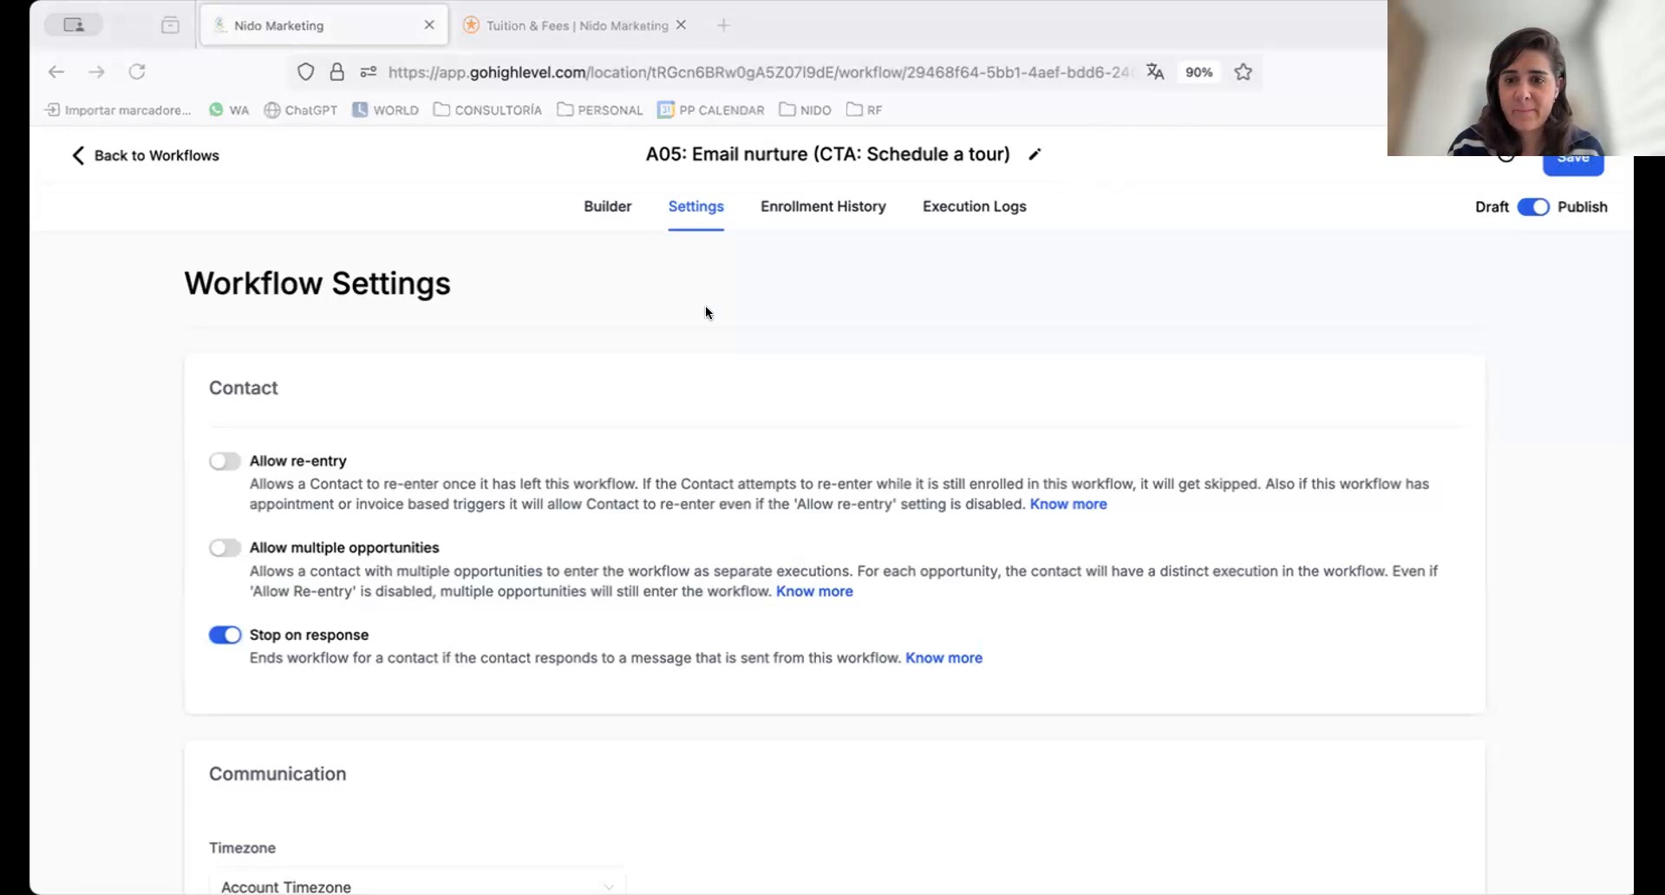
left_click(224, 635)
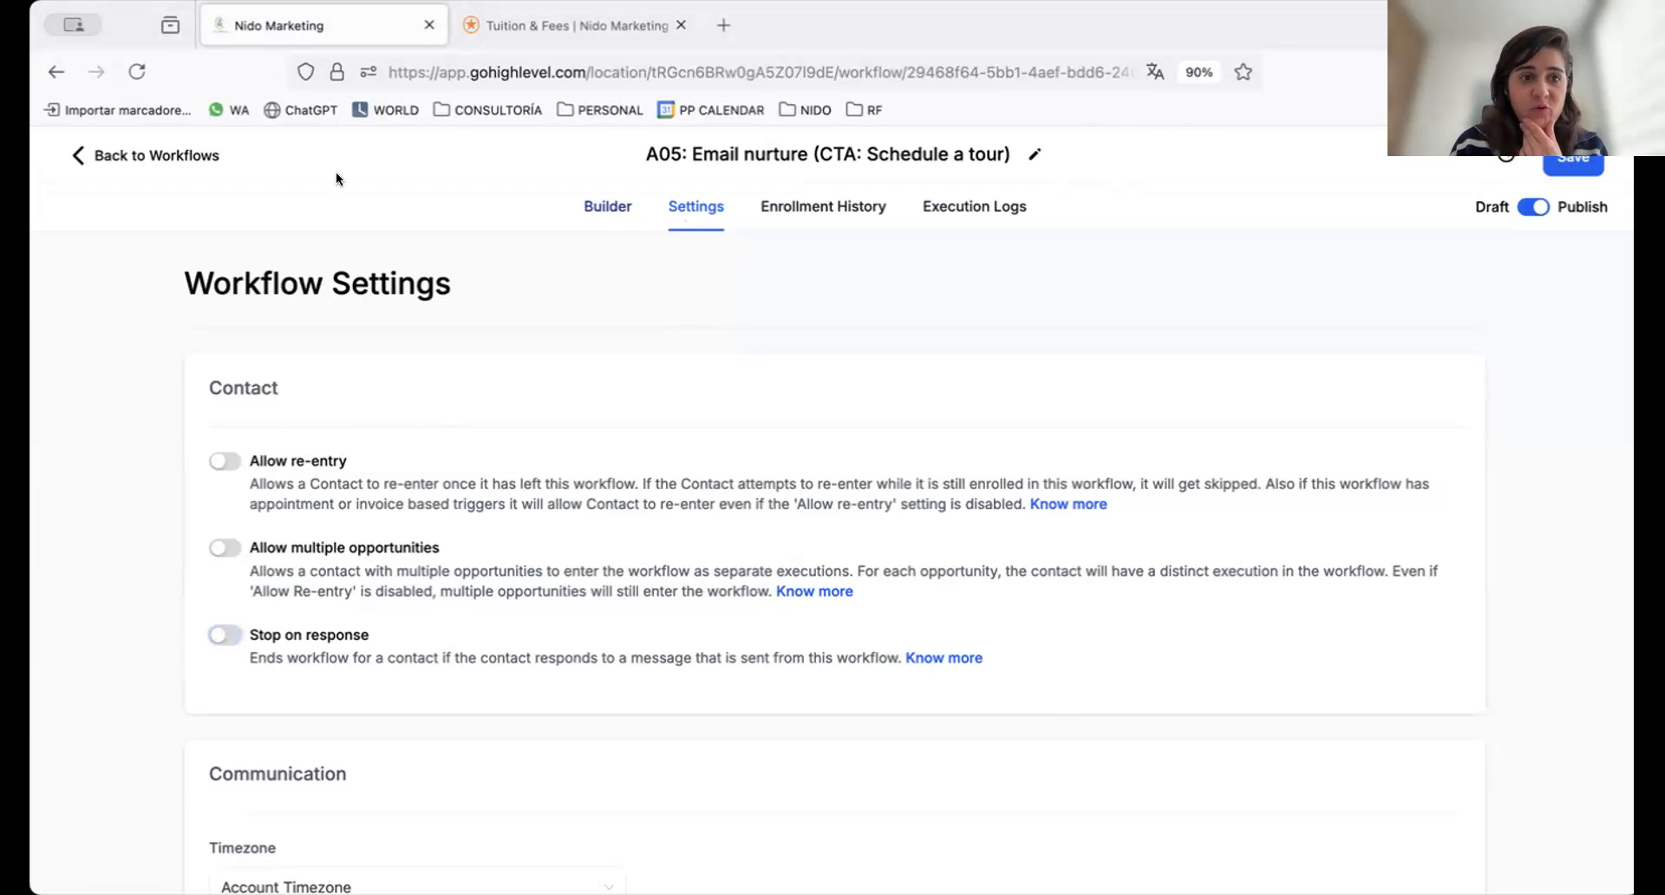
Duplicate the workflow's browser tab, then look over the nurture emails and wait steps in the original tab's builder
right_click(303, 30)
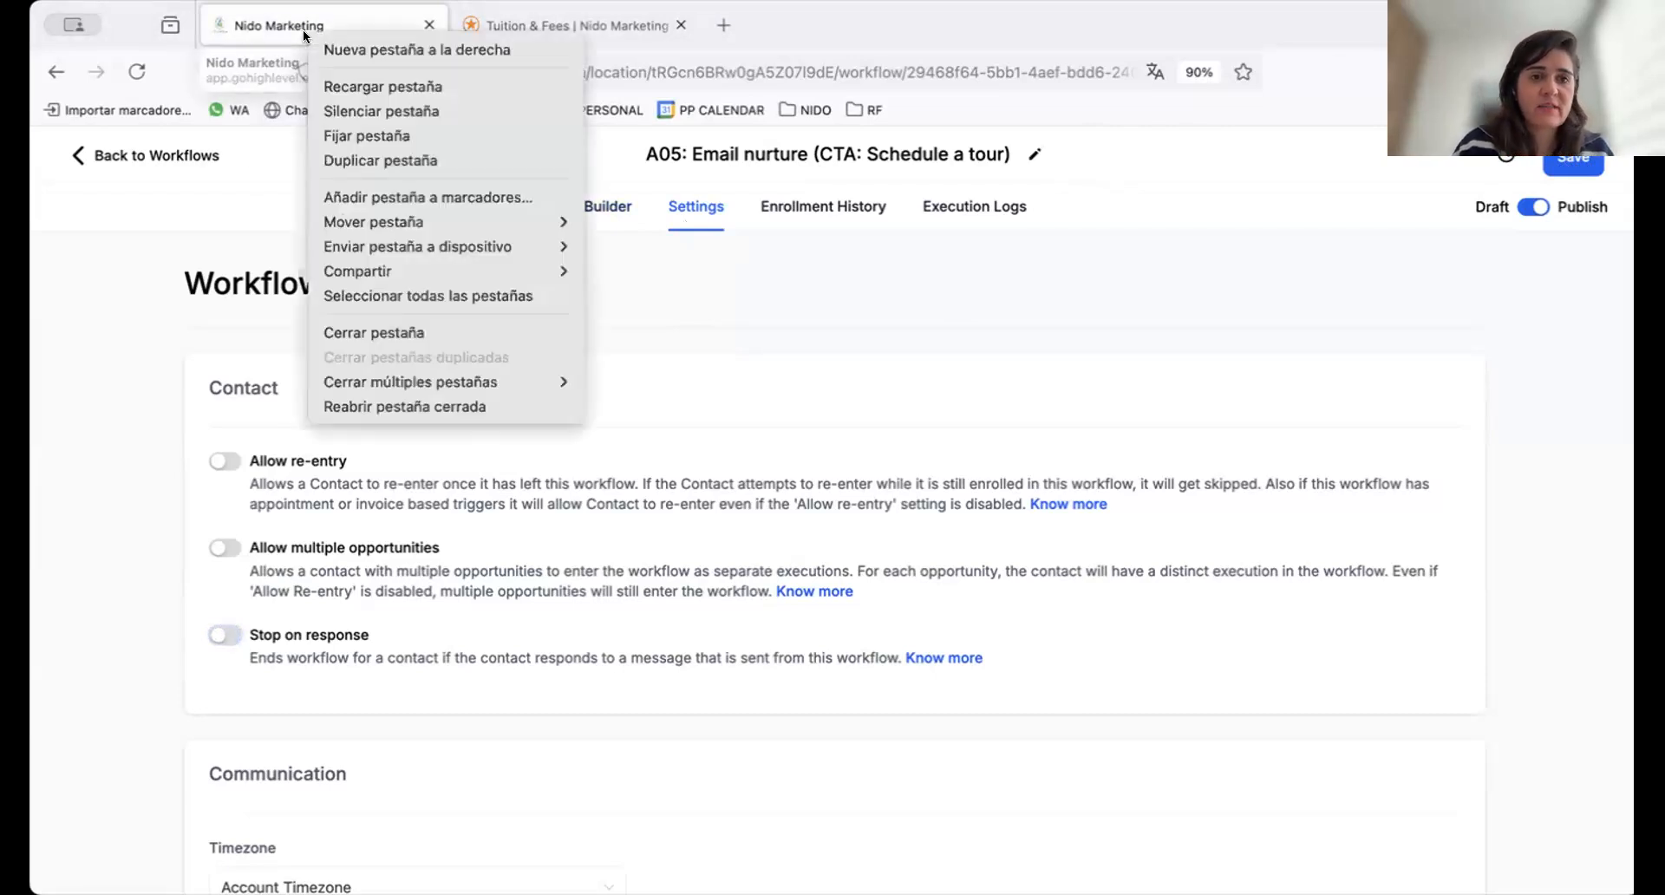
left_click(361, 161)
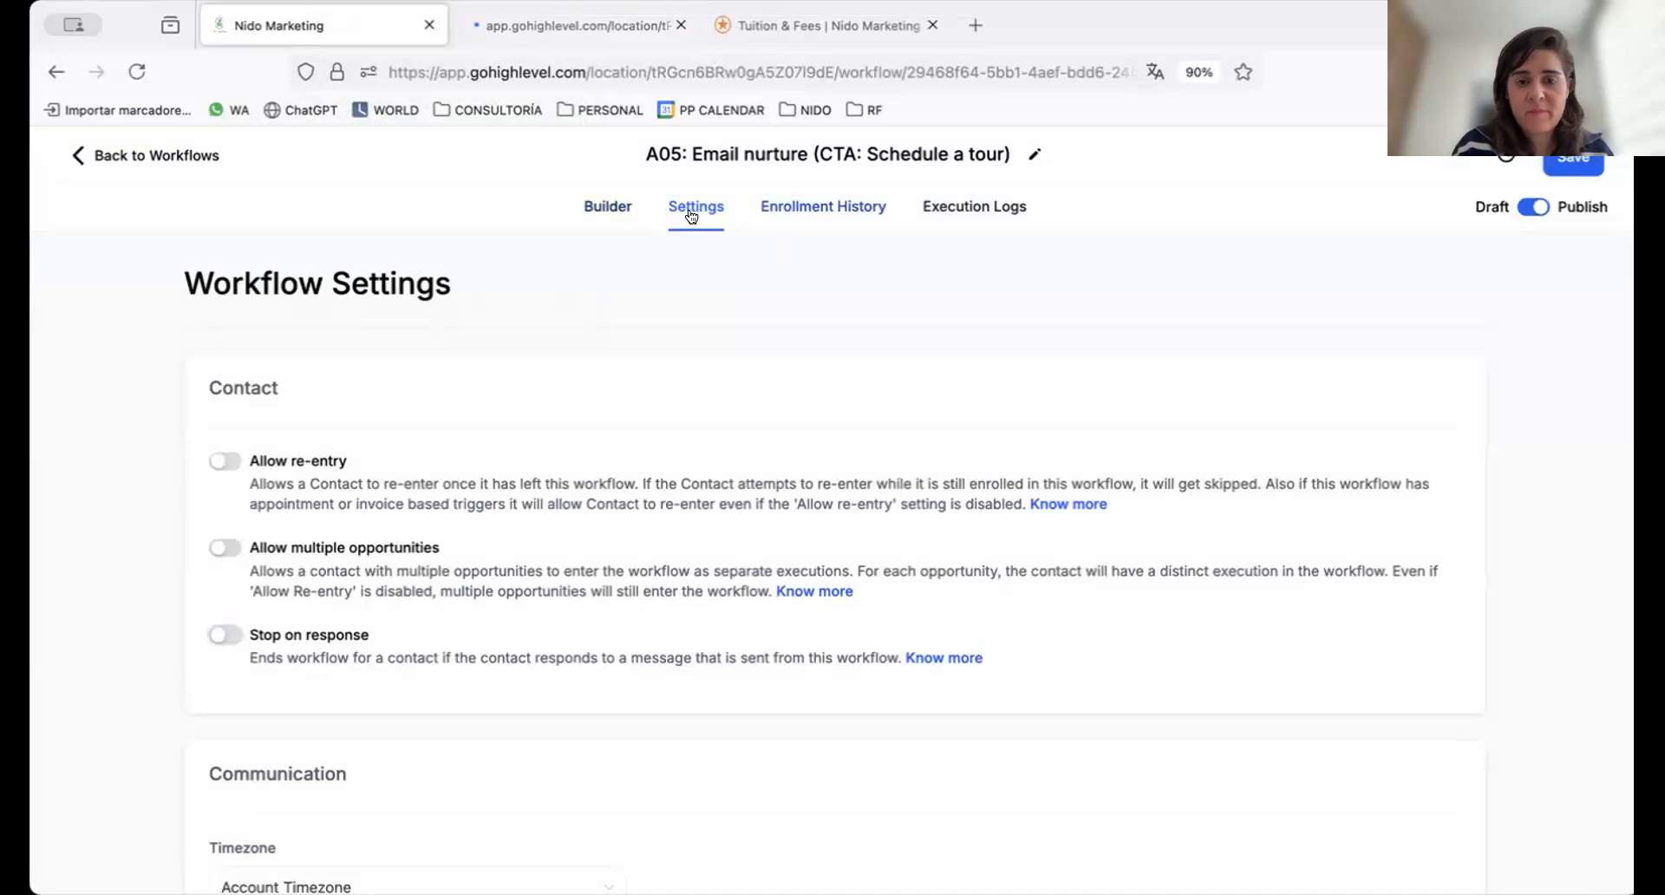
left_click(605, 206)
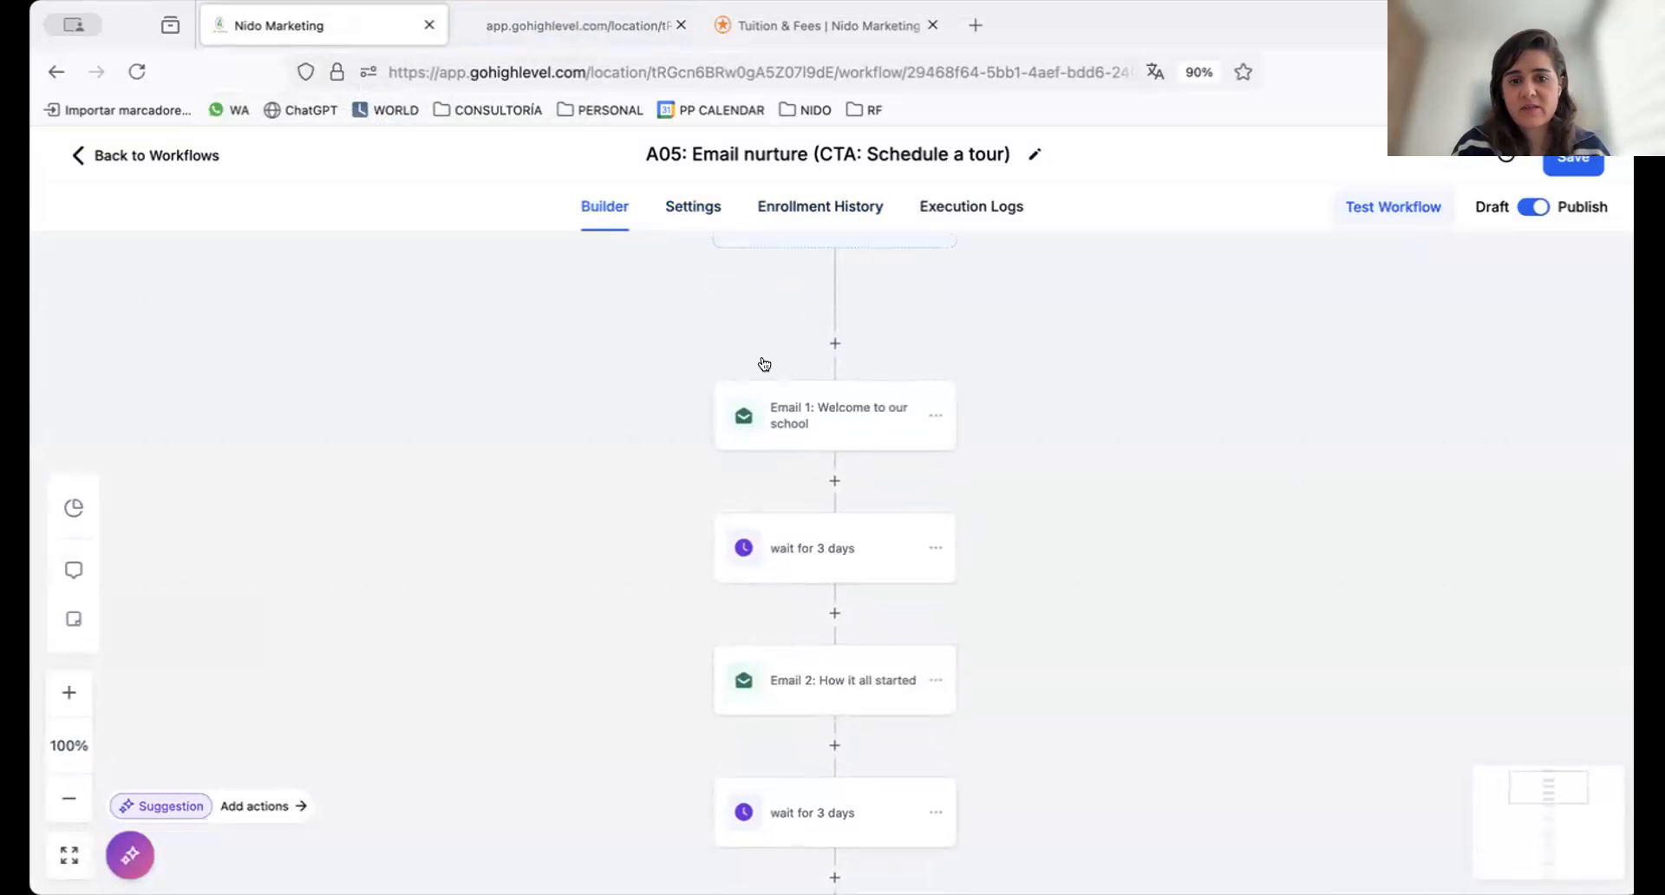
scroll(1049, 326, "down", 1)
scroll(1049, 326, "down", 3)
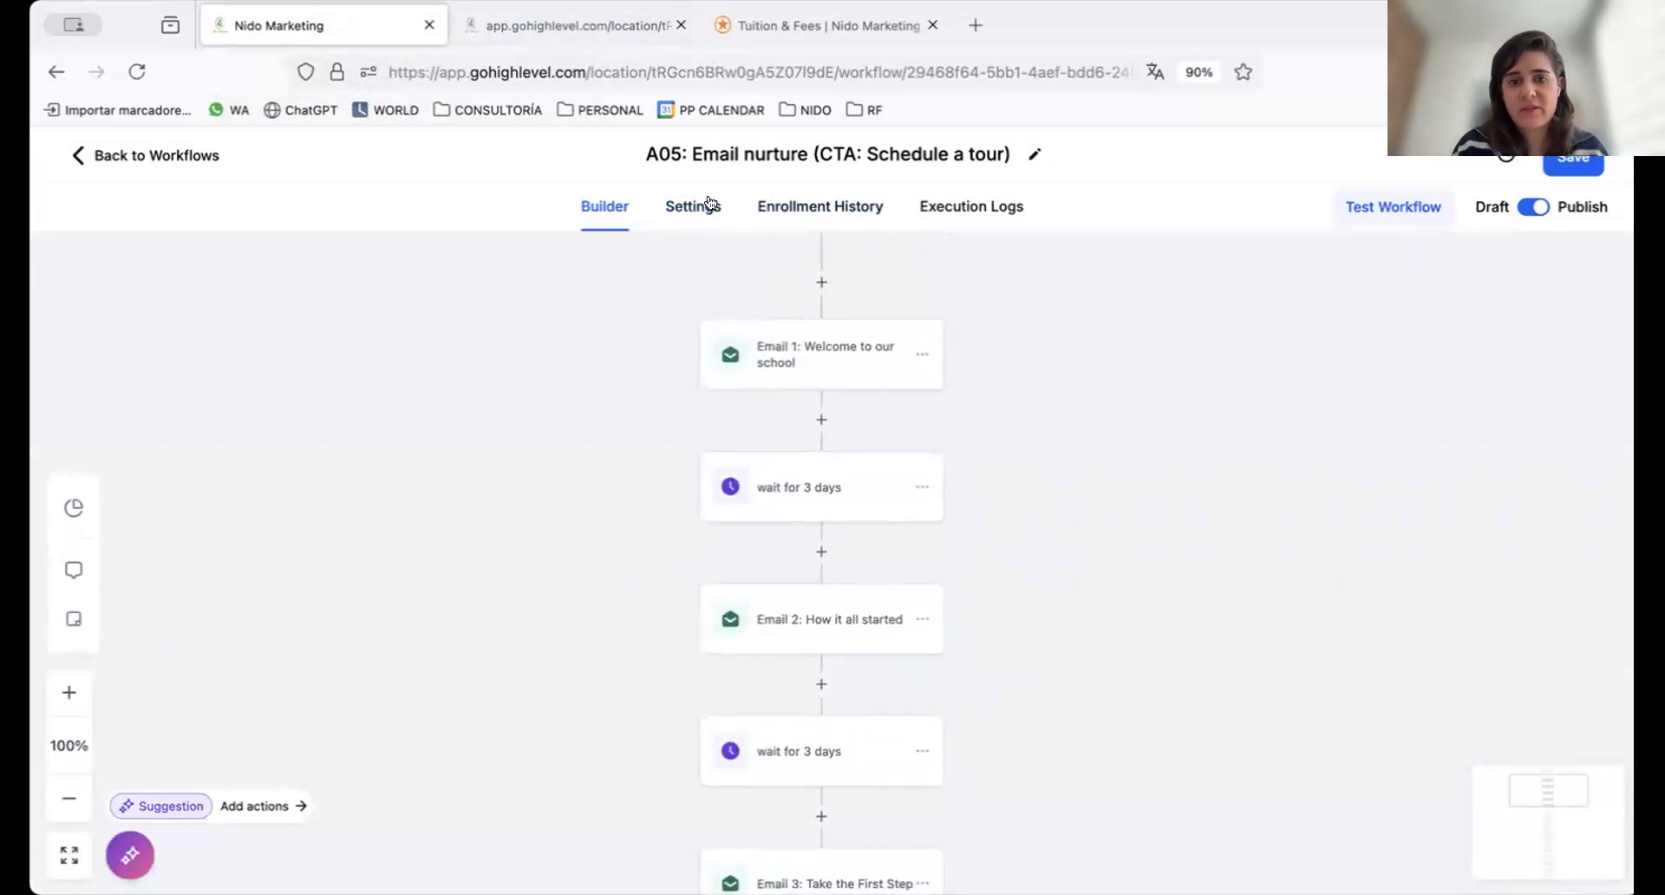
Review the timezone, time window and sender details in the A05 workflow's communication settings
left_click(693, 207)
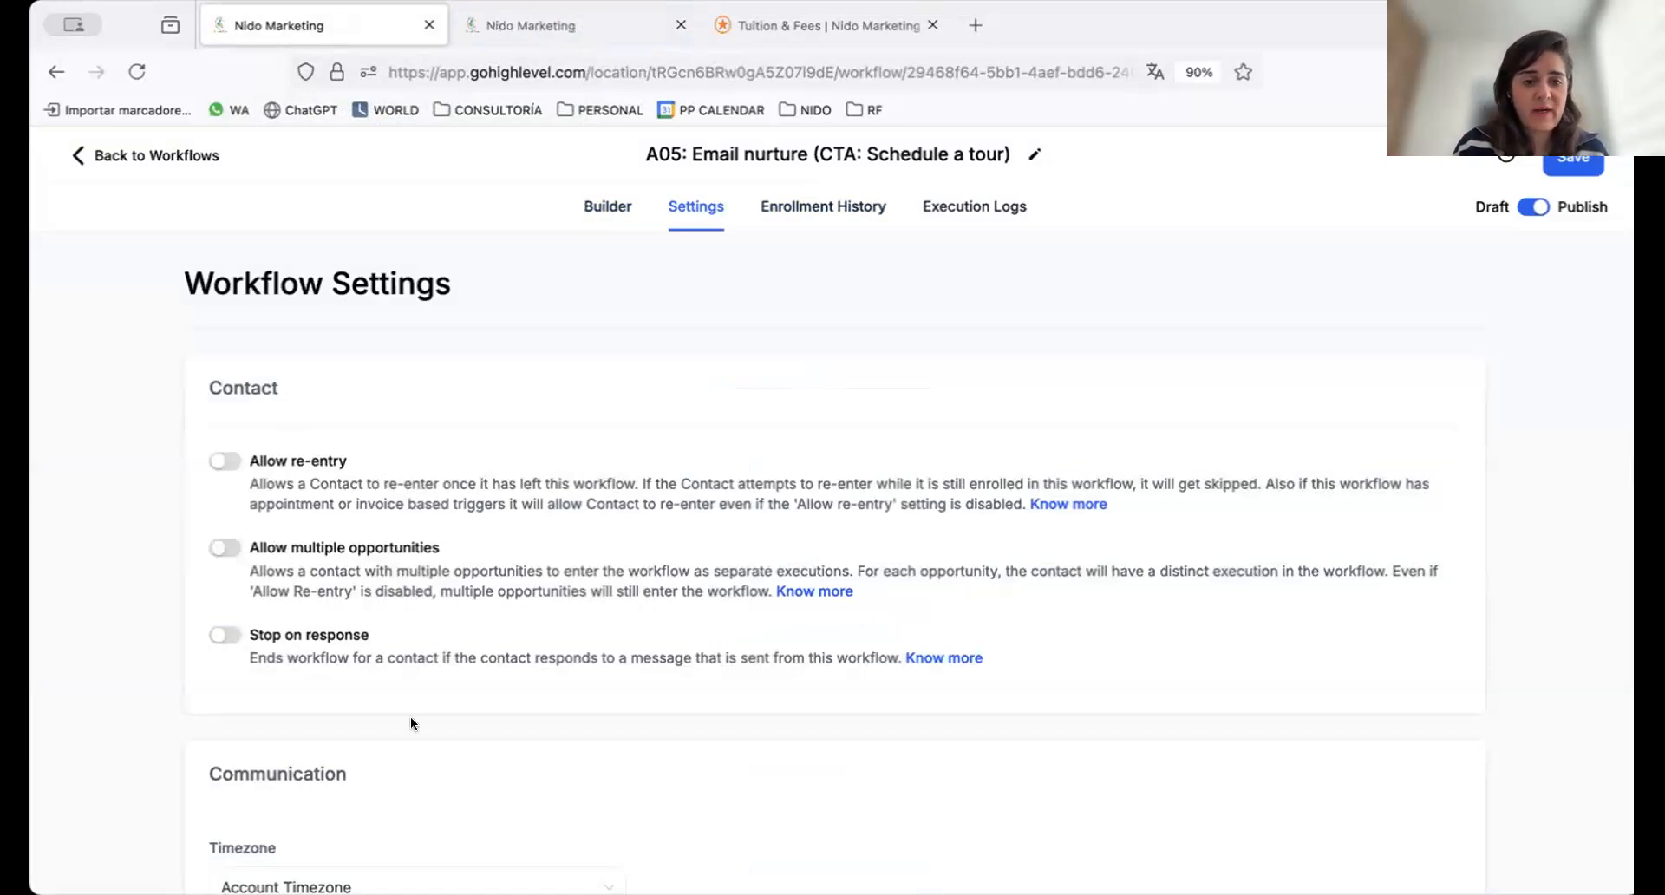
scroll(411, 722, "down", 5)
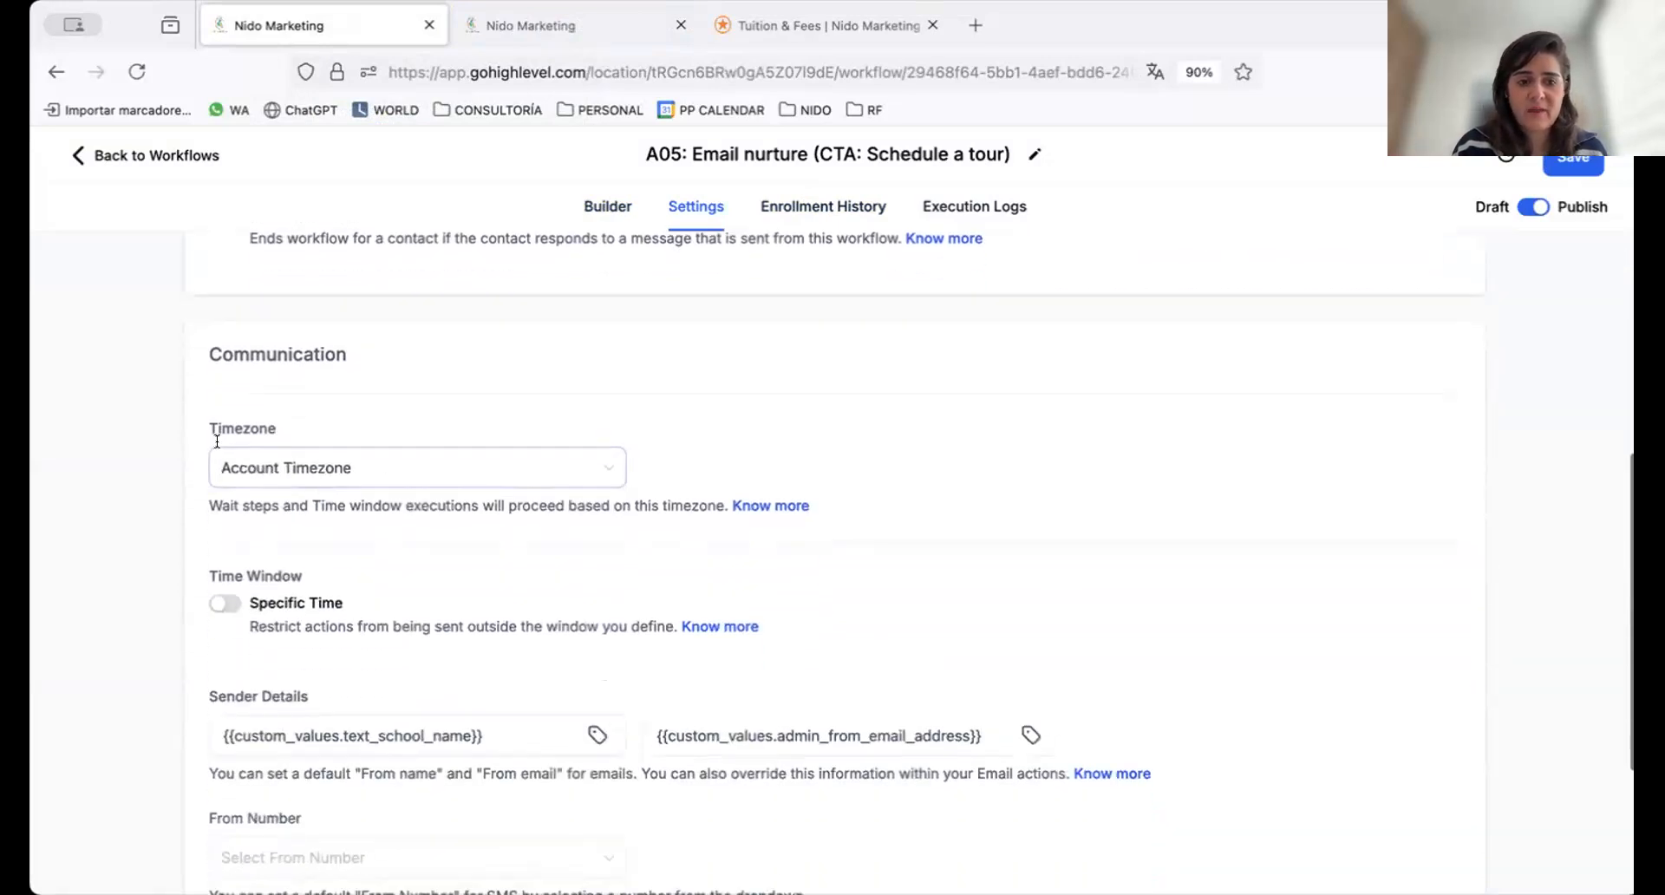
scroll(251, 517, "down", 2)
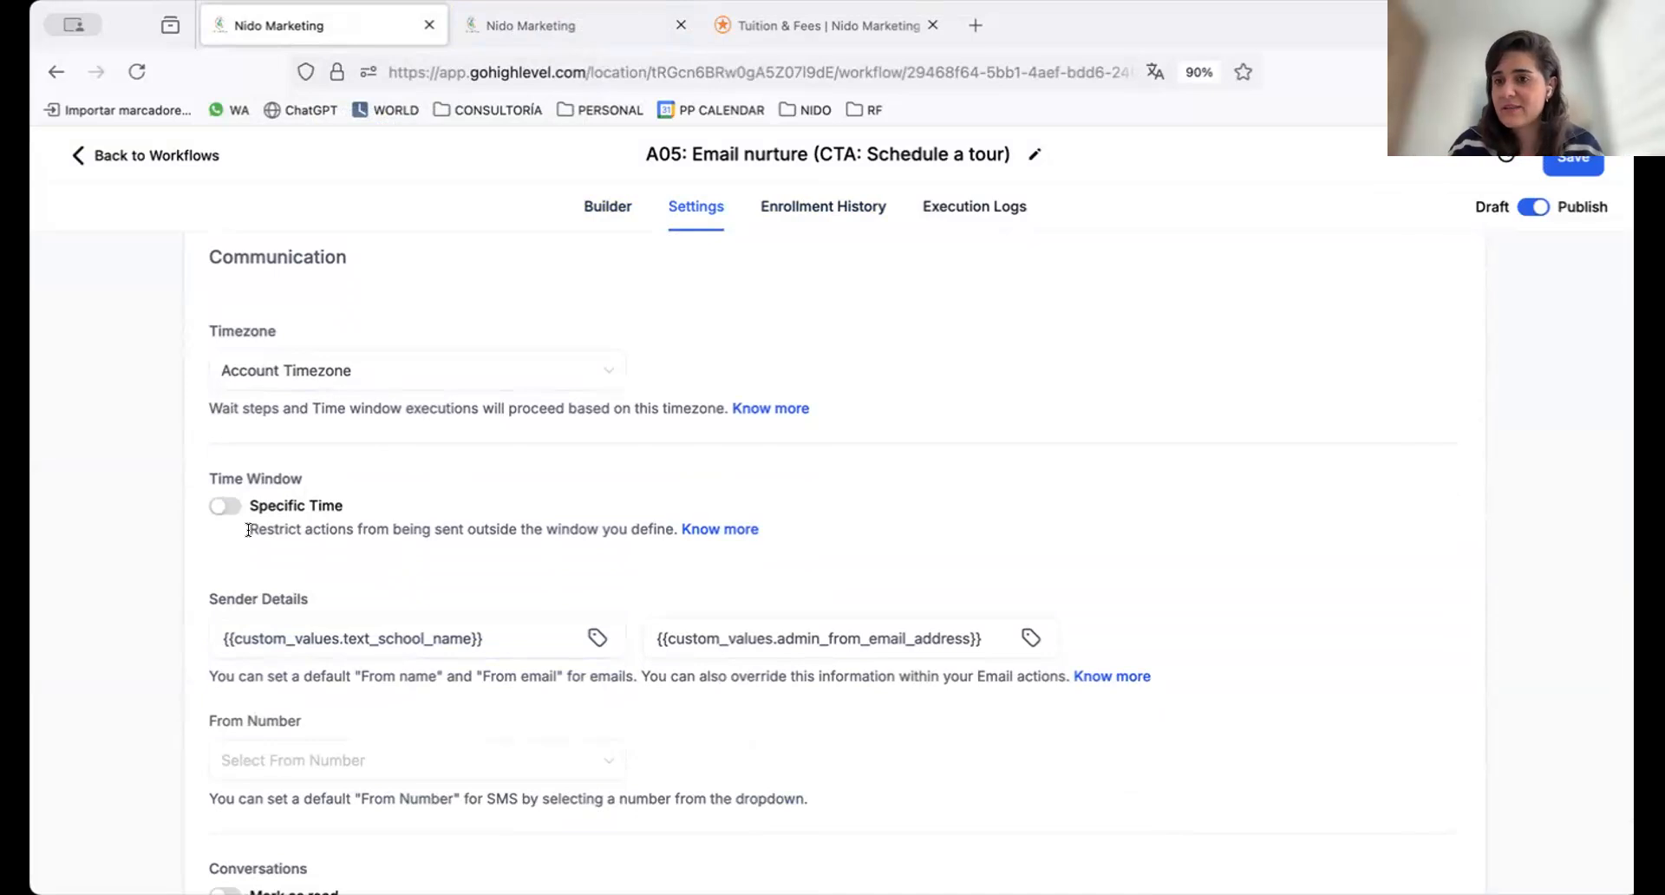
scroll(523, 311, "up", 3)
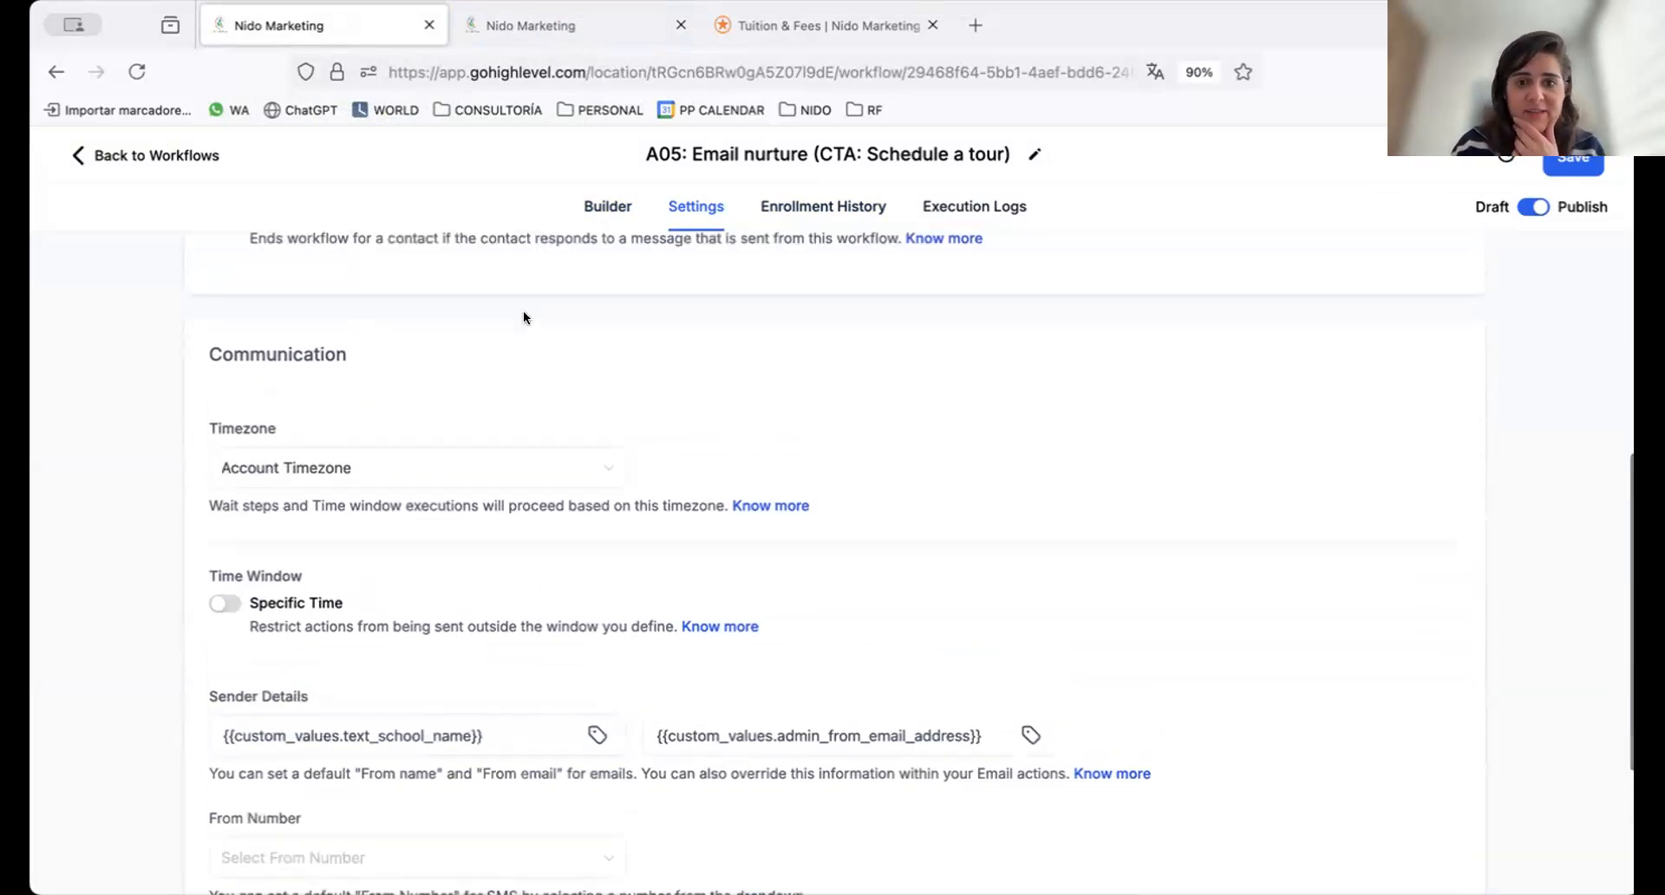
Check the A05 workflow's enrollment history and execution logs, including the selectable date range
left_click(841, 209)
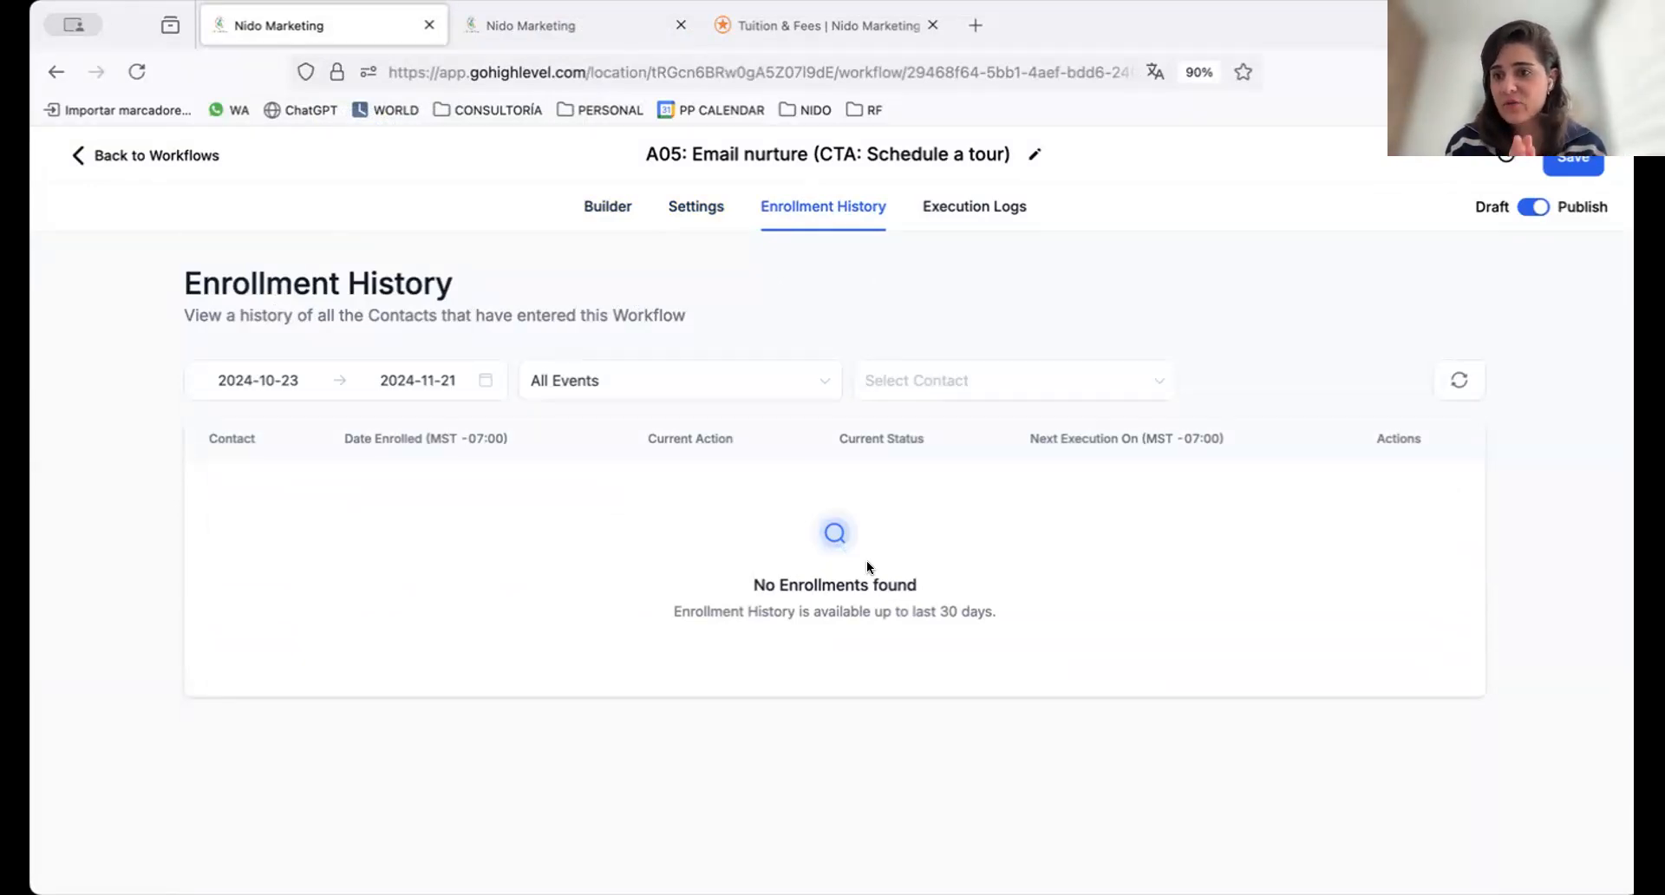
left_click(974, 208)
left_click(342, 381)
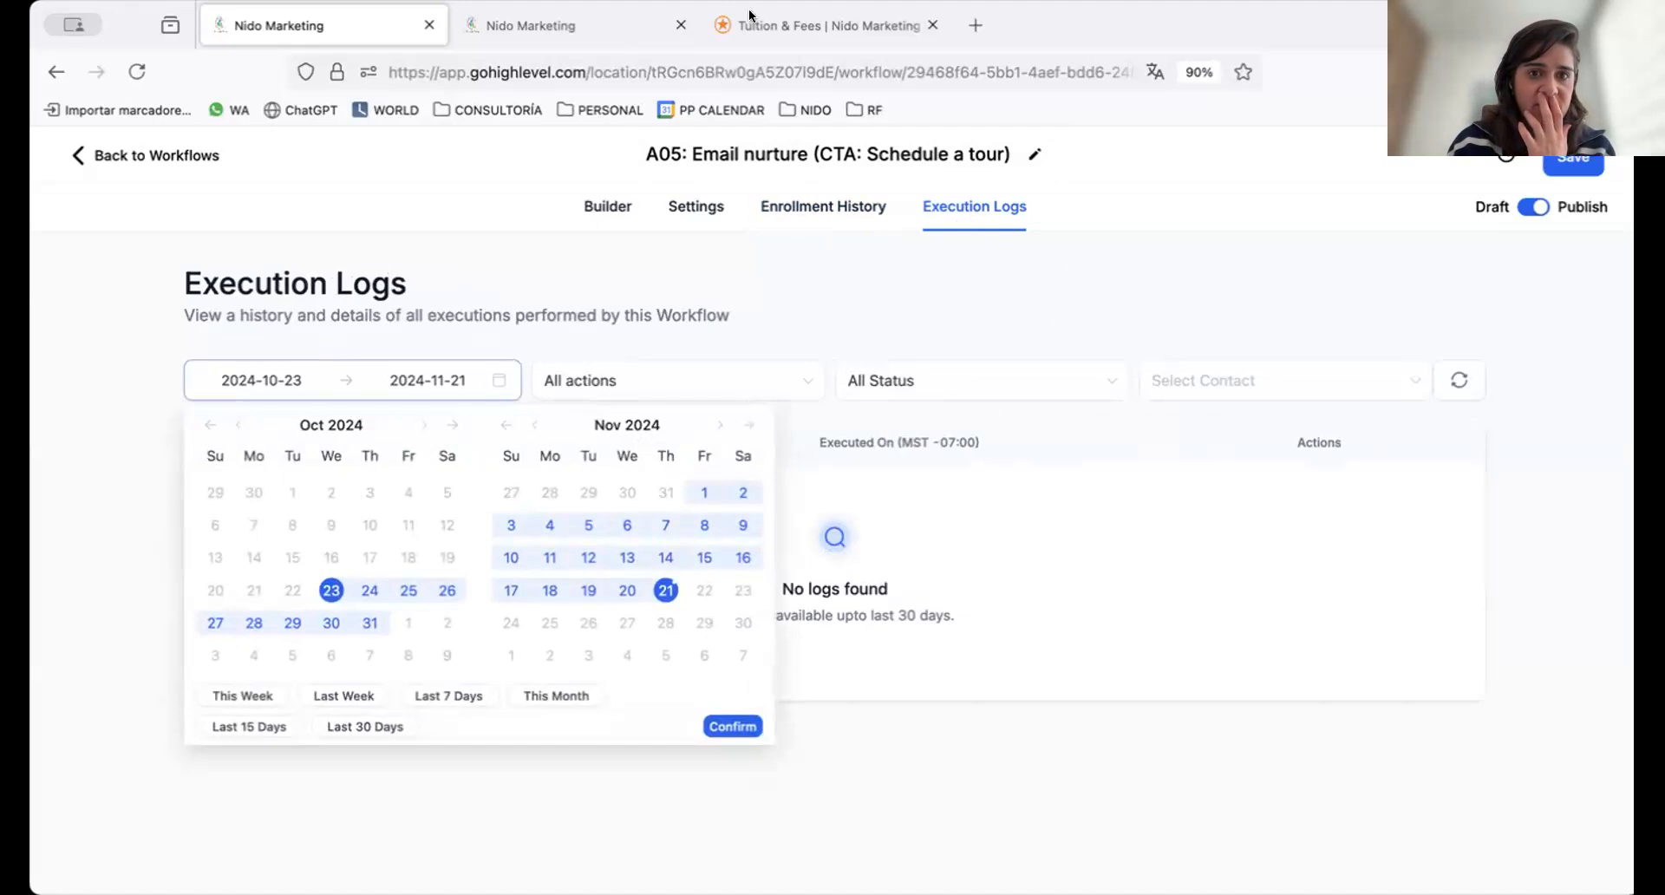
Leave A05 without saving changes and open the A04: Tuition request workflow that adds to nurture, tags and creates opportunities
left_click(136, 154)
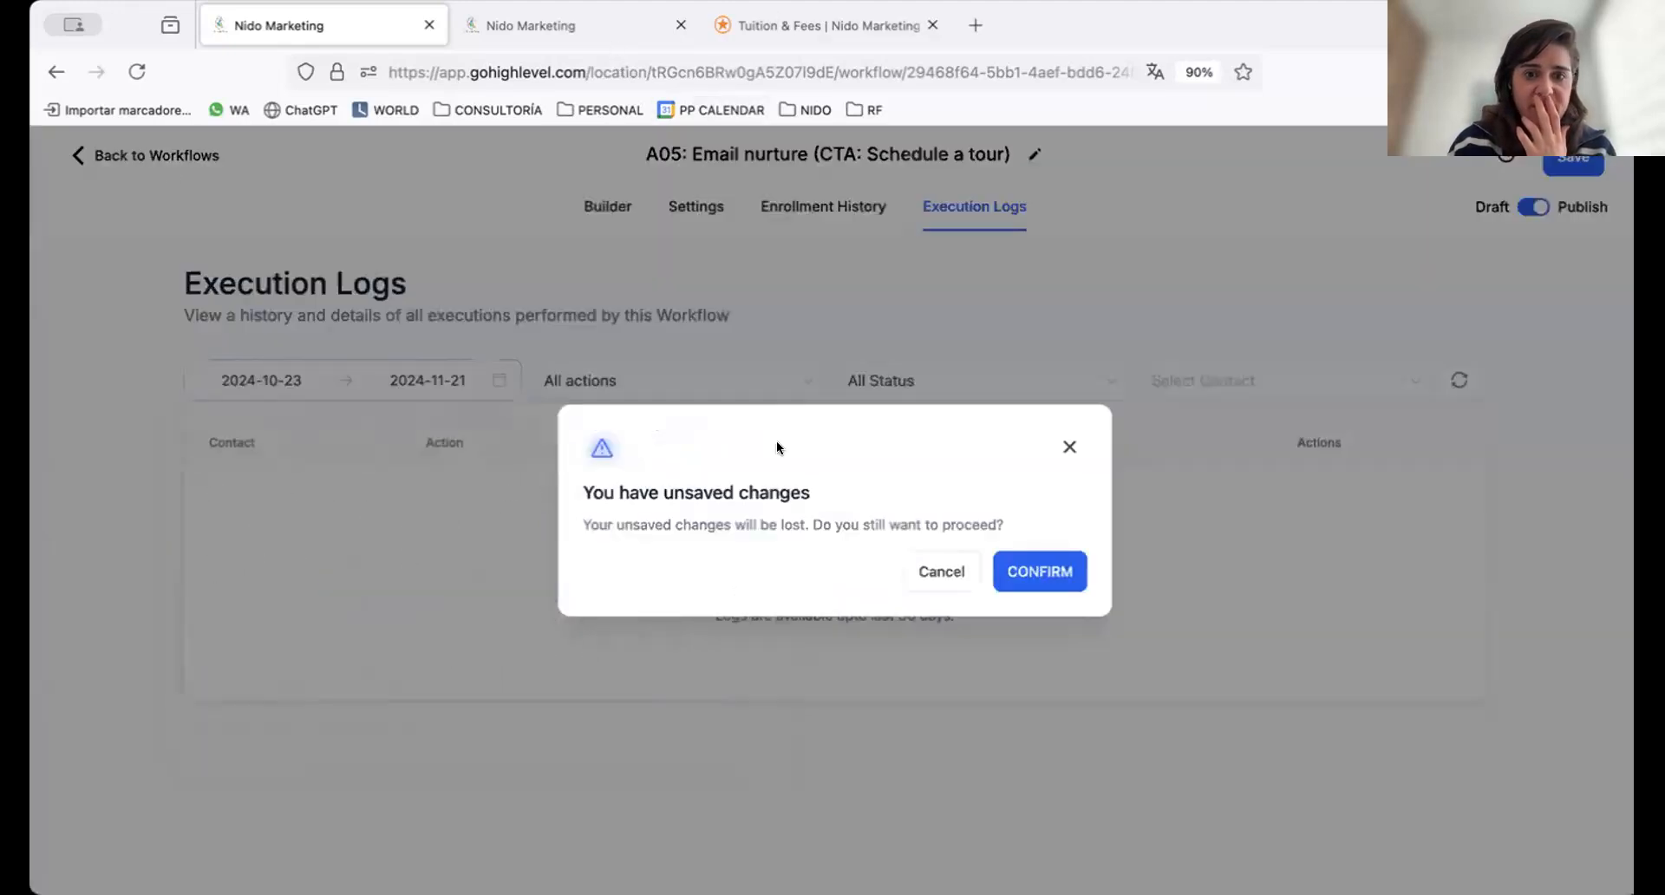
left_click(1030, 578)
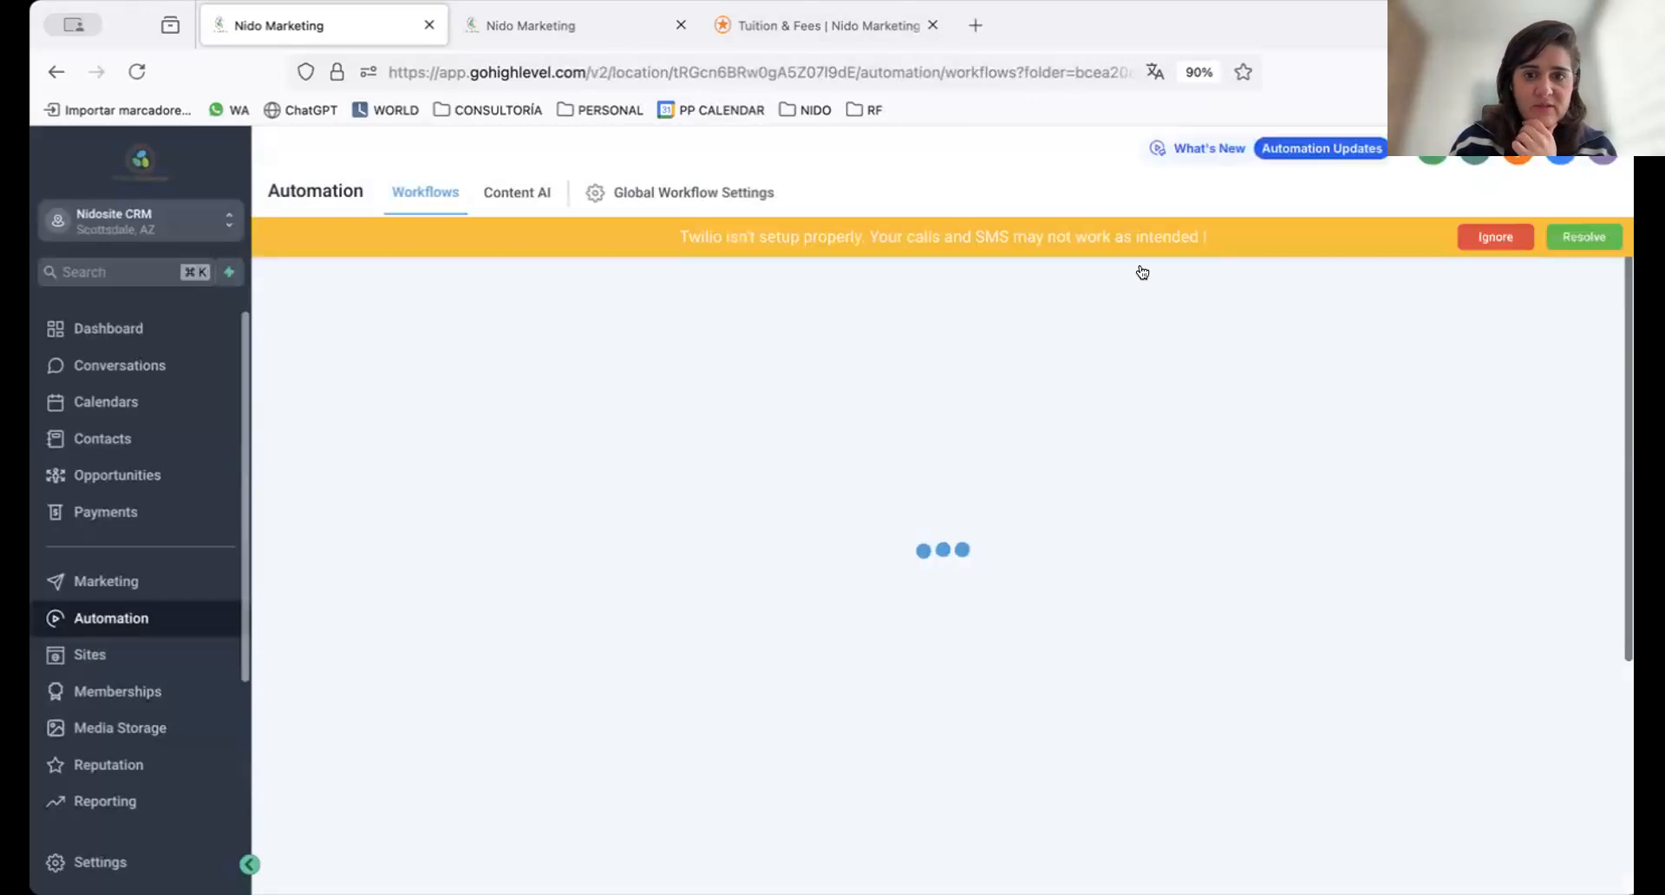
left_click(330, 434)
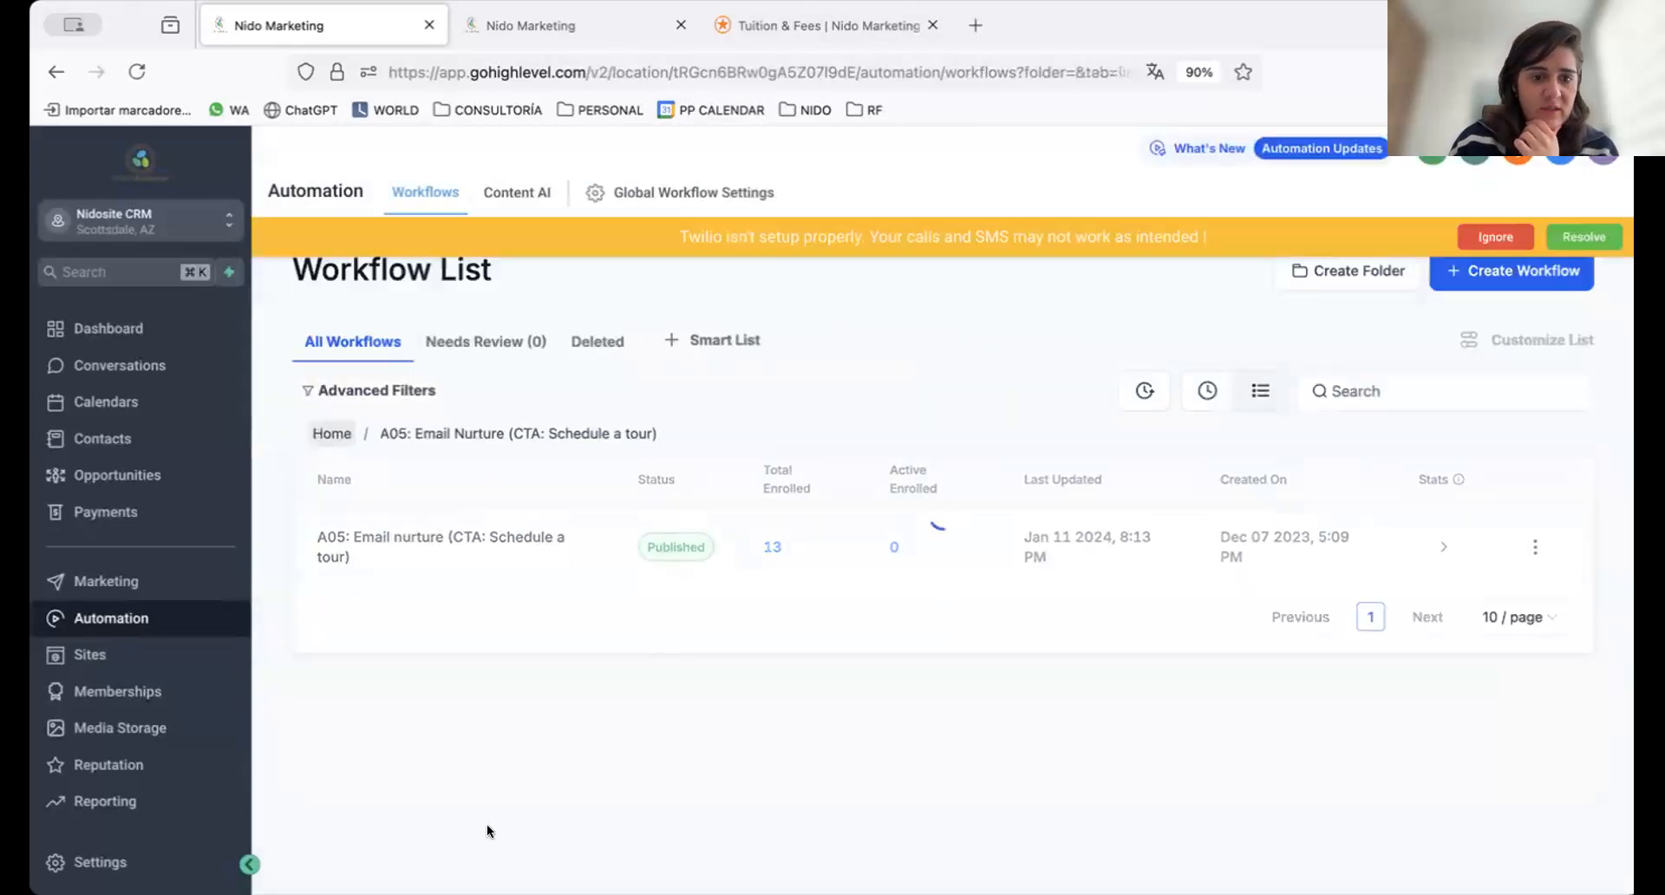
scroll(424, 641, "down", 3)
left_click(424, 637)
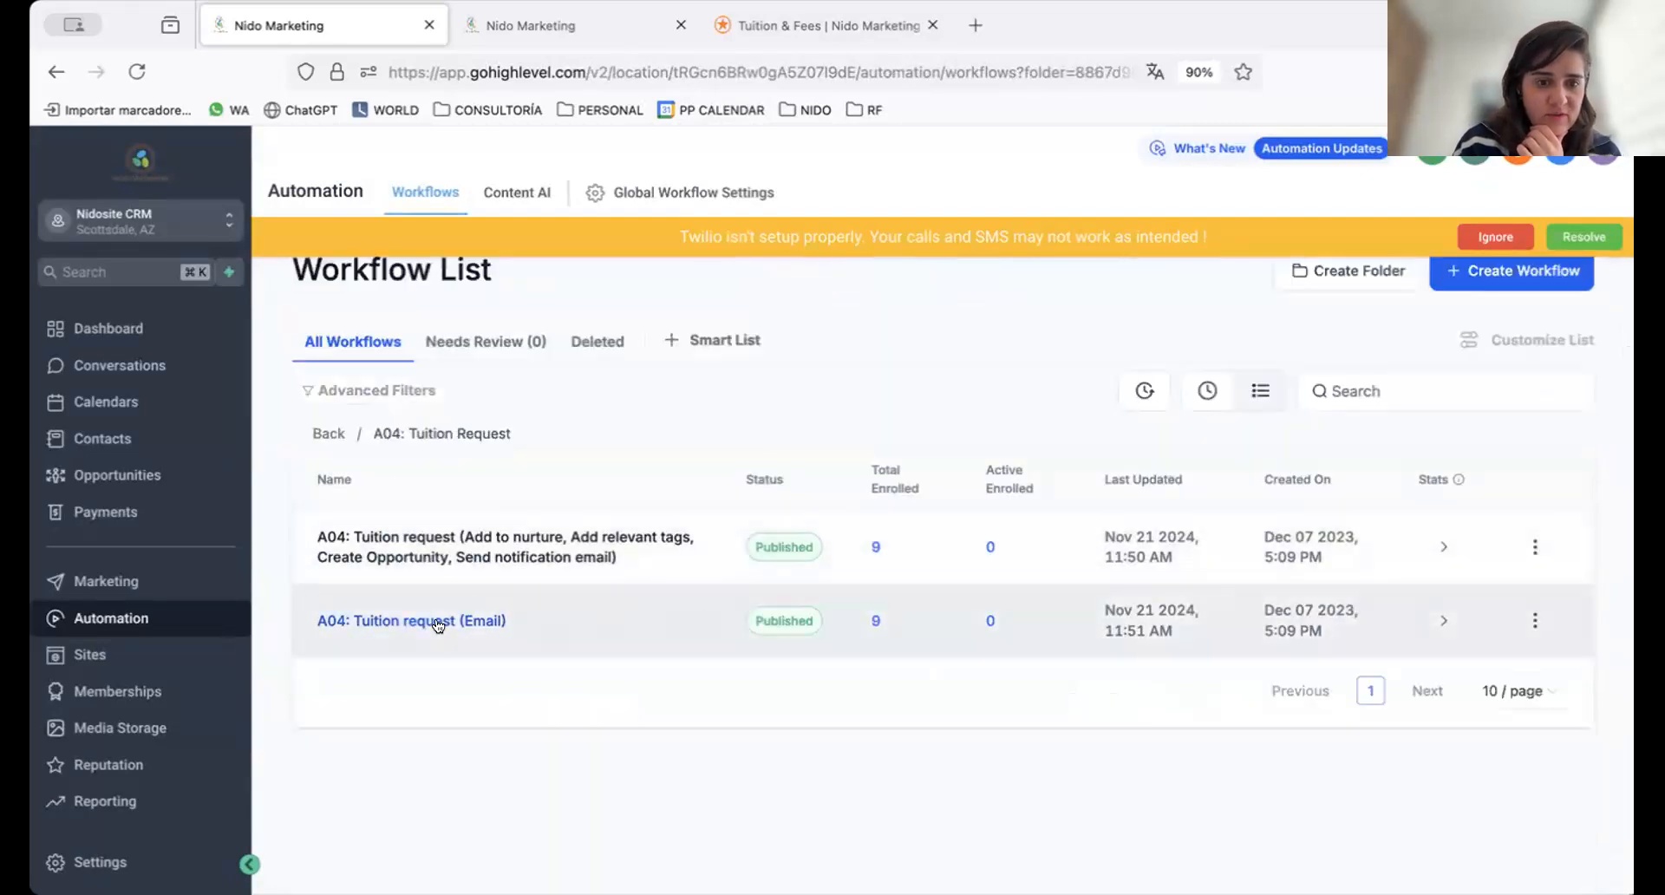
left_click(481, 546)
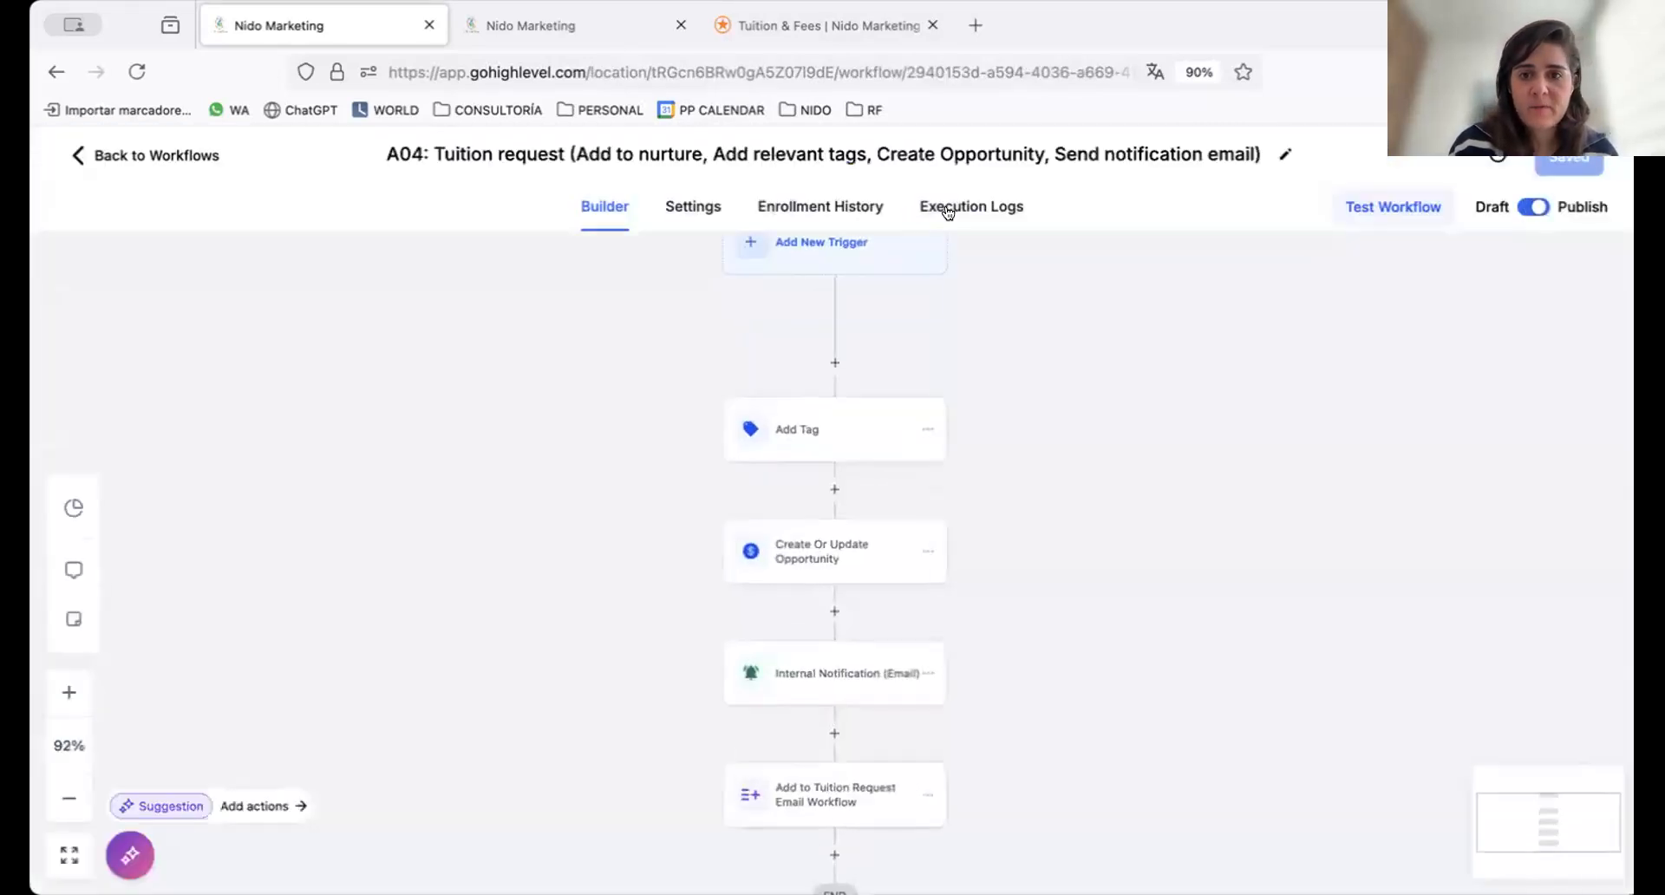
Open the A04 workflow's execution logs and filter them to this month
left_click(947, 210)
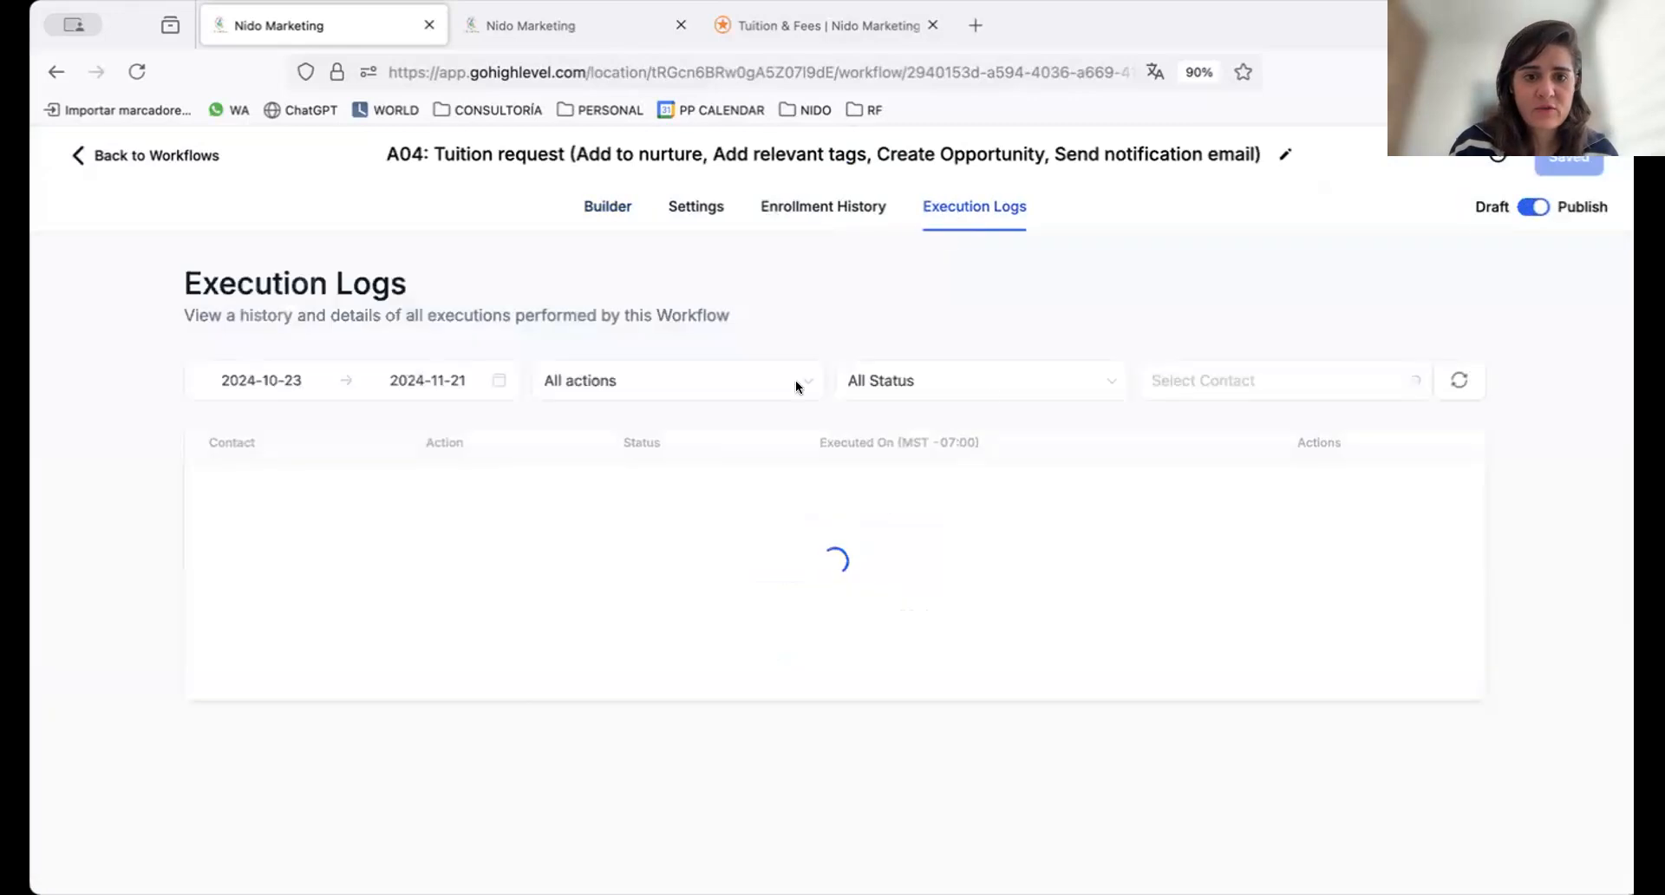
left_click(330, 379)
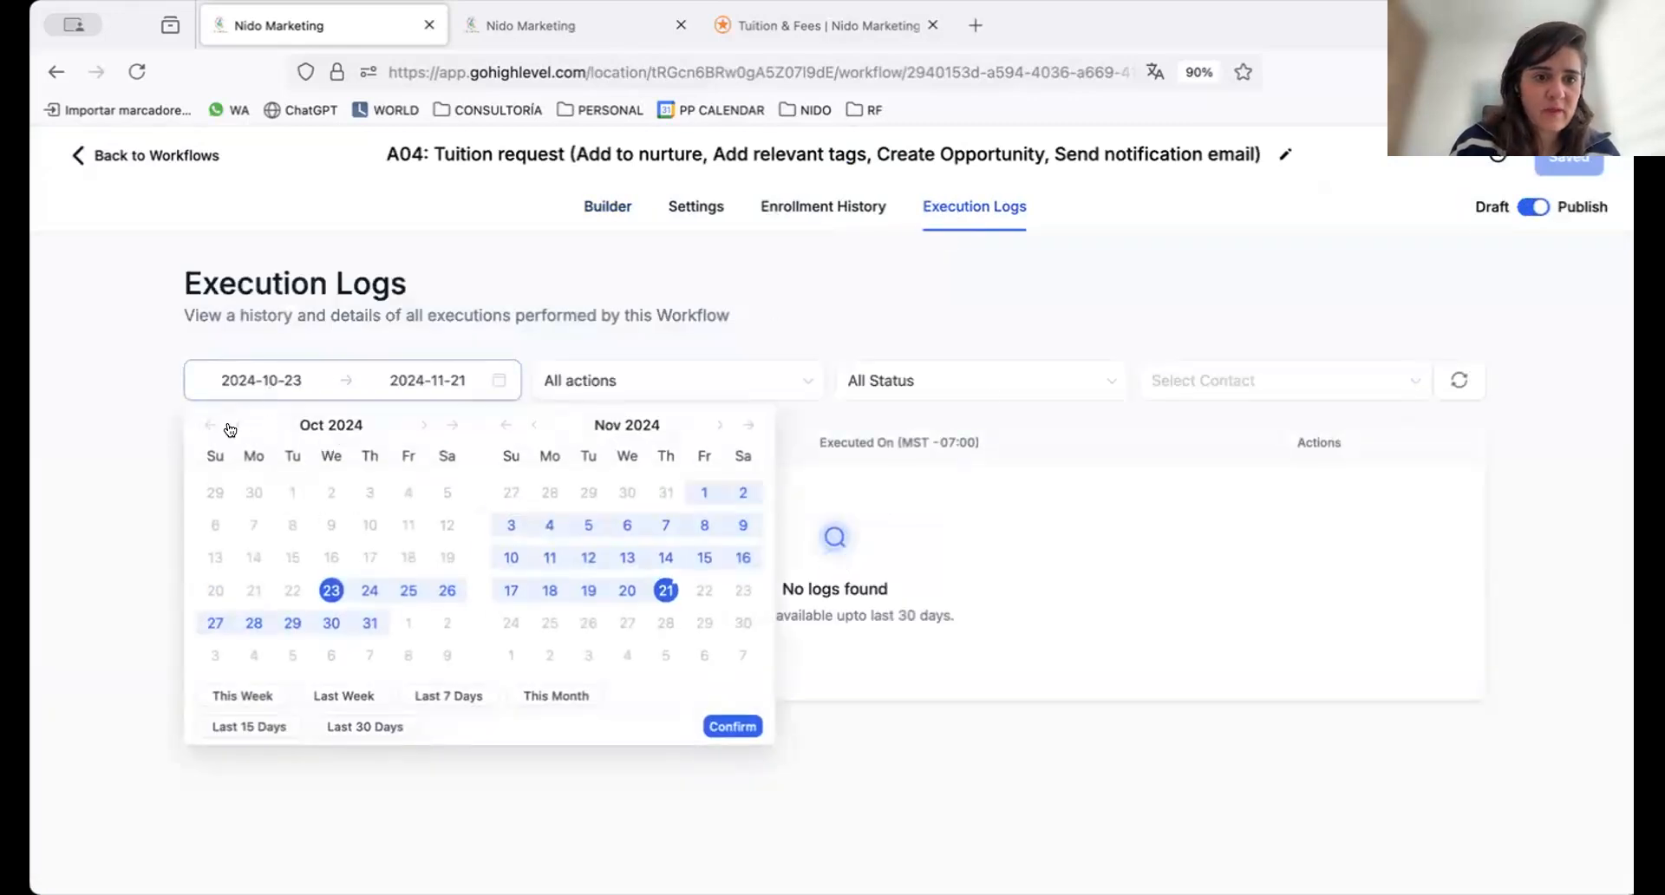
left_click(209, 425)
left_click(555, 695)
Filter the A04 execution logs to the date range 2024-10-23 to 2024-10-31
left_click(429, 371)
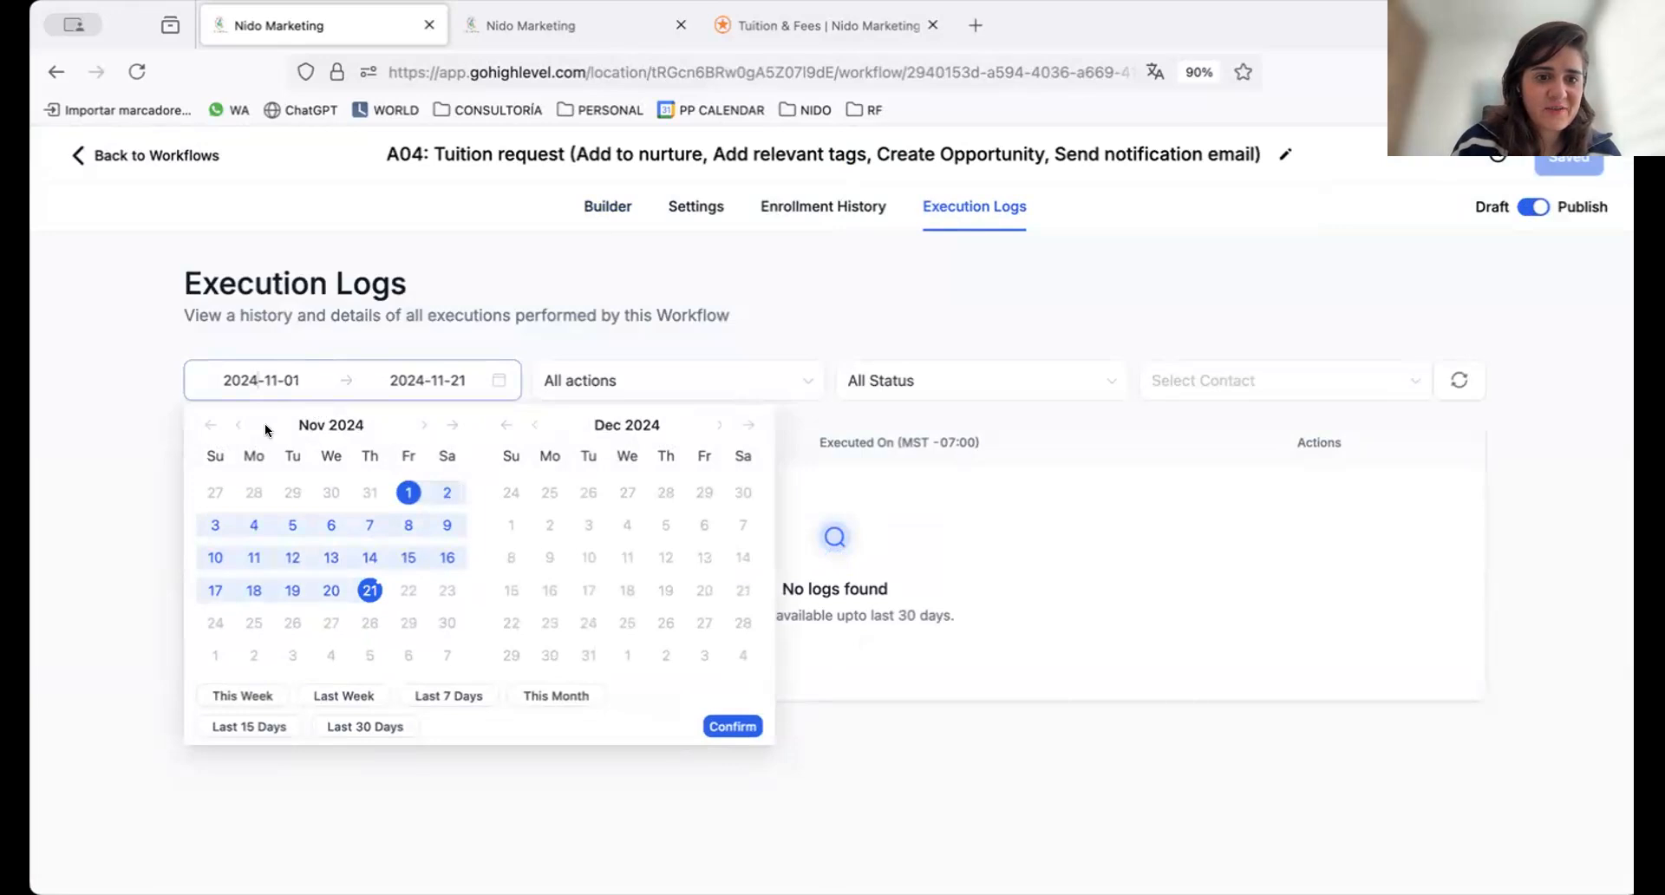
left_click(234, 426)
left_click(233, 426)
left_click(232, 426)
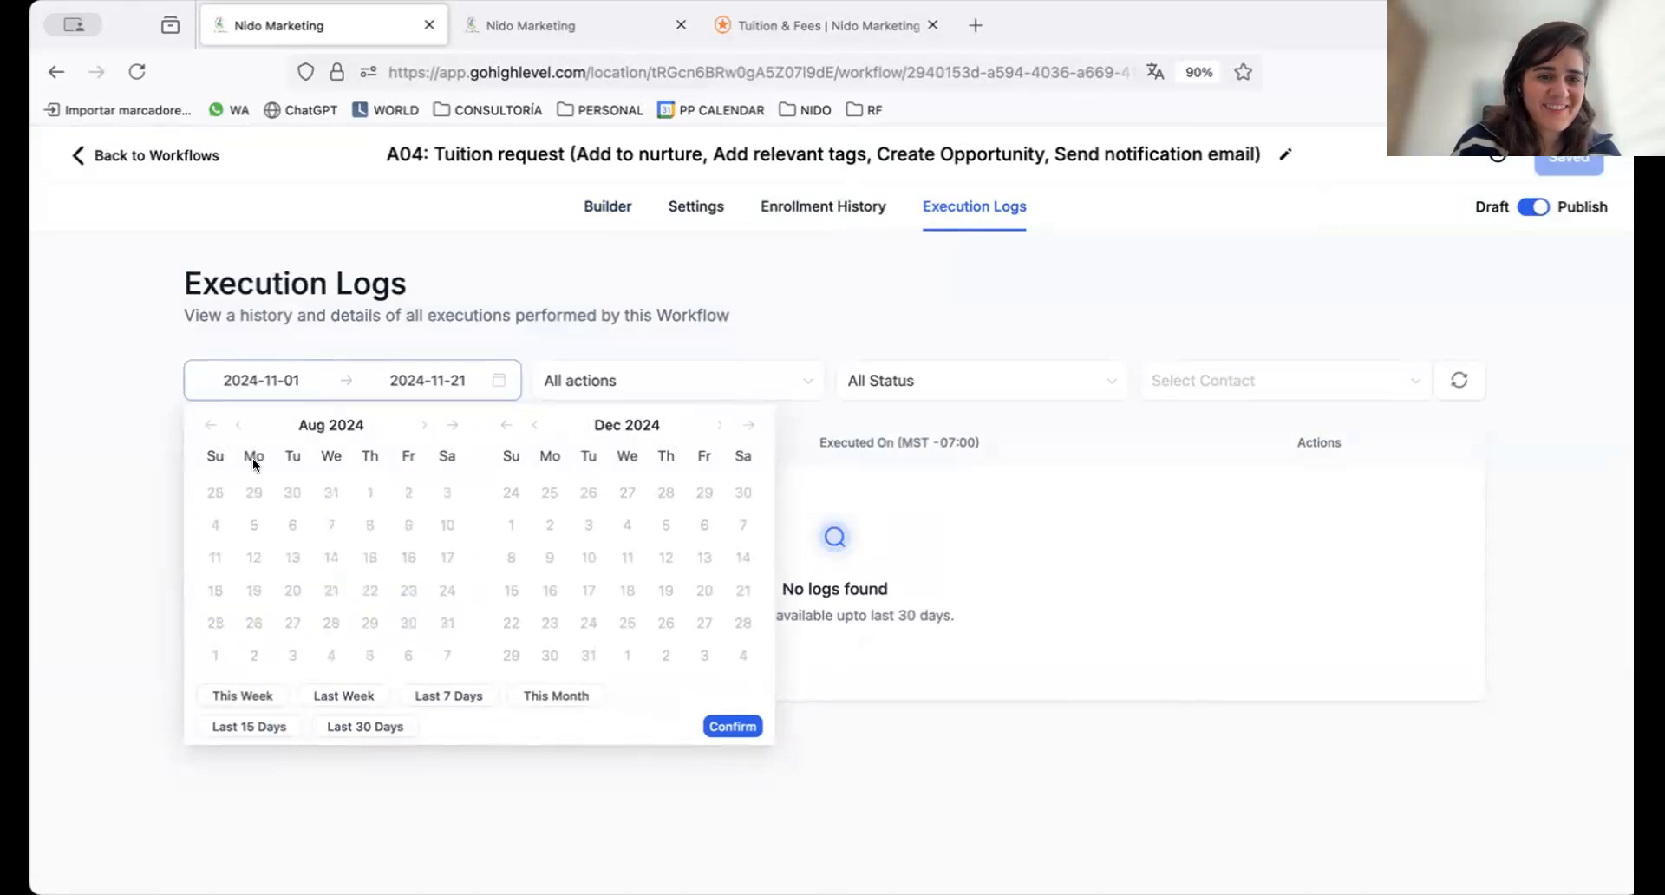
left_click(421, 426)
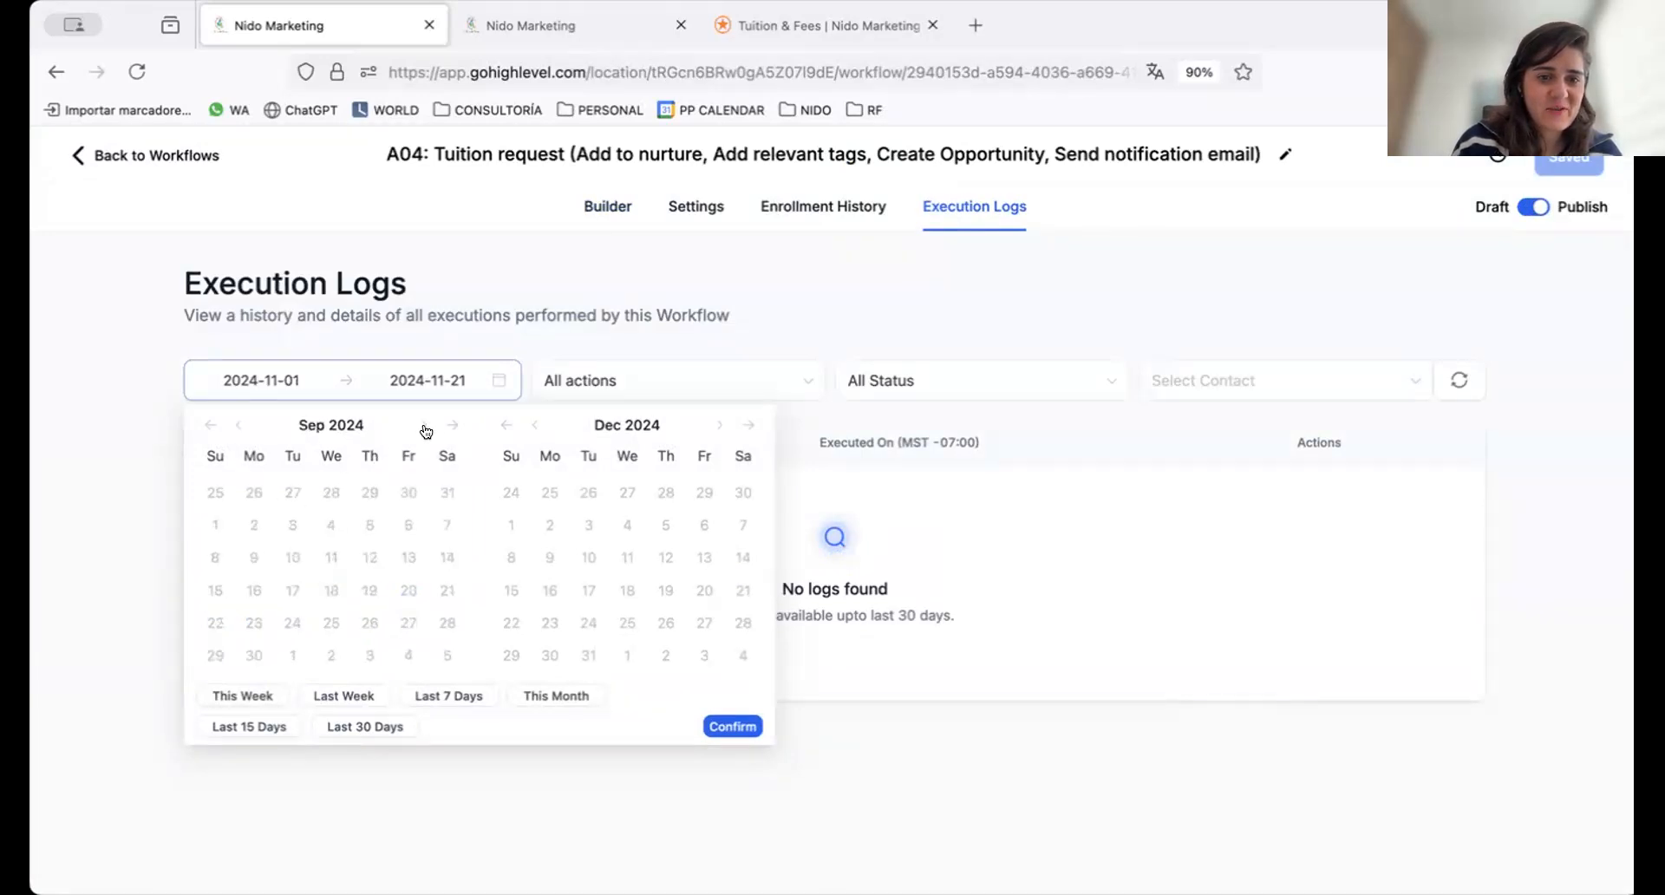
left_click(418, 427)
left_click(331, 591)
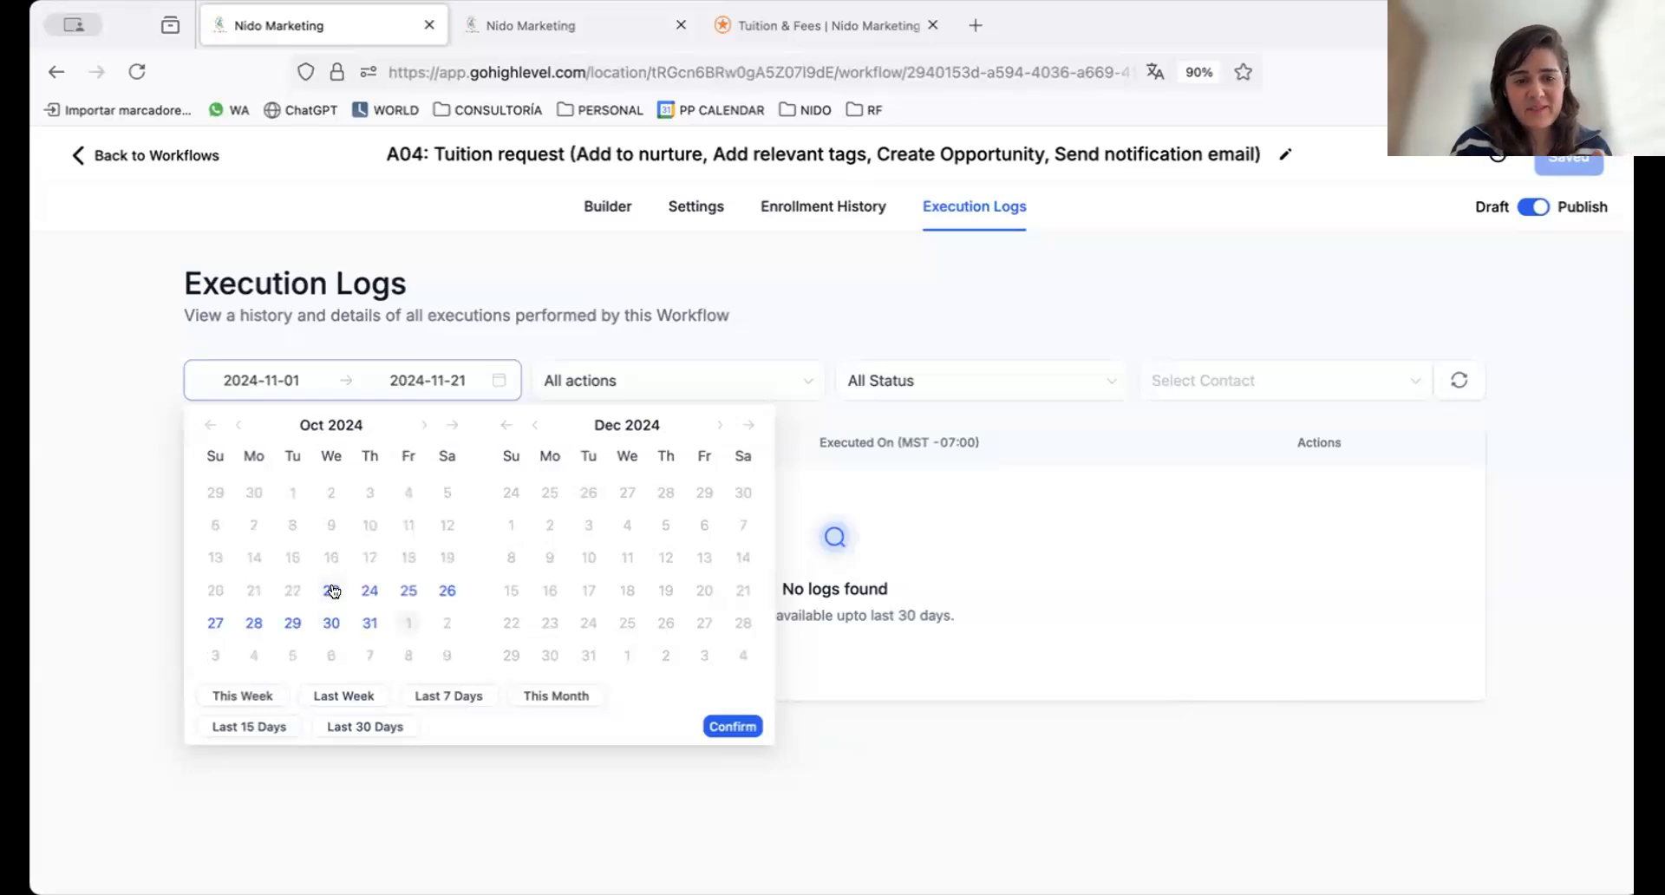
left_click(370, 623)
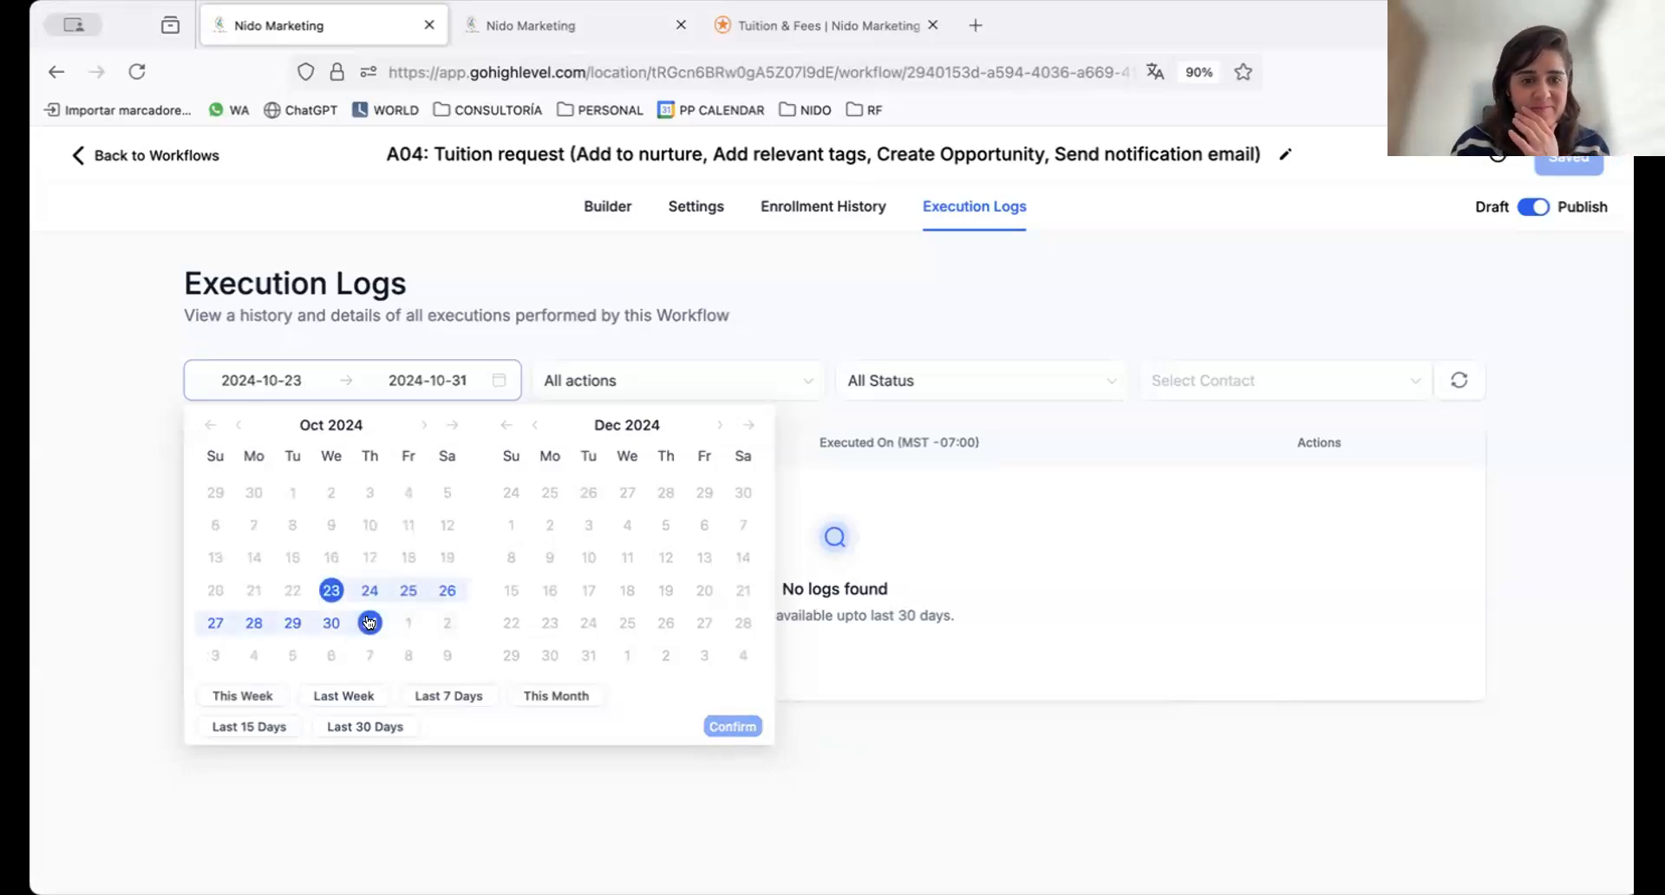
left_click(732, 726)
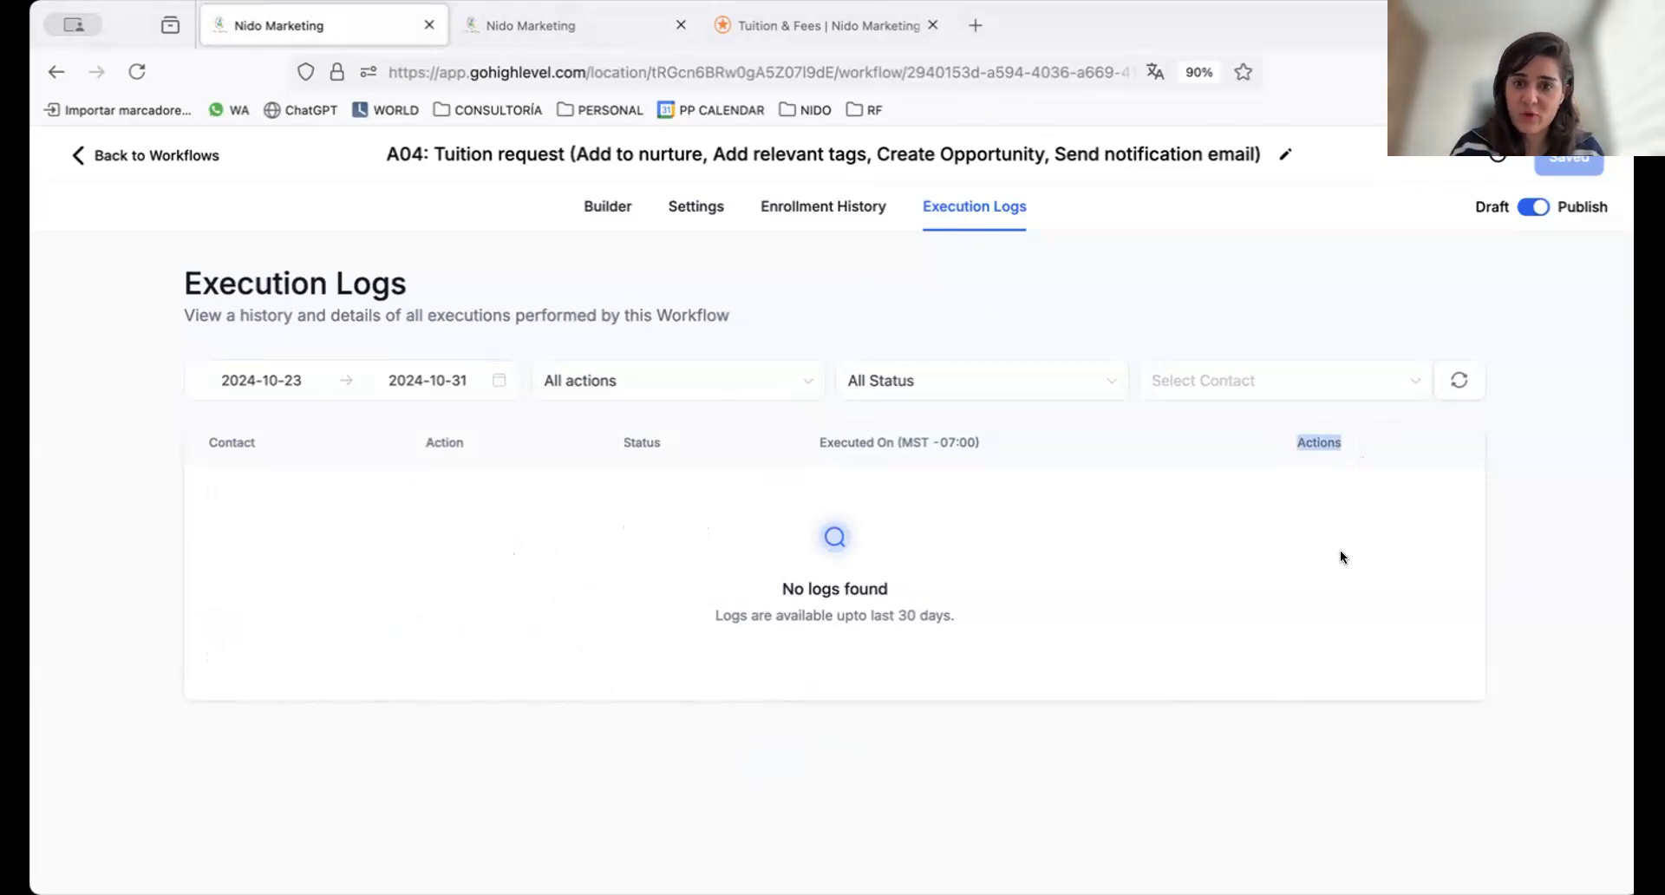
Leave the workflow, ignore the Twilio setup warning, and open the test contact created Oct 15 2024 from the contacts list
left_click(97, 158)
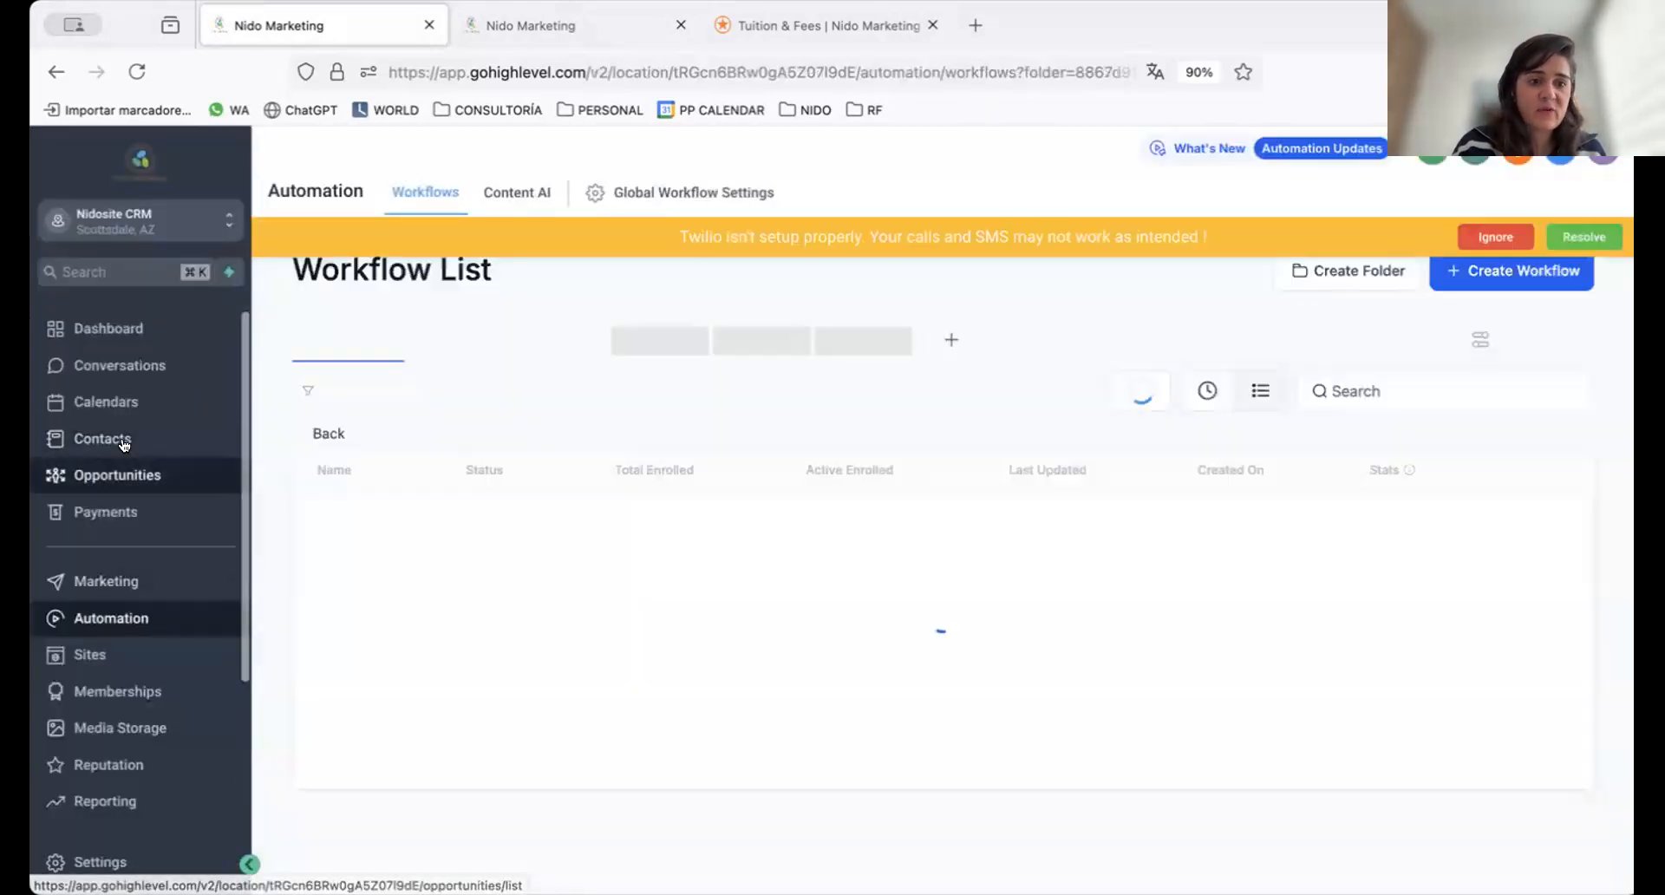
left_click(1497, 241)
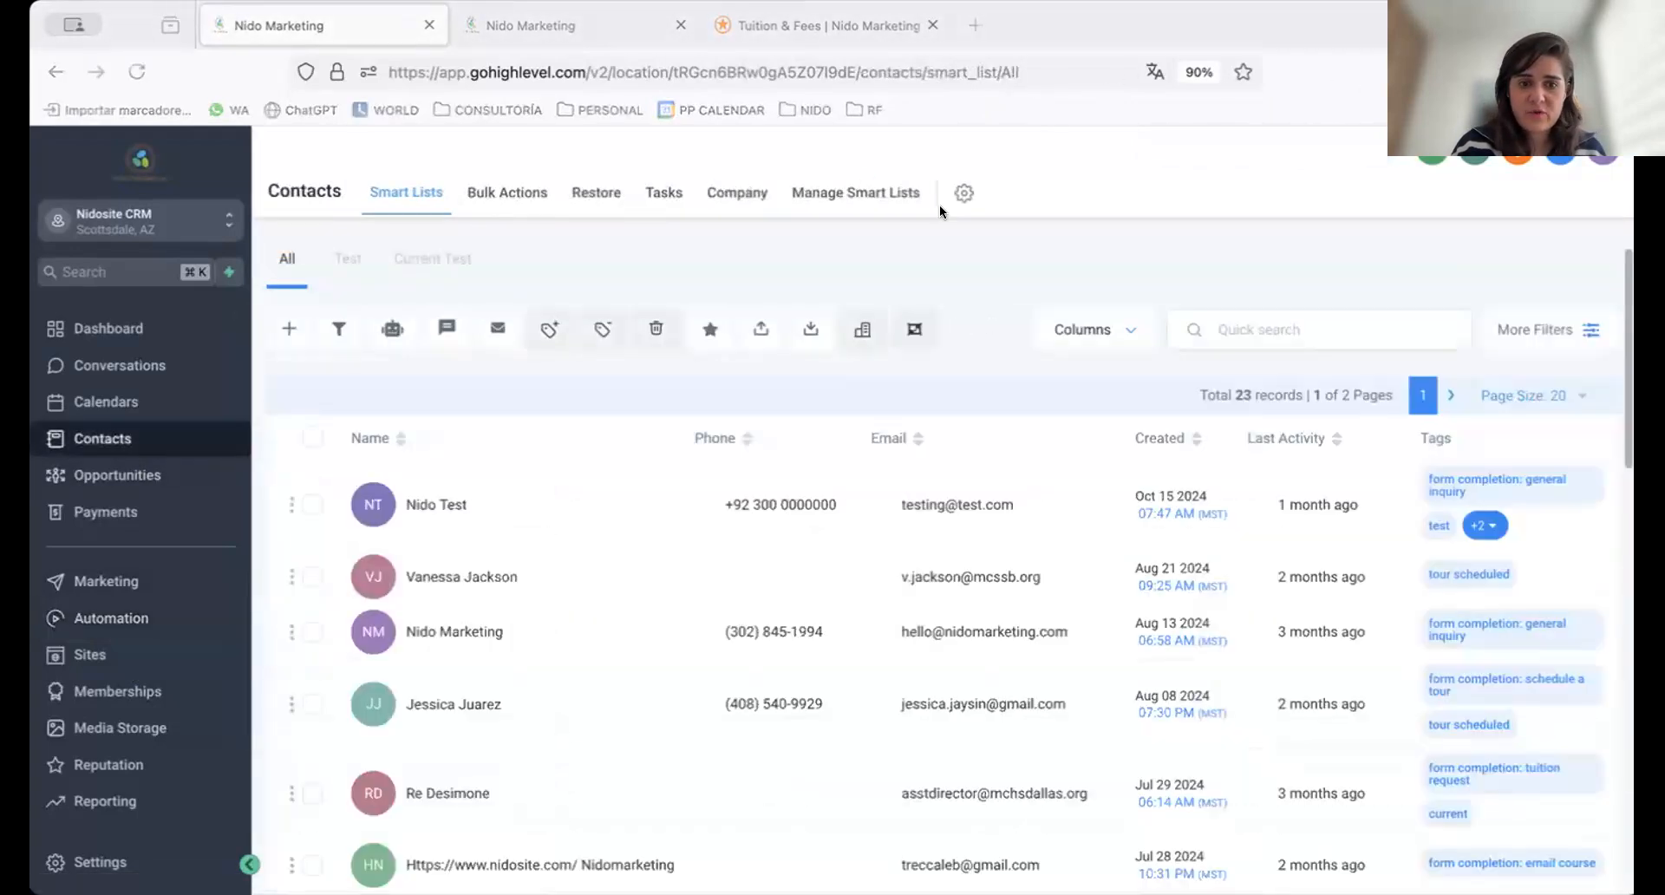
left_click(431, 502)
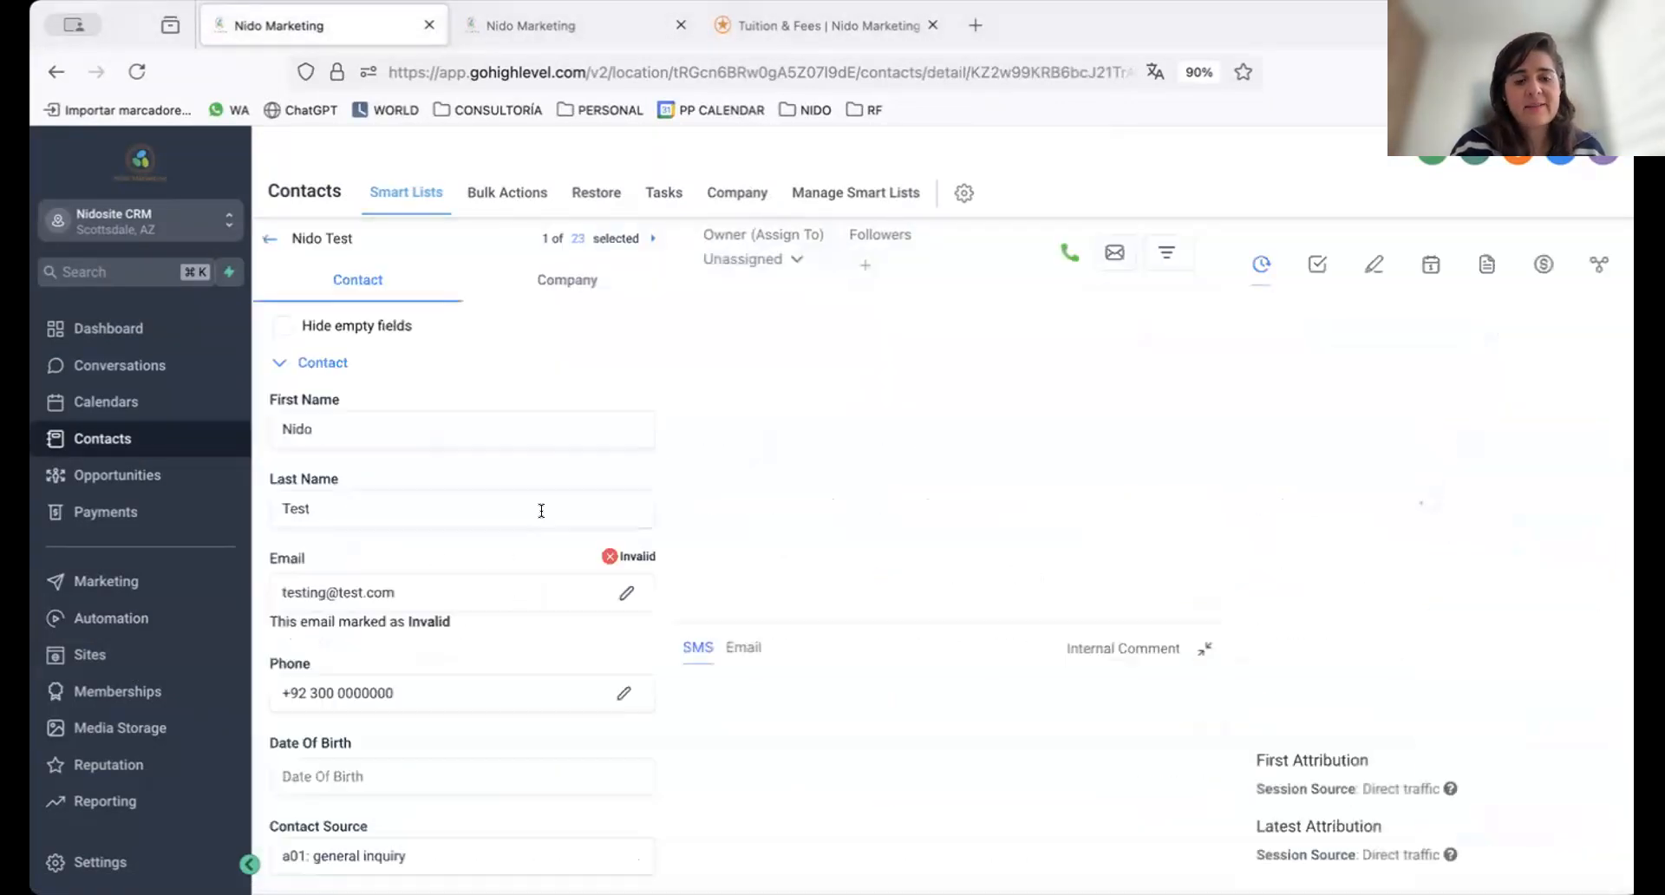
Review the test contact's tags and its active and past automation workflows
scroll(535, 533, "down", 5)
scroll(535, 533, "down", 8)
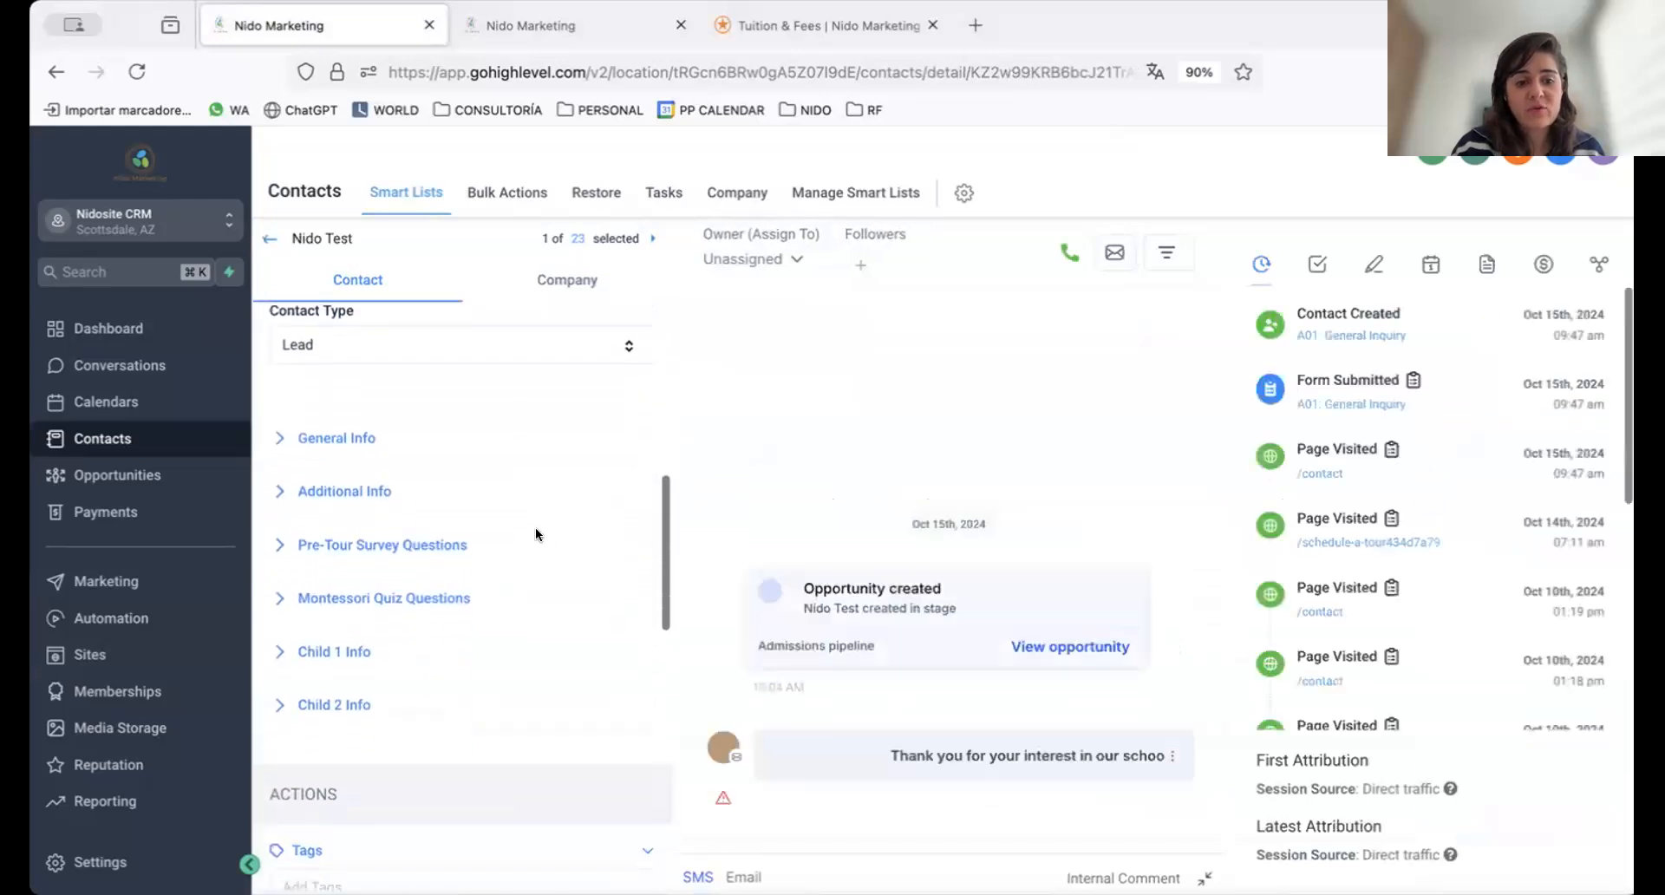
left_click(626, 567)
scroll(539, 550, "down", 3)
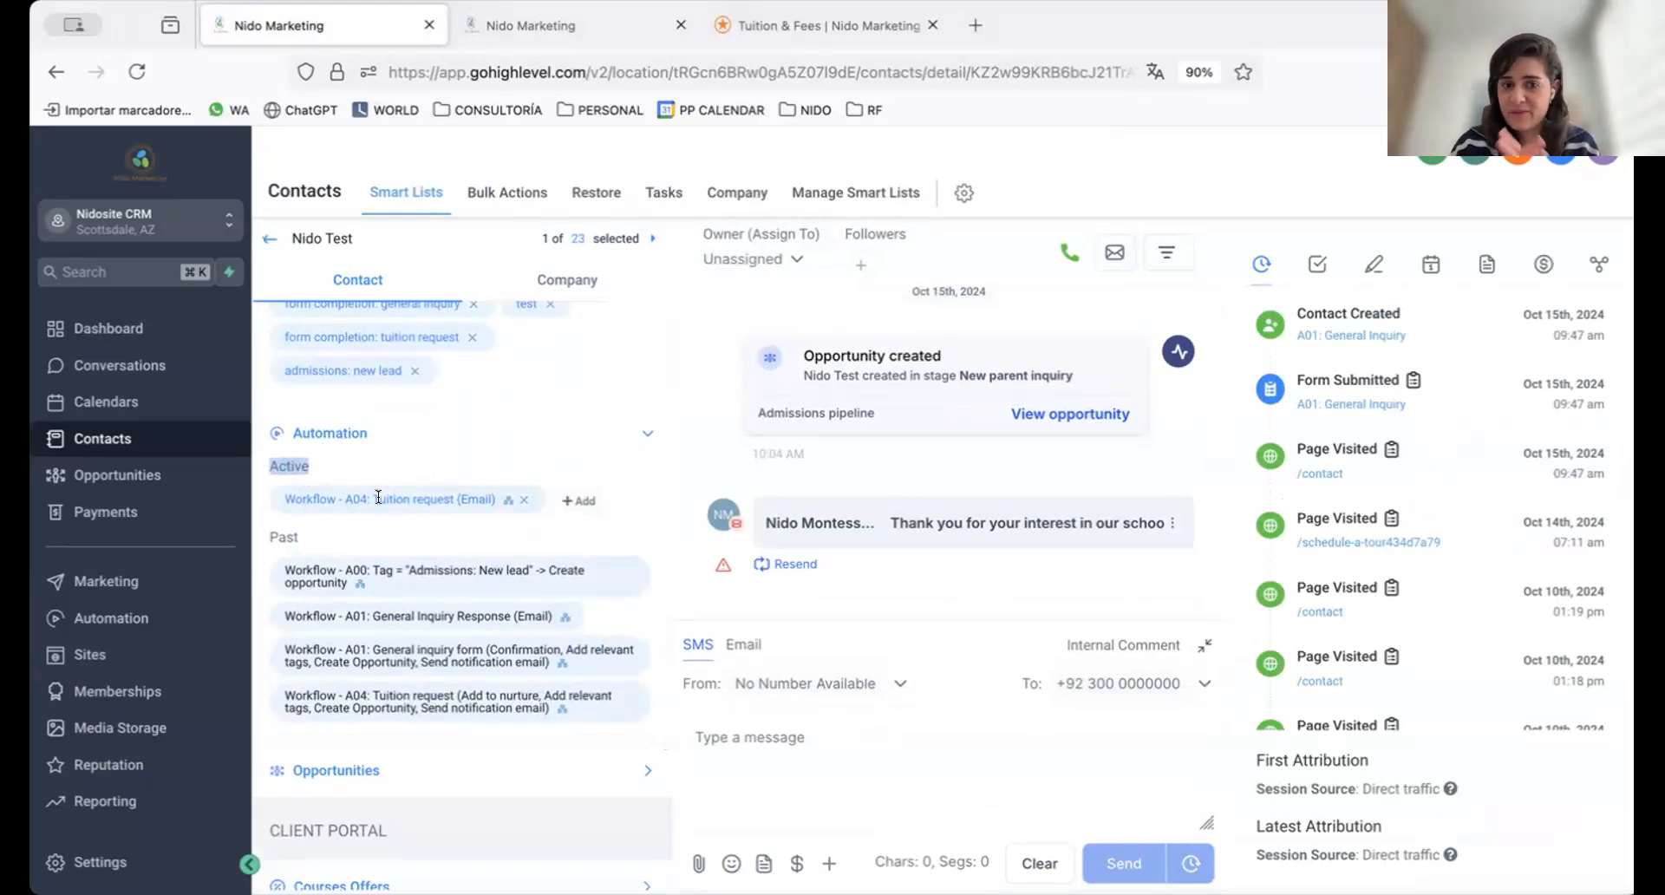
Remove the test contact from the active workflow A04: Tuition request (Email) and confirm the removal
left_click(519, 502)
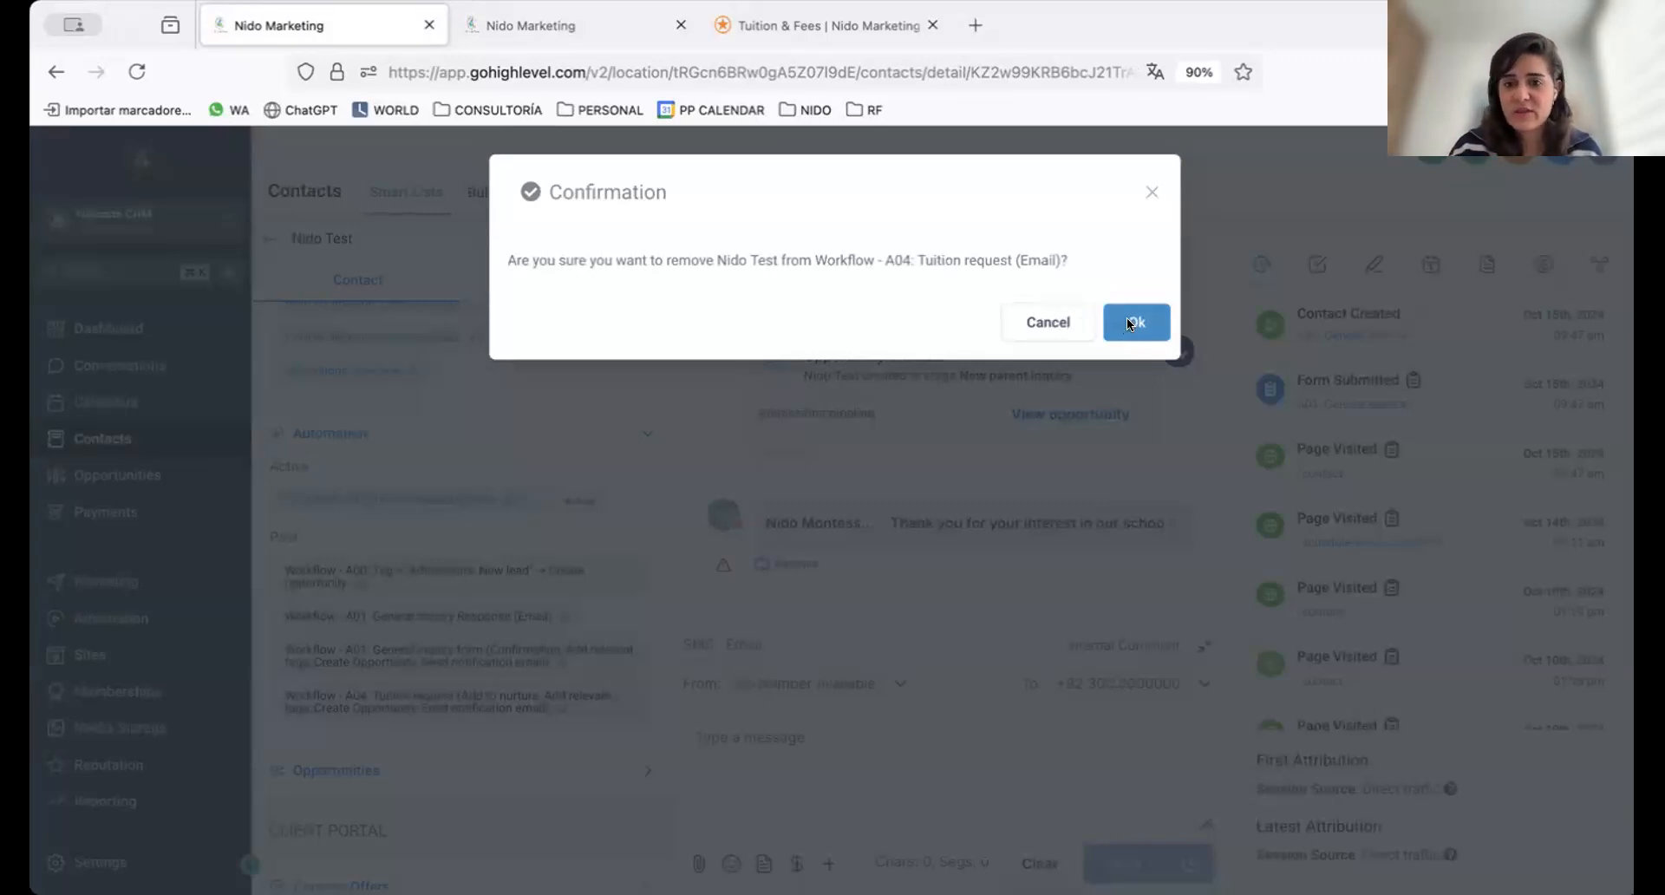
left_click(1127, 320)
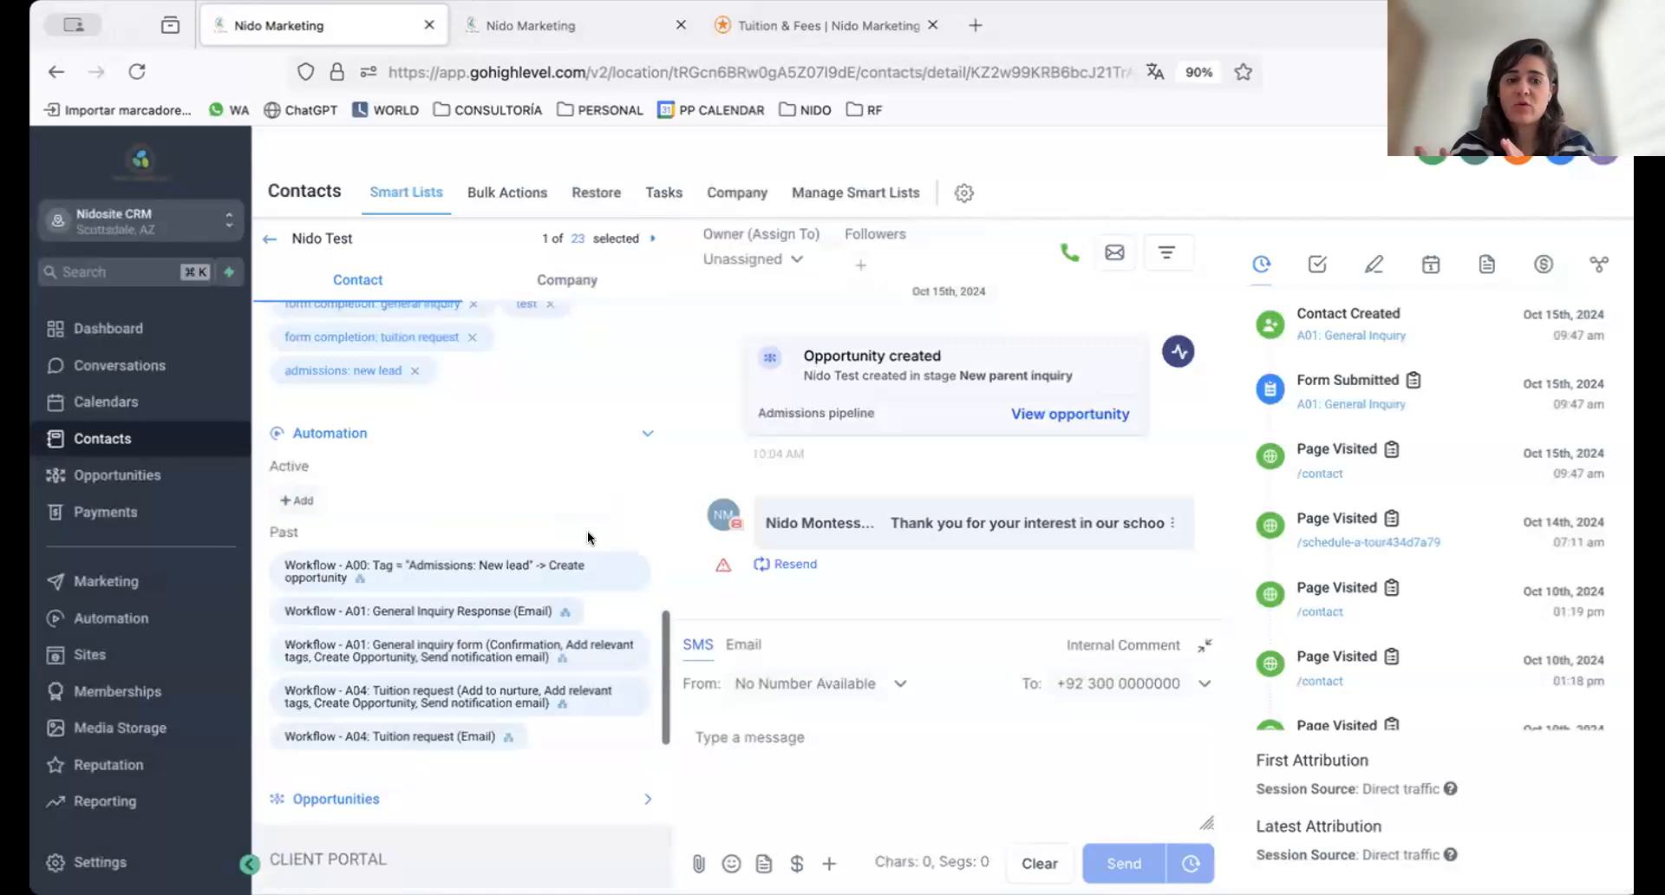
left_click(300, 499)
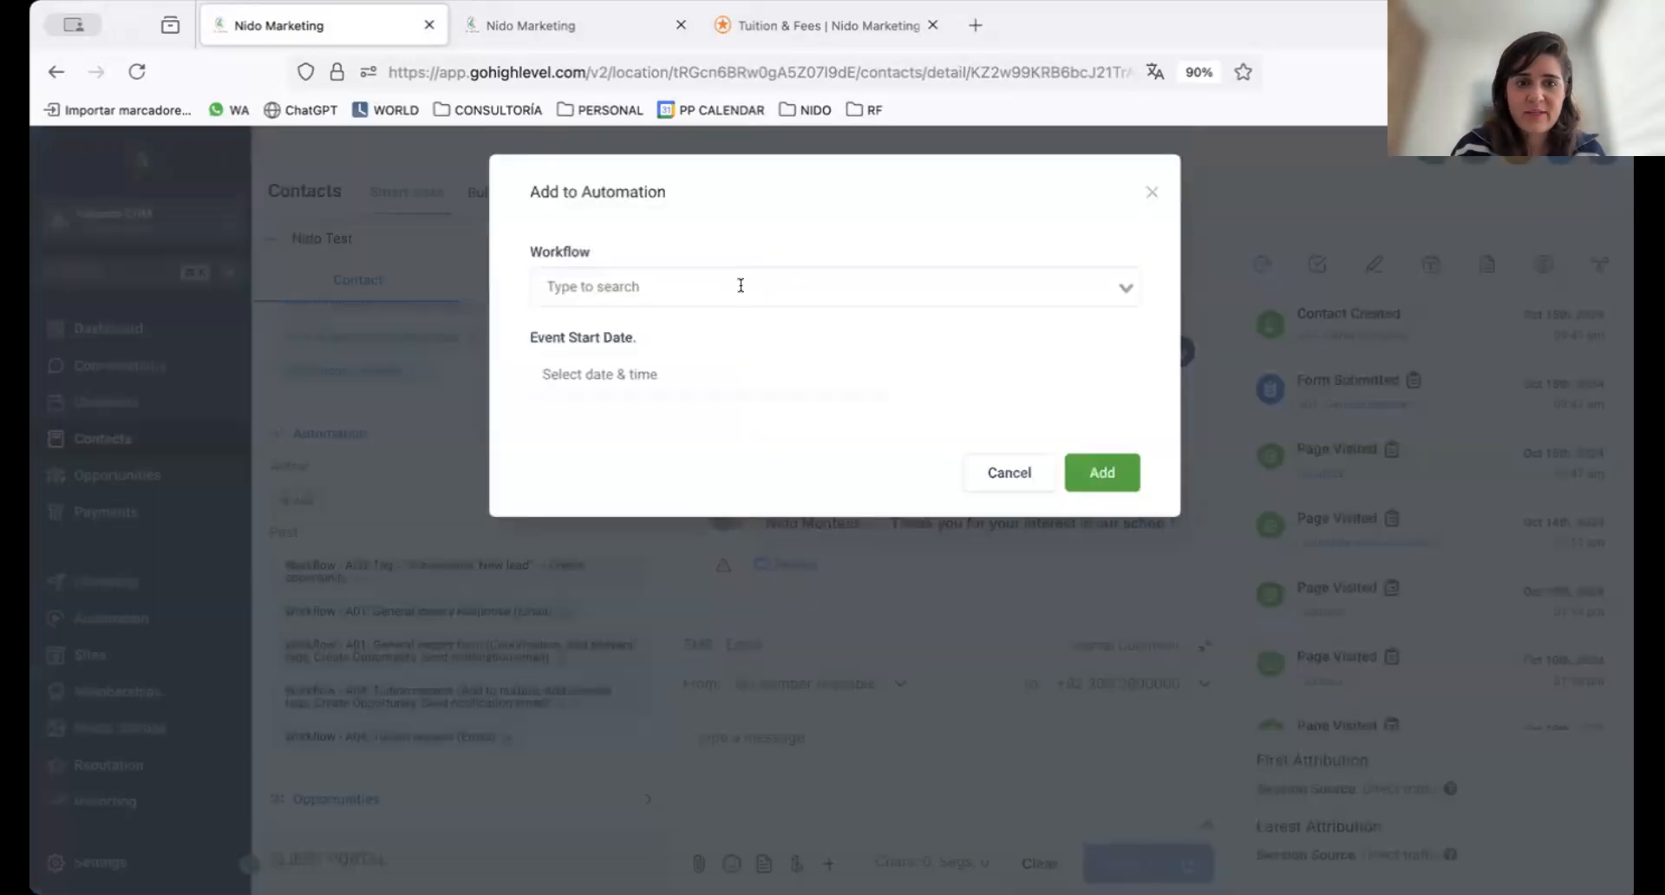
left_click(741, 285)
left_click(1151, 192)
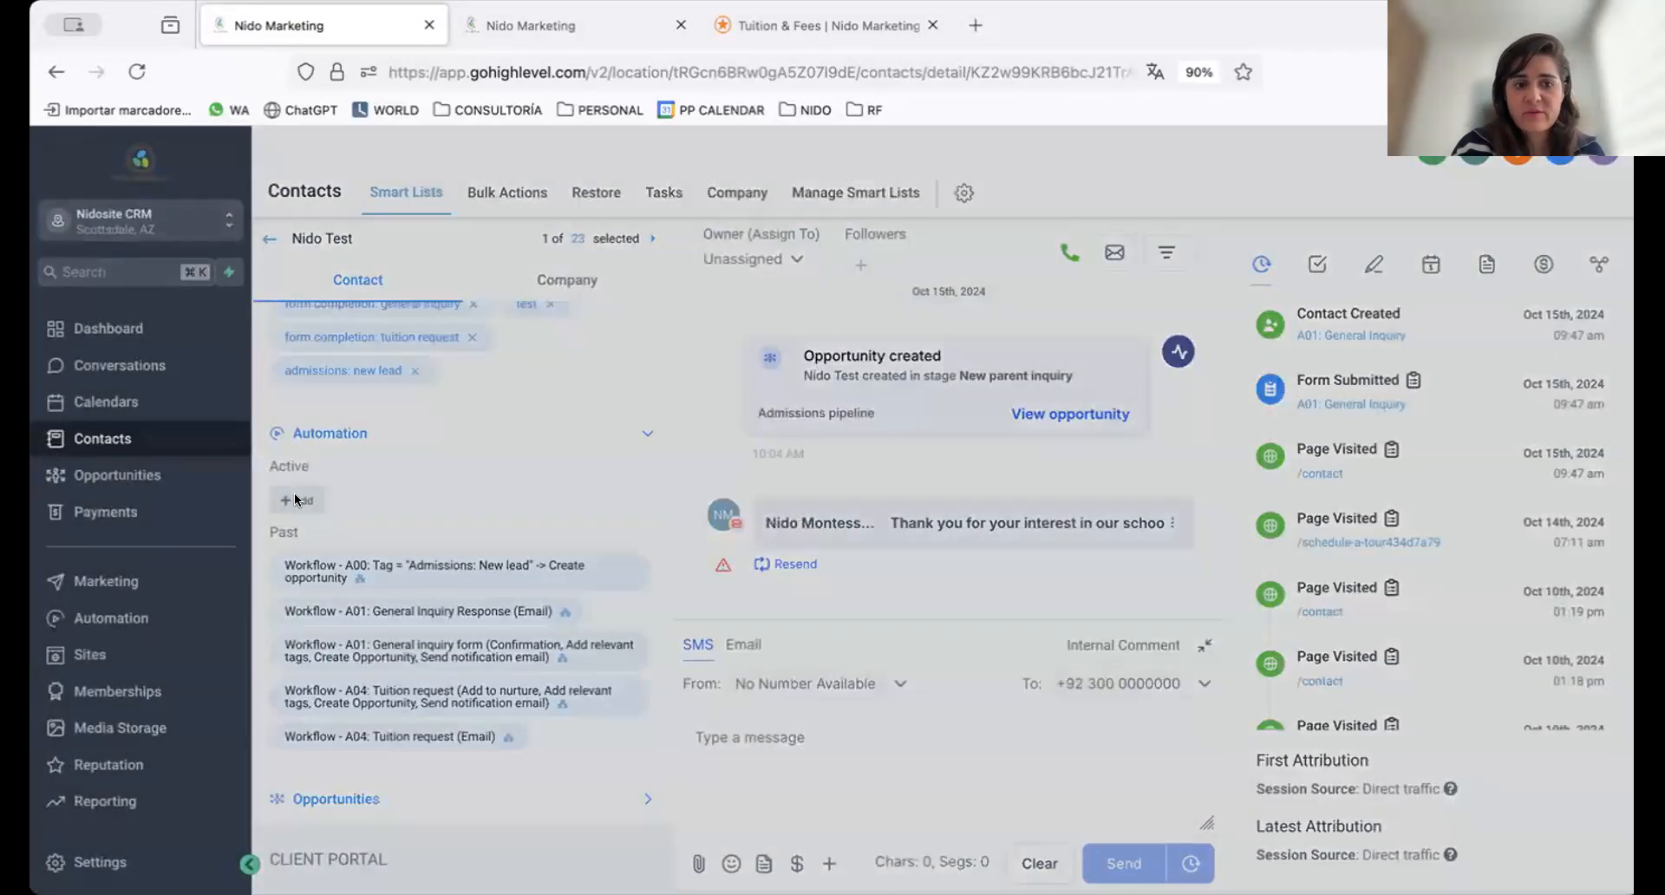
Add the contact to the A01: General inquiry form workflow with an event start date of Mon, Nov 25, 2024 8:00 AM
left_click(296, 499)
left_click(668, 286)
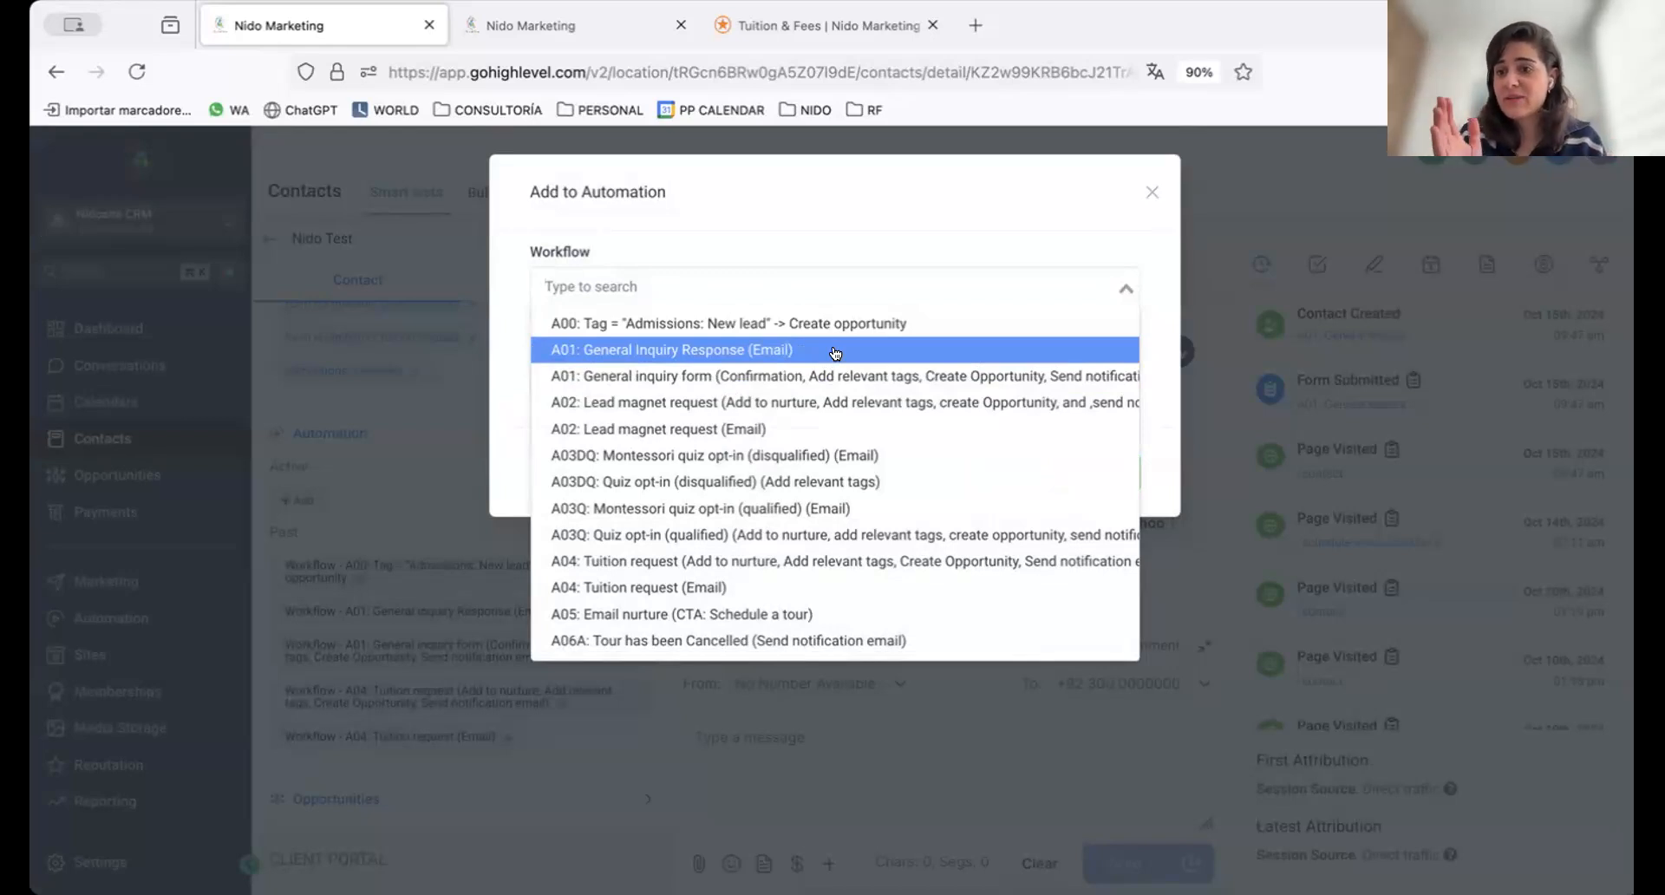
left_click(732, 371)
left_click(638, 411)
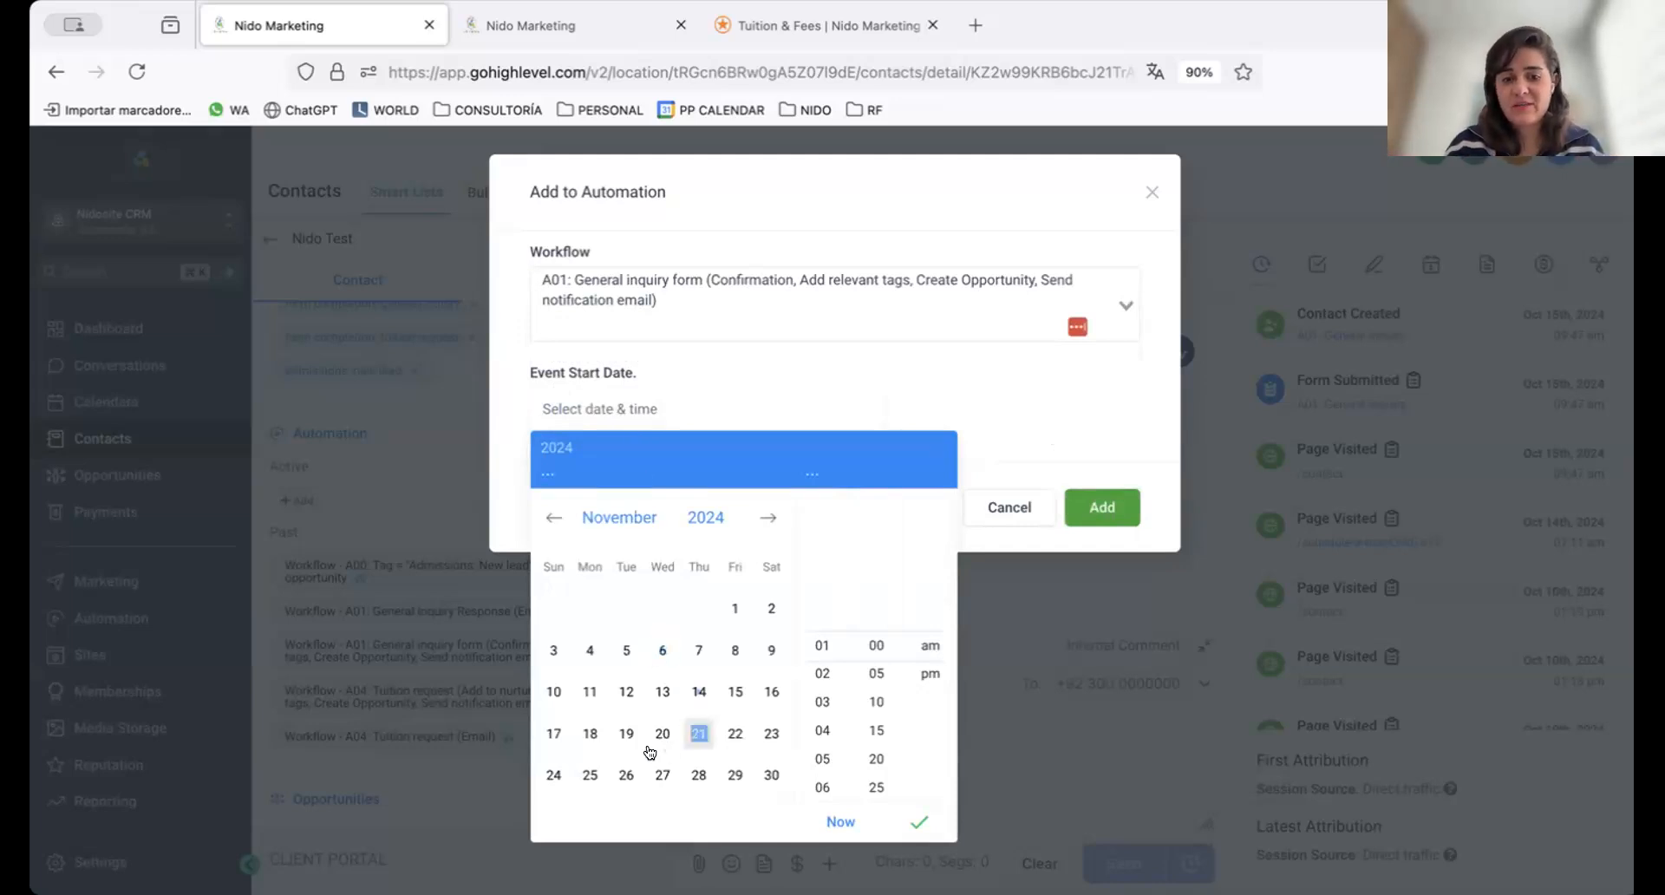
left_click(578, 771)
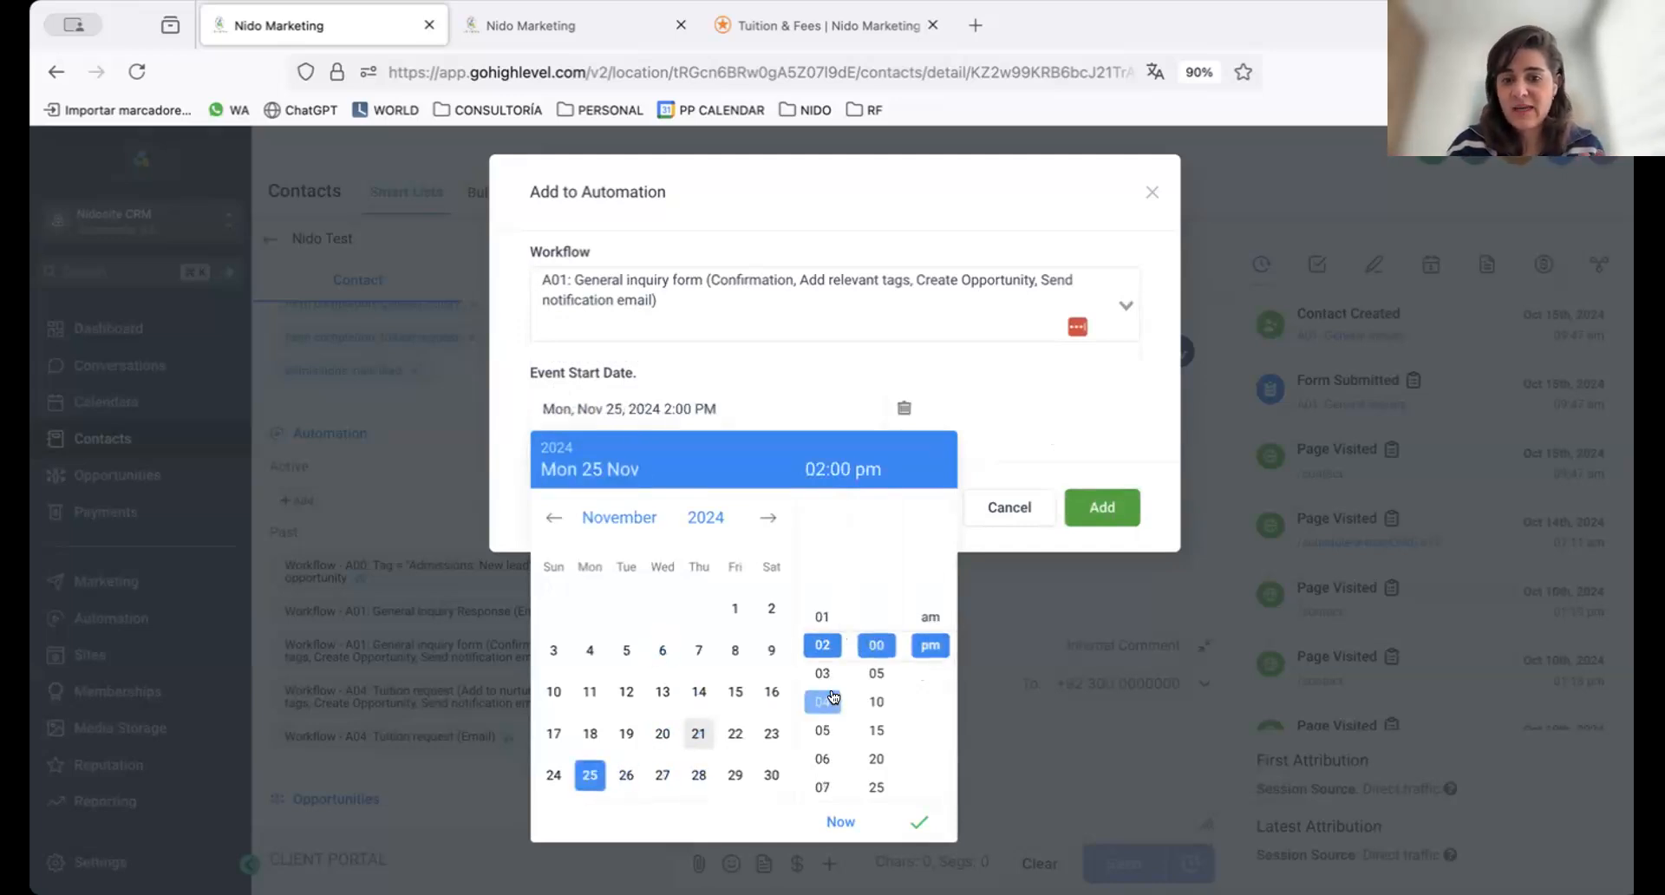
scroll(820, 793, "down", 2)
left_click(822, 767)
left_click(926, 617)
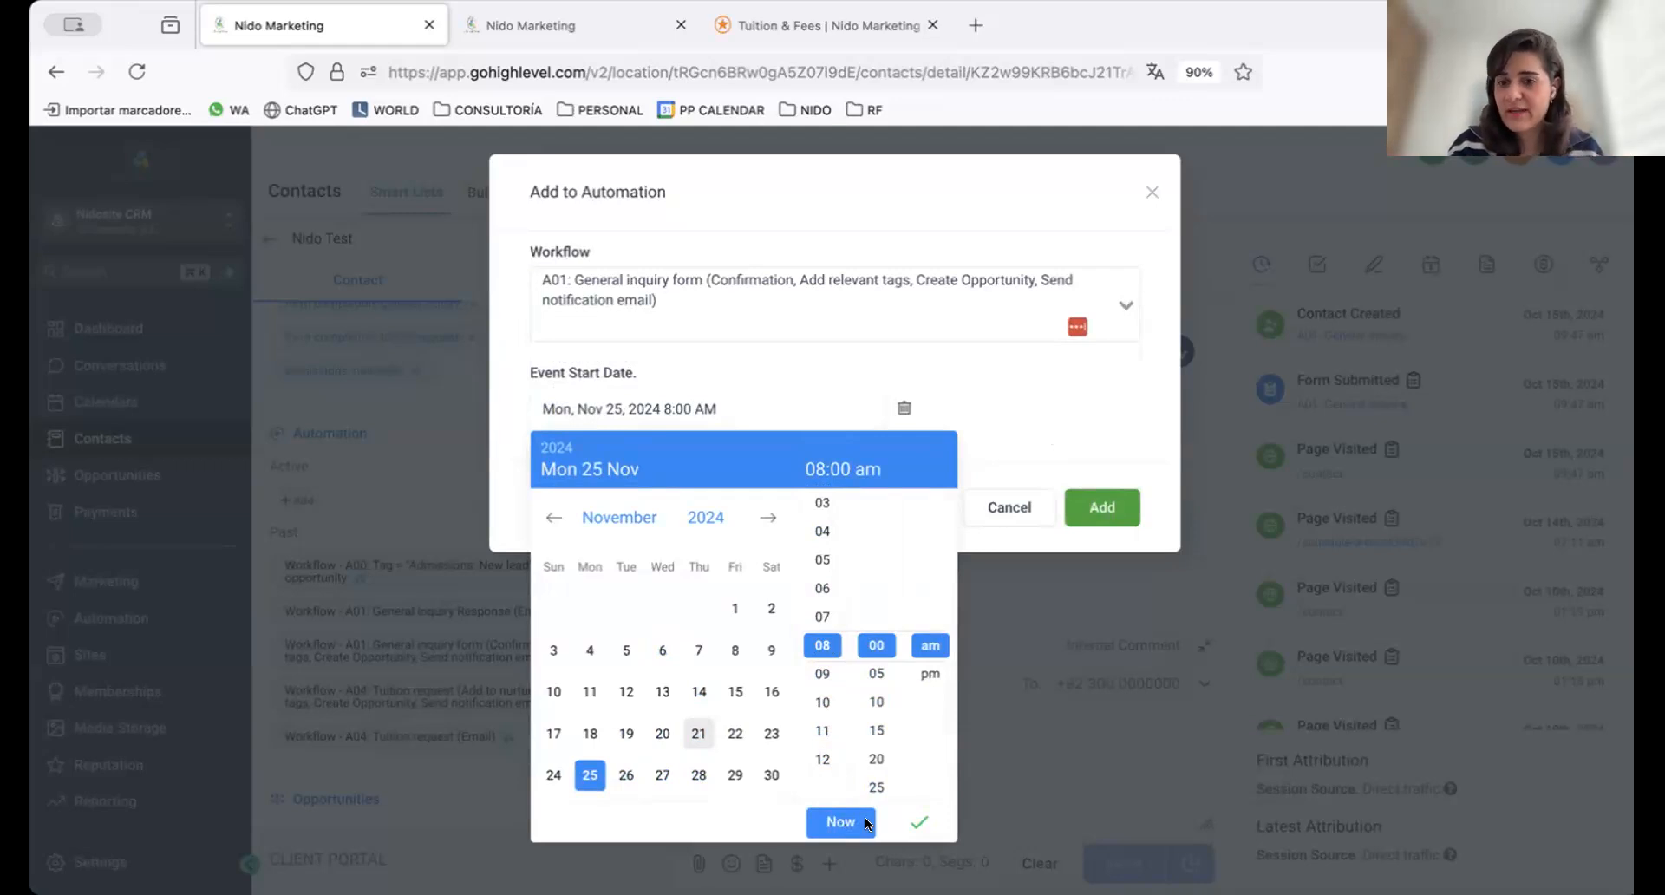
left_click(900, 815)
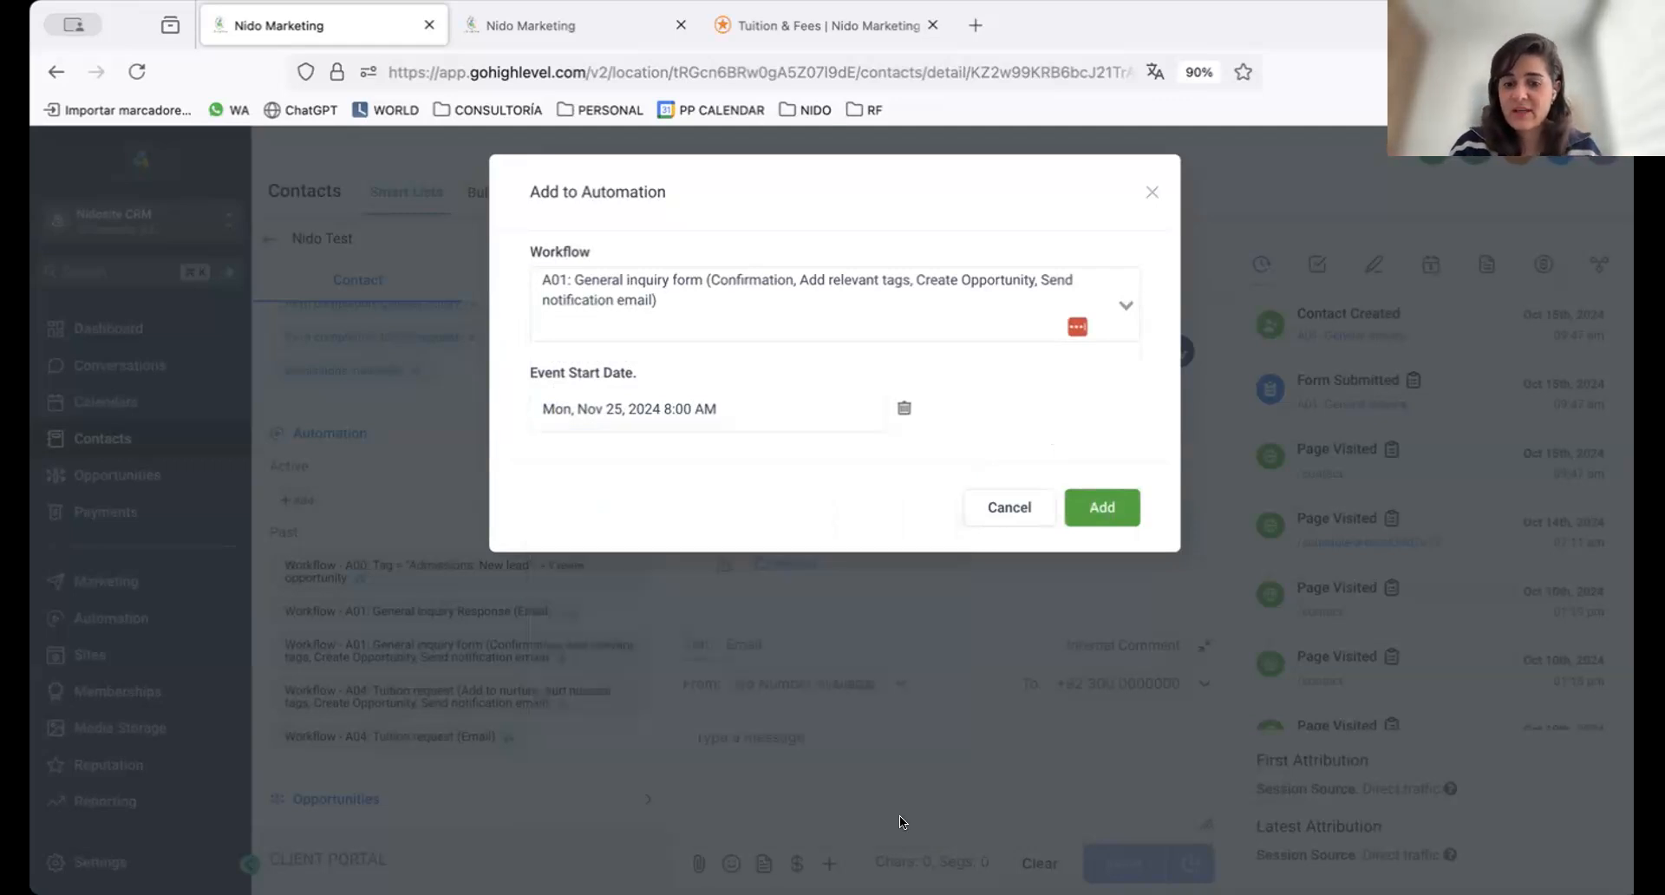
left_click(1122, 505)
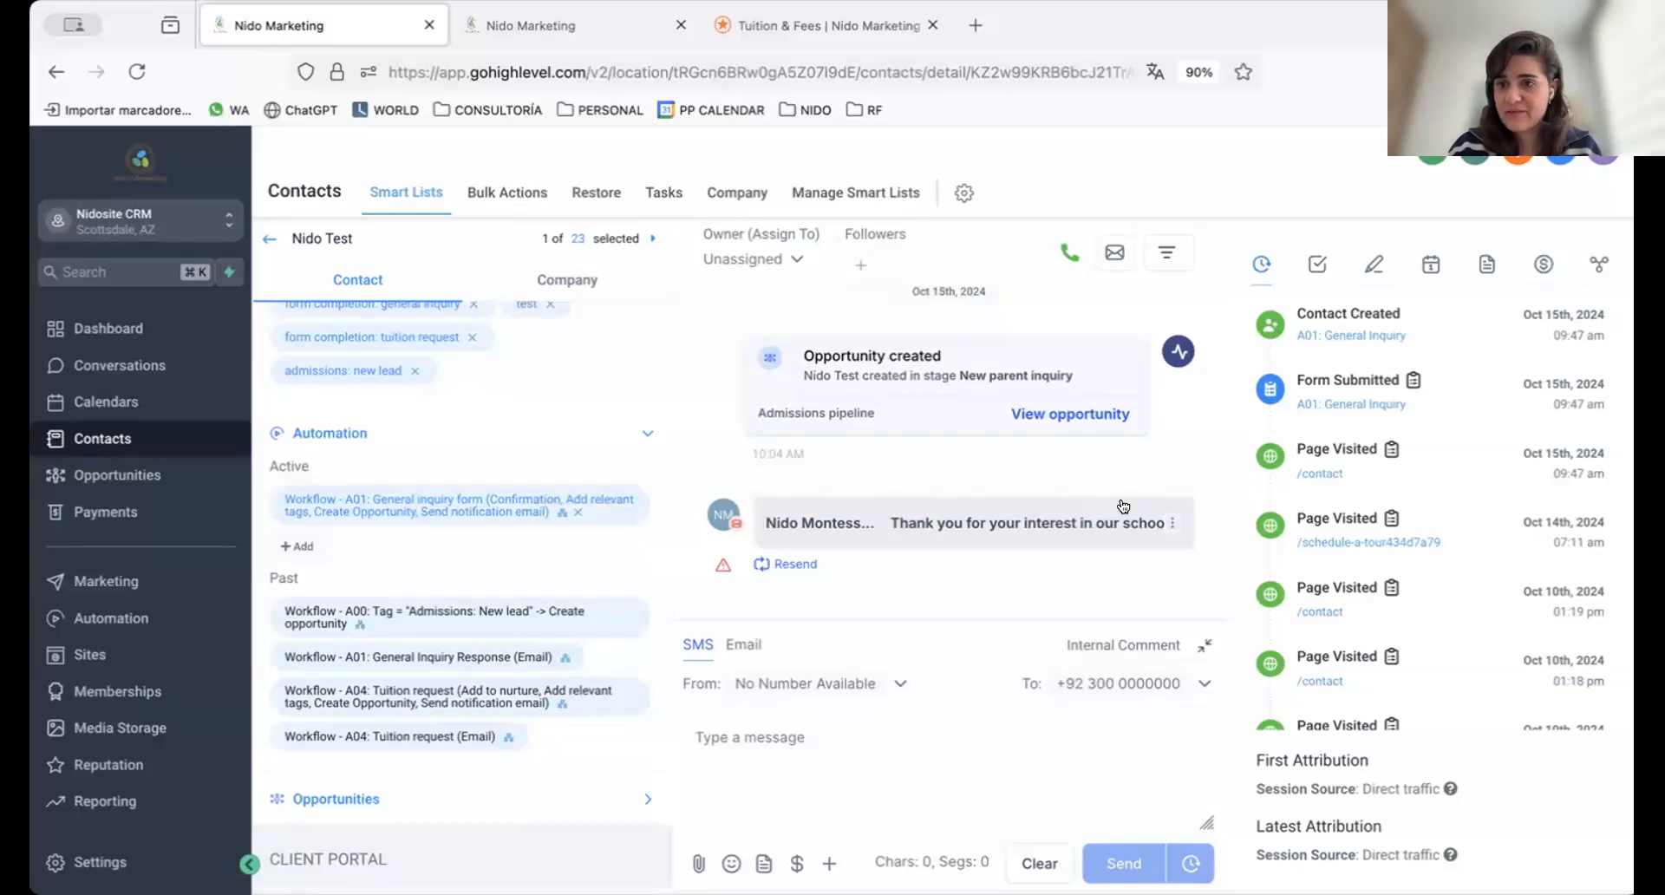
Examine the contact's DND options for all channels, emails, text messages, and calls and voicemails
scroll(555, 622, "down", 6)
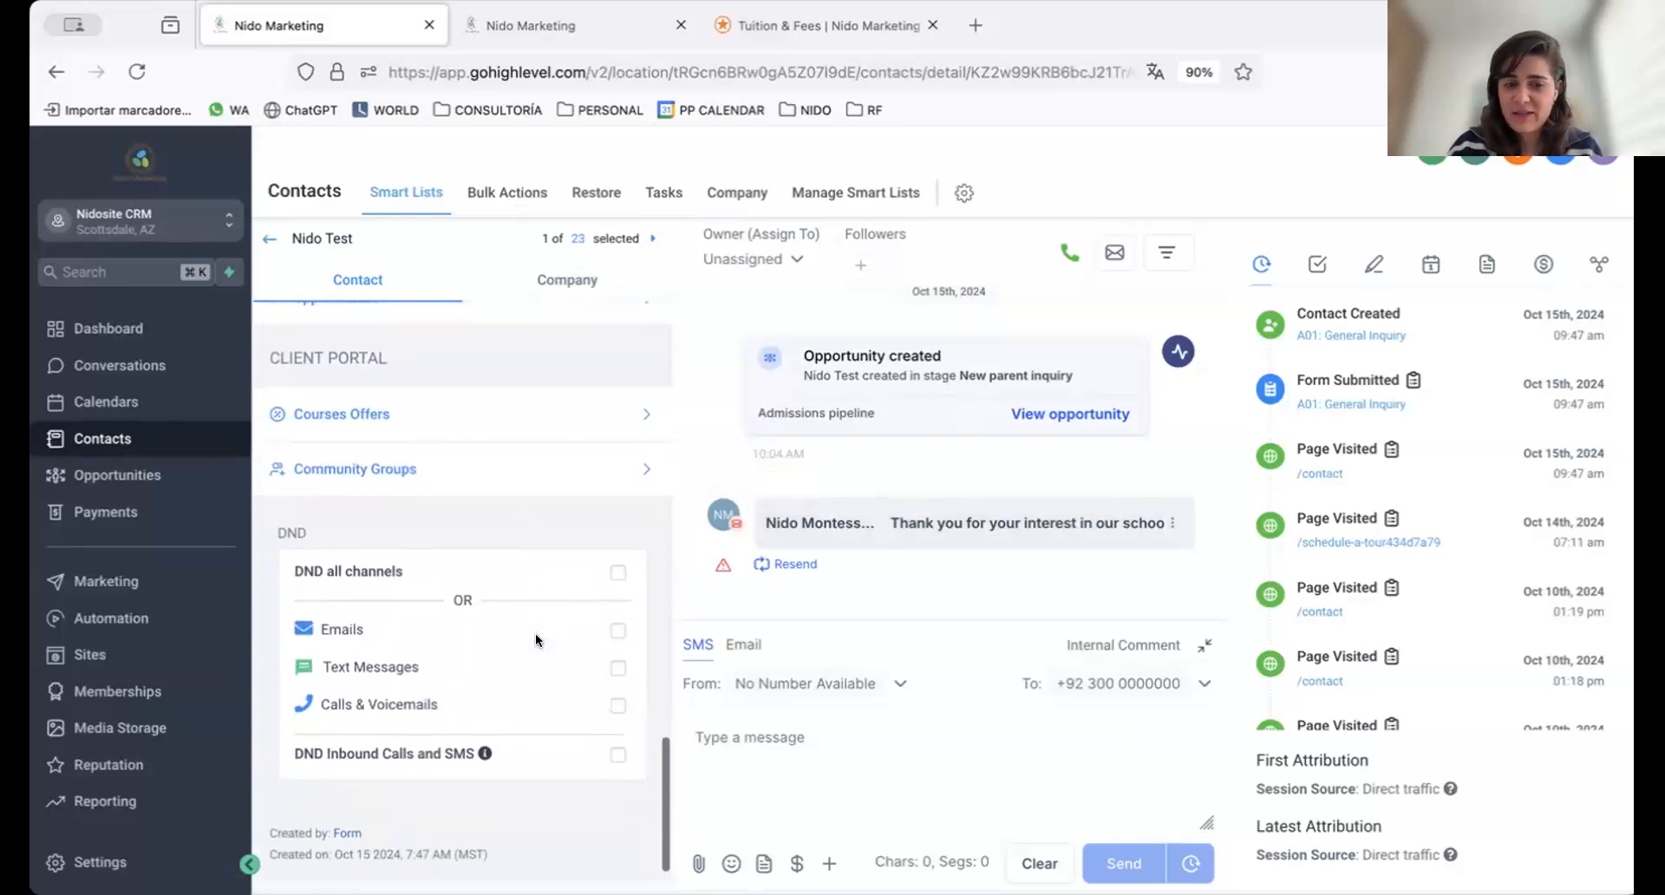
scroll(535, 640, "down", 1)
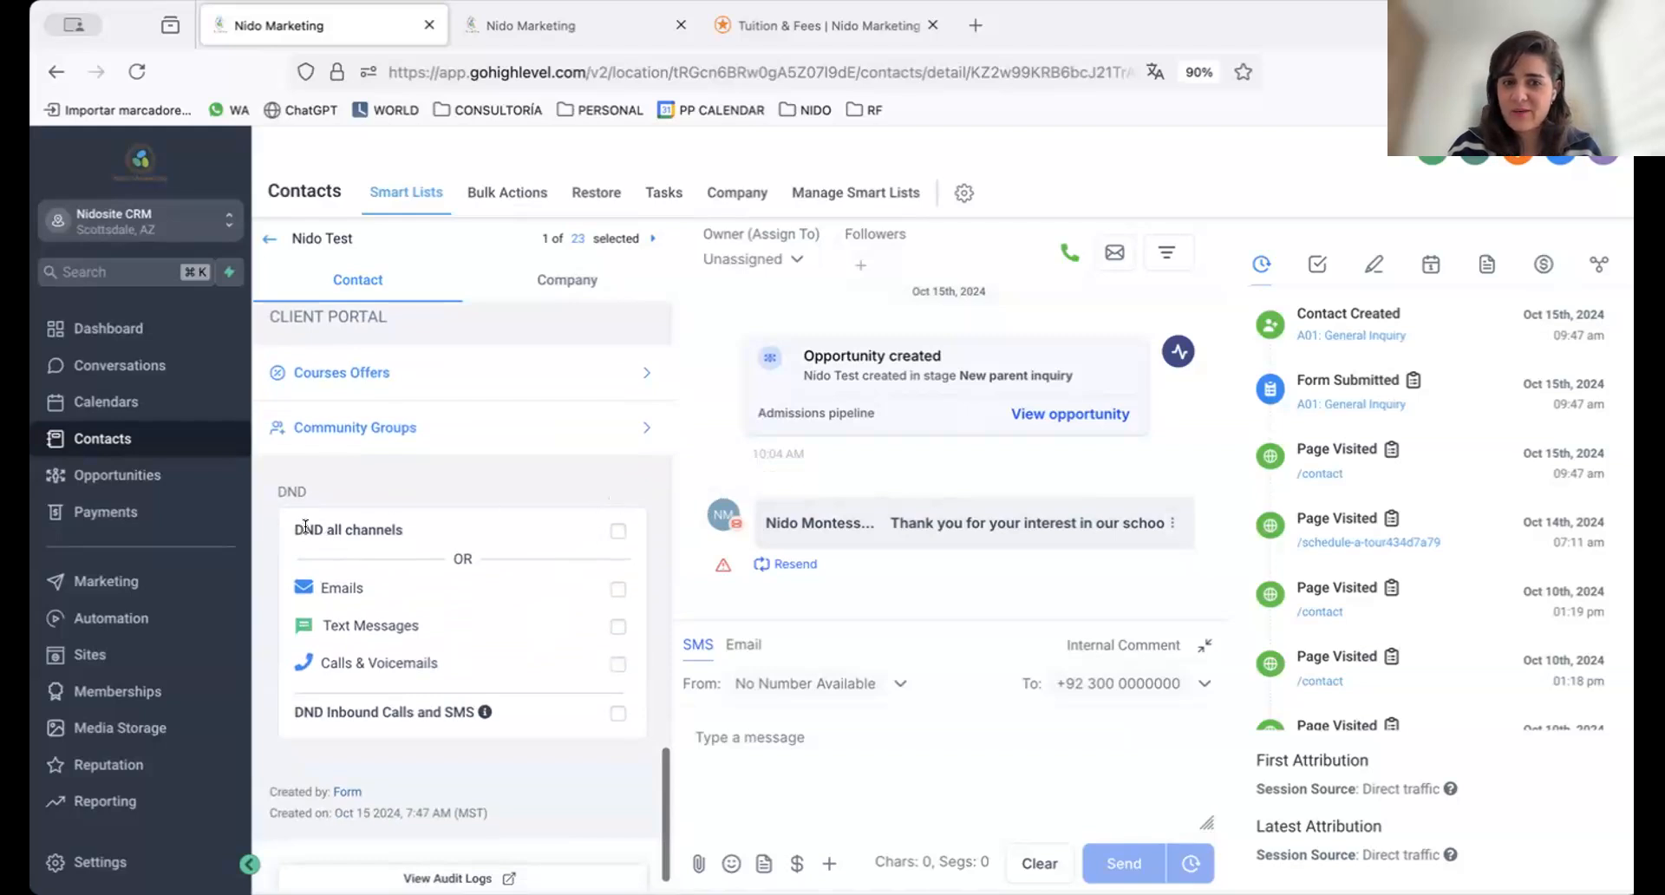
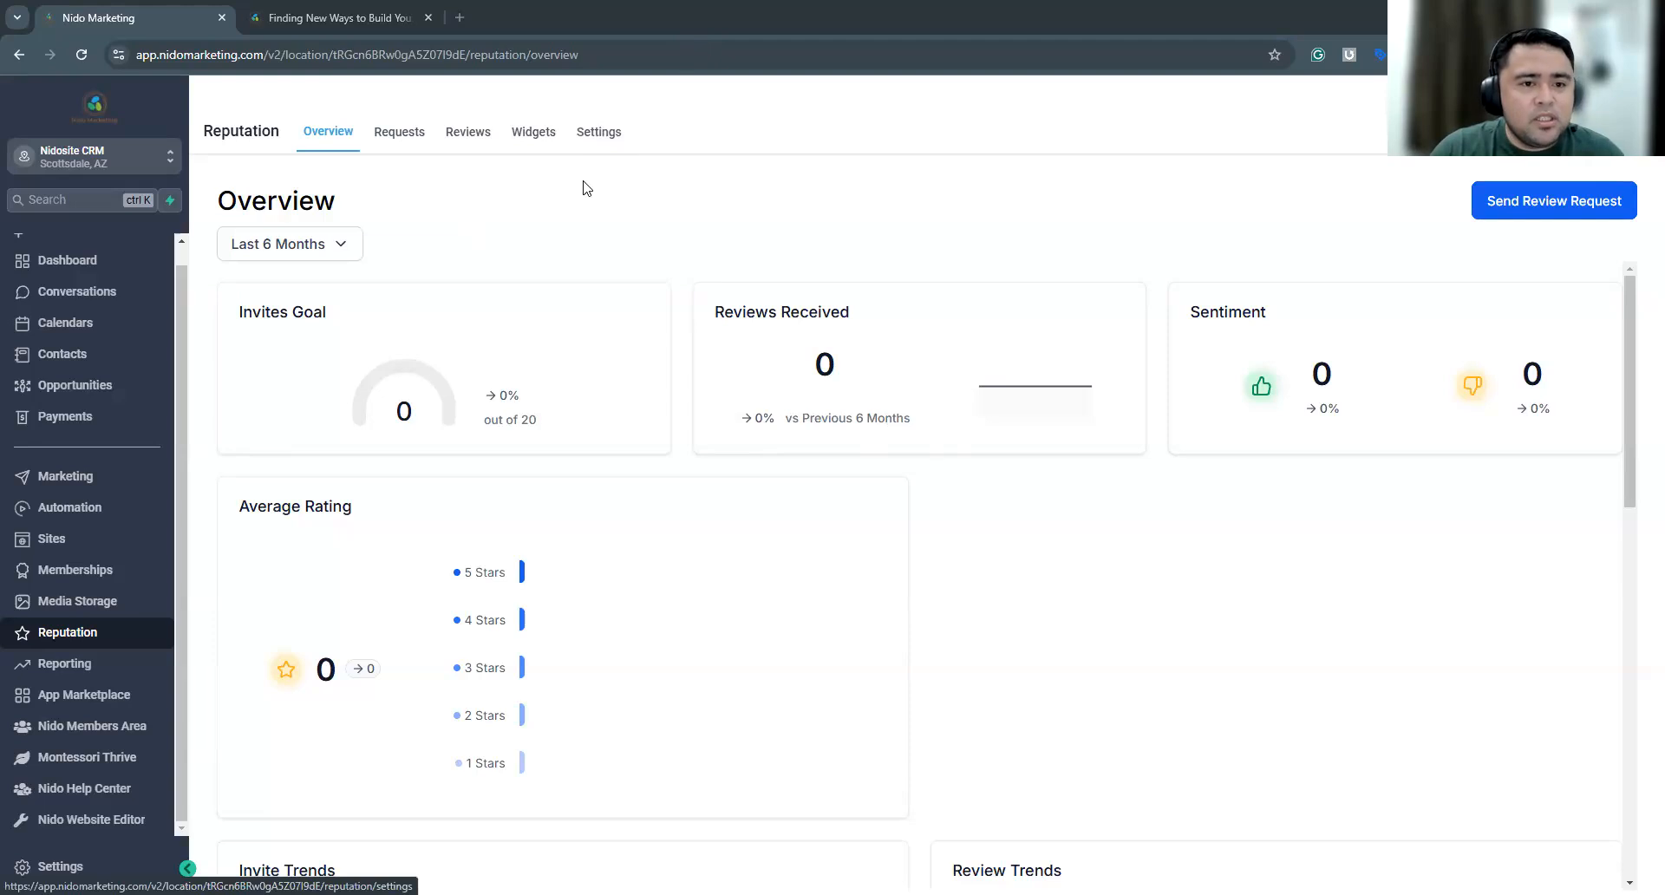
In the Reputation settings, compare the Facebook review link option, choose Custom Link as the review source and clear its URL
left_click(596, 145)
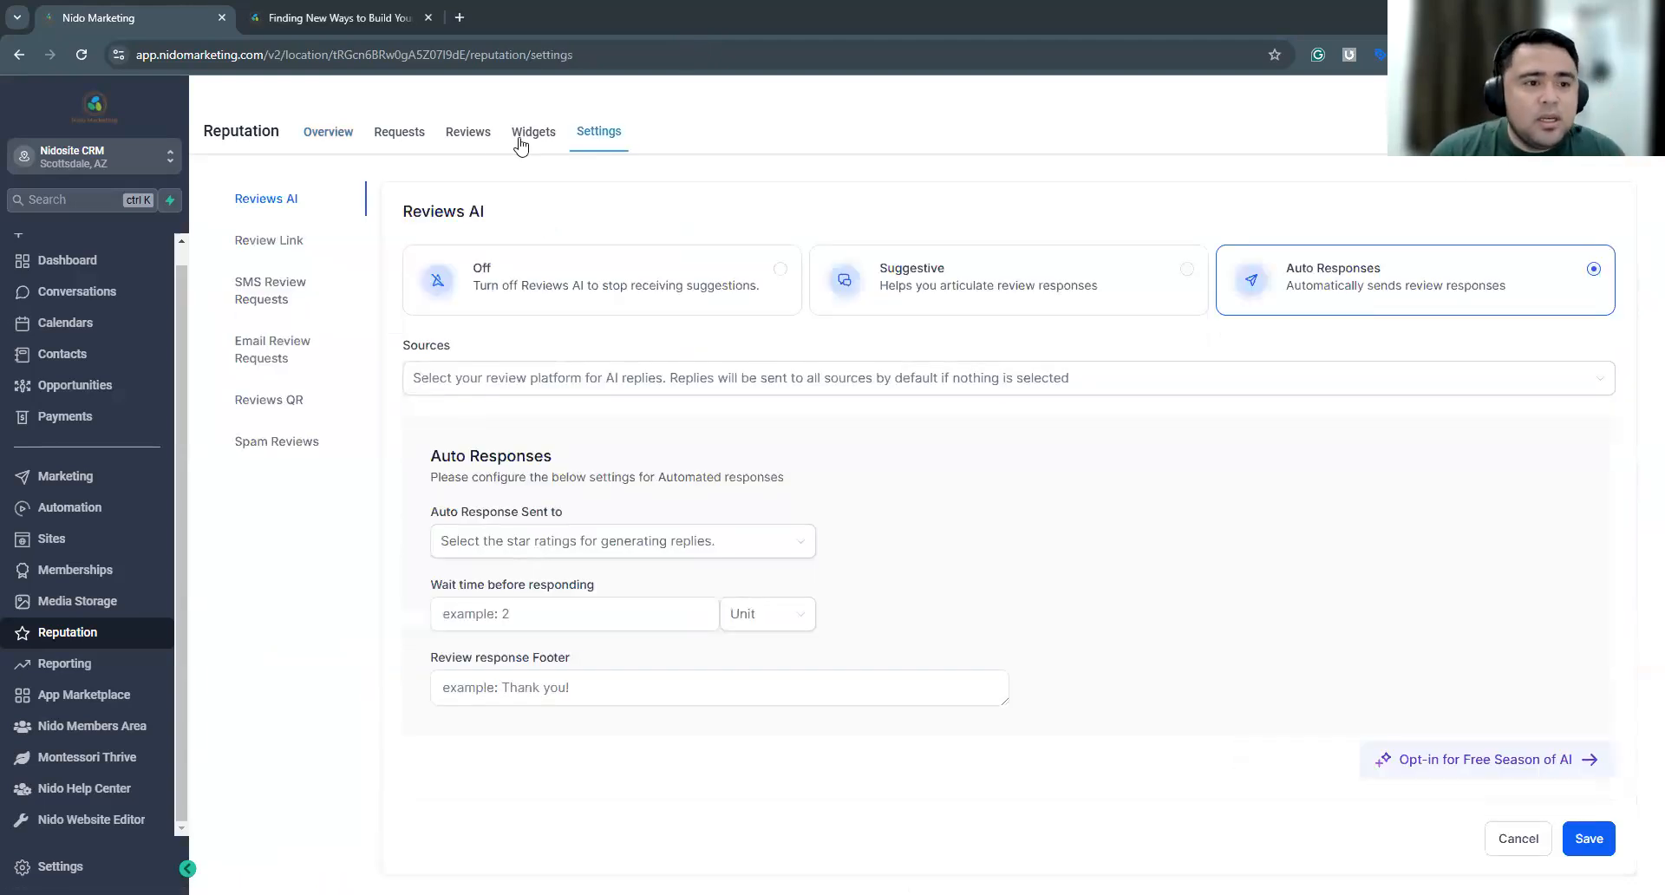
left_click(276, 247)
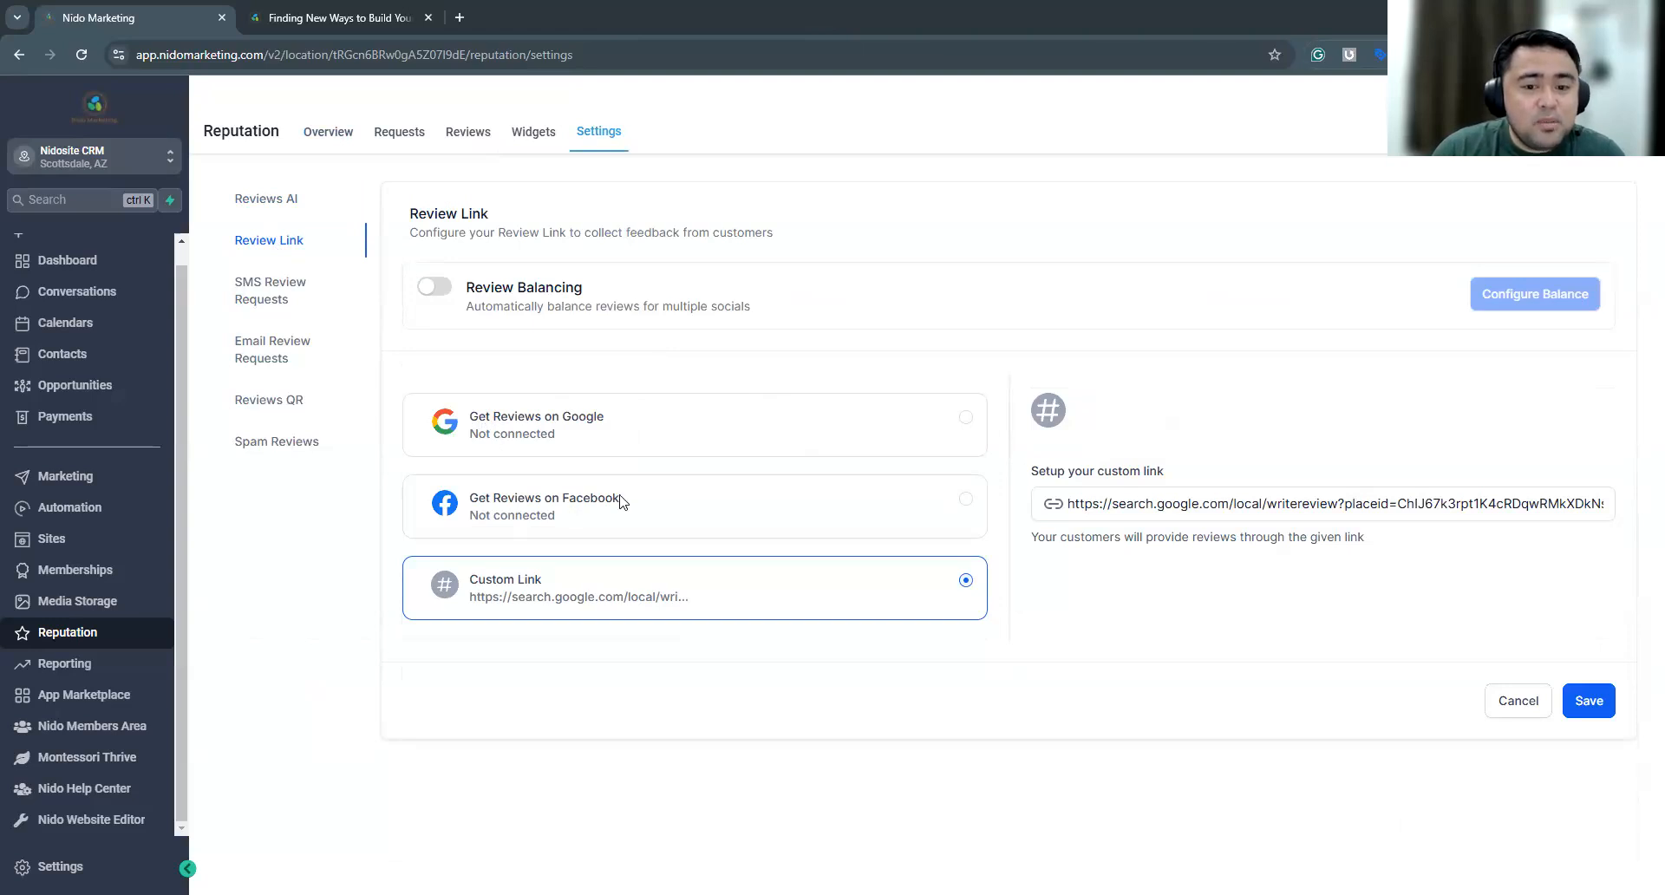
left_click(929, 501)
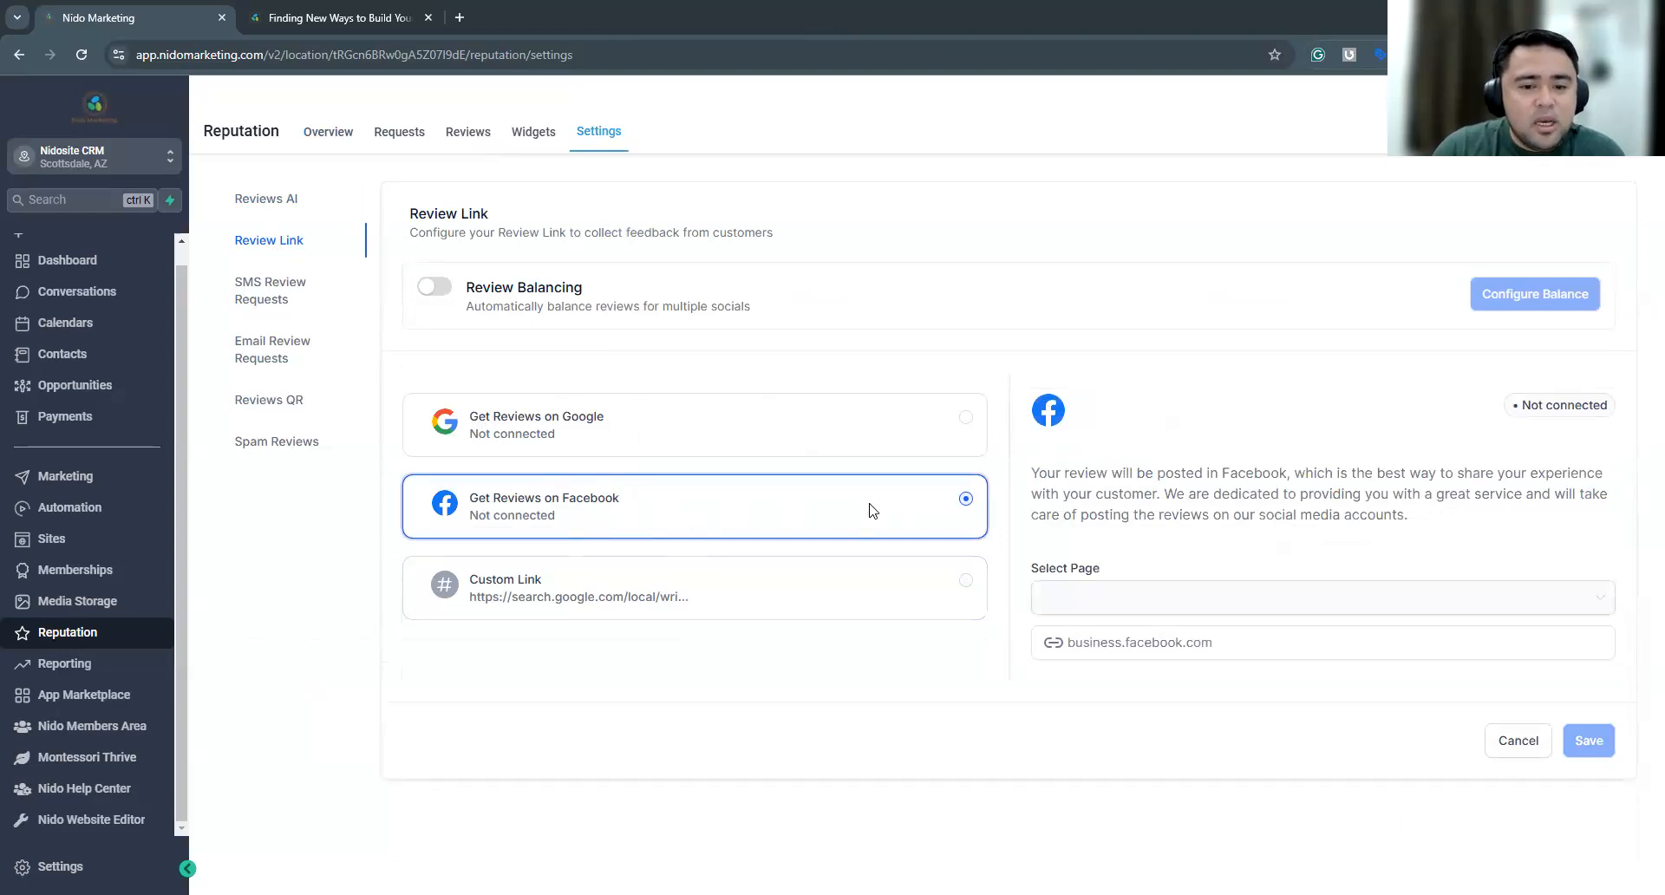
left_click(966, 581)
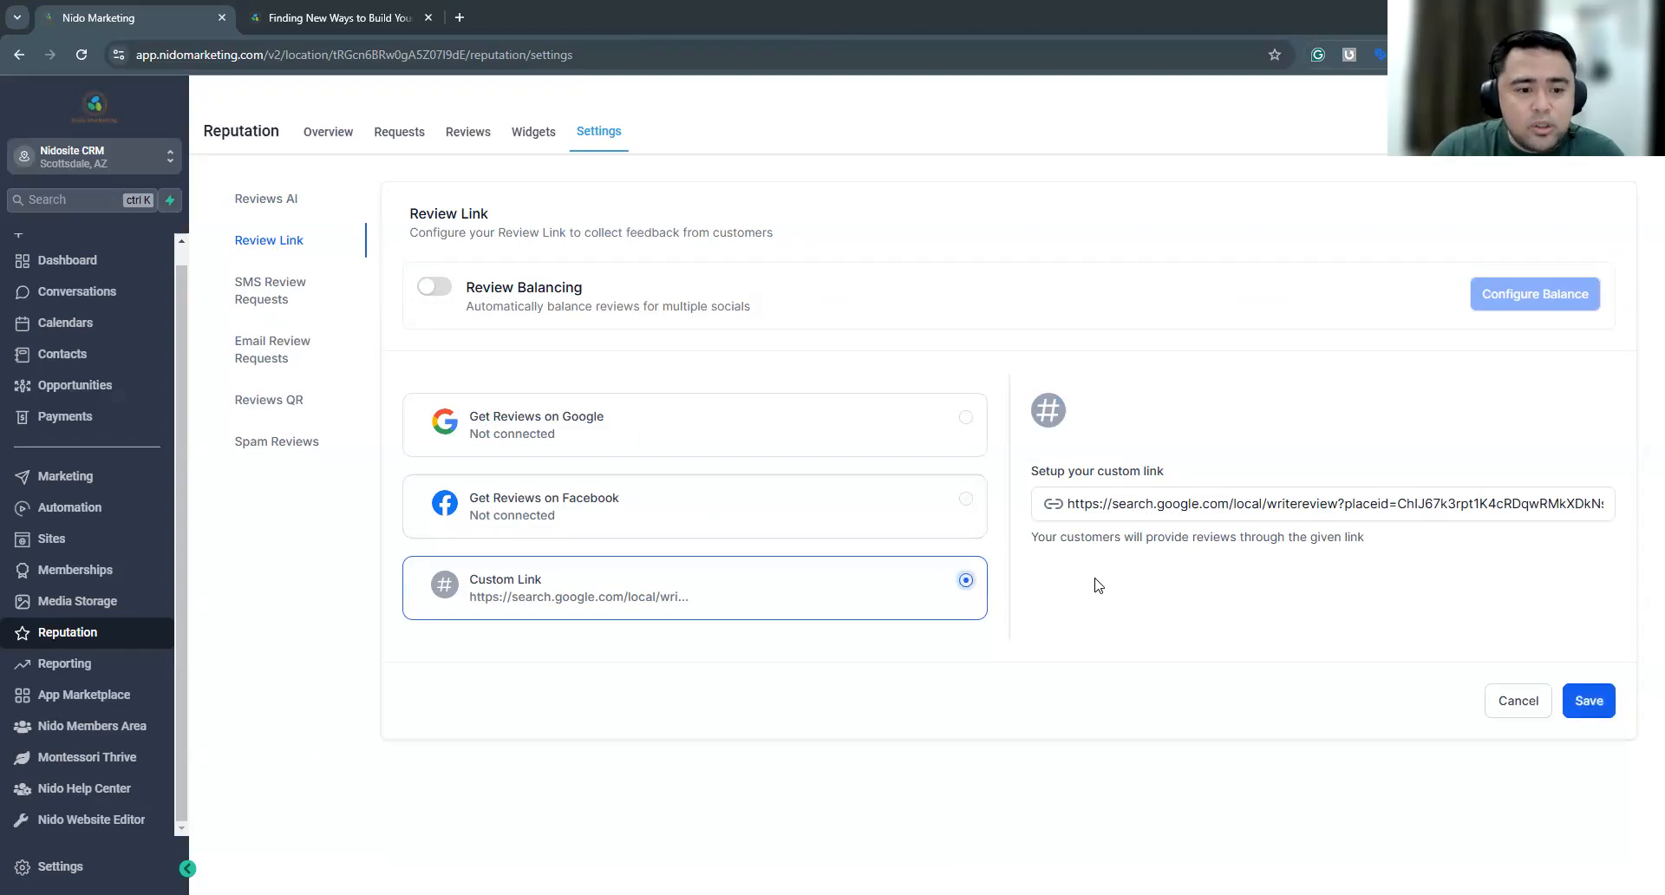
left_click_drag(1070, 505, 1639, 502)
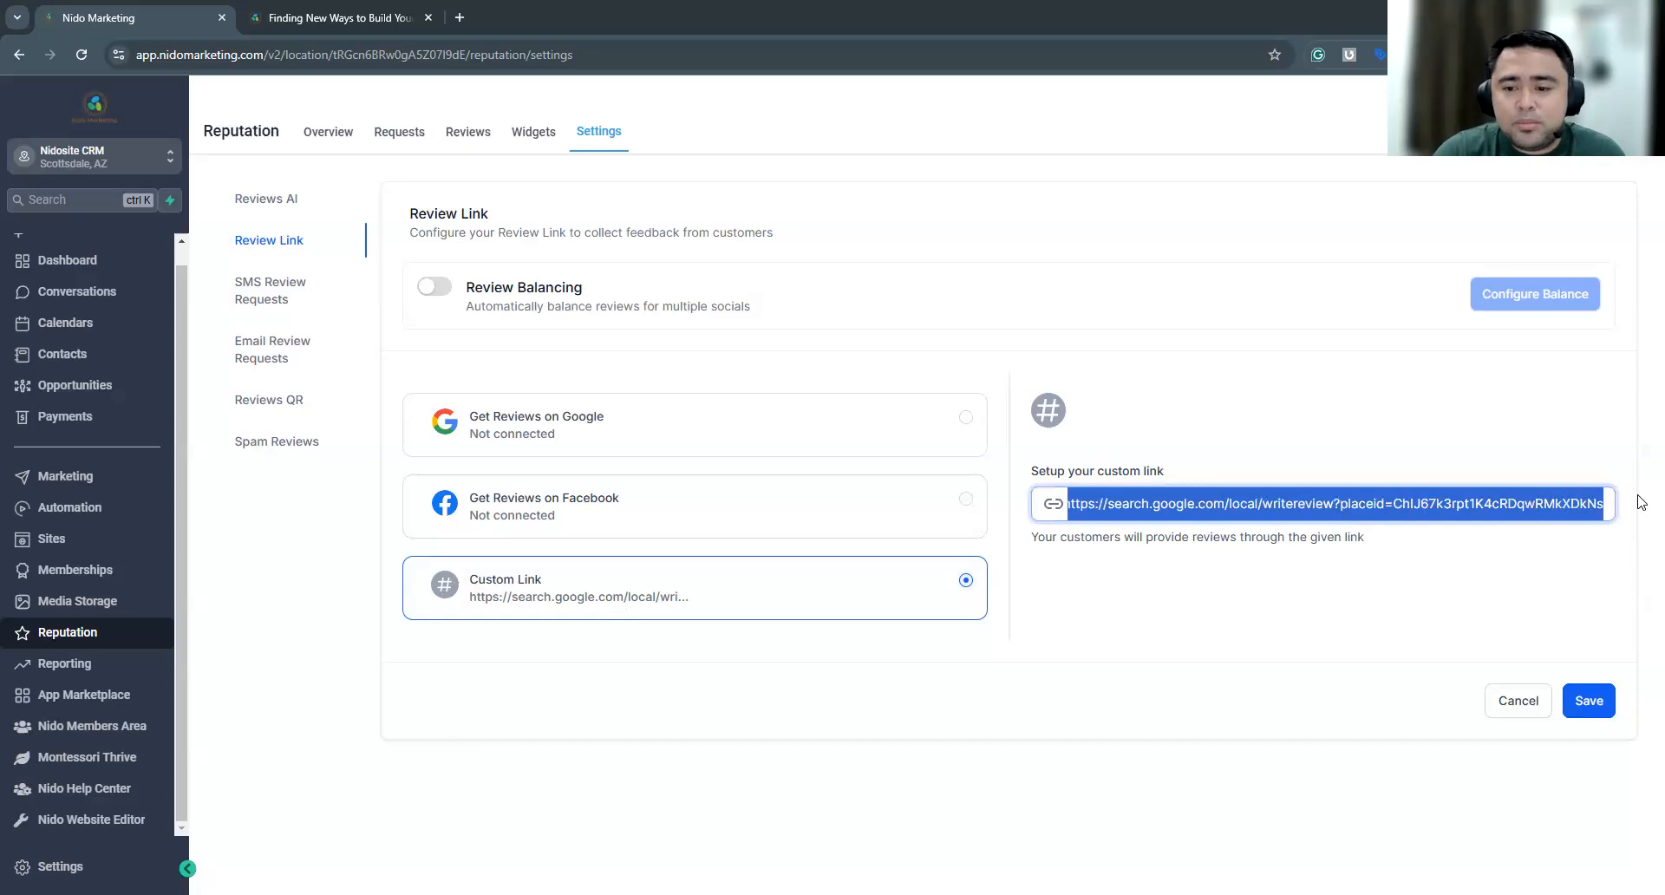
key("BackSpace")
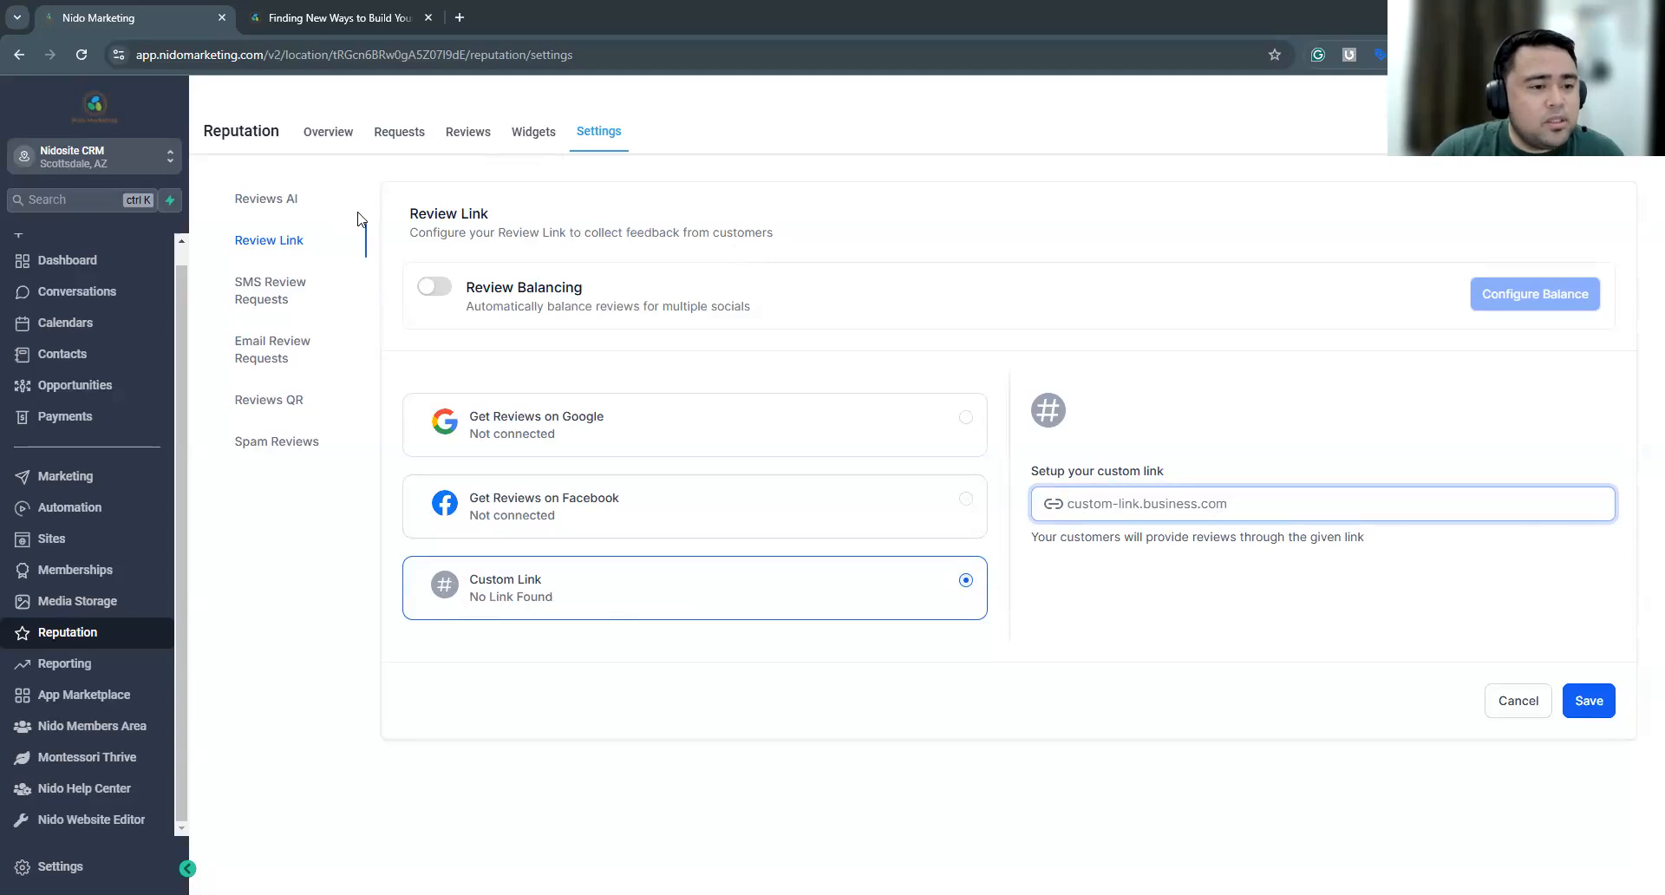
Open the SMS review request settings and check the phone preview with the request image turned off and on
left_click(263, 293)
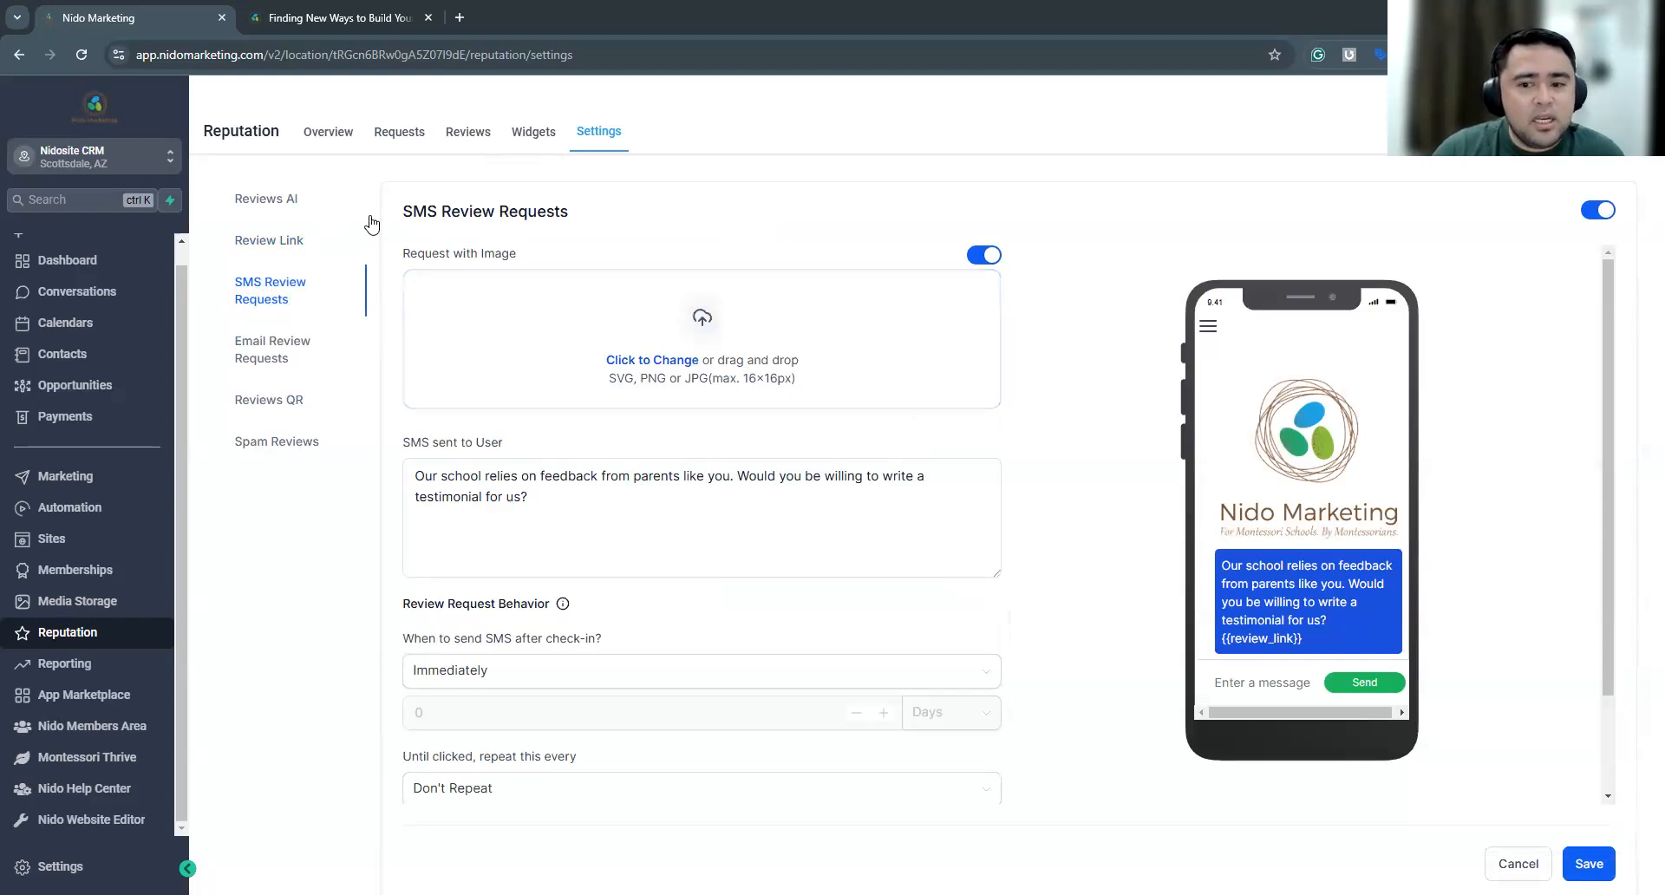
left_click_drag(1607, 418, 1610, 395)
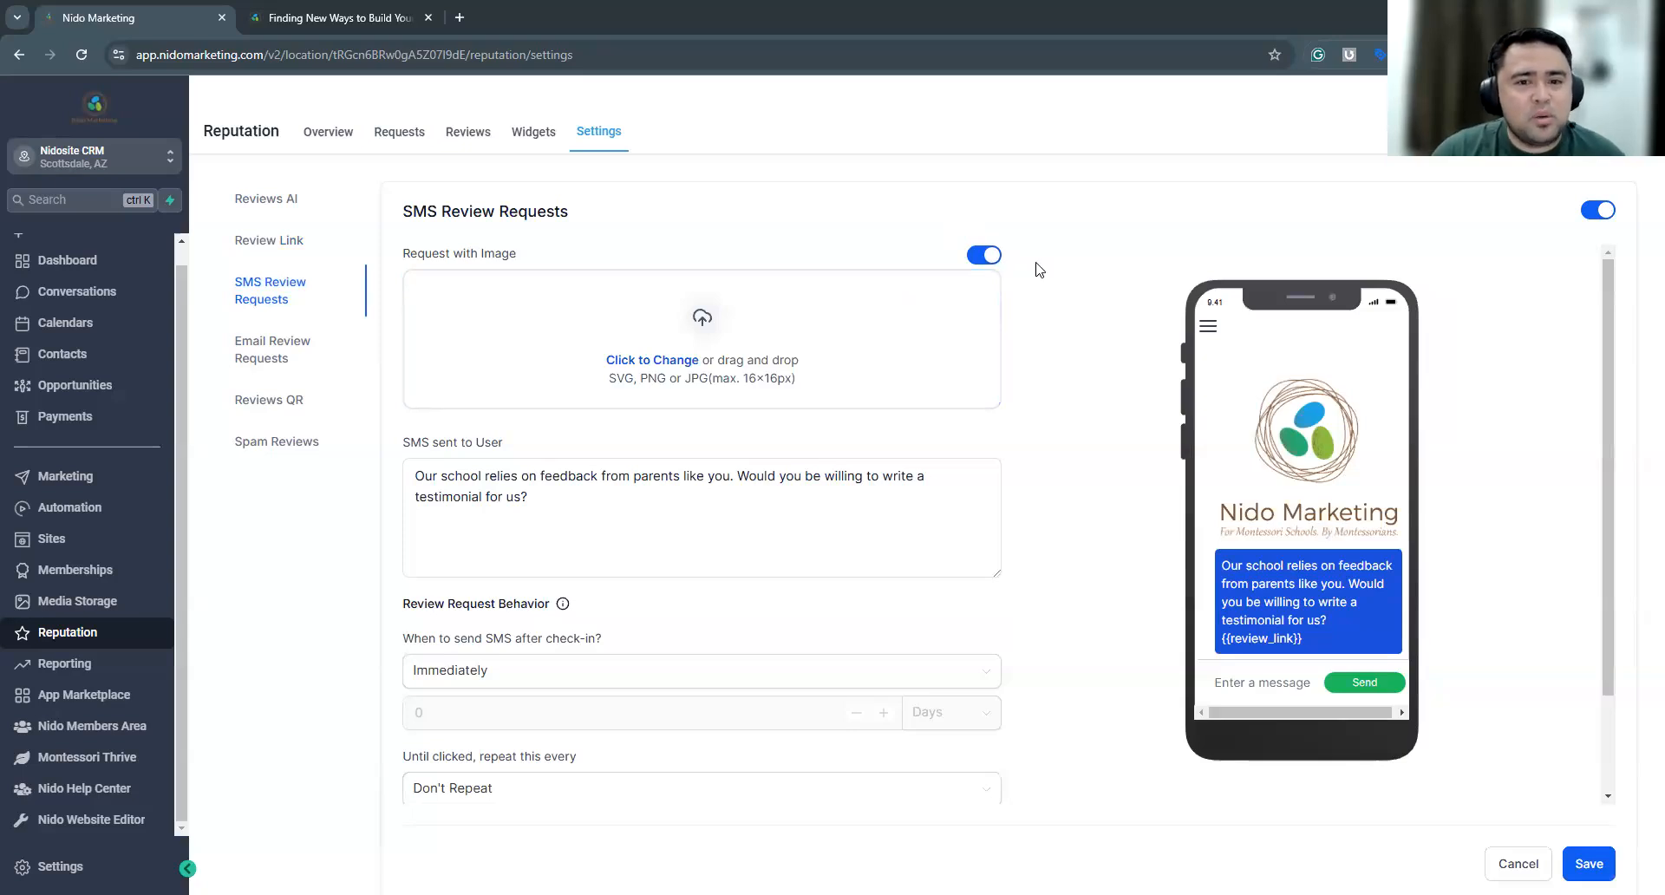
left_click(991, 262)
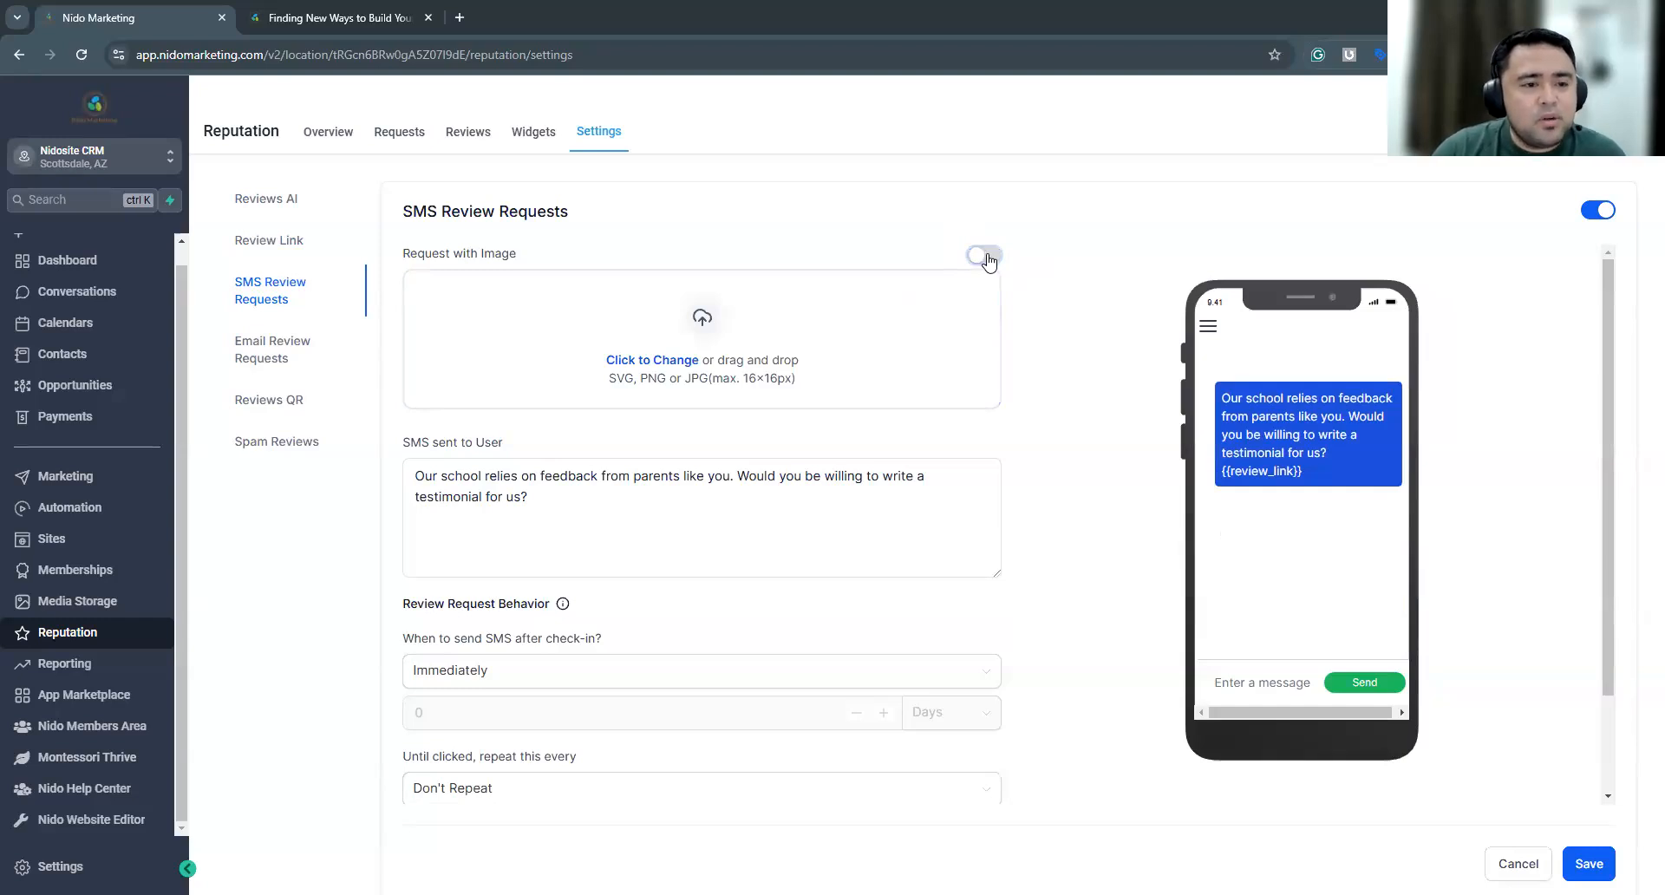
left_click(985, 259)
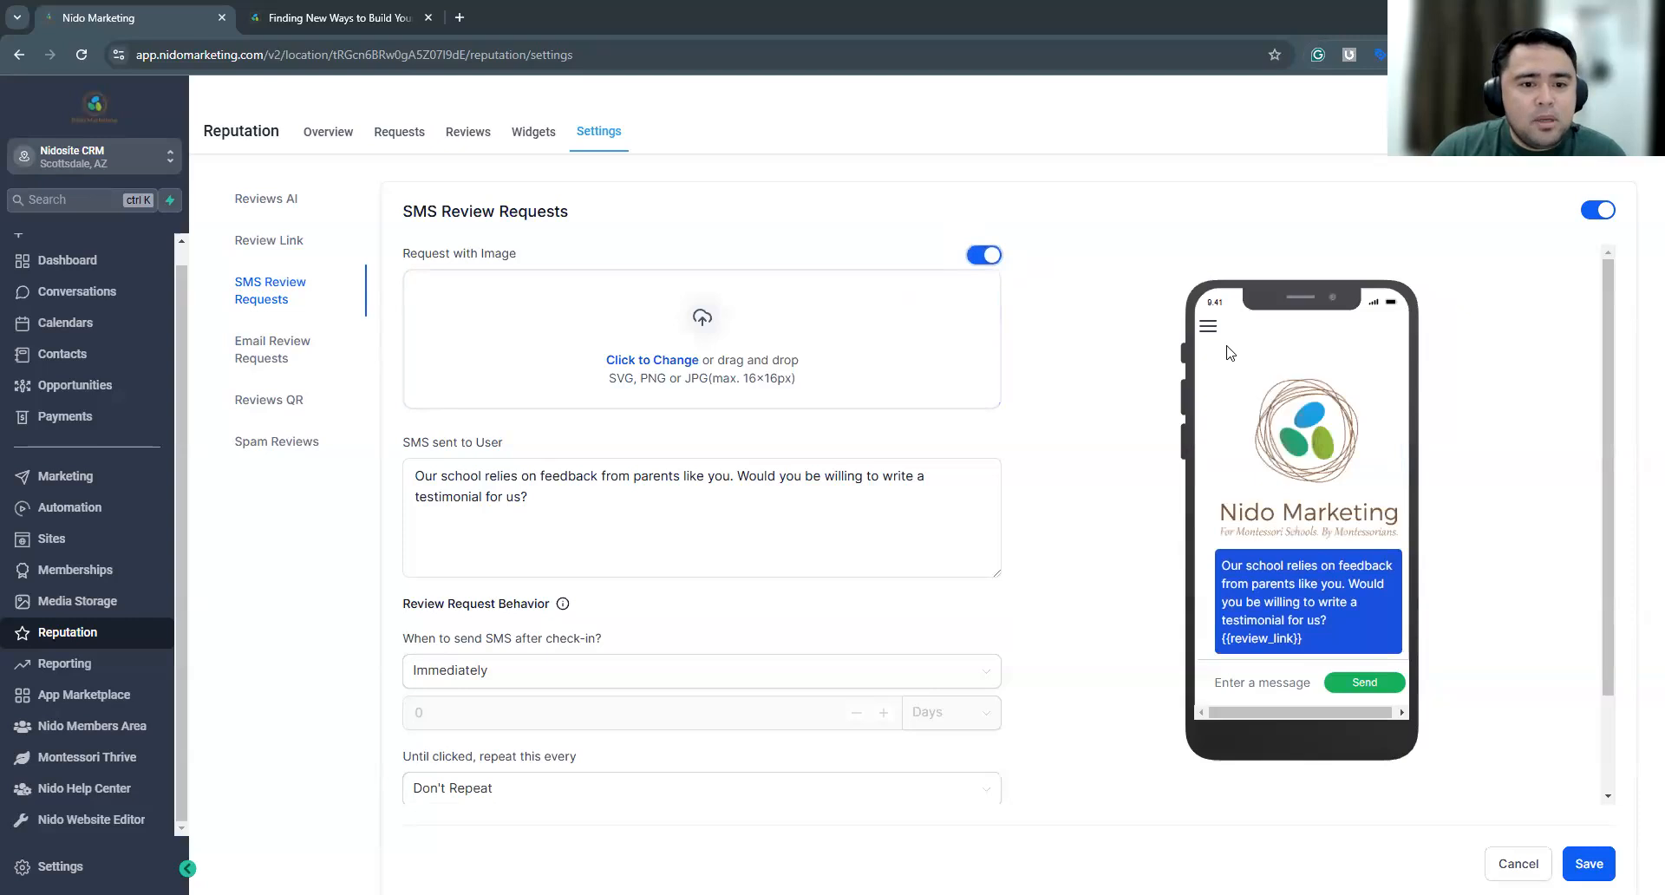
left_click(703, 347)
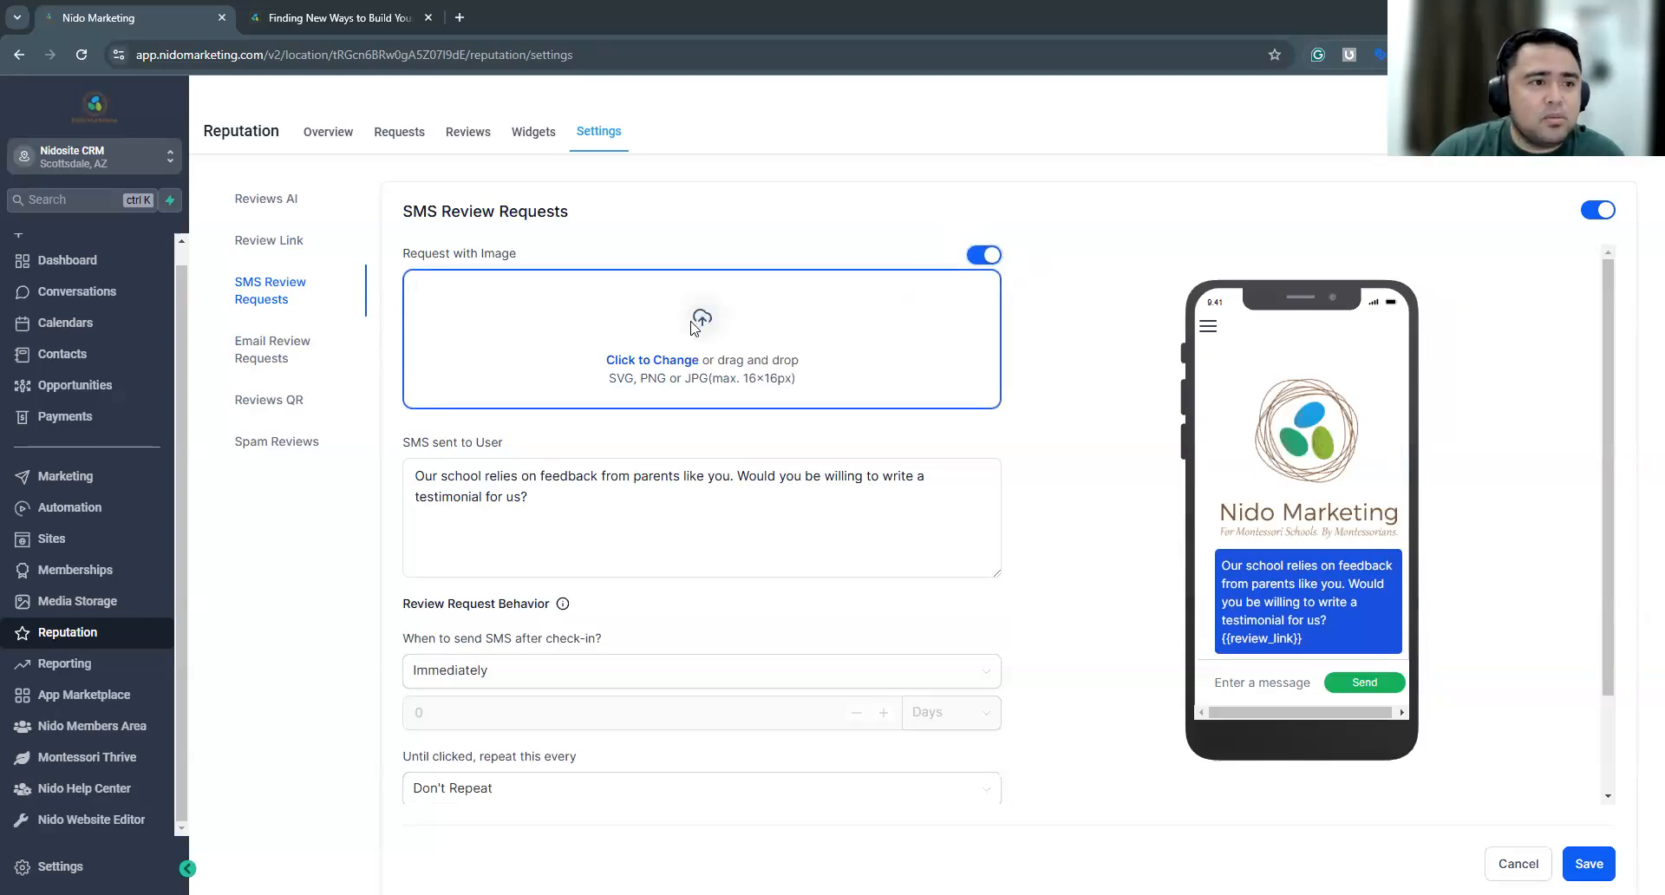
left_click(1235, 258)
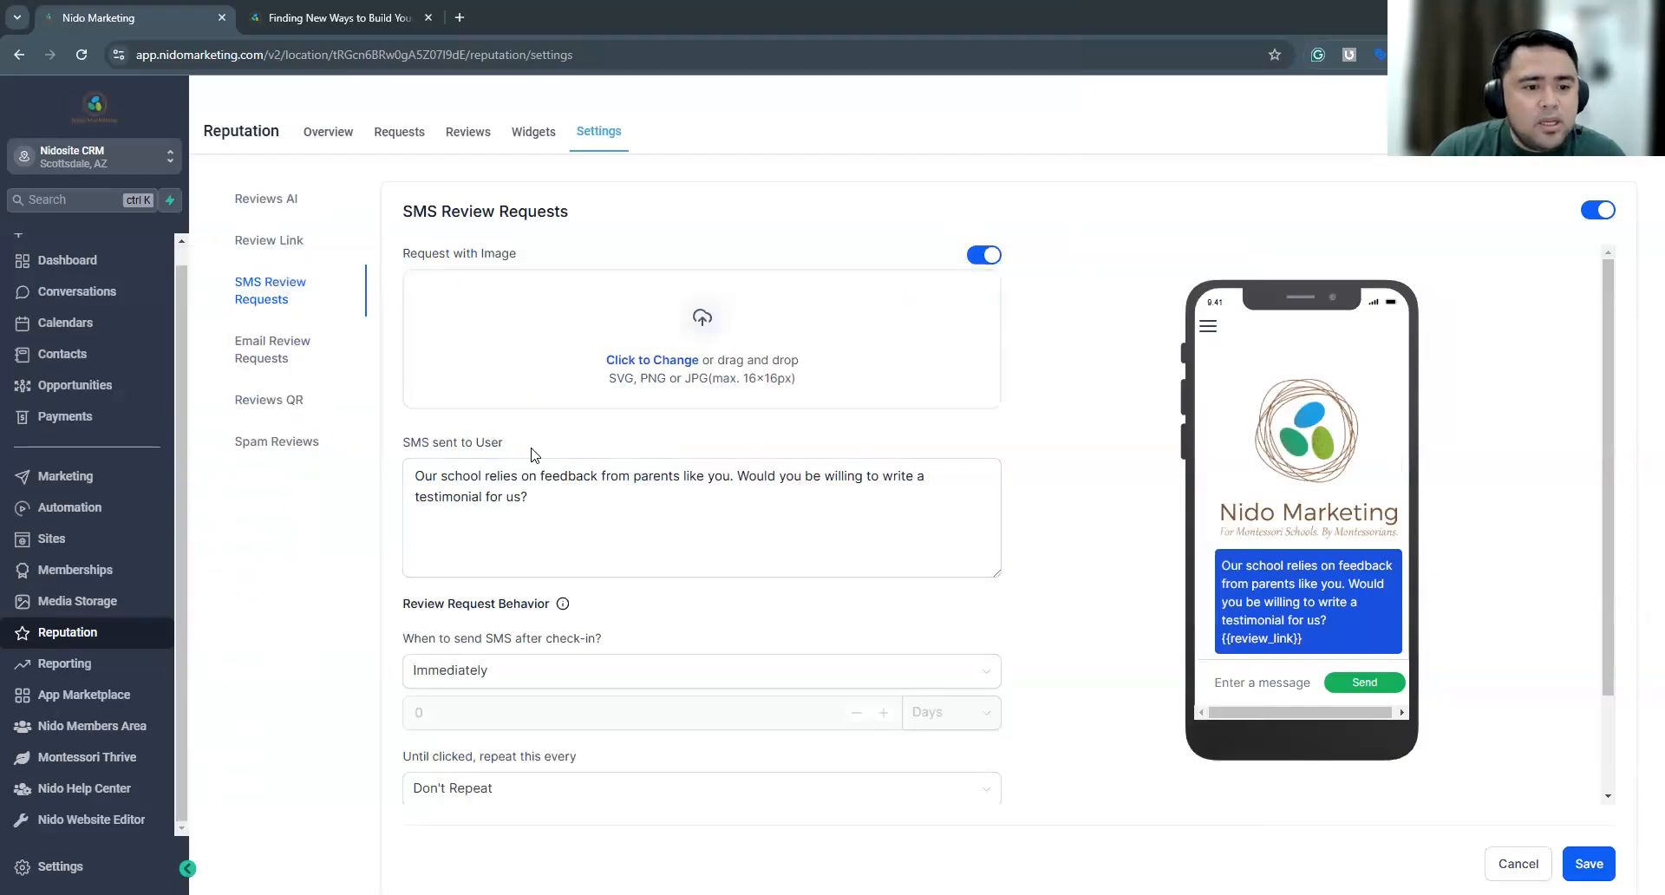
Review the wording of the SMS message sent to users for review requests
scroll(547, 394, "down", 2)
left_click_drag(546, 393, 438, 321)
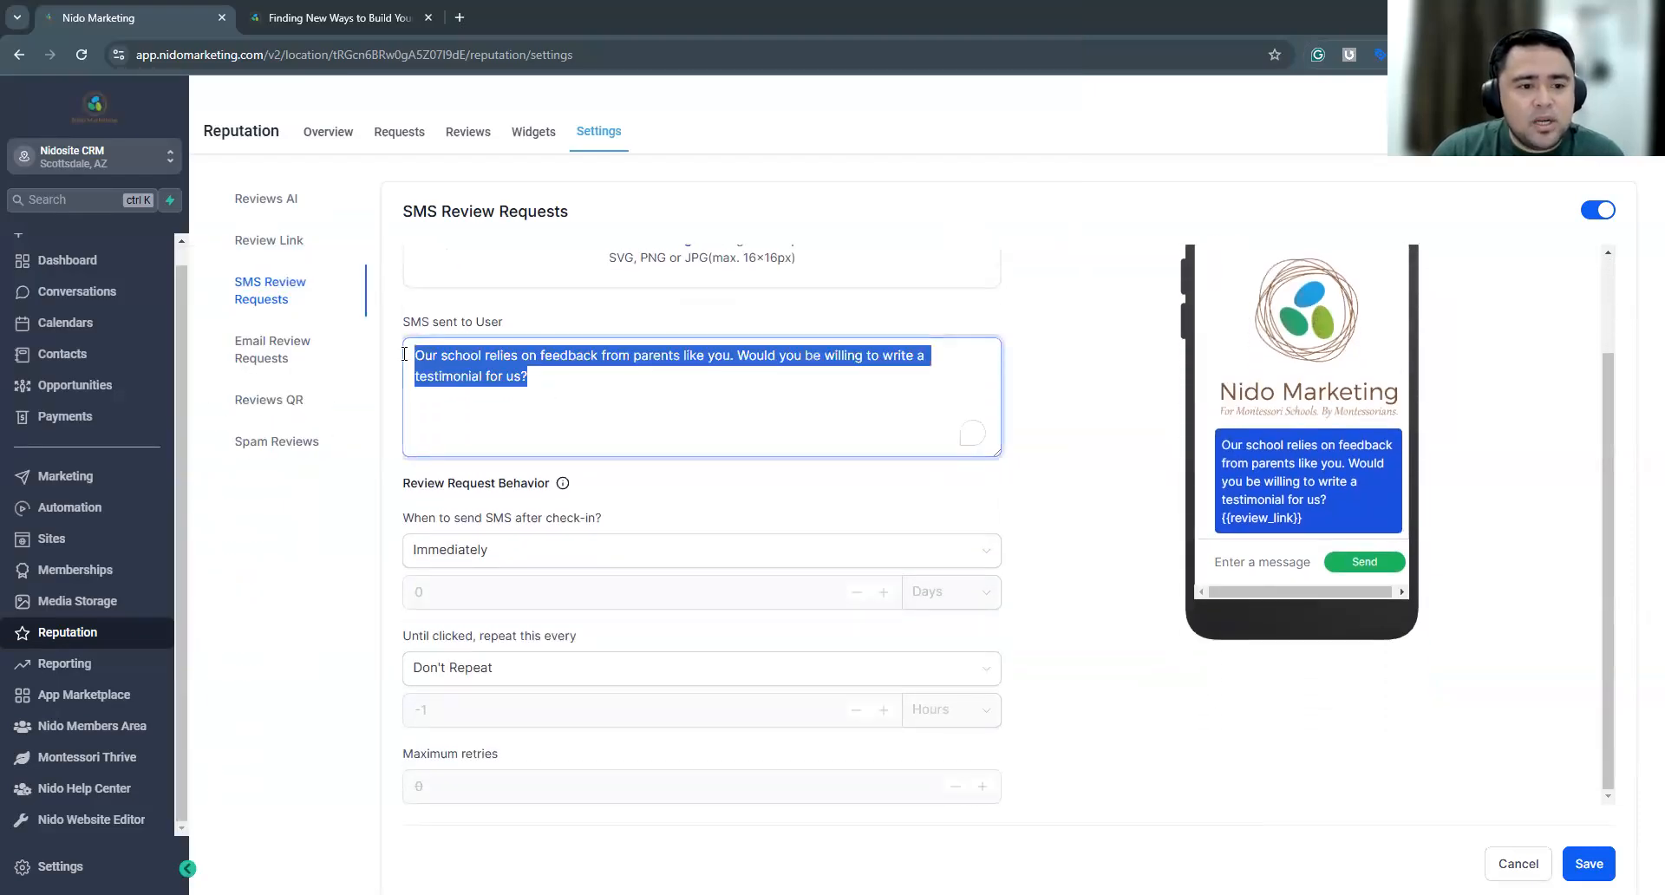
left_click_drag(541, 383, 407, 350)
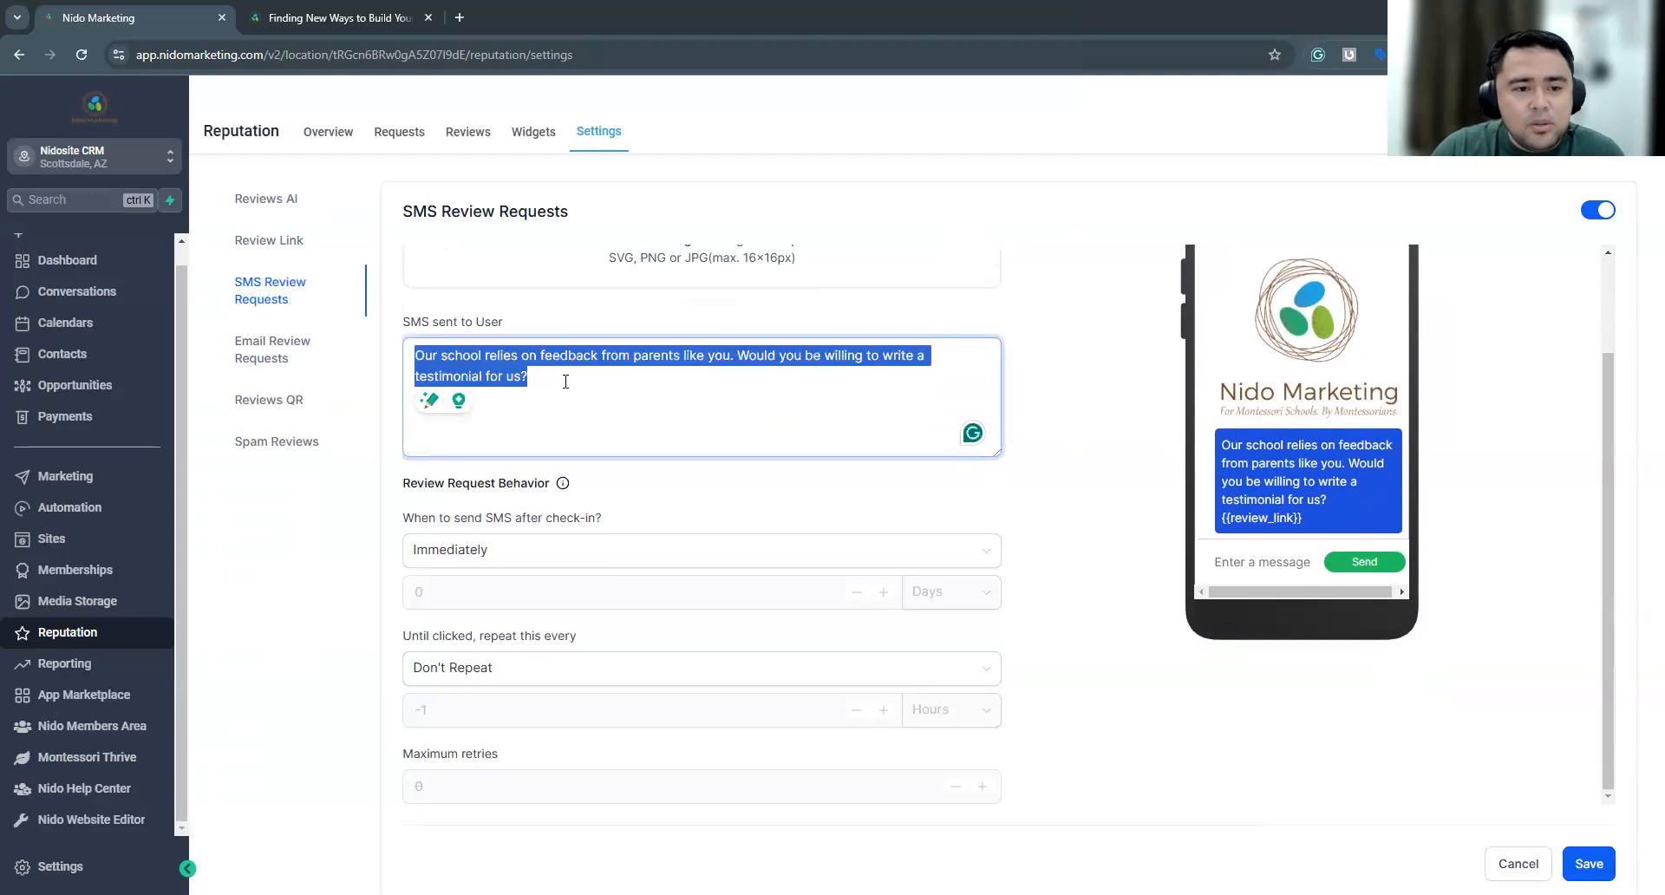
left_click(528, 378)
left_click_drag(528, 377, 404, 356)
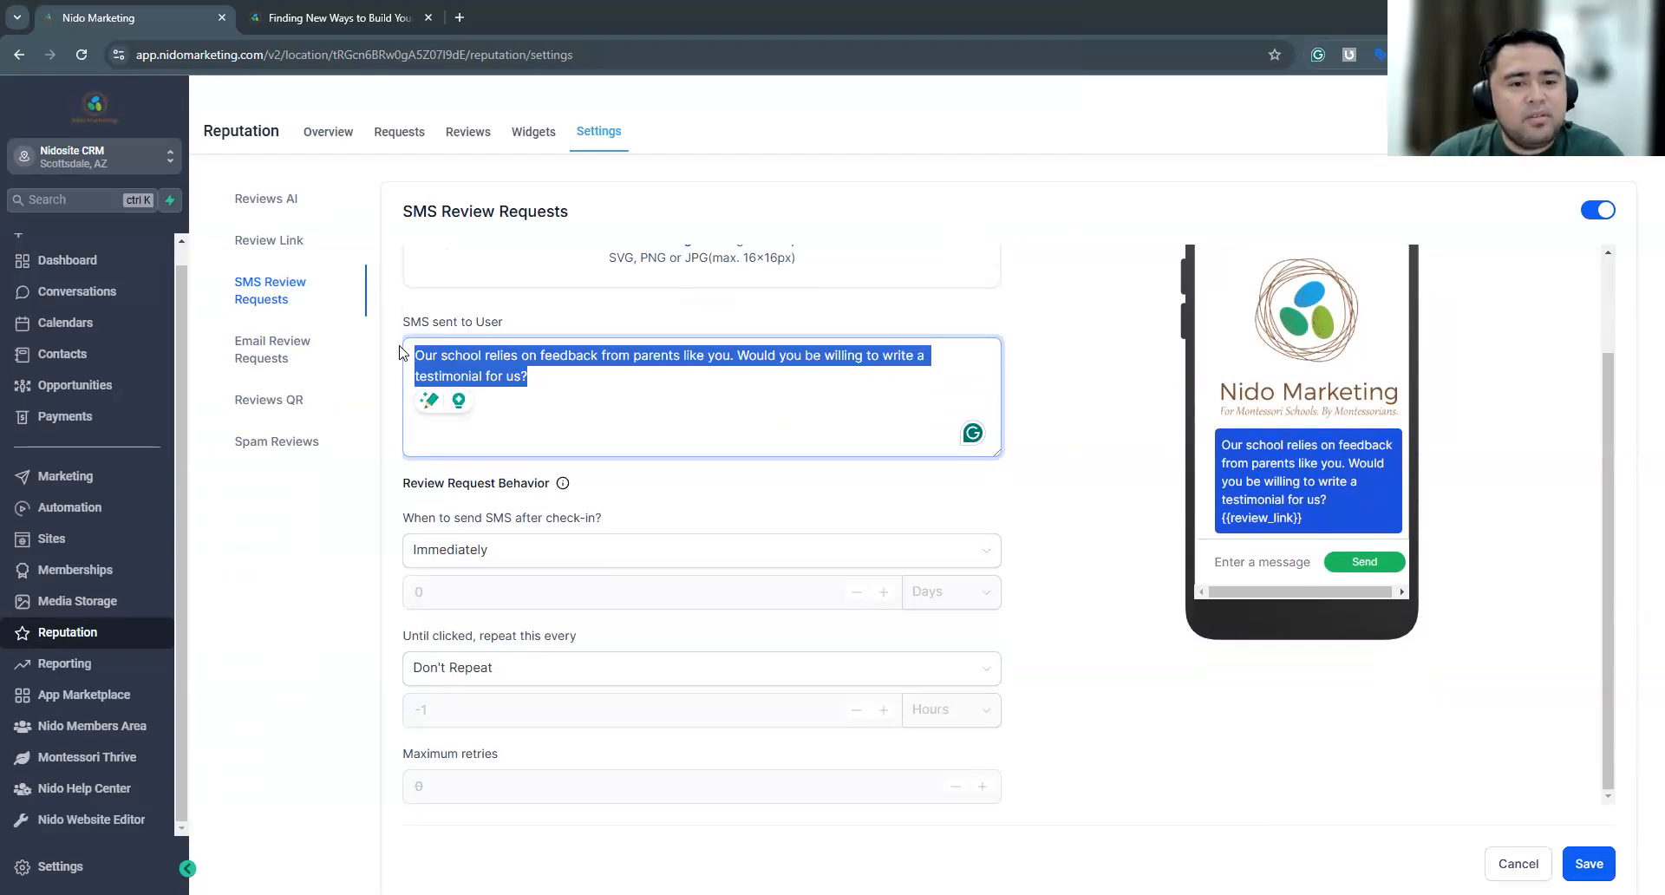
left_click(533, 382)
left_click_drag(532, 382, 407, 347)
left_click(699, 493)
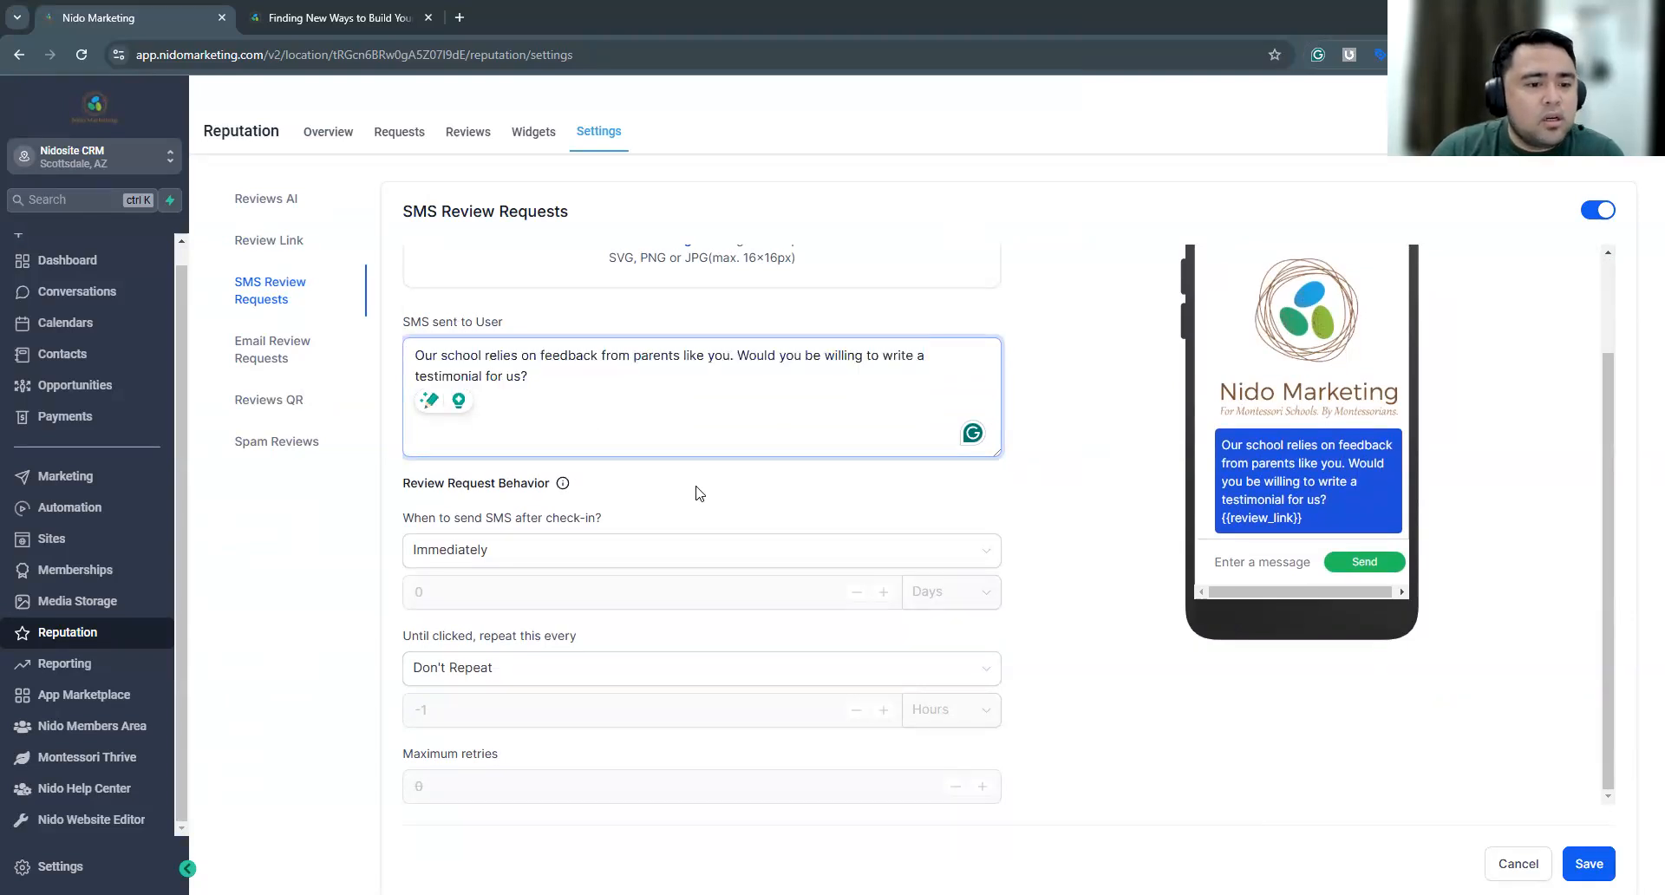
Examine the SMS review request behavior options for send time after check-in, repeat interval and maximum retries
left_click_drag(425, 482, 507, 483)
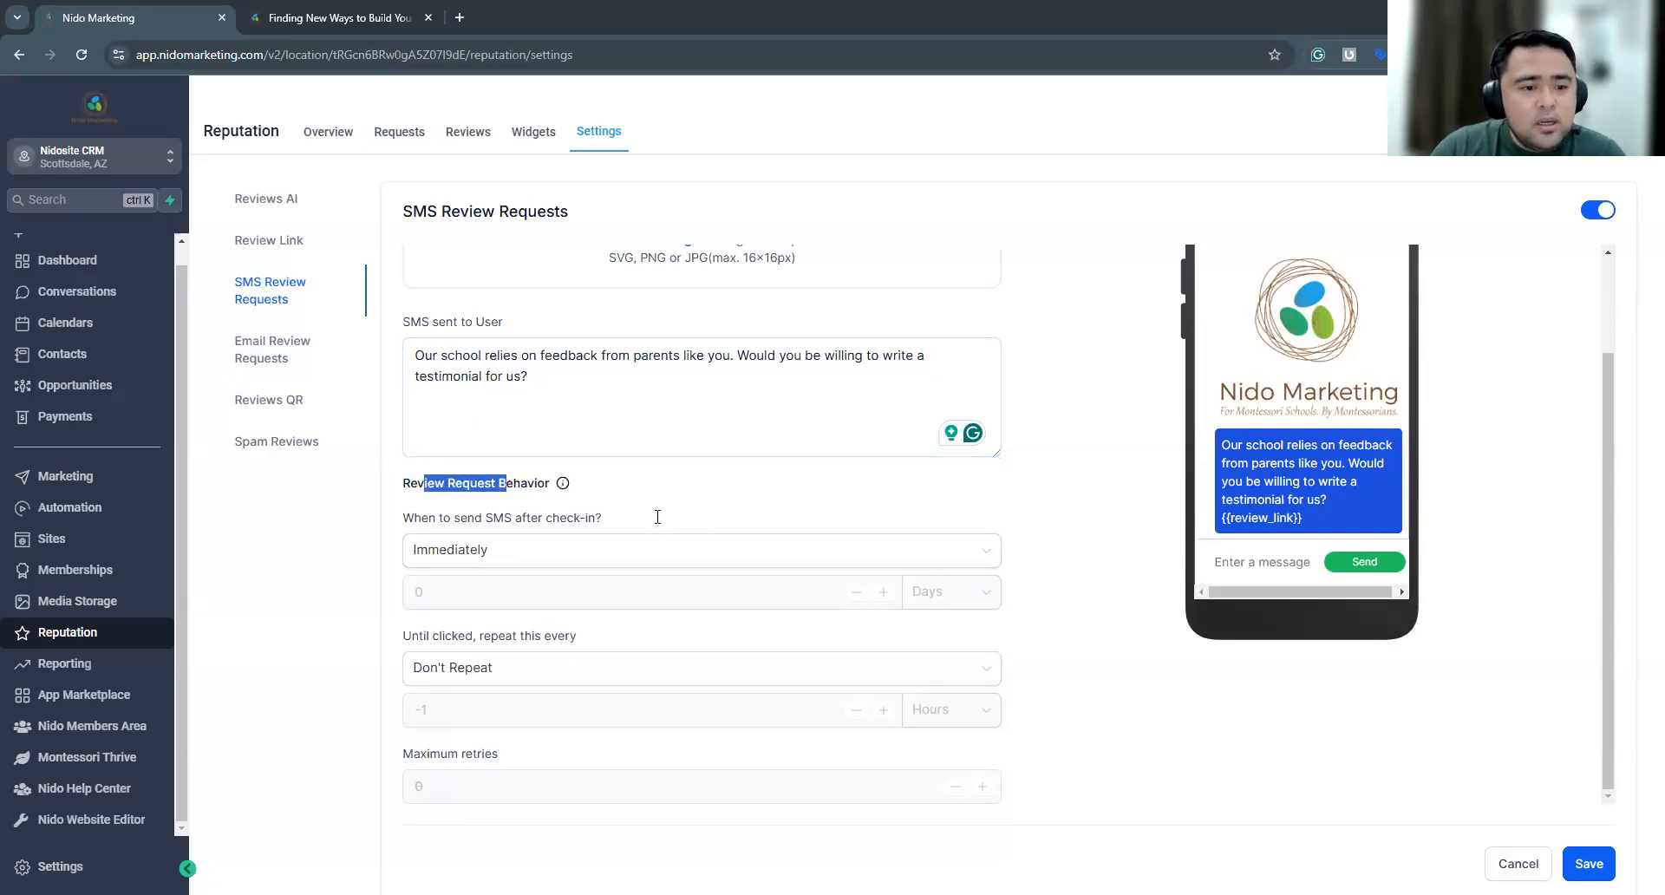
left_click_drag(422, 517, 602, 517)
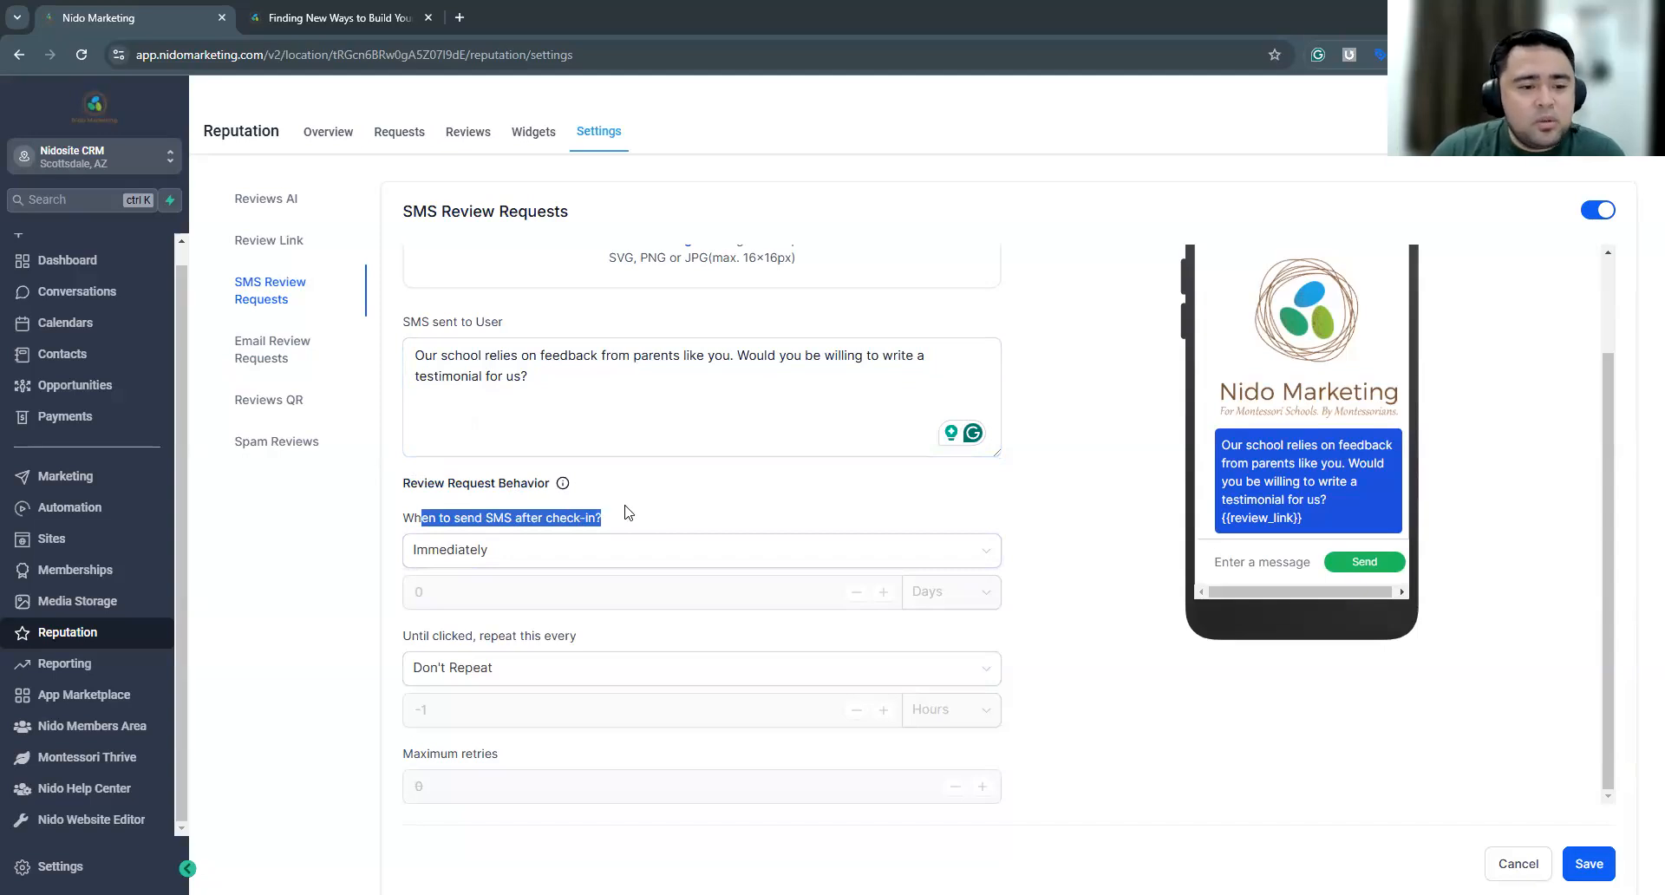
left_click_drag(415, 518, 591, 518)
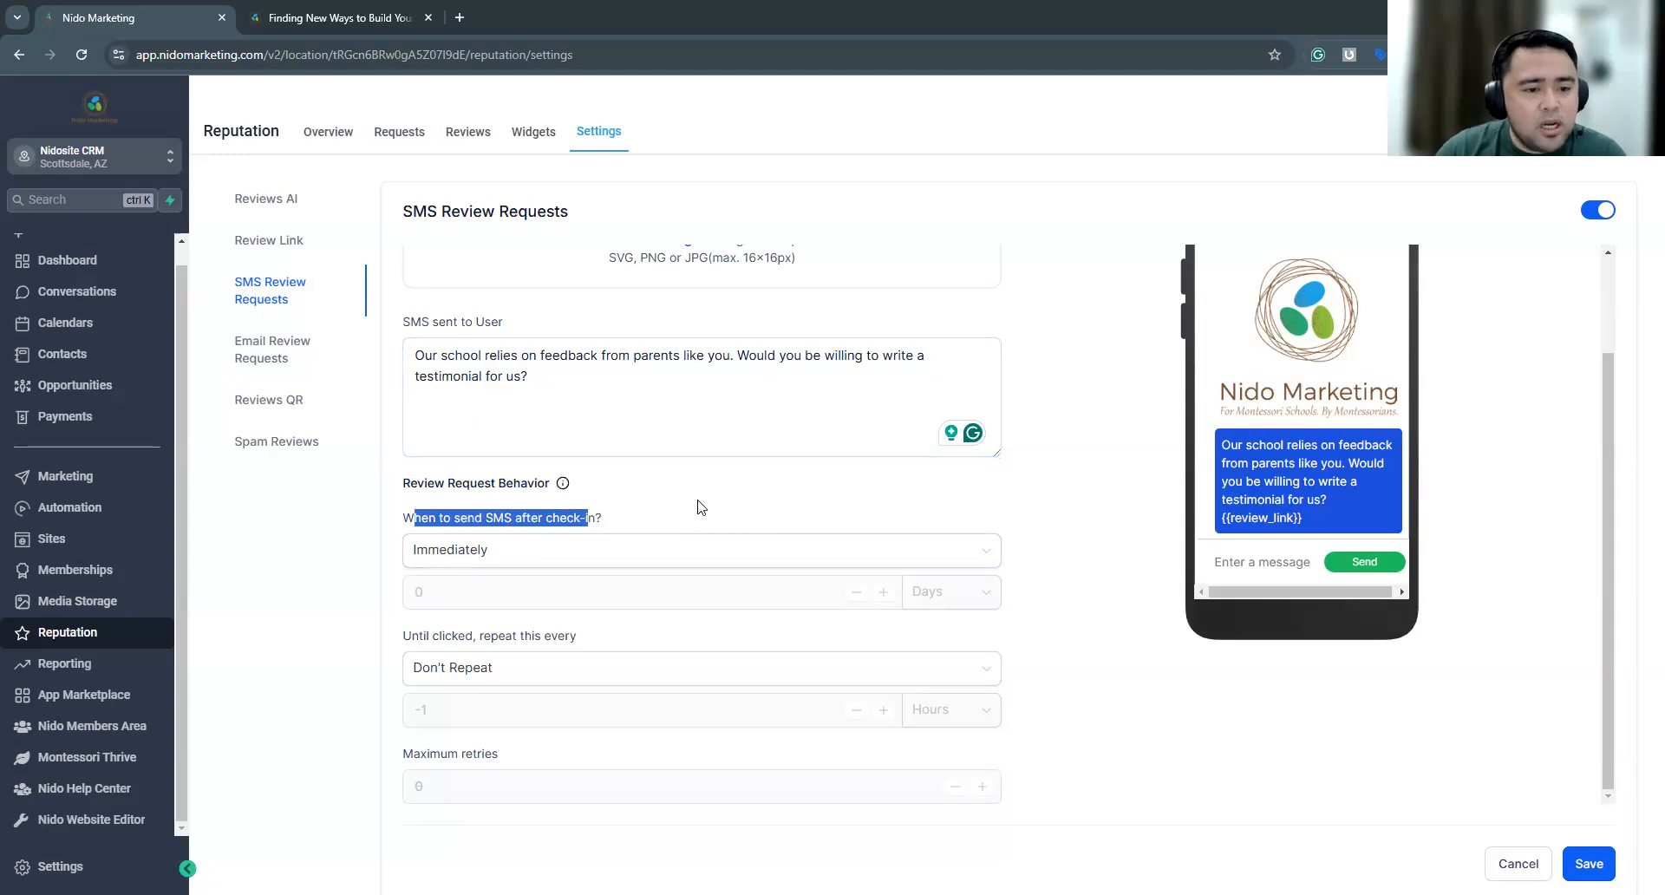
left_click(556, 560)
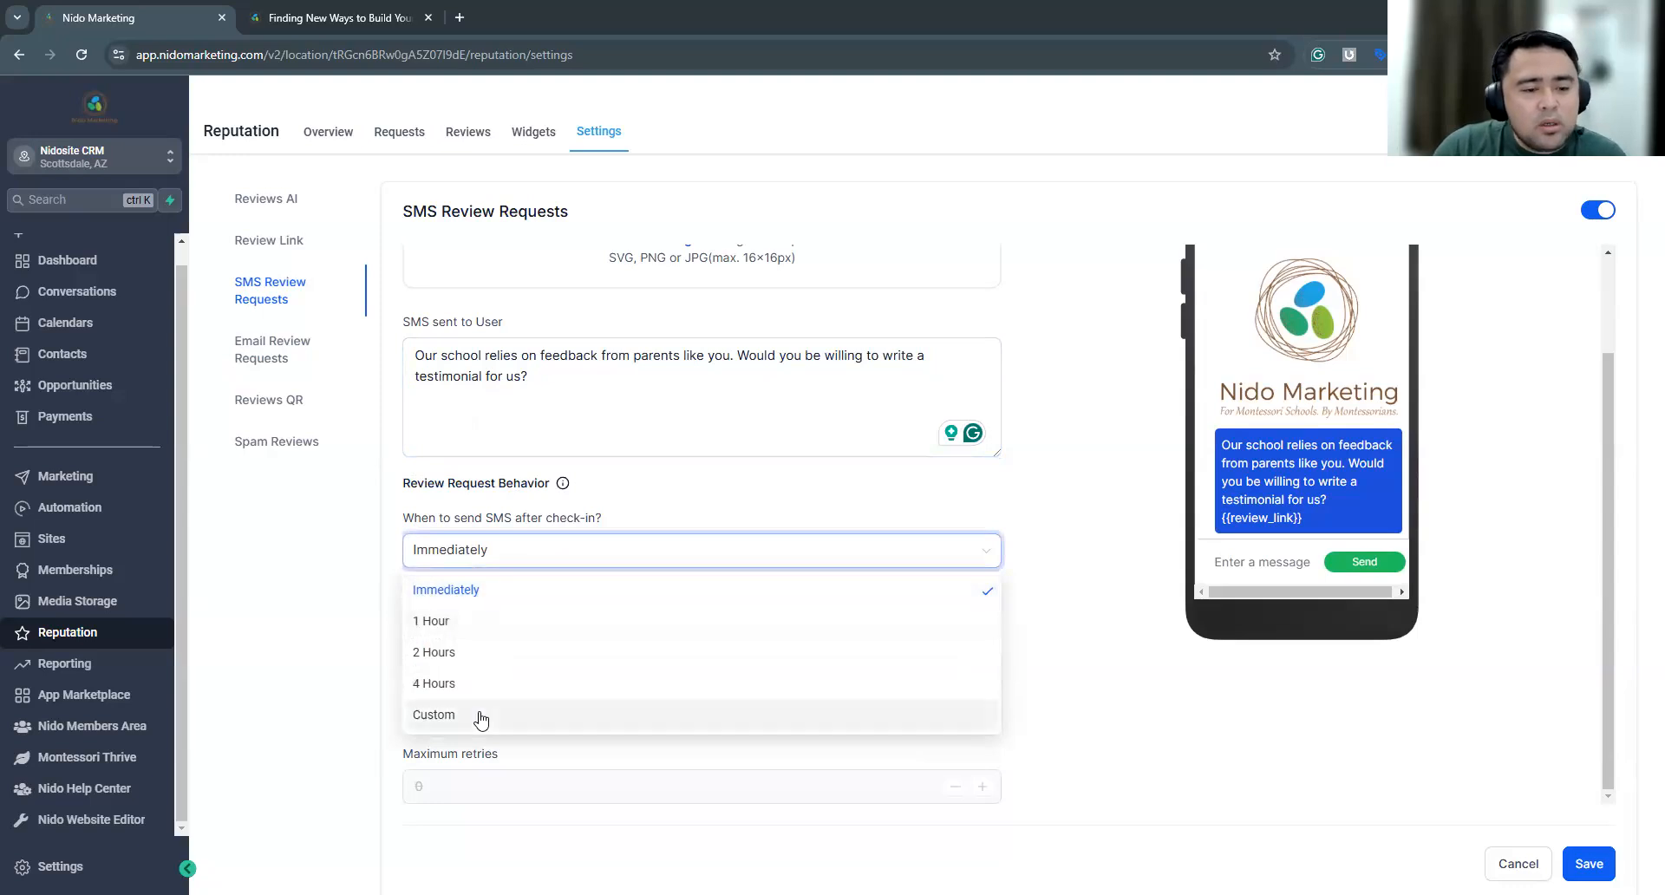
left_click(672, 500)
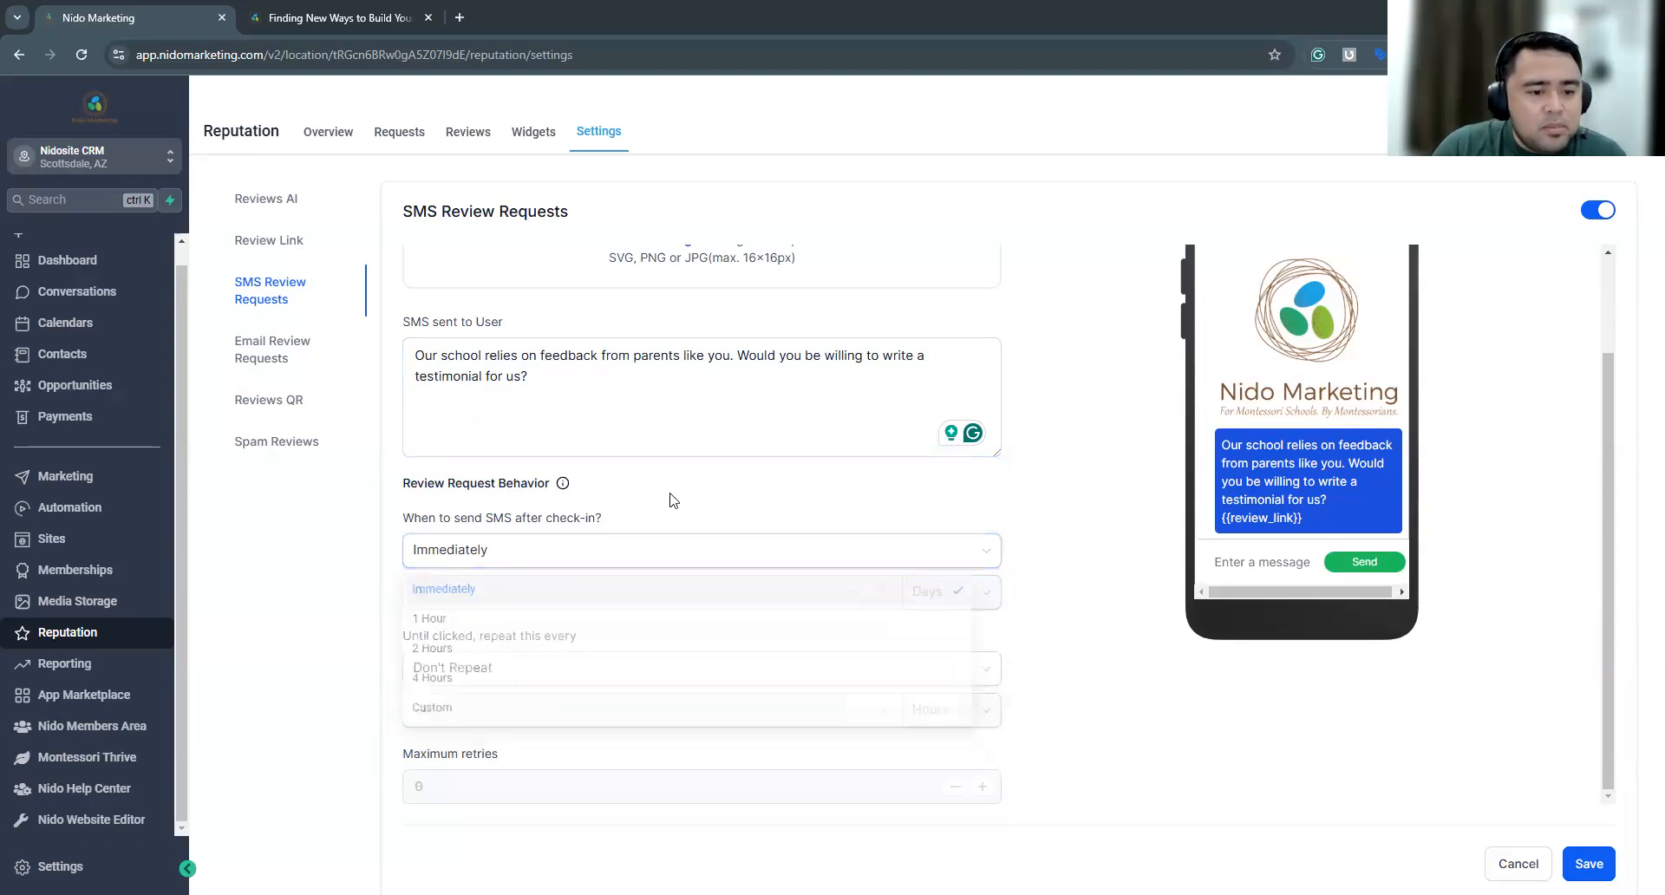
left_click_drag(419, 635, 532, 634)
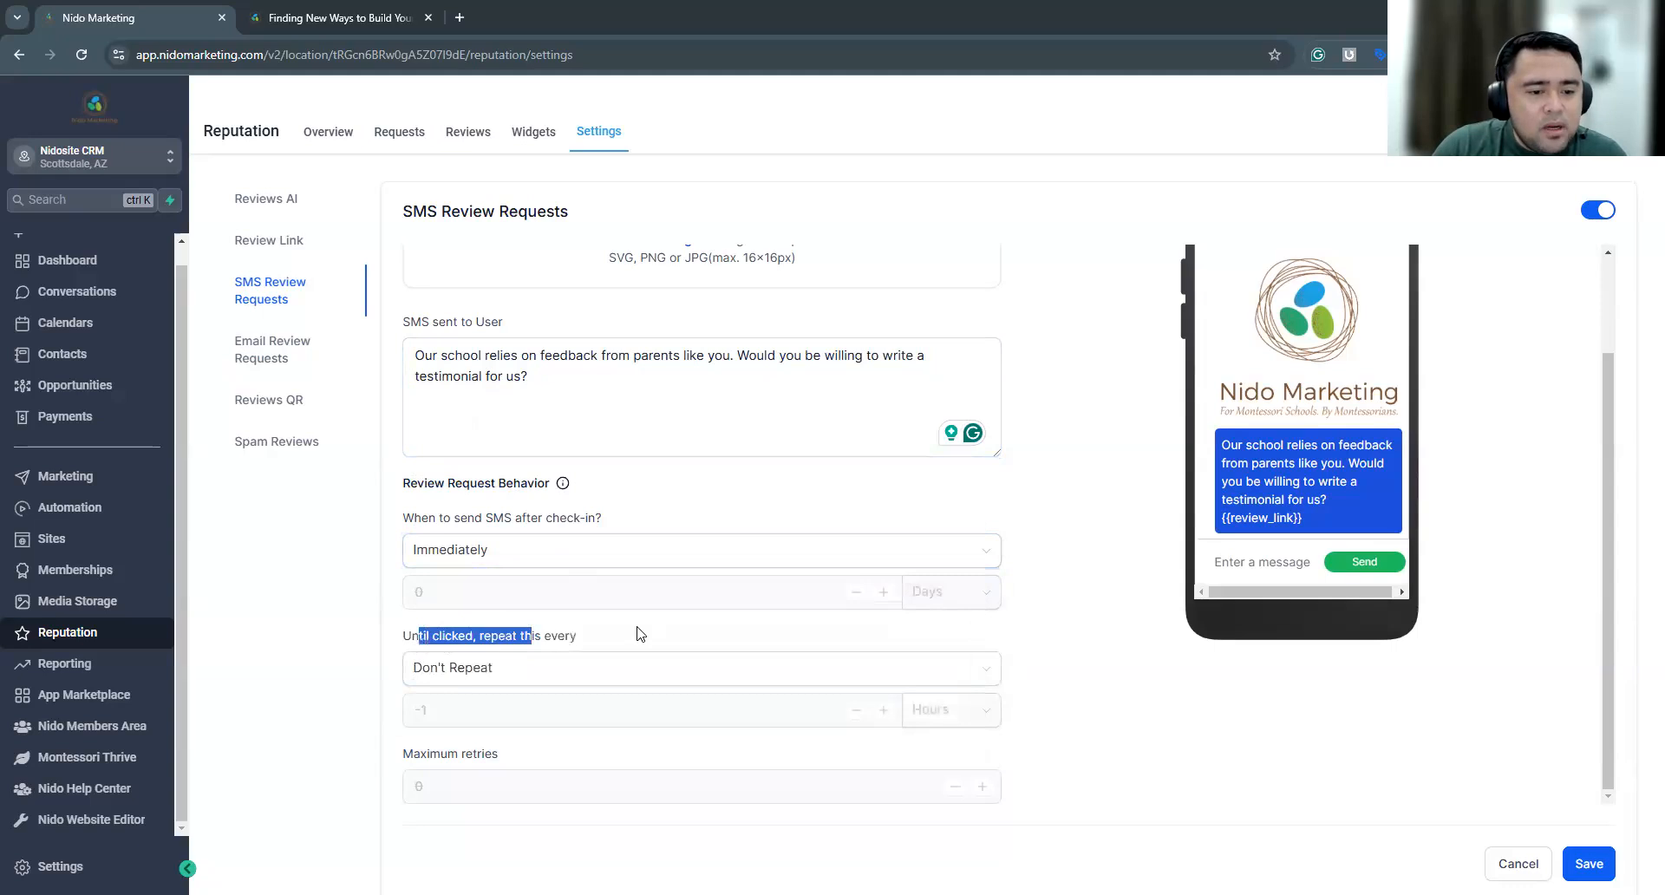
left_click(415, 636)
left_click_drag(405, 635, 541, 636)
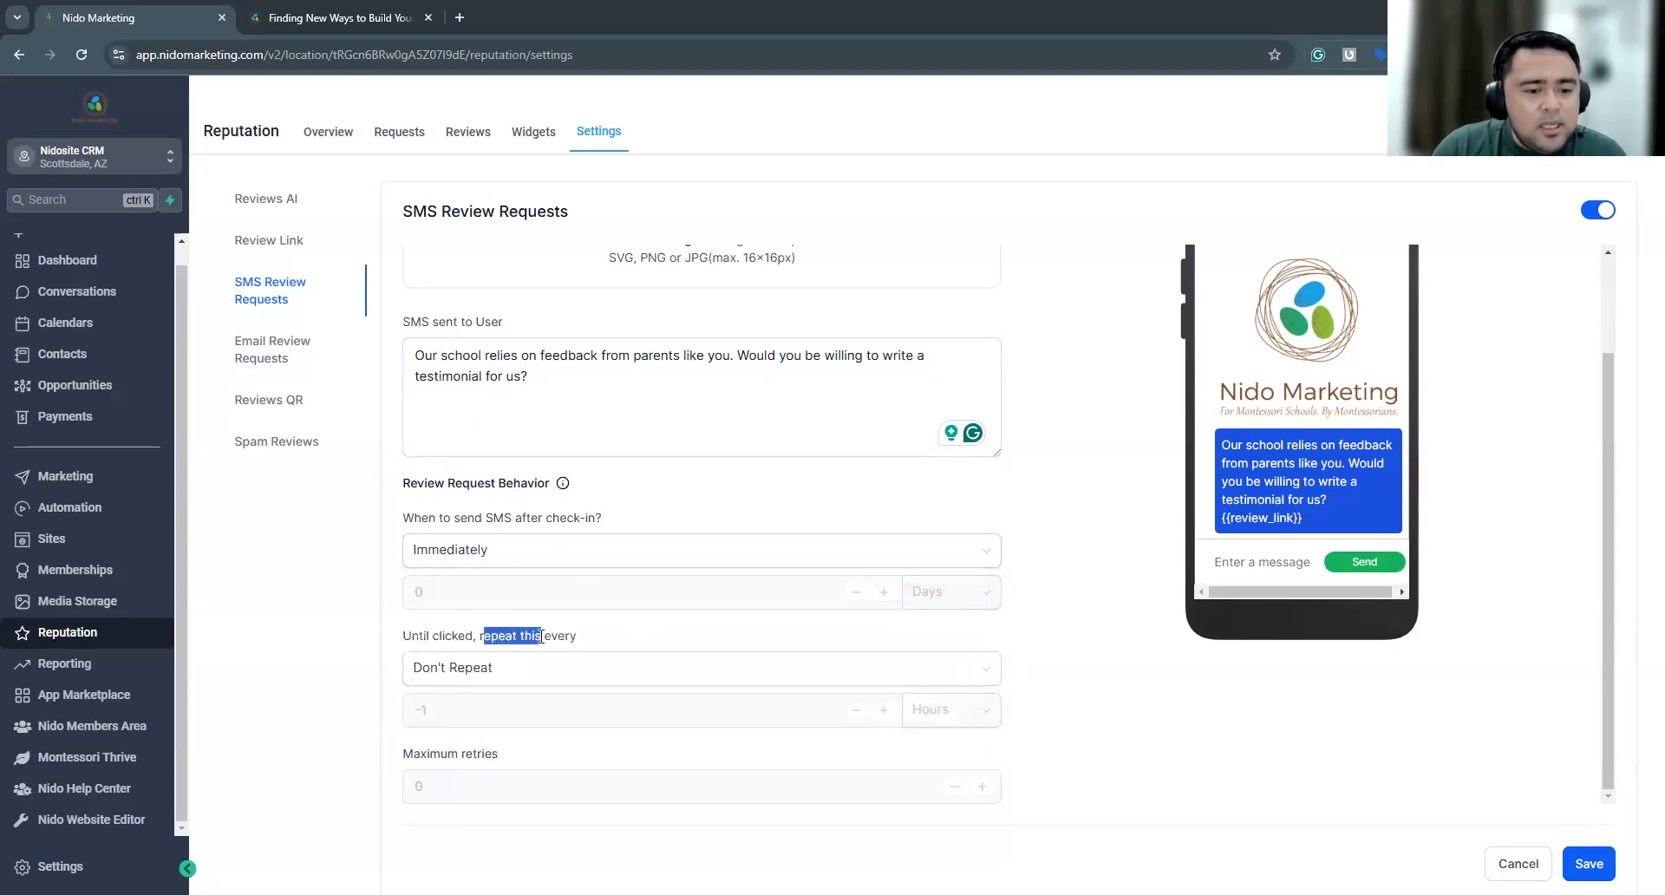
left_click(568, 668)
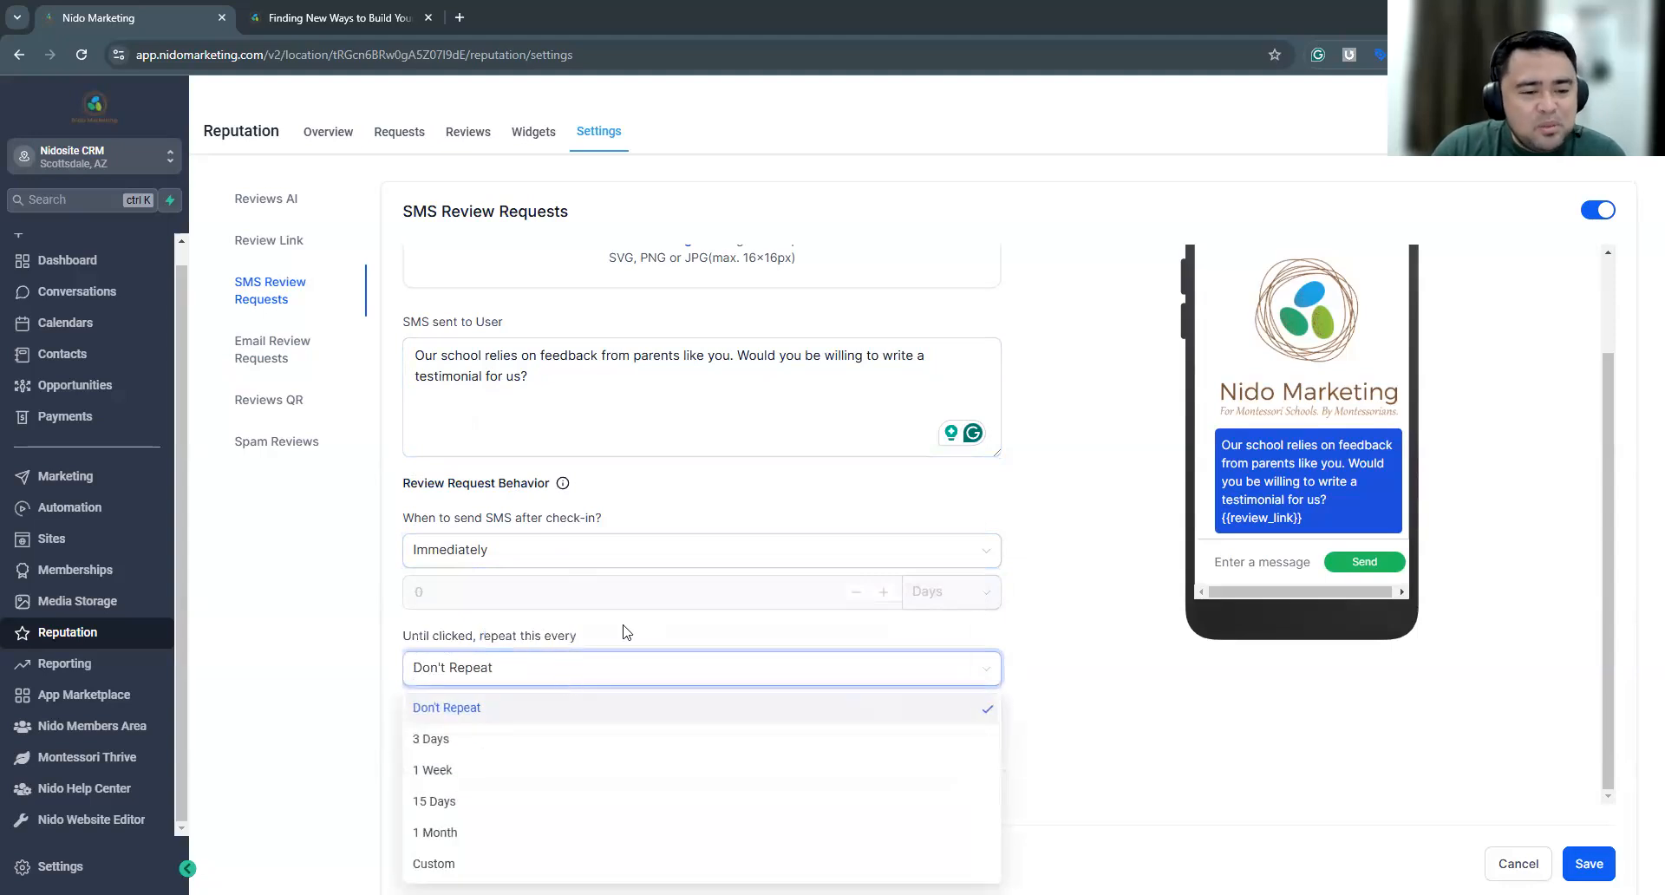
left_click(511, 676)
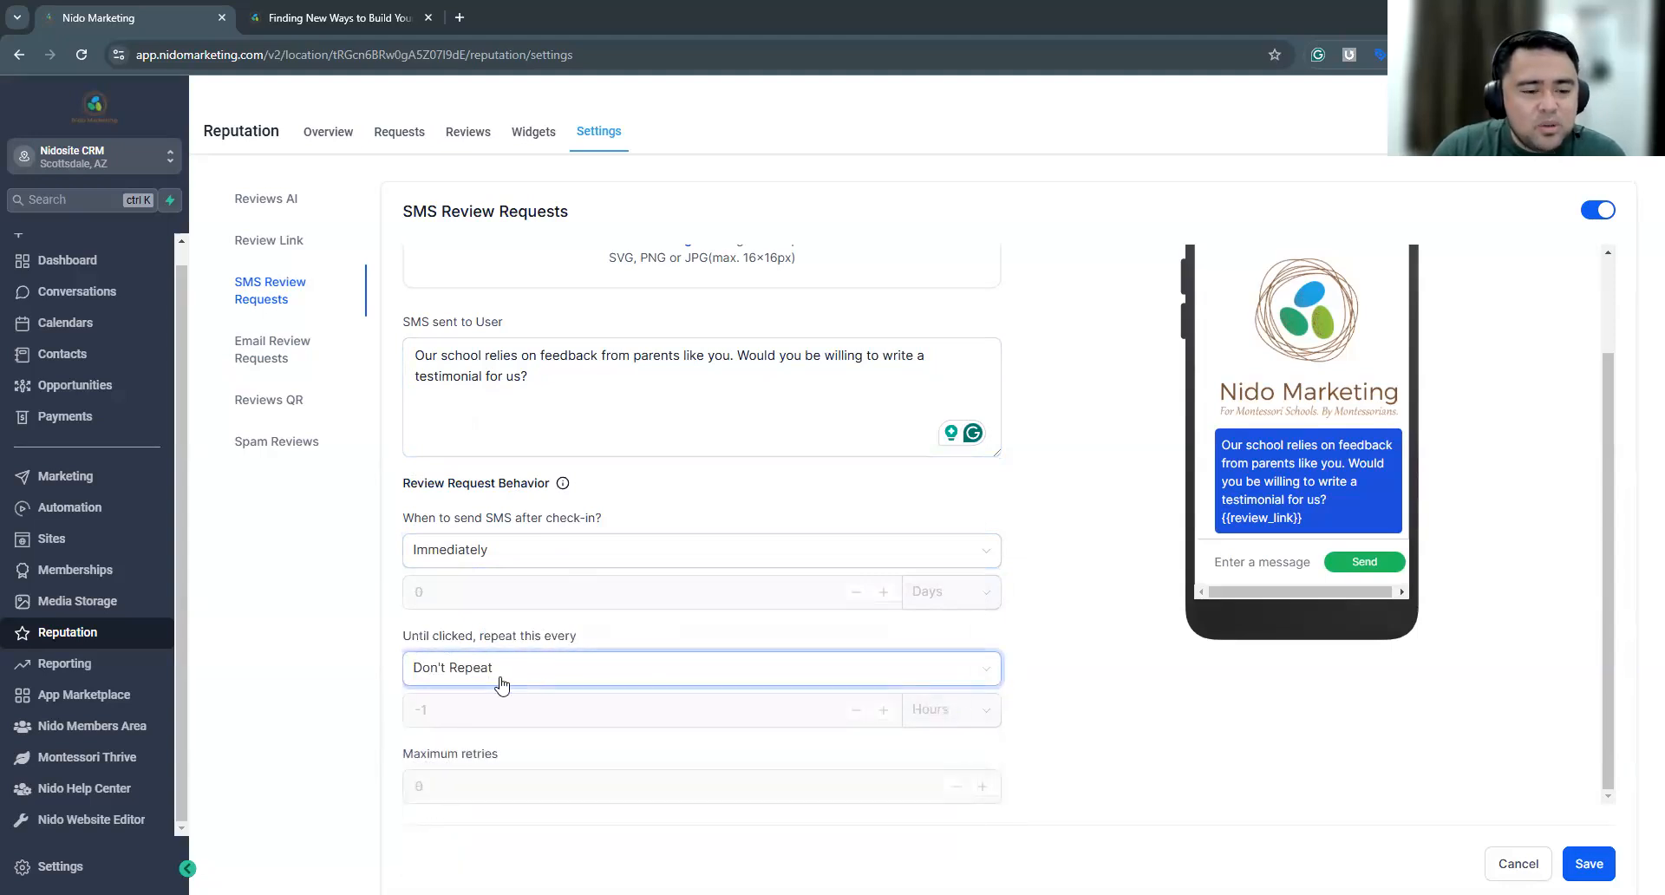
left_click(498, 765)
left_click_drag(404, 754, 512, 754)
Set the SMS review request to repeat every 3 Days until clicked with 3 maximum retries, and save the settings
left_click(508, 673)
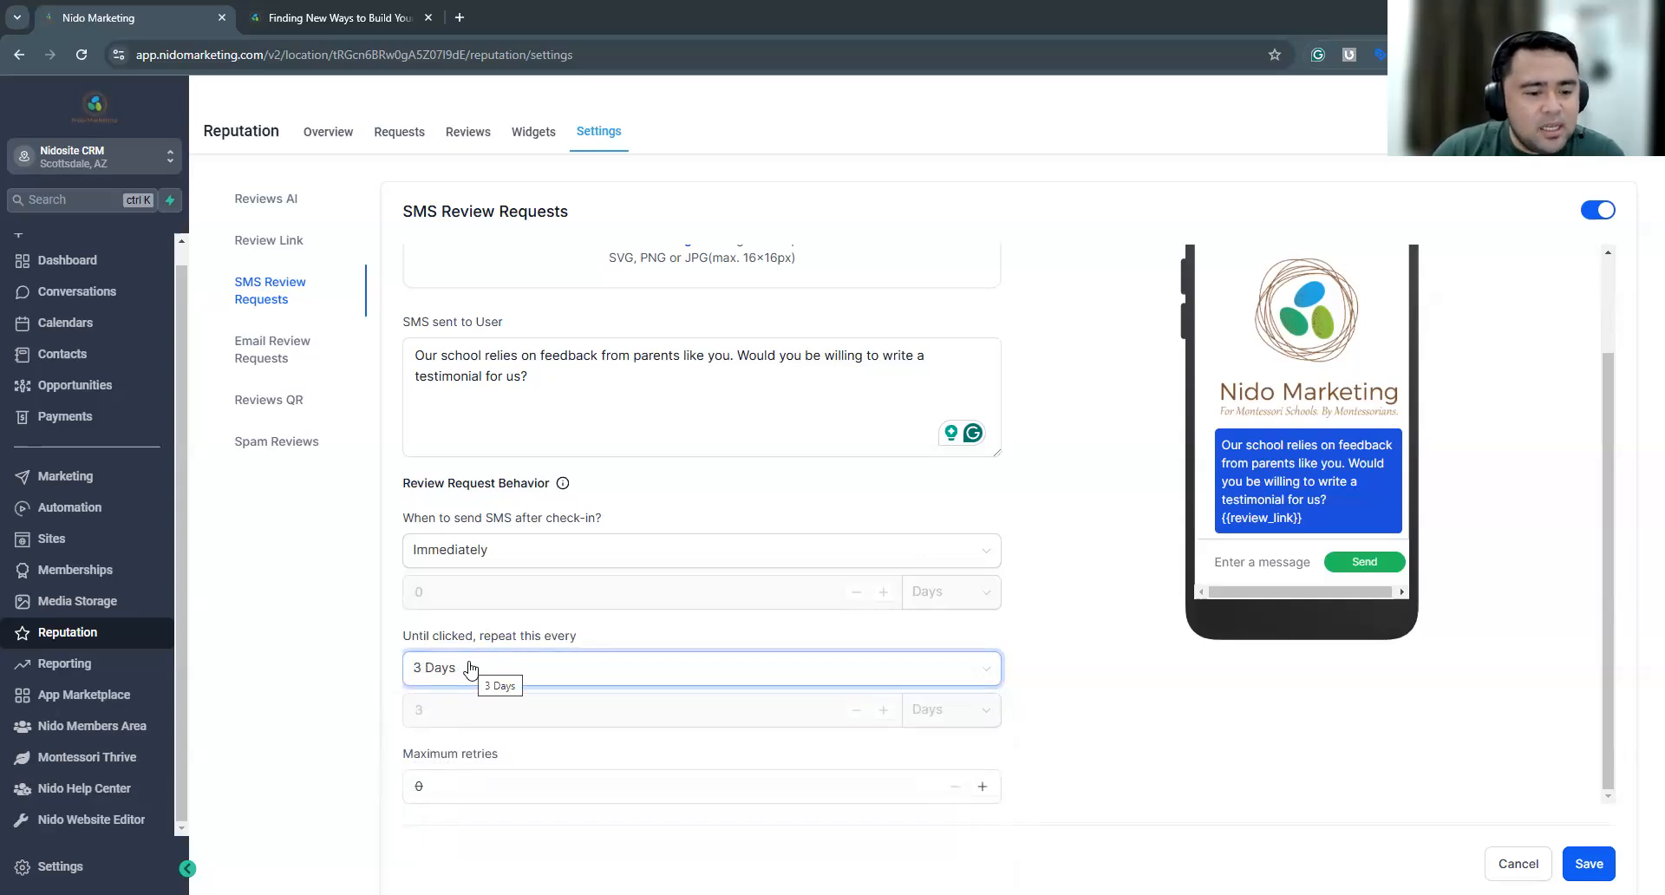
left_click(466, 783)
double_click(460, 788)
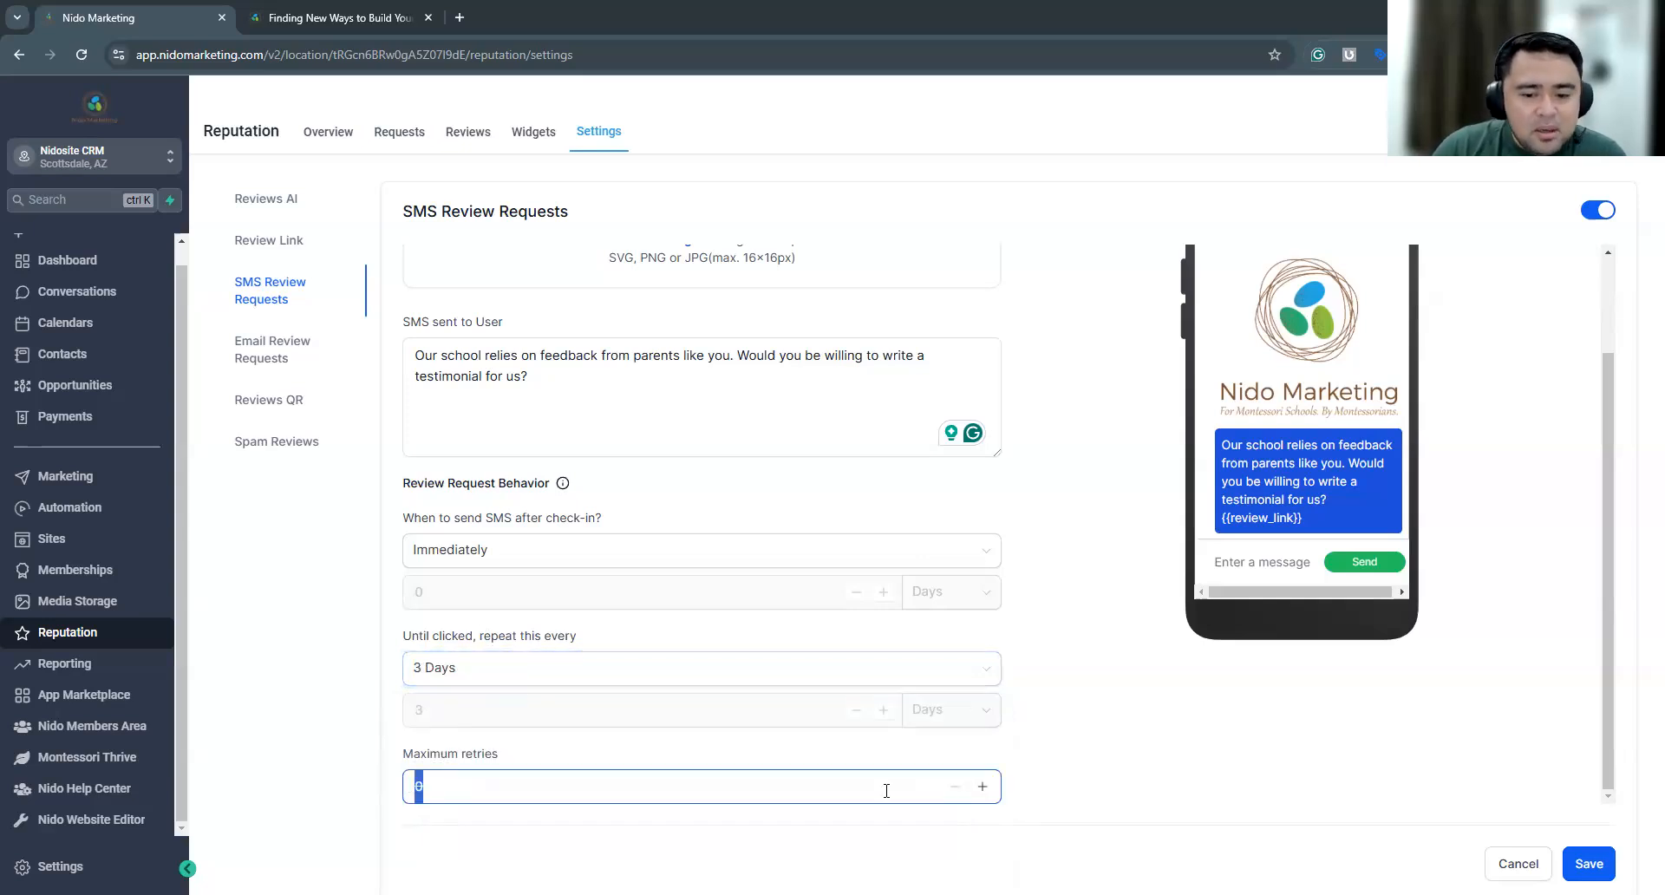
type("3")
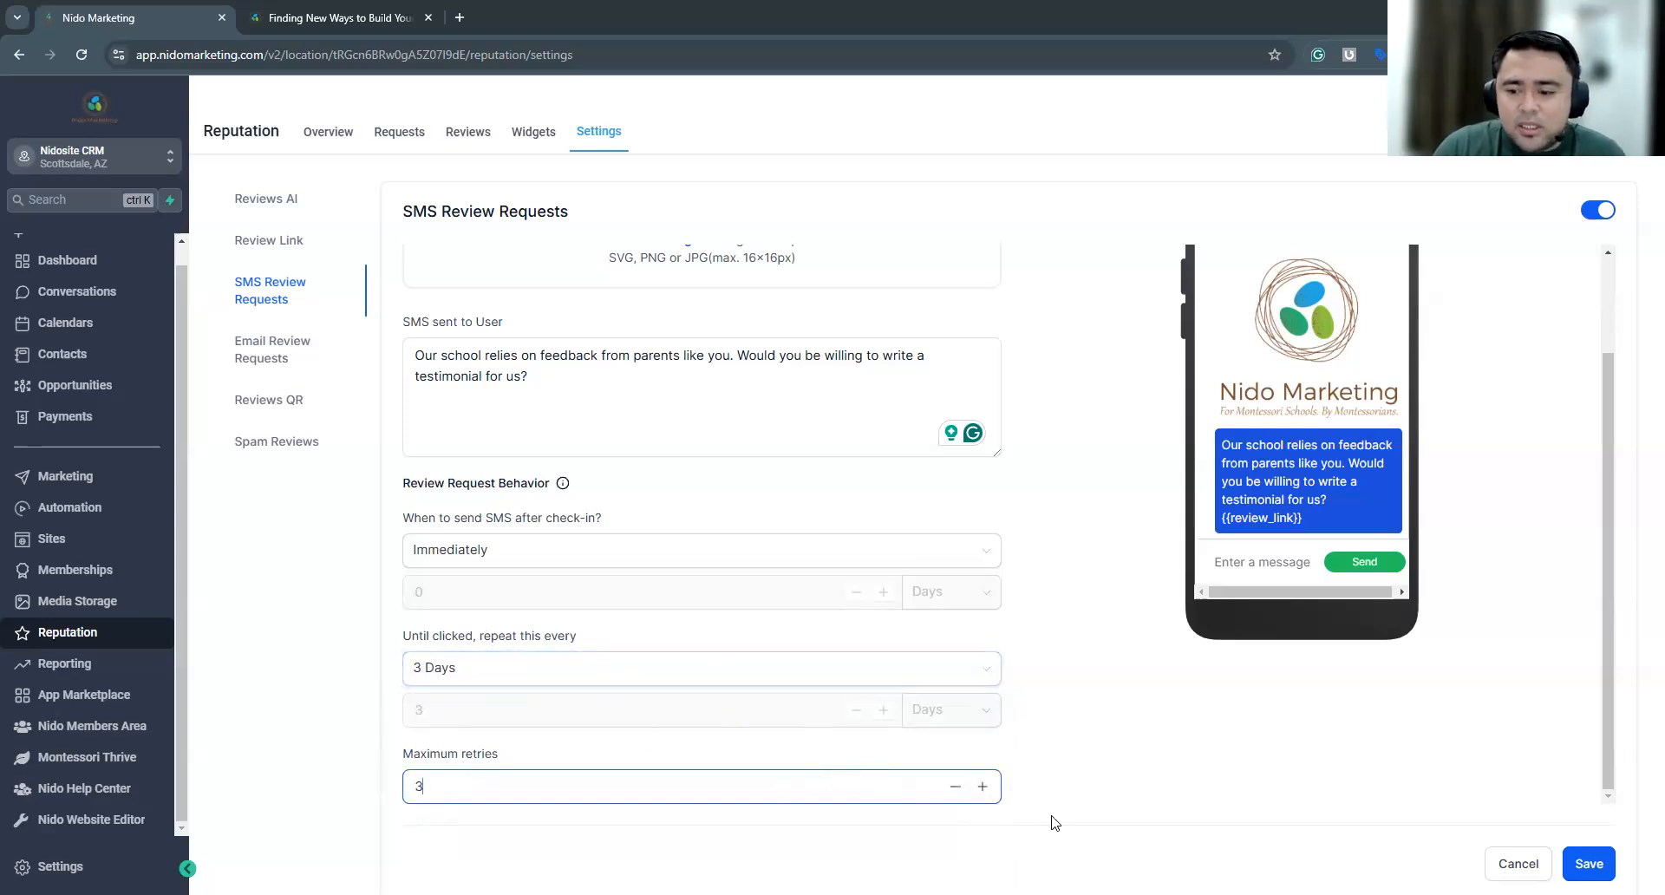
key("Return")
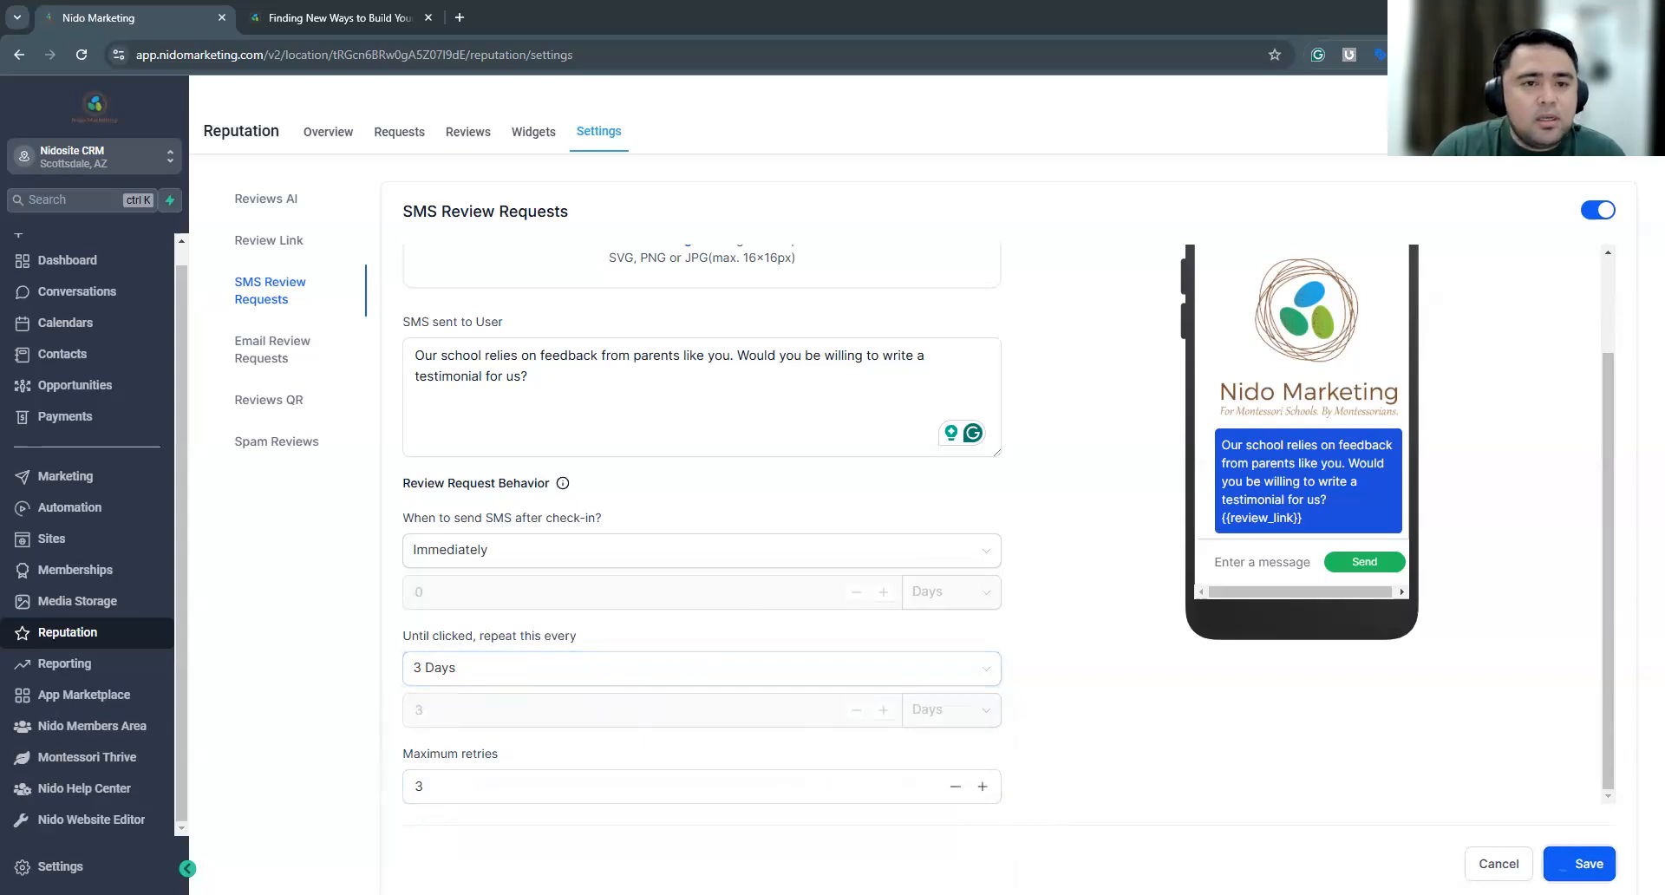
scroll(825, 438, "up", 2)
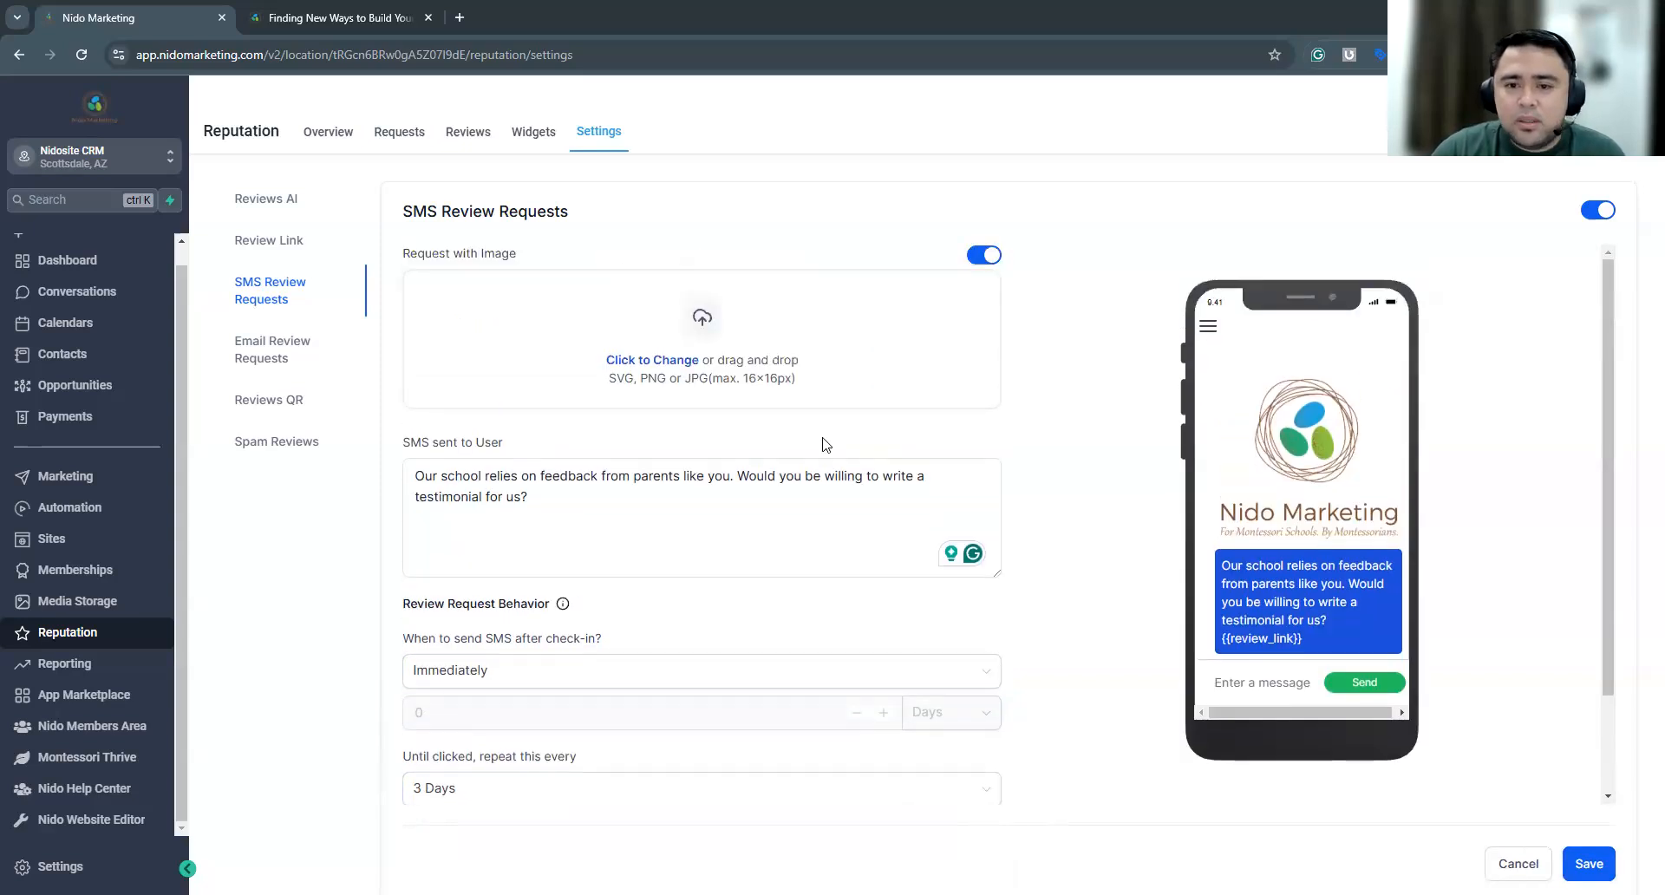
left_click_drag(412, 213, 596, 221)
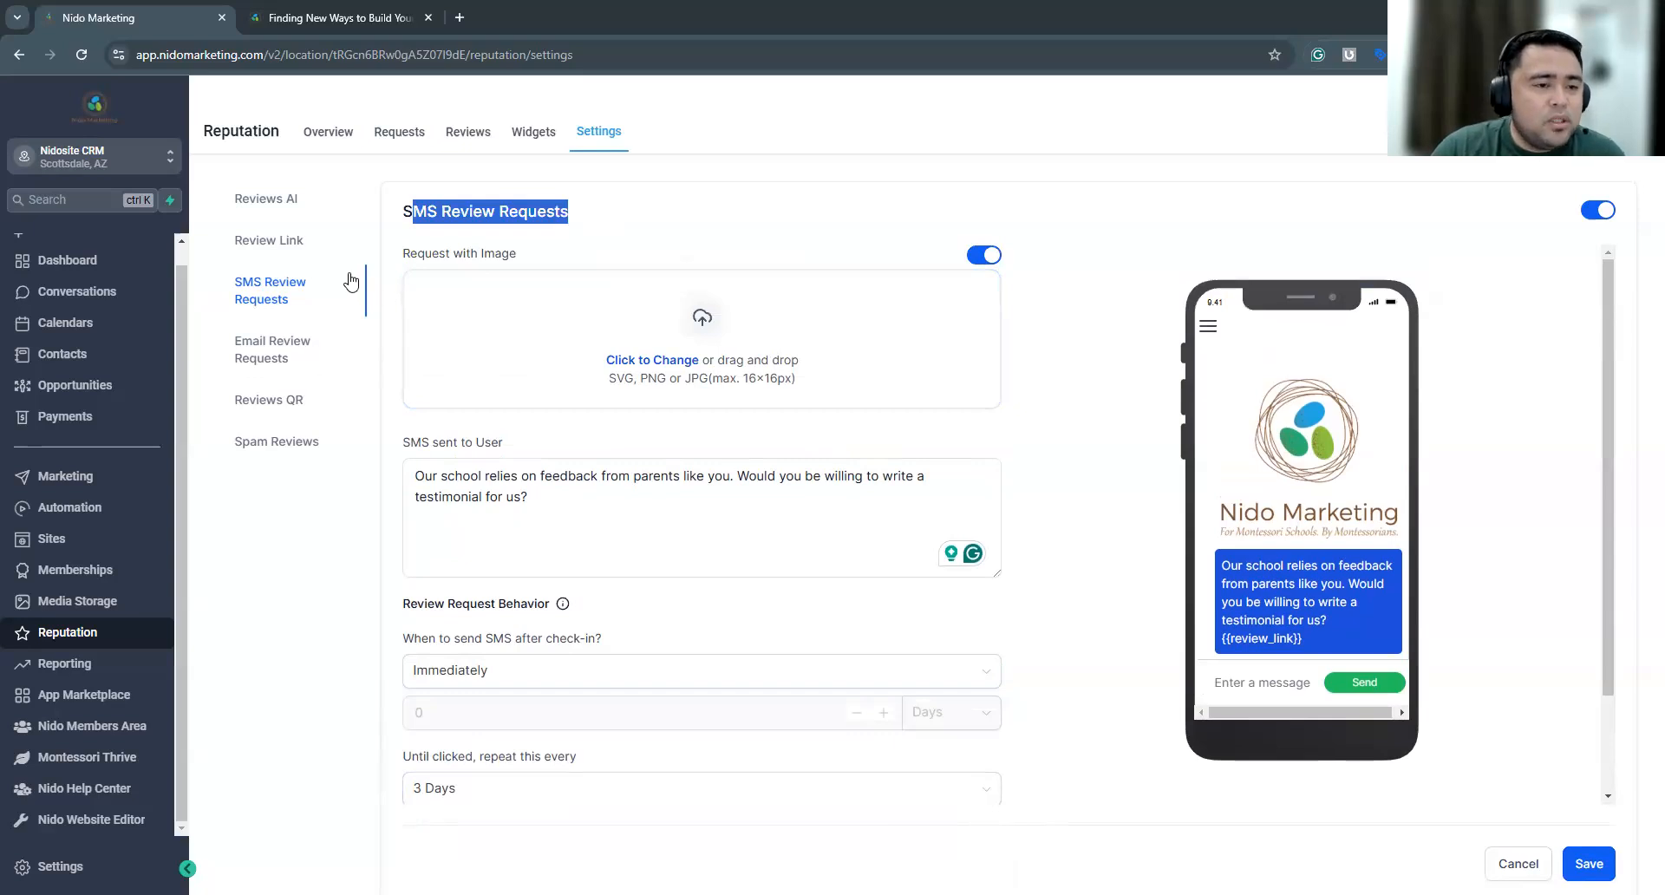
Open the email review request settings and examine the subject line and the send time options after check-in
left_click(266, 343)
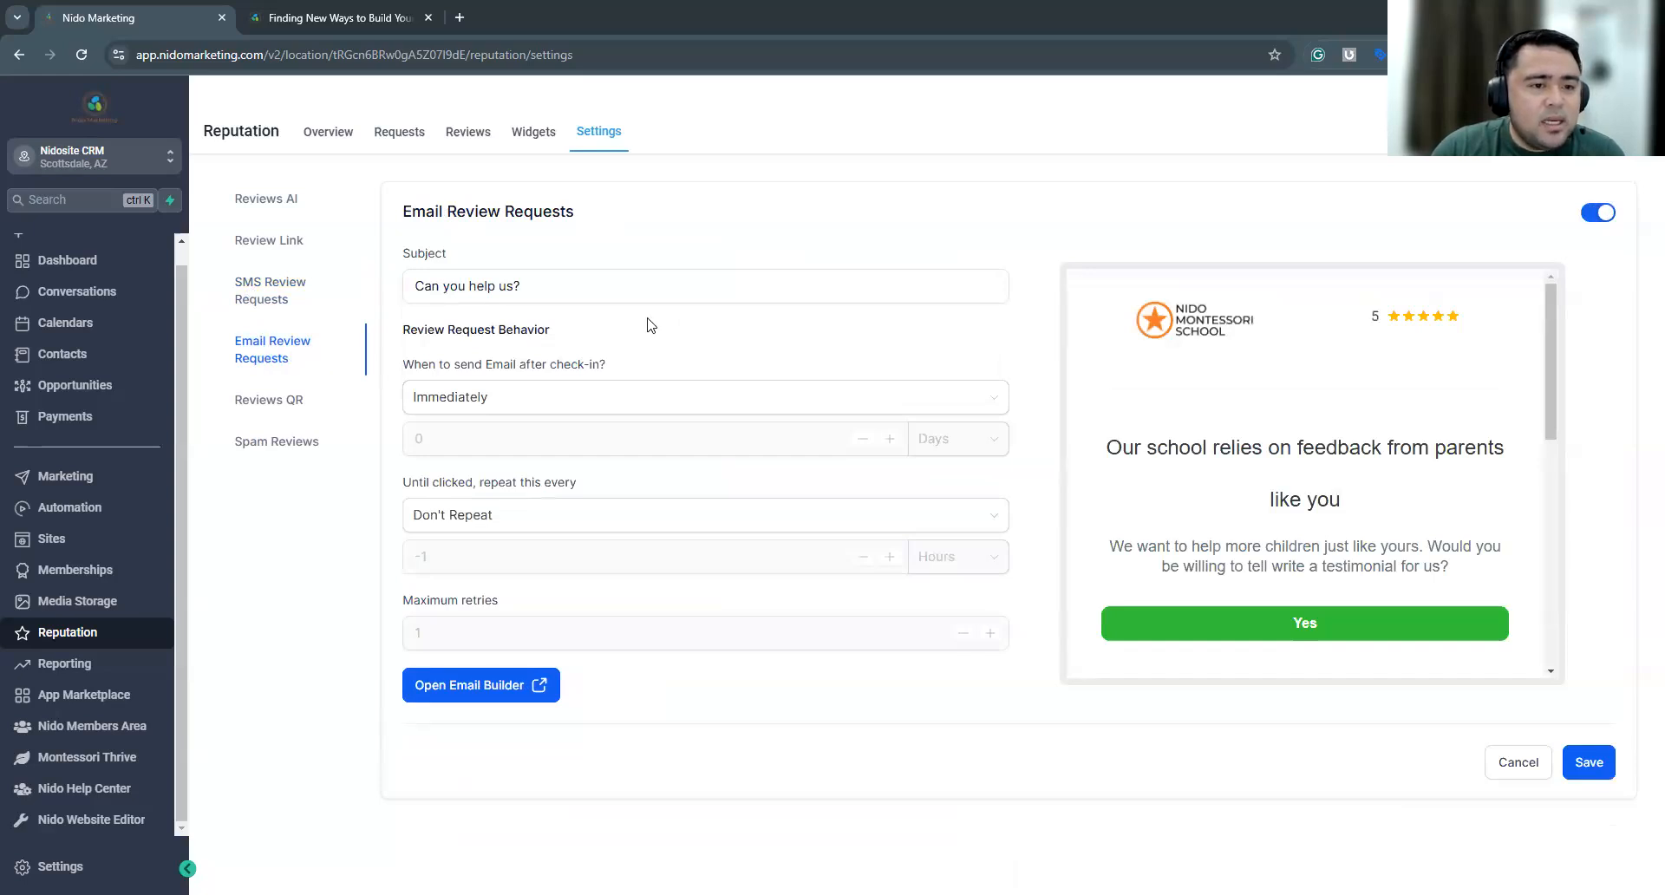
left_click_drag(522, 286, 397, 286)
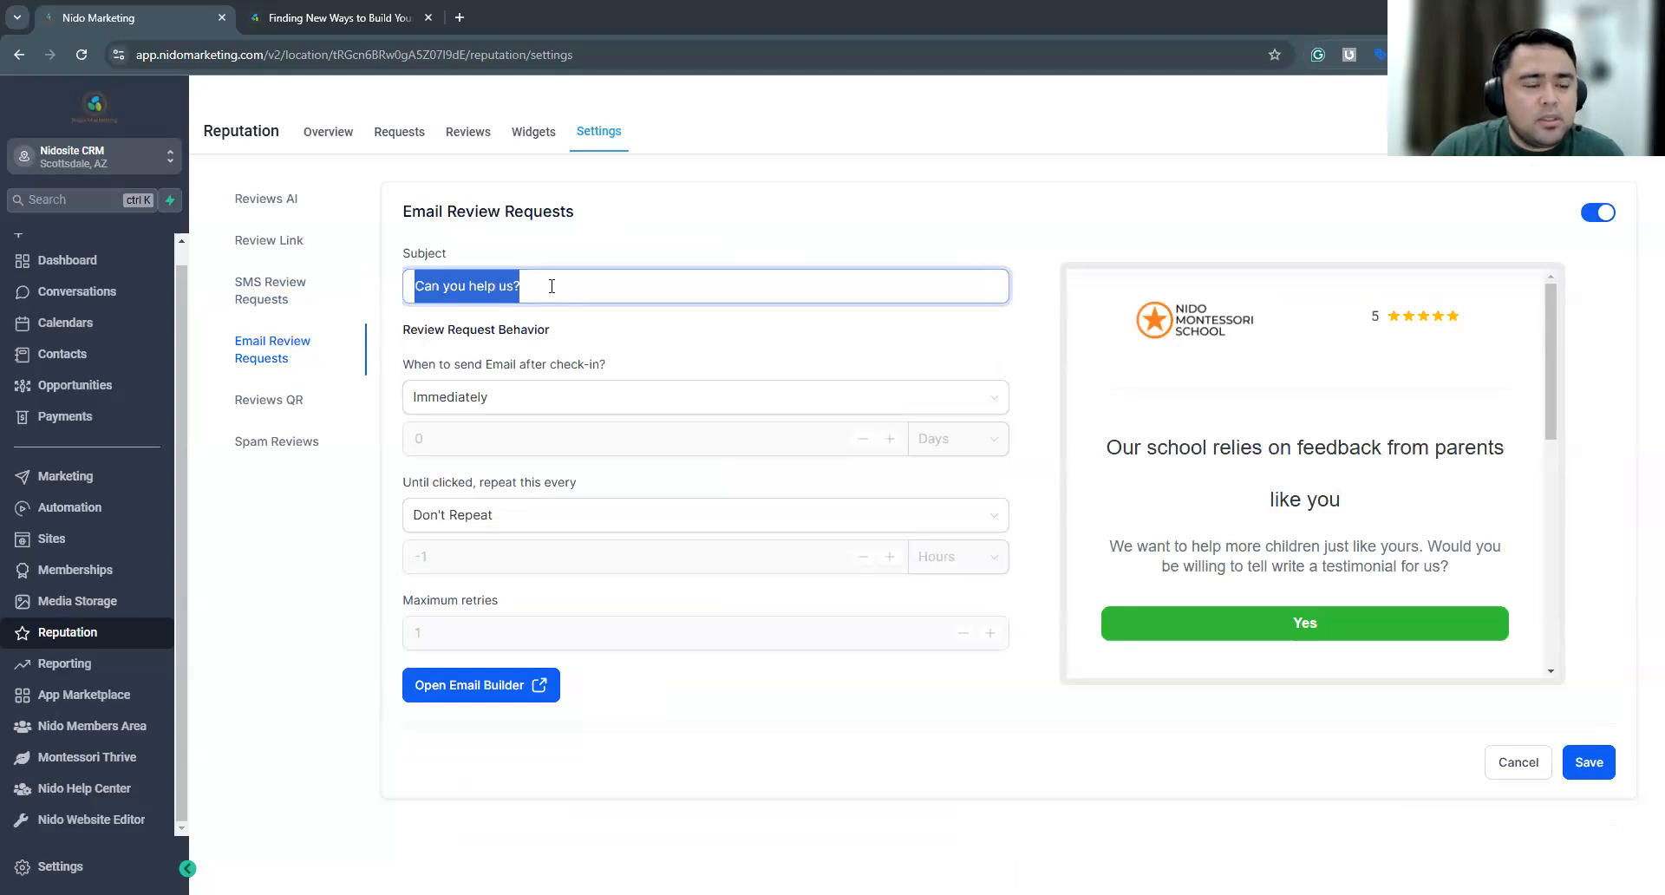
left_click(538, 264)
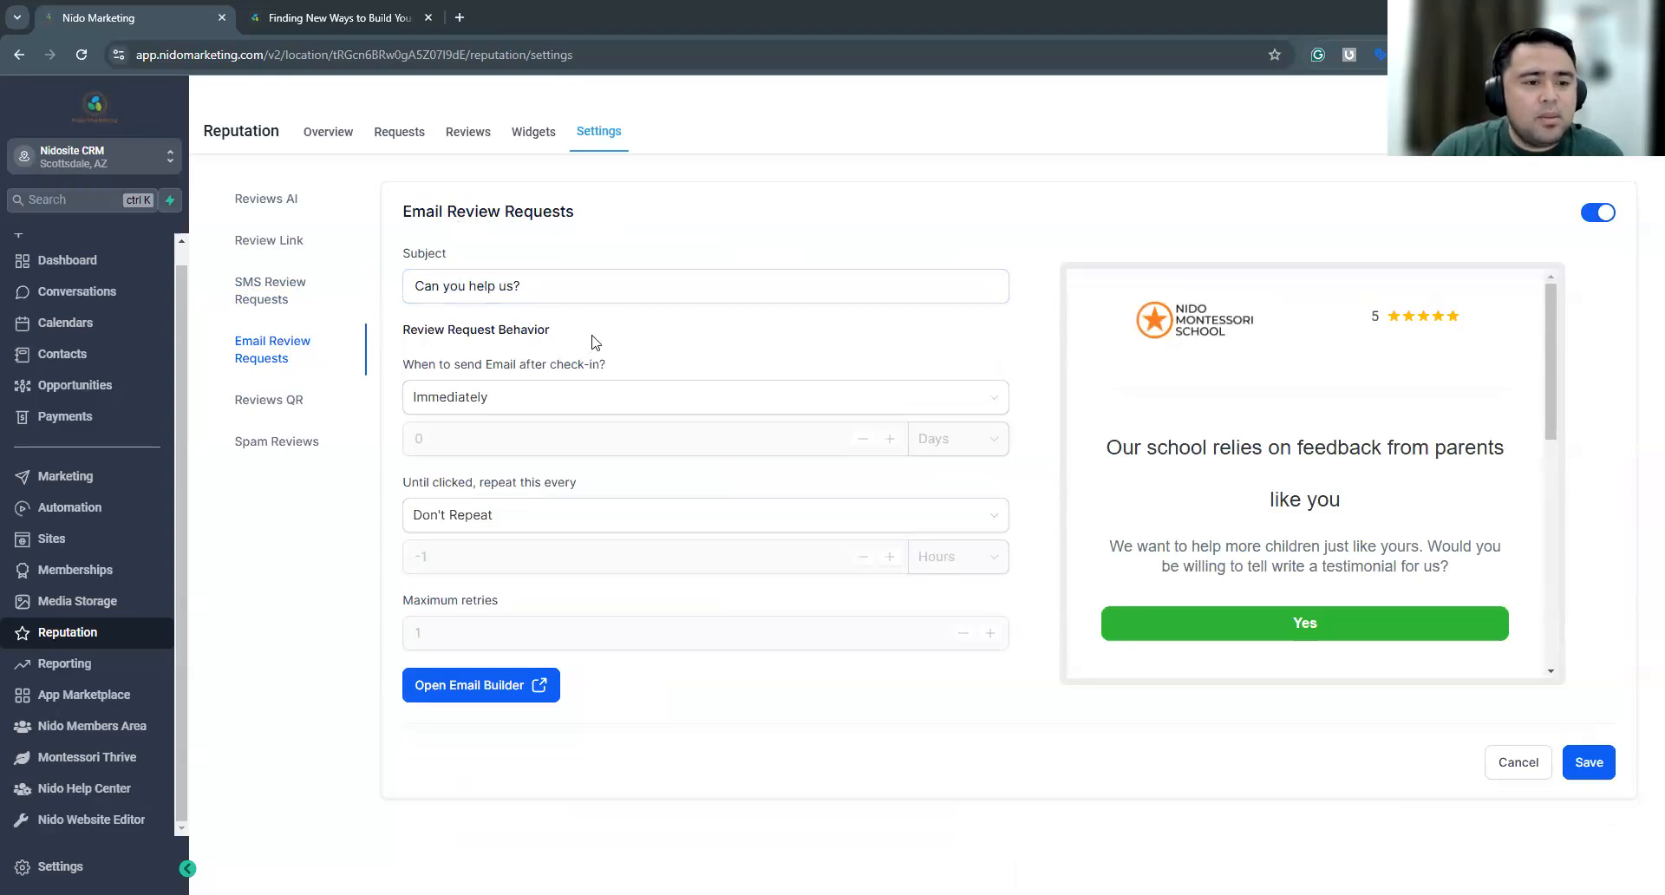
left_click_drag(417, 330, 588, 331)
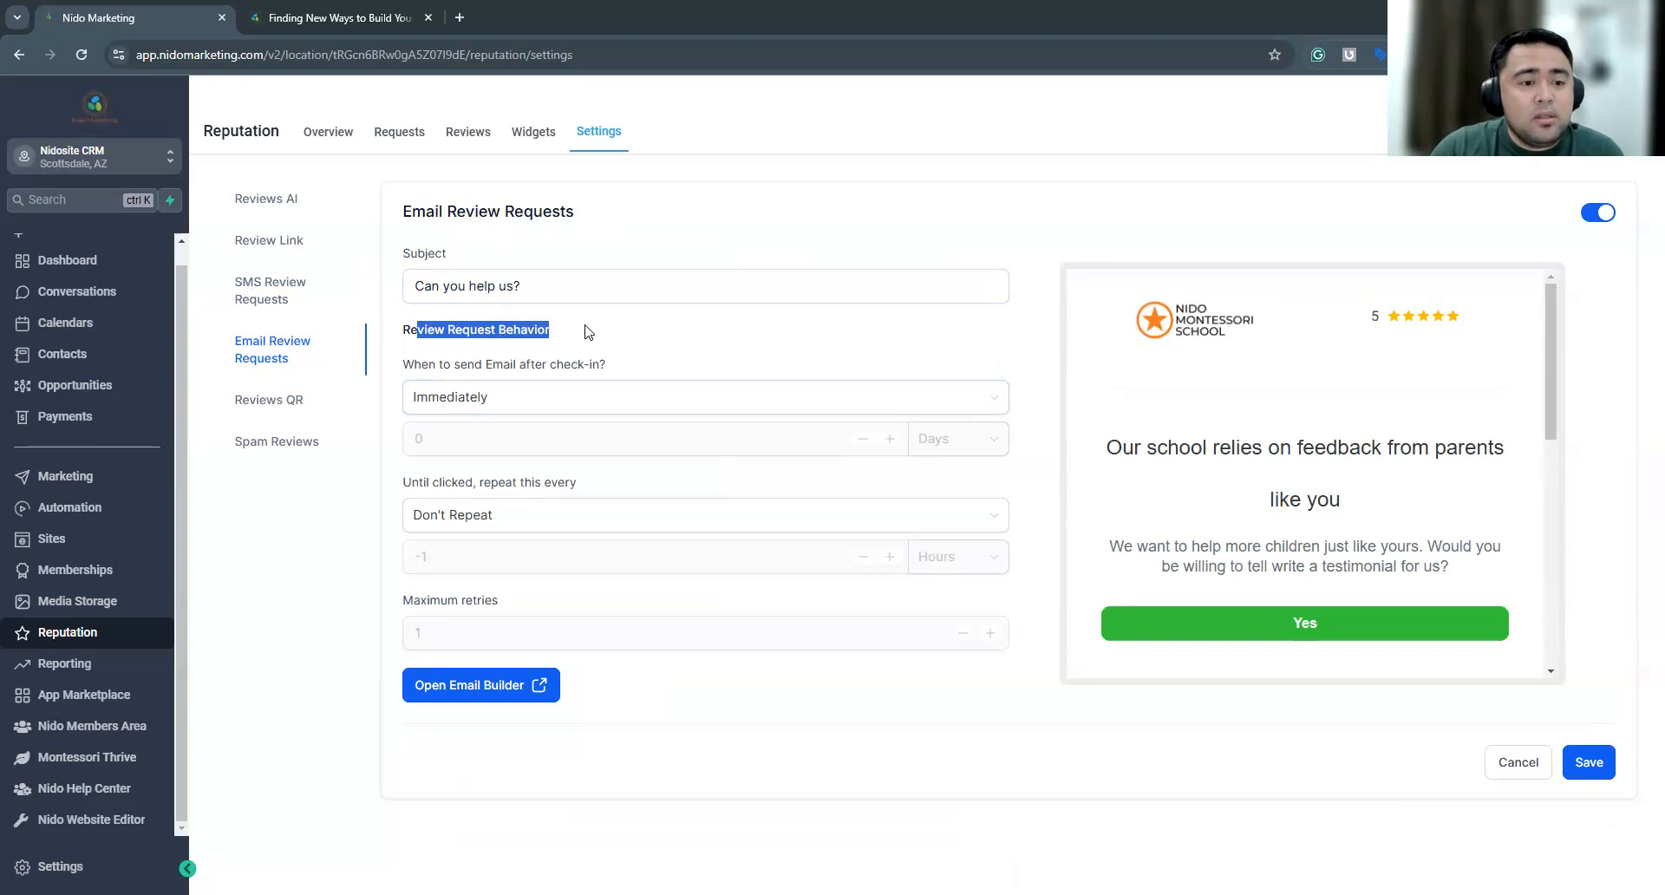
left_click(548, 396)
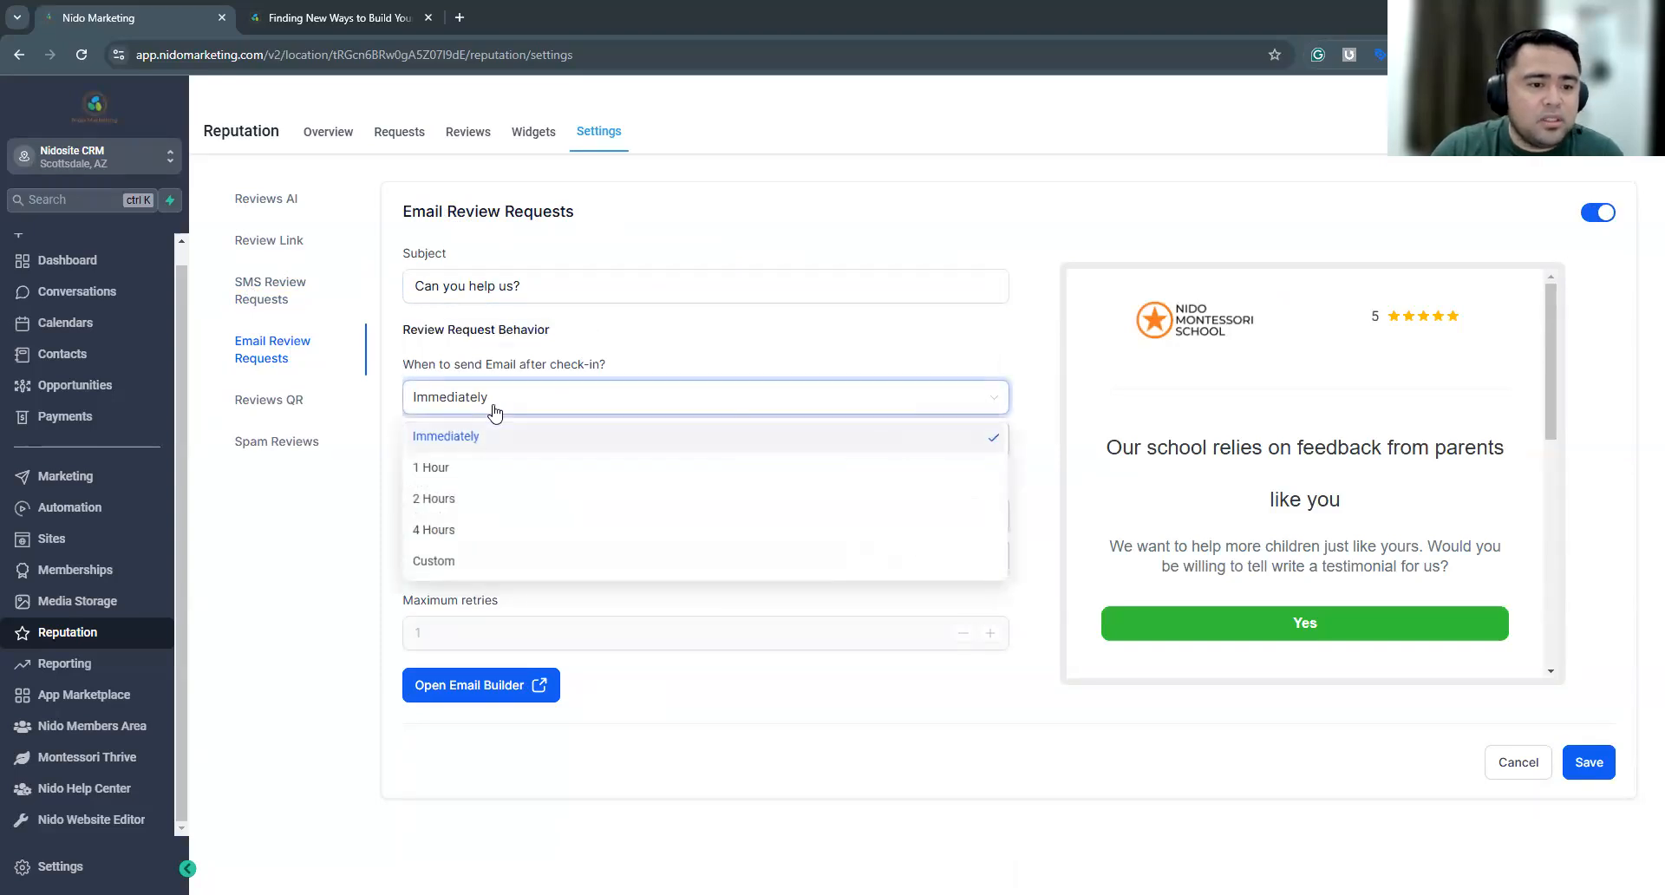
left_click(484, 442)
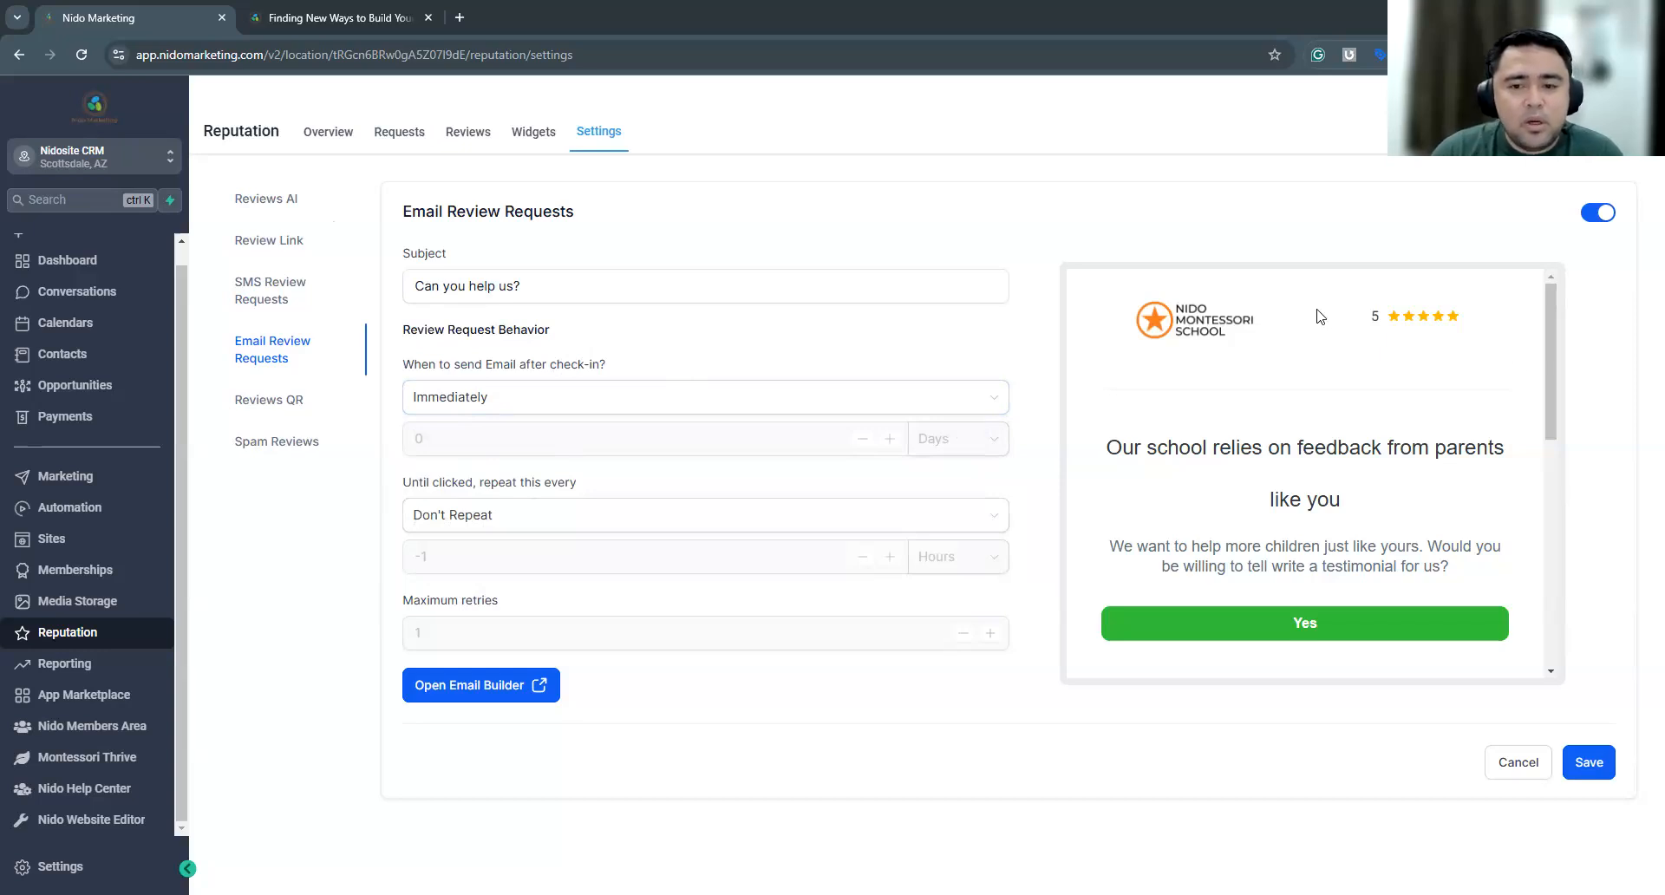
Look through the review email preview and compare the SMS and email review request settings
mouse_move(1551, 370)
left_mouse_down()
mouse_move(1552, 555)
mouse_move(1554, 341)
mouse_move(1545, 489)
mouse_move(1346, 526)
left_mouse_up()
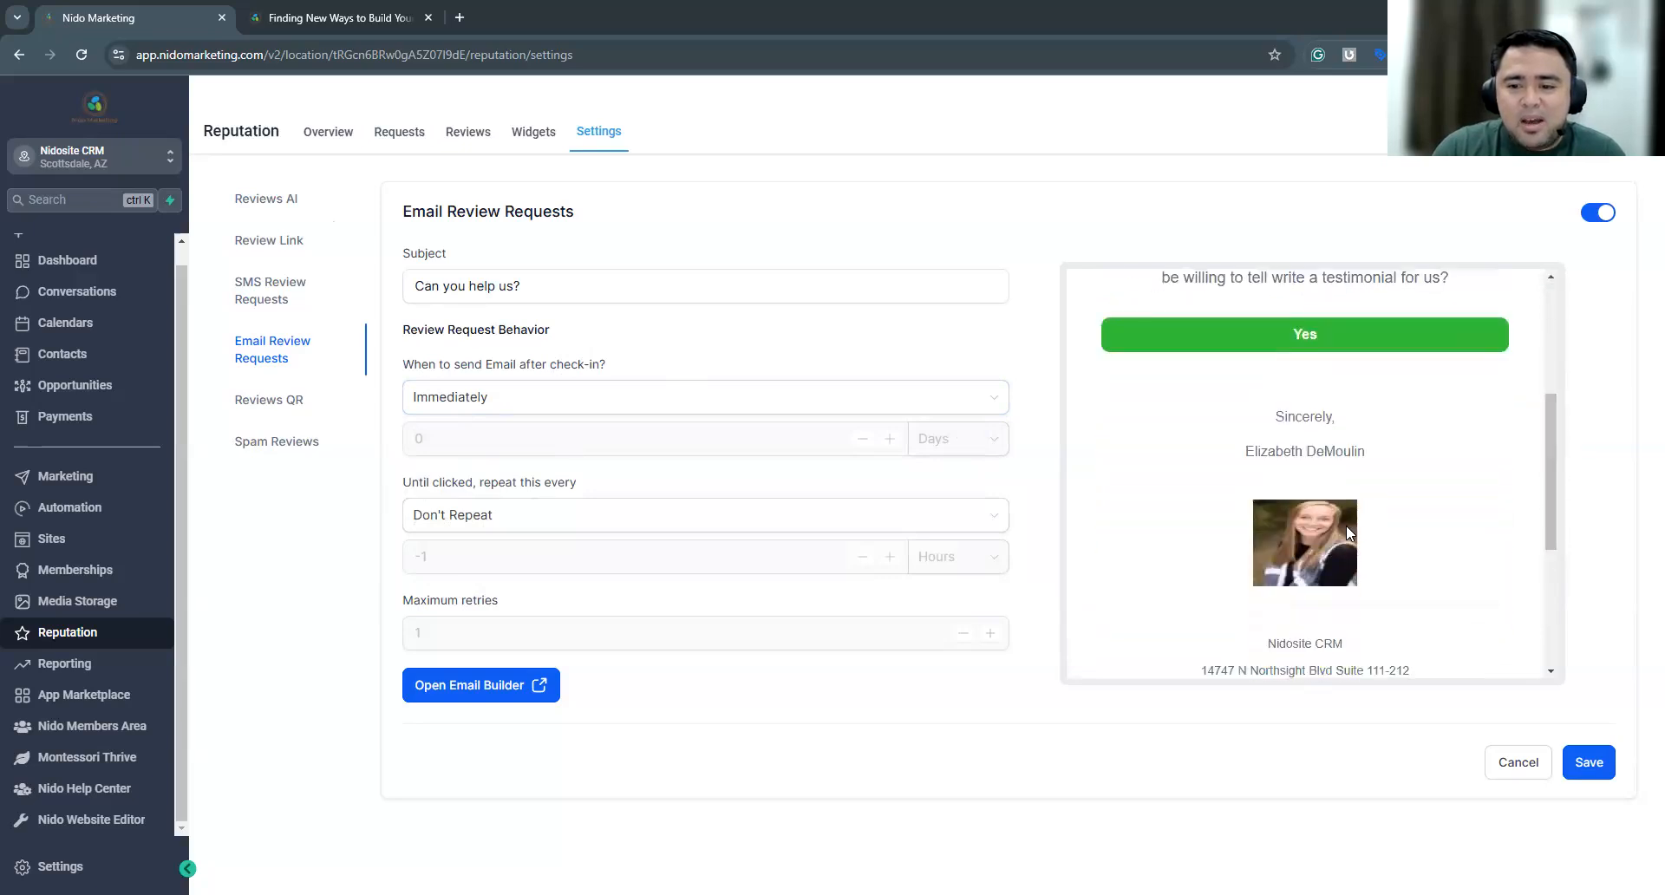
left_click_drag(1550, 485, 1552, 364)
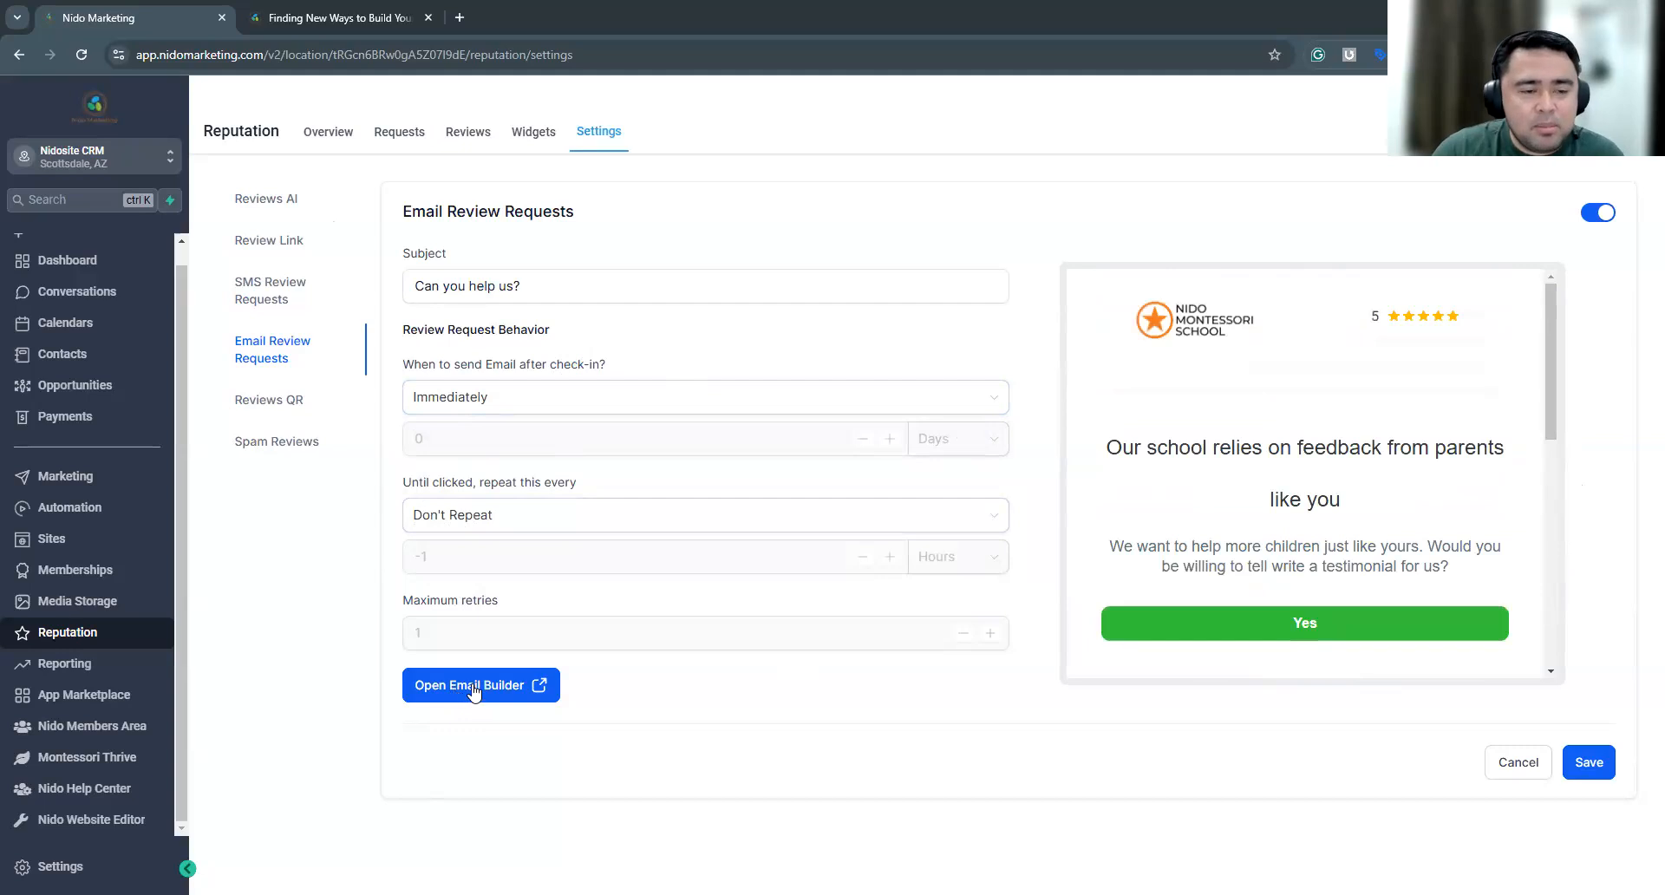
left_click(271, 292)
left_click(274, 345)
left_click(273, 294)
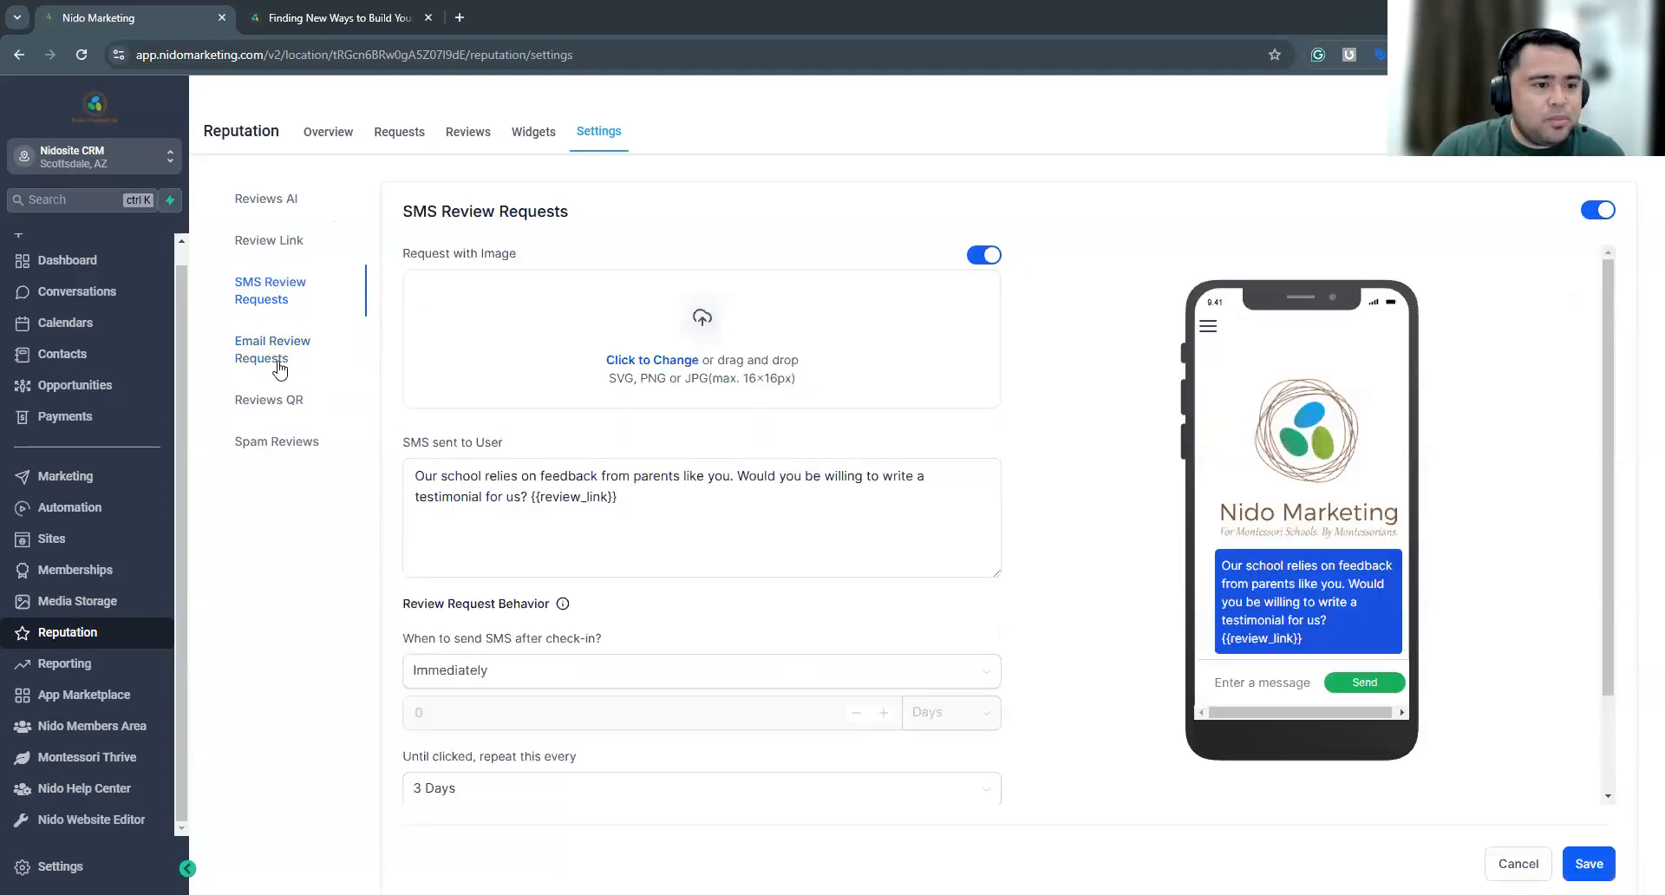
left_click(276, 363)
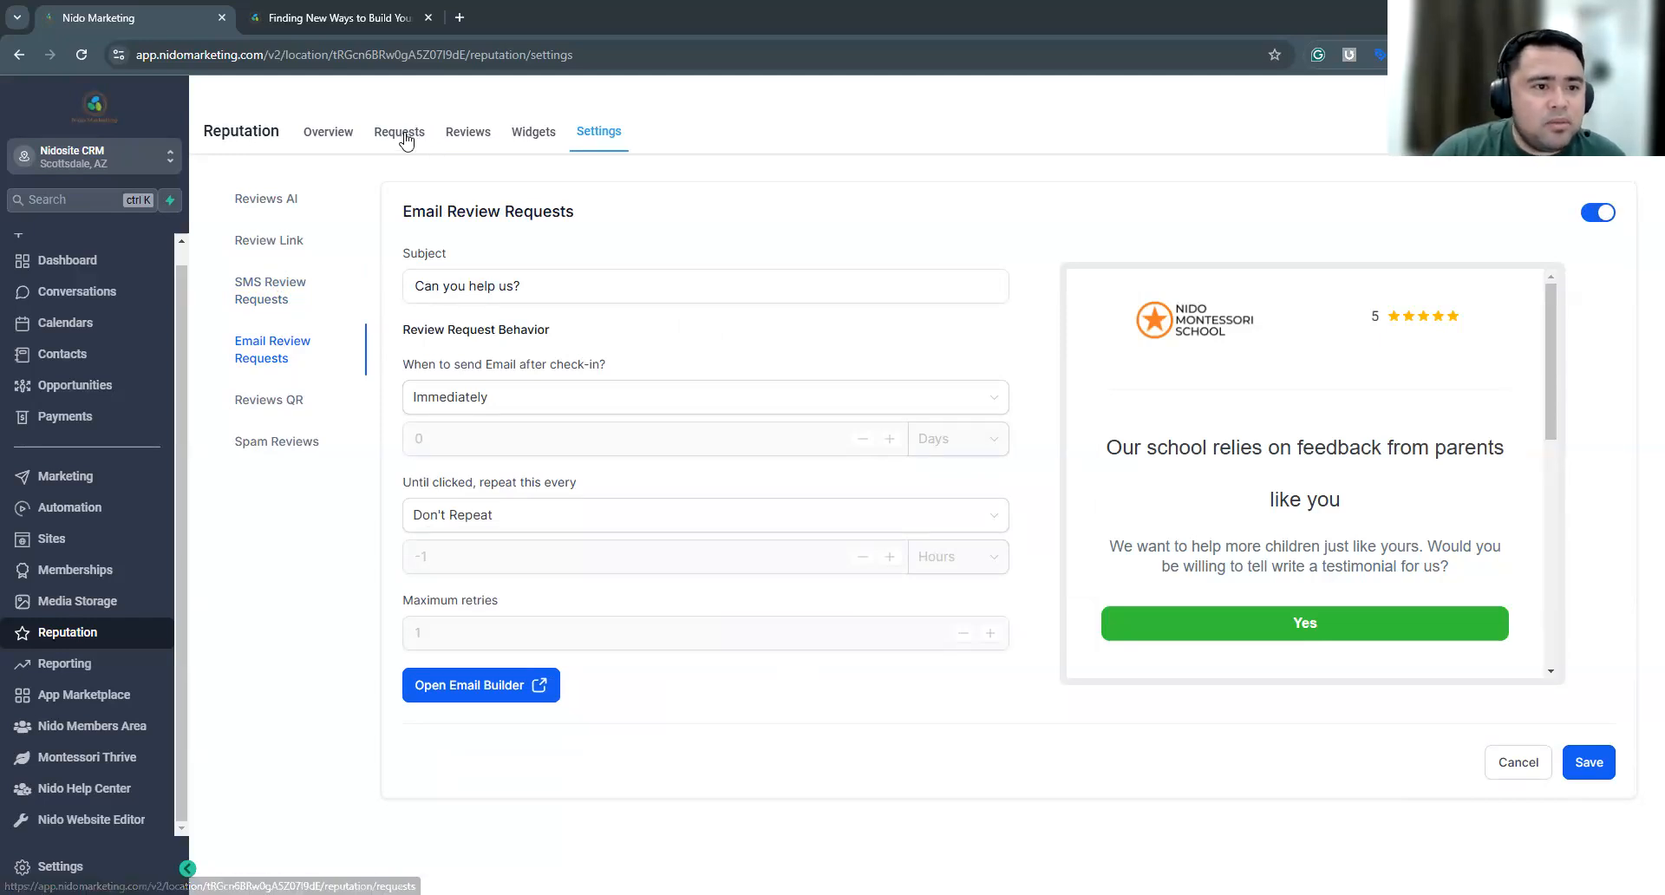
Open a new review request from the Requests page, search its contacts for "test", examine the phone and email fields, and close the form
left_click(407, 142)
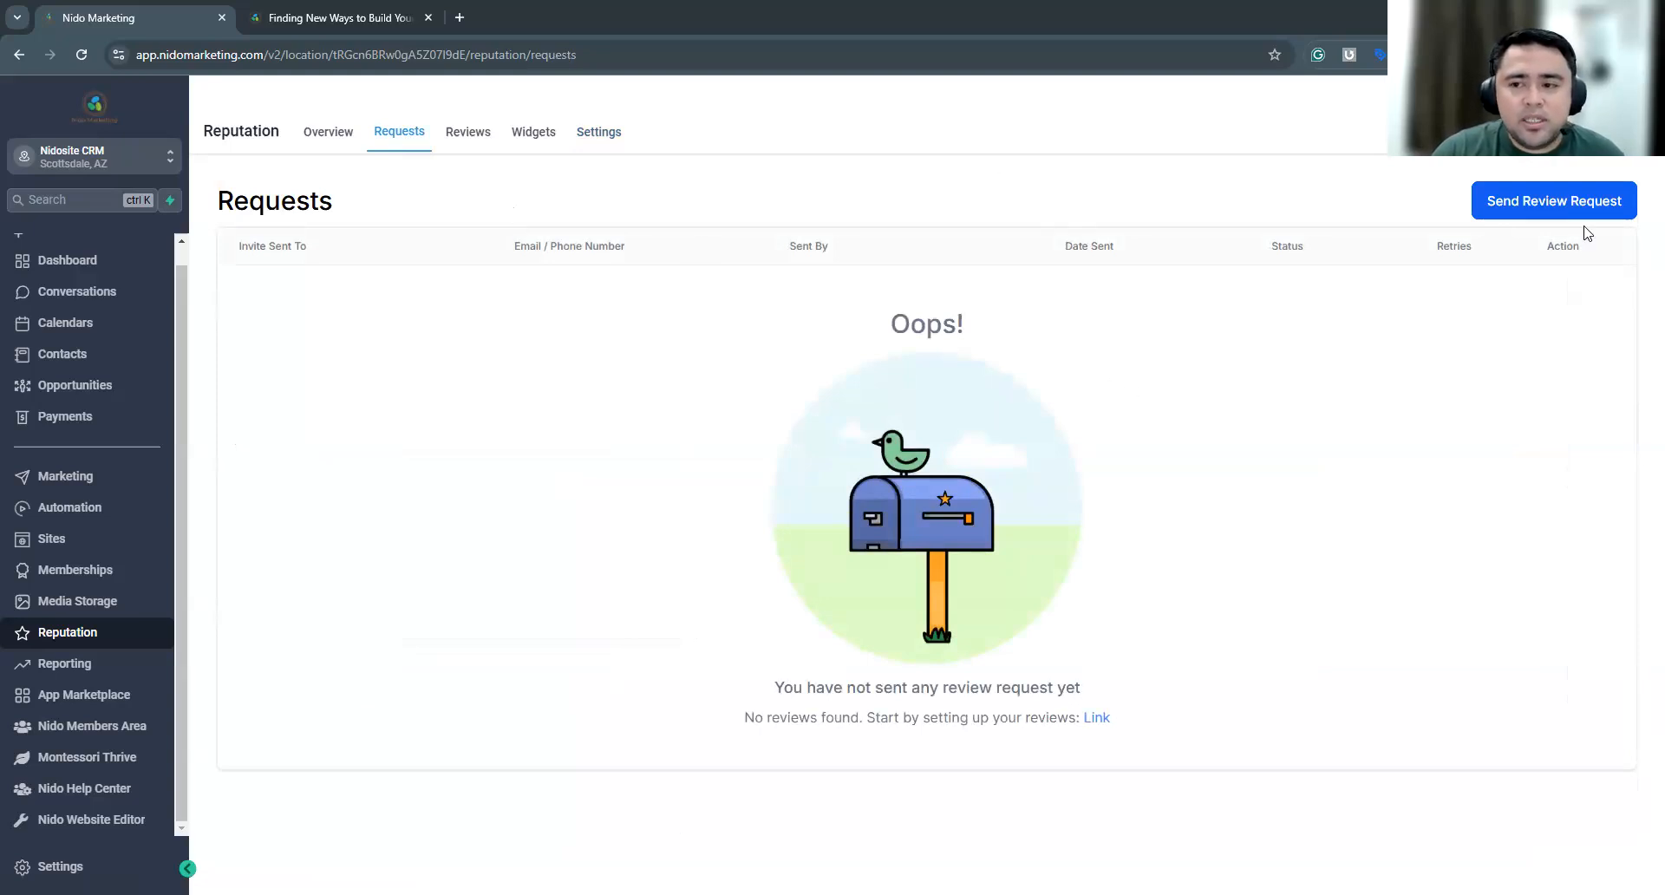
left_click(1571, 204)
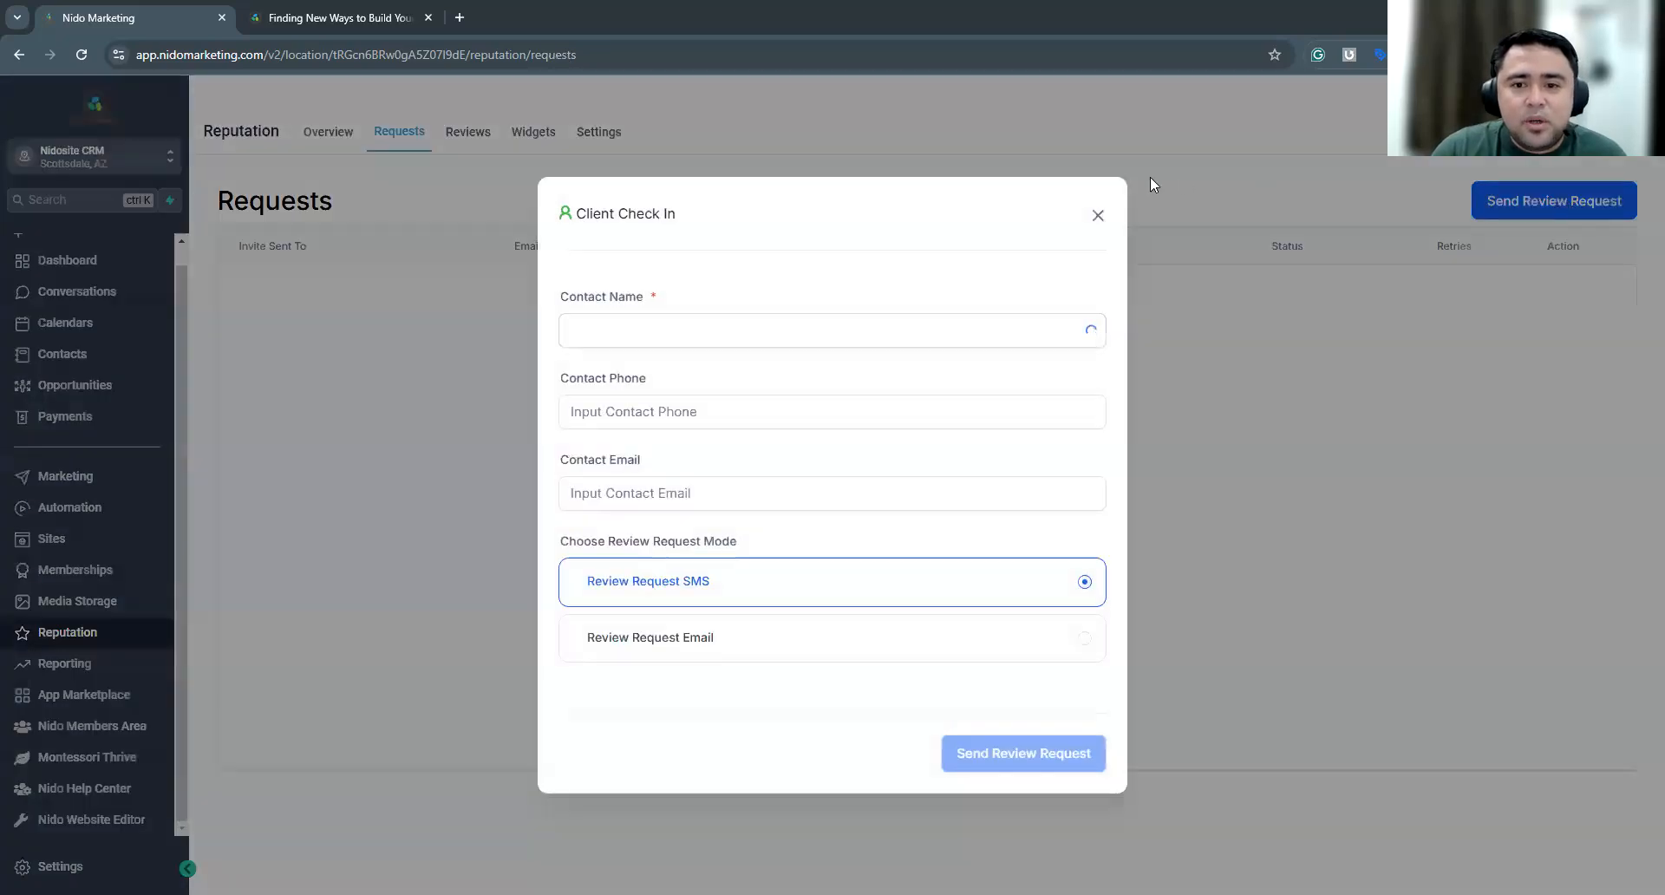
left_click(690, 326)
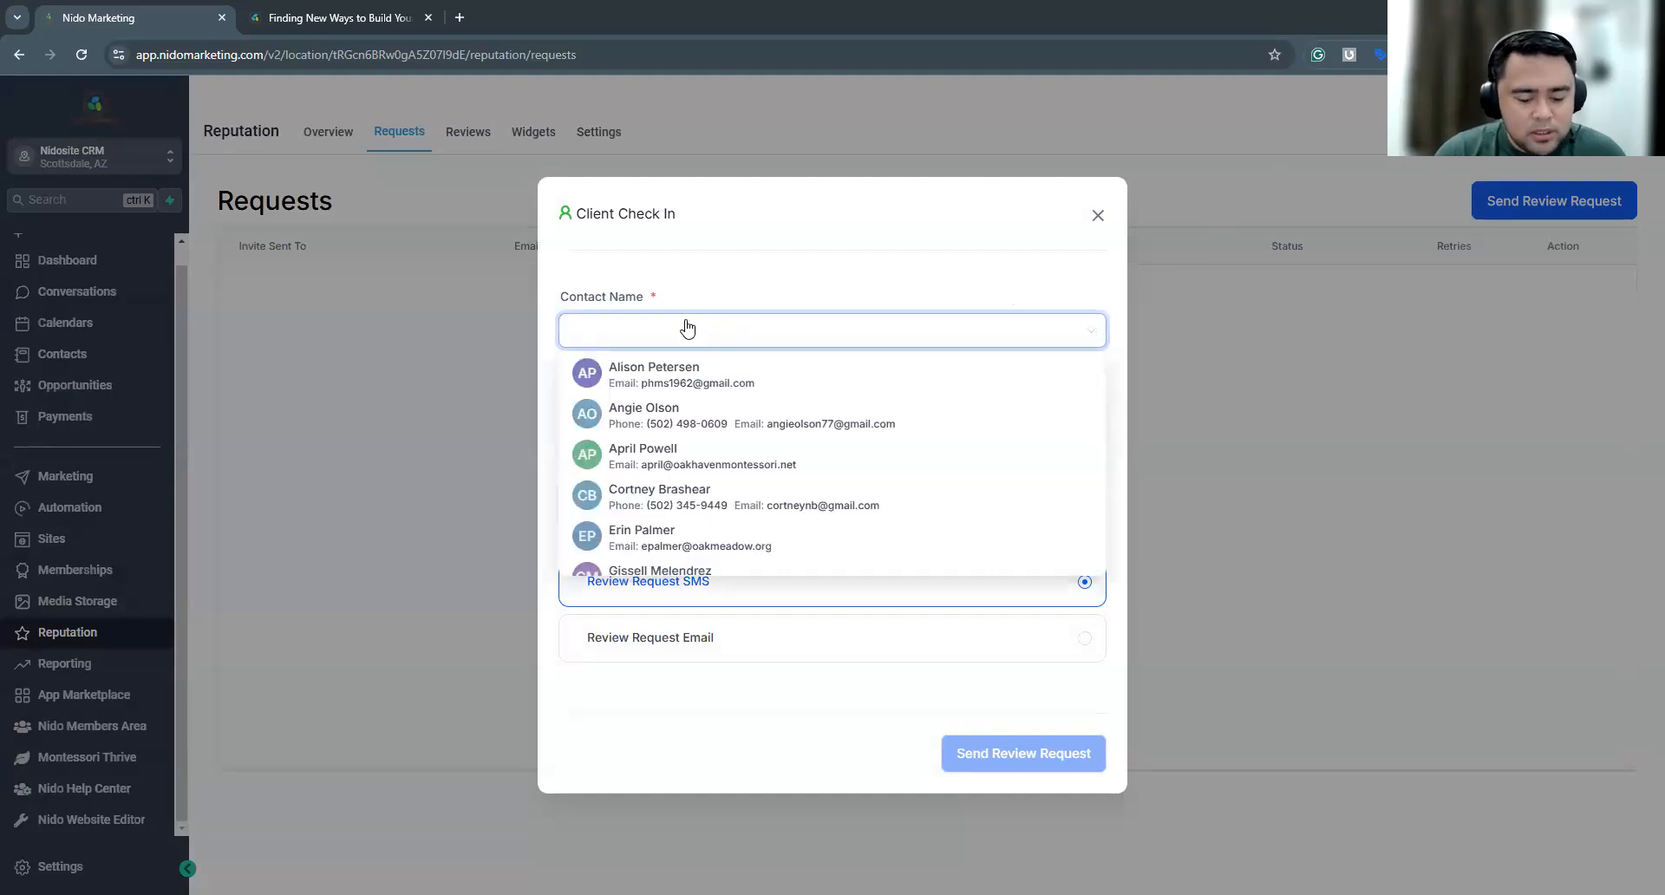
type("test")
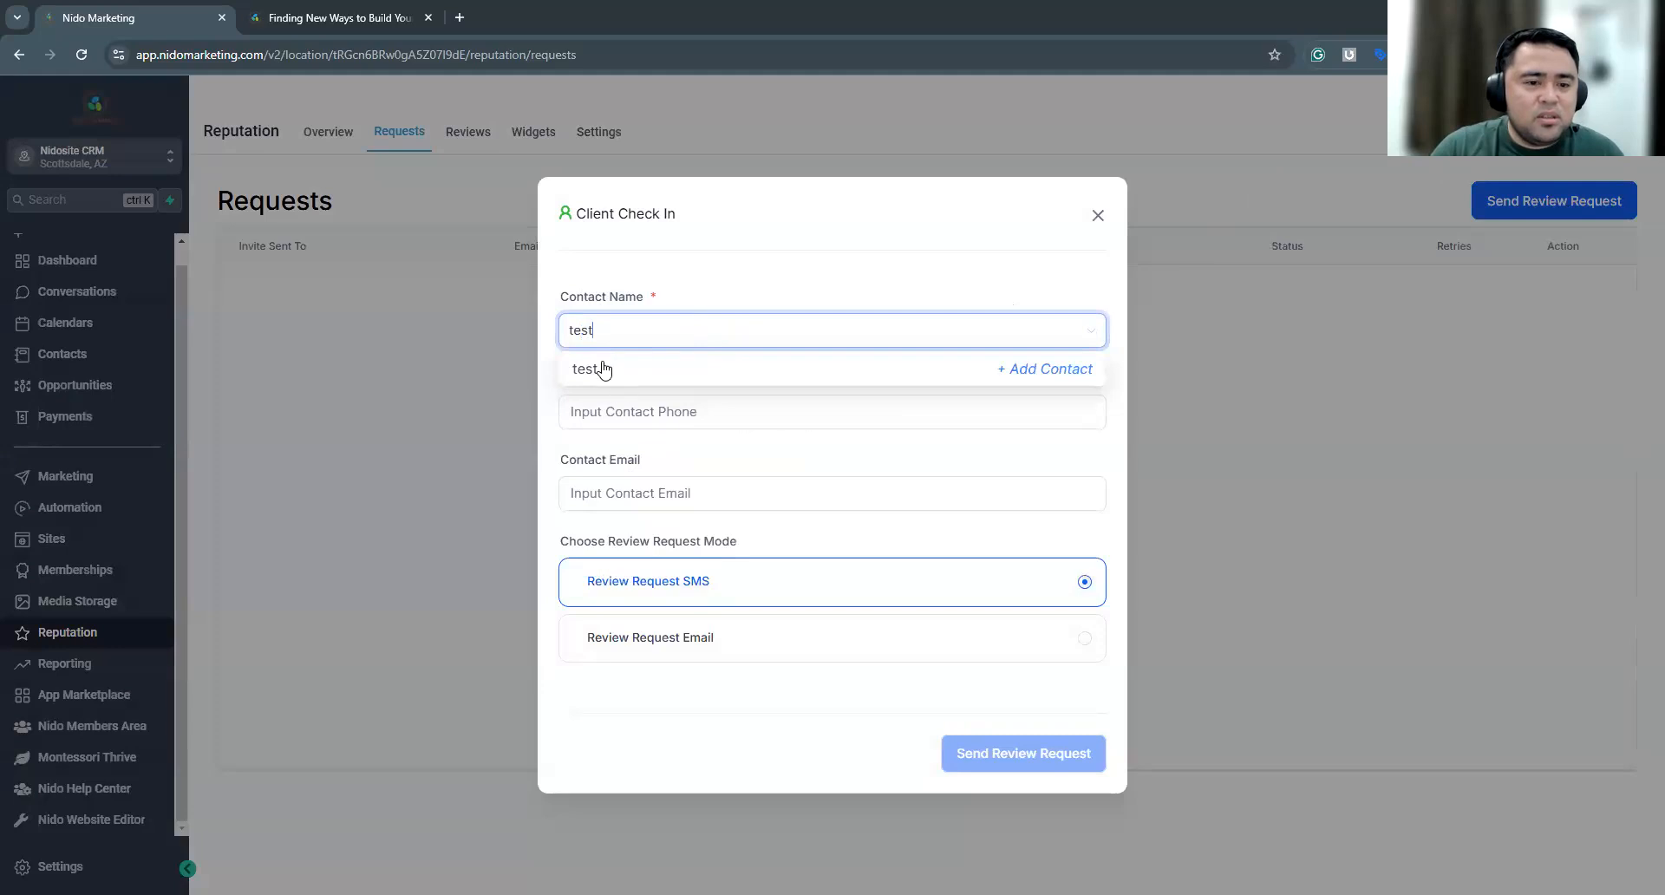
left_click(756, 264)
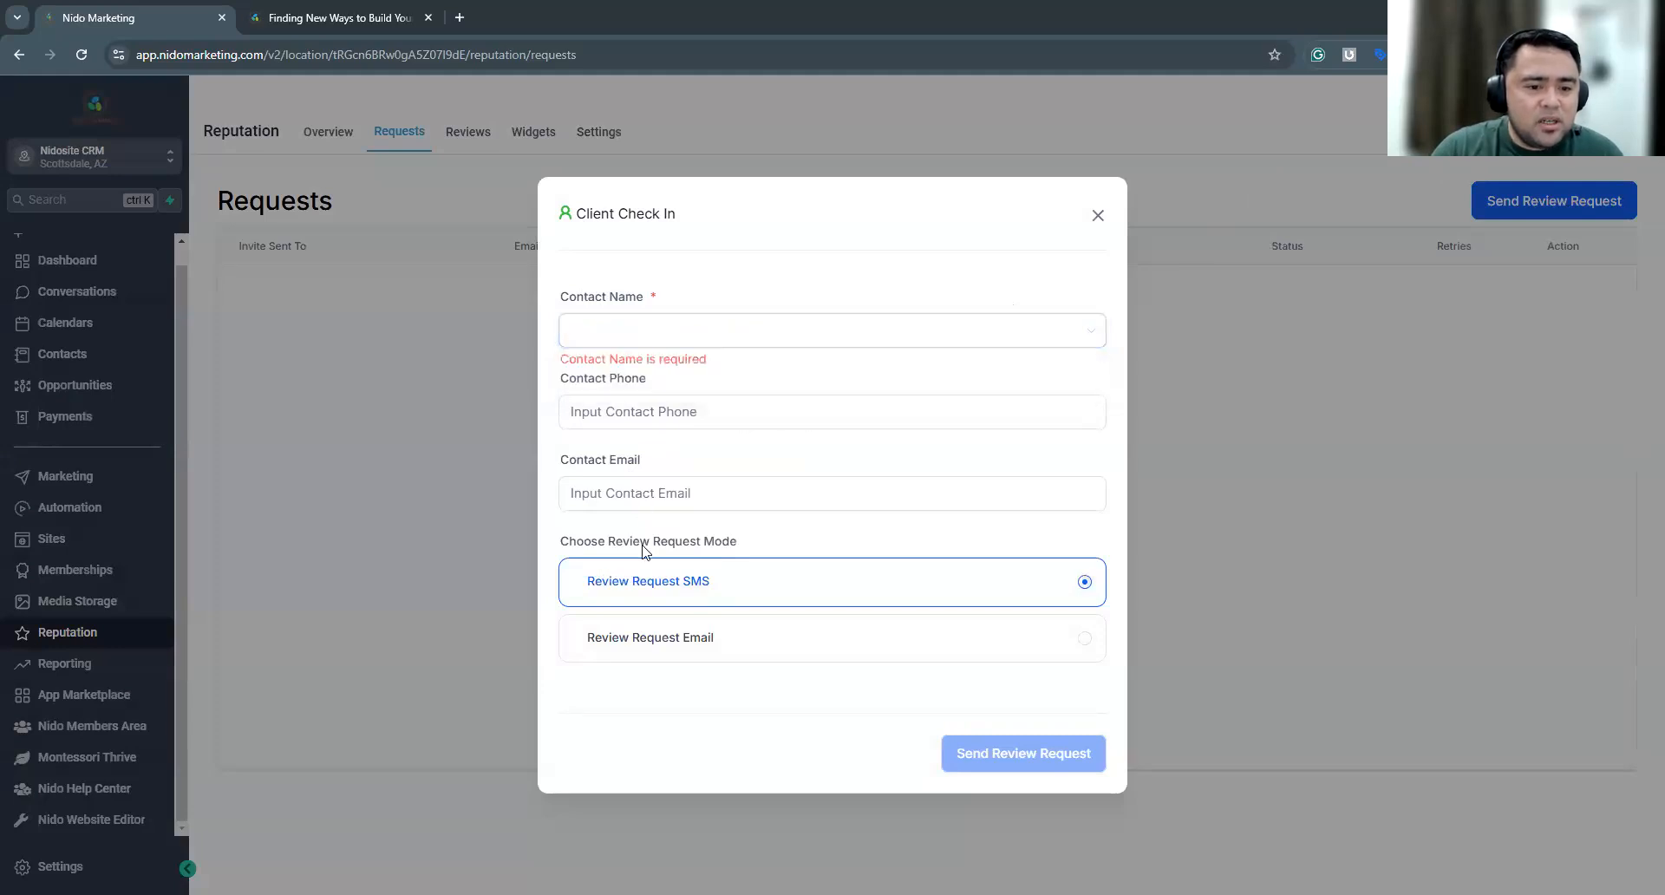
left_click(628, 410)
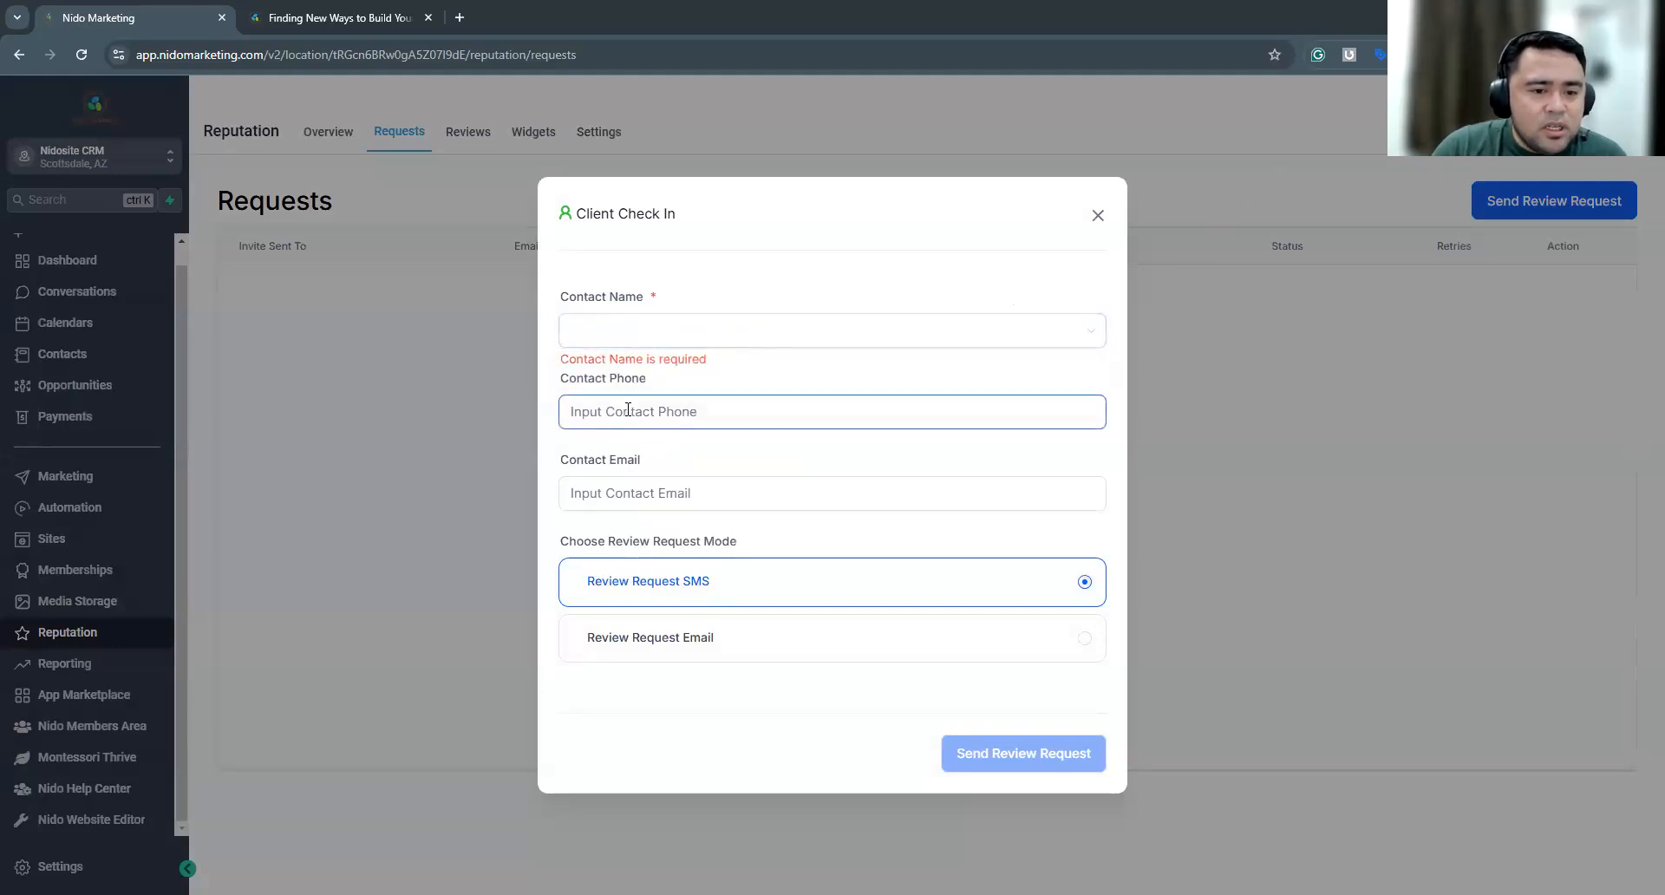
left_click(627, 491)
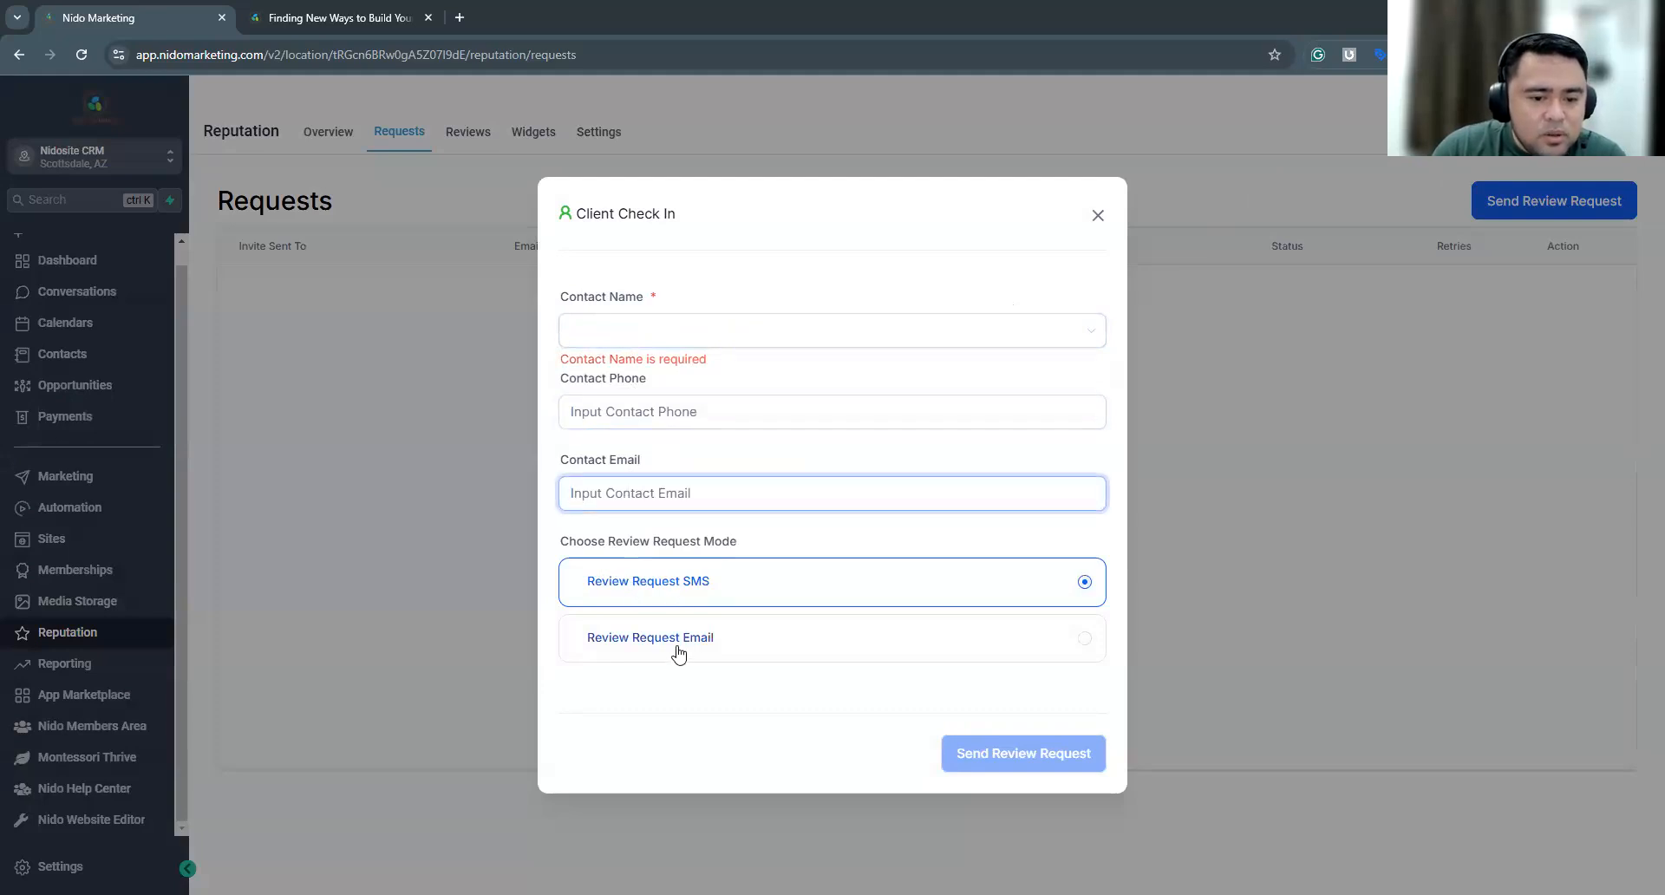
left_click(1099, 216)
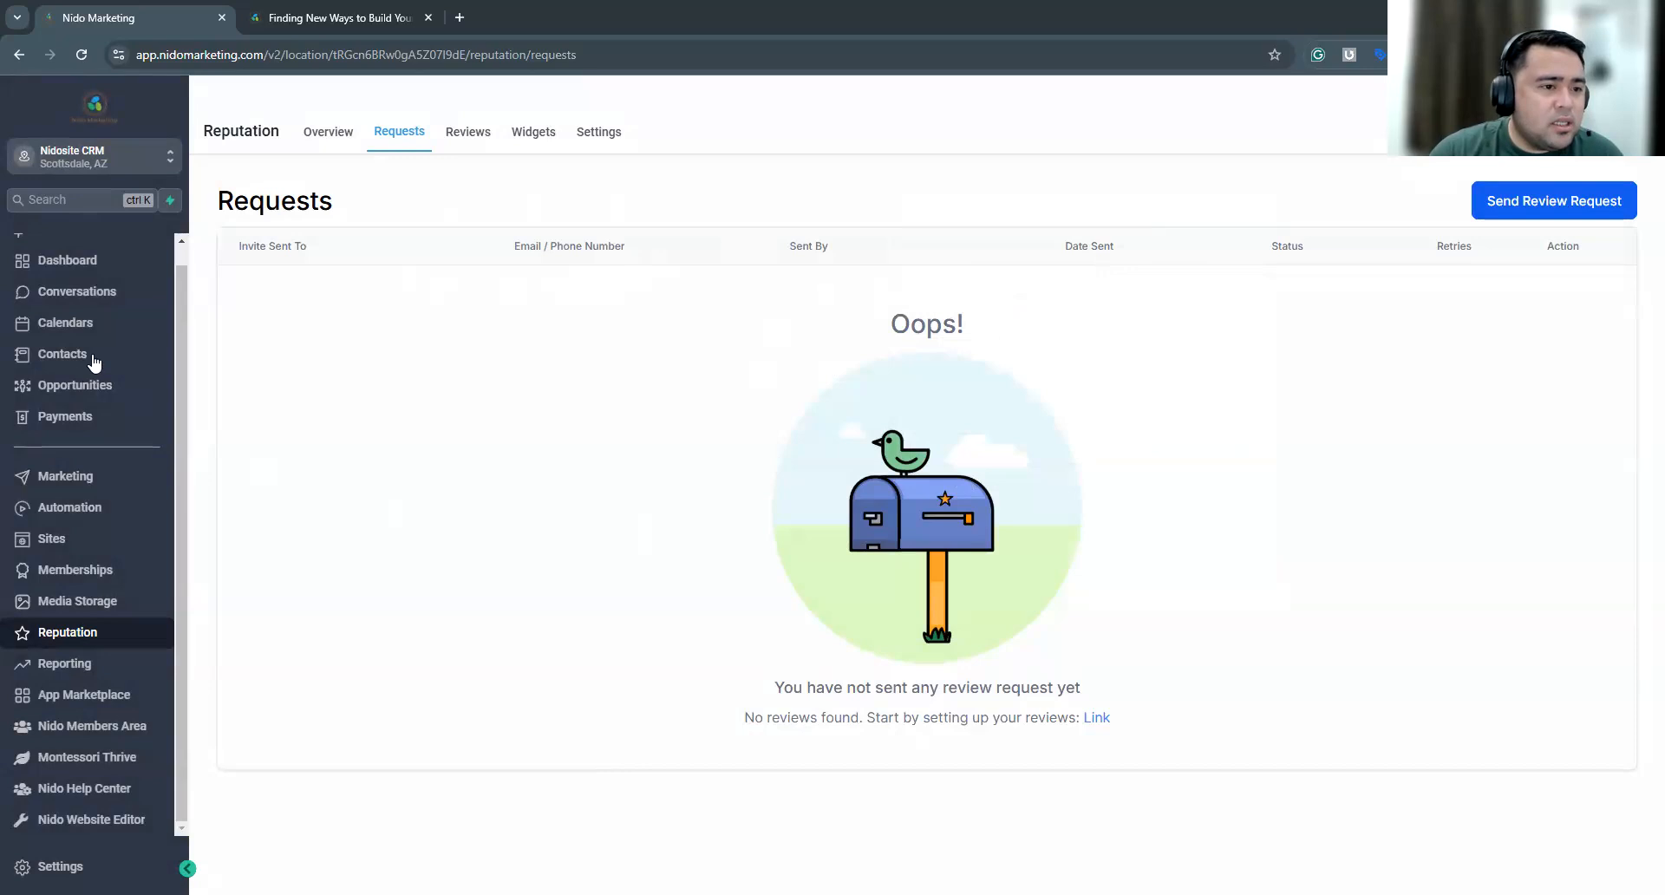
Select all contacts in the Test smart list and proceed with sending them review requests in bulk
left_click(81, 366)
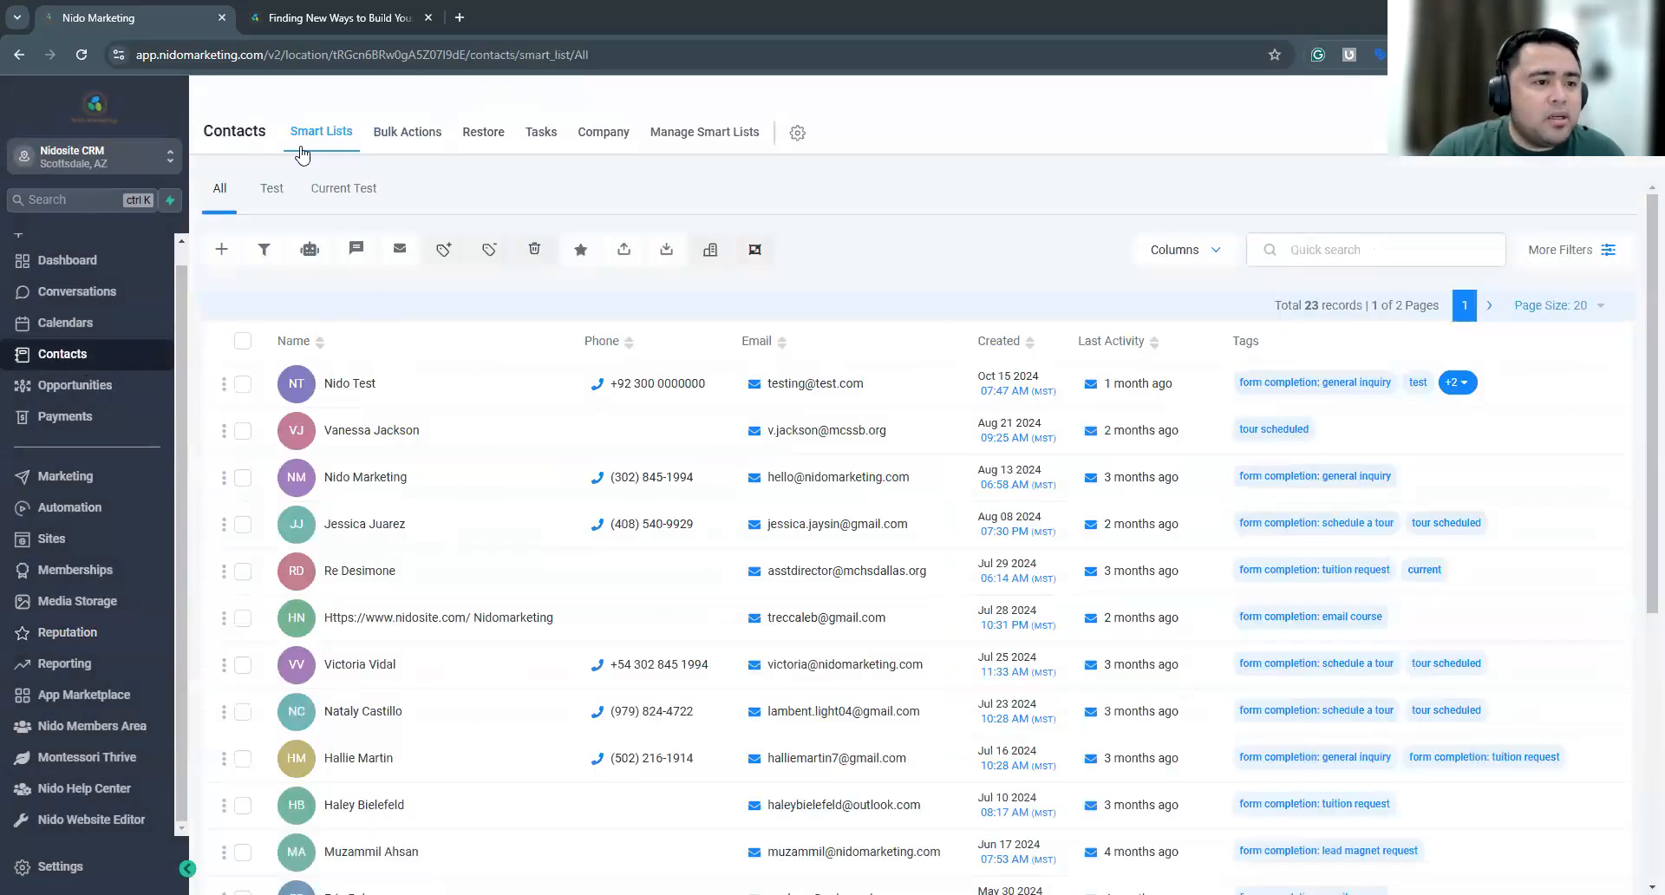
left_click(273, 193)
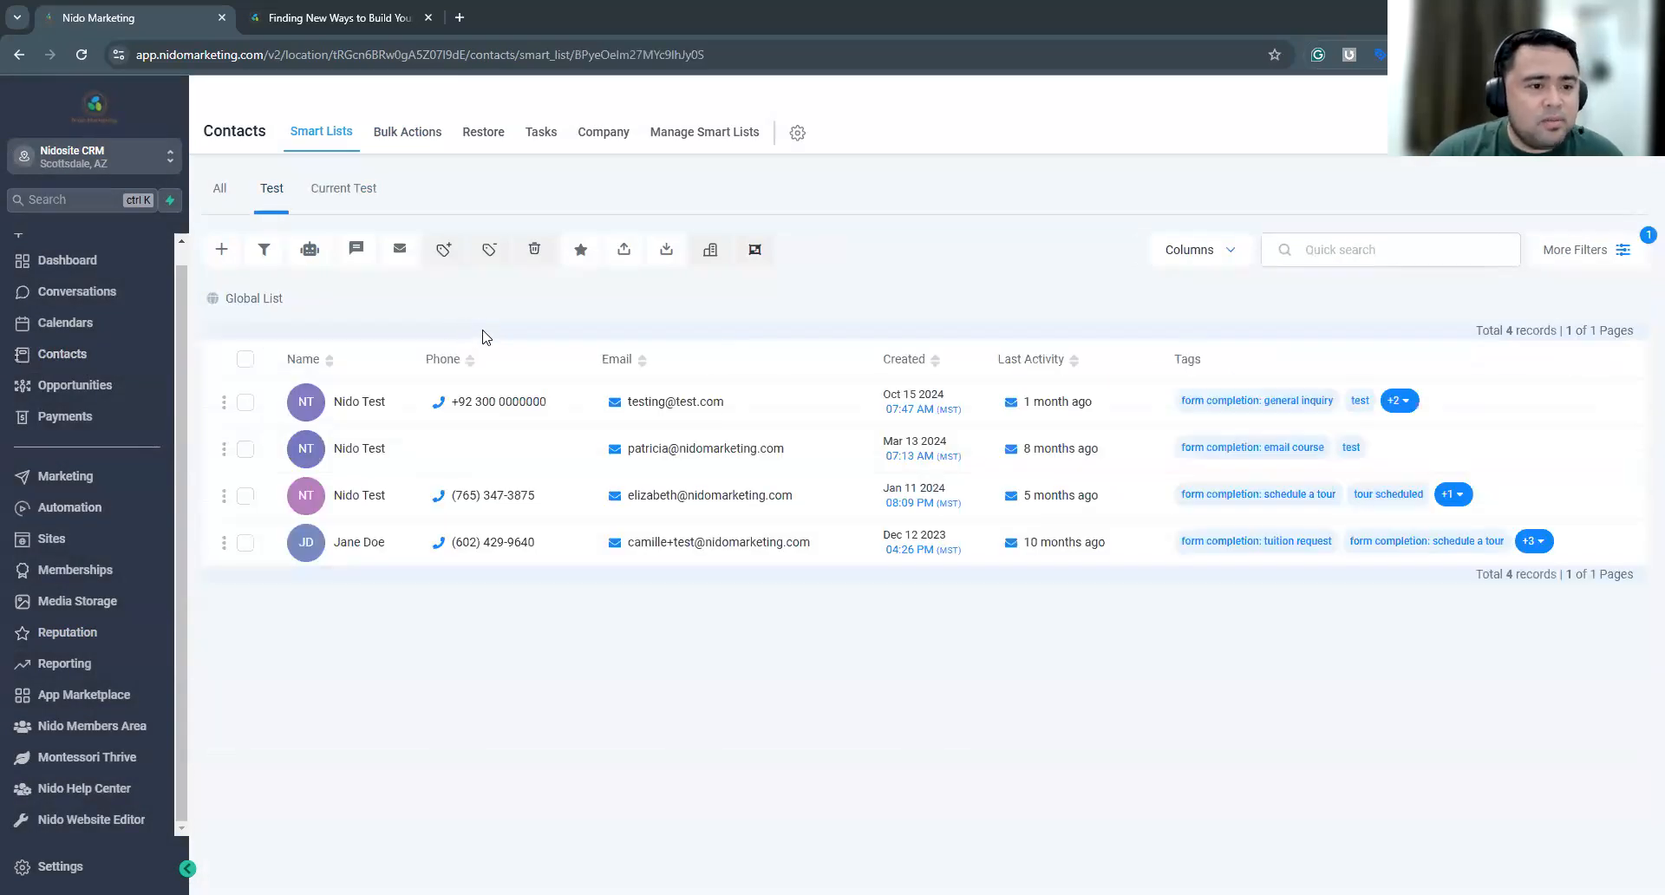
left_click(245, 360)
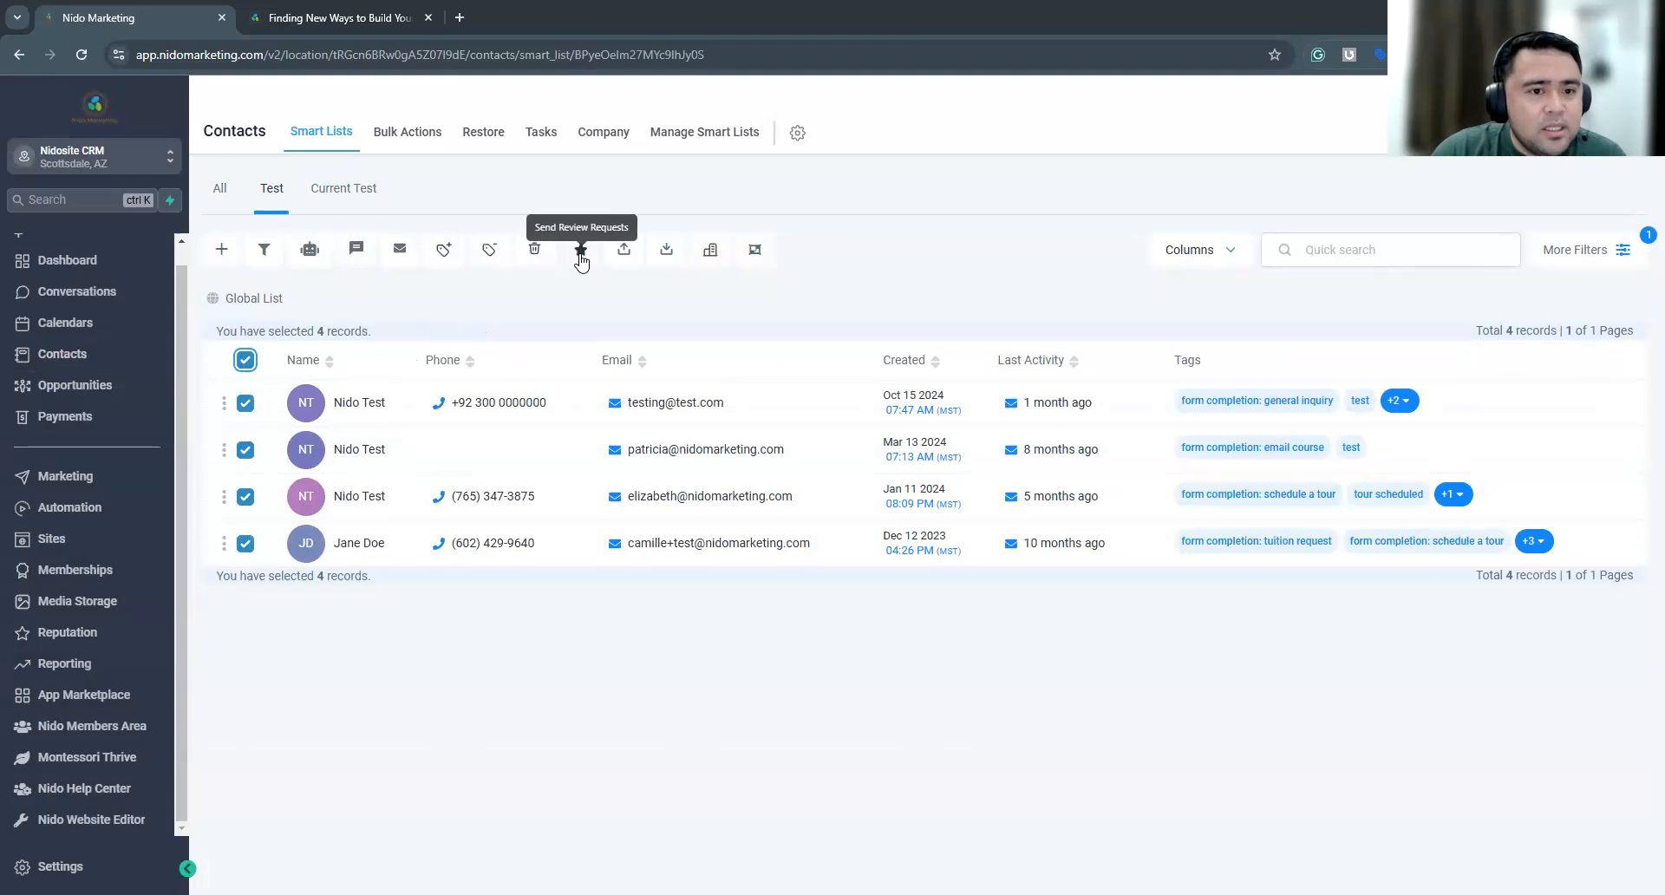
left_click(581, 251)
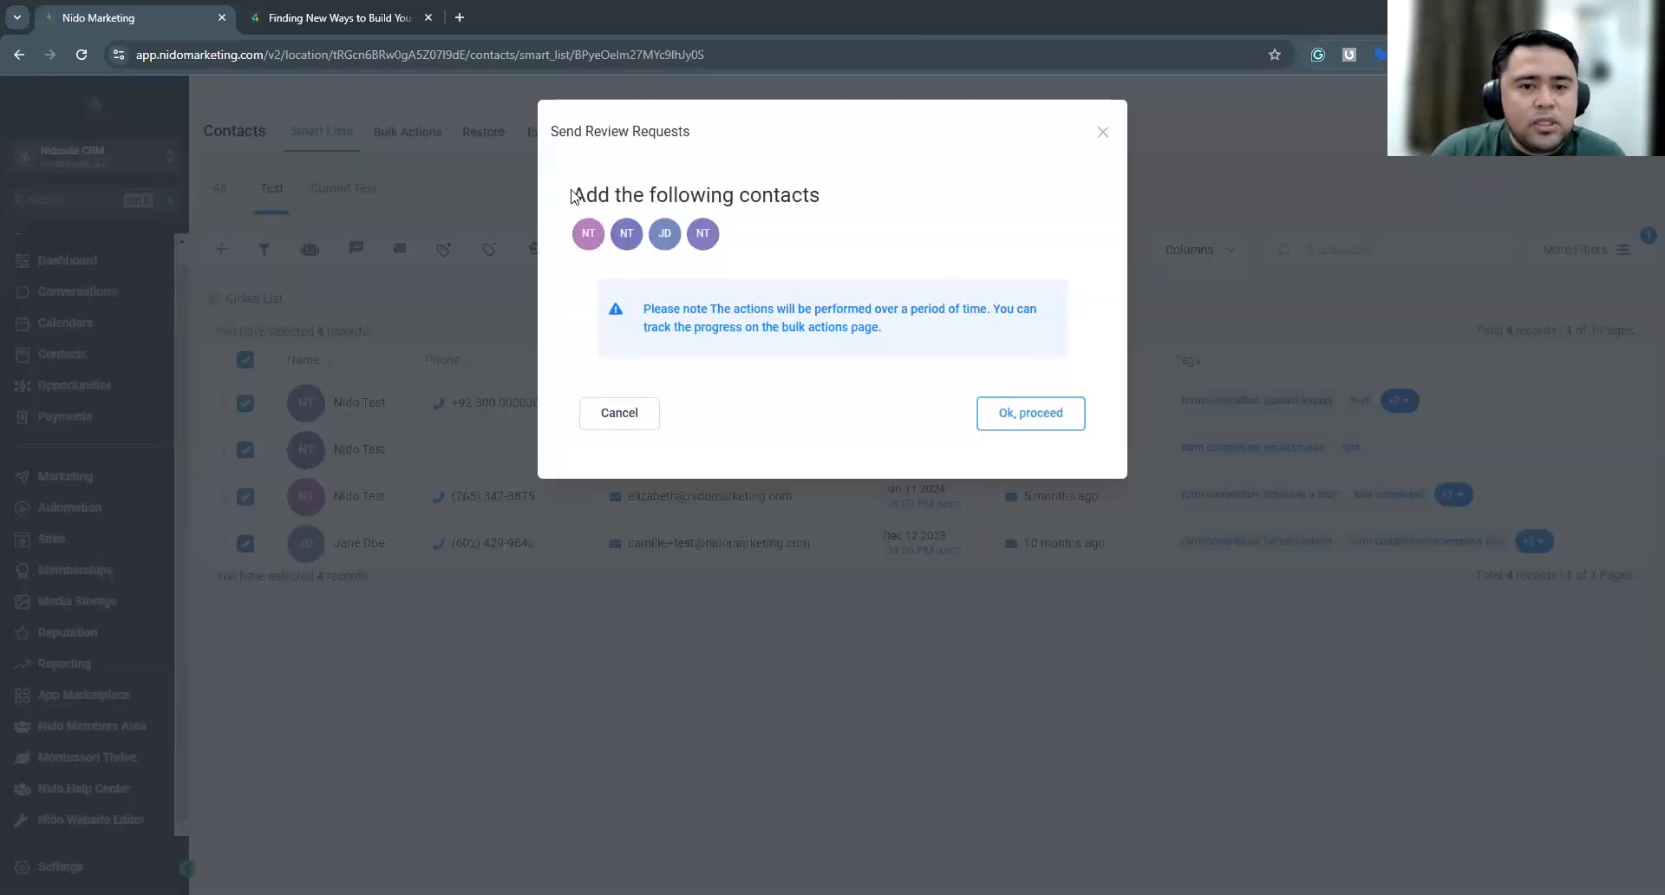
left_click(1039, 416)
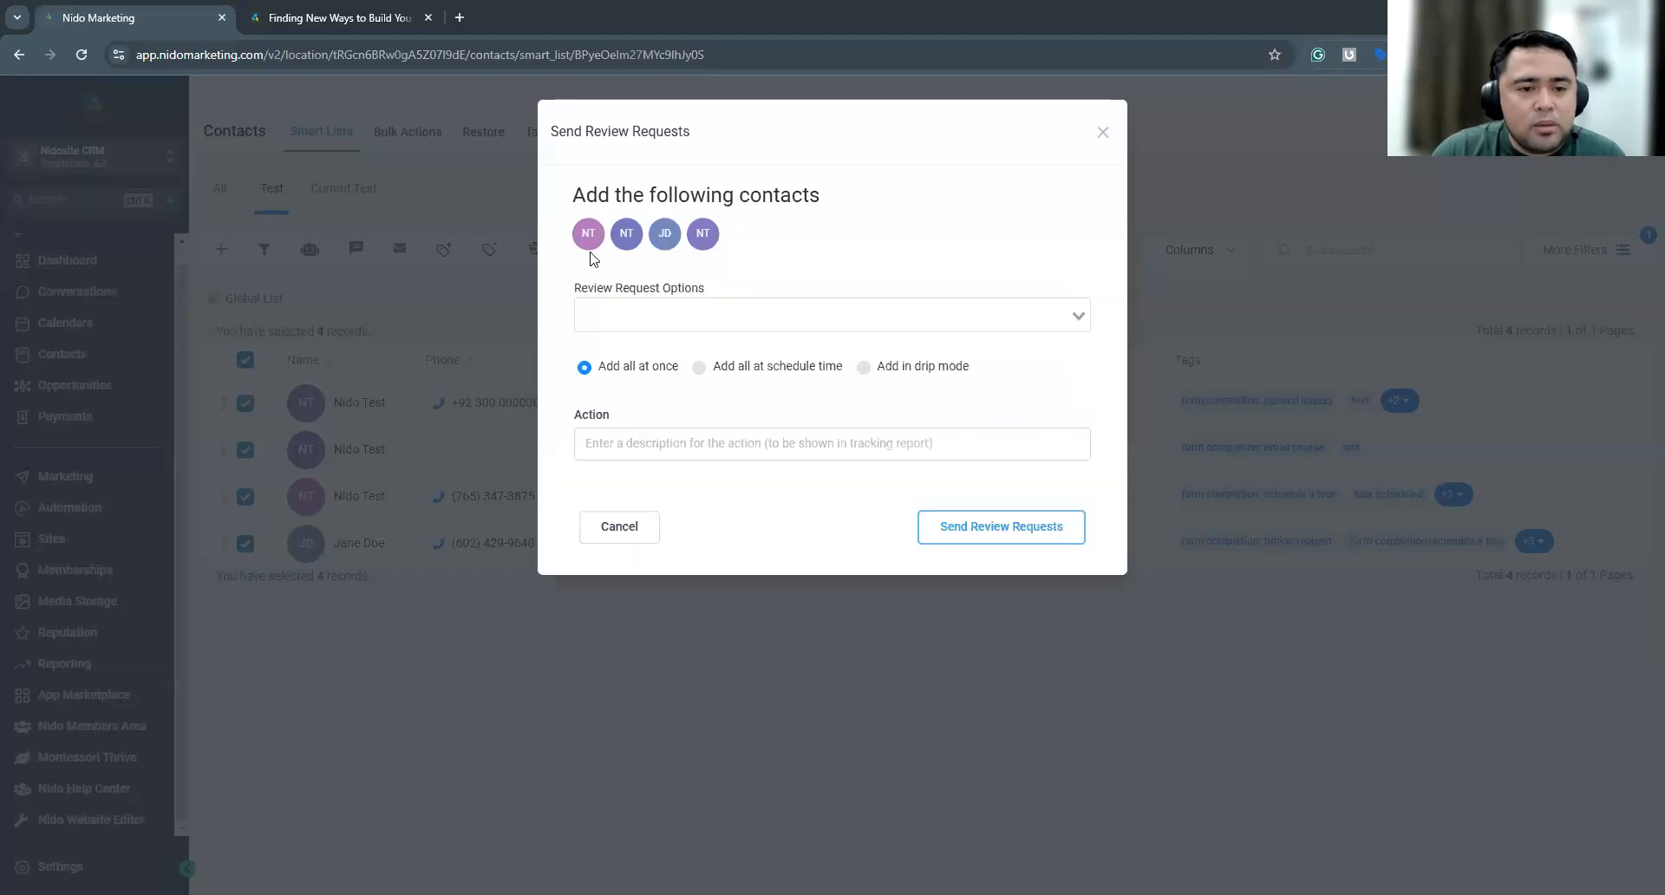
Choose Email review request as the review request option for the selected contacts
left_click(690, 309)
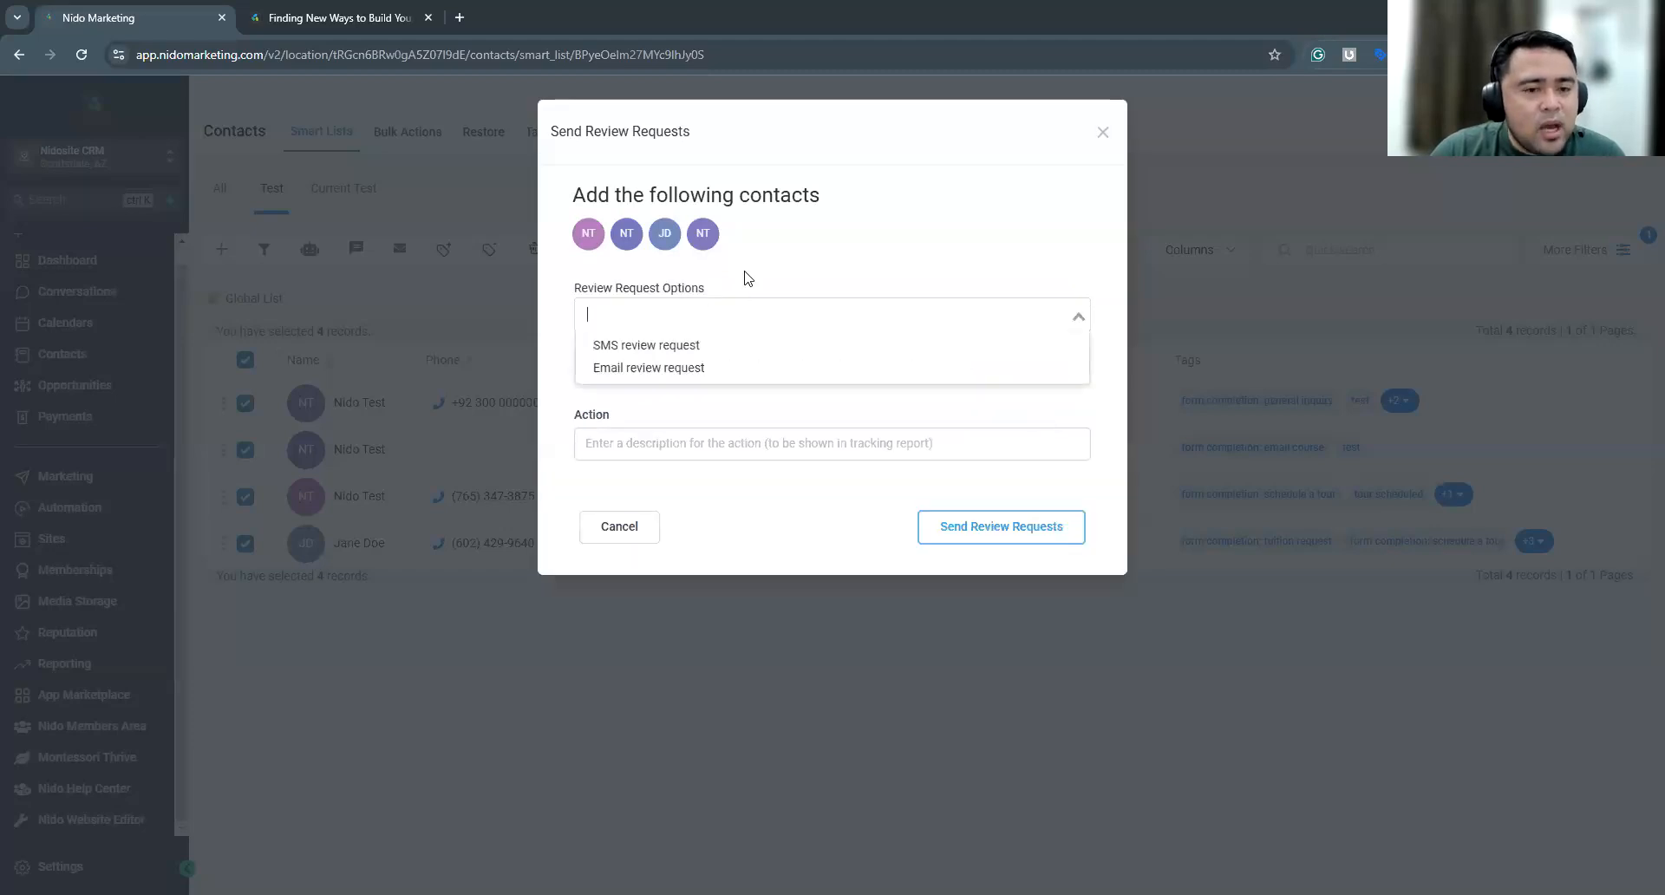
left_click_drag(582, 289, 680, 291)
left_click(694, 318)
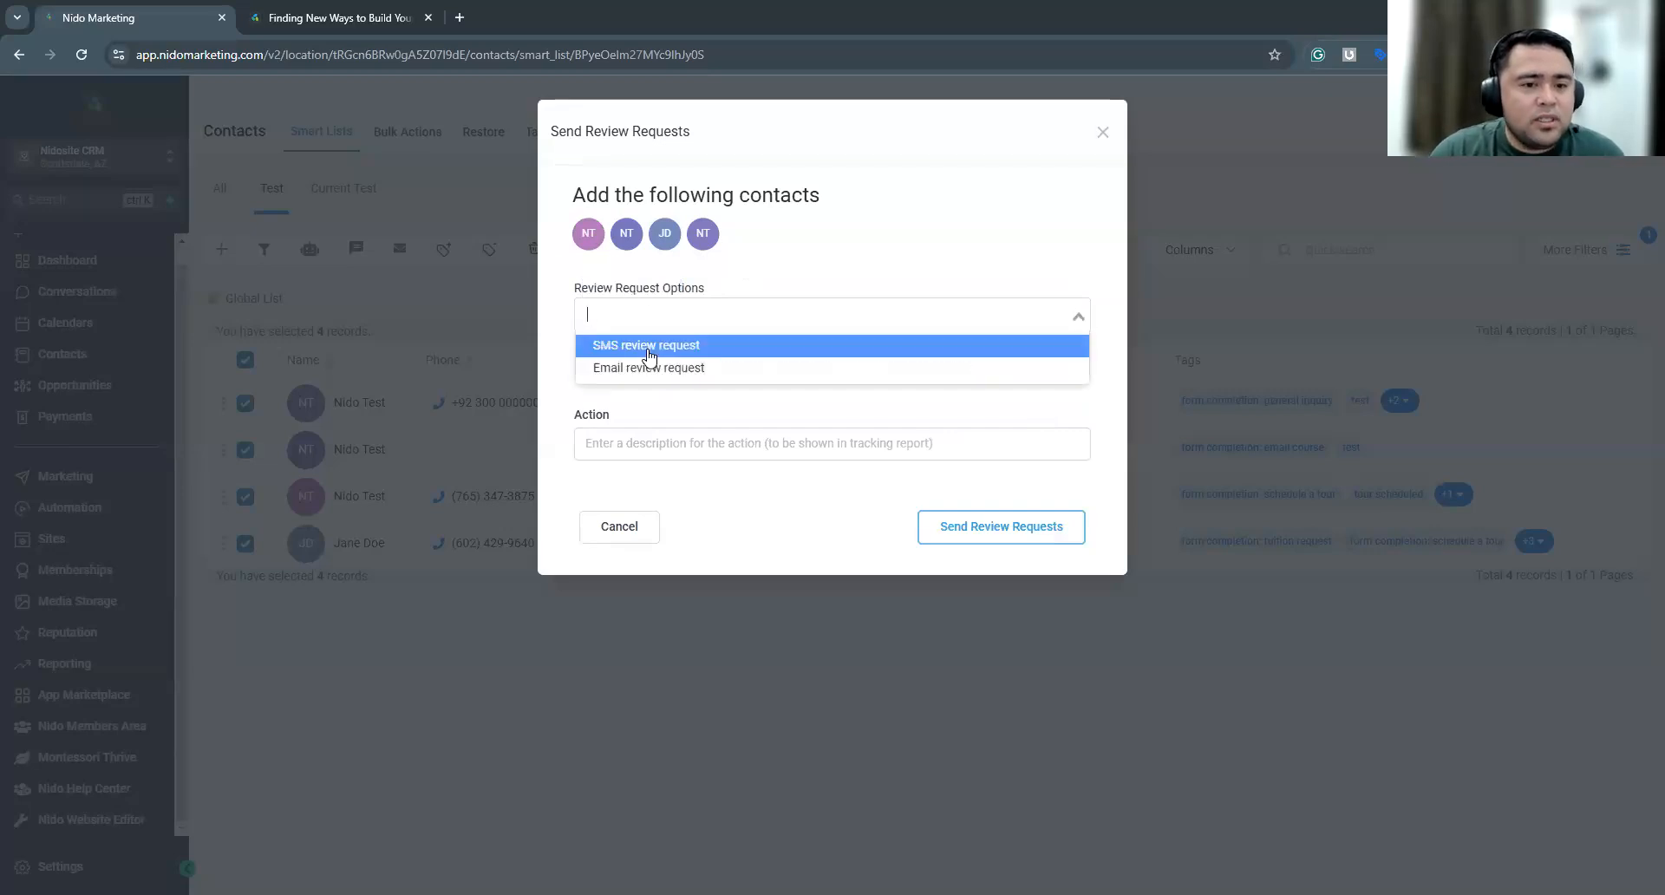
left_click(652, 369)
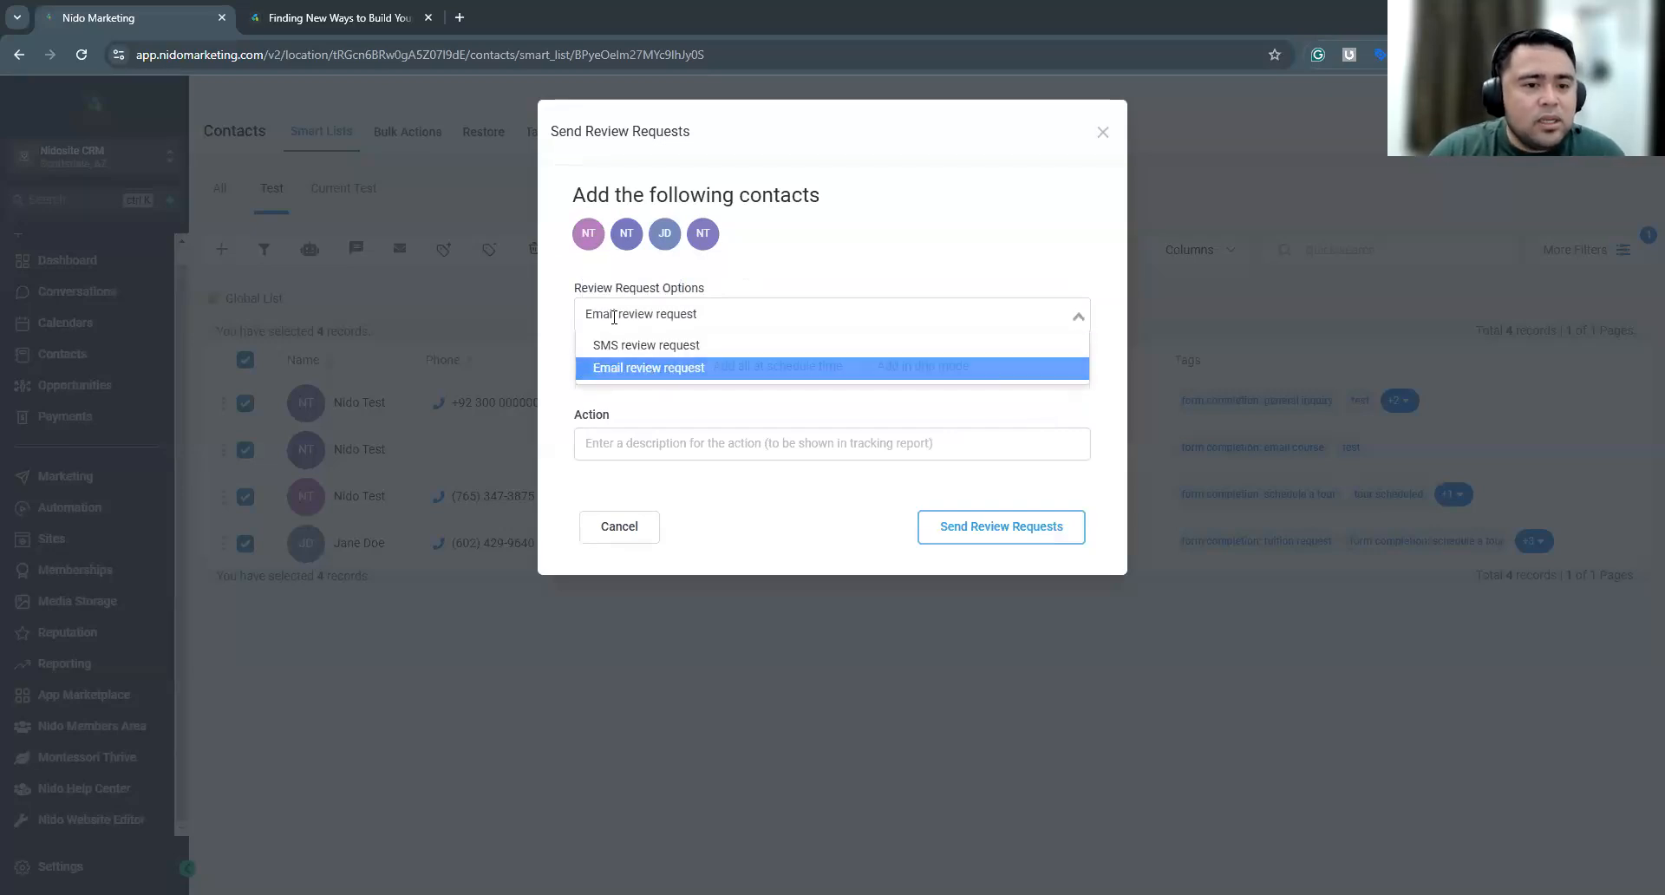
left_click(612, 313)
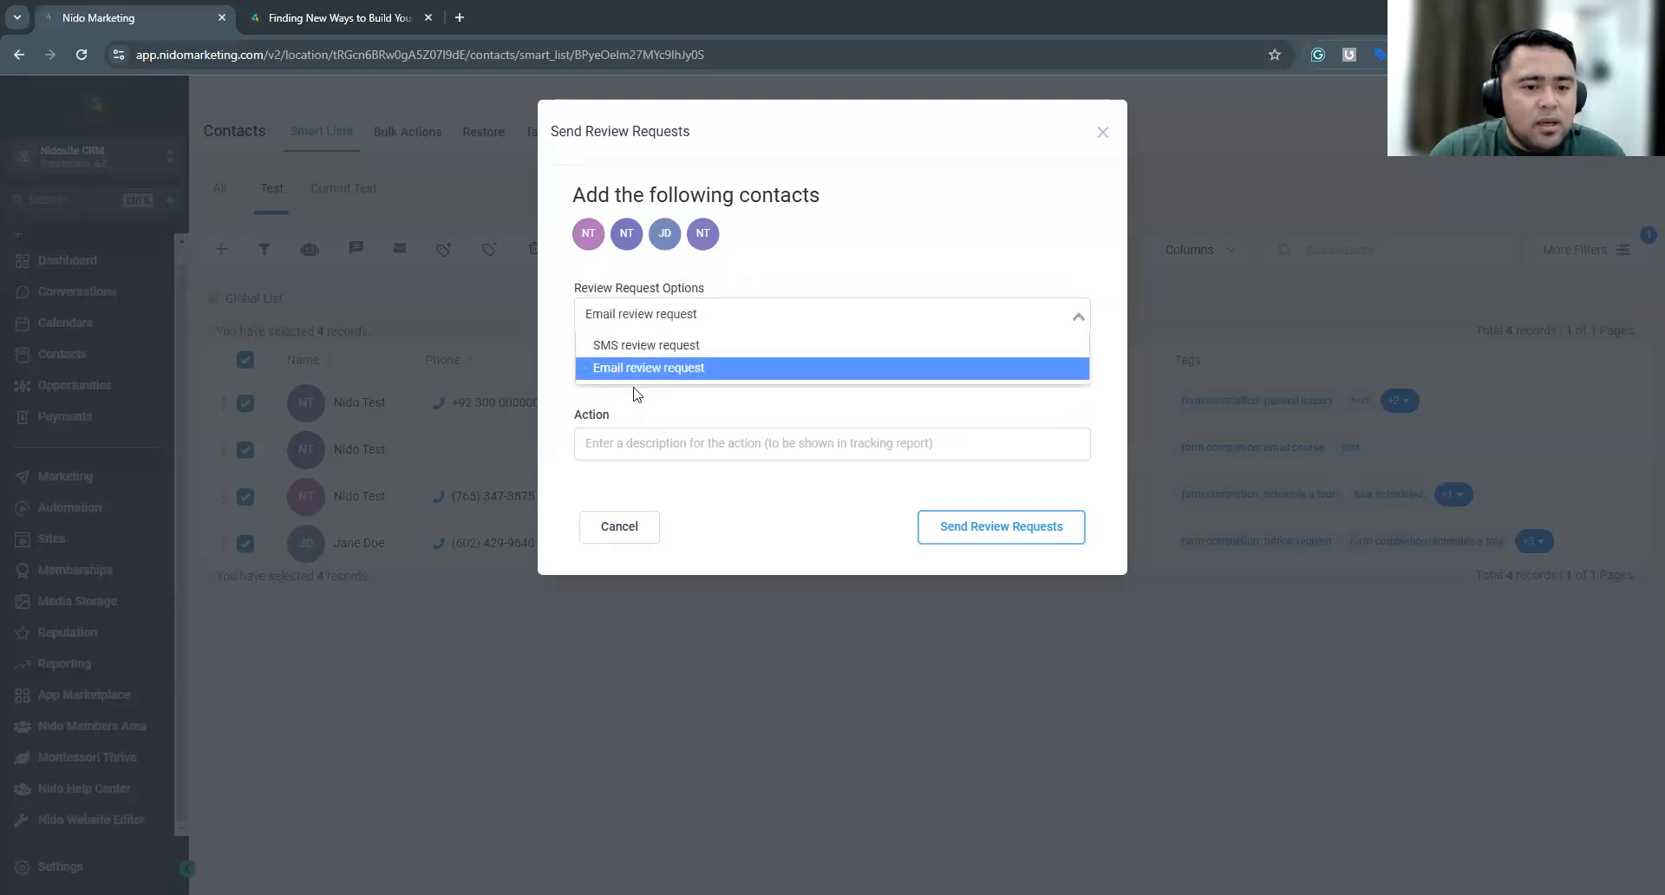
left_click(642, 364)
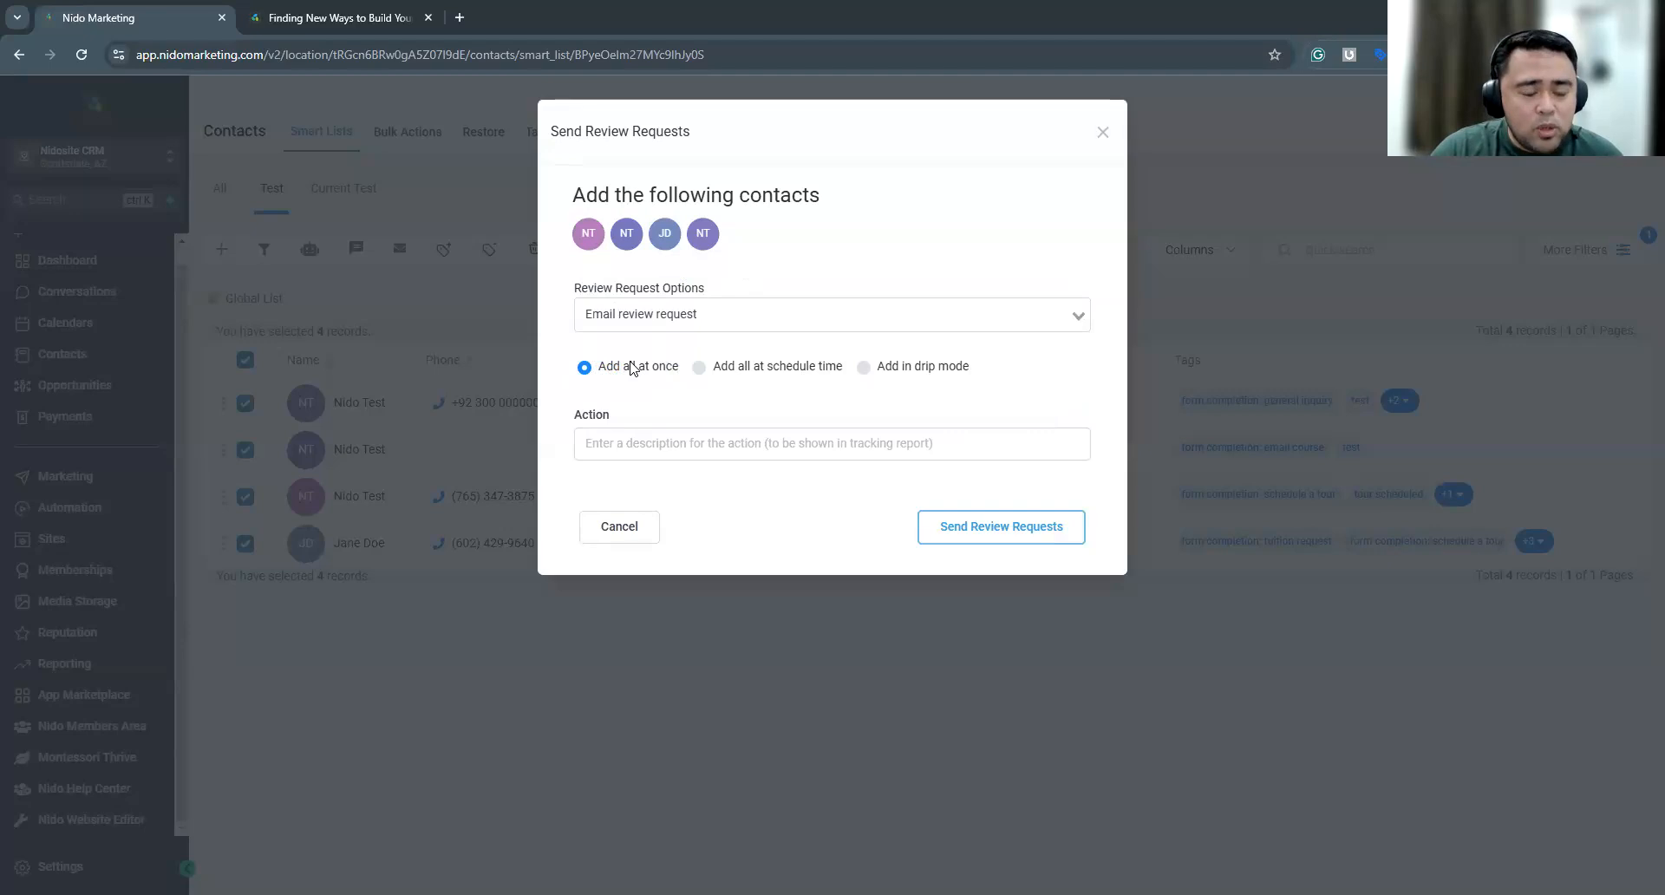
Check the scheduled-time option for the review requests and set them to Add in drip mode
left_click(699, 367)
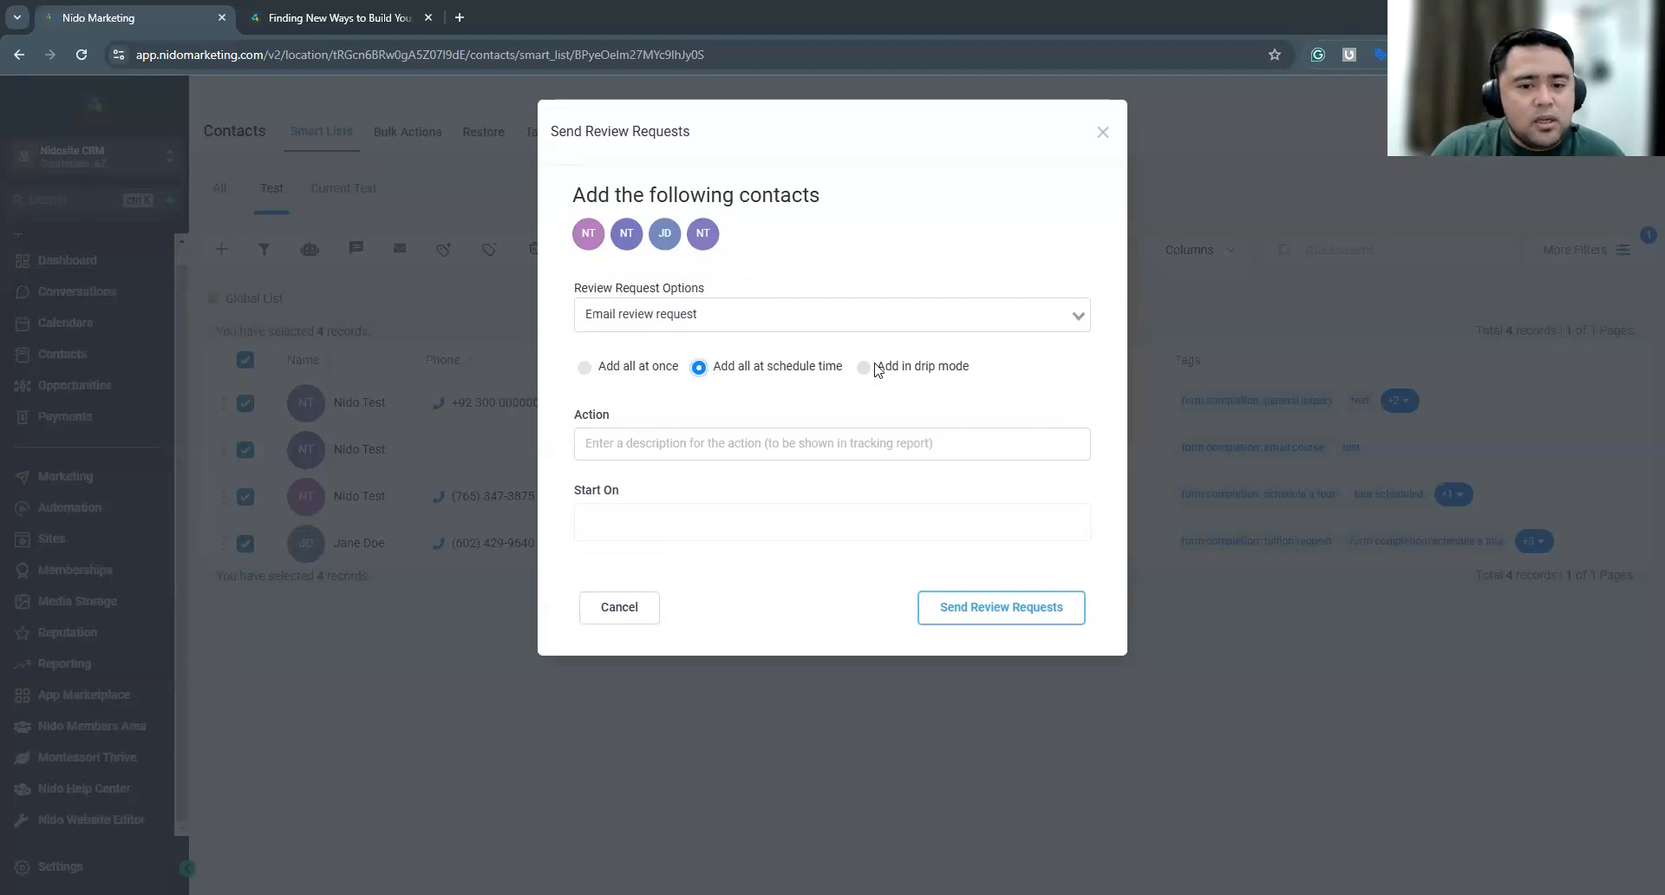
triple_click(978, 374)
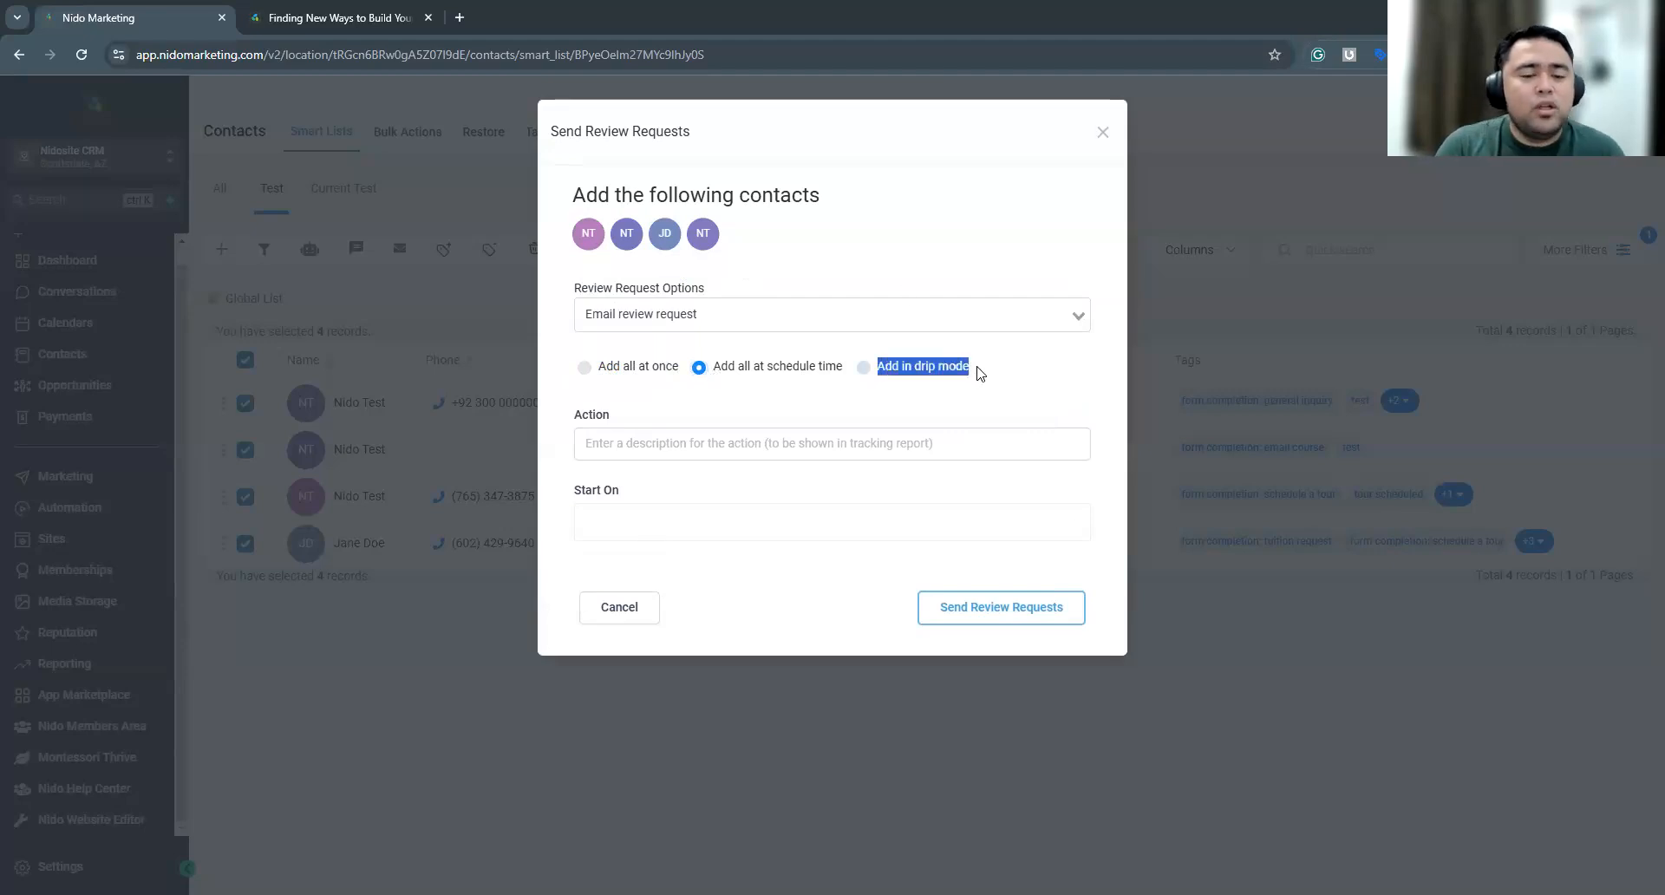
left_click(863, 367)
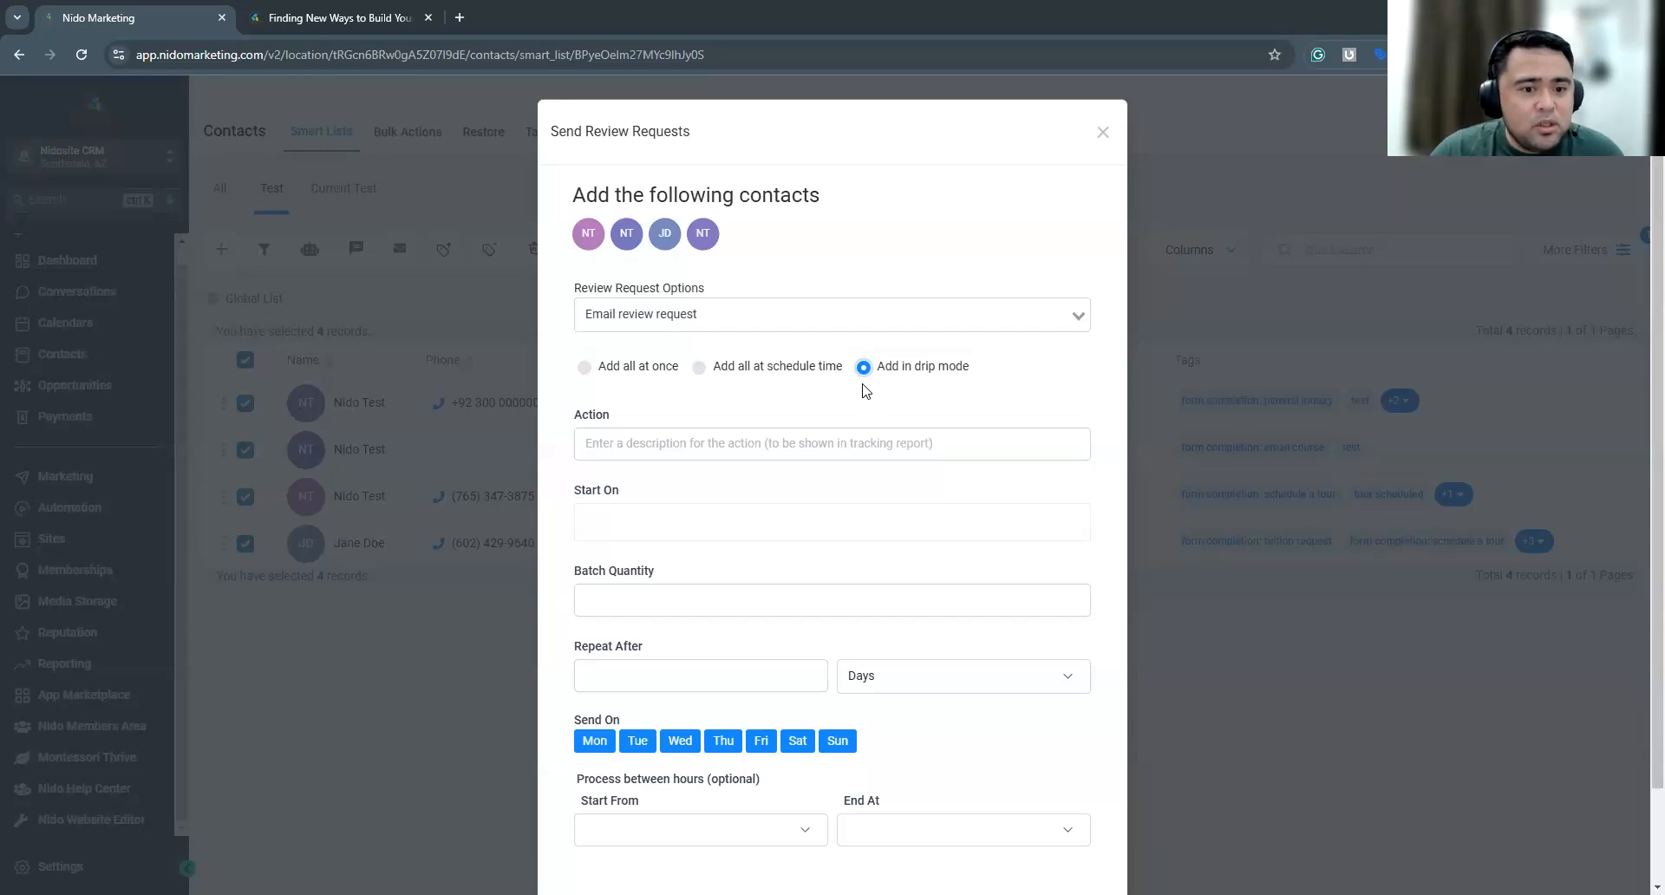
Describe the bulk review request action as "send to current familie"
left_click(699, 440)
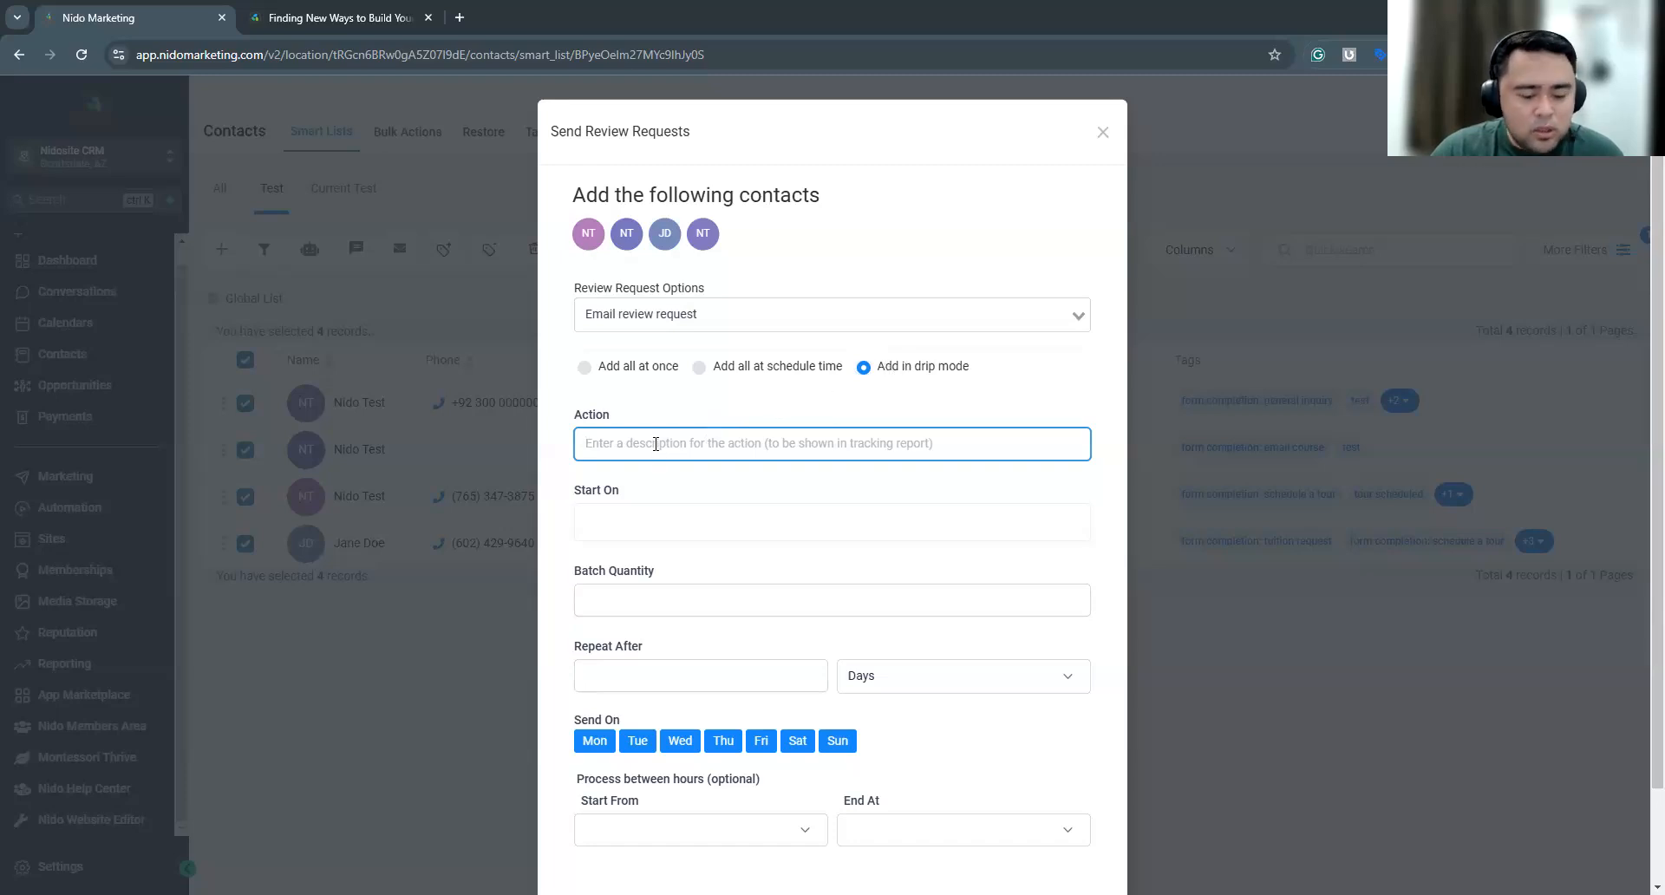
type("t")
key("BackSpace")
type("sedn to")
key("BackSpace")
key("BackSpace")
key("BackSpace")
key("BackSpace")
type("nd to current families")
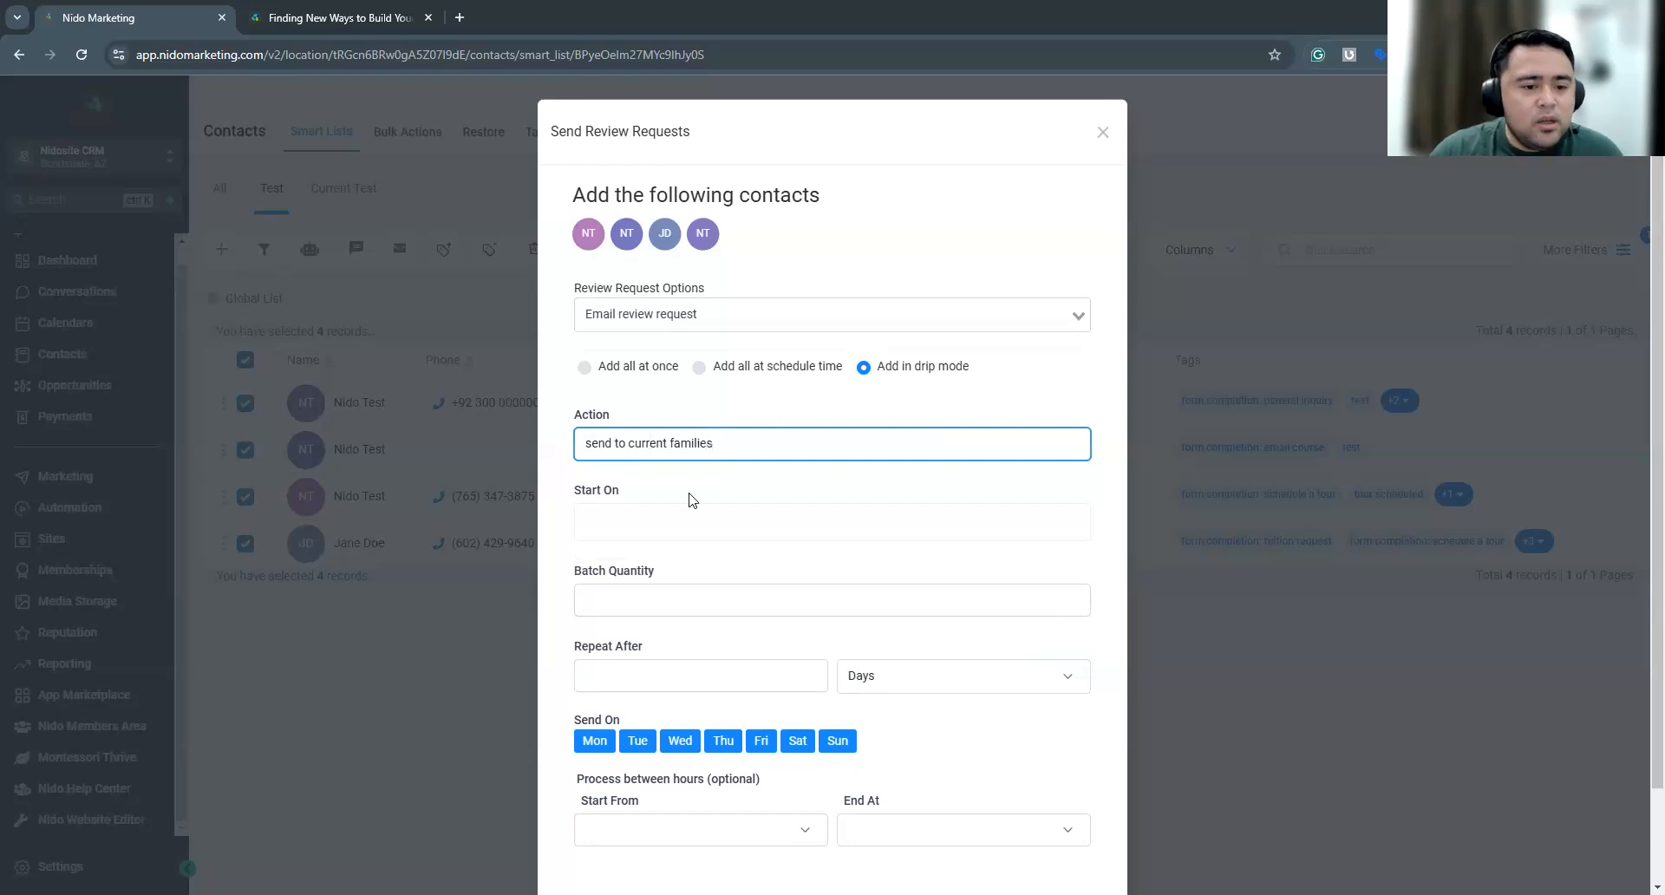
Set the drip start date and time to Monday, December 2, 2024 at 8:08 AM
left_click(637, 527)
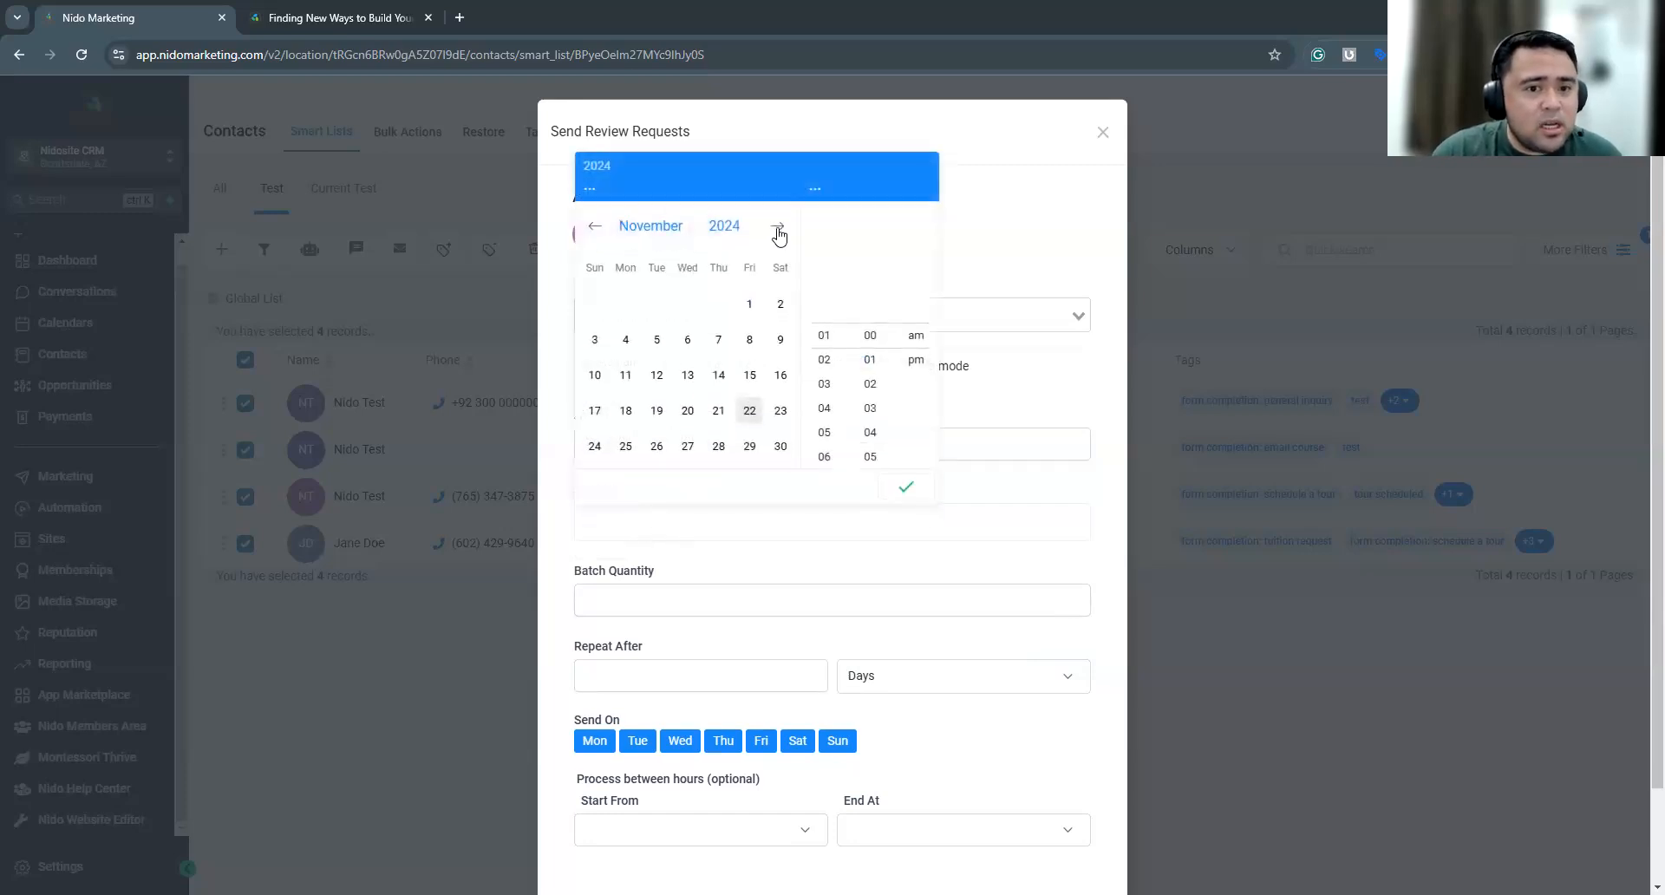
left_click(777, 227)
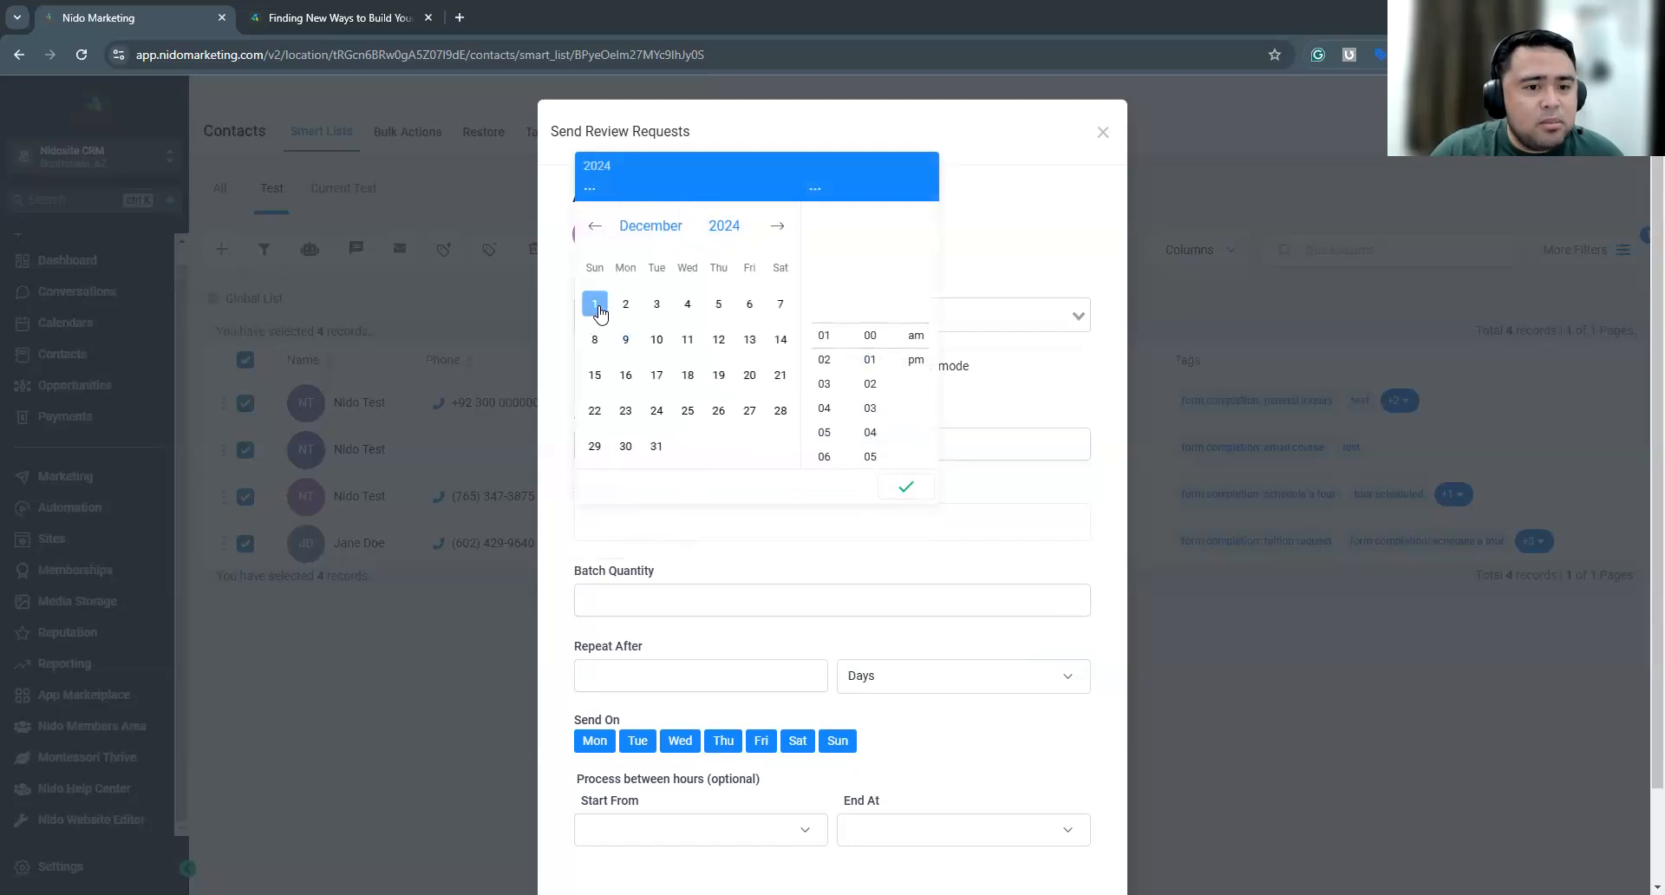
left_click(594, 304)
left_click(624, 305)
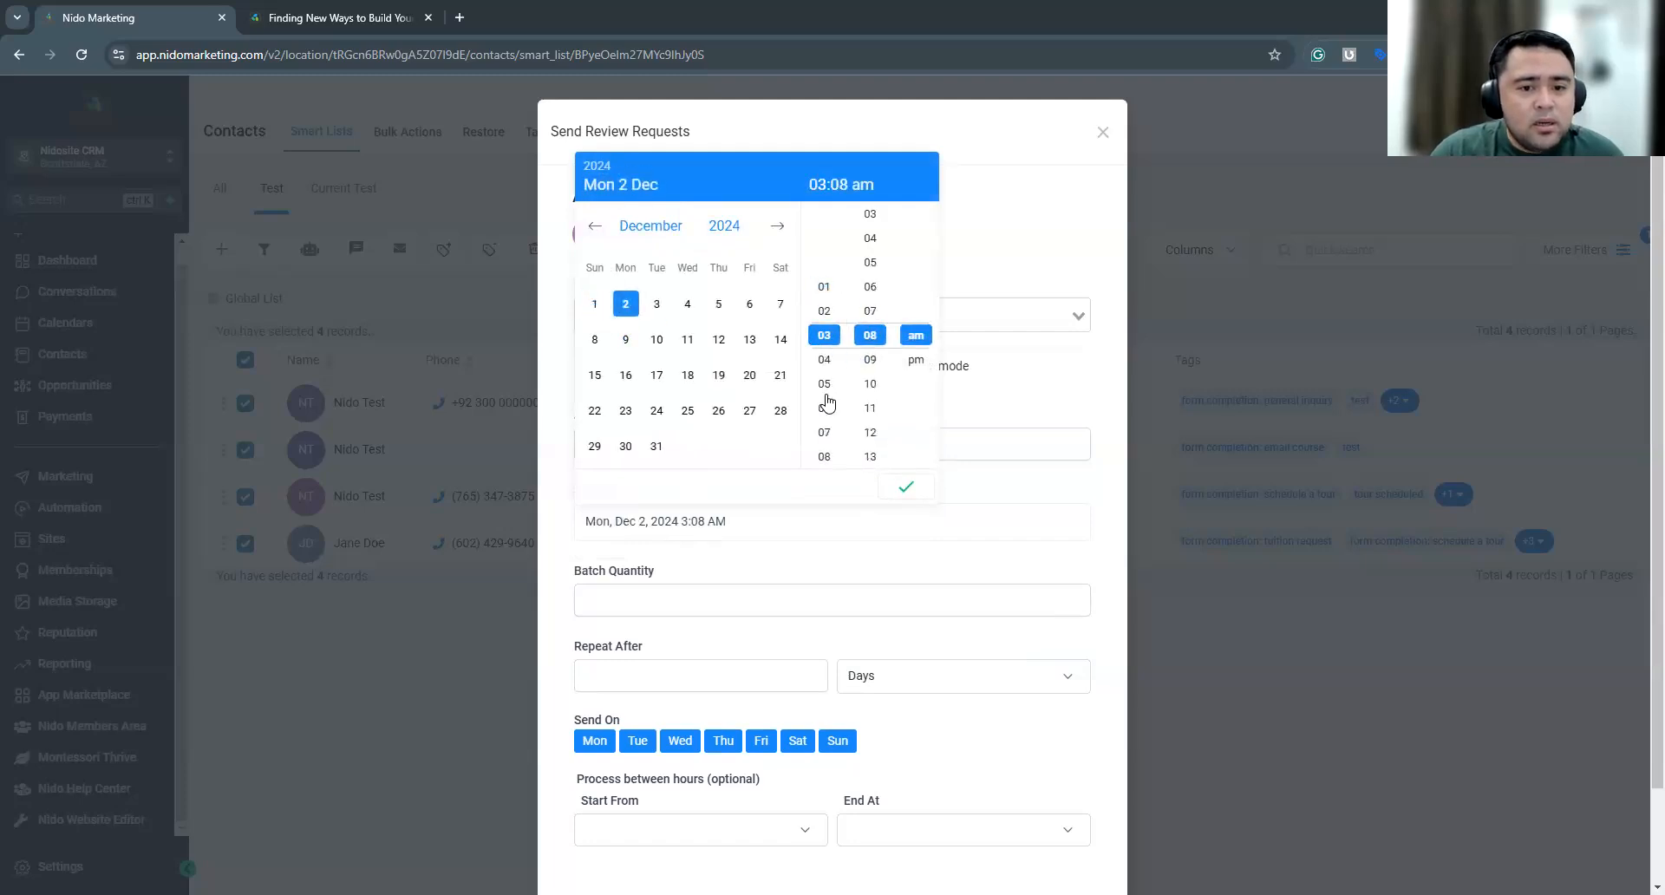
scroll(828, 412, "down", 1)
left_click(824, 414)
left_click(825, 359)
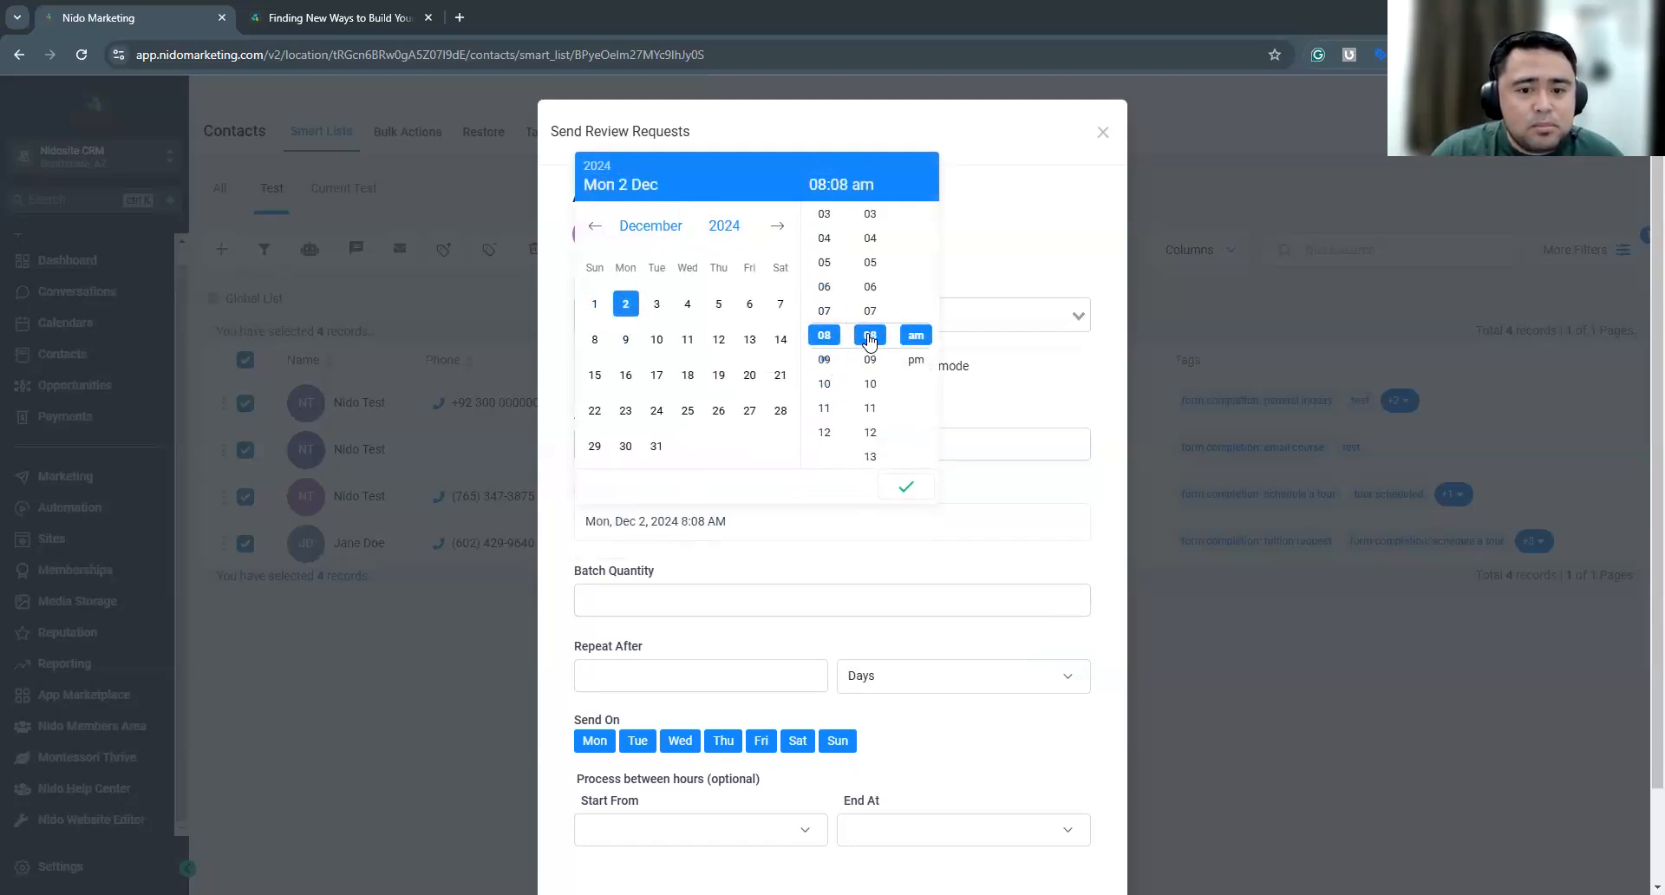
left_click(905, 487)
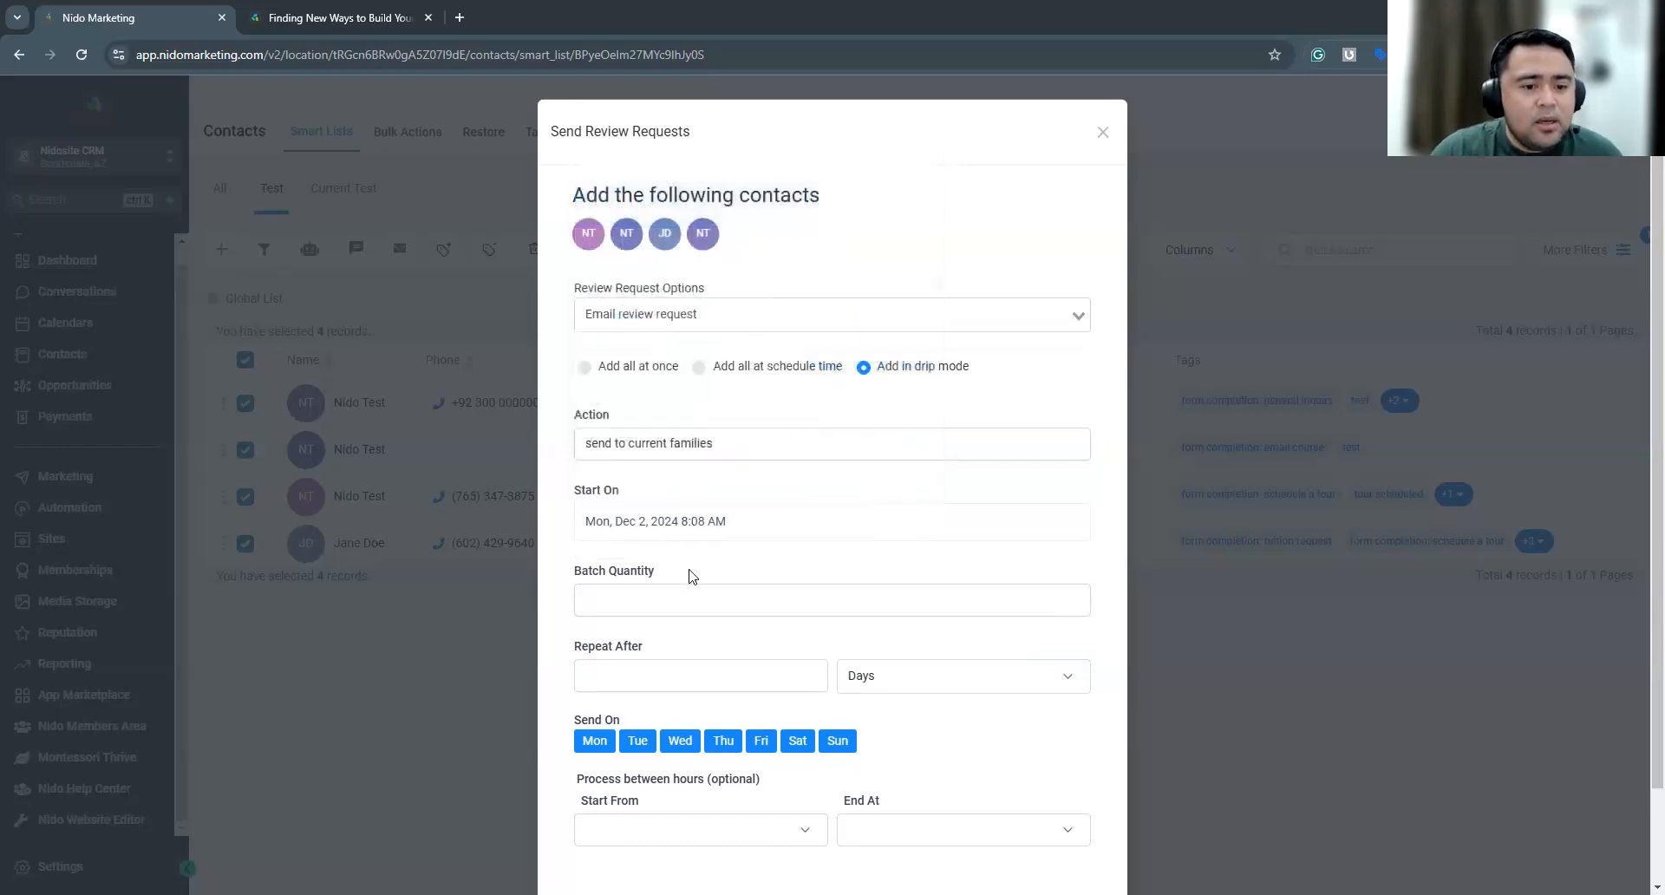
Set the batch quantity to 3 and restrict the sending days to Monday only
left_click(650, 600)
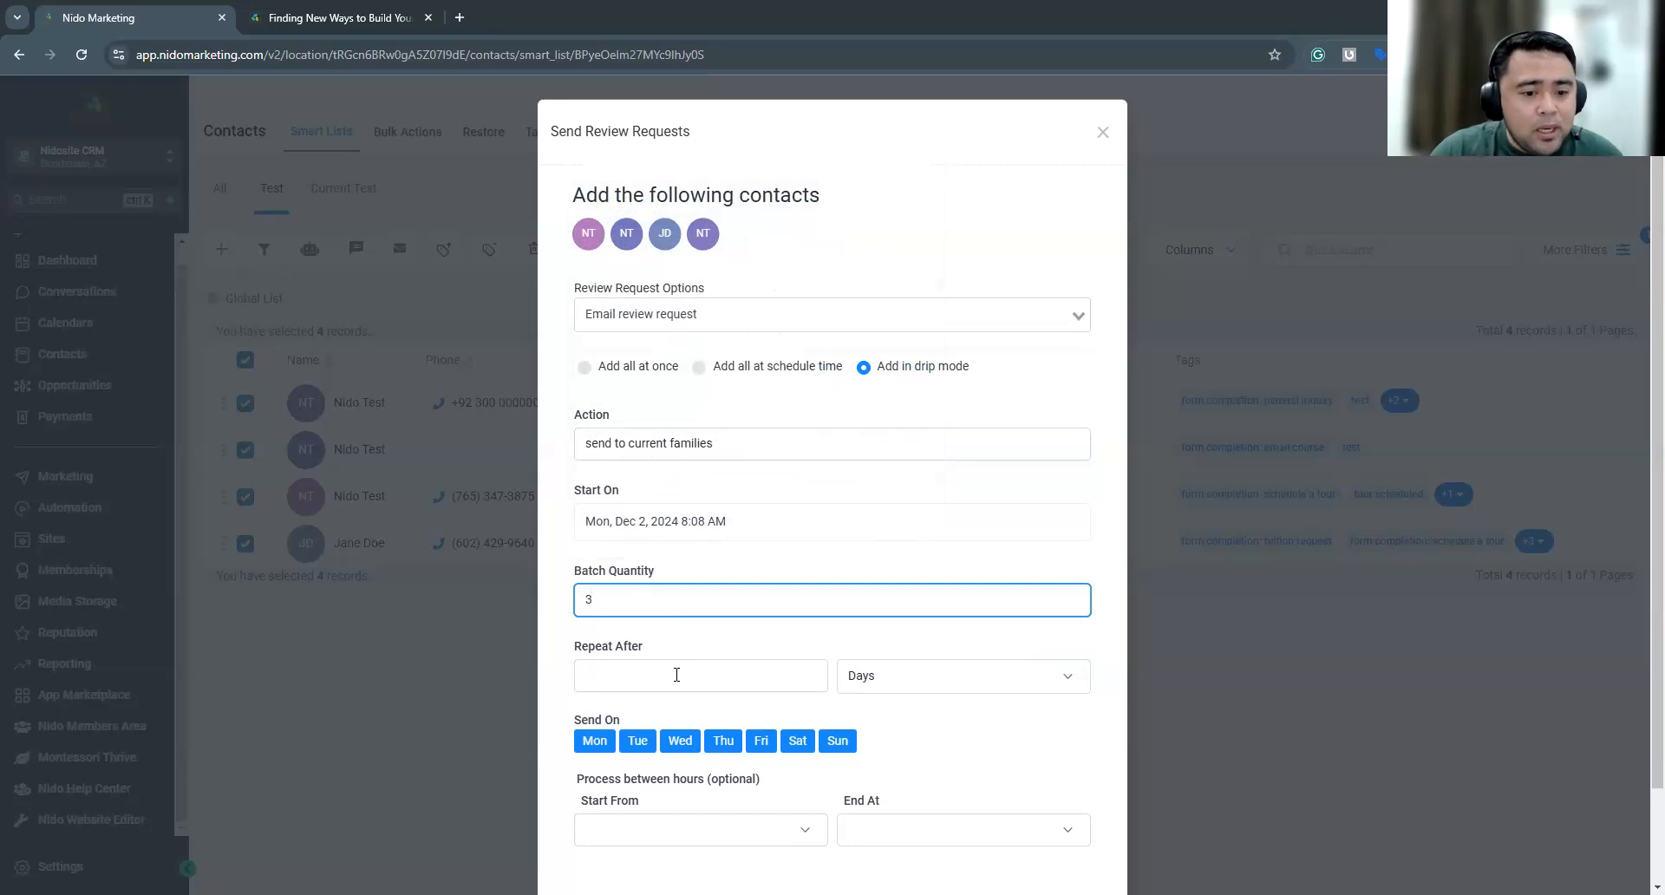
scroll(676, 668, "down", 2)
left_click(638, 634)
left_click(684, 634)
left_click(723, 634)
left_click(761, 634)
left_click(797, 634)
left_click(837, 634)
Set the review request batches to repeat after 7 days
left_click_drag(642, 501, 559, 494)
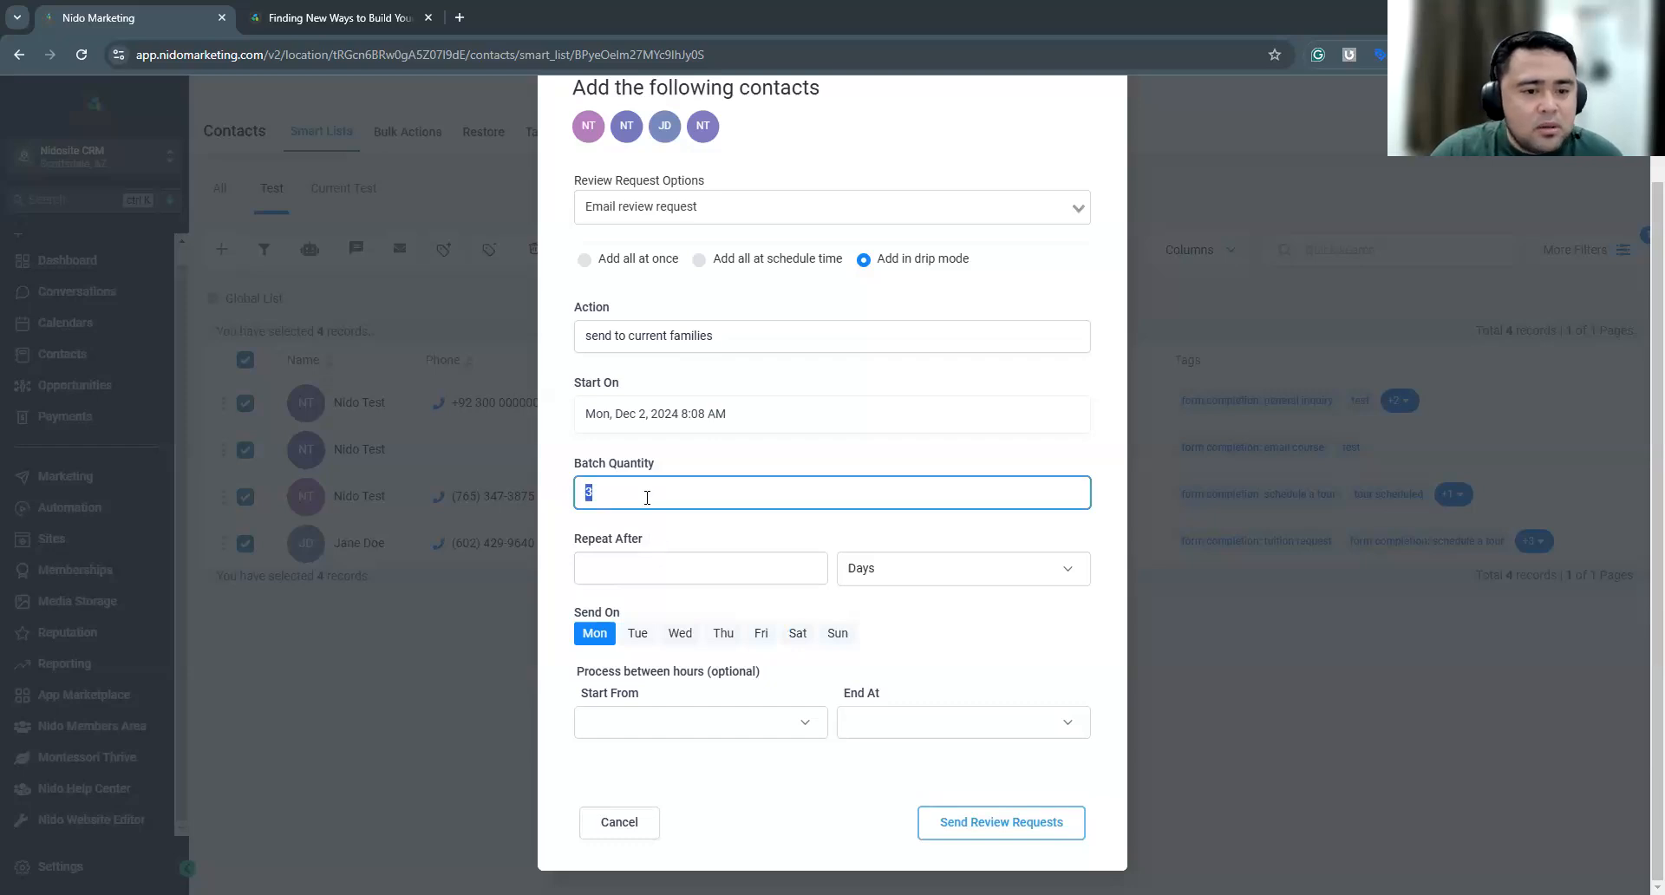
left_click(678, 465)
left_click_drag(633, 494, 564, 487)
left_click(667, 538)
left_click(645, 575)
type("7")
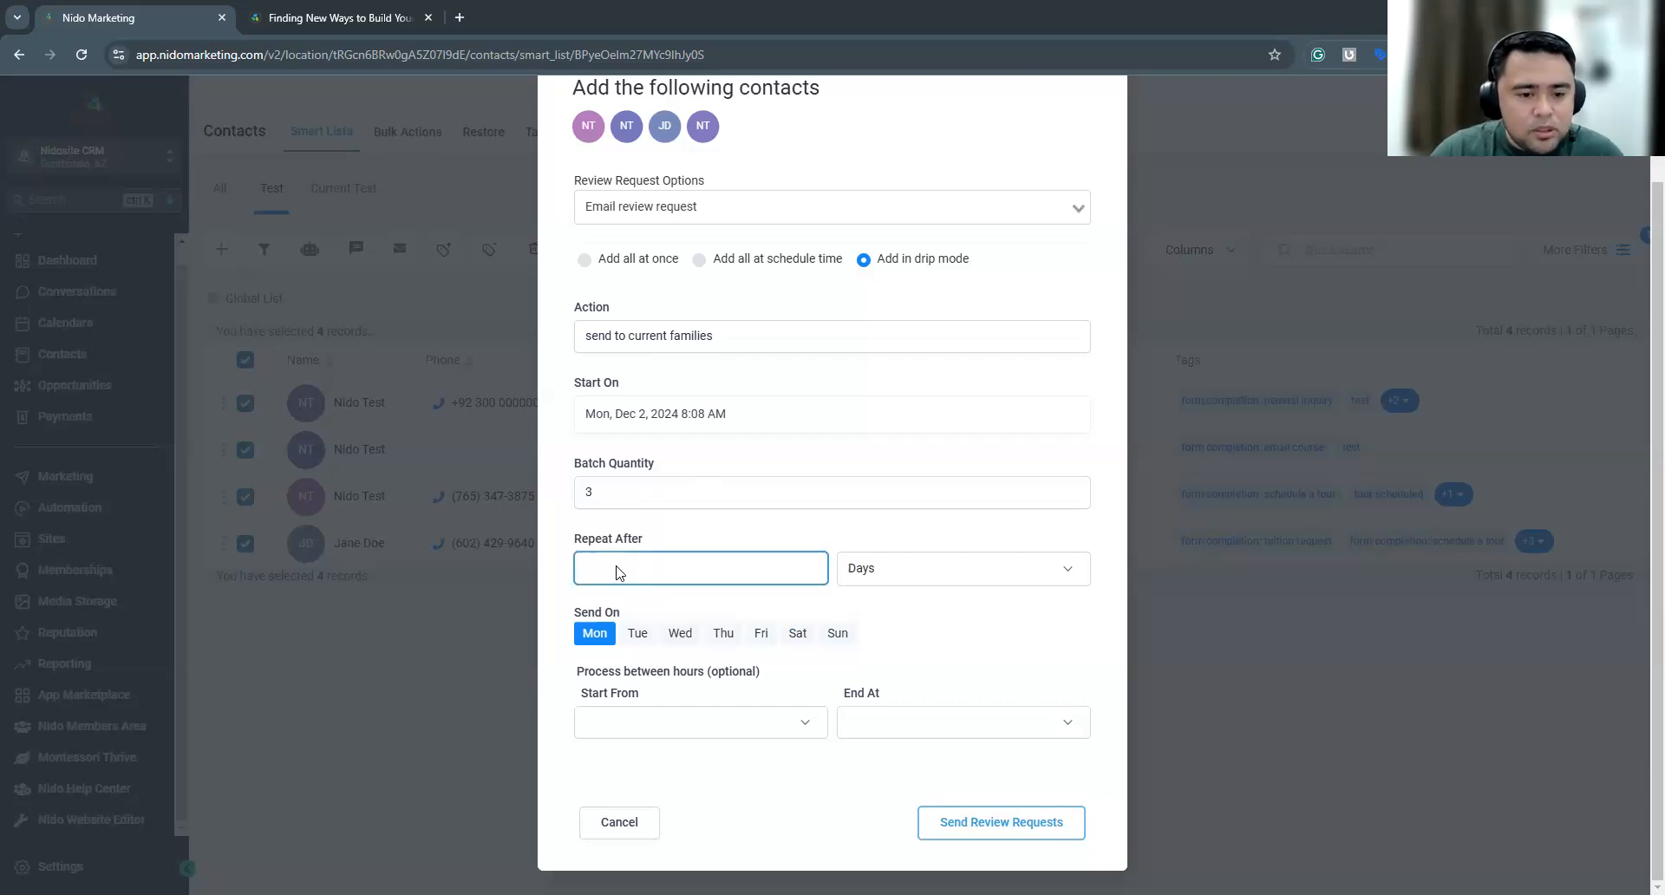
left_click(917, 576)
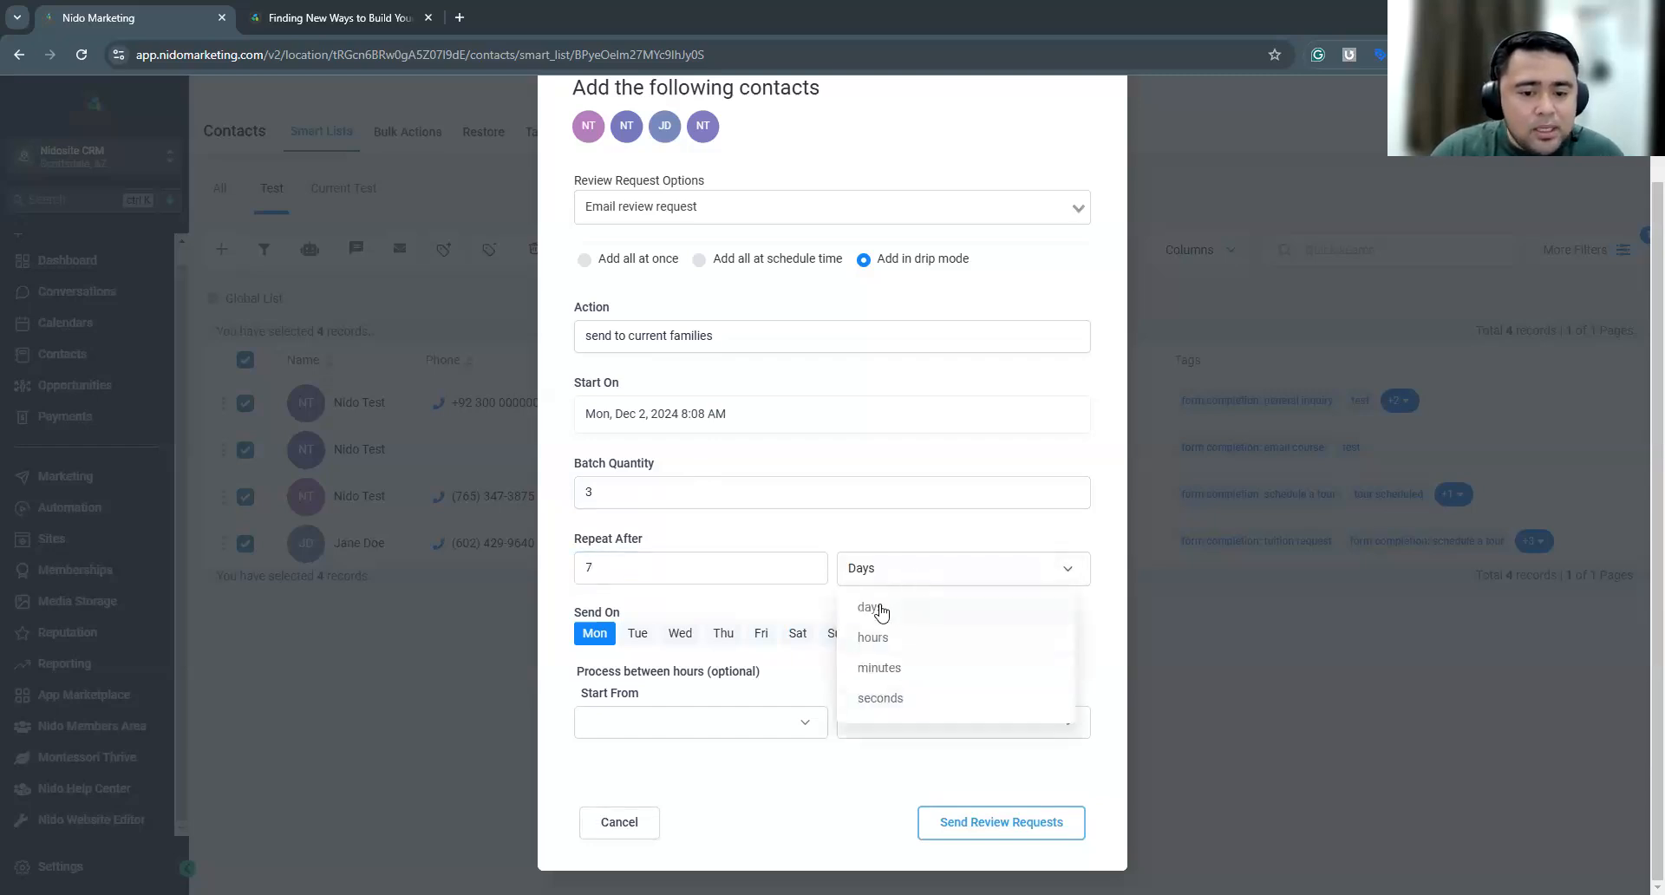
left_click(722, 576)
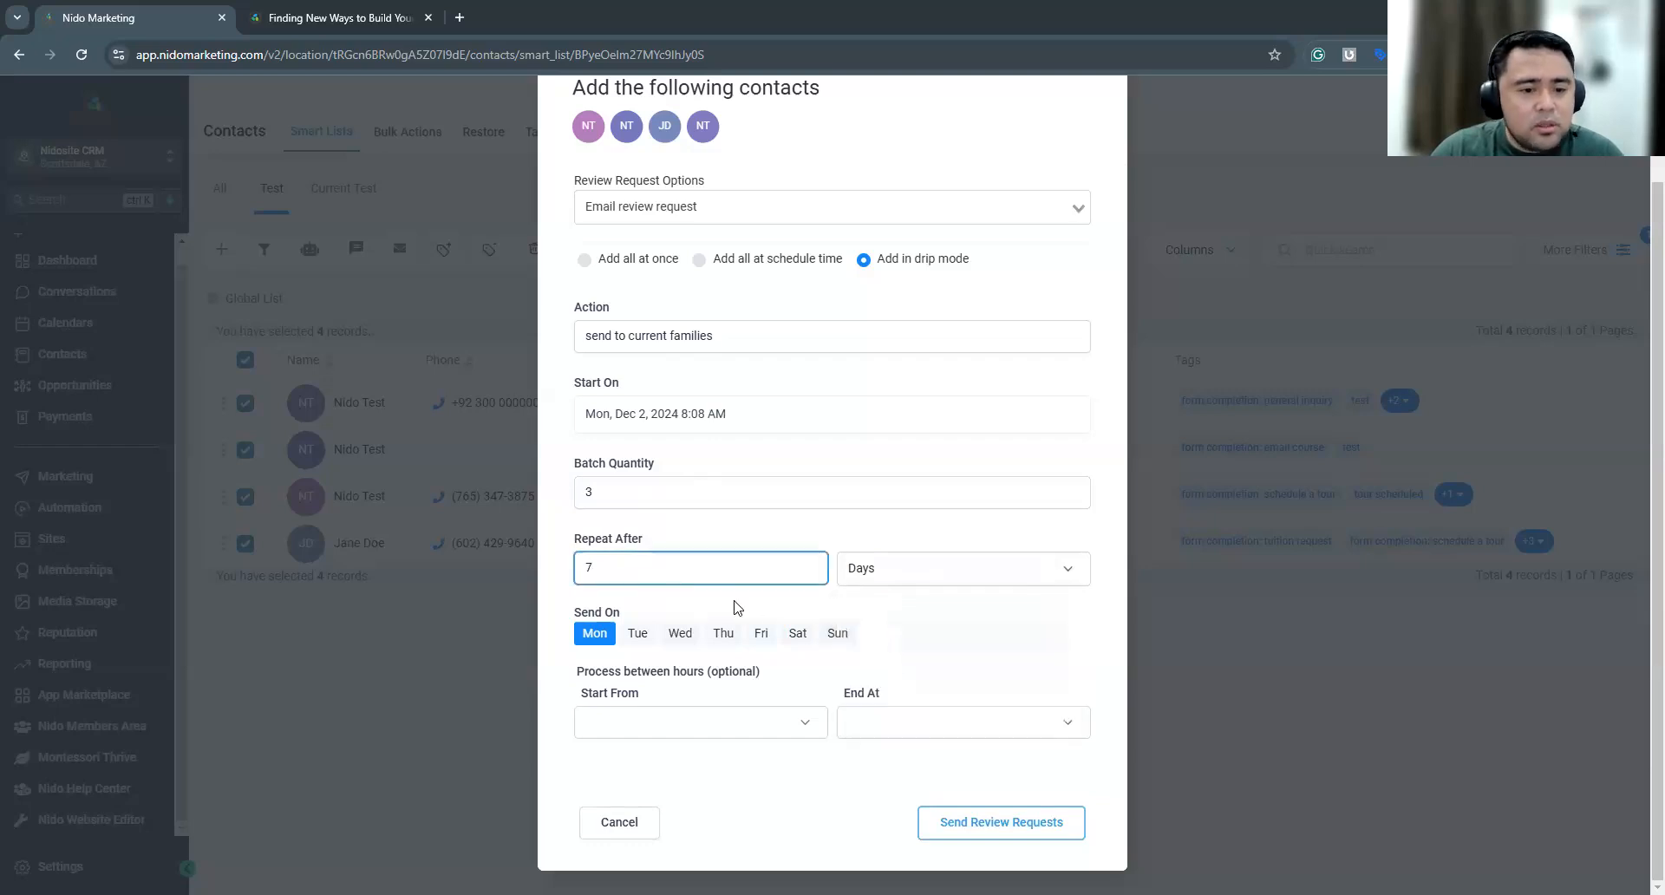
left_click_drag(622, 569, 567, 570)
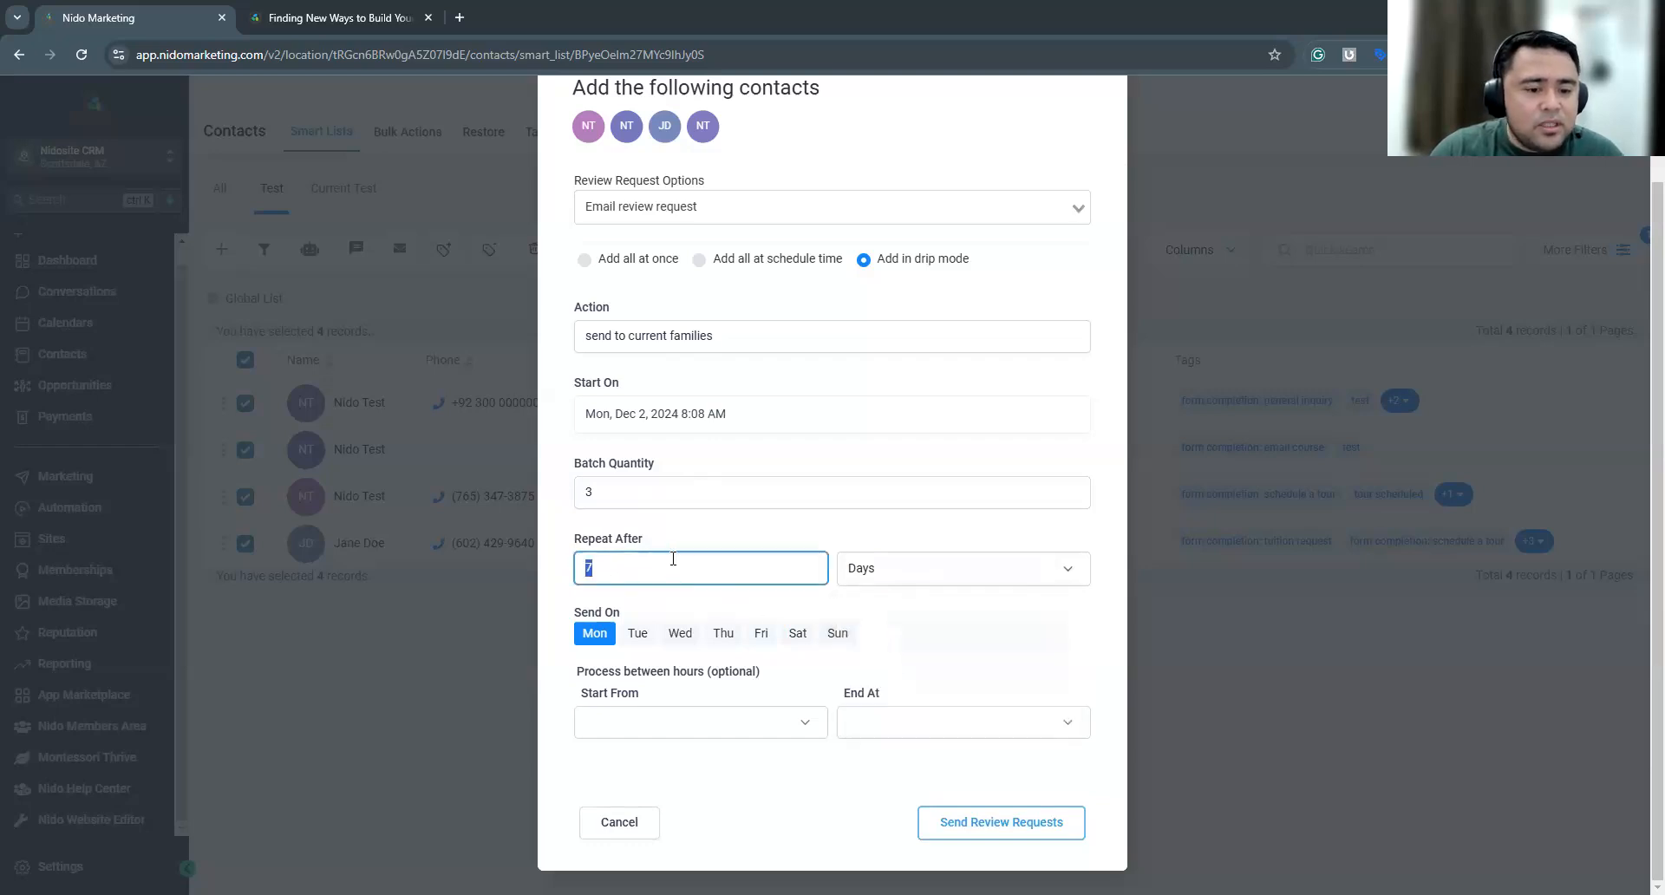
left_click(886, 639)
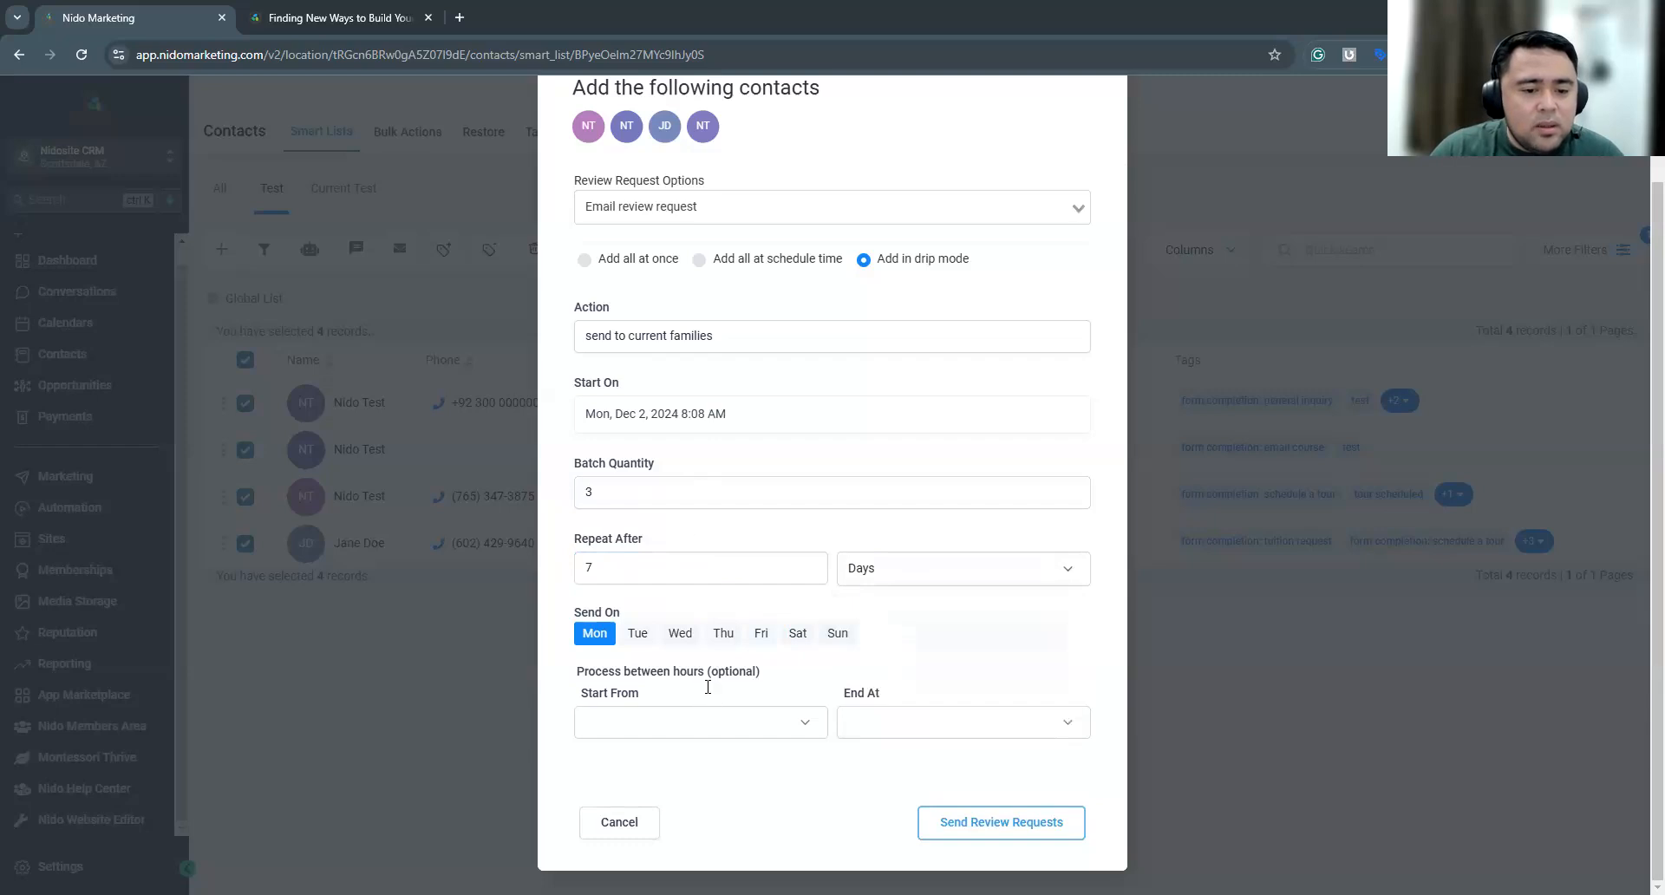
Check the start time choices for the optional processing hours and review the drip settings
left_click_drag(584, 673, 739, 673)
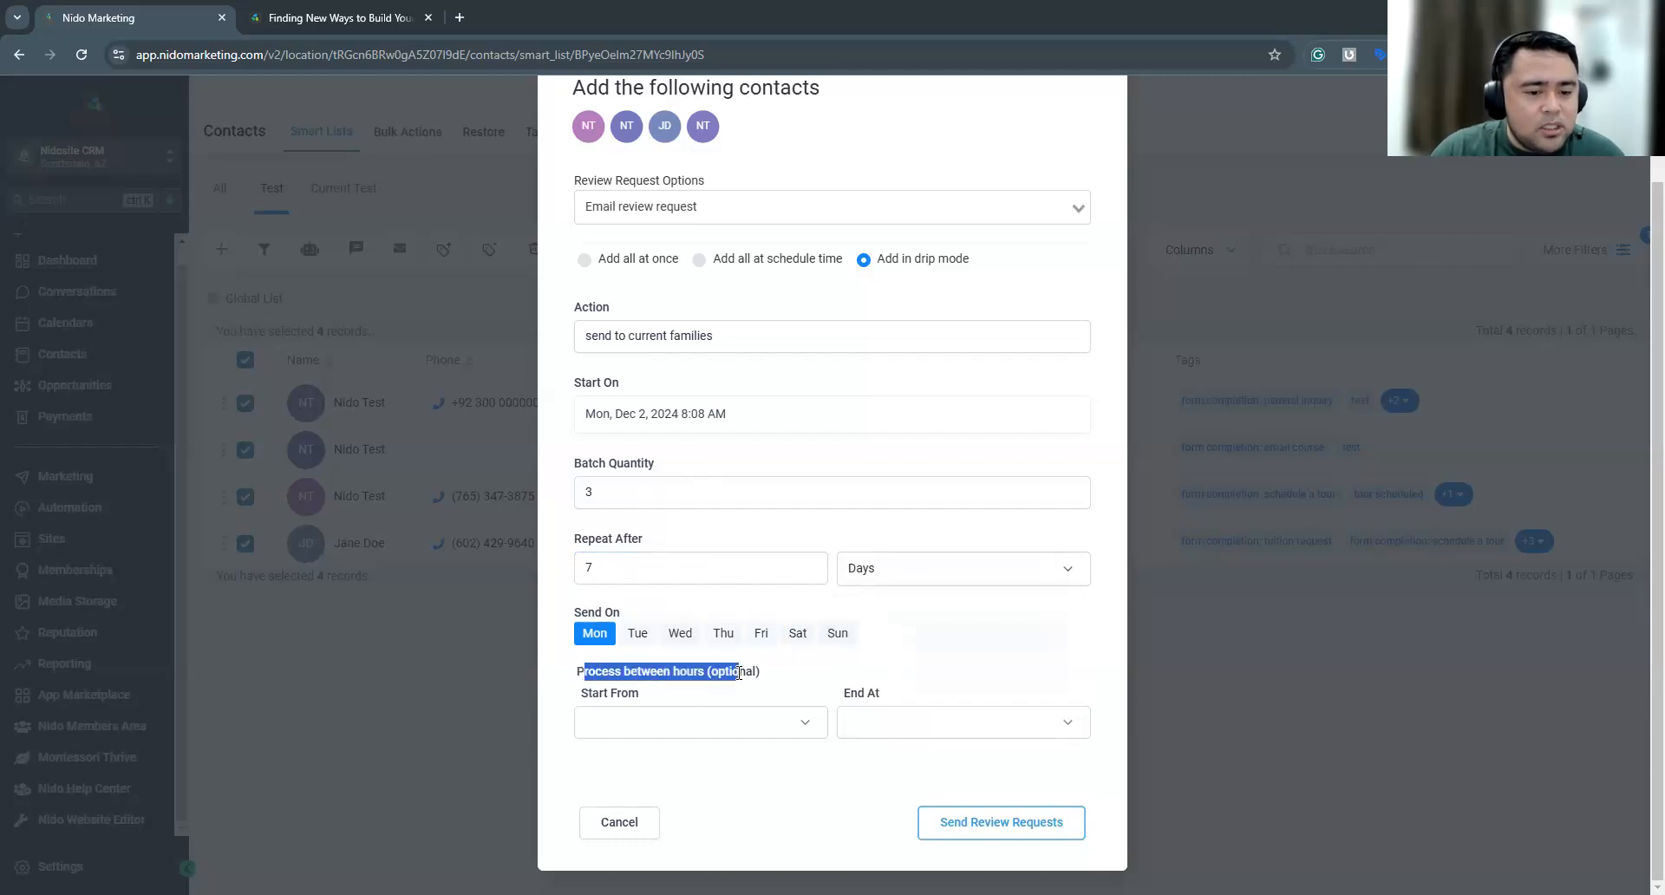
left_click(703, 726)
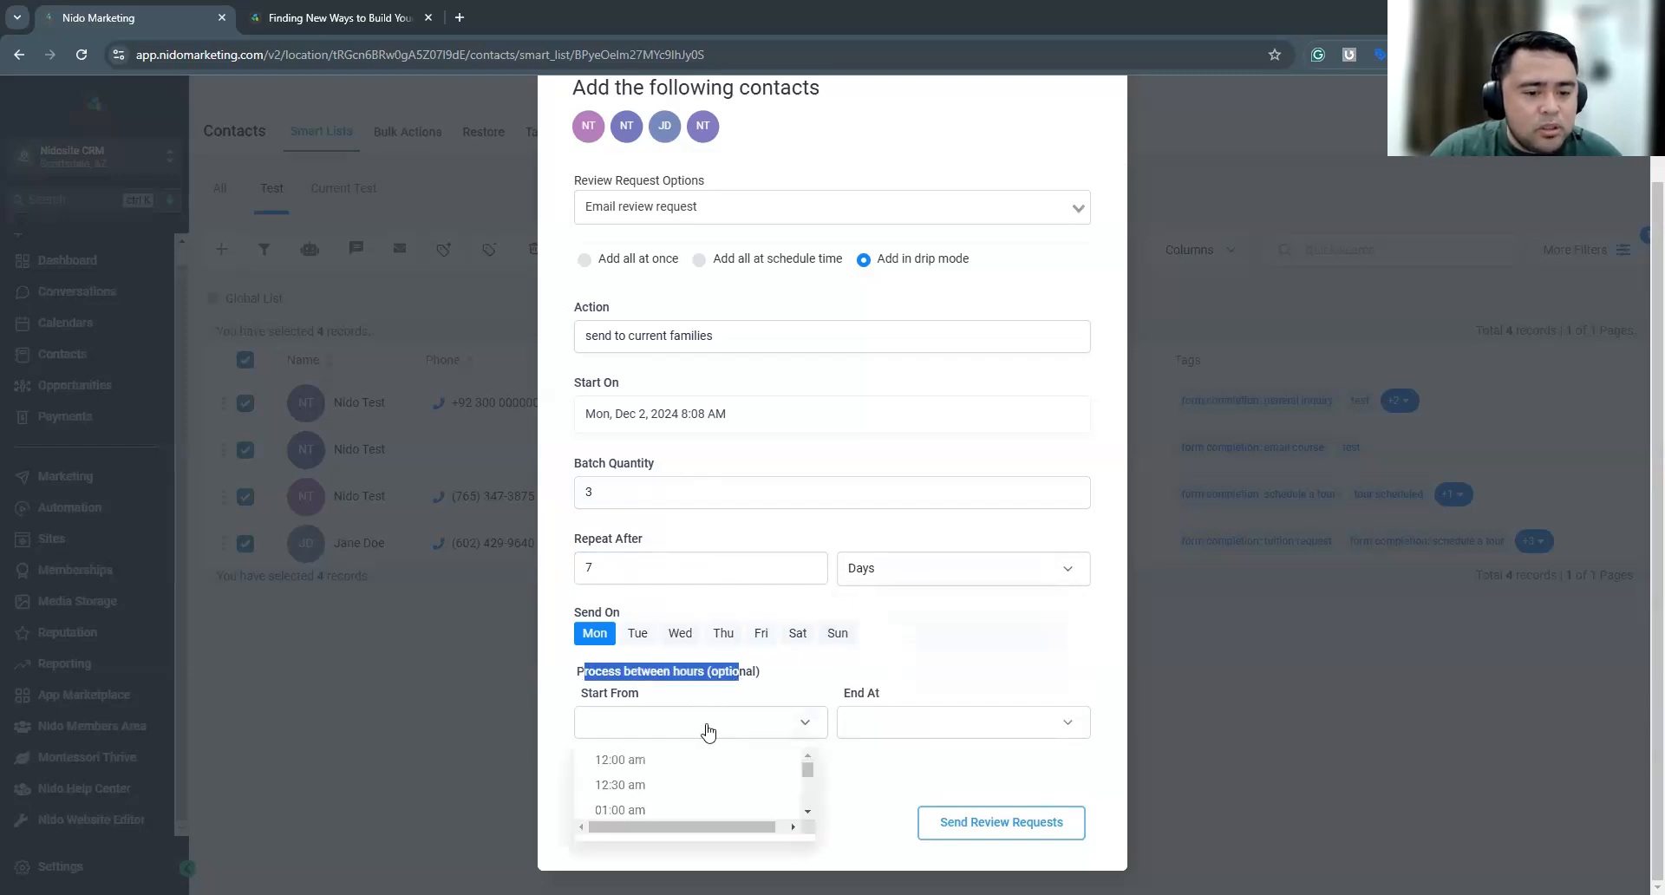
left_click(876, 678)
left_click_drag(664, 530, 733, 524)
left_click(733, 523)
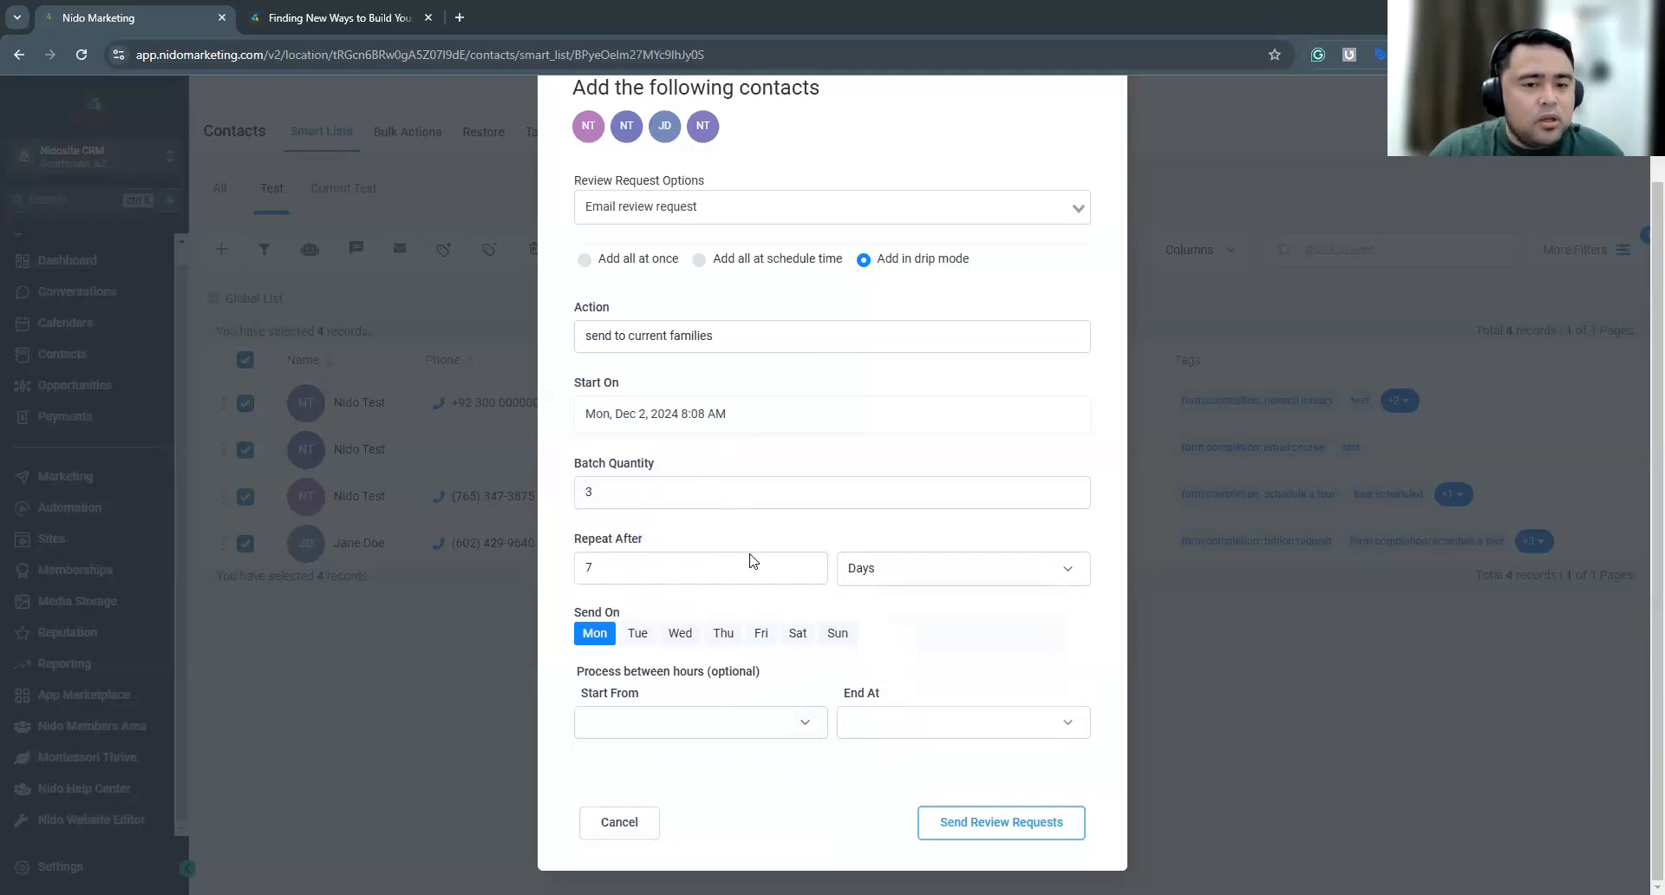
scroll(711, 551, "up", 2)
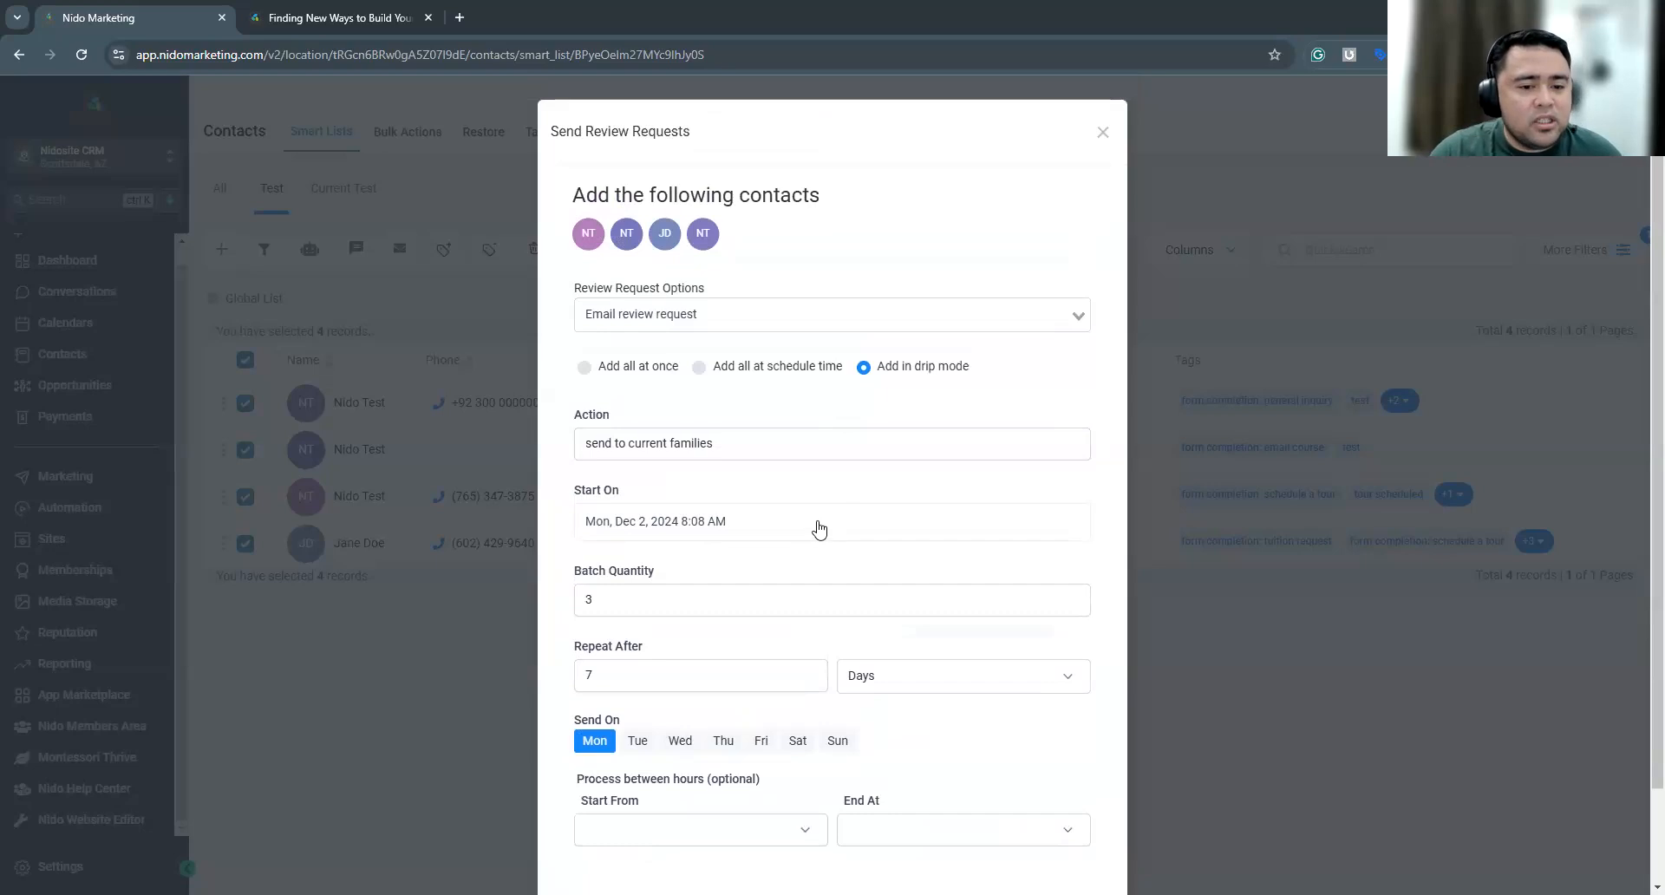
Change the batch quantity of the review requests to 5
scroll(818, 529, "down", 2)
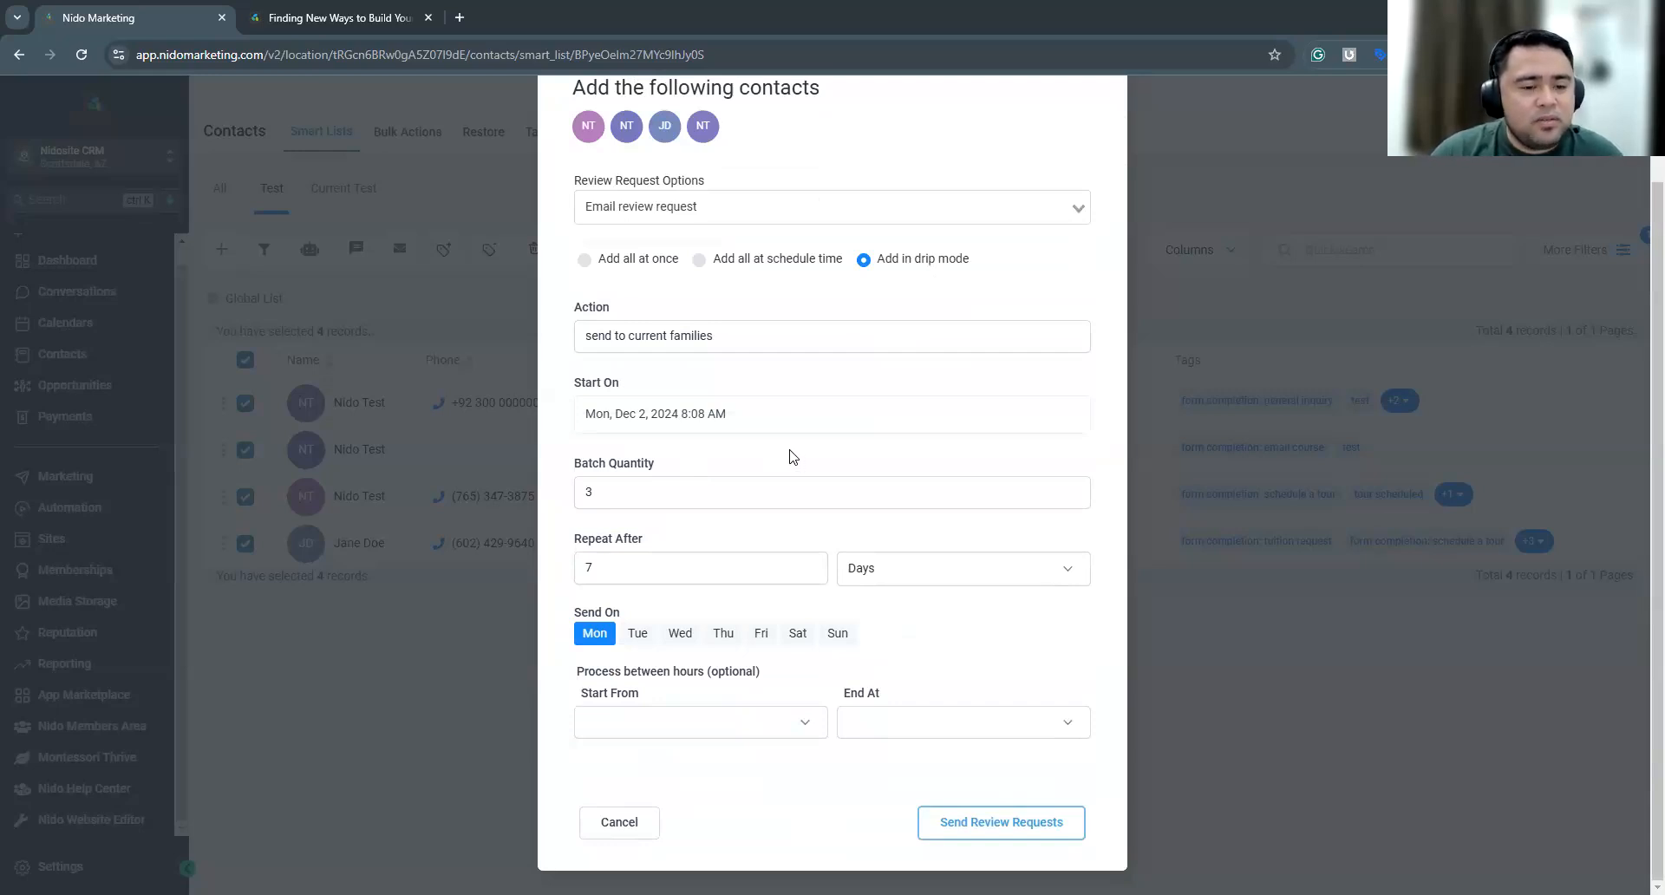
double_click(596, 495)
type("5")
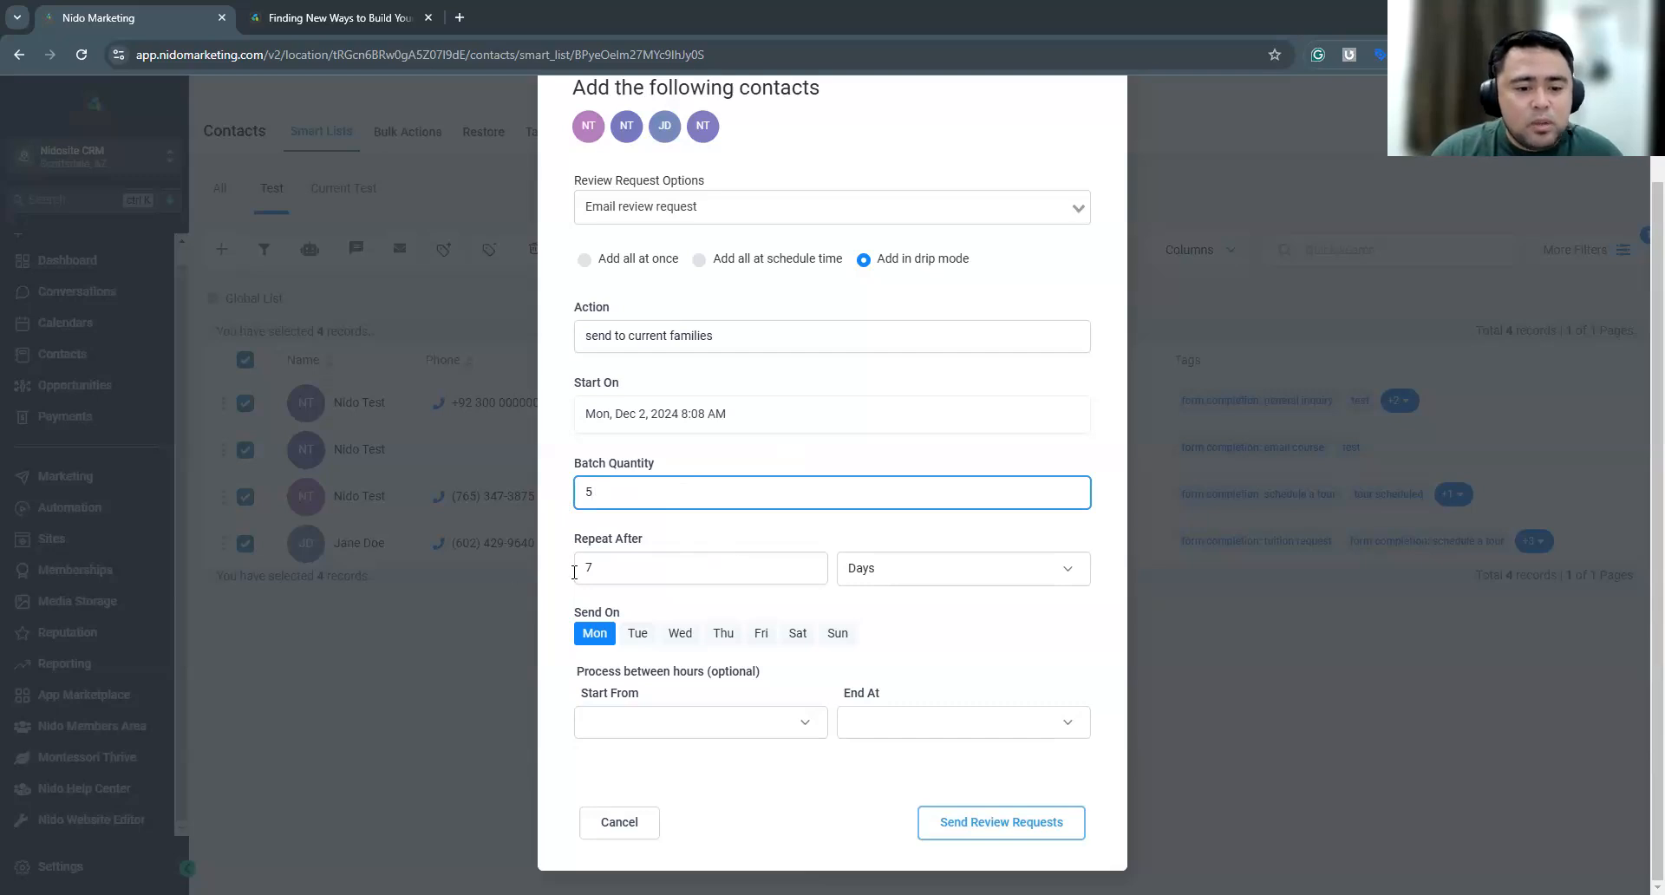
Submit the review requests for the selected contacts and close the Send Review Requests dialog
left_click(993, 822)
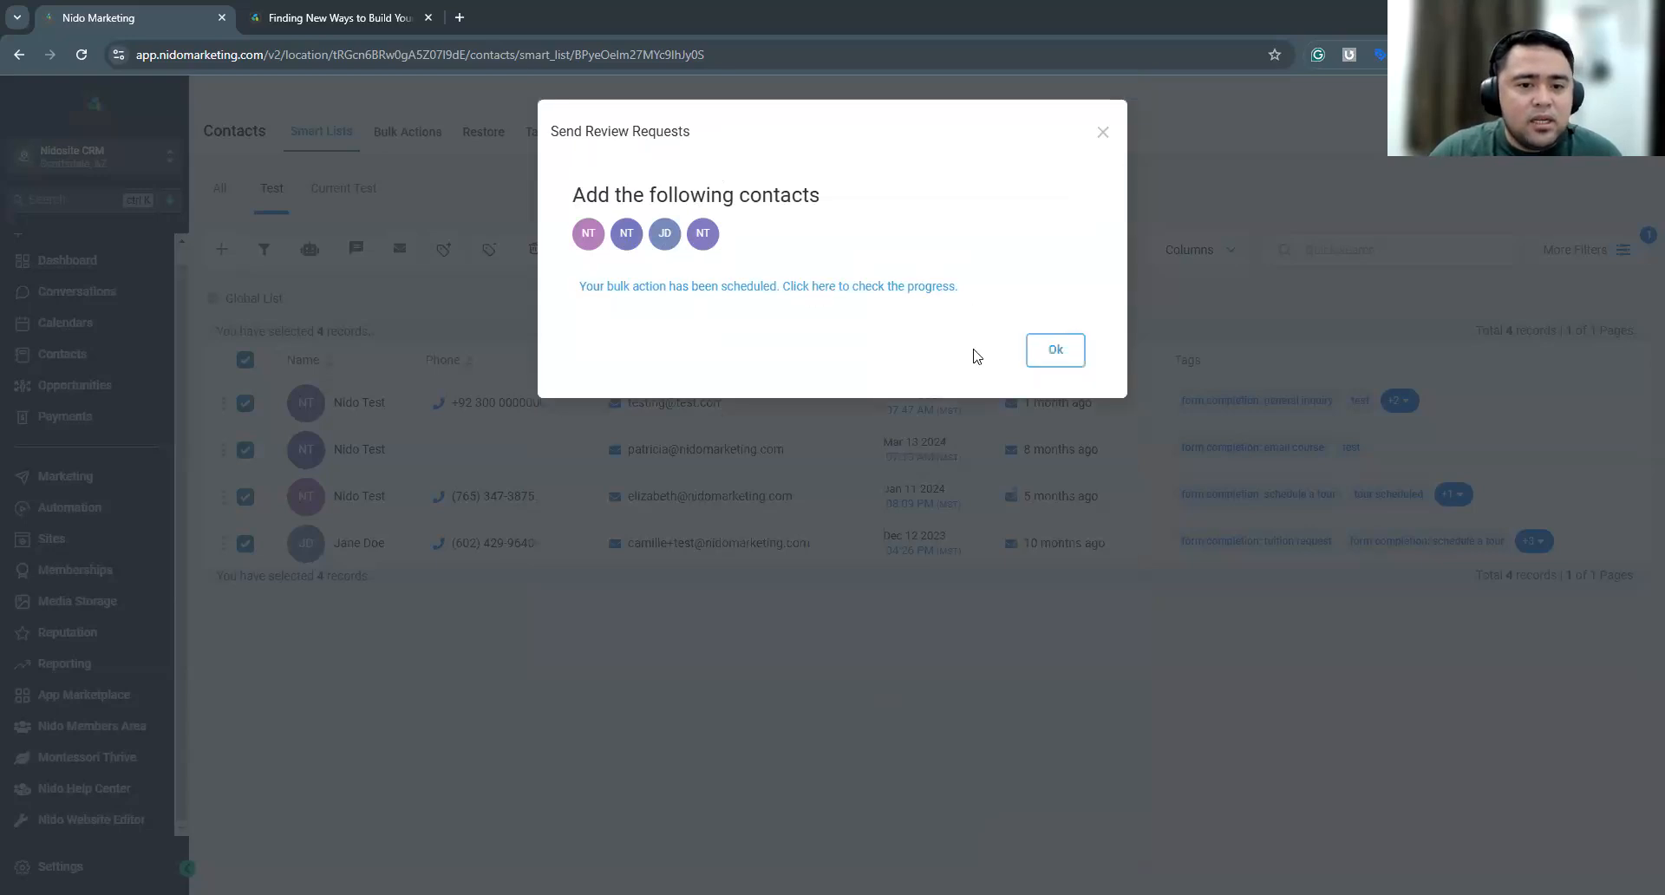
left_click_drag(988, 133, 959, 186)
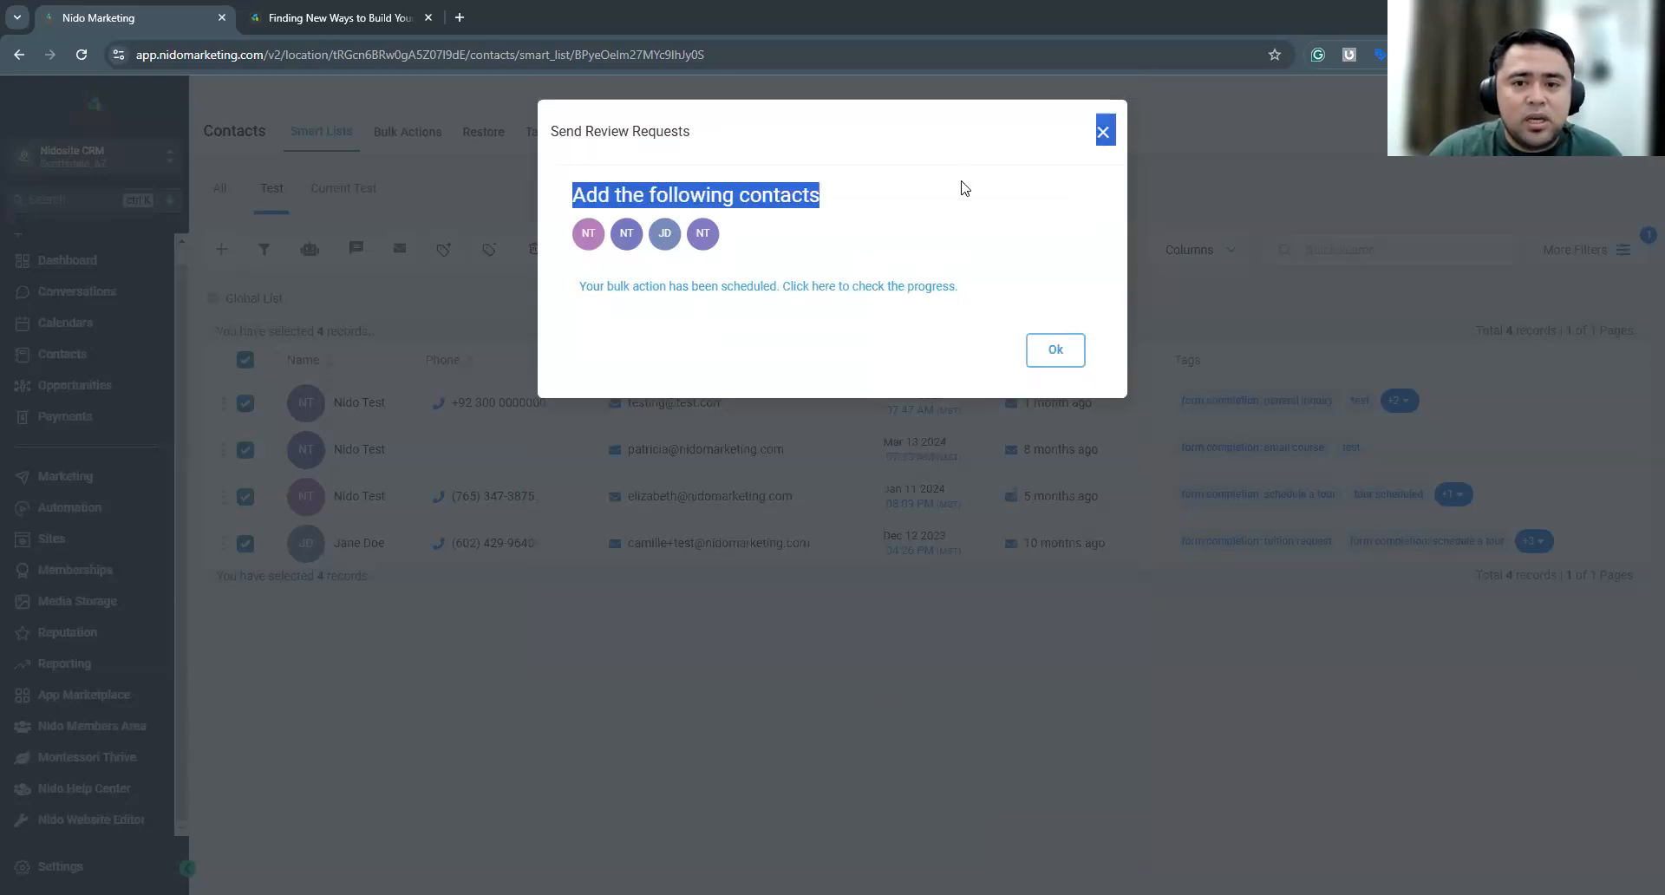
left_click(1102, 136)
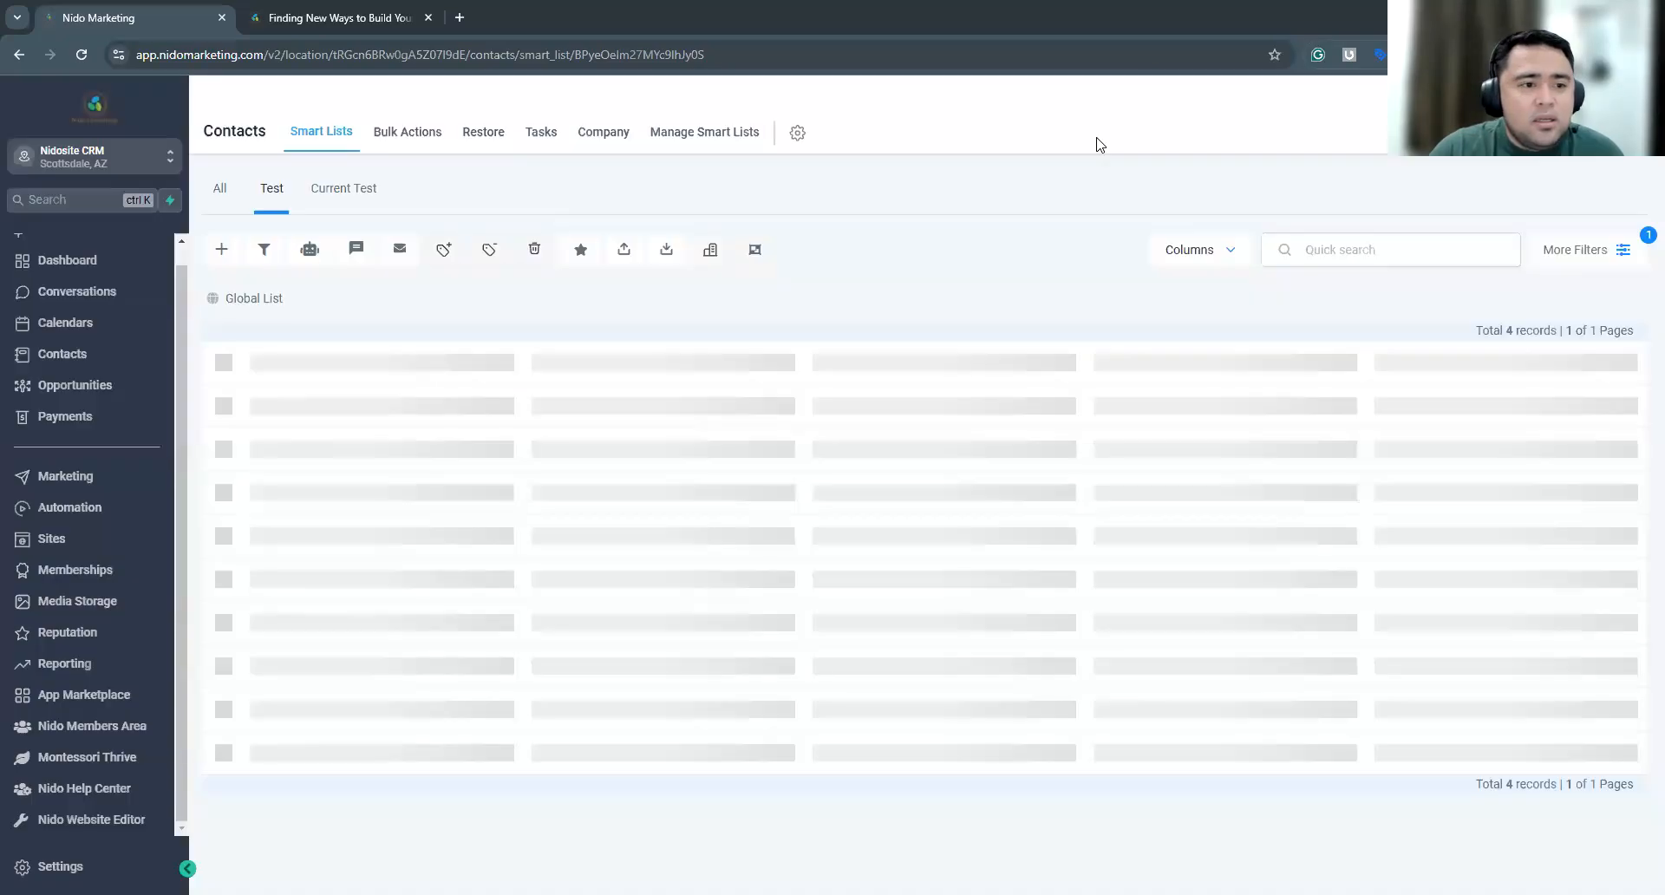